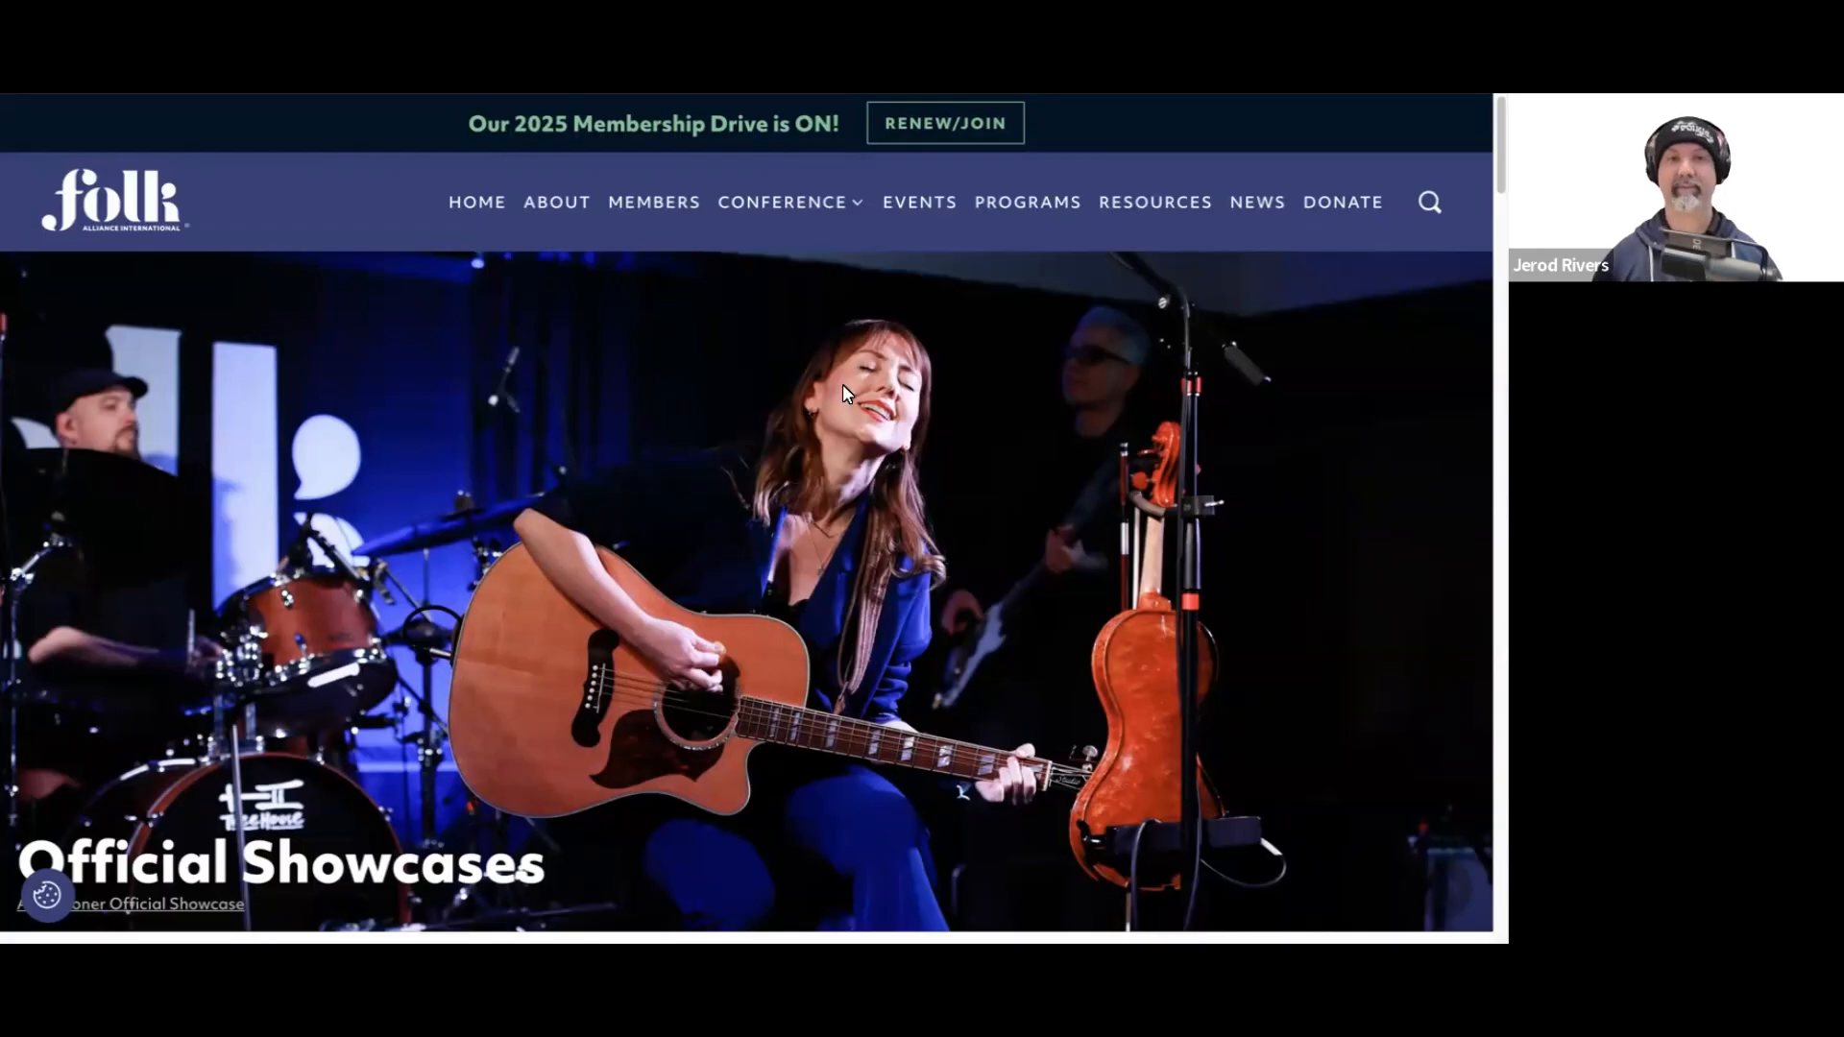
# Step: Read the Official Showcases page and the introductory instructions of the Official Showcase Application, including the submission rules
pyautogui.scroll(-5, 960, 395)
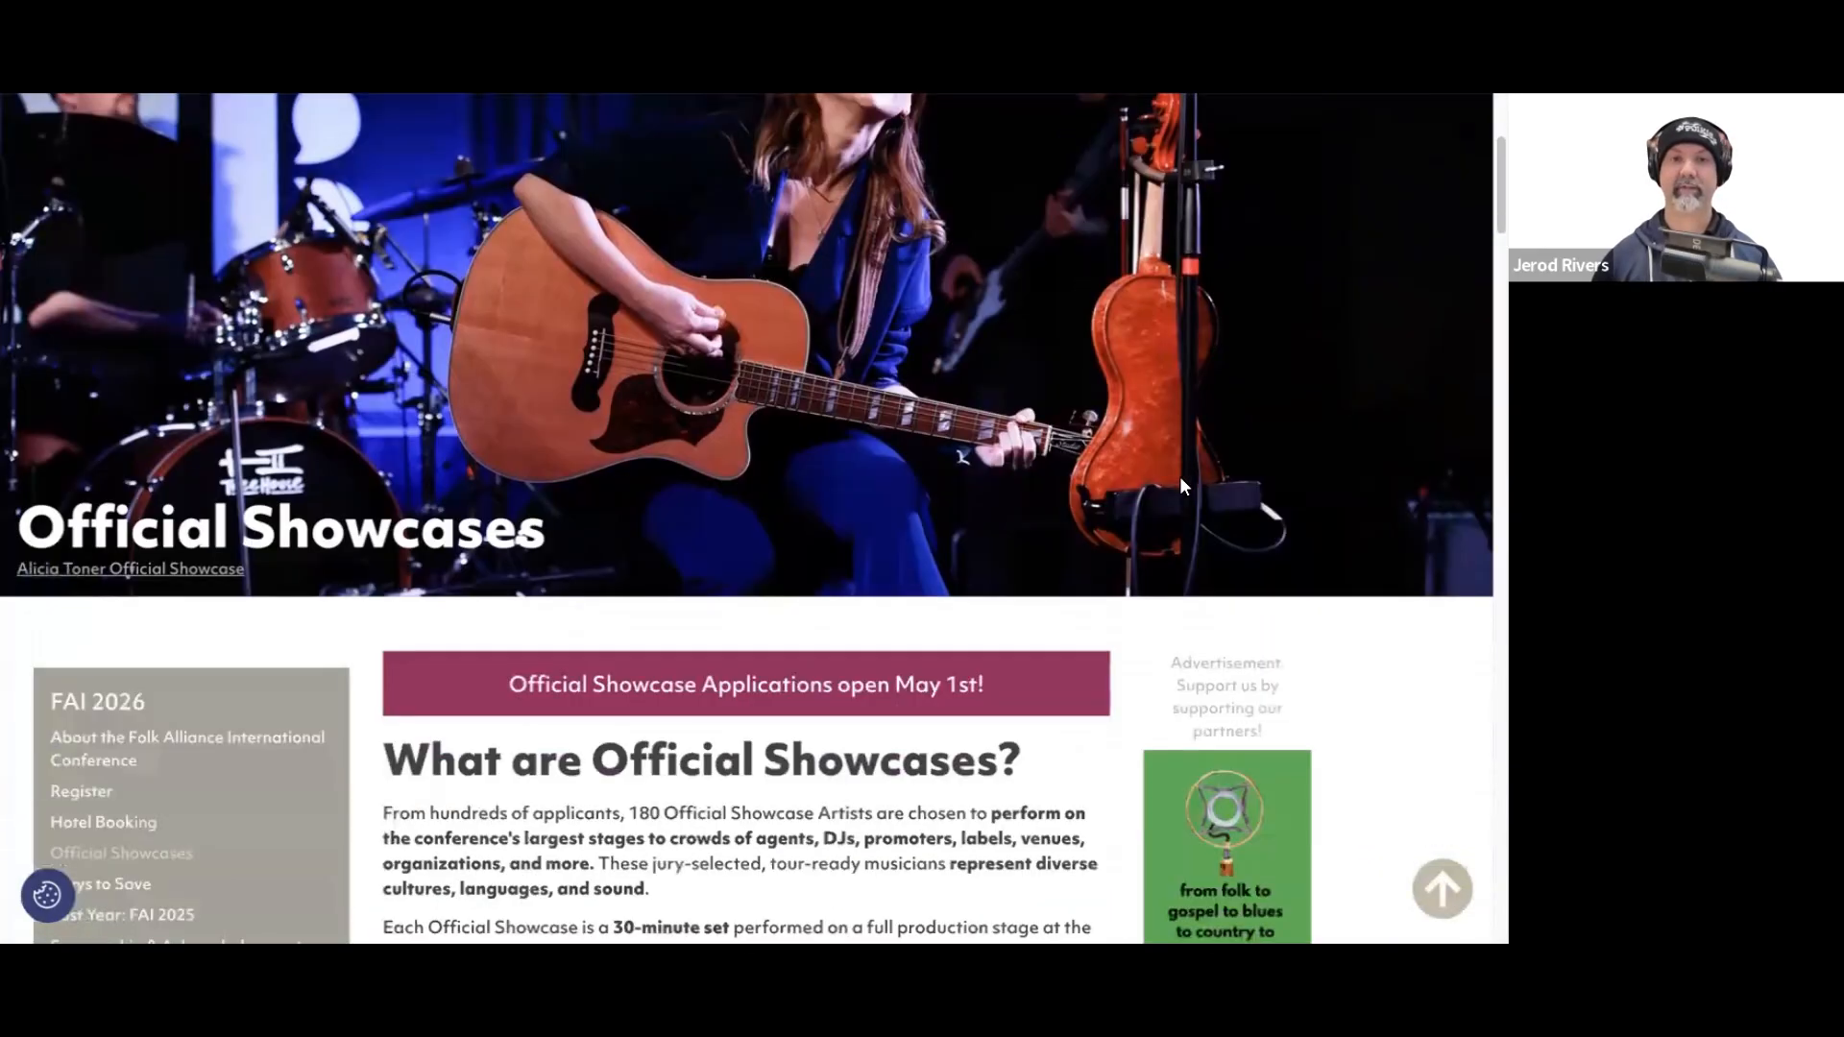
pyautogui.scroll(-3, 1062, 587)
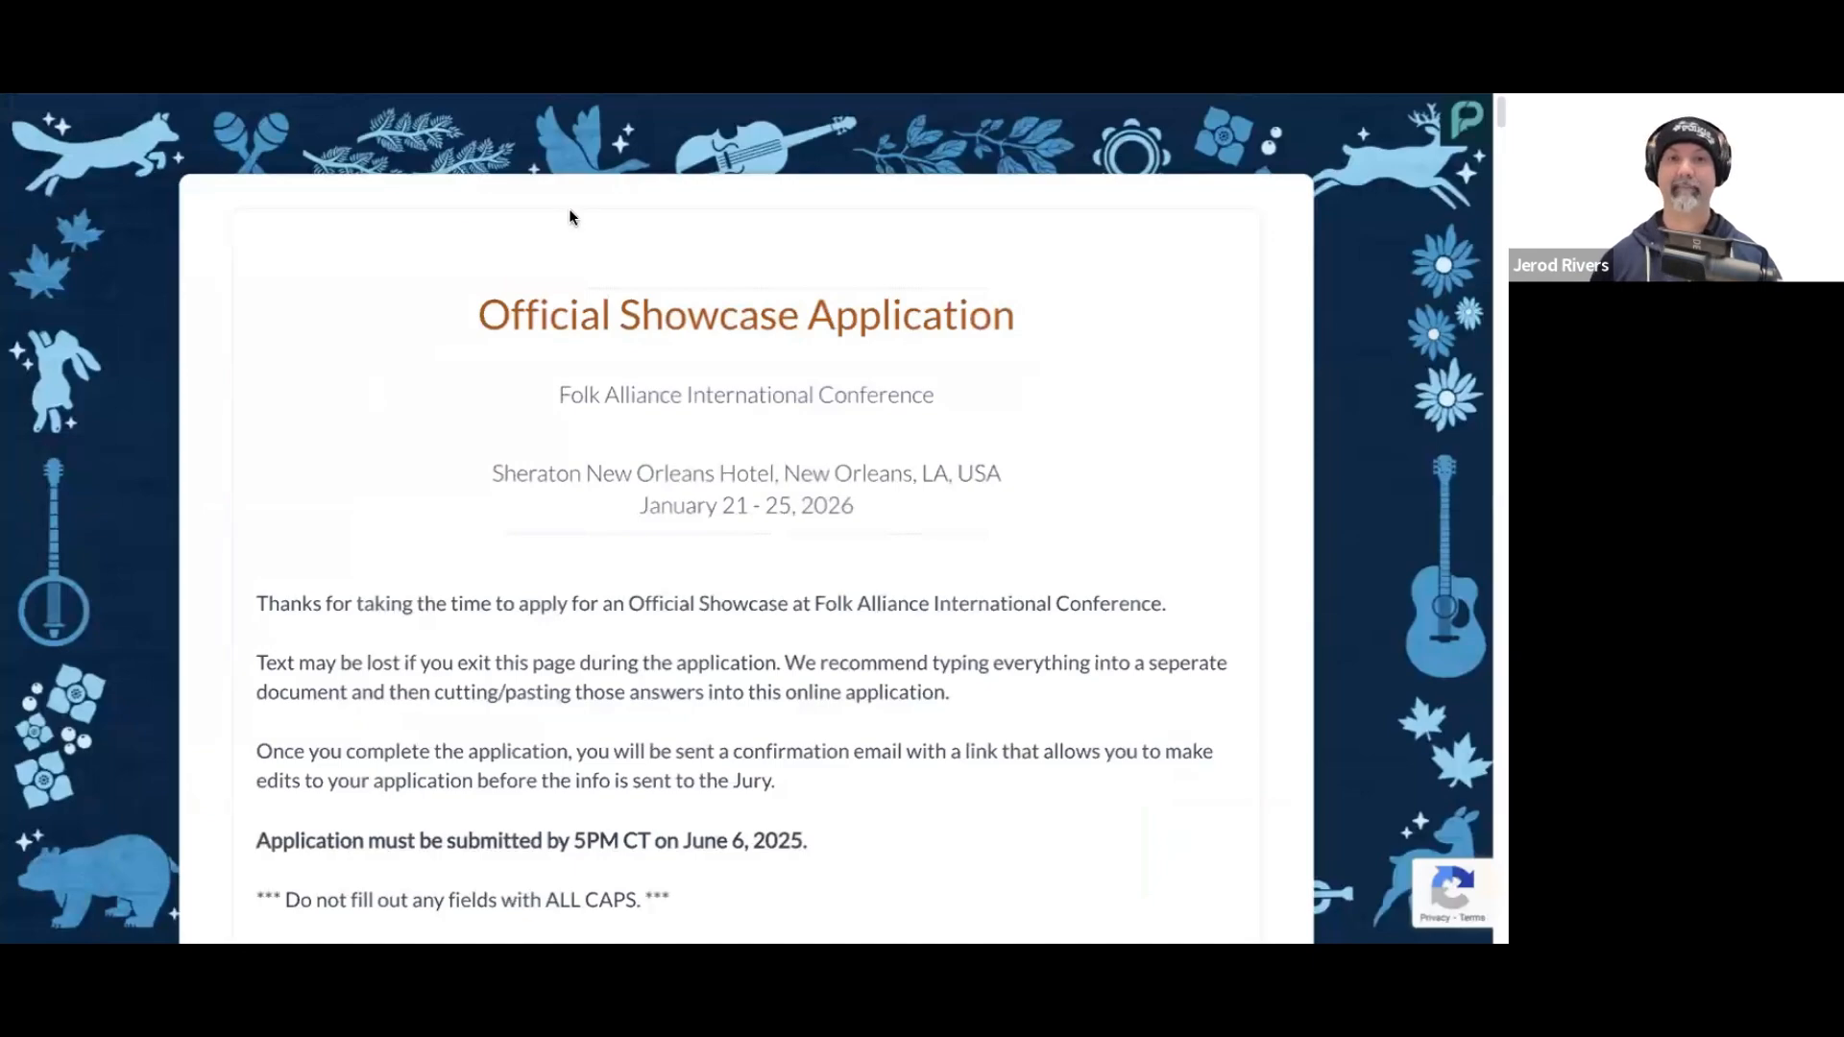
pyautogui.scroll(-1, 438, 435)
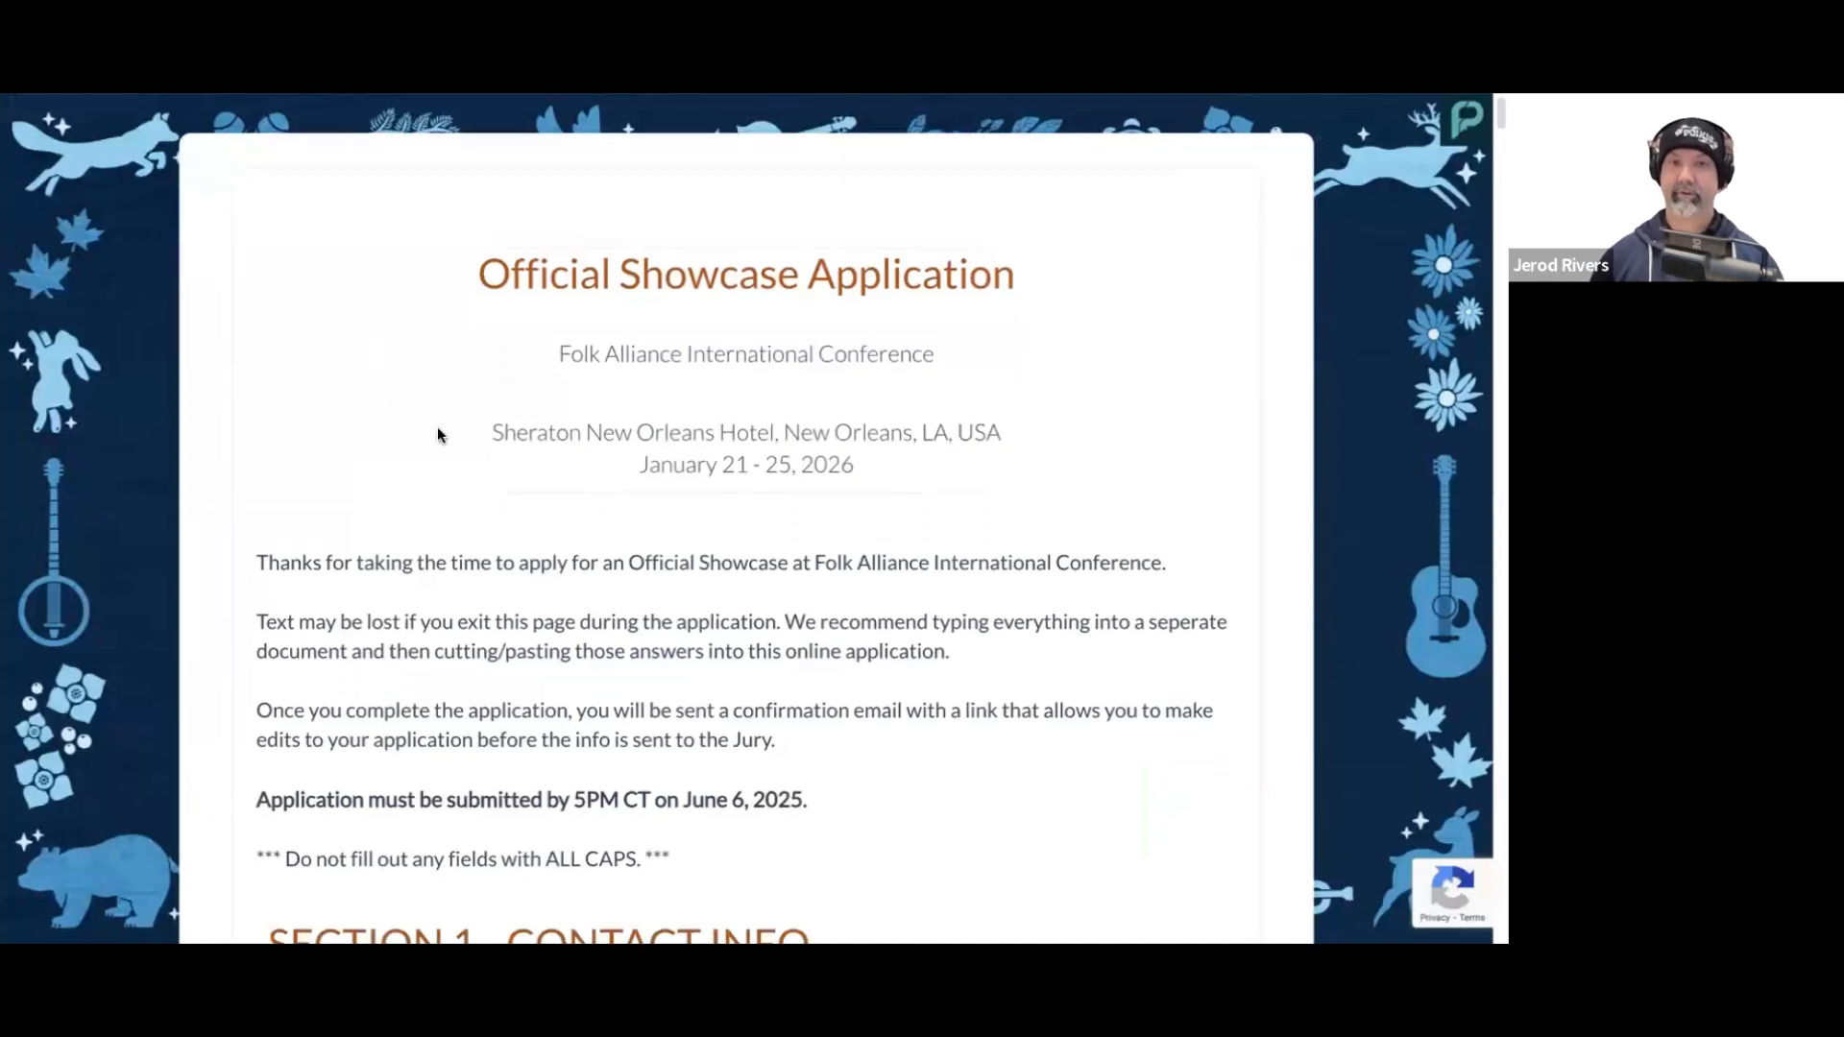
pyautogui.scroll(-3, 438, 434)
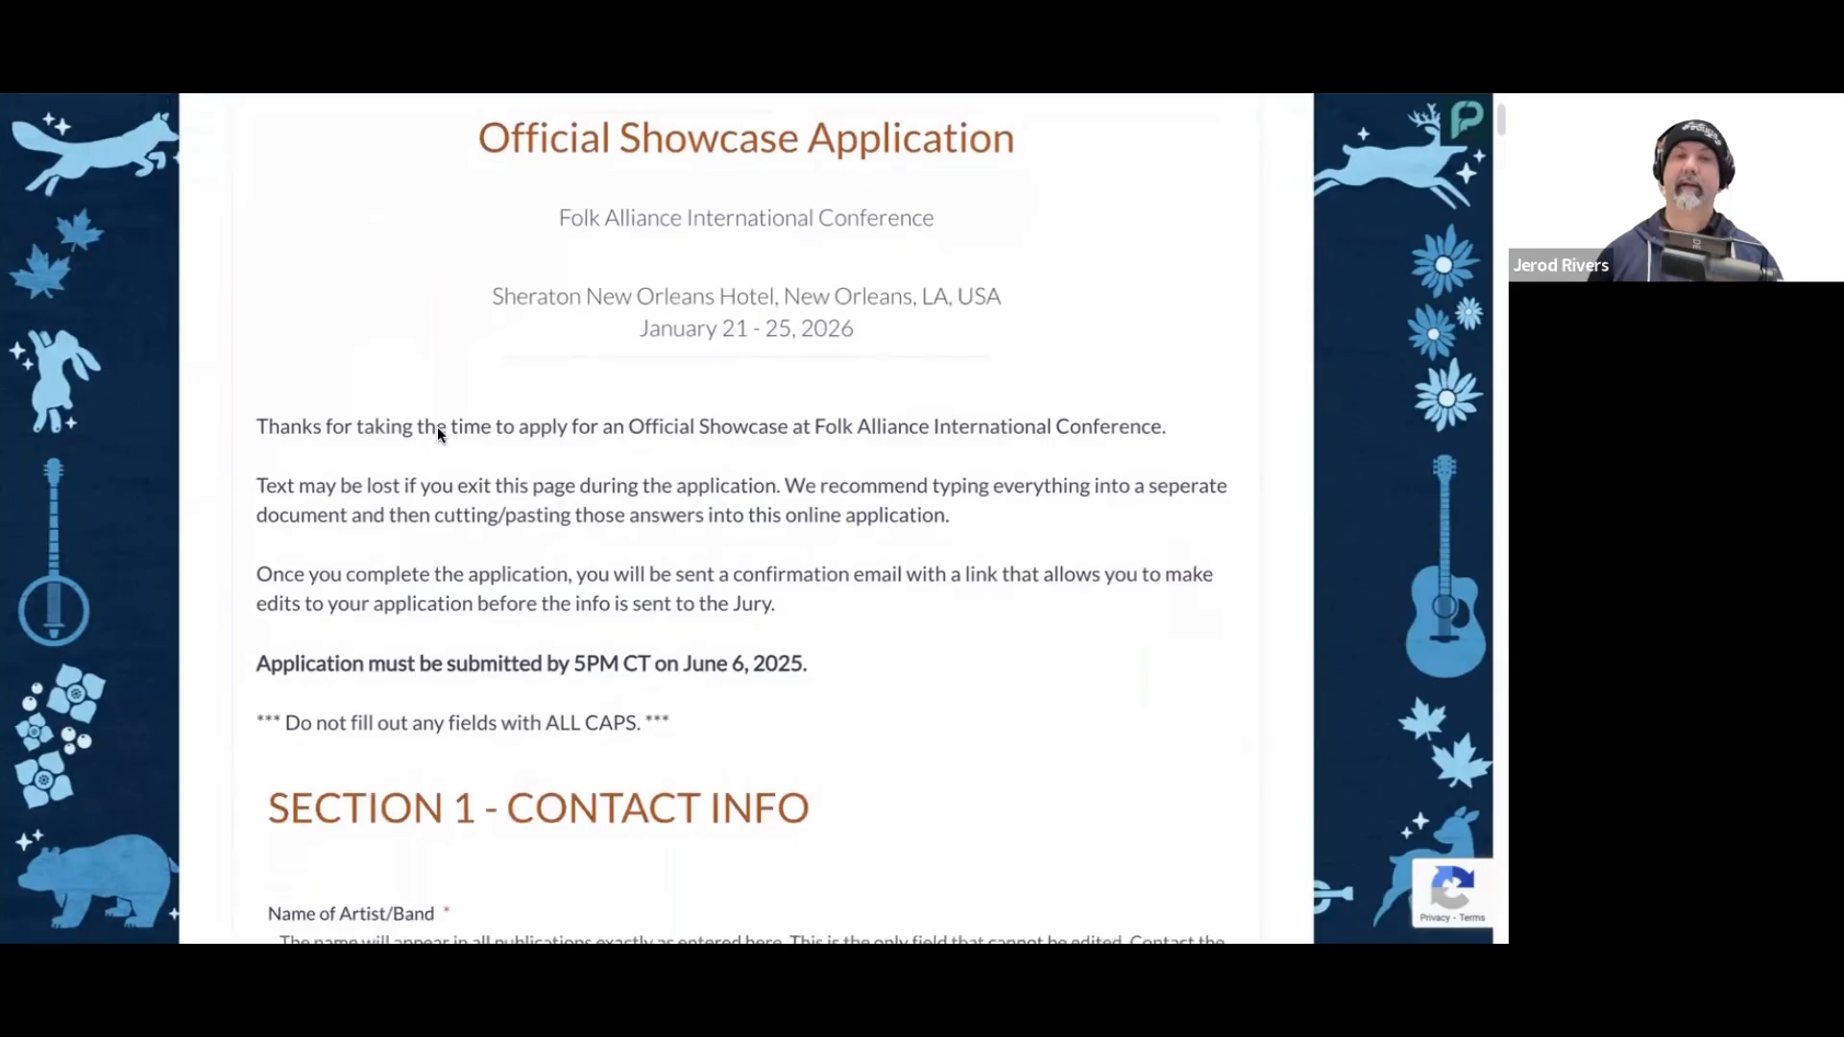
pyautogui.scroll(-1, 463, 431)
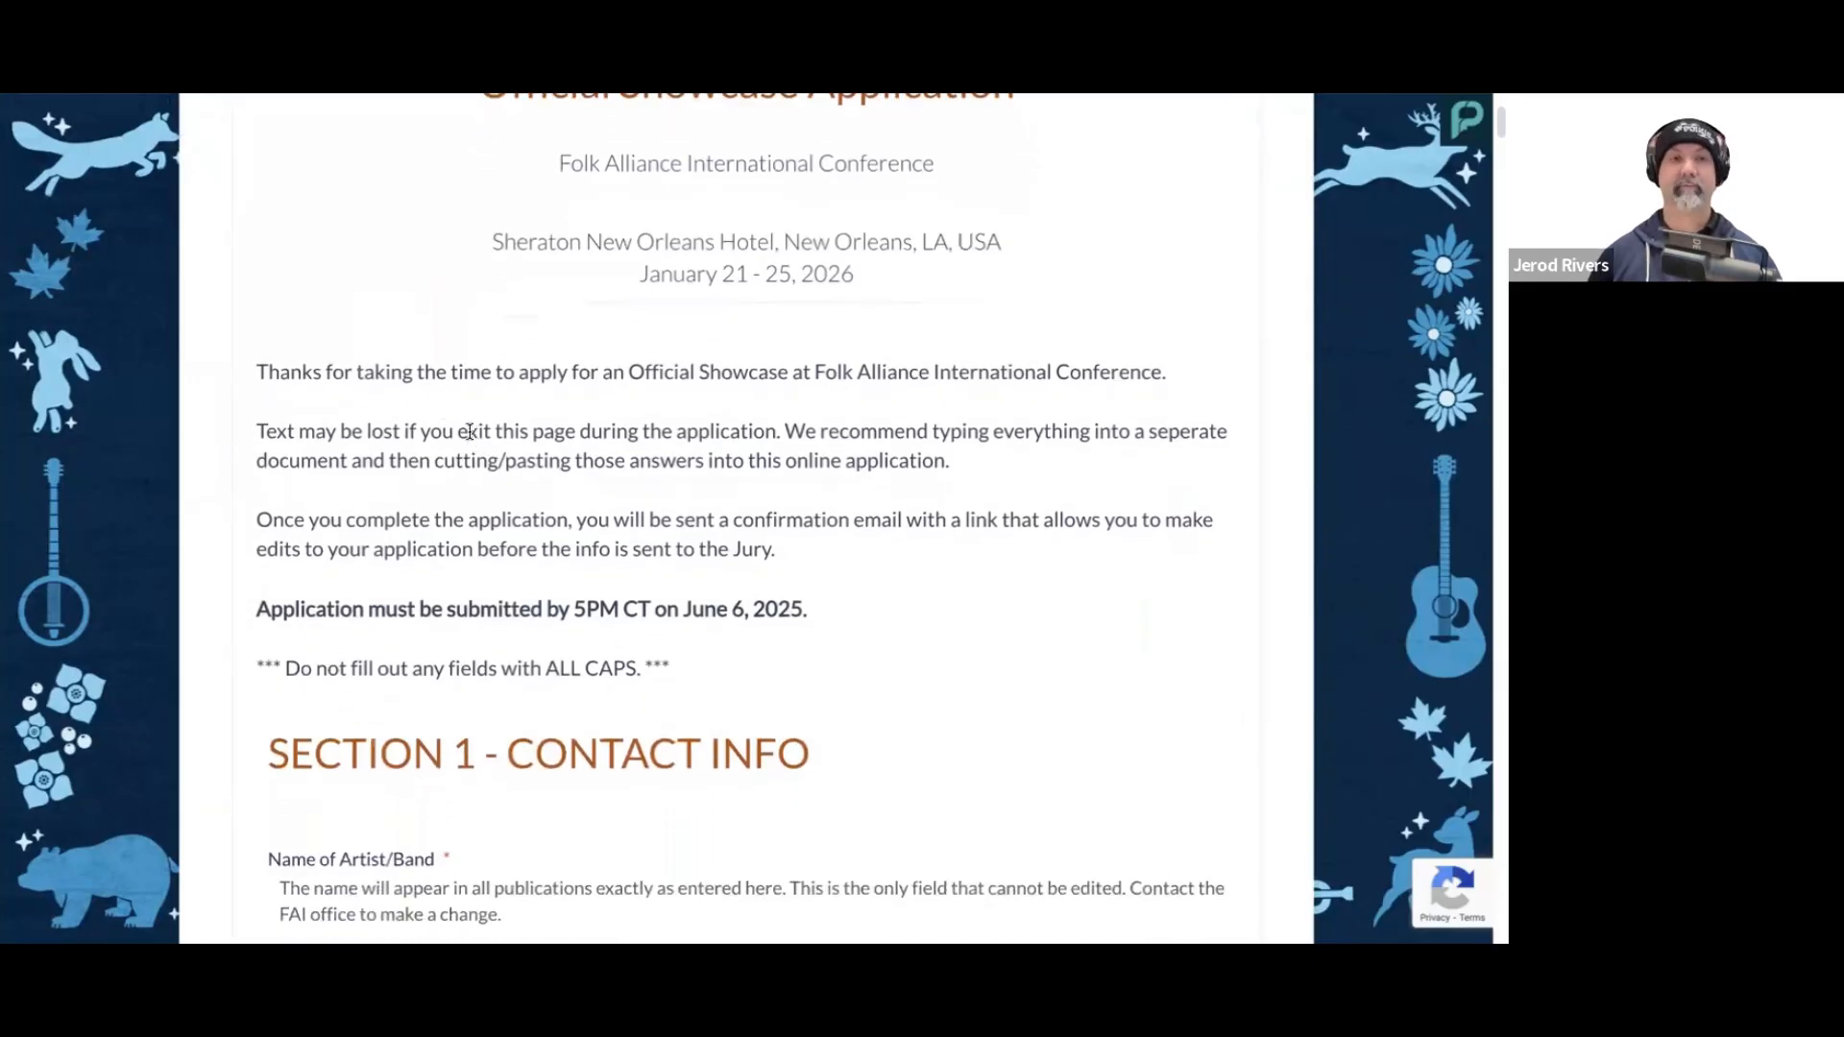
pyautogui.scroll(-1, 535, 420)
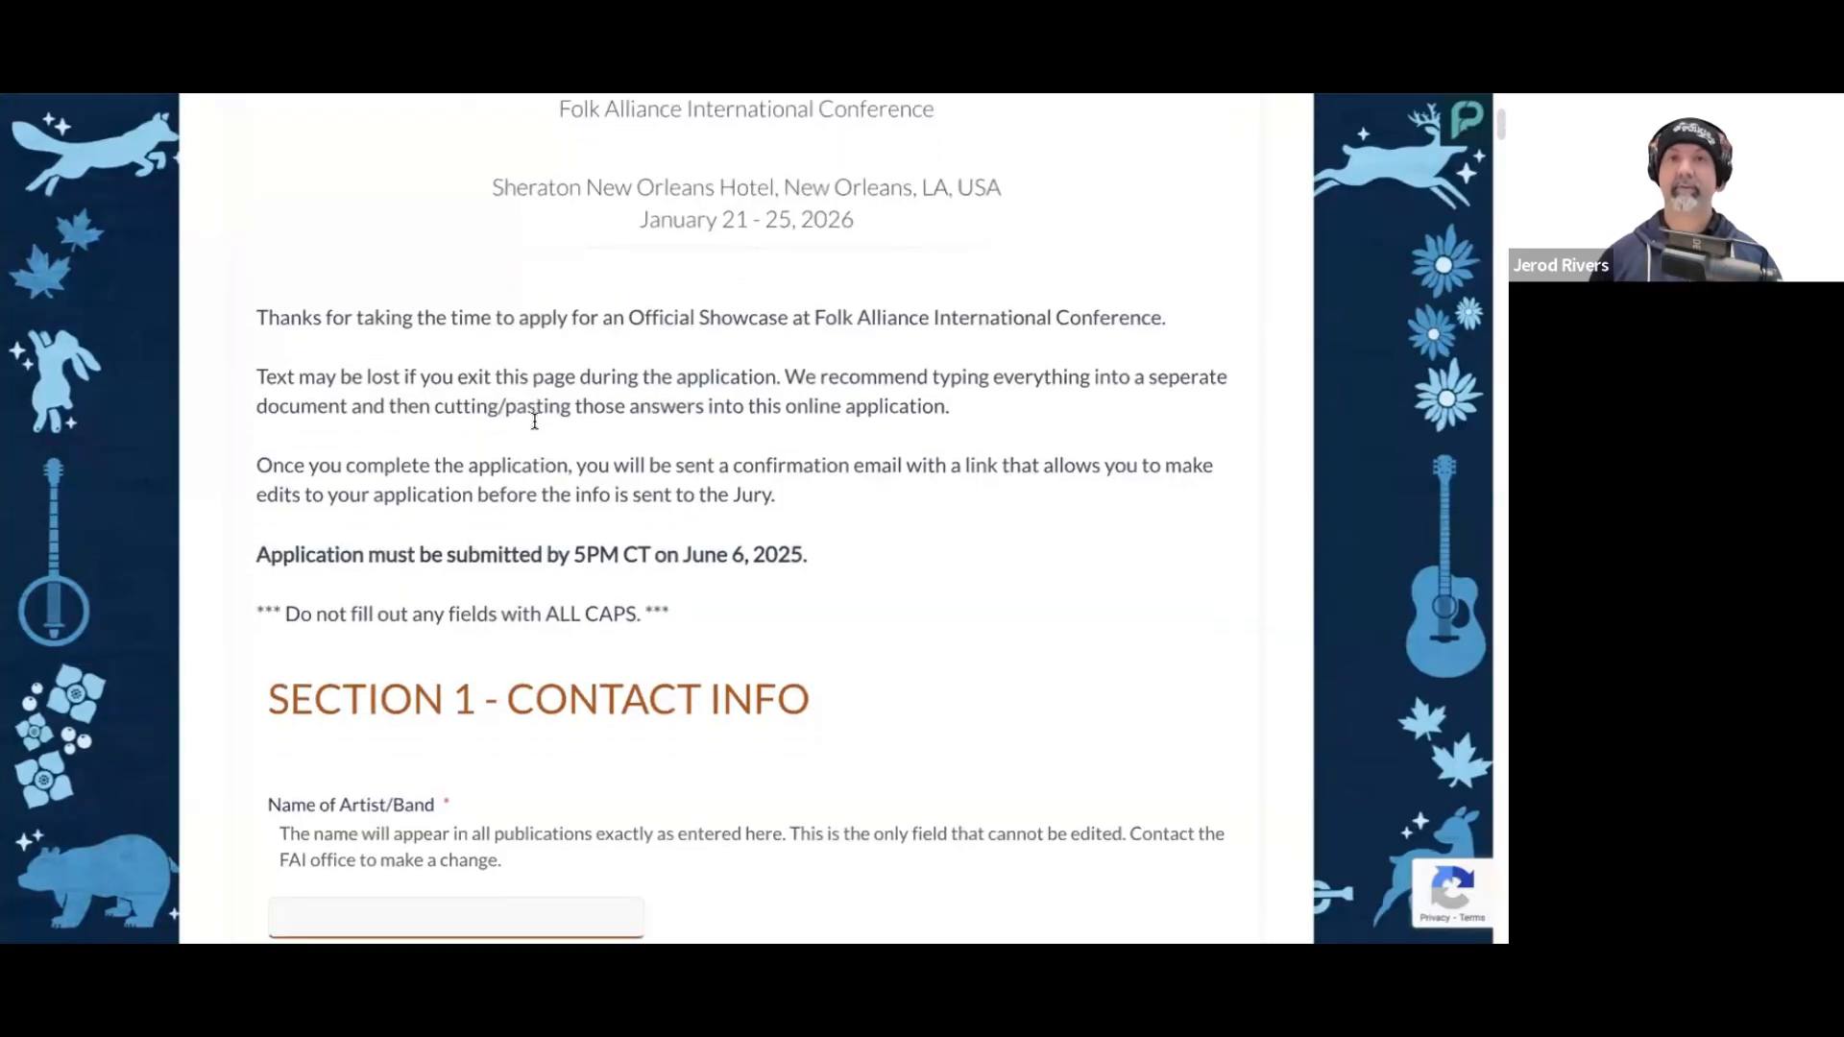
pyautogui.scroll(-1, 539, 423)
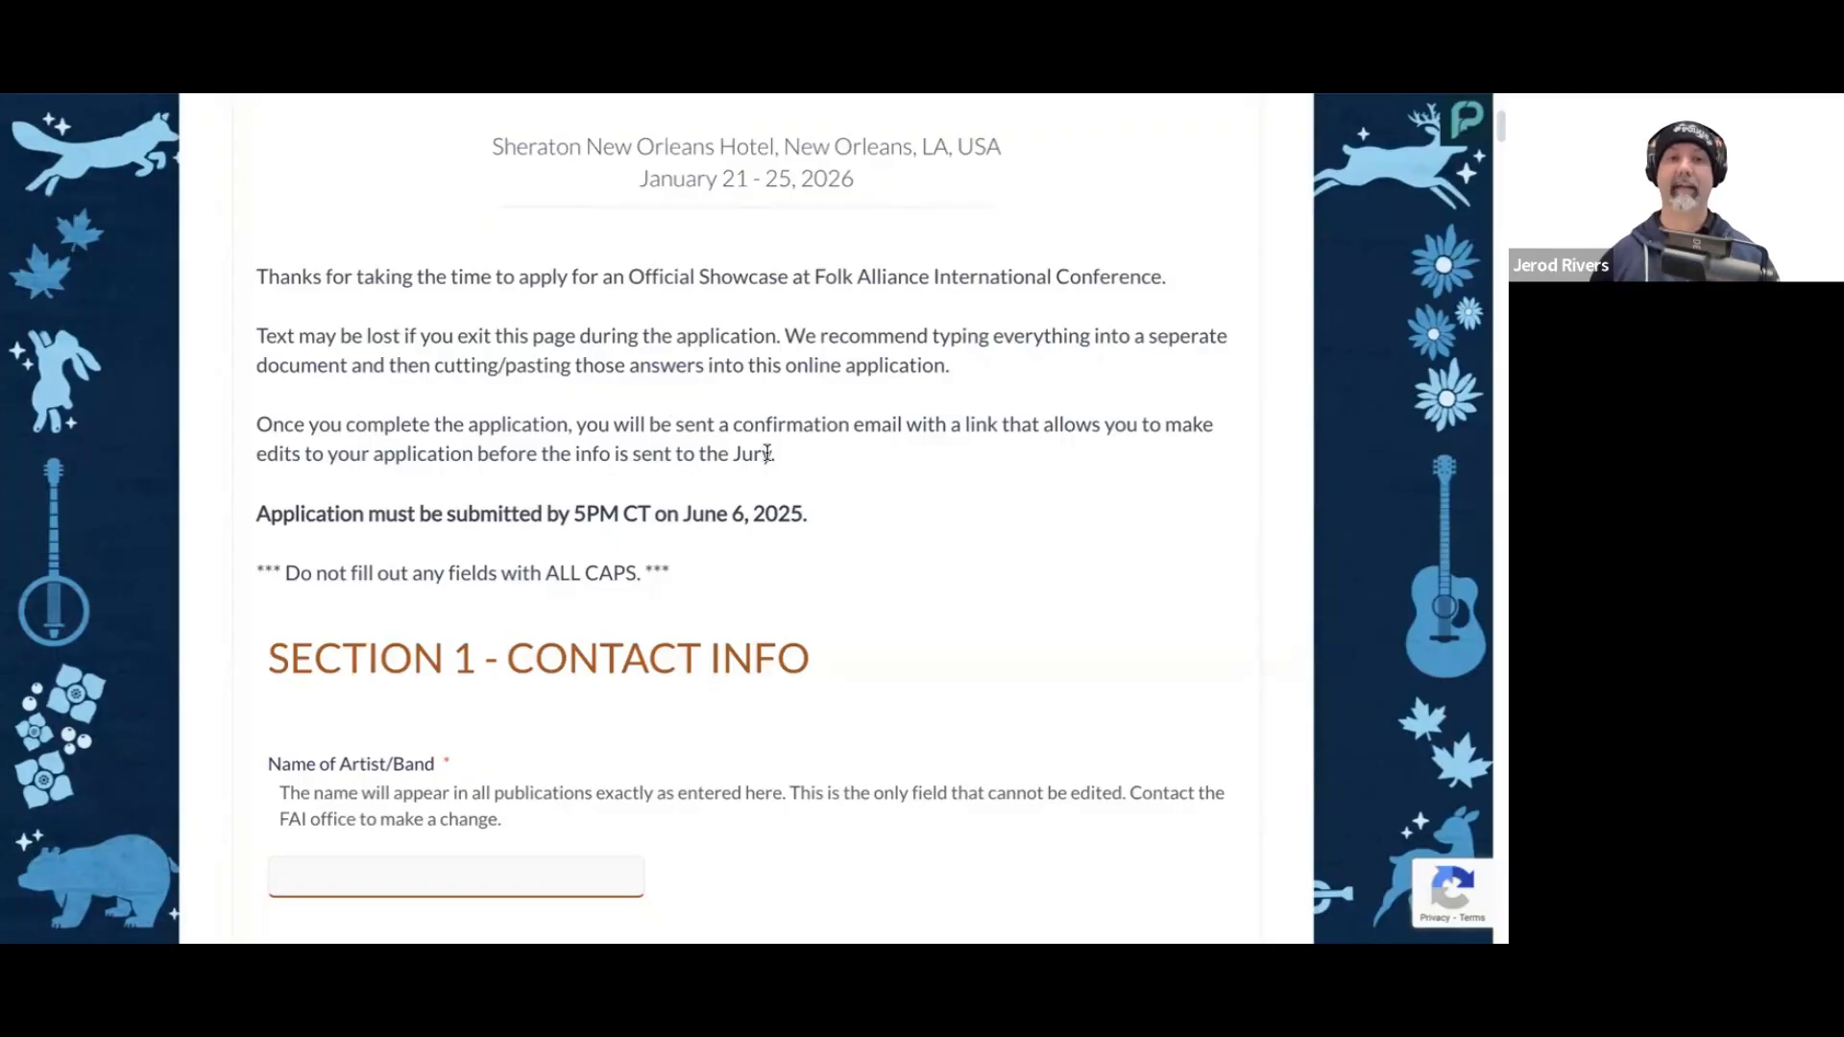
pyautogui.scroll(-1, 767, 459)
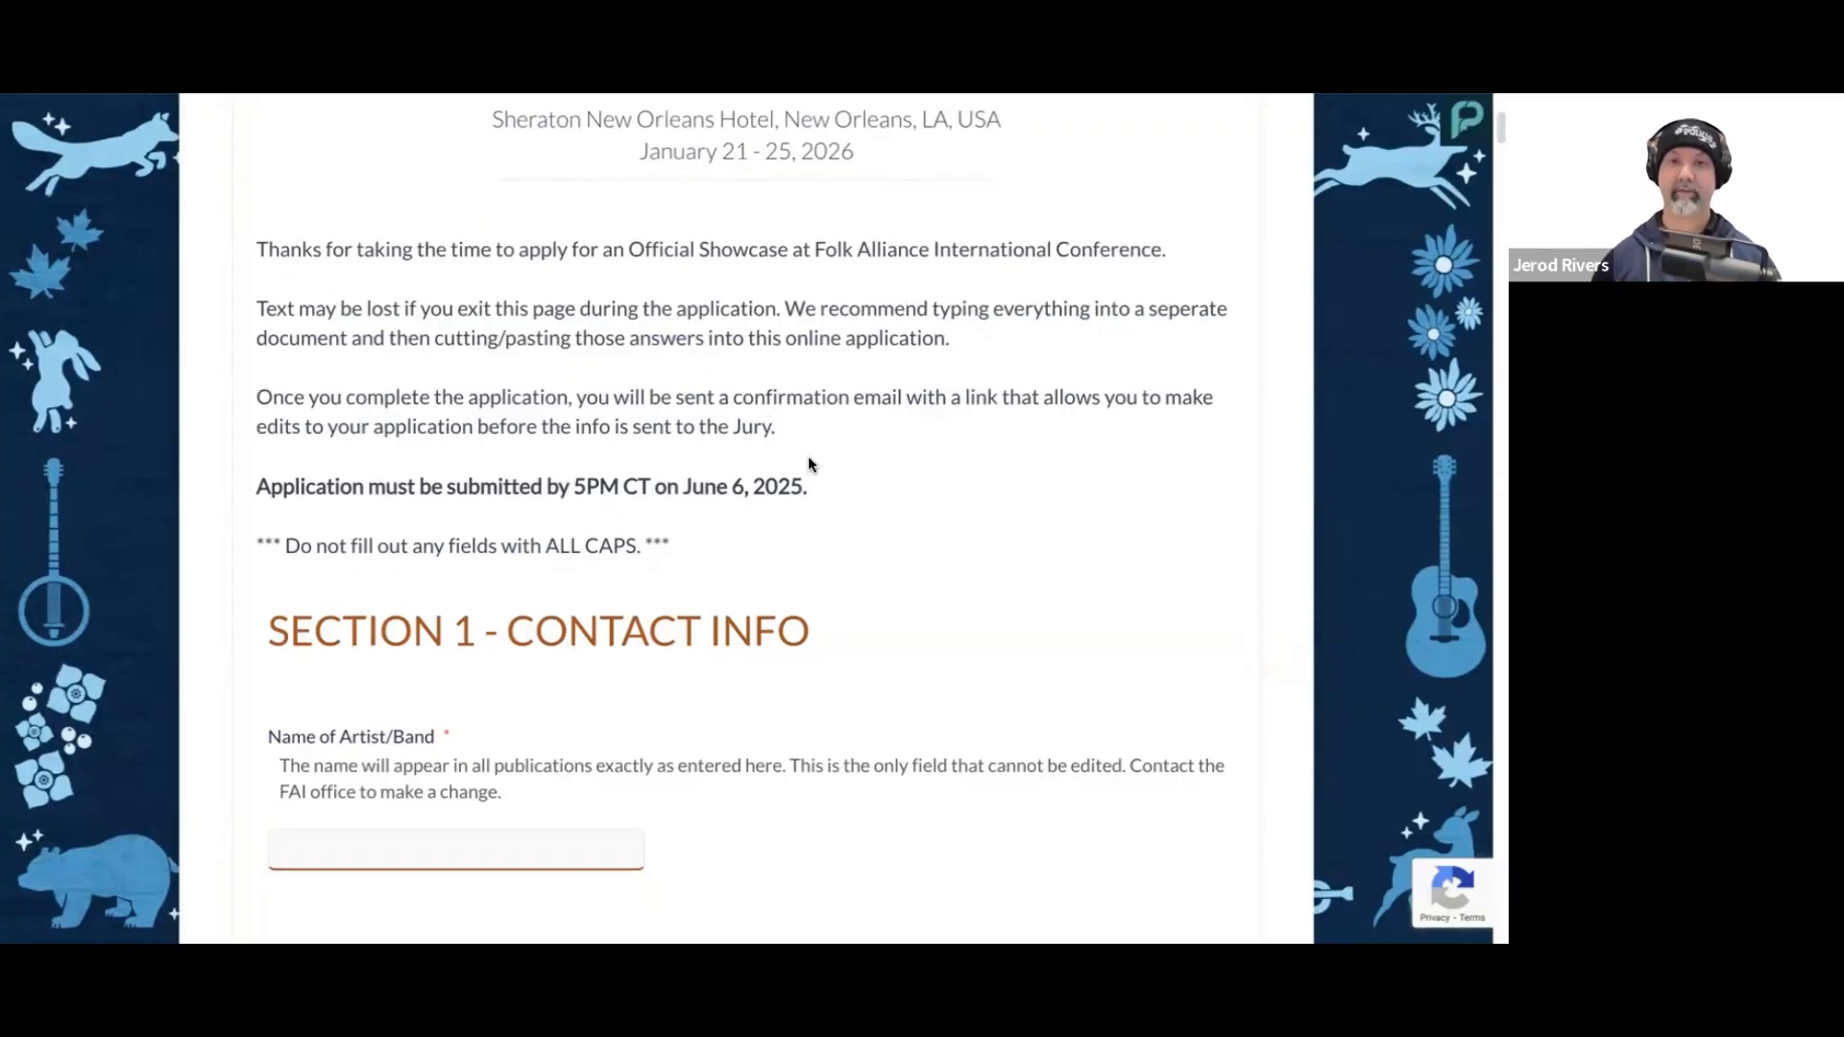
pyautogui.scroll(-3, 935, 487)
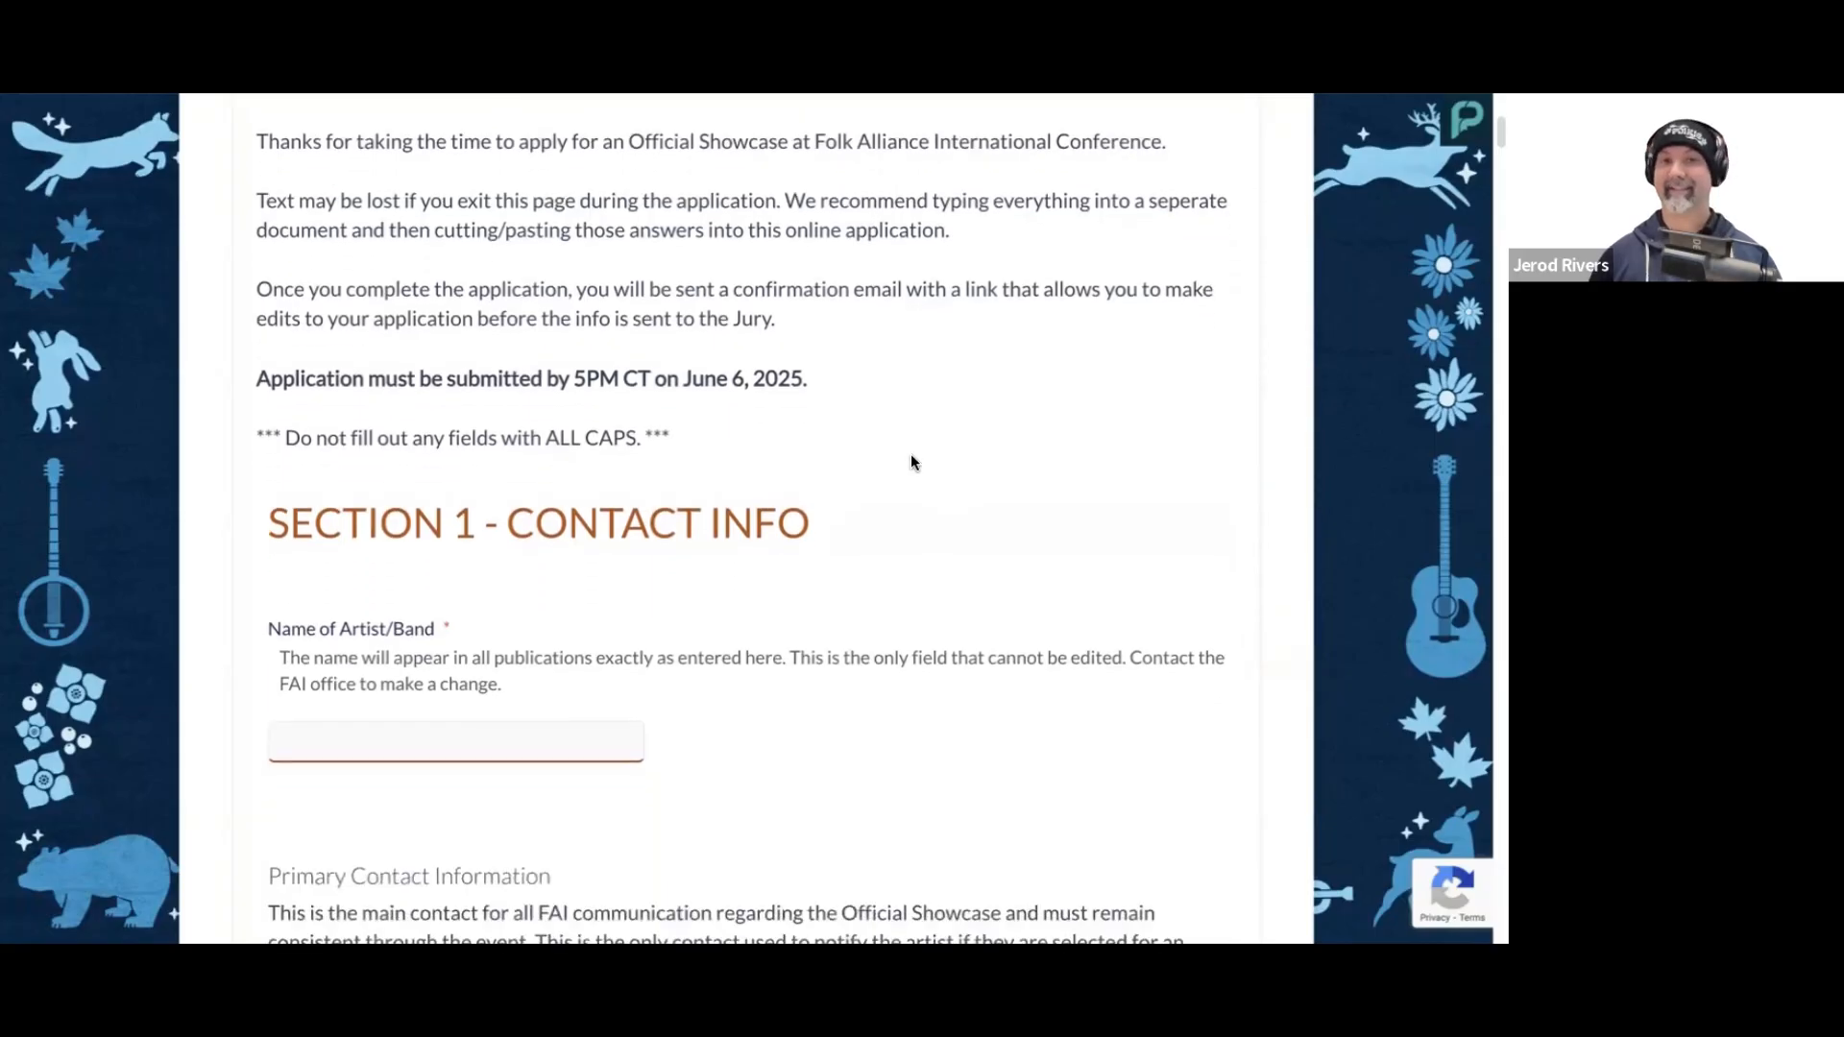
pyautogui.scroll(1, 913, 463)
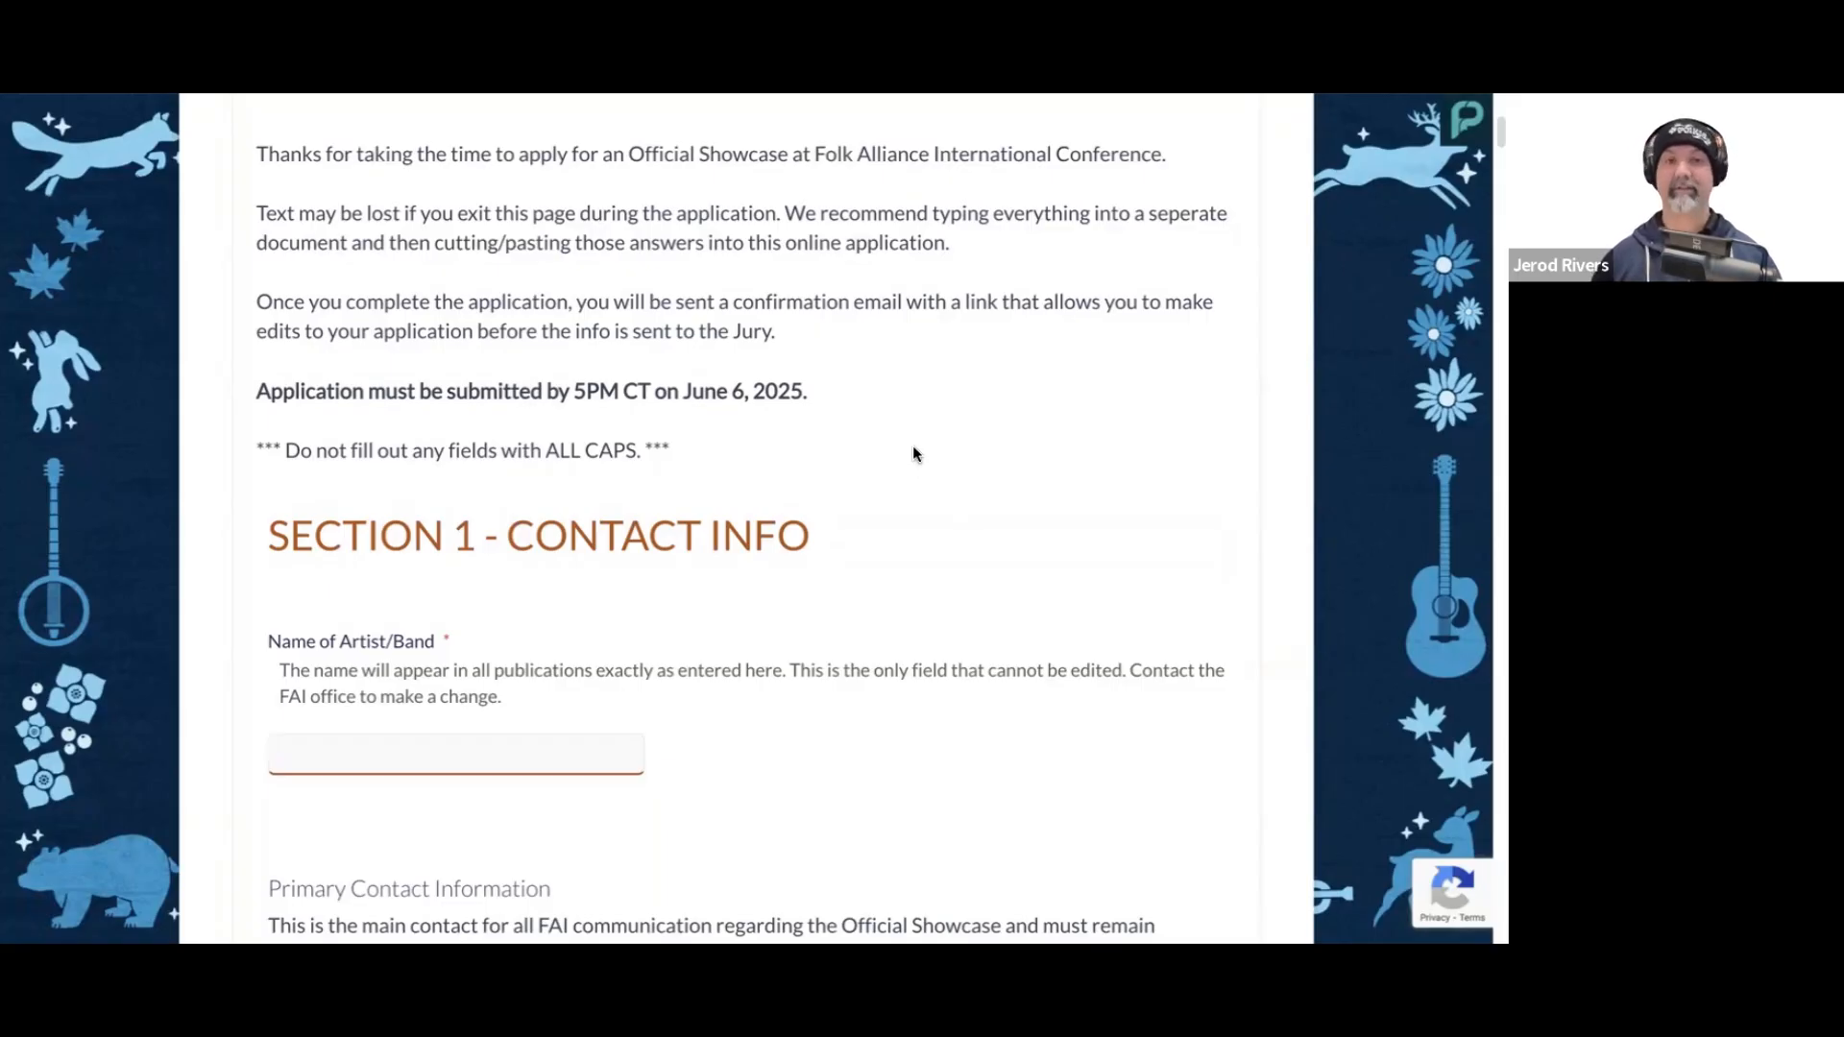
# Step: Enter River Jug Band as the artist/band name in the contact info section
pyautogui.scroll(-1, 939, 465)
pyautogui.scroll(-1, 943, 468)
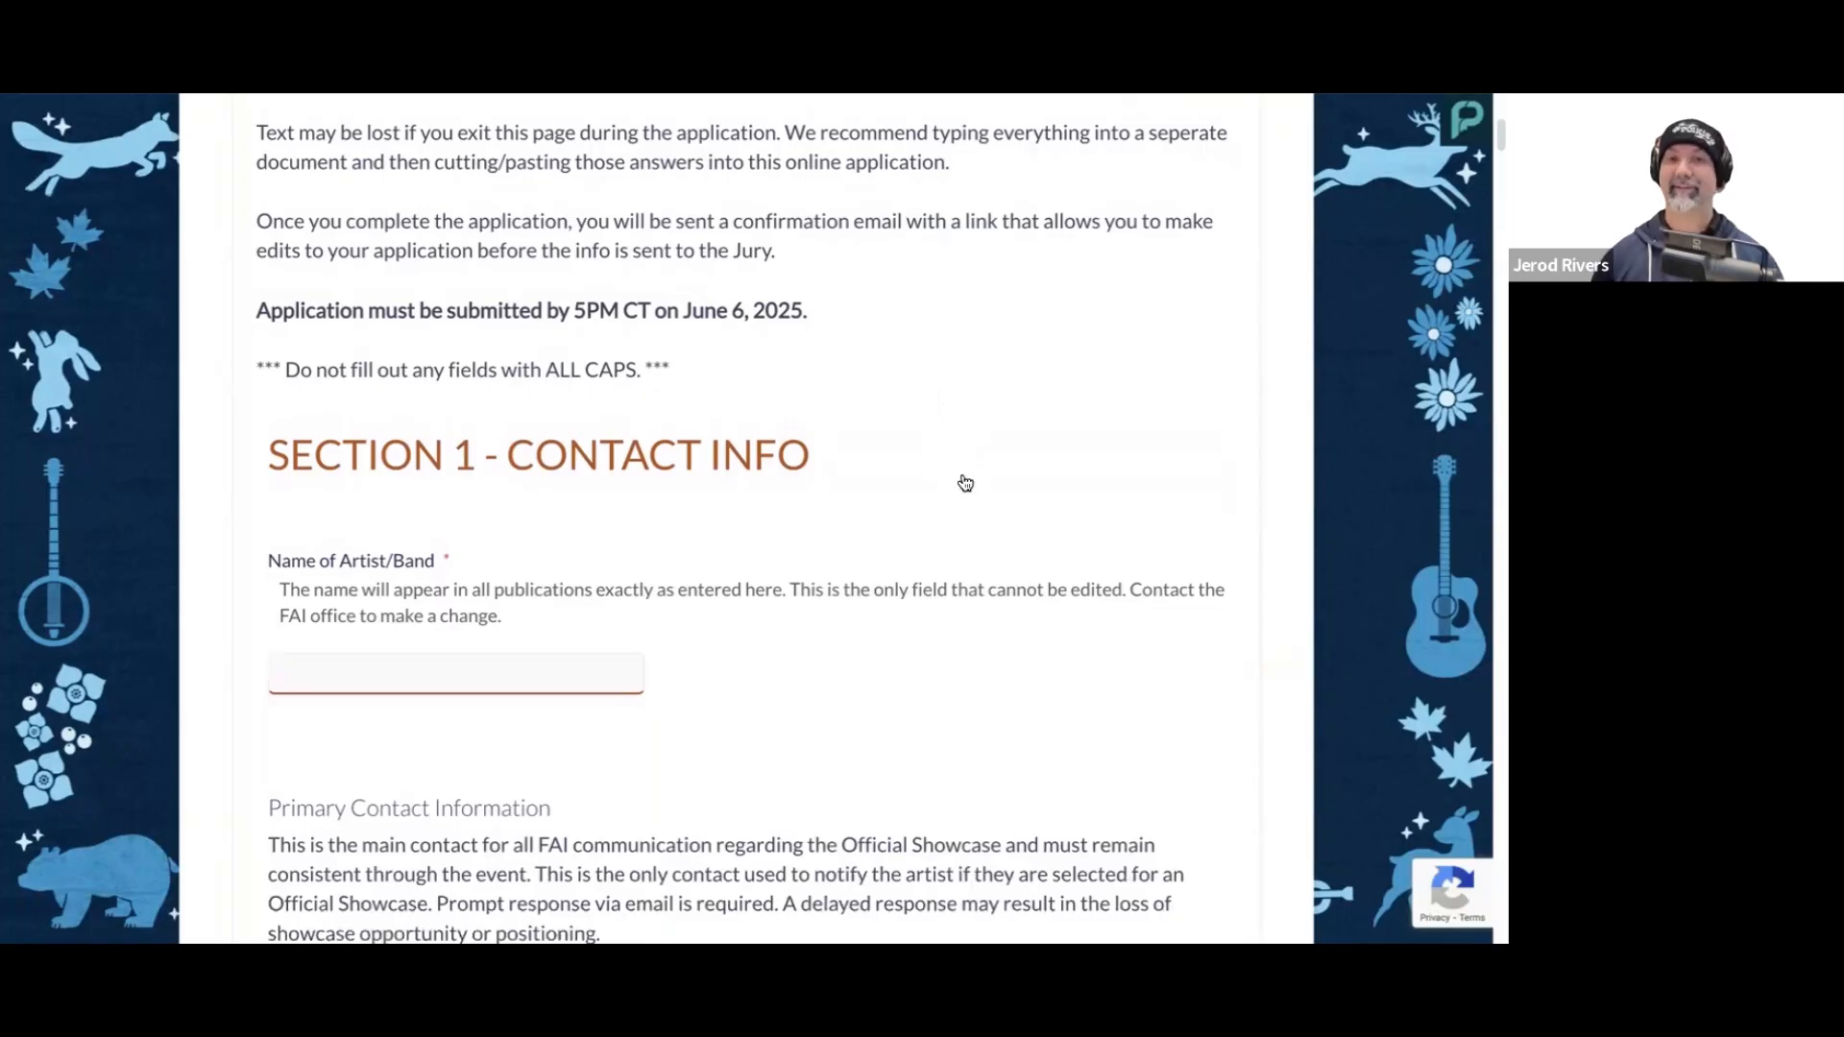
pyautogui.scroll(-2, 970, 473)
pyautogui.scroll(-1, 973, 473)
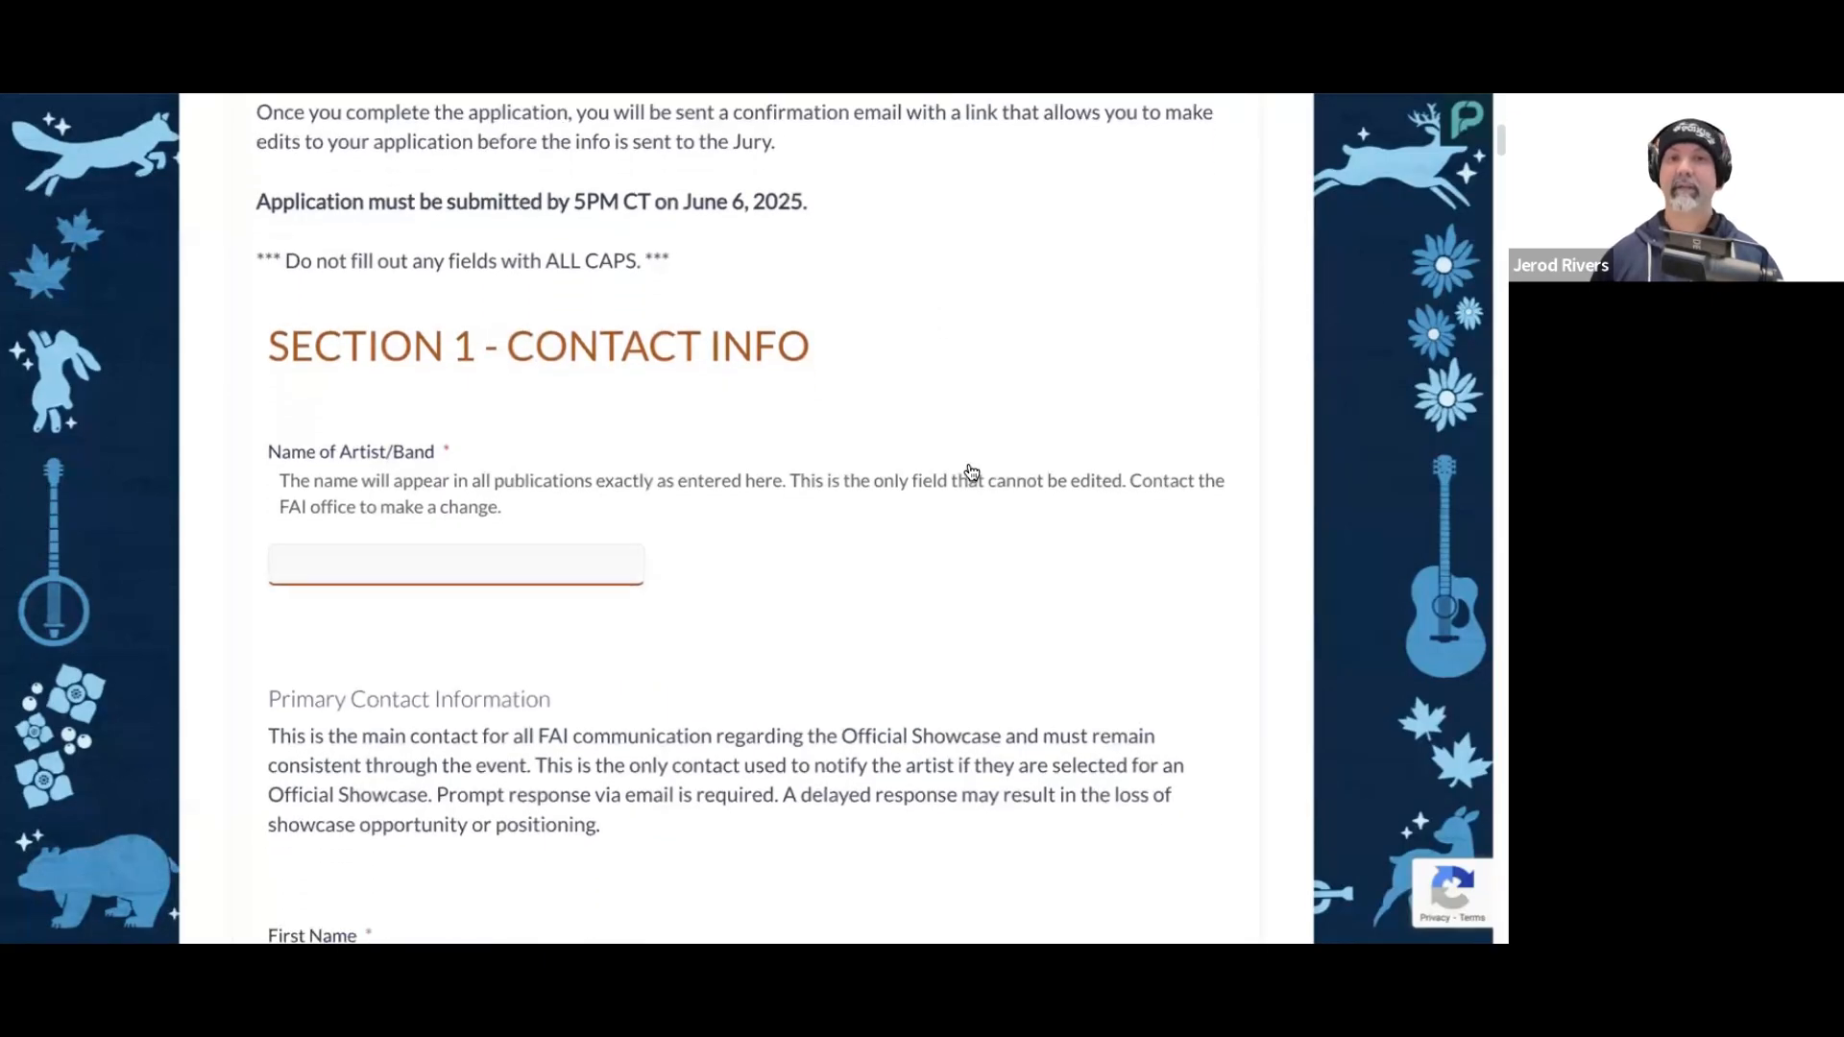
pyautogui.scroll(-1, 972, 452)
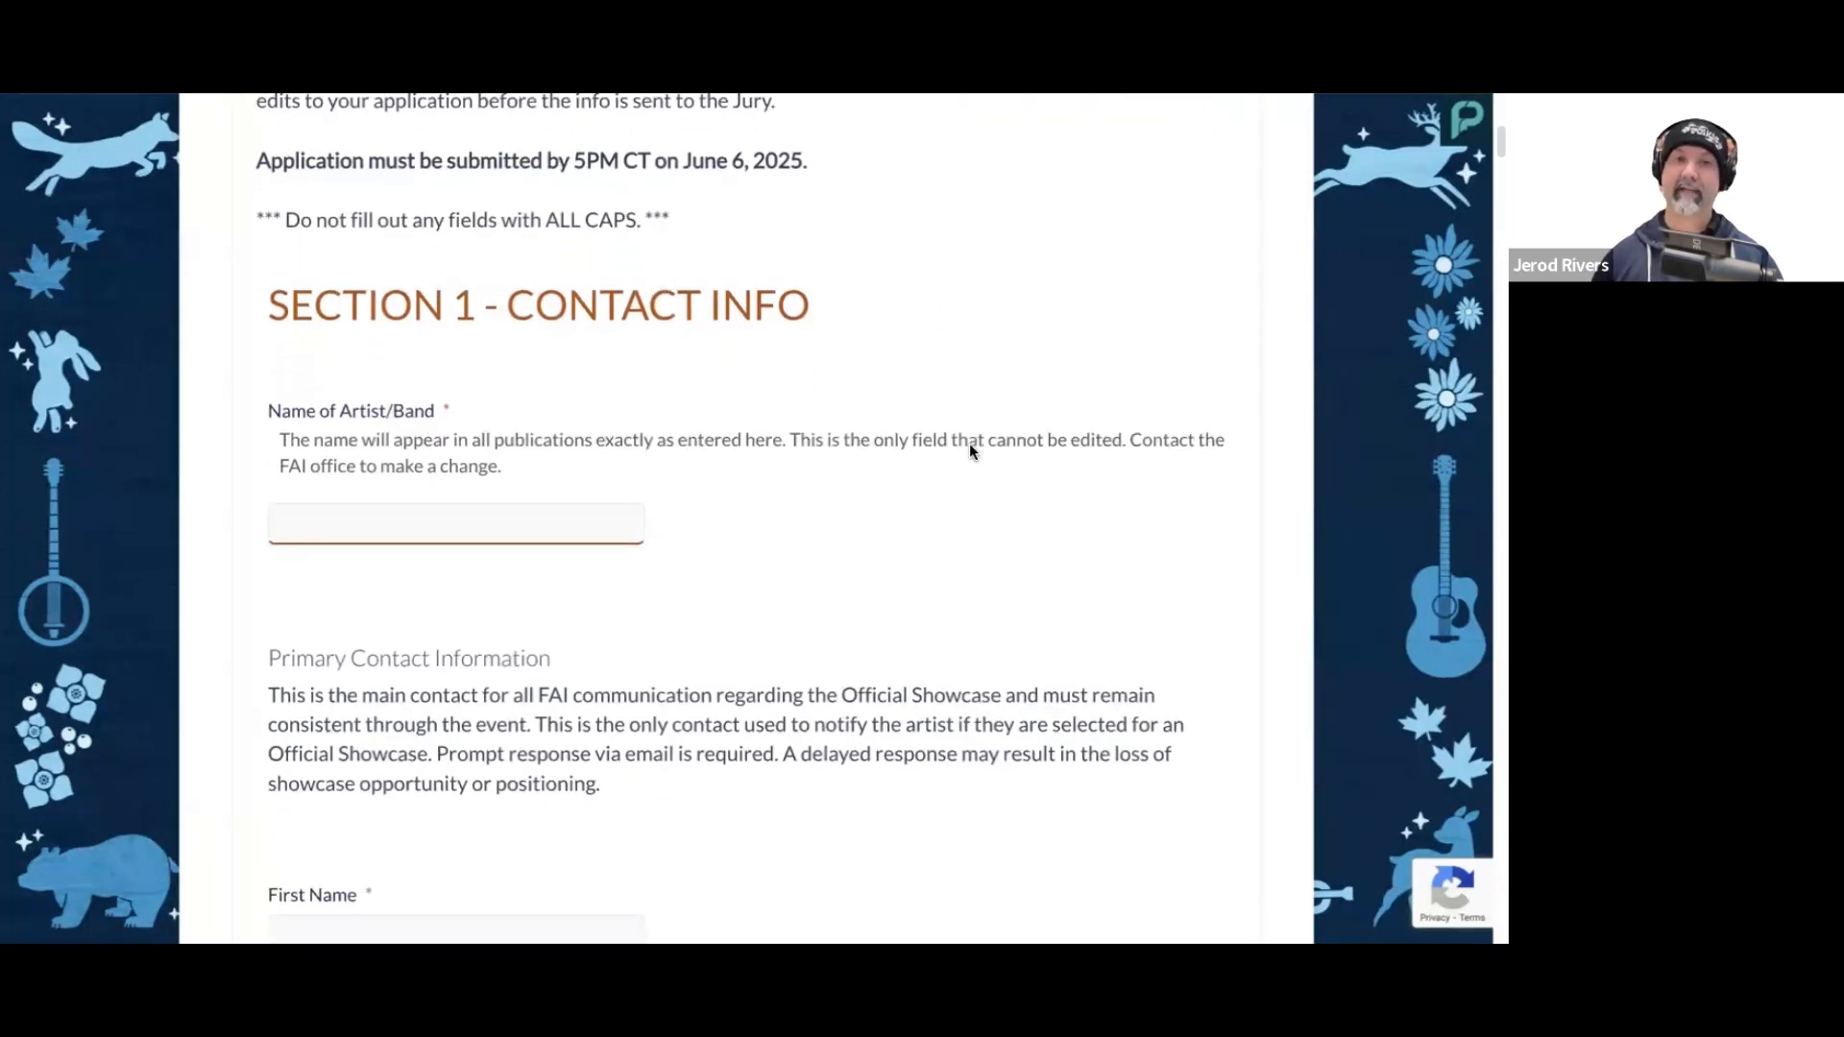
pyautogui.scroll(-1, 972, 423)
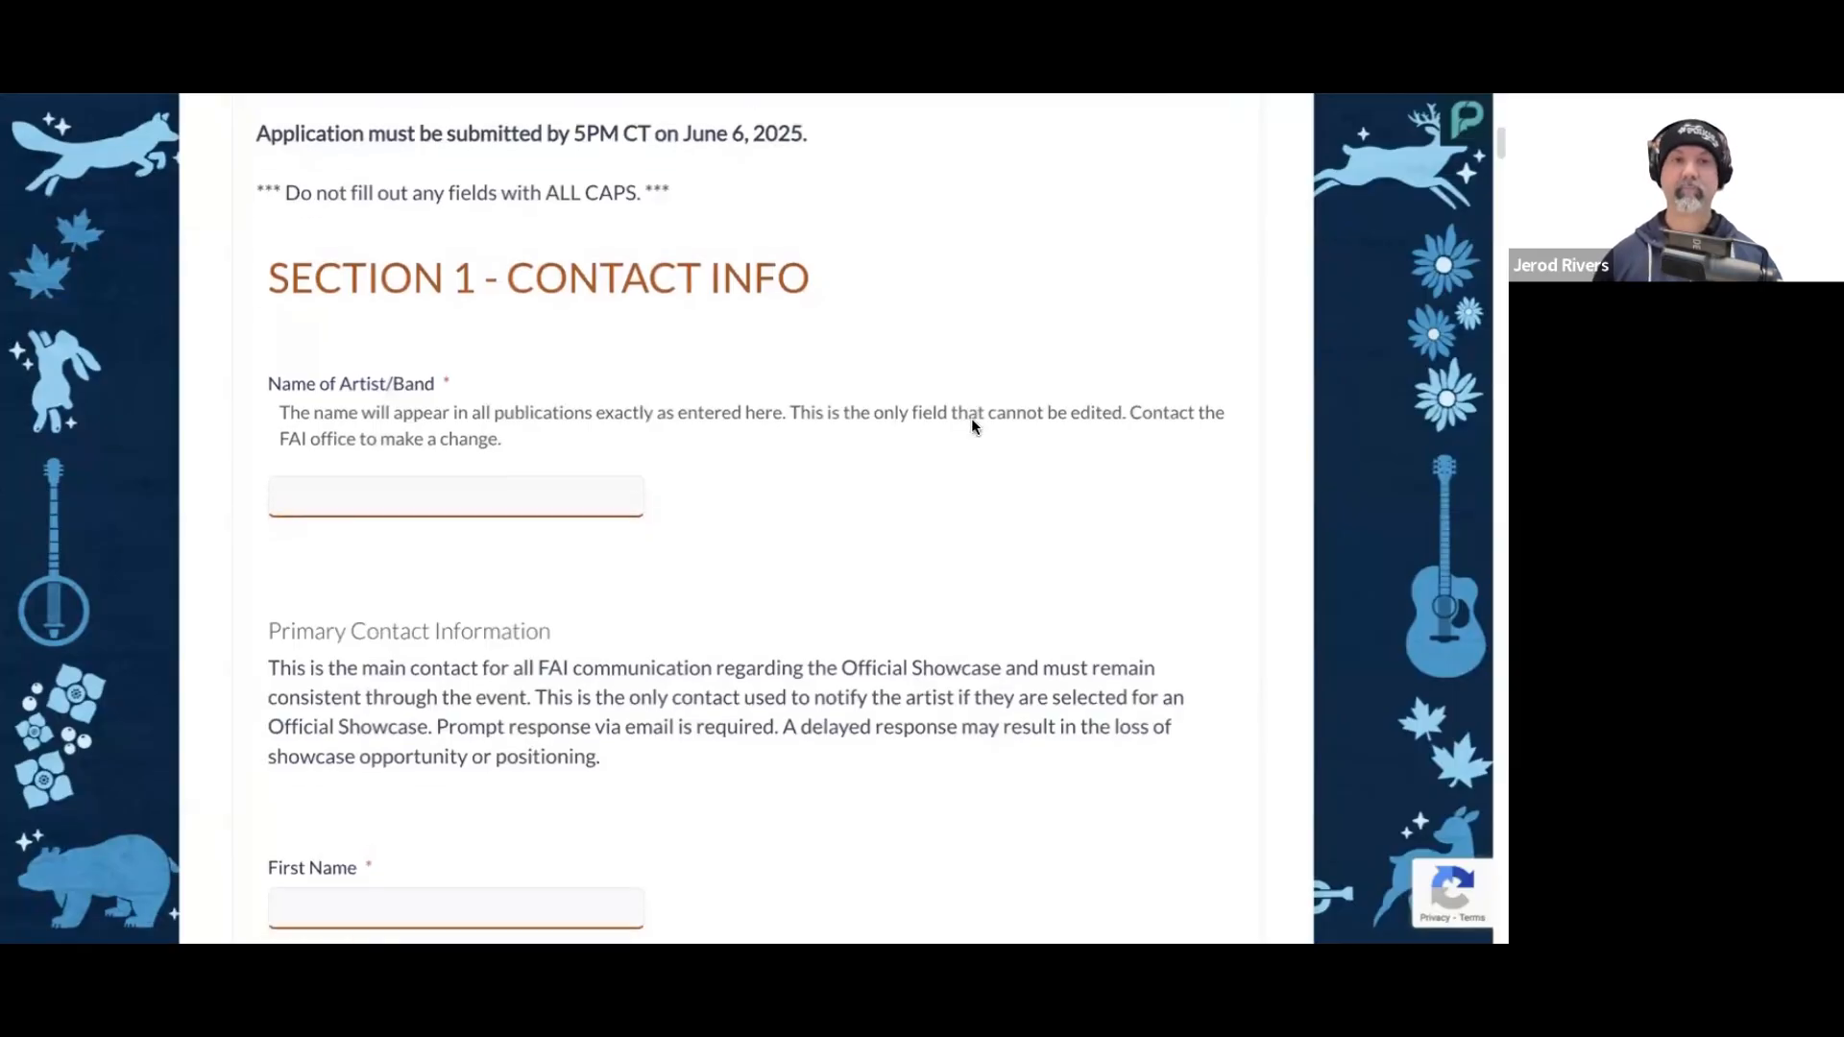
pyautogui.click(583, 480)
pyautogui.write('Ri')
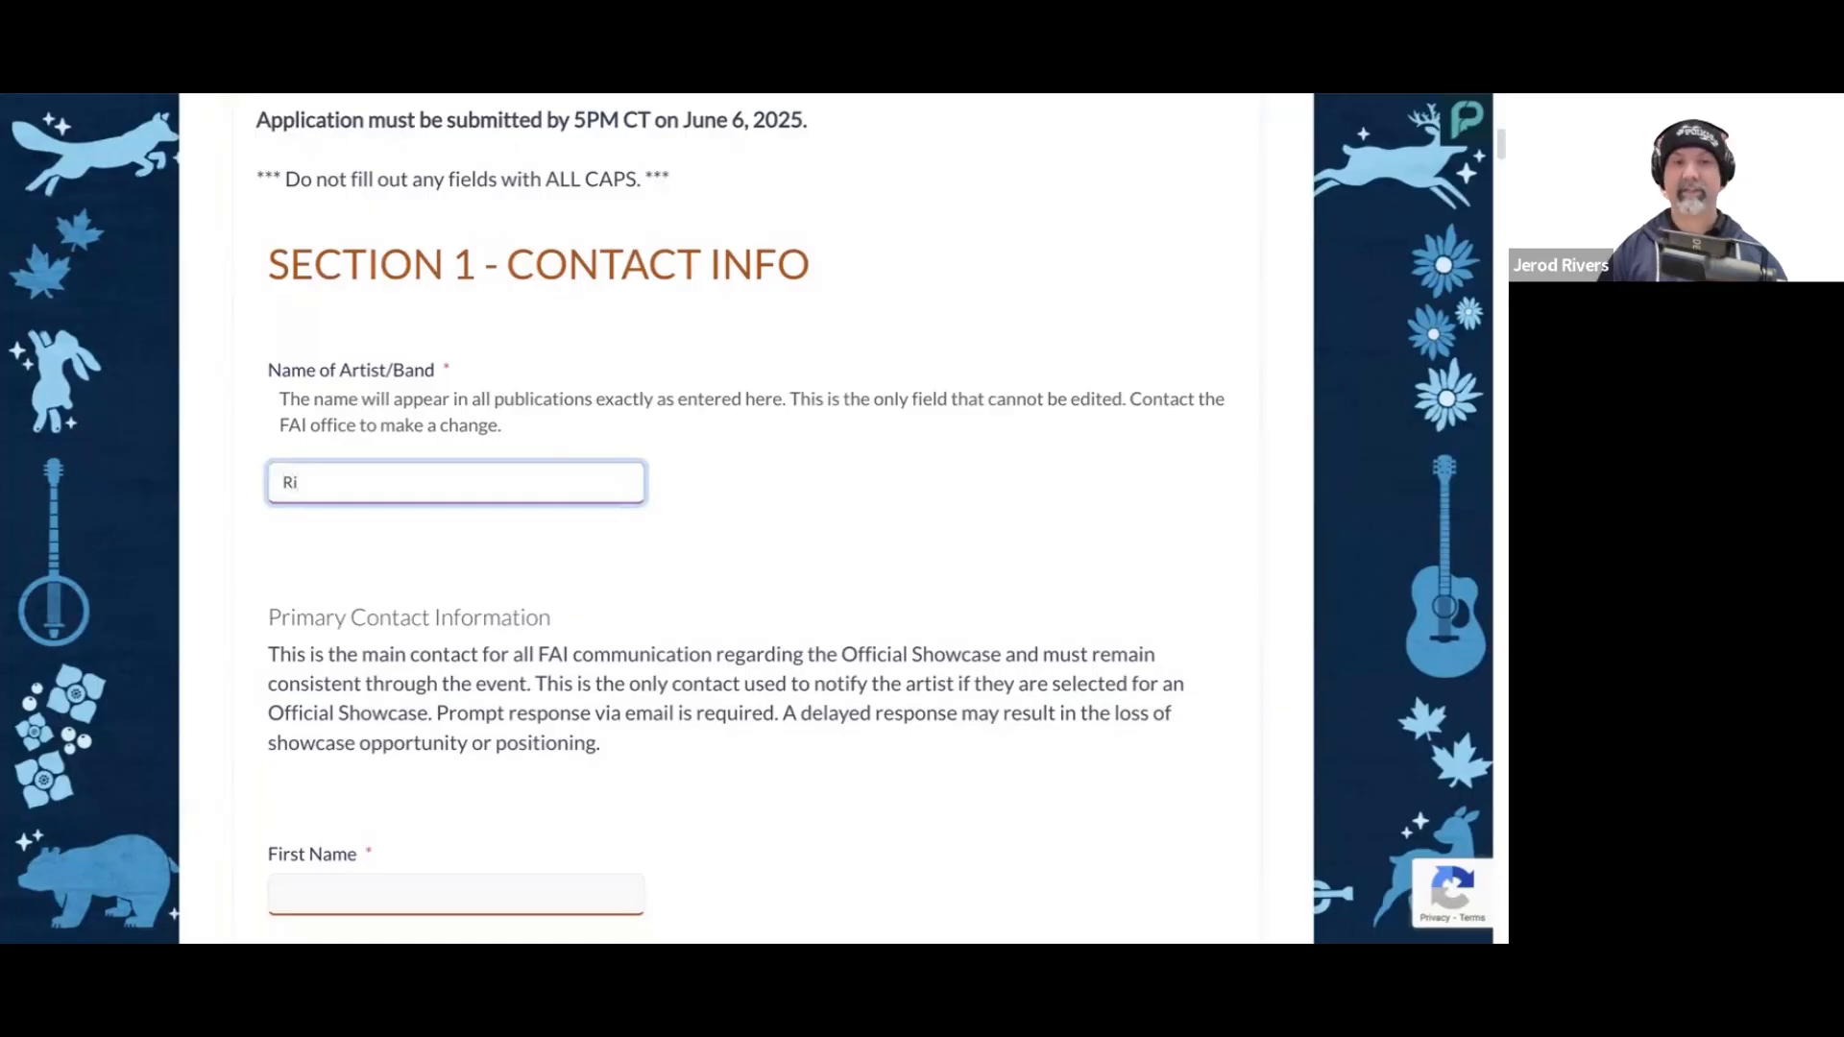
pyautogui.write('ver Jug Ba')
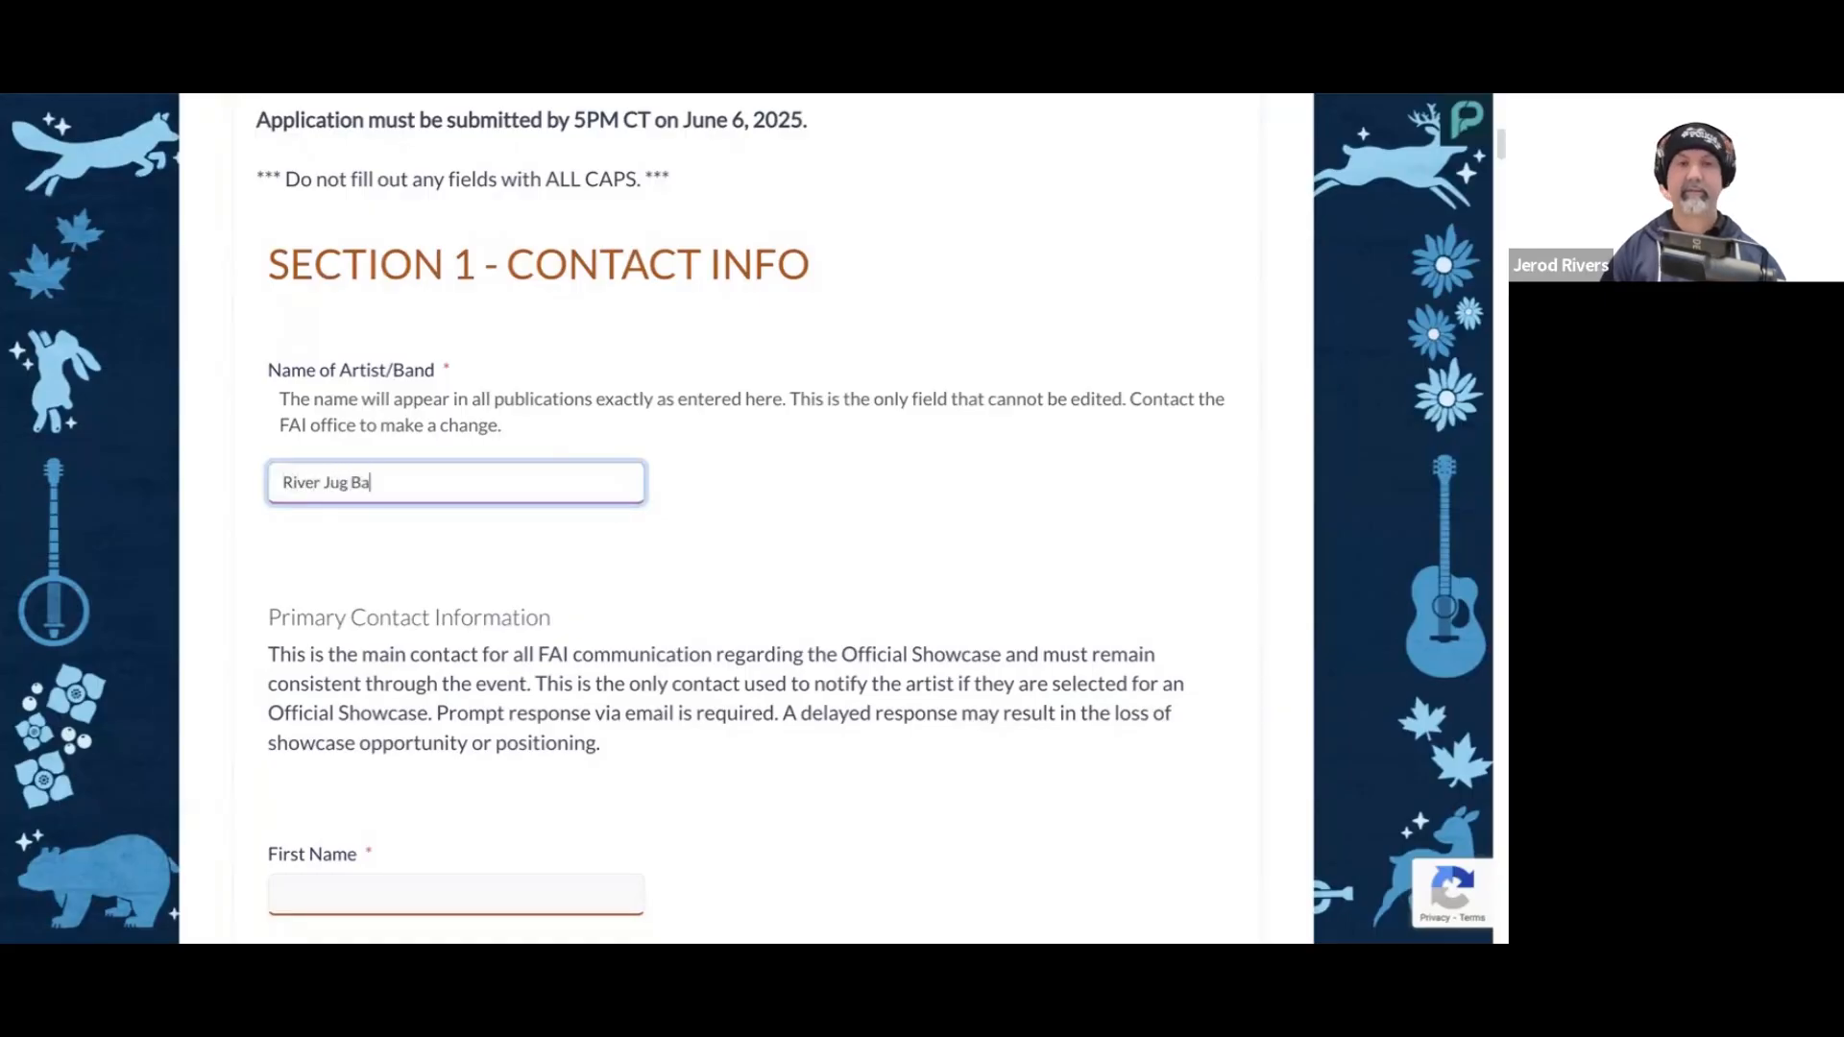
pyautogui.write('nd')
pyautogui.click(830, 511)
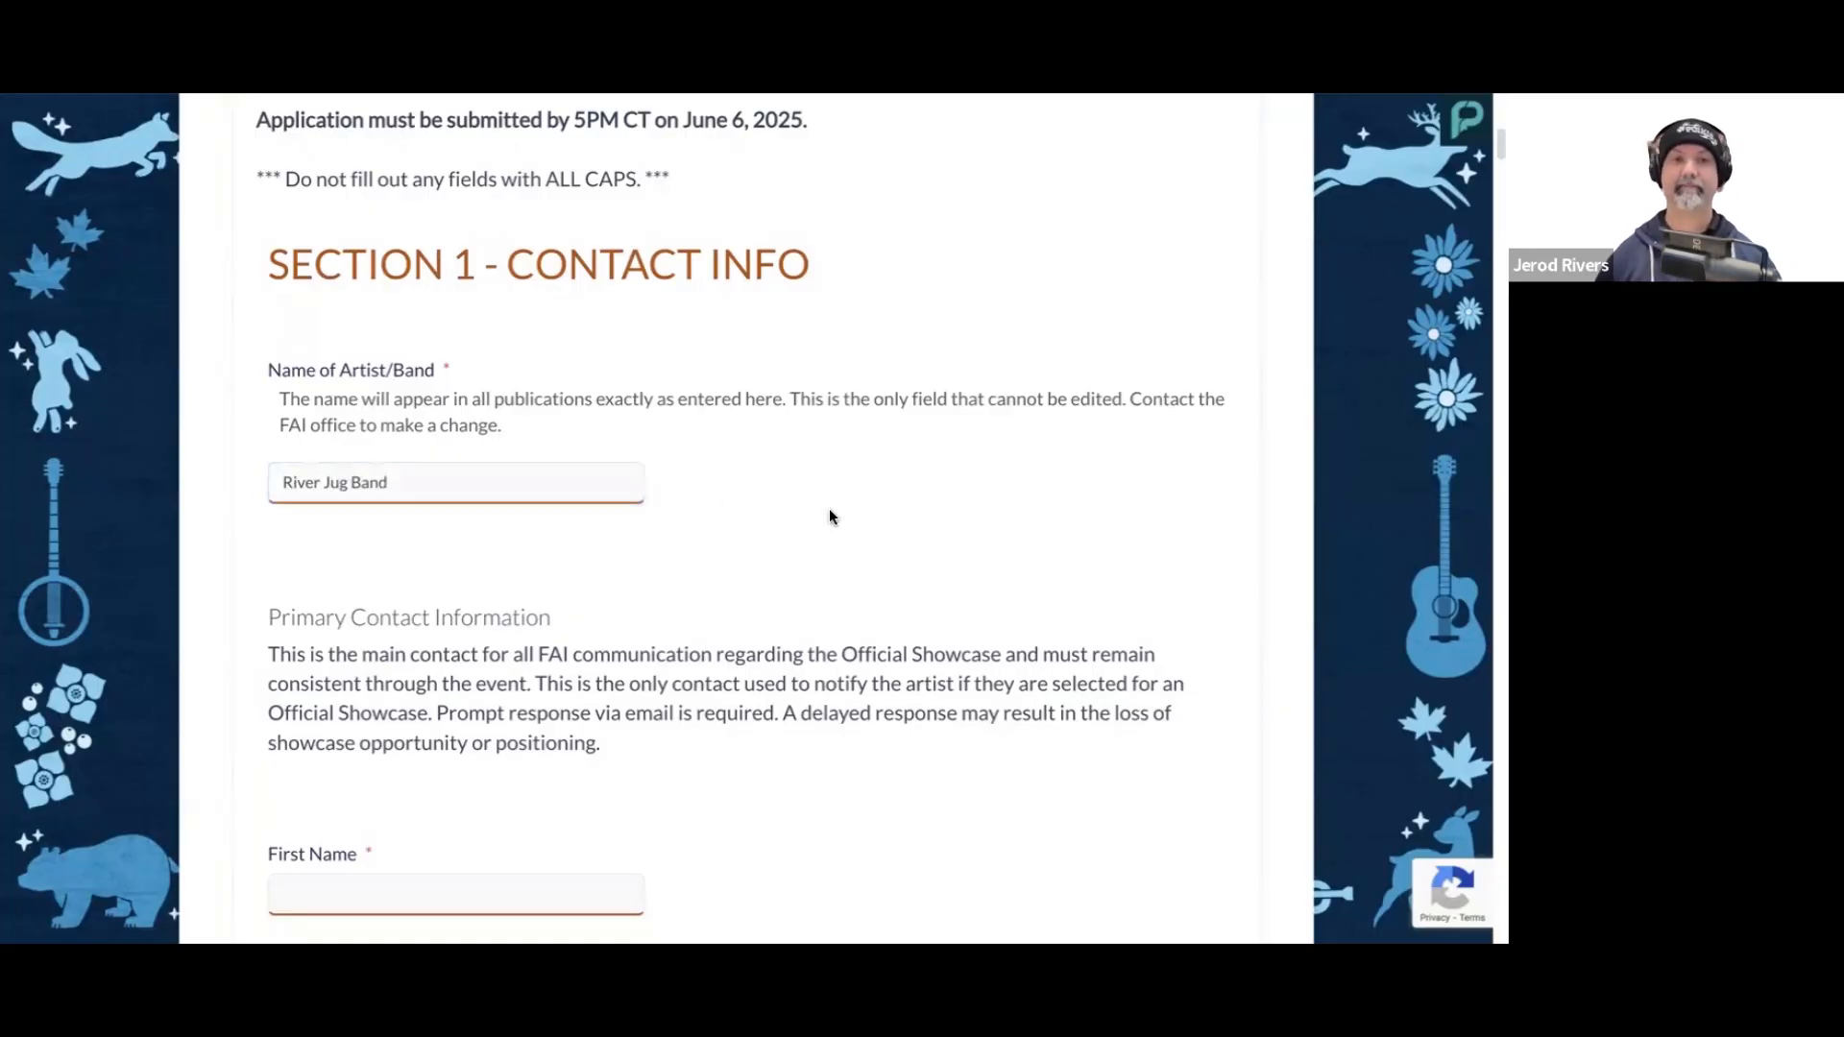
# Step: Fill in the primary contact's first name and last name
pyautogui.scroll(-2, 855, 495)
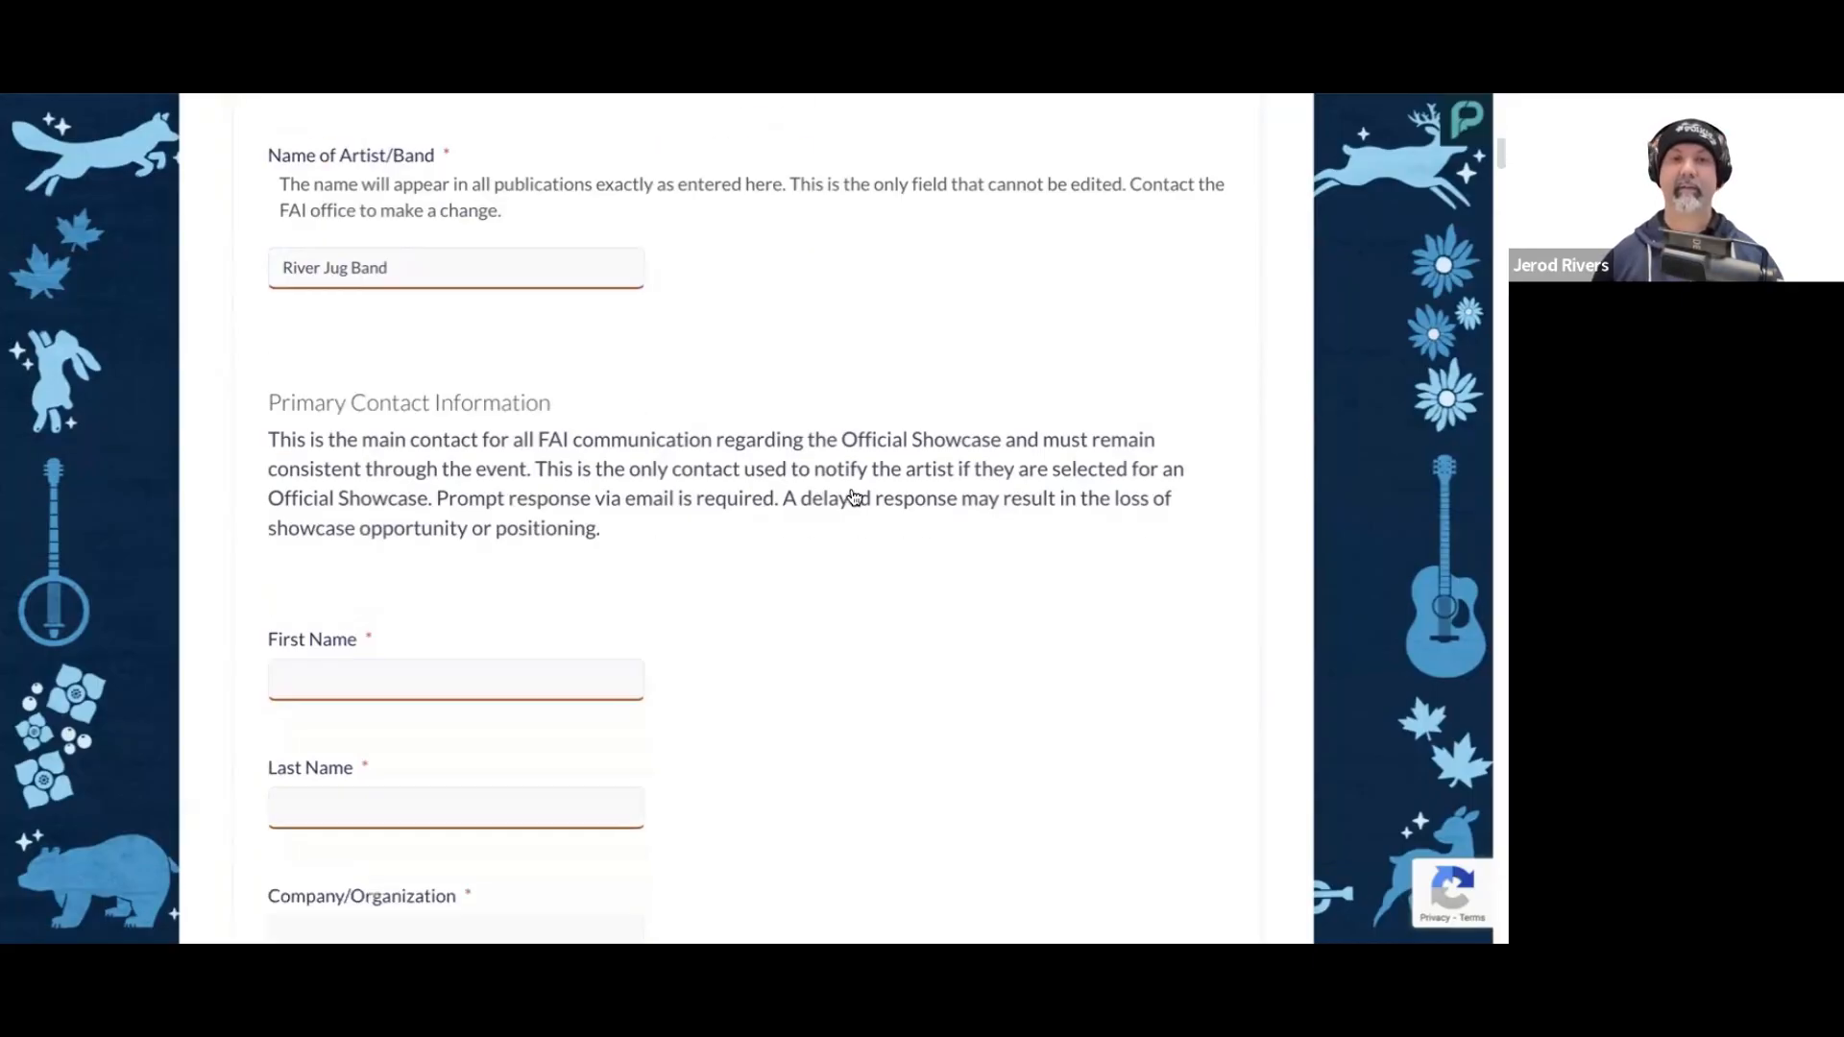
pyautogui.scroll(-2, 855, 497)
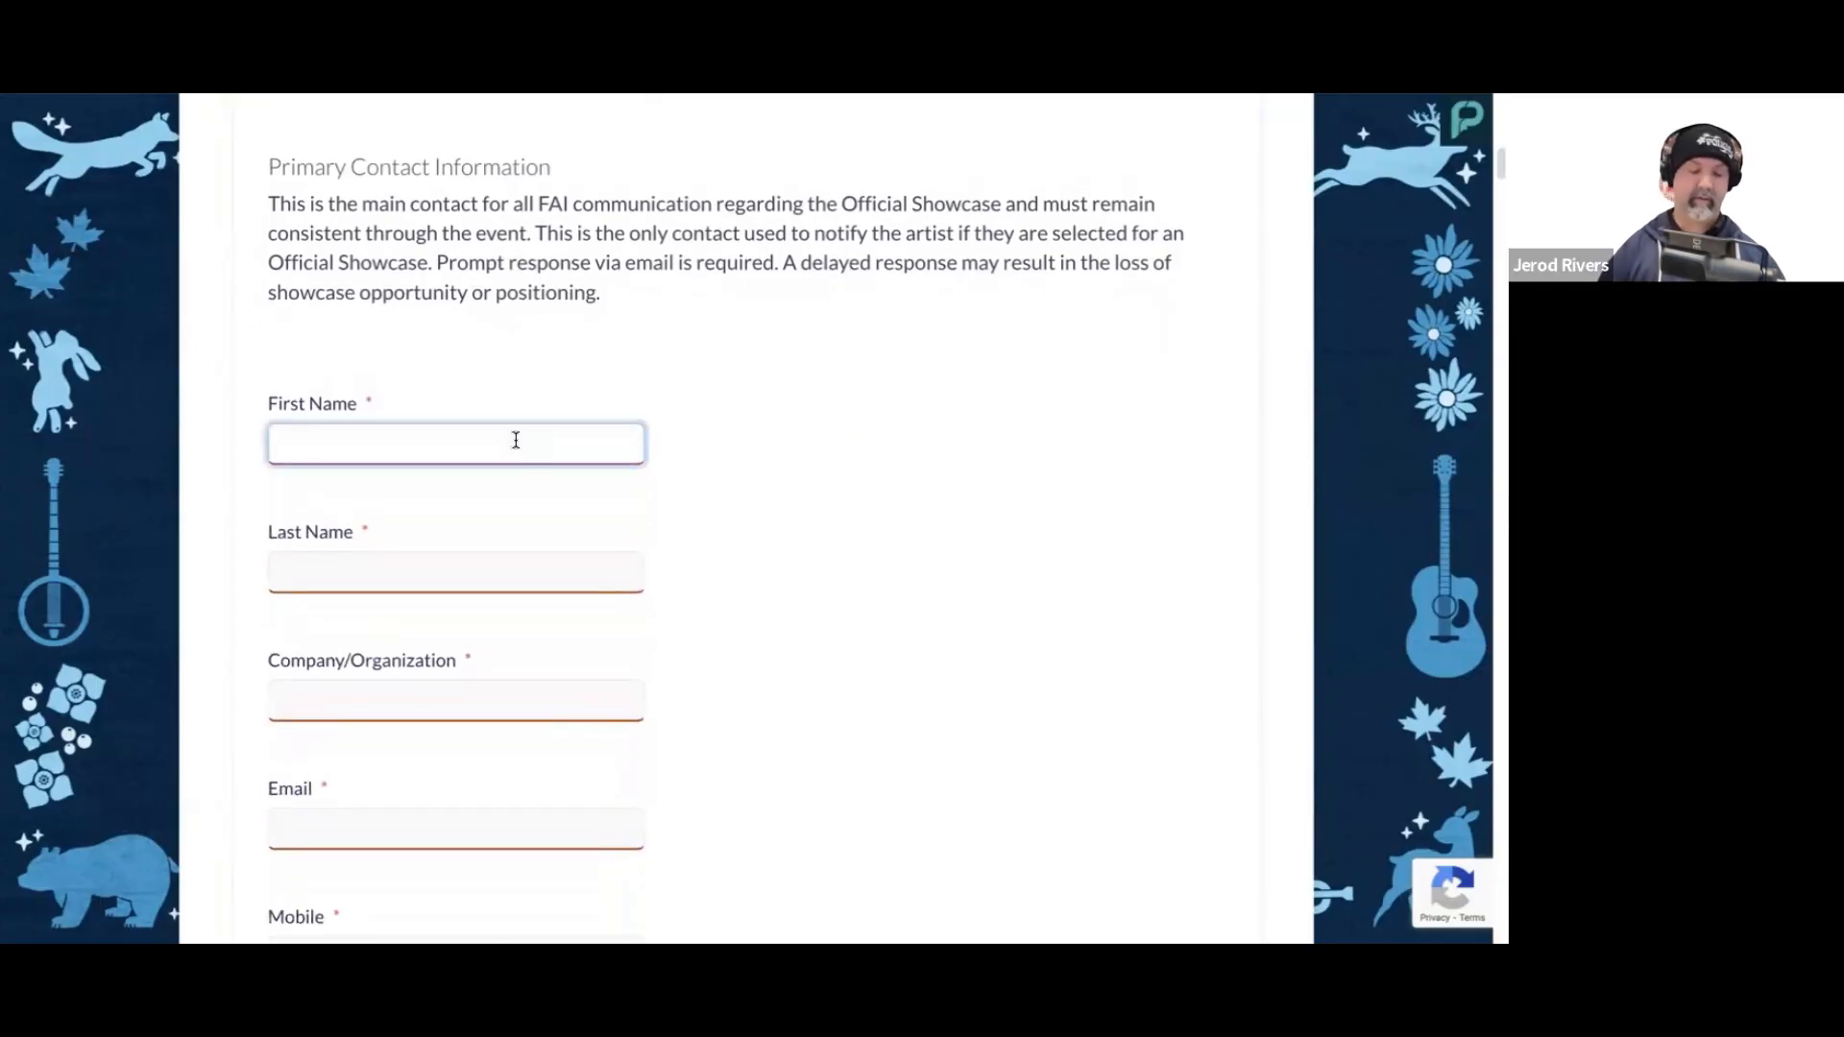
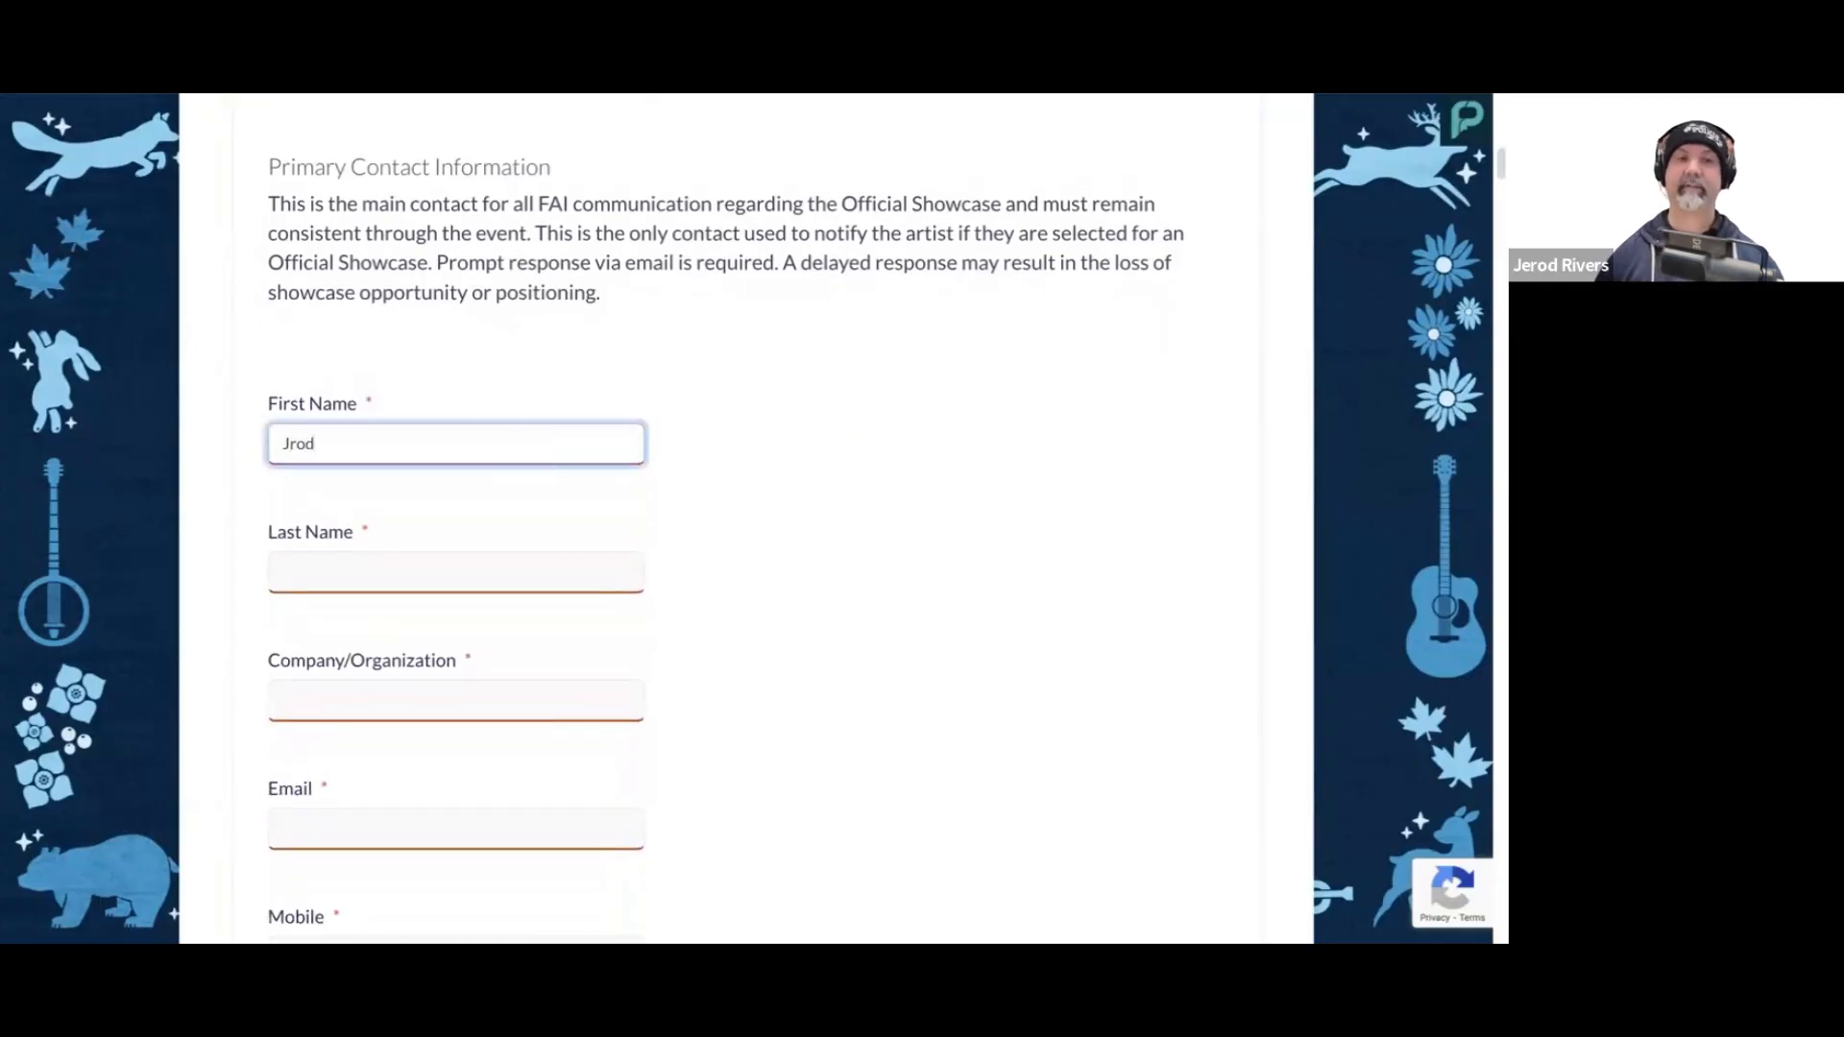
pyautogui.click(510, 573)
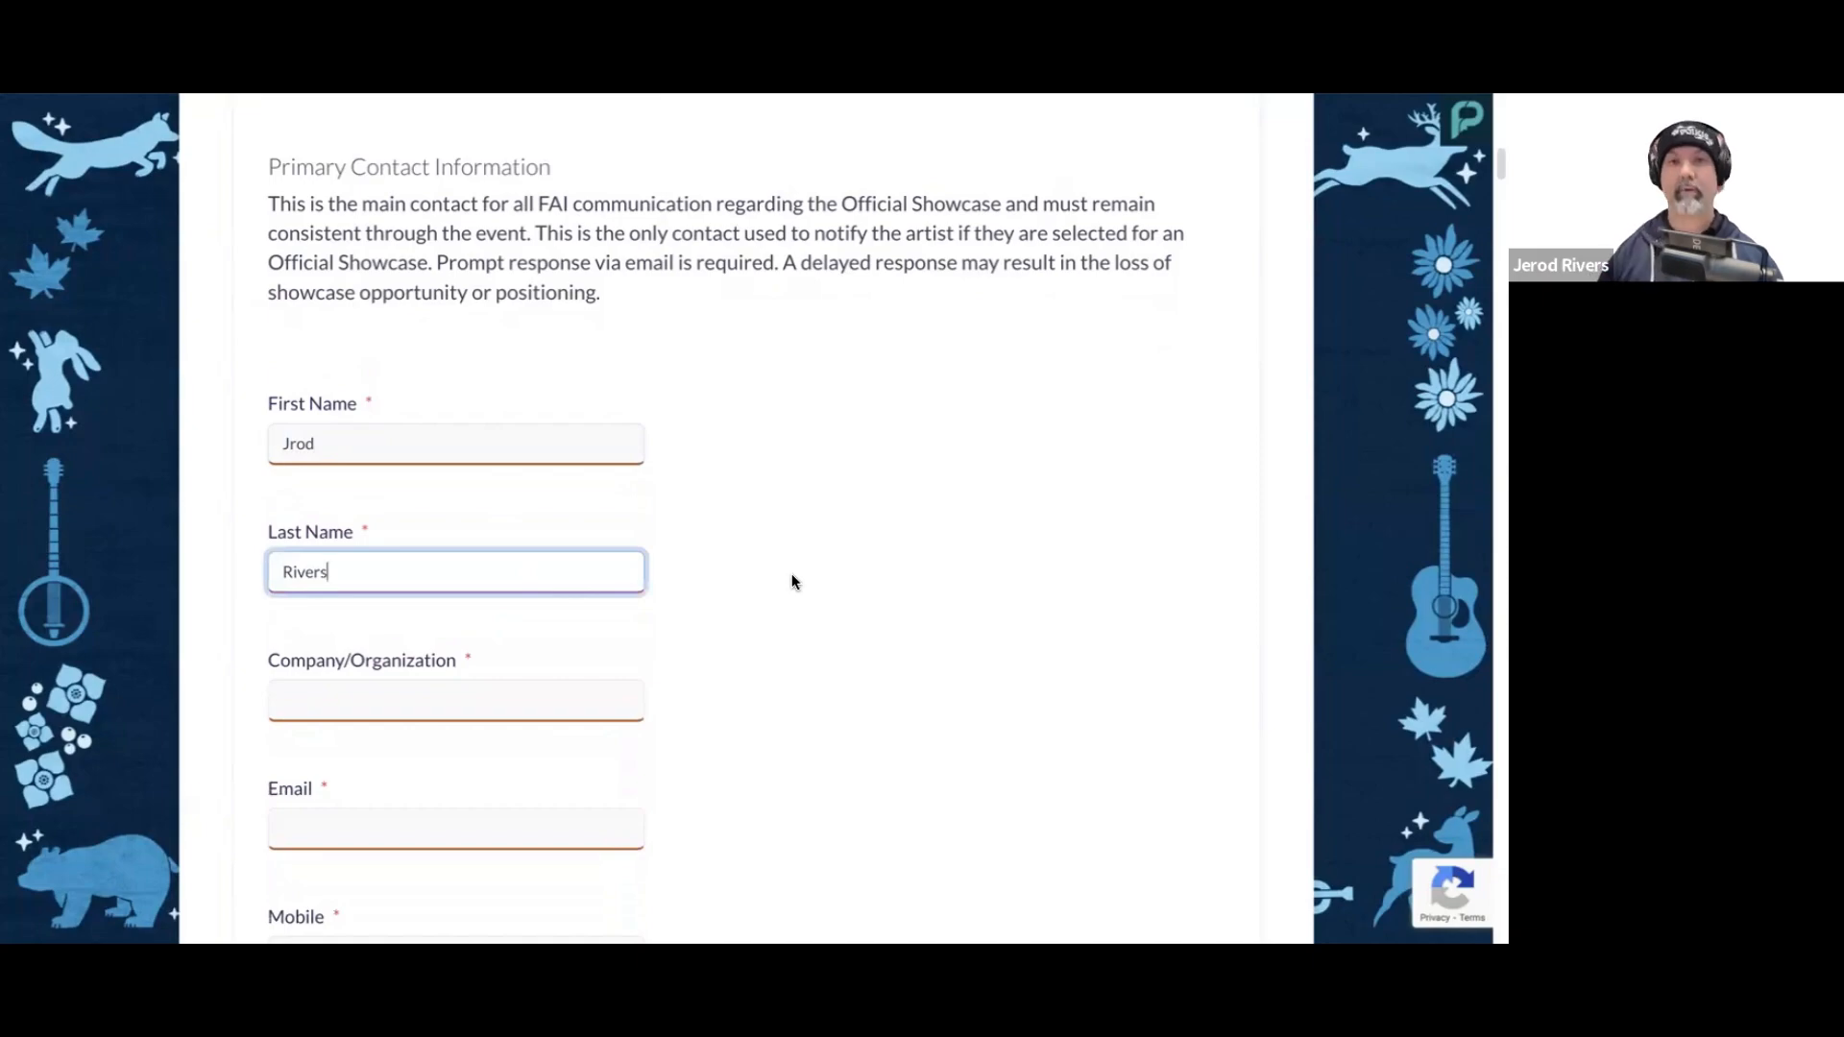
# Step: Enter River Jug Band as the primary contact's company/organization, and fill in the contact's email and mobile number
pyautogui.scroll(-1, 711, 586)
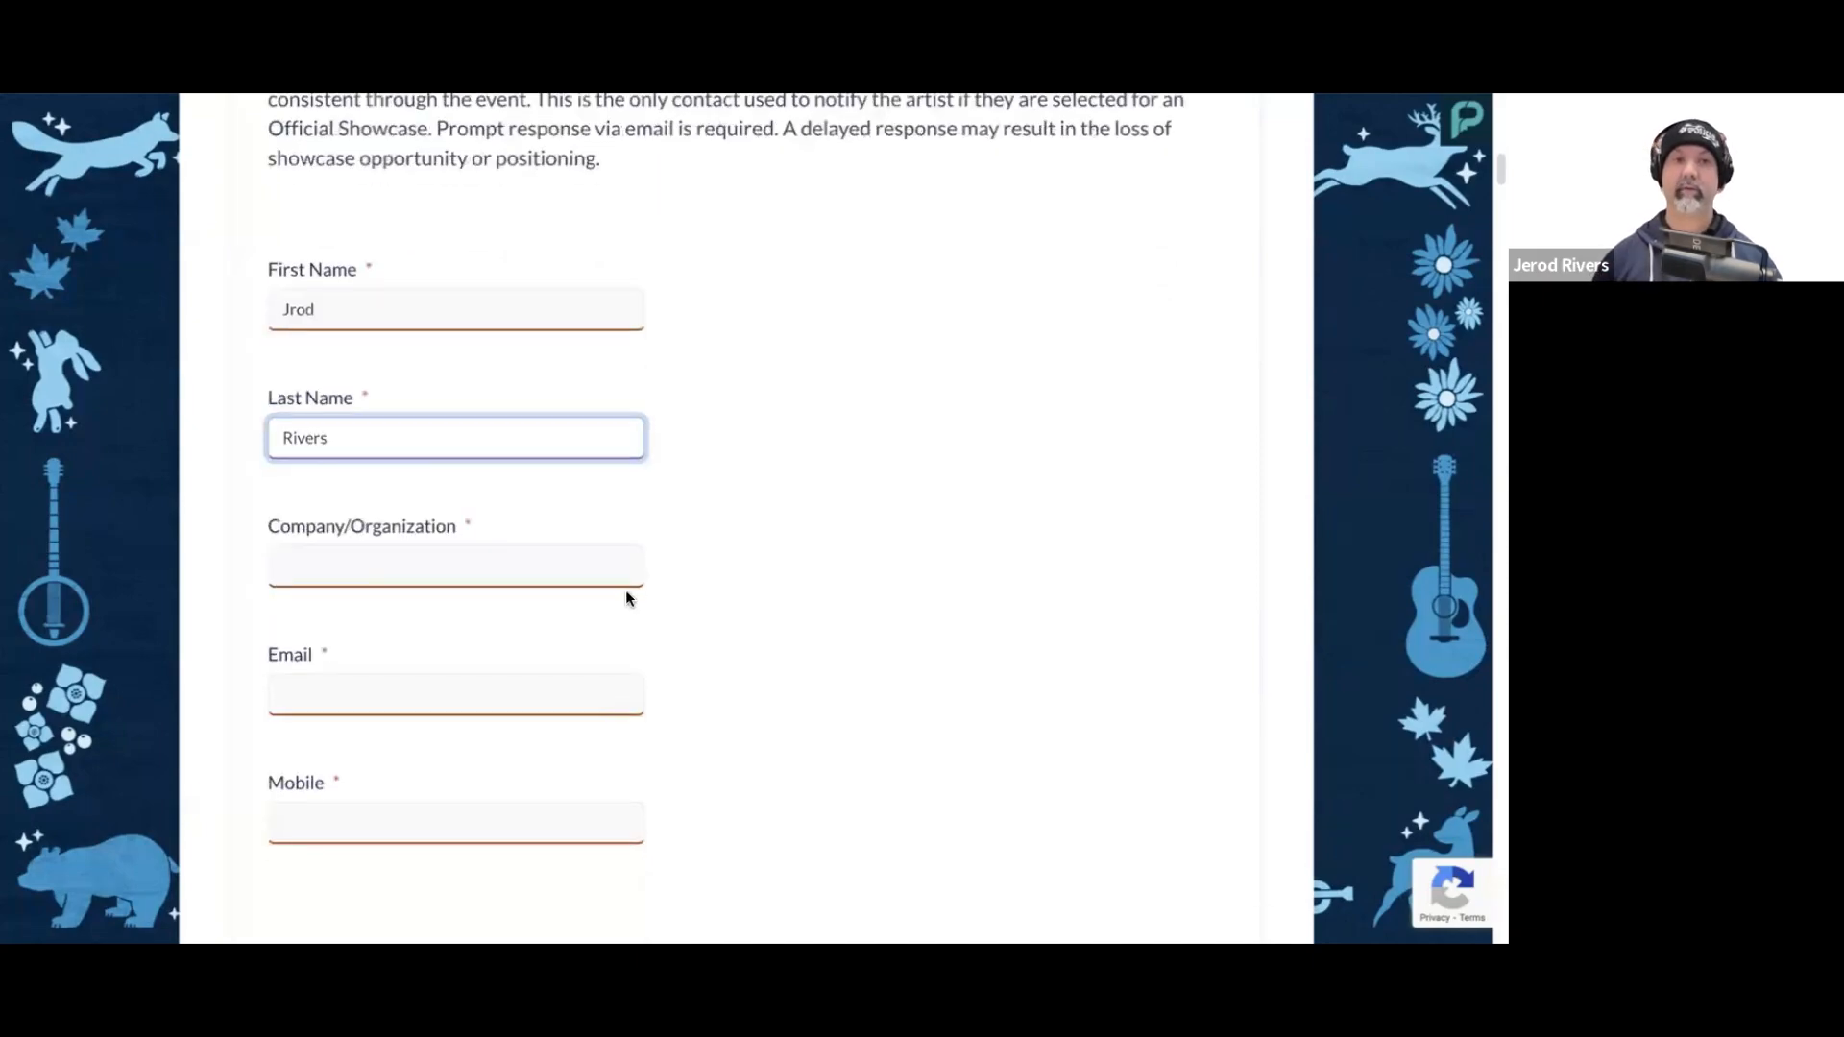
pyautogui.click(562, 575)
pyautogui.write('River')
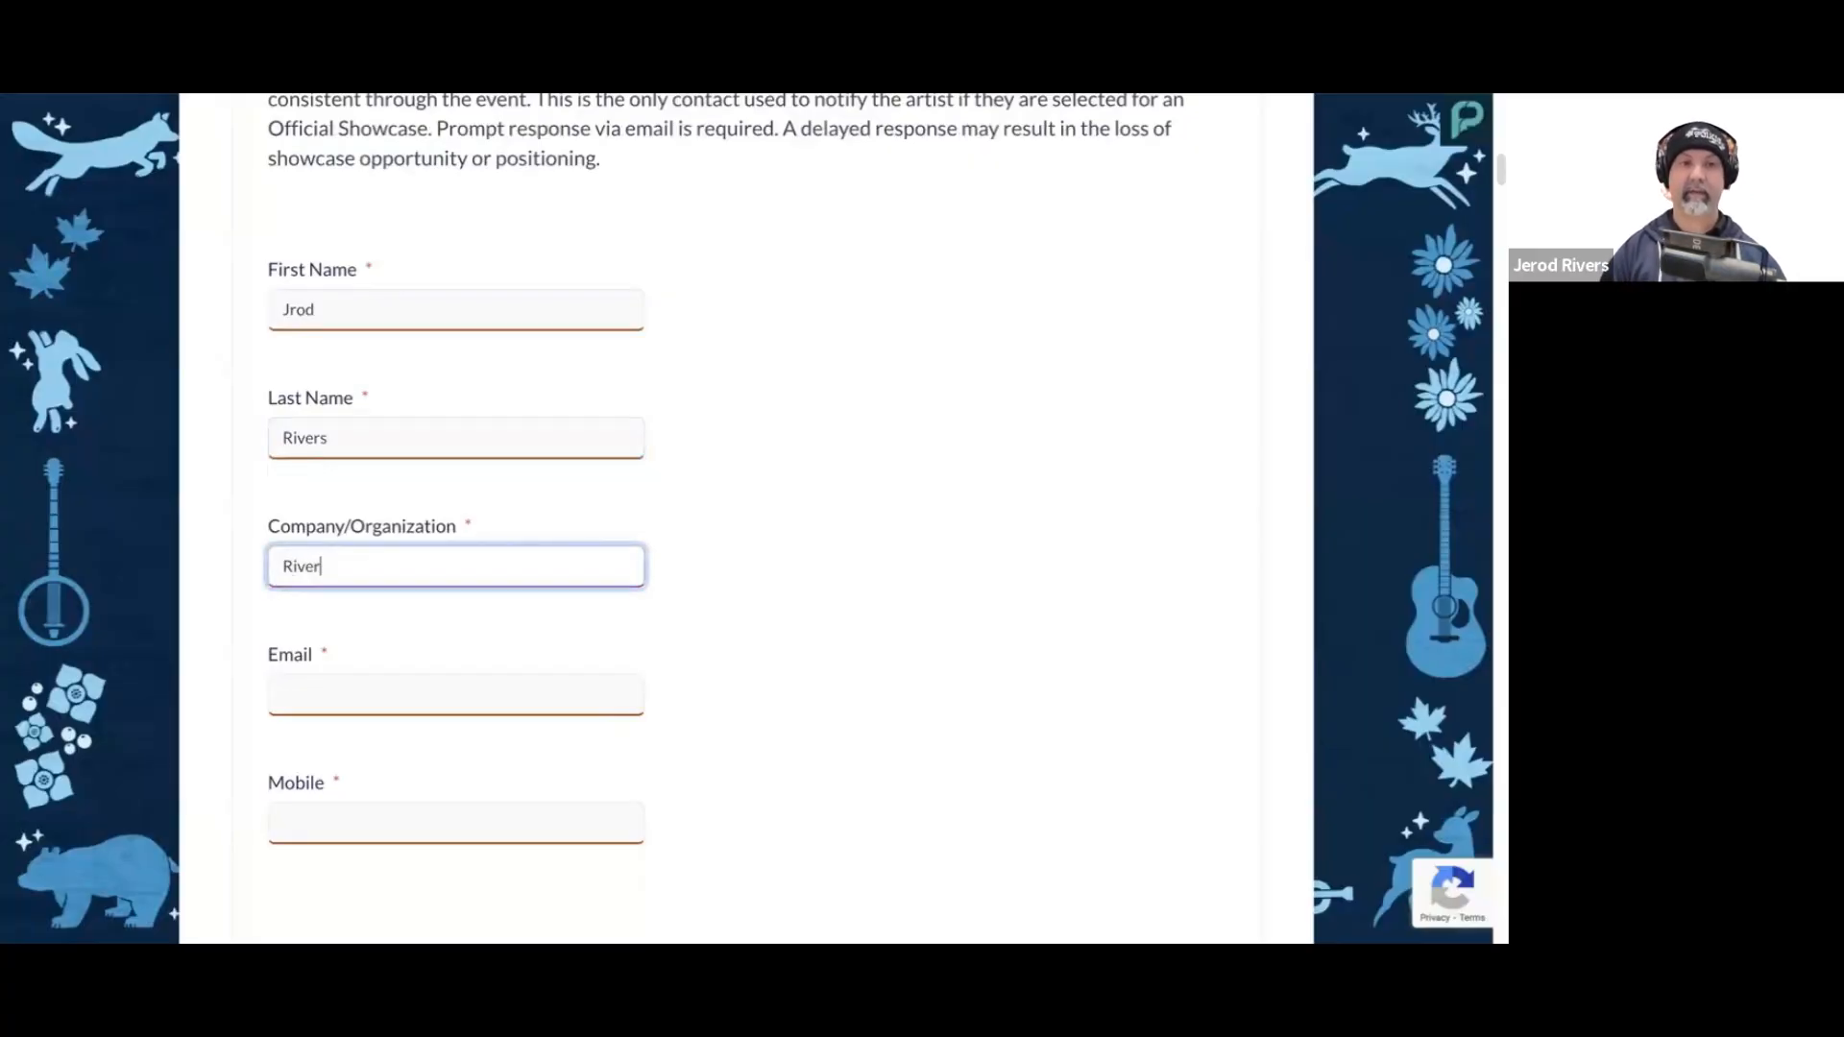
pyautogui.write(' Jug Band')
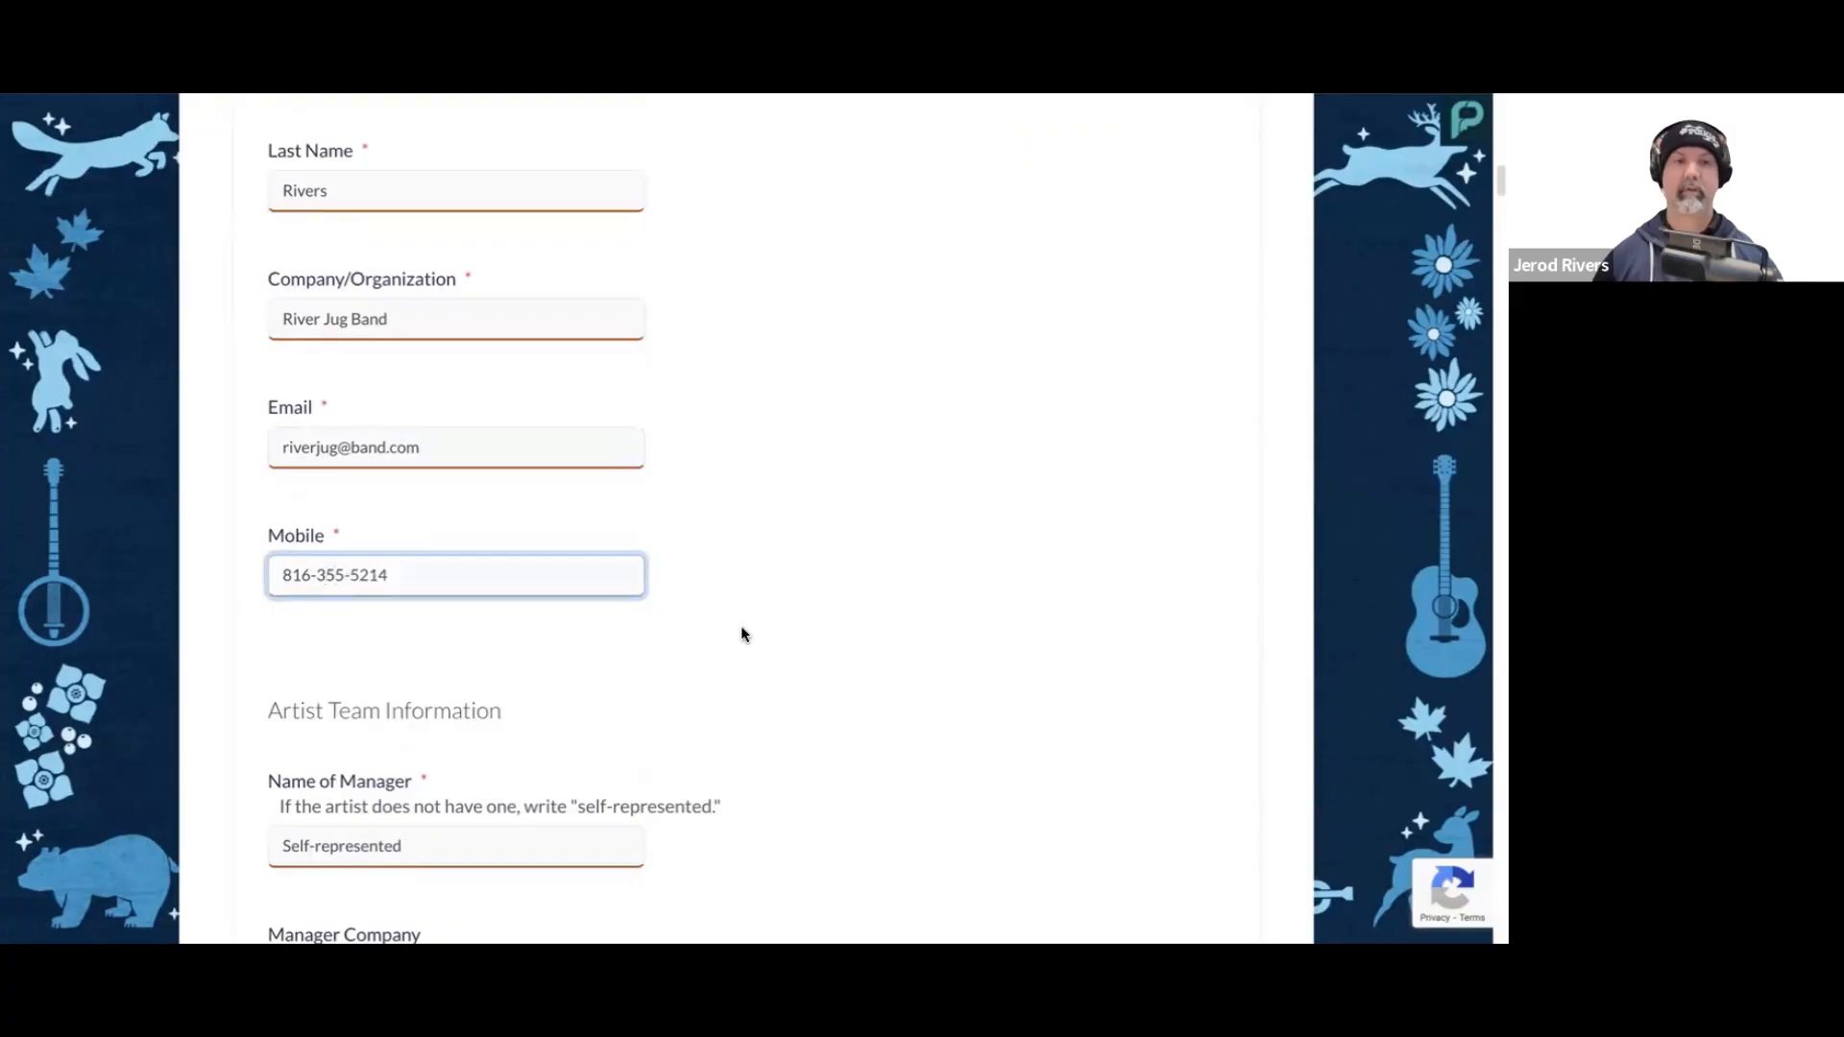
pyautogui.click(749, 628)
# Step: Review the Artist Team Information fields for the manager, tour manager, publicist, agent and record label or distributor
pyautogui.scroll(-4, 769, 623)
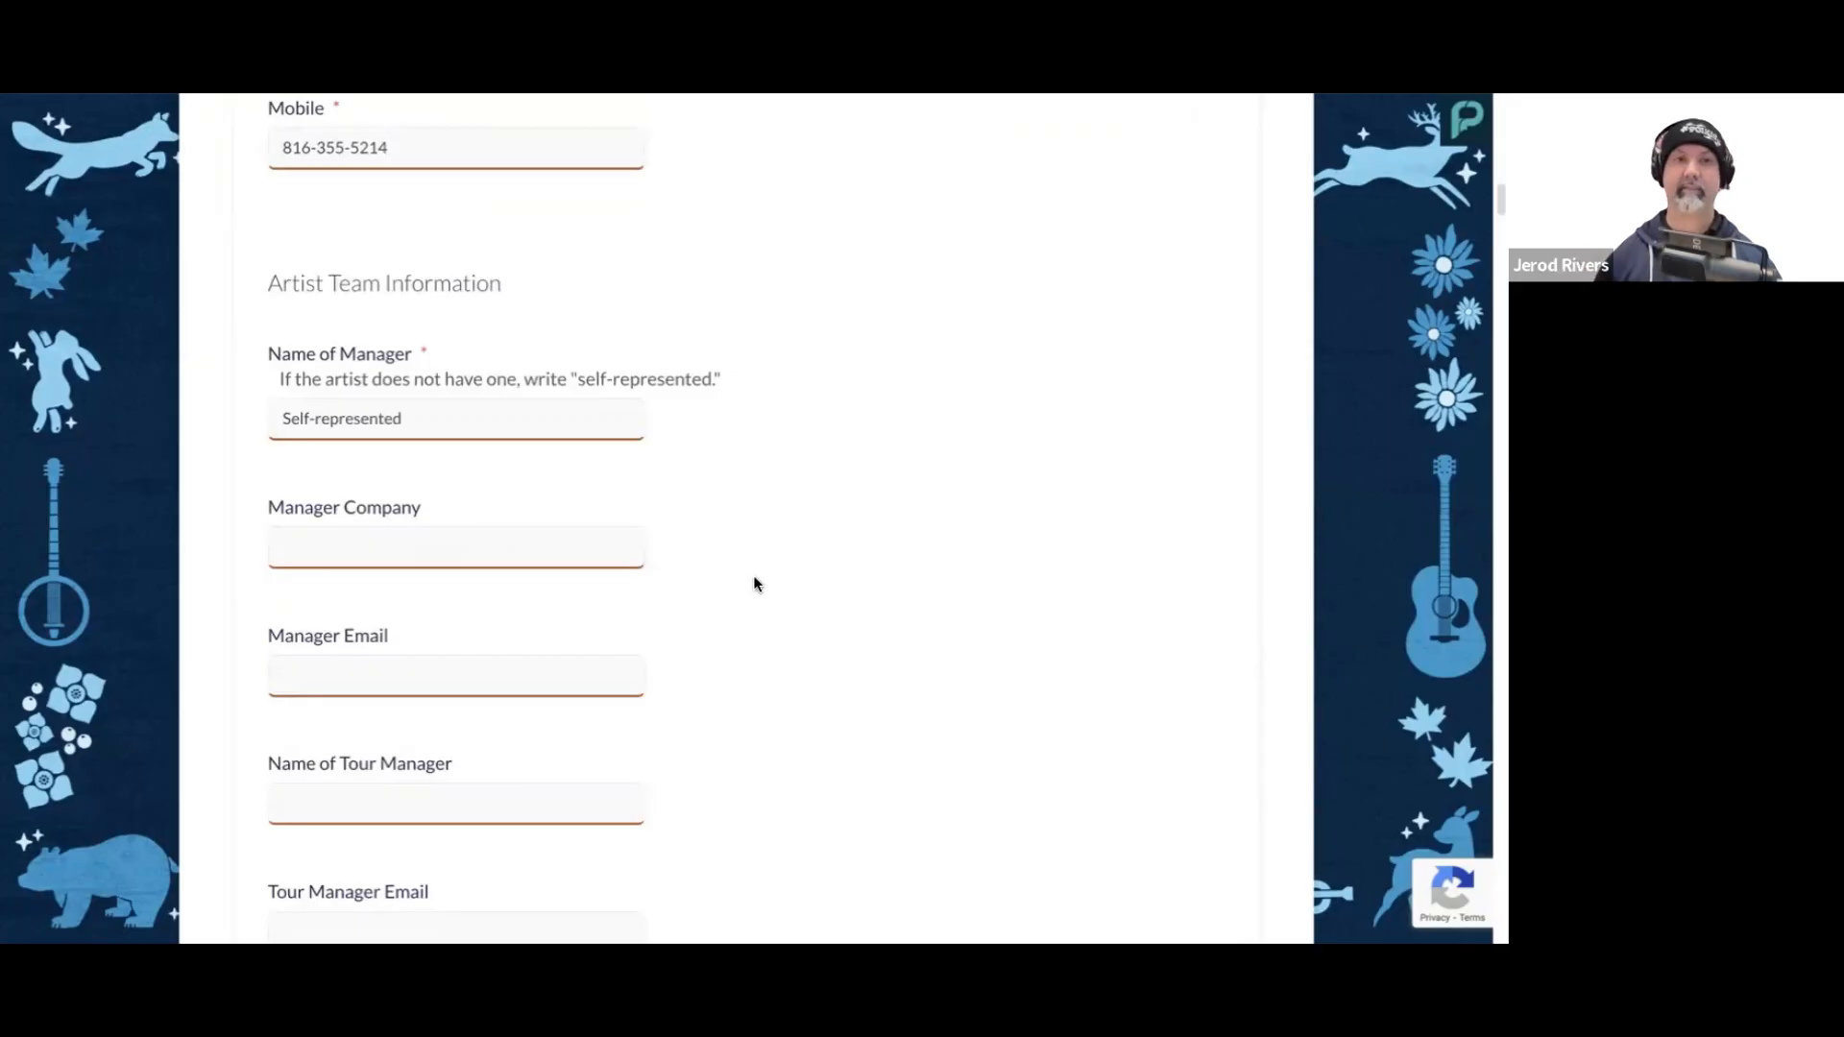
pyautogui.click(445, 419)
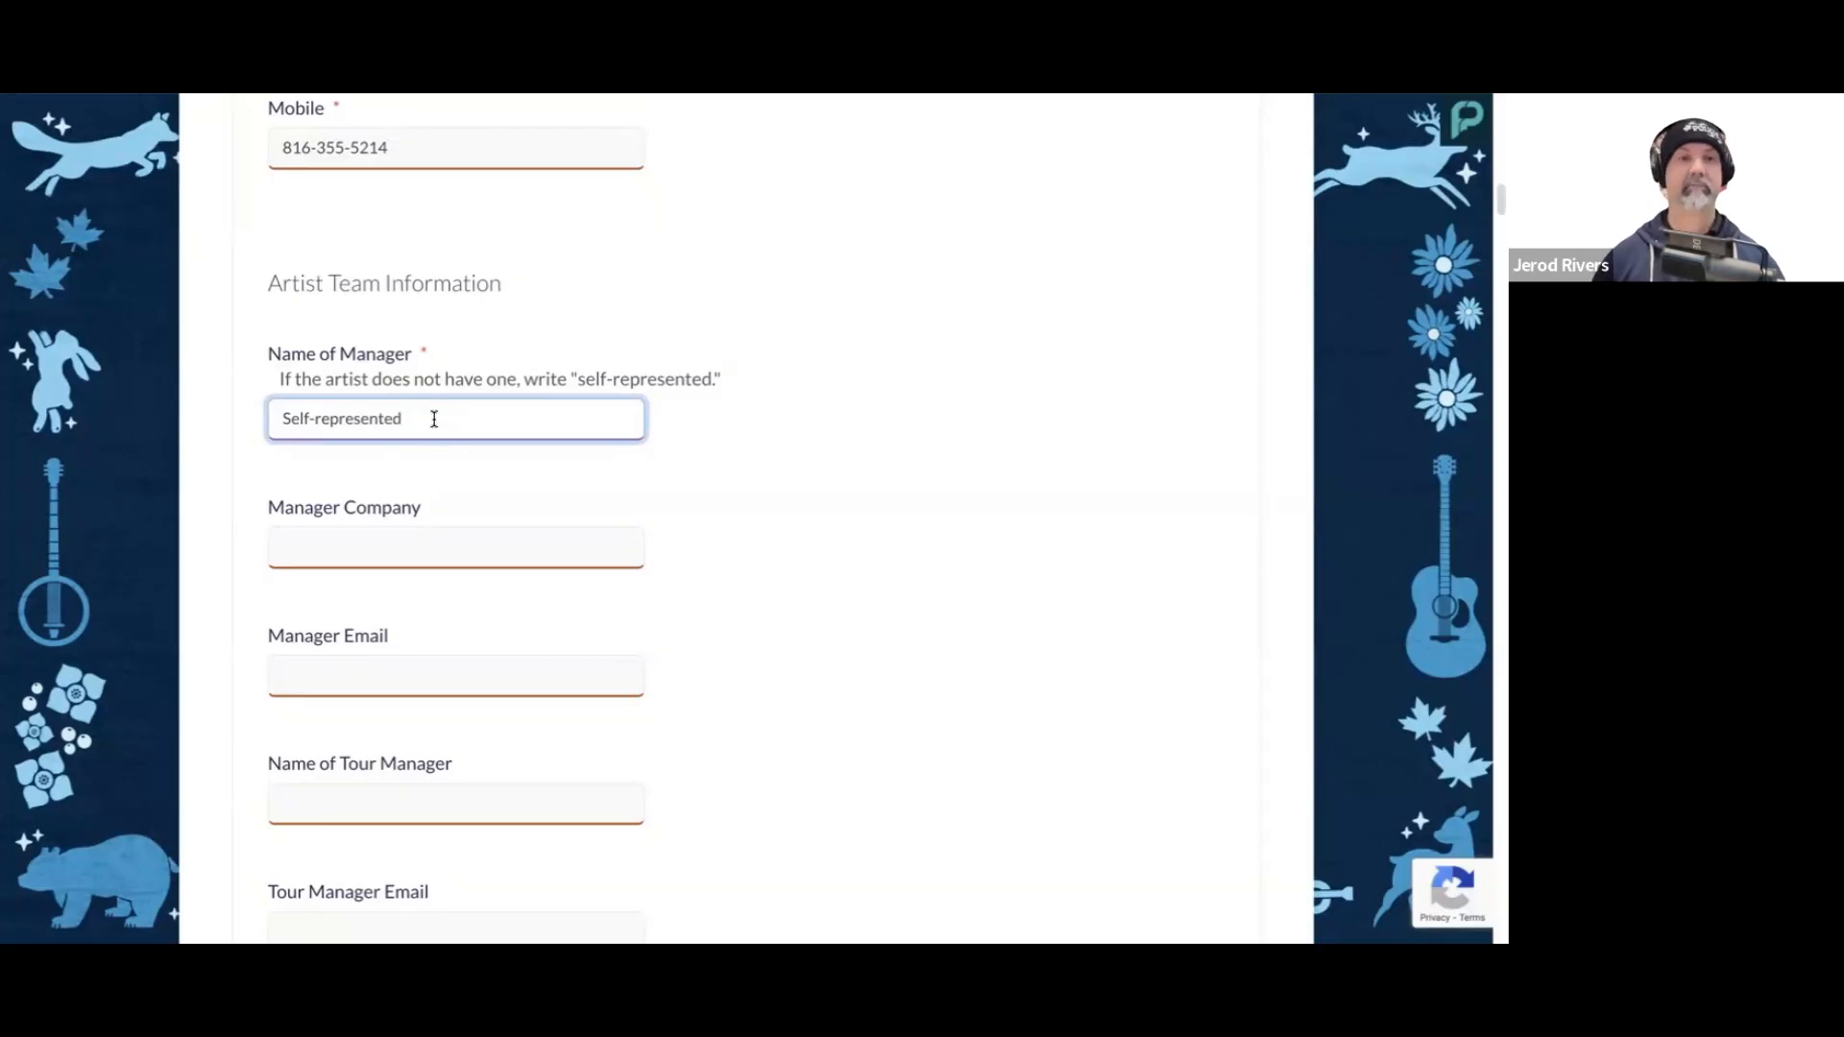
pyautogui.scroll(-1, 434, 419)
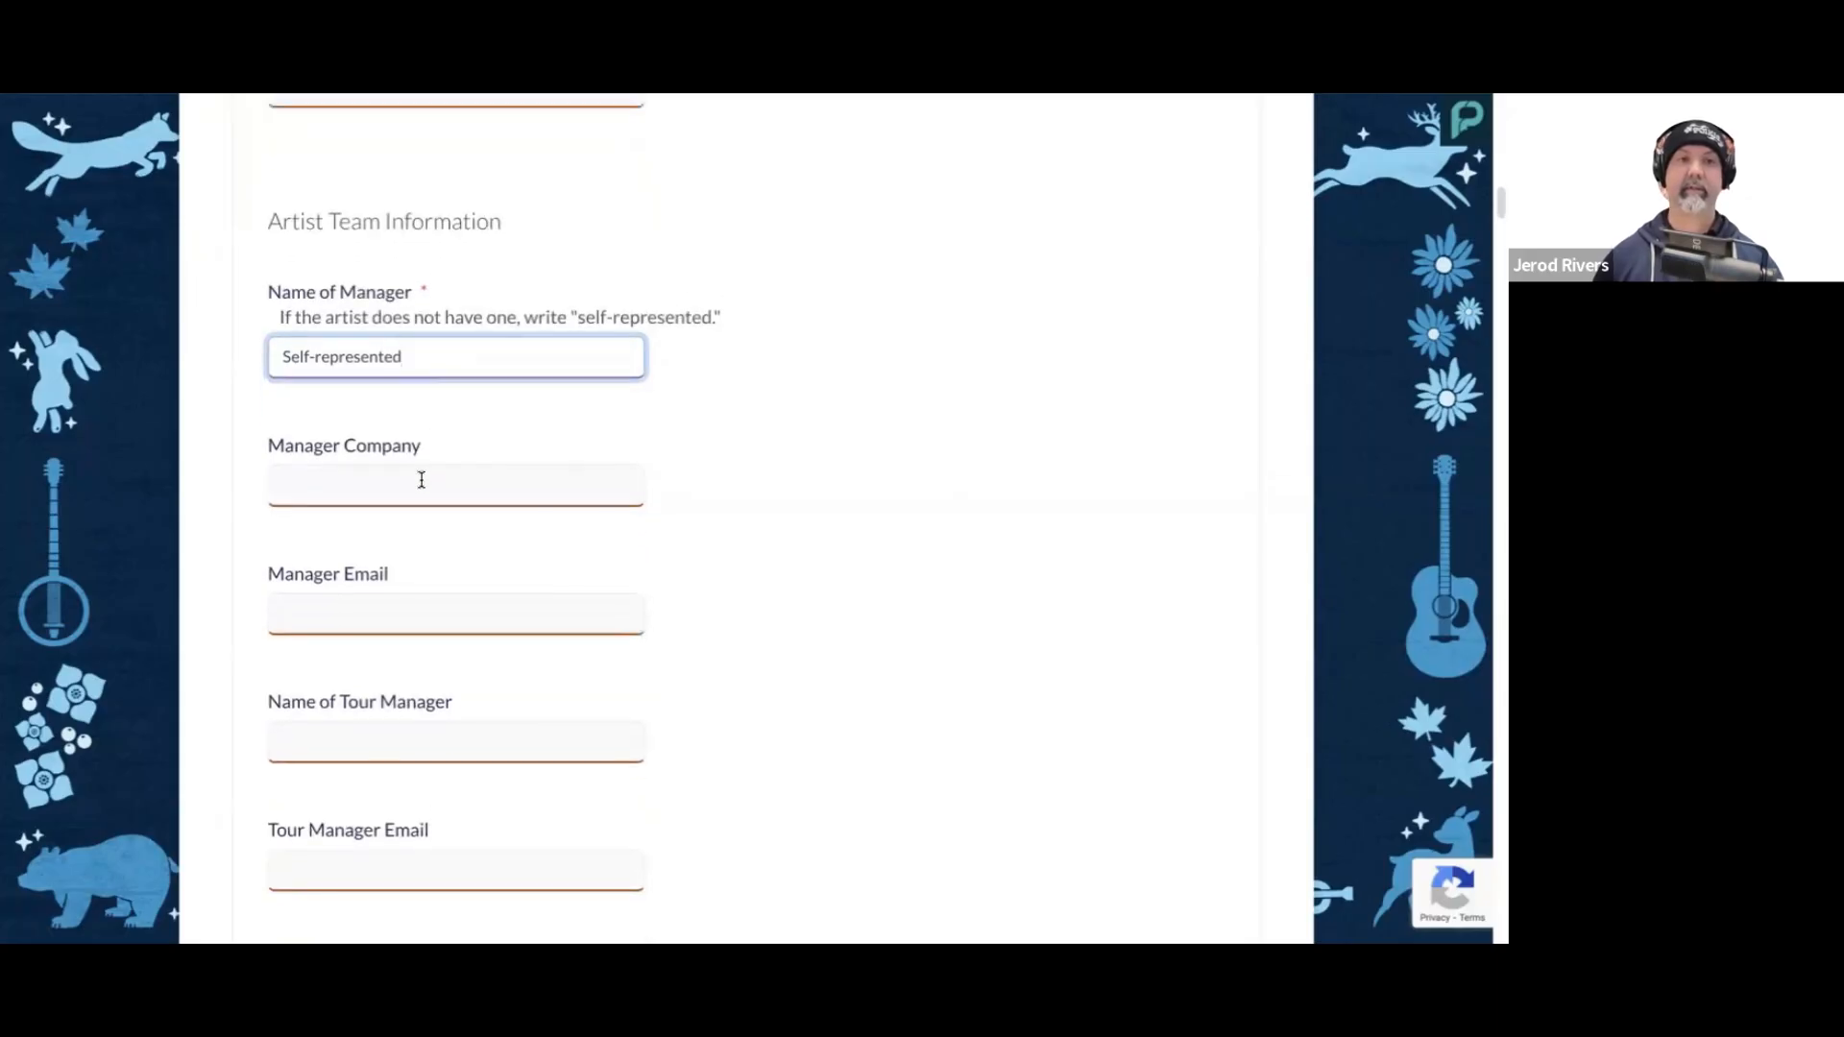
pyautogui.click(453, 479)
pyautogui.scroll(-1, 457, 483)
pyautogui.scroll(-1, 457, 484)
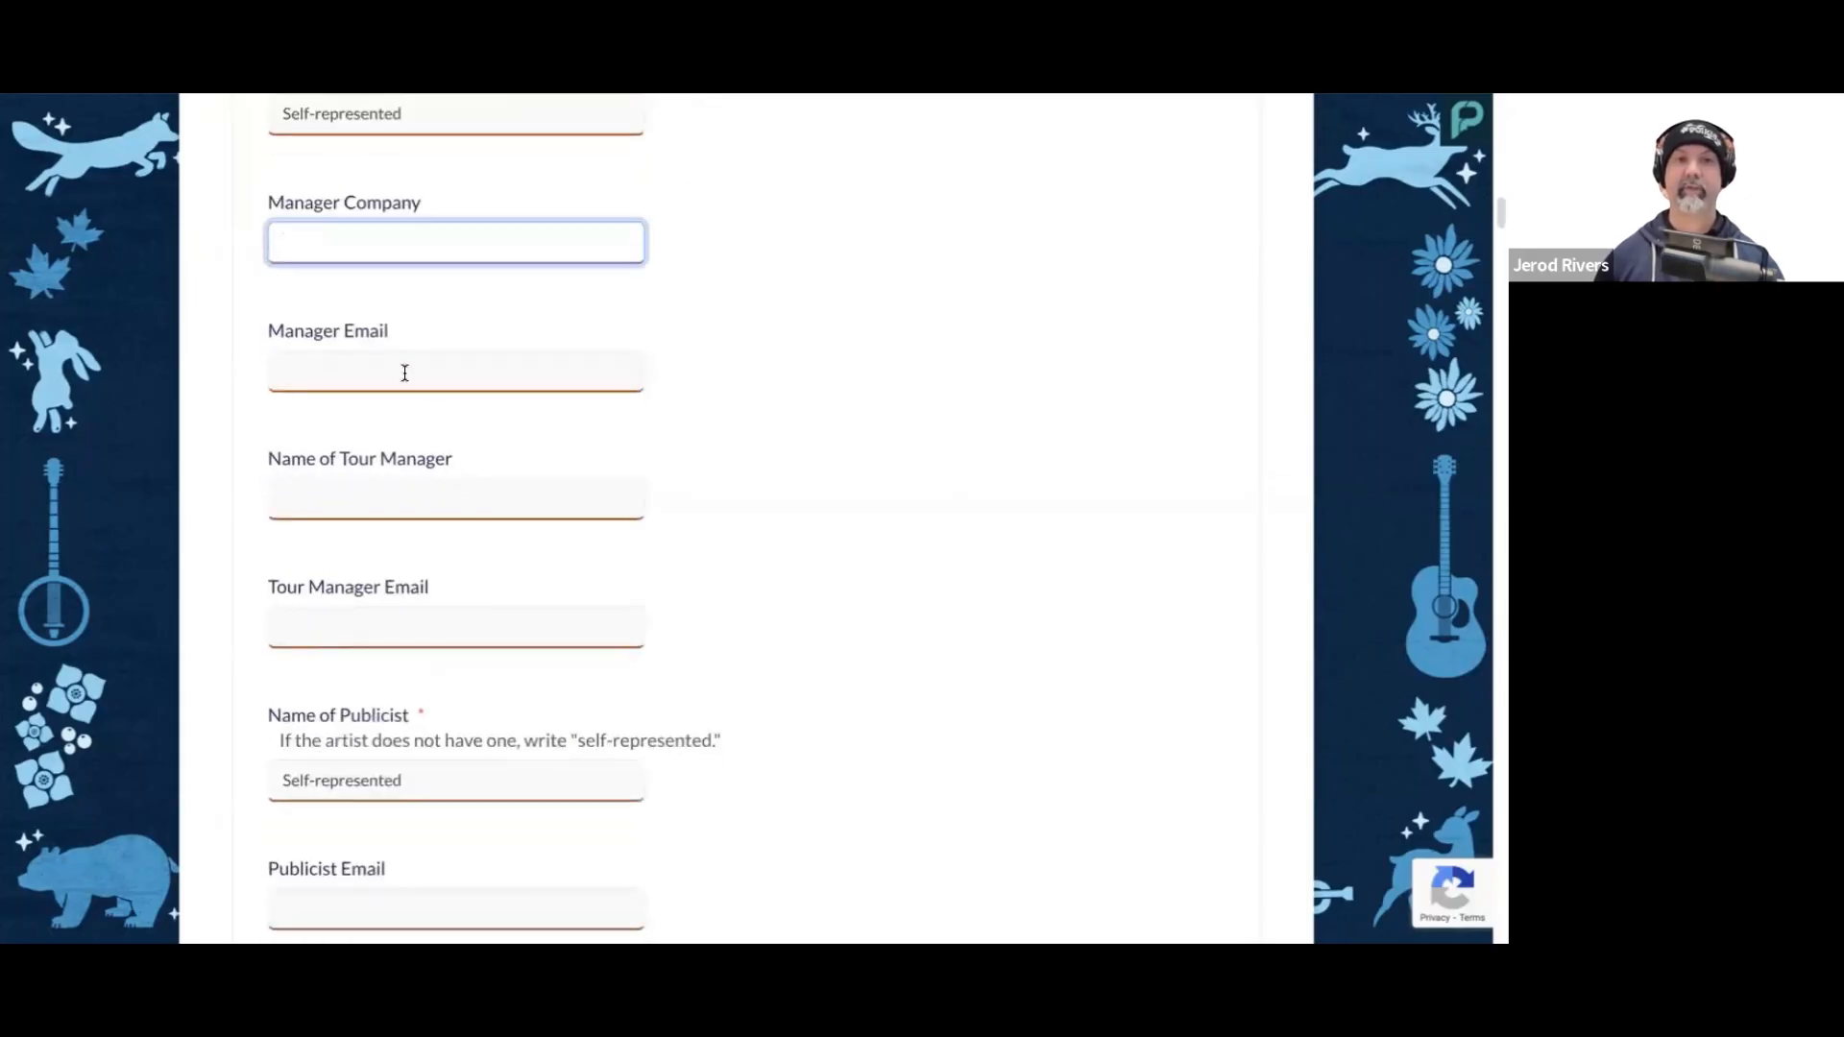
pyautogui.scroll(-1, 450, 381)
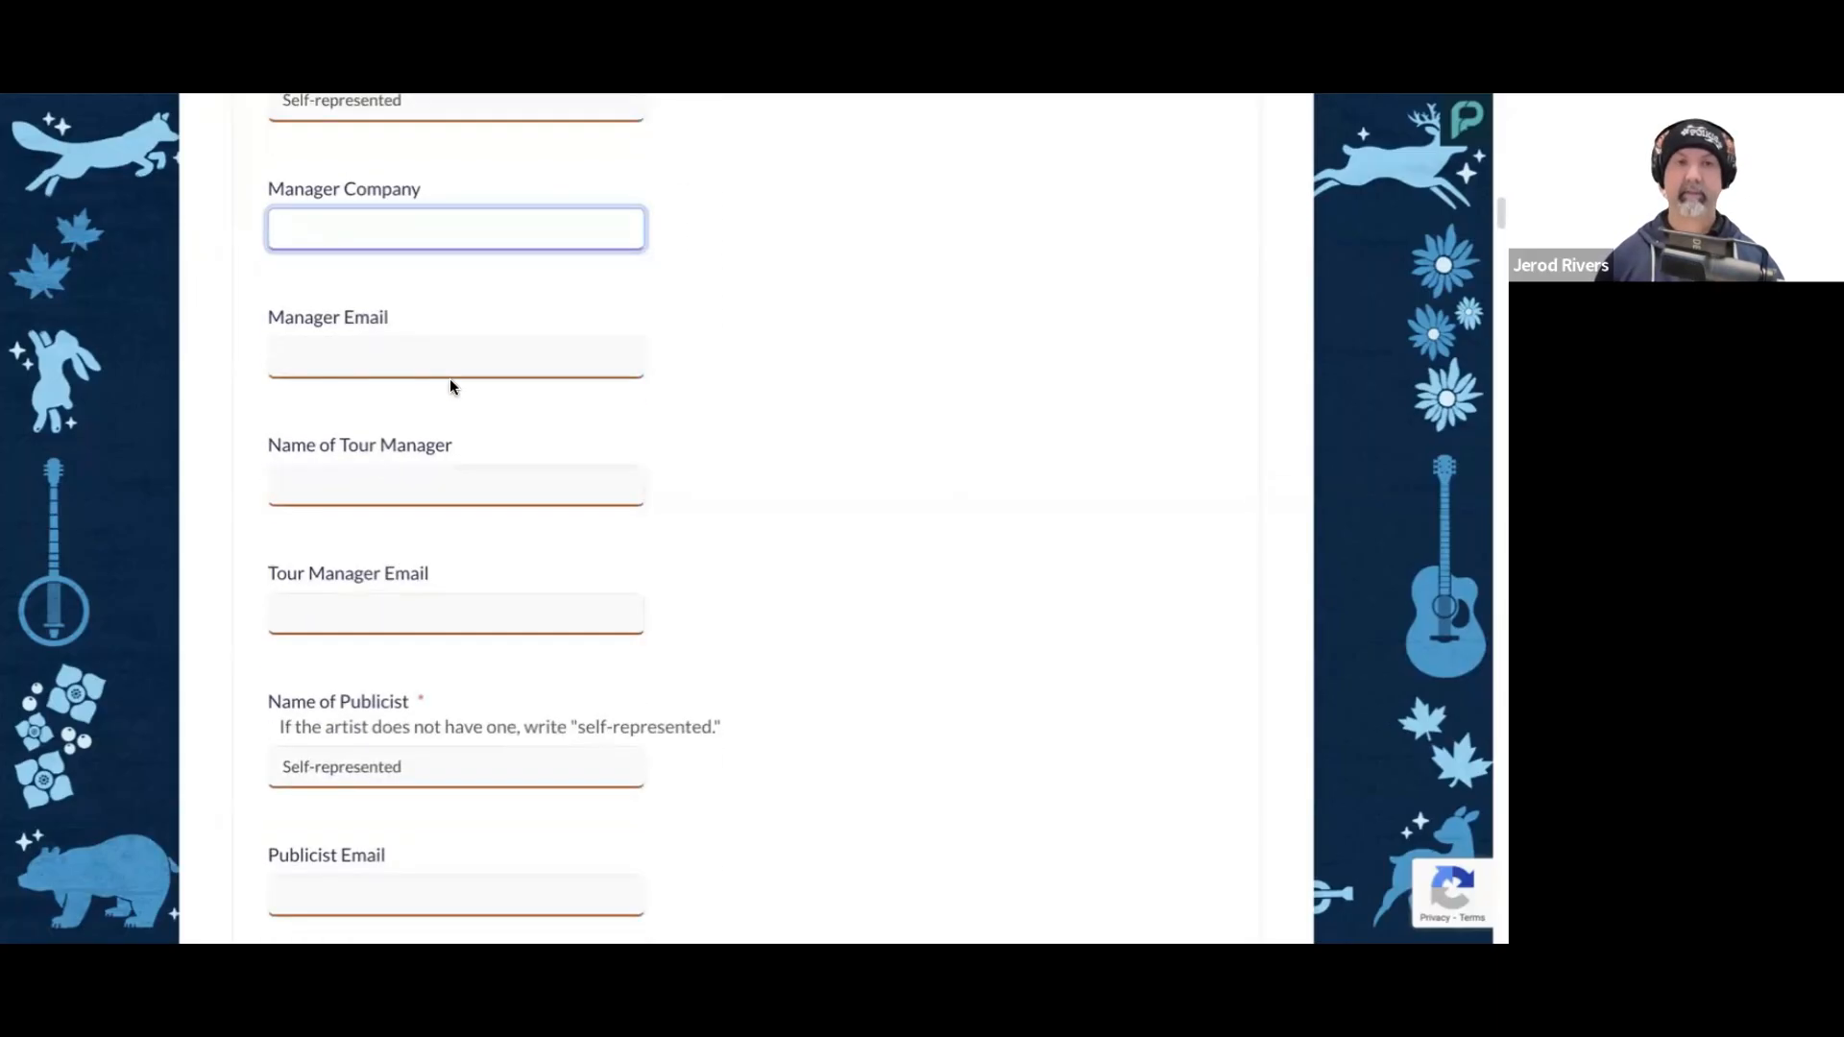
pyautogui.click(436, 438)
pyautogui.scroll(-2, 538, 504)
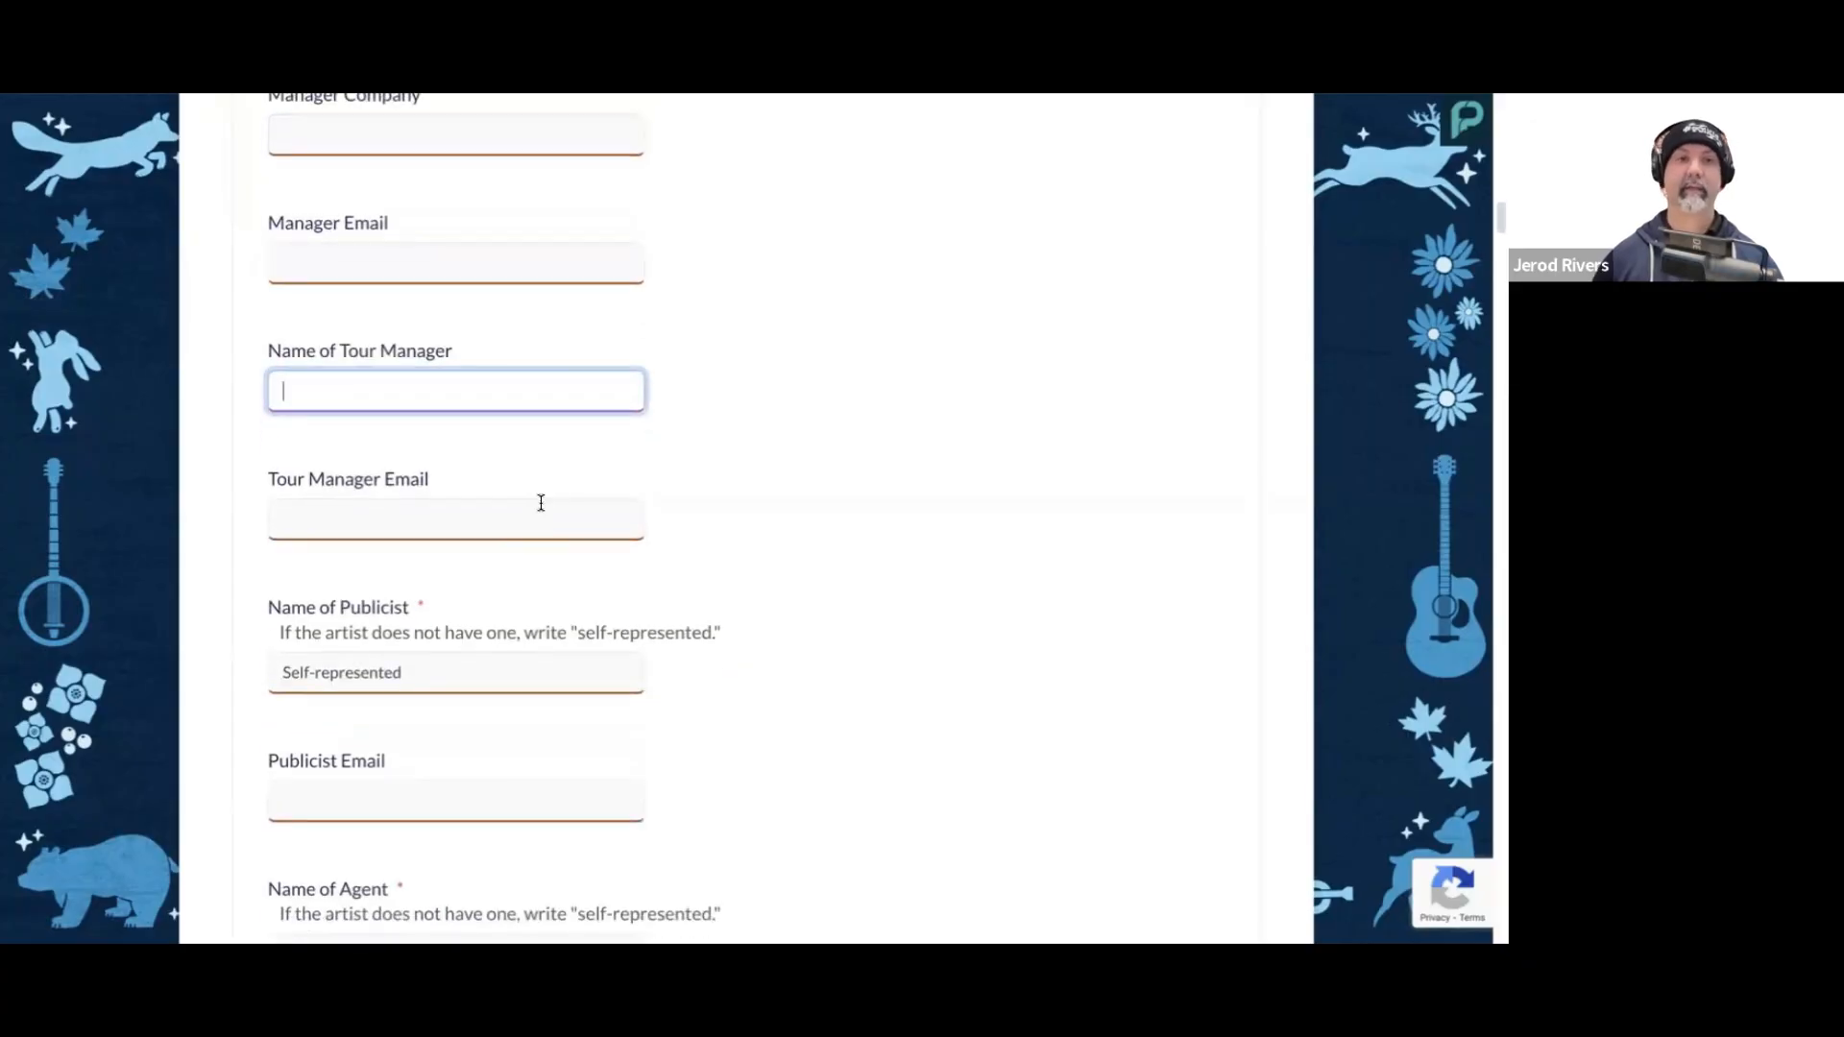
pyautogui.scroll(-2, 535, 481)
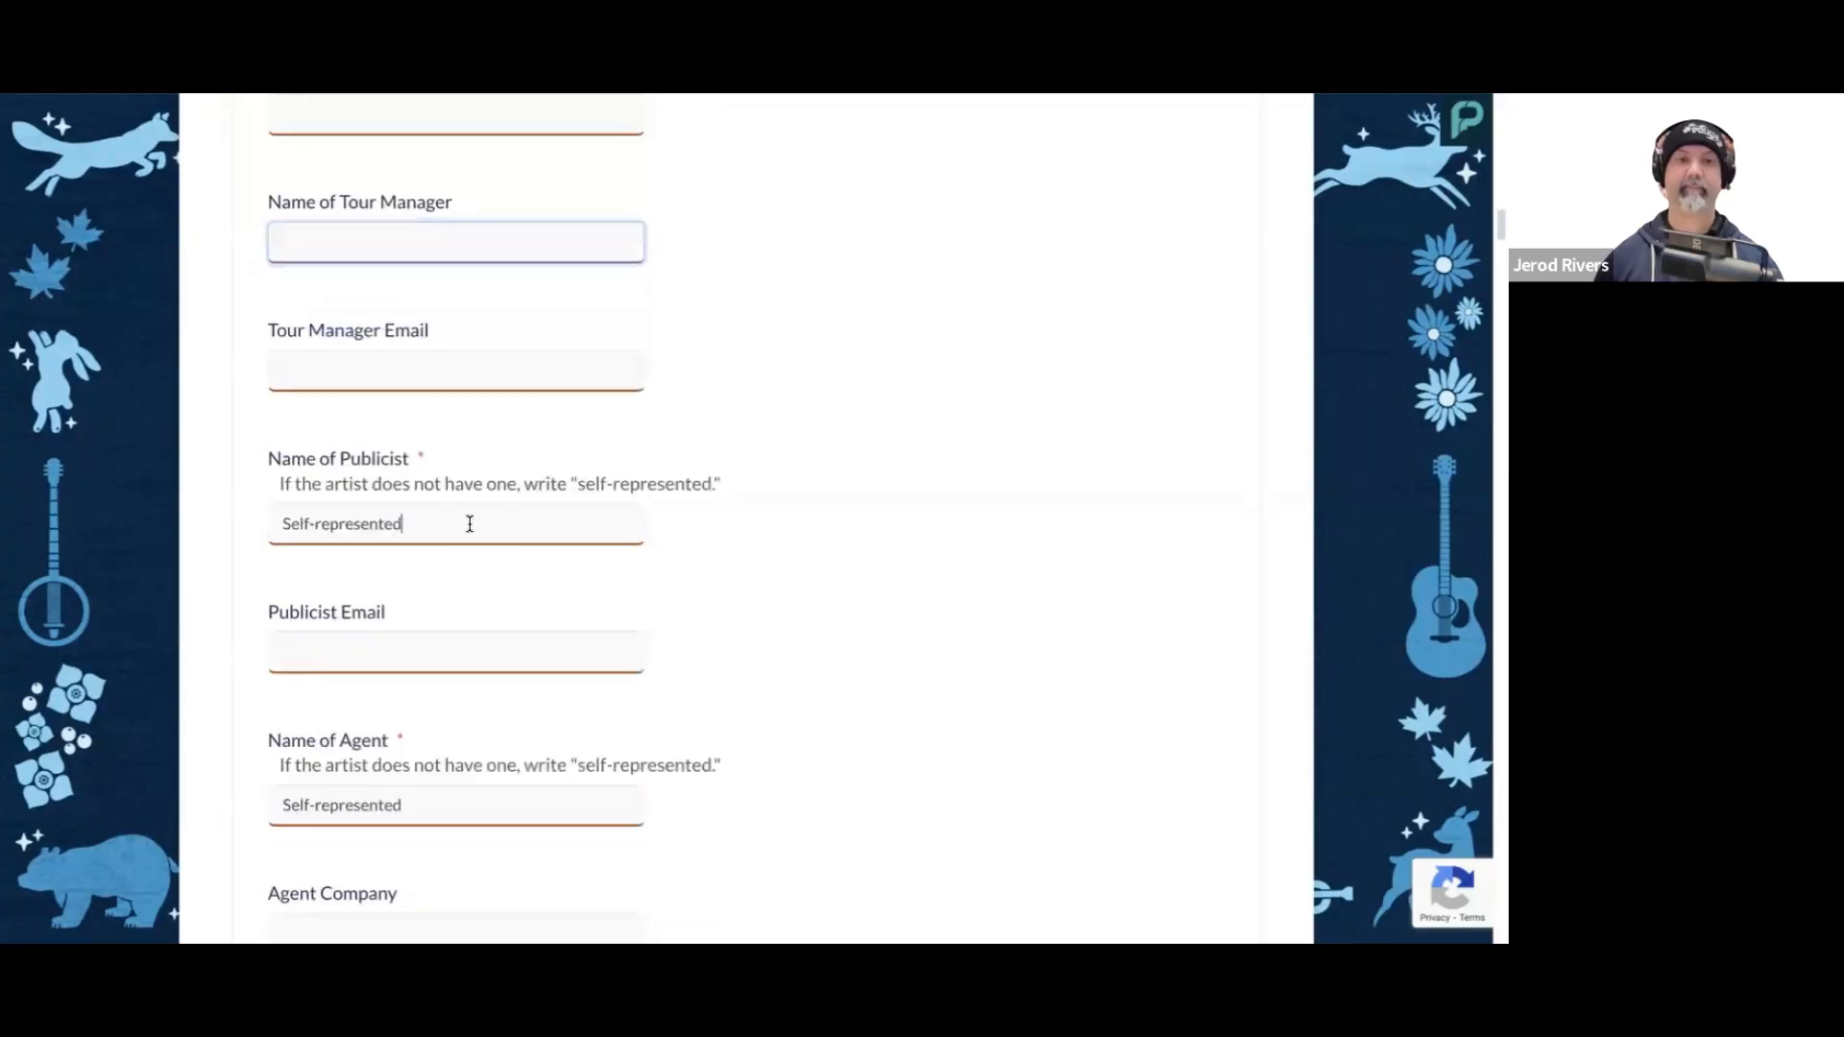
pyautogui.click(465, 522)
pyautogui.scroll(-1, 530, 554)
pyautogui.scroll(-5, 528, 546)
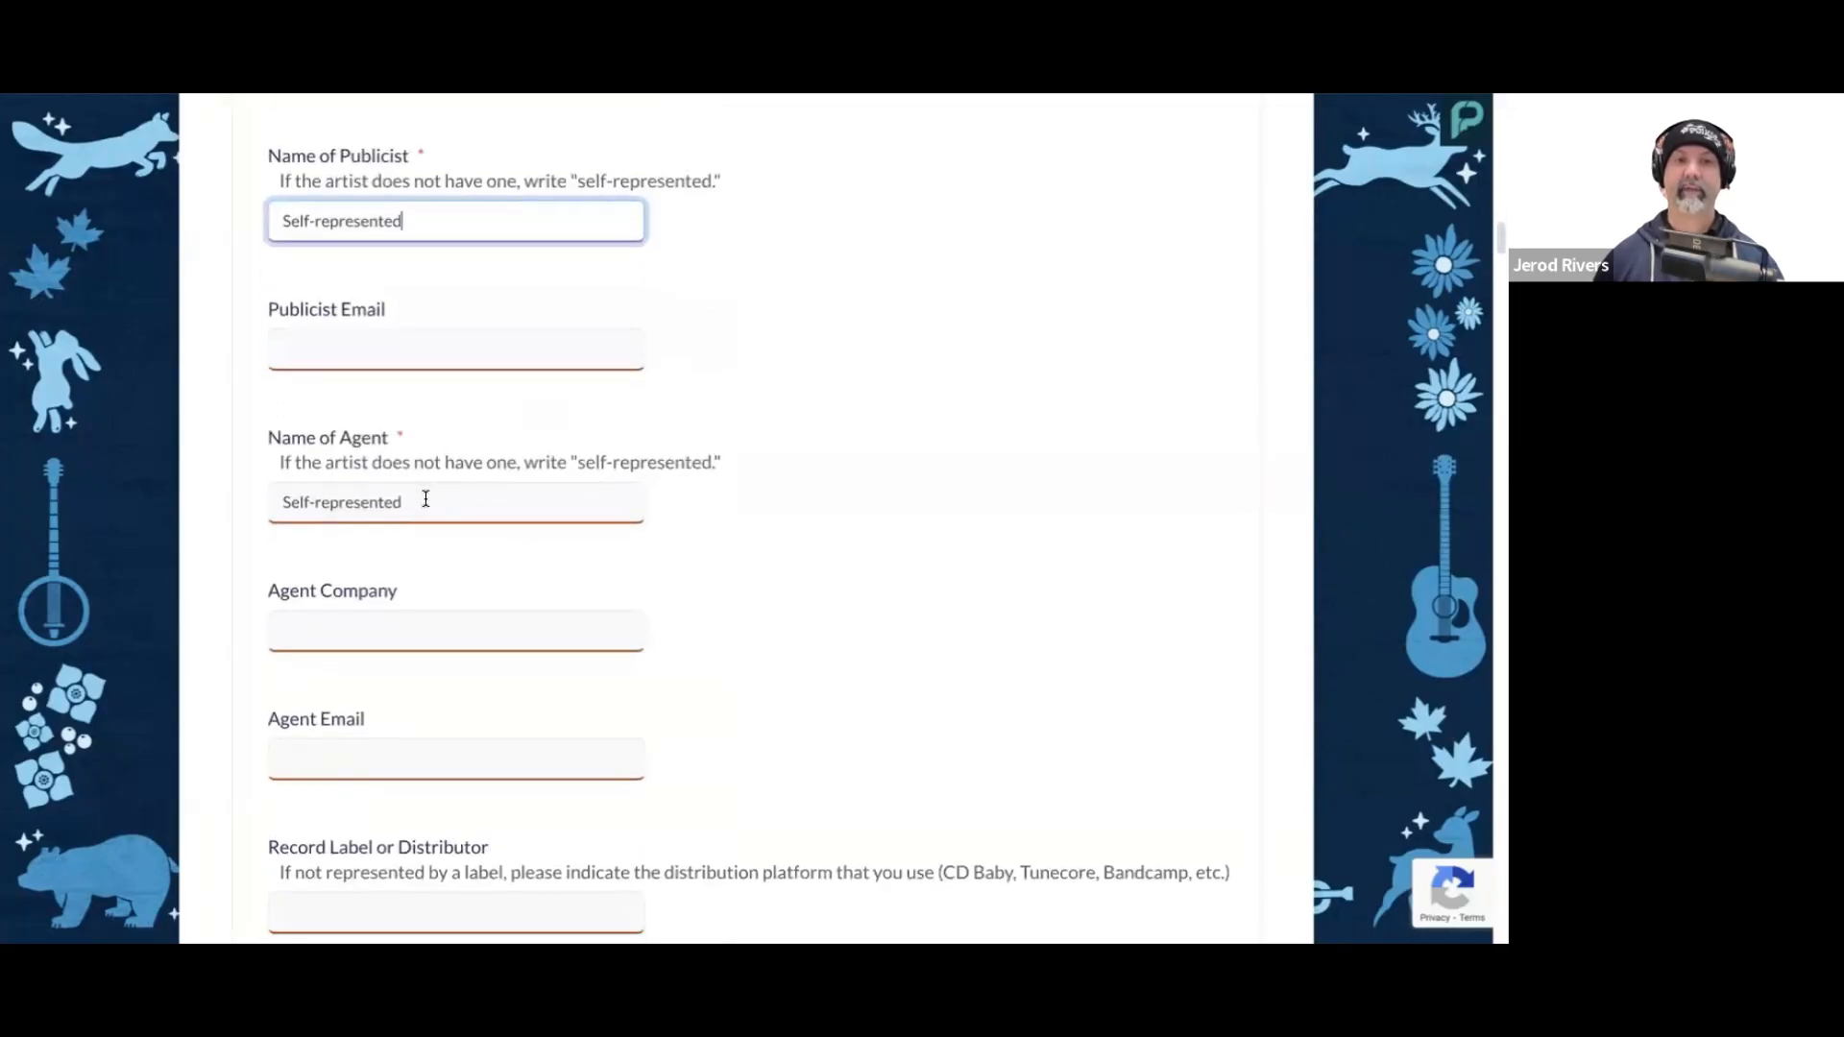
pyautogui.click(427, 499)
pyautogui.click(717, 526)
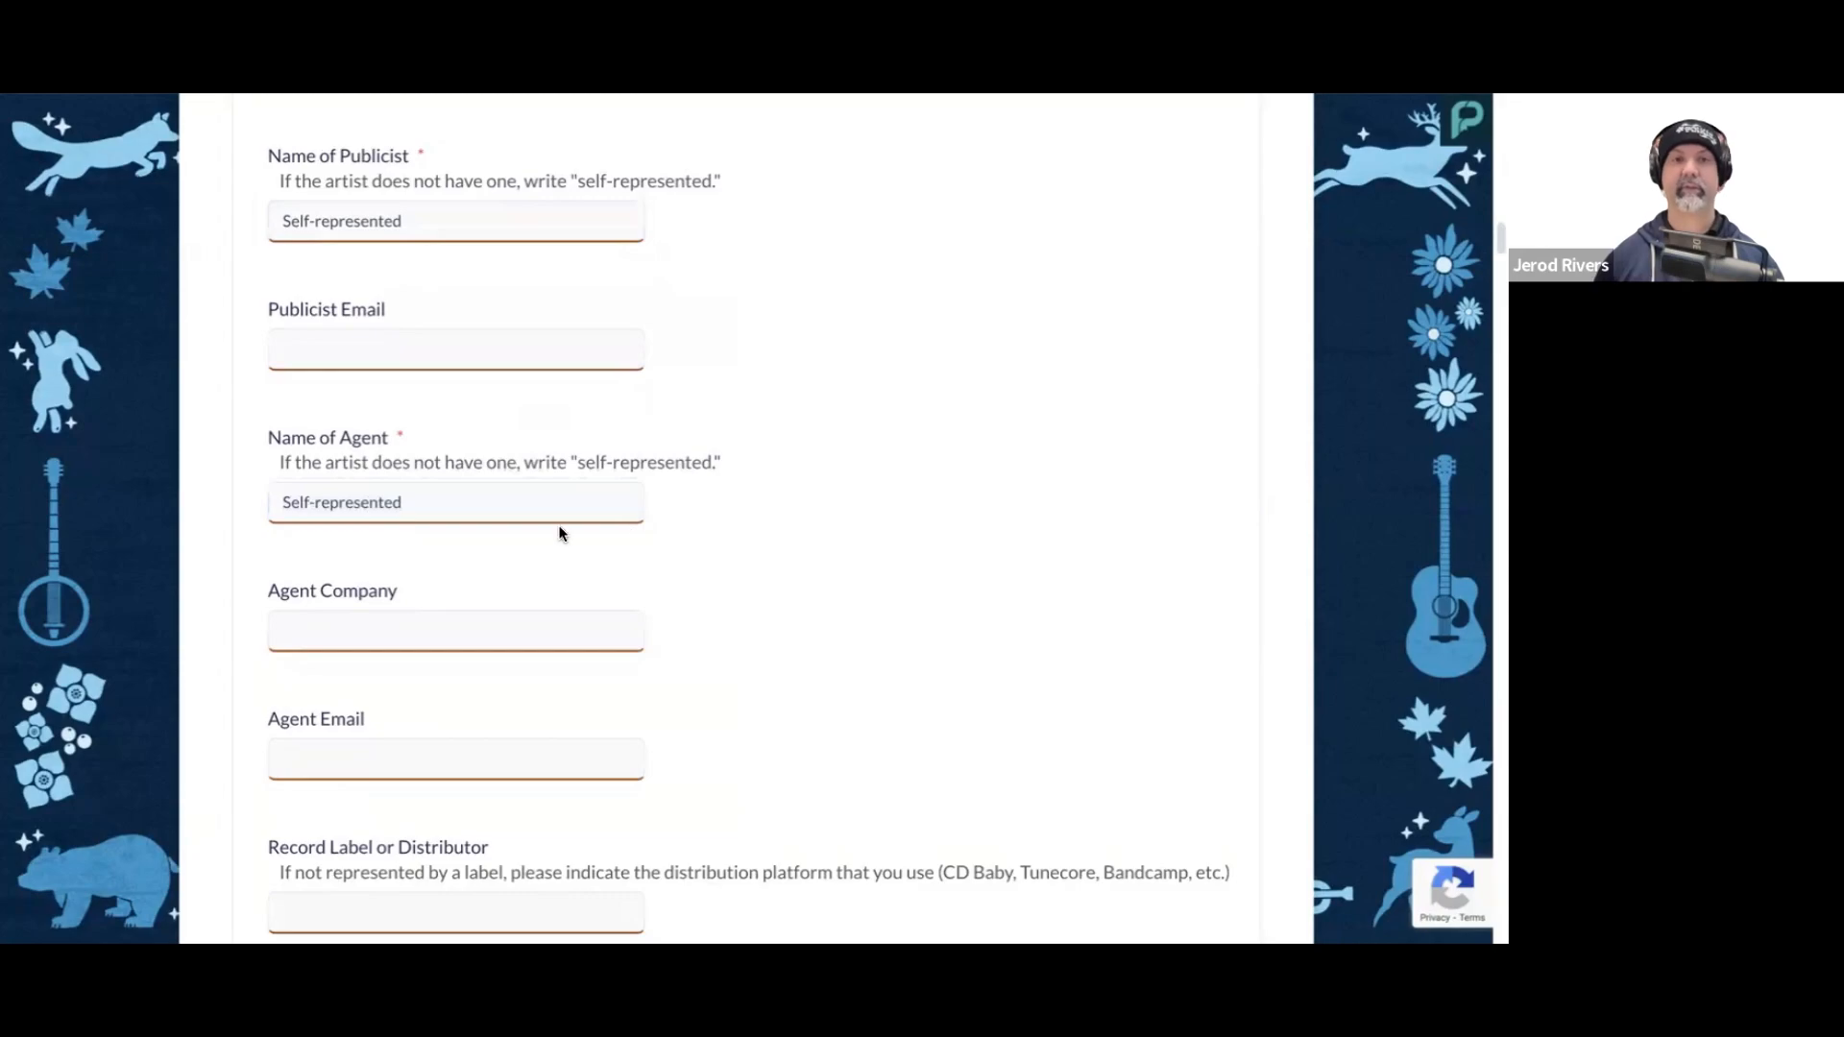
pyautogui.scroll(-1, 461, 298)
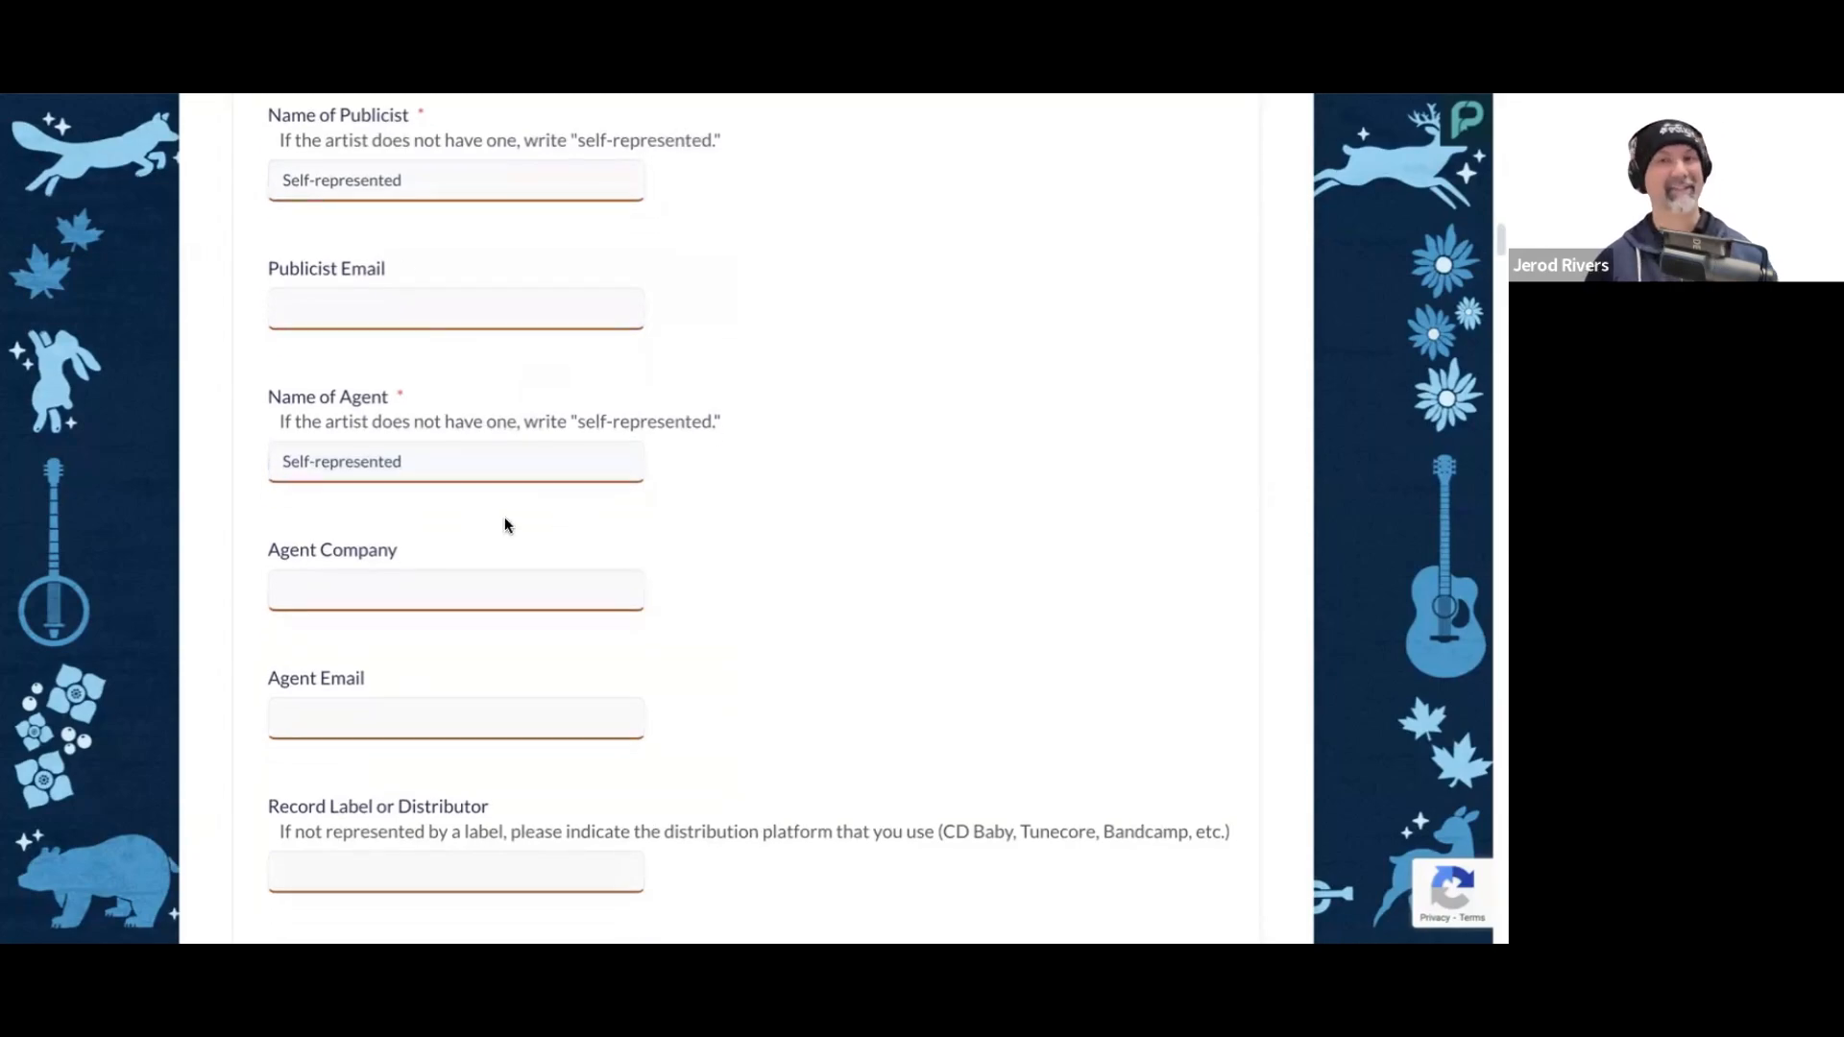
pyautogui.scroll(-6, 505, 519)
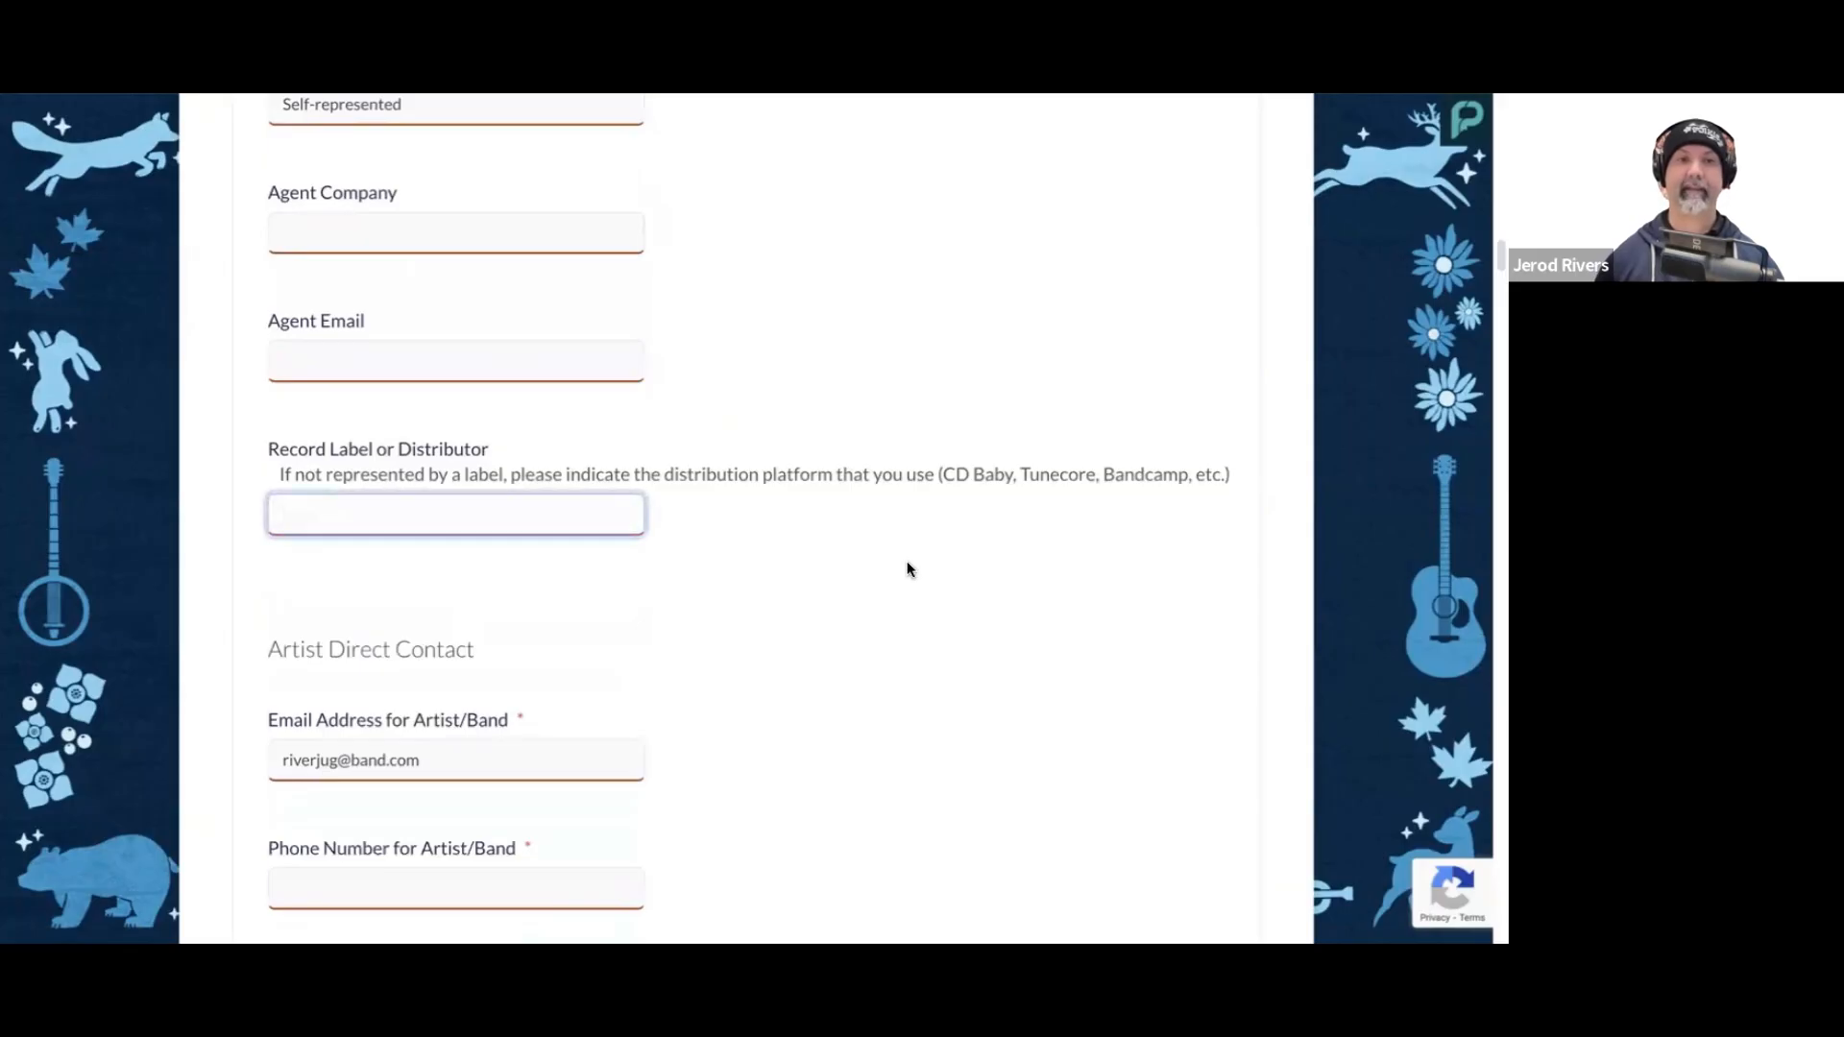
# Step: Enter Swamp Ash Records as the record label or distributor in the artist team information
pyautogui.write('Sw')
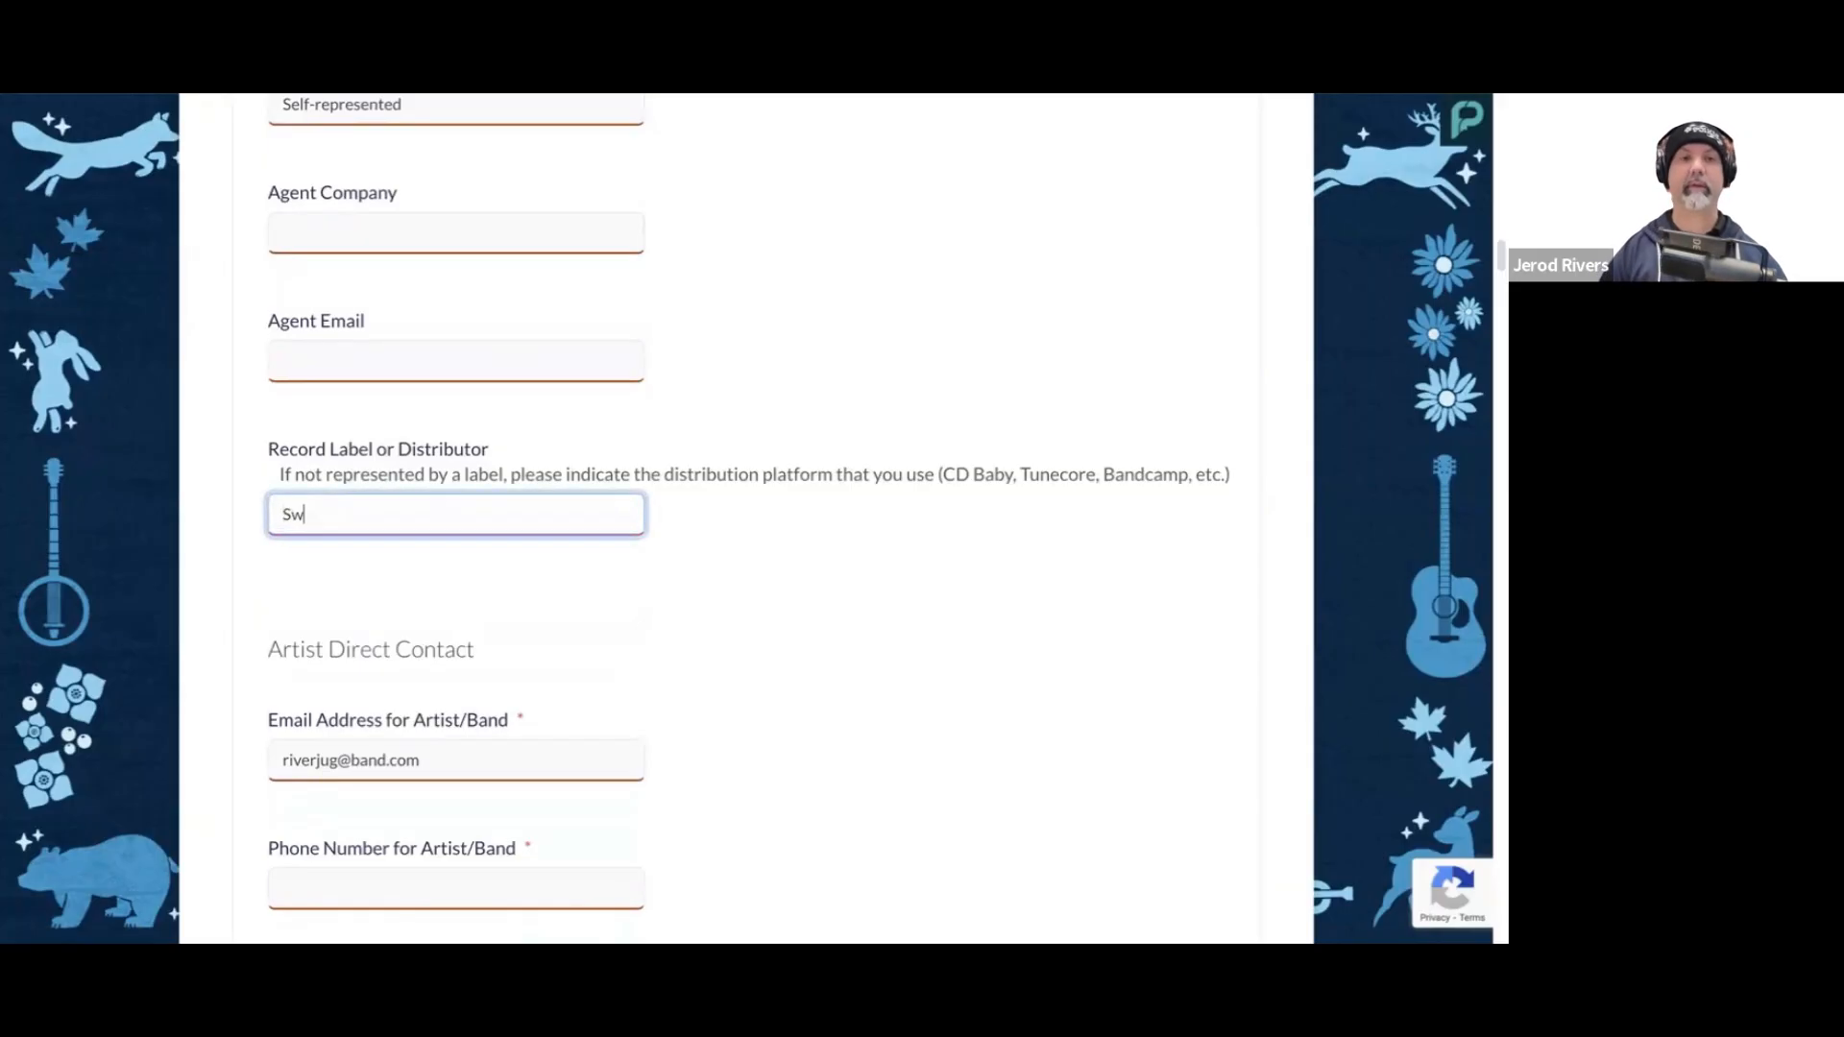
pyautogui.write('amp Ash Record')
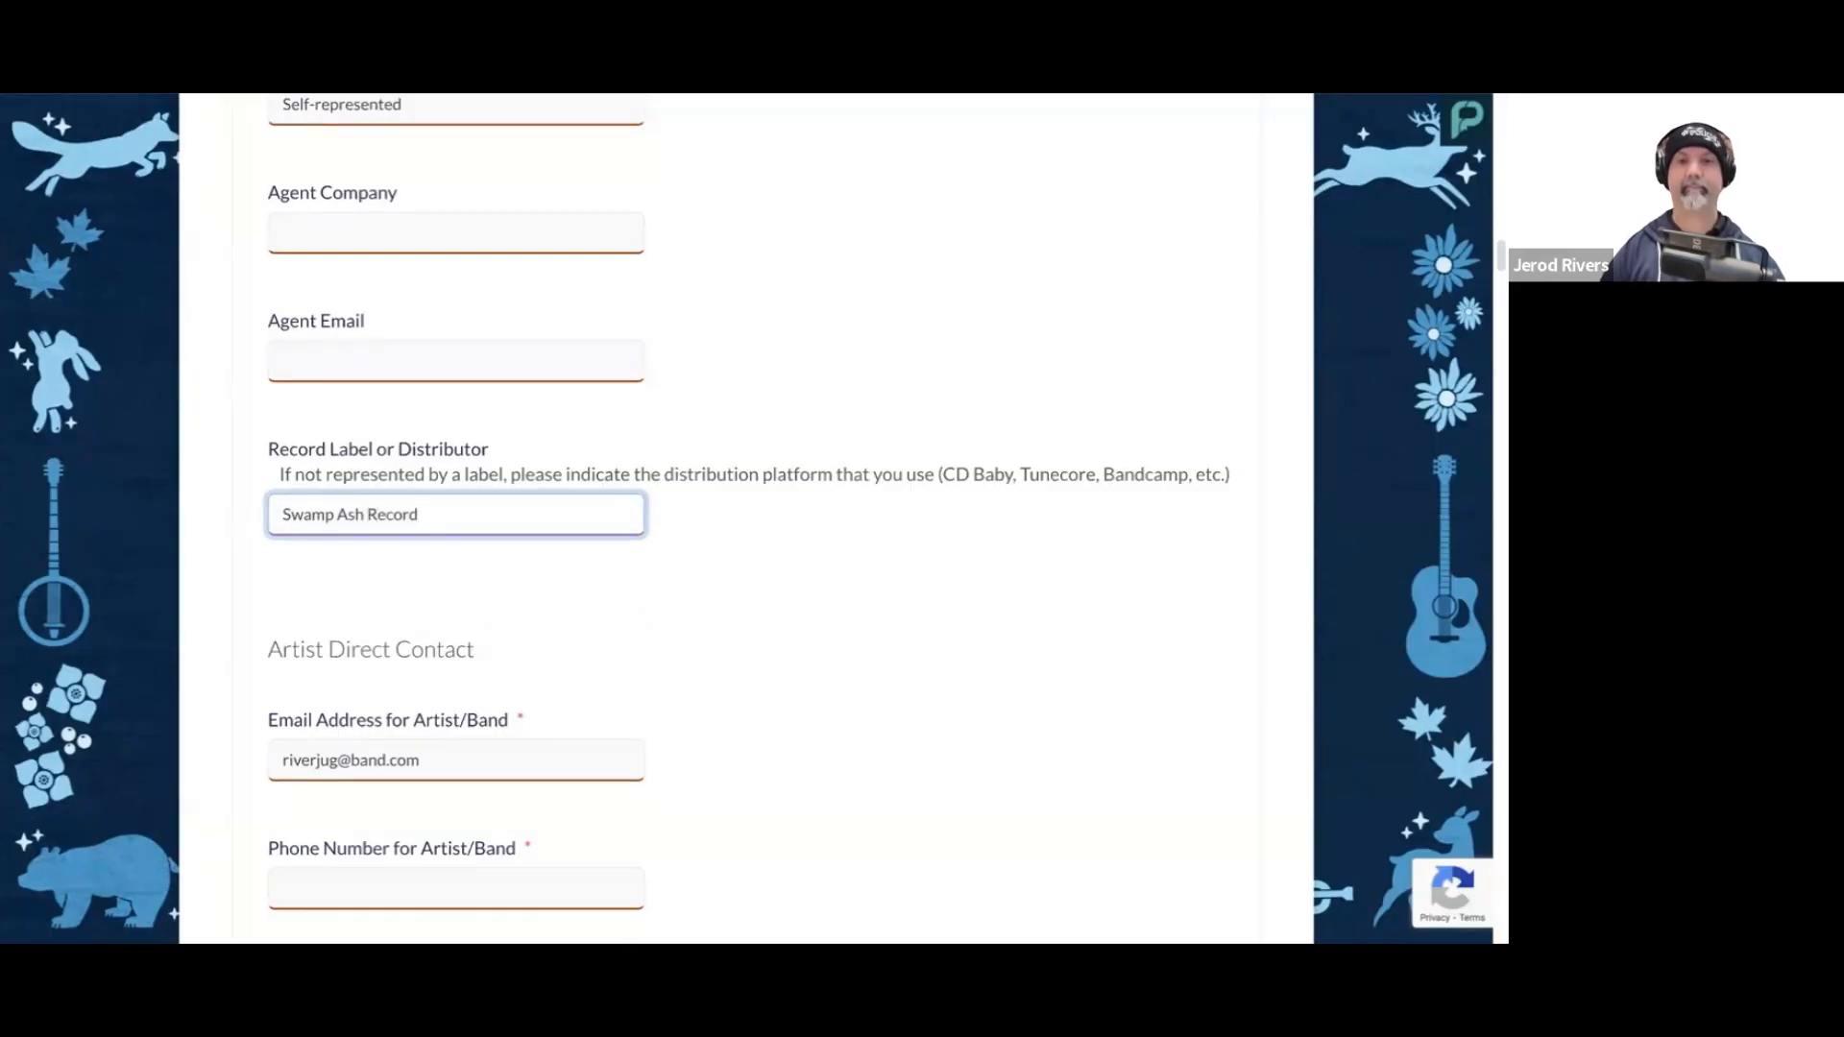
pyautogui.write('s')
pyautogui.click(874, 563)
# Step: Fill in the artist/band's phone number in the Artist Direct Contact section
pyautogui.scroll(-2, 873, 561)
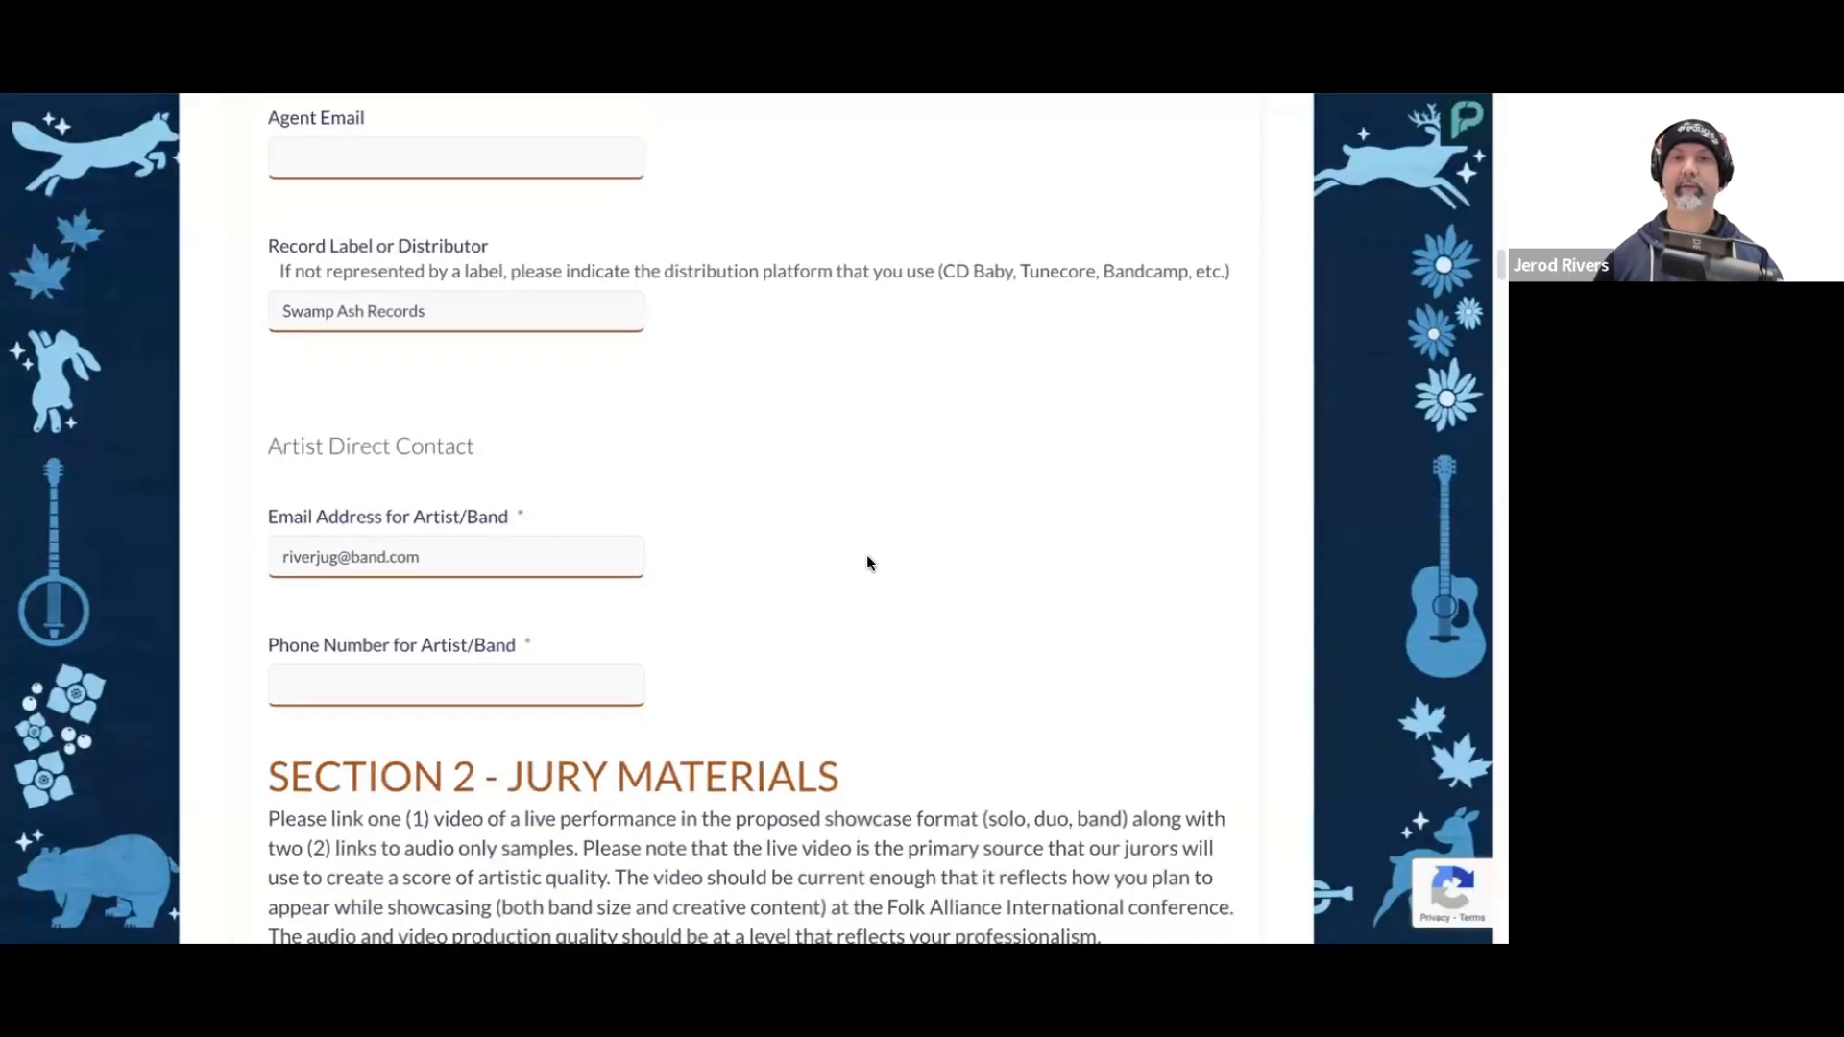
pyautogui.scroll(-1, 816, 512)
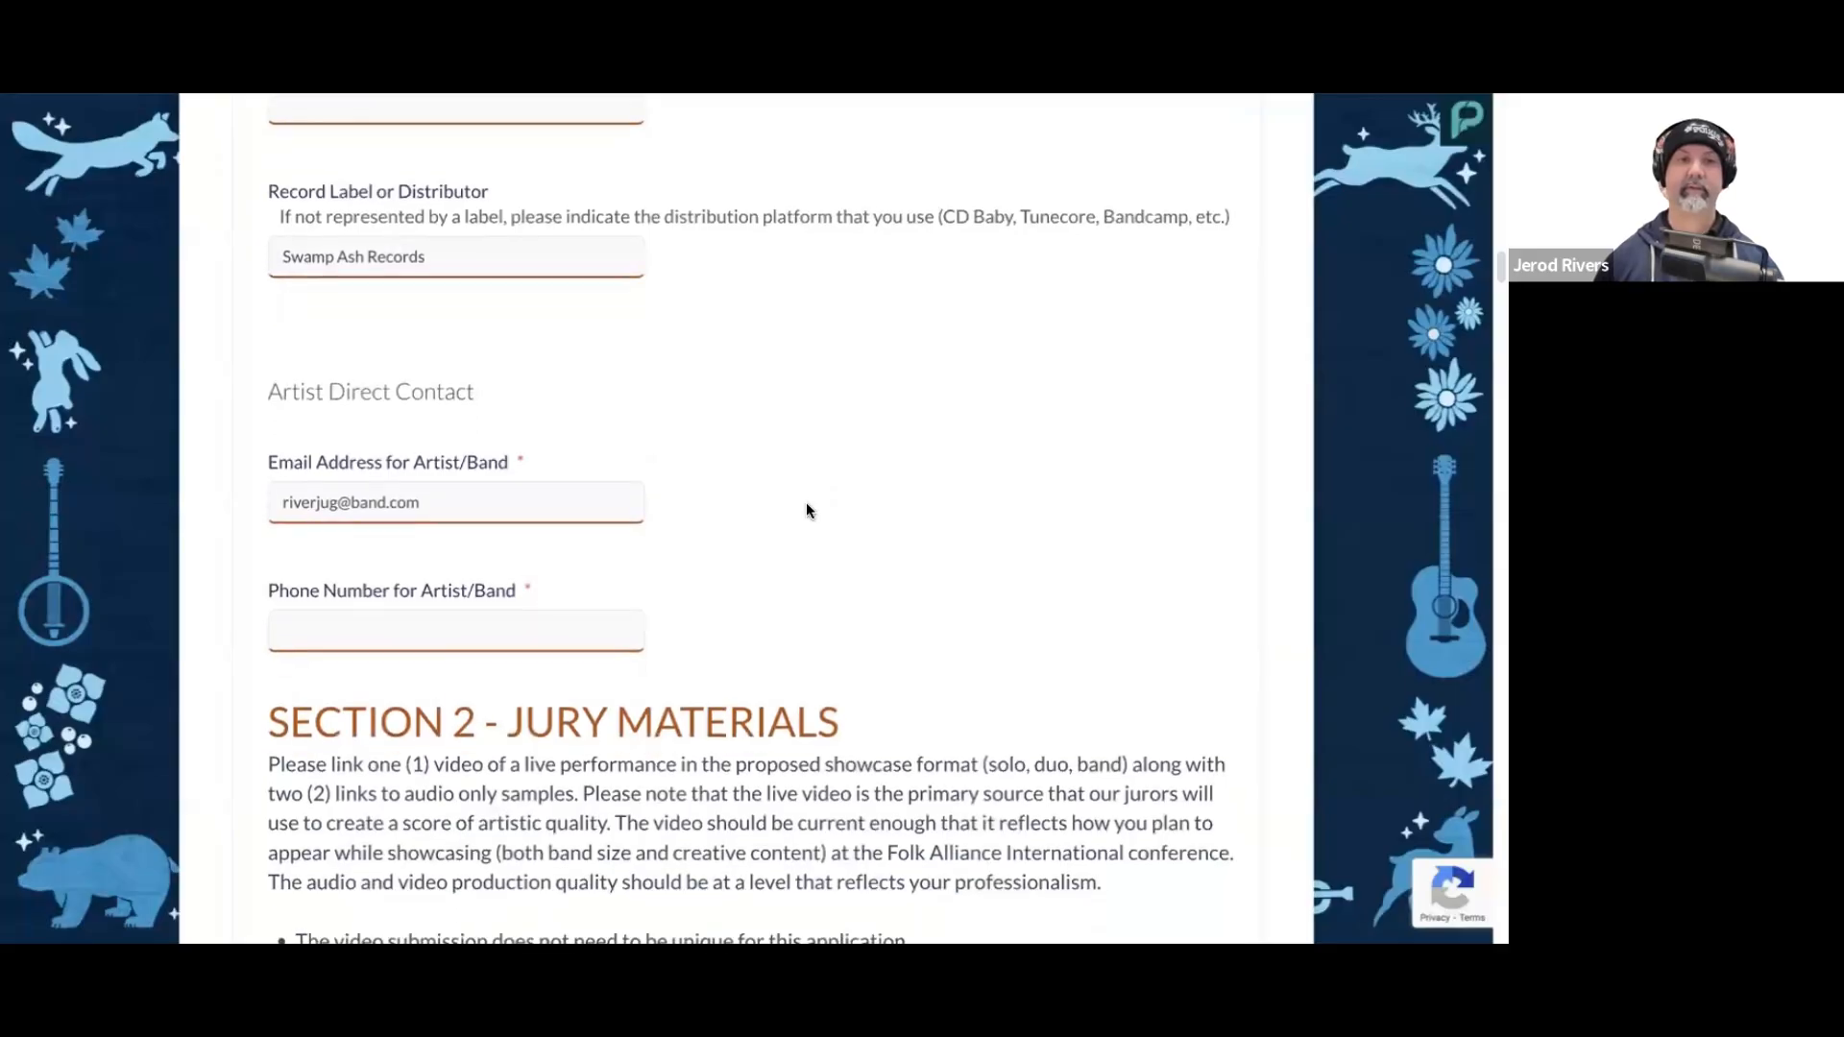
pyautogui.click(501, 509)
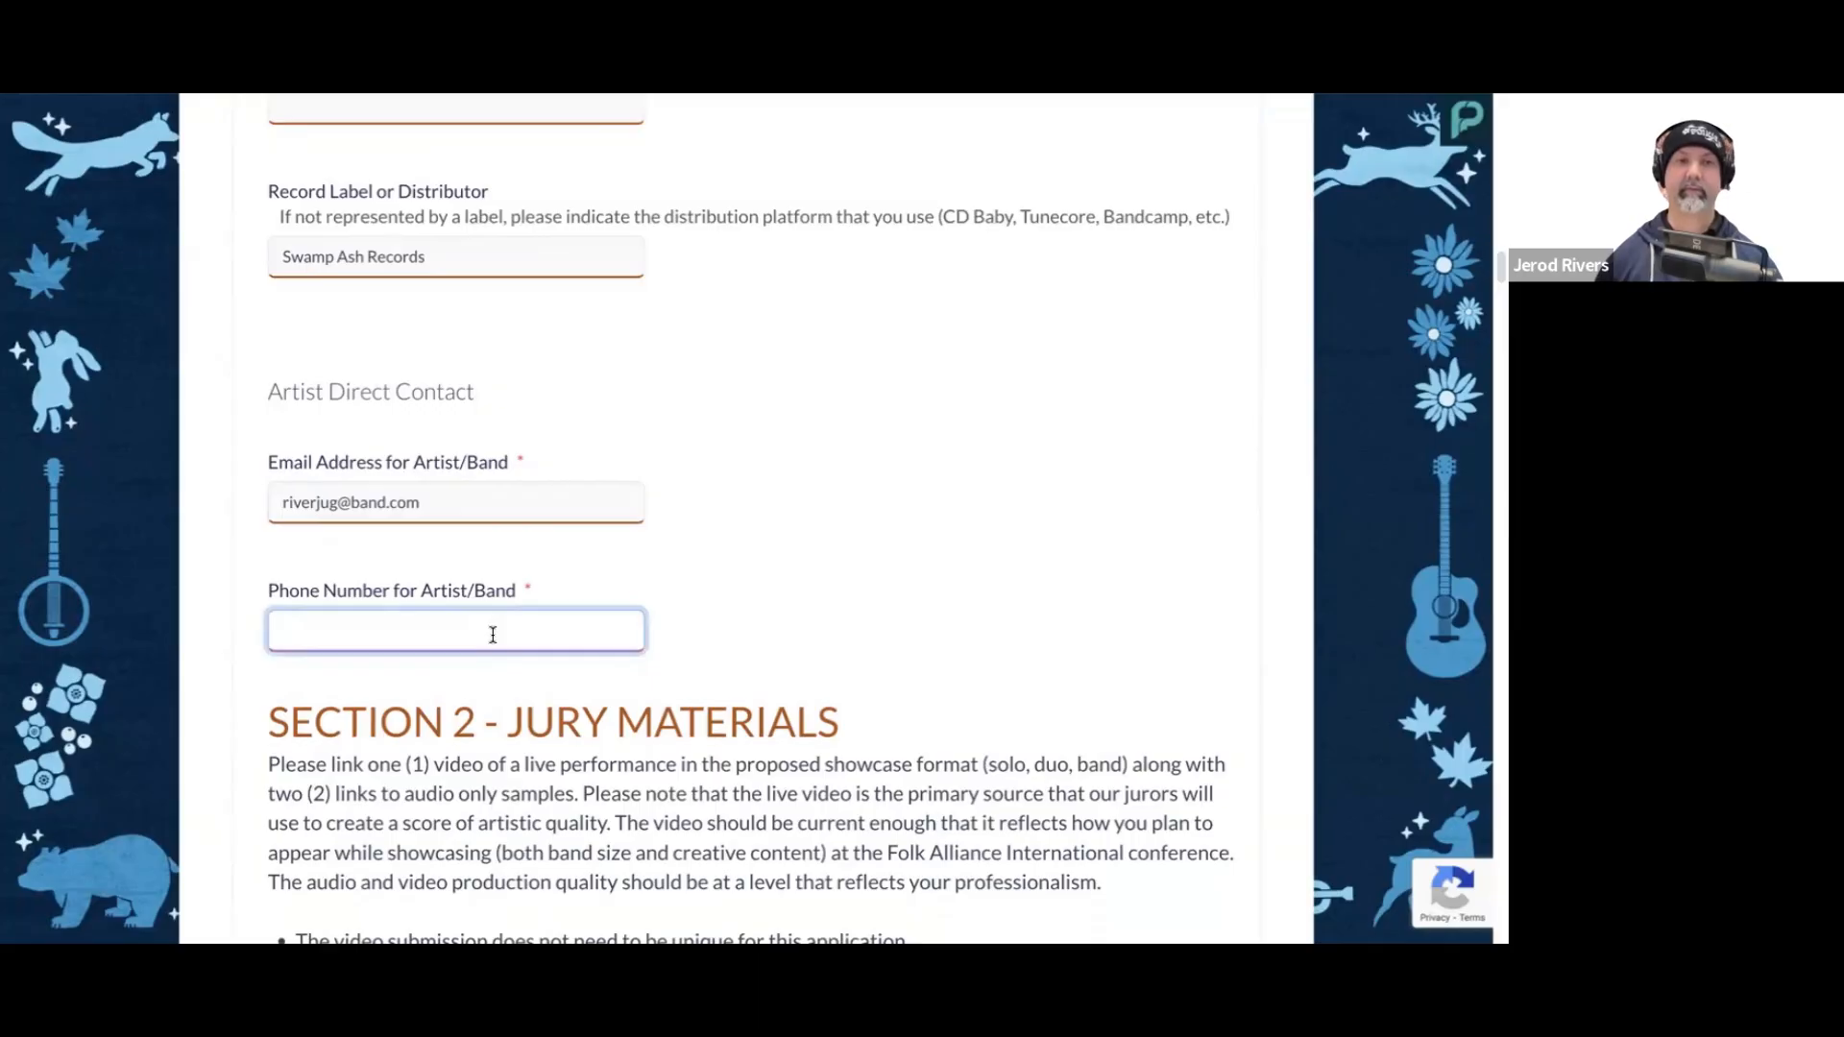
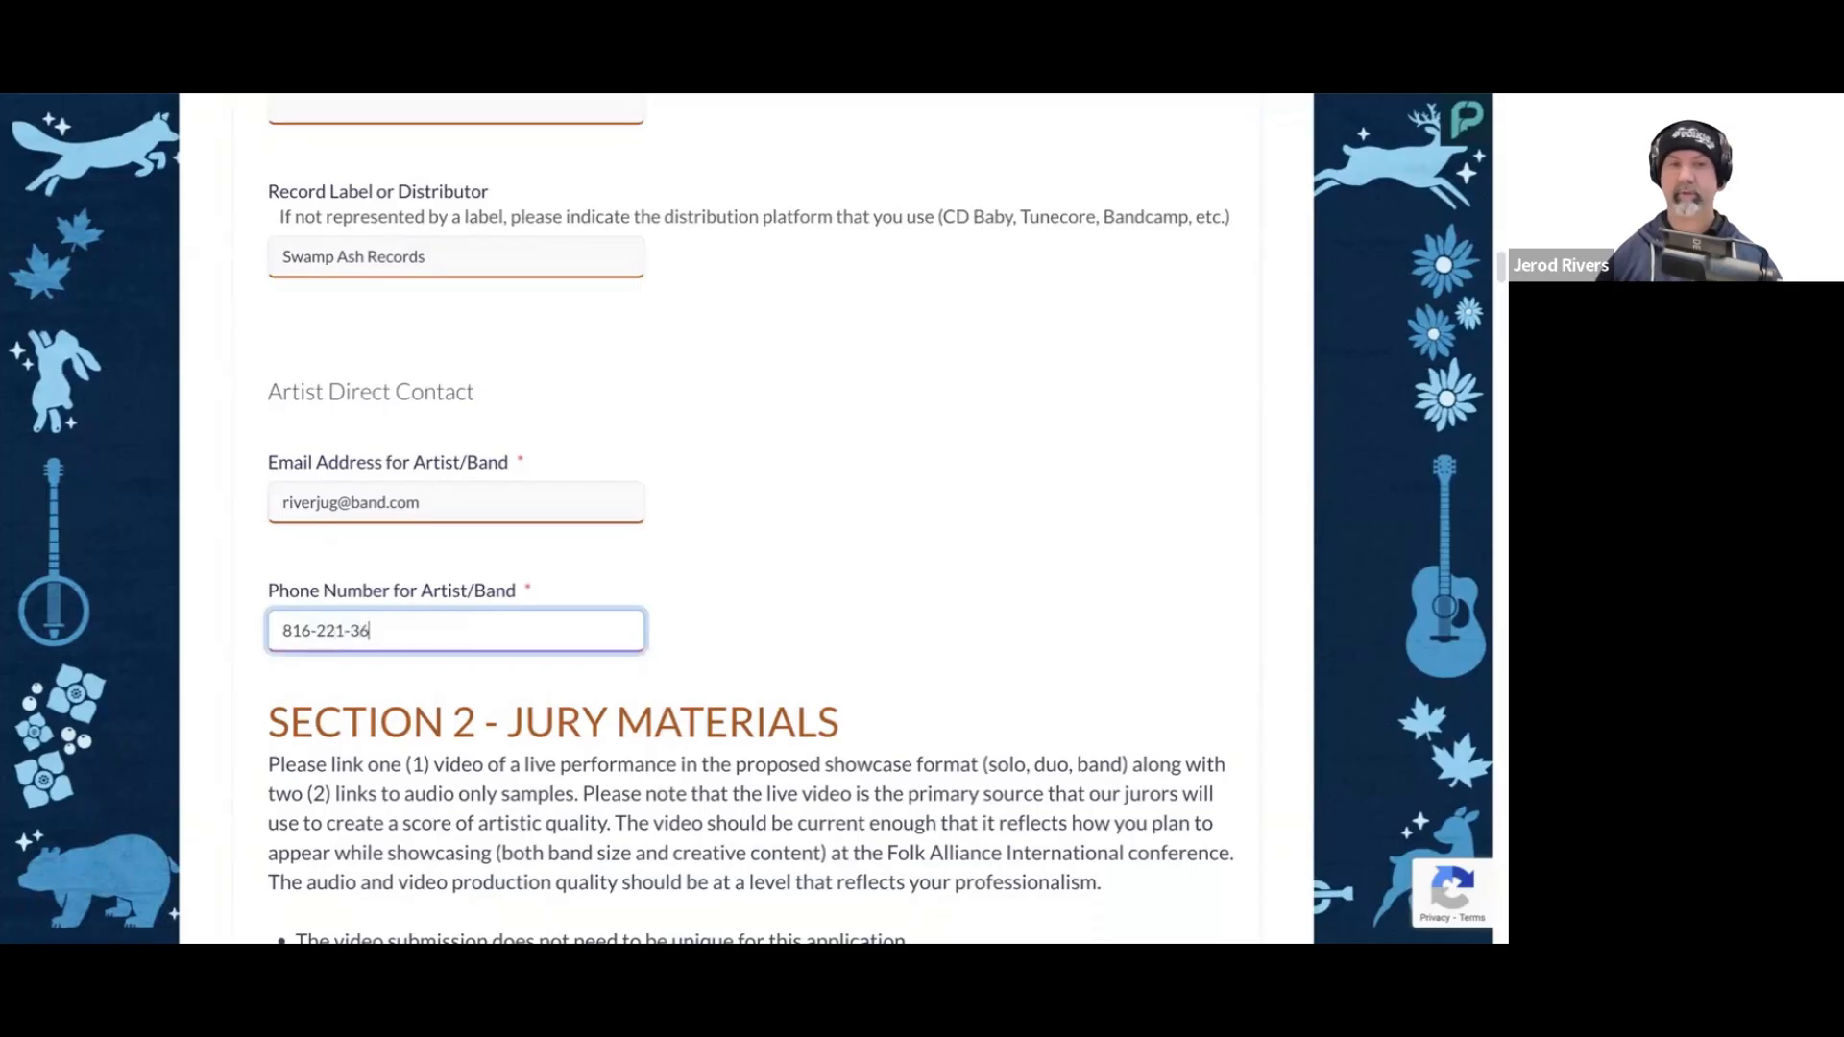
pyautogui.click(763, 591)
pyautogui.scroll(-1, 808, 613)
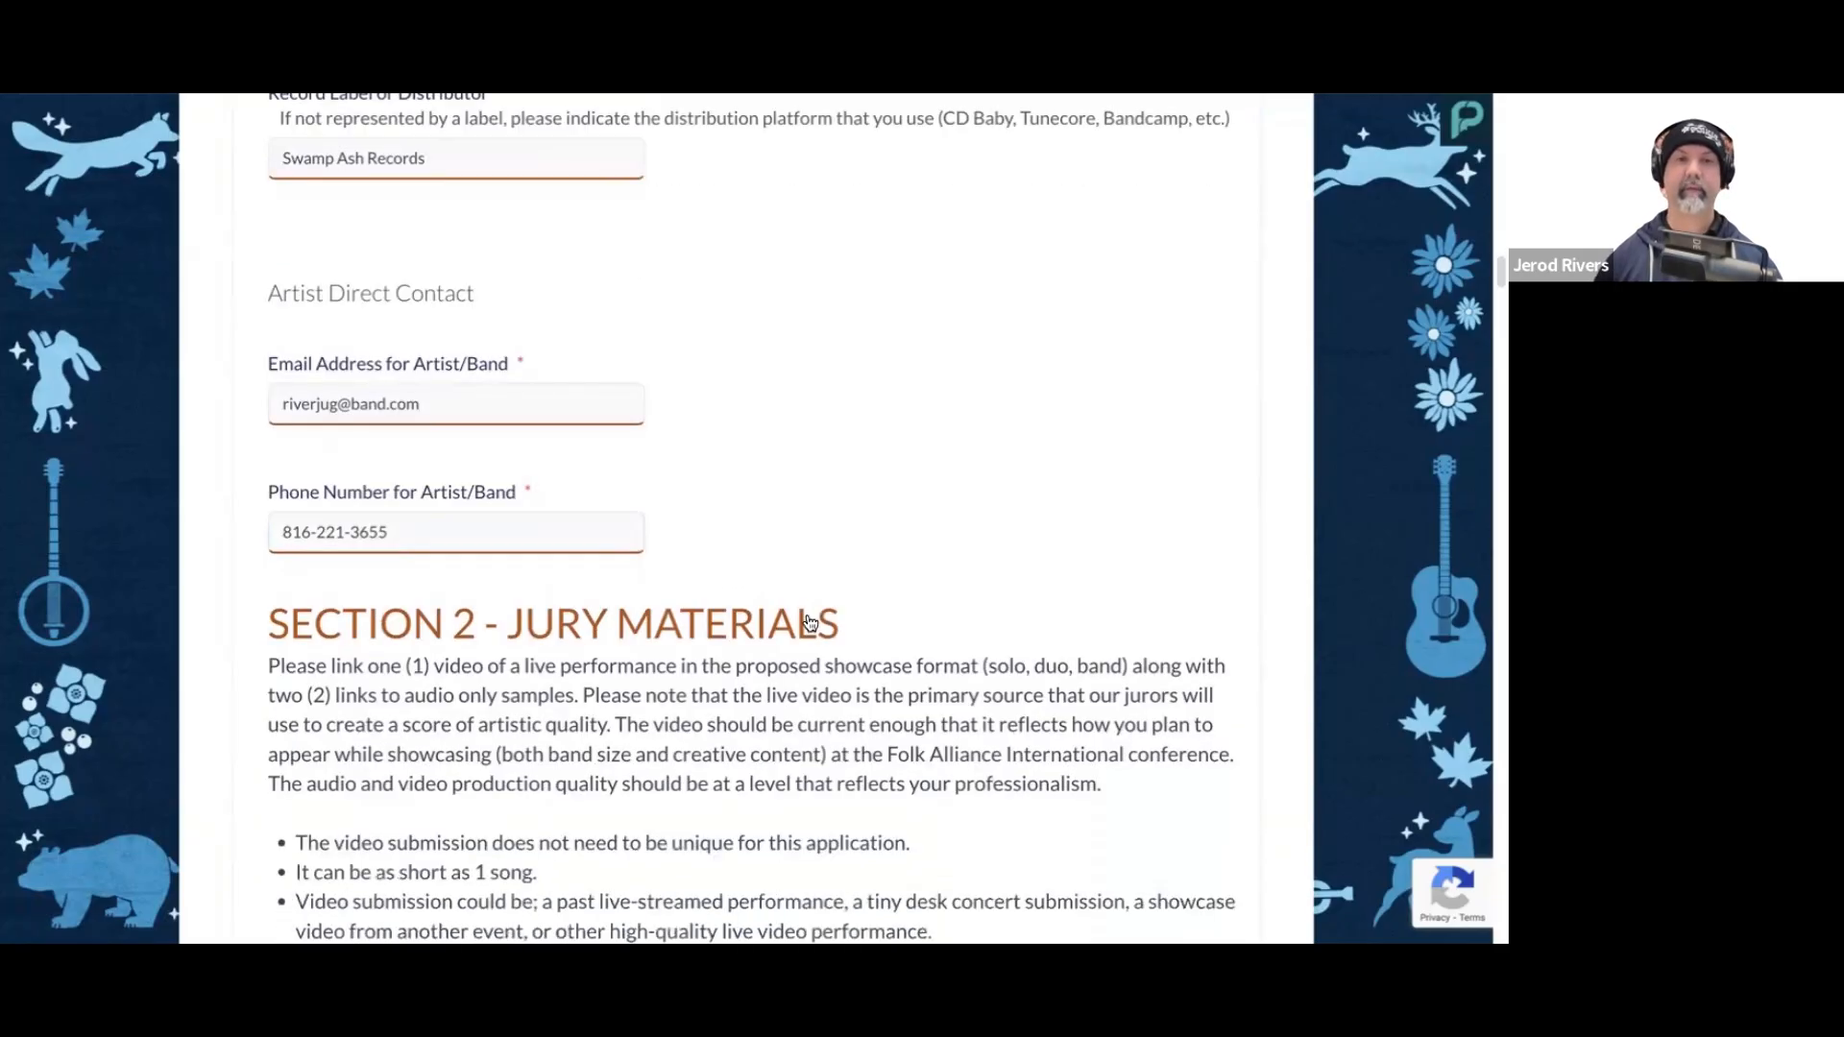
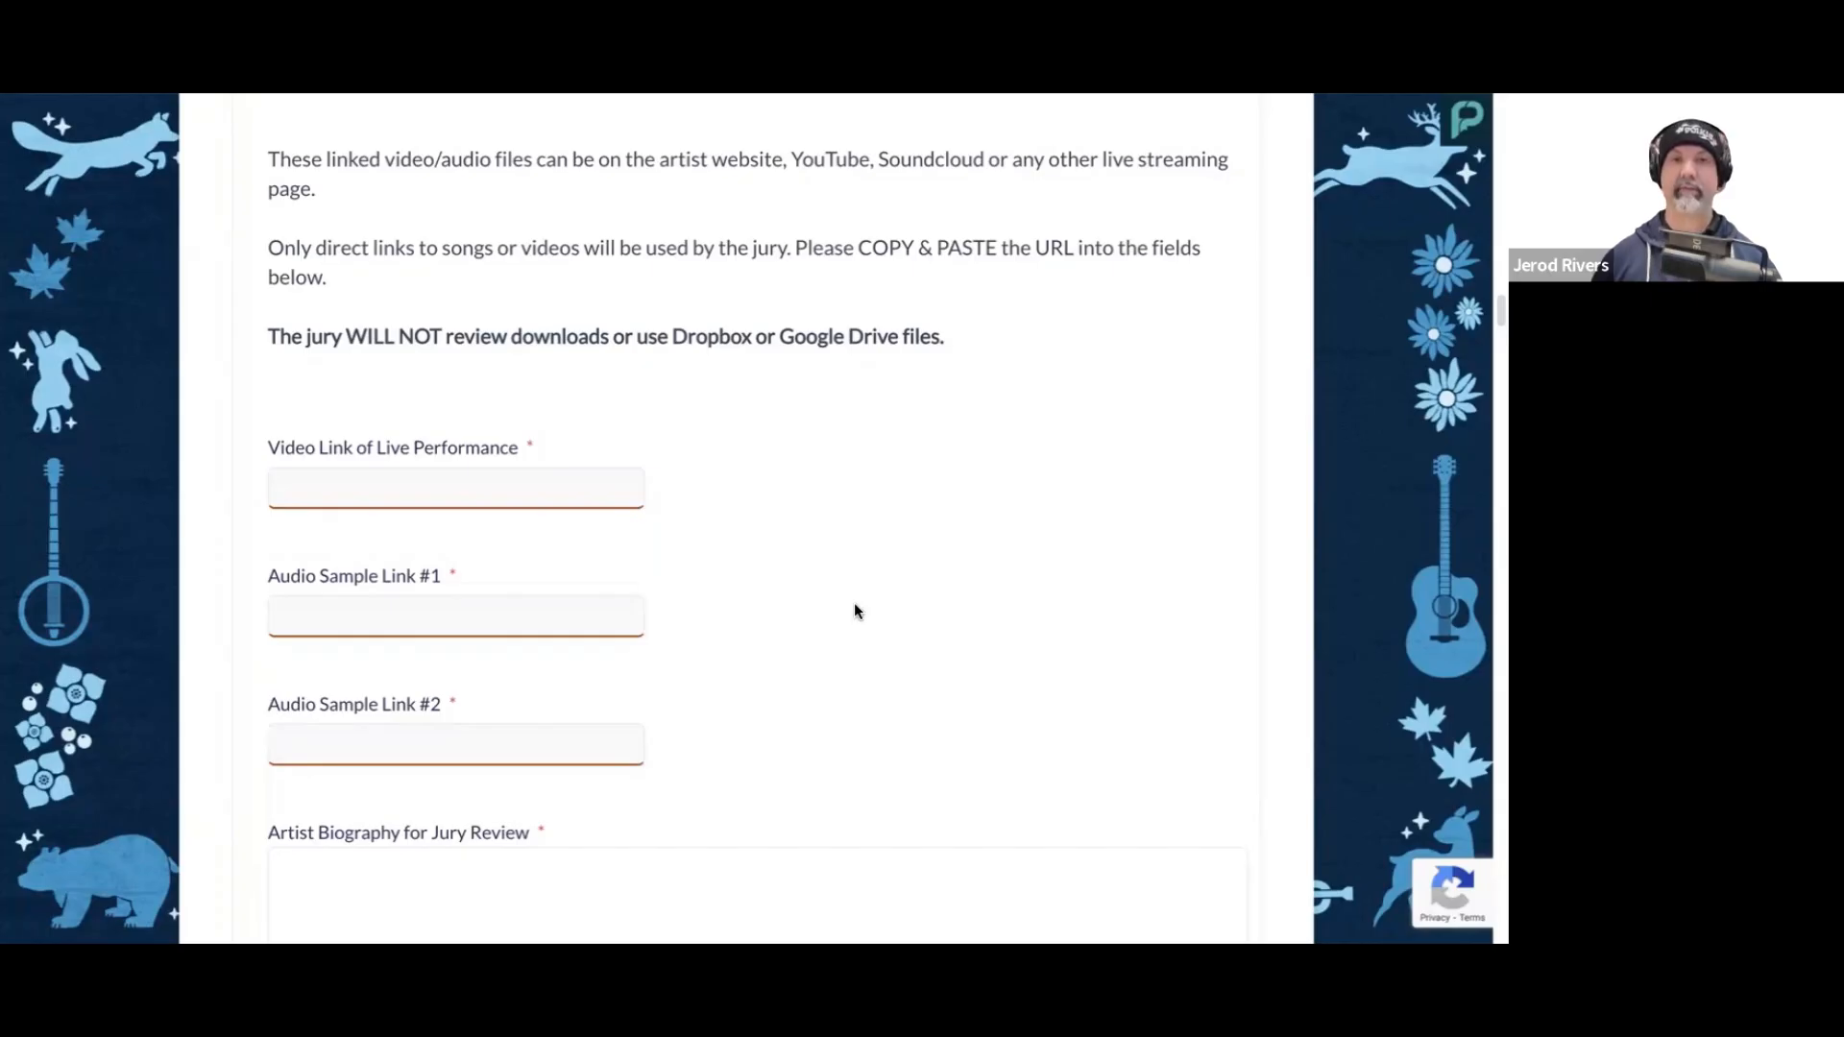
pyautogui.write('http://www.youtube.com/9872349')
pyautogui.scroll(-1, 763, 494)
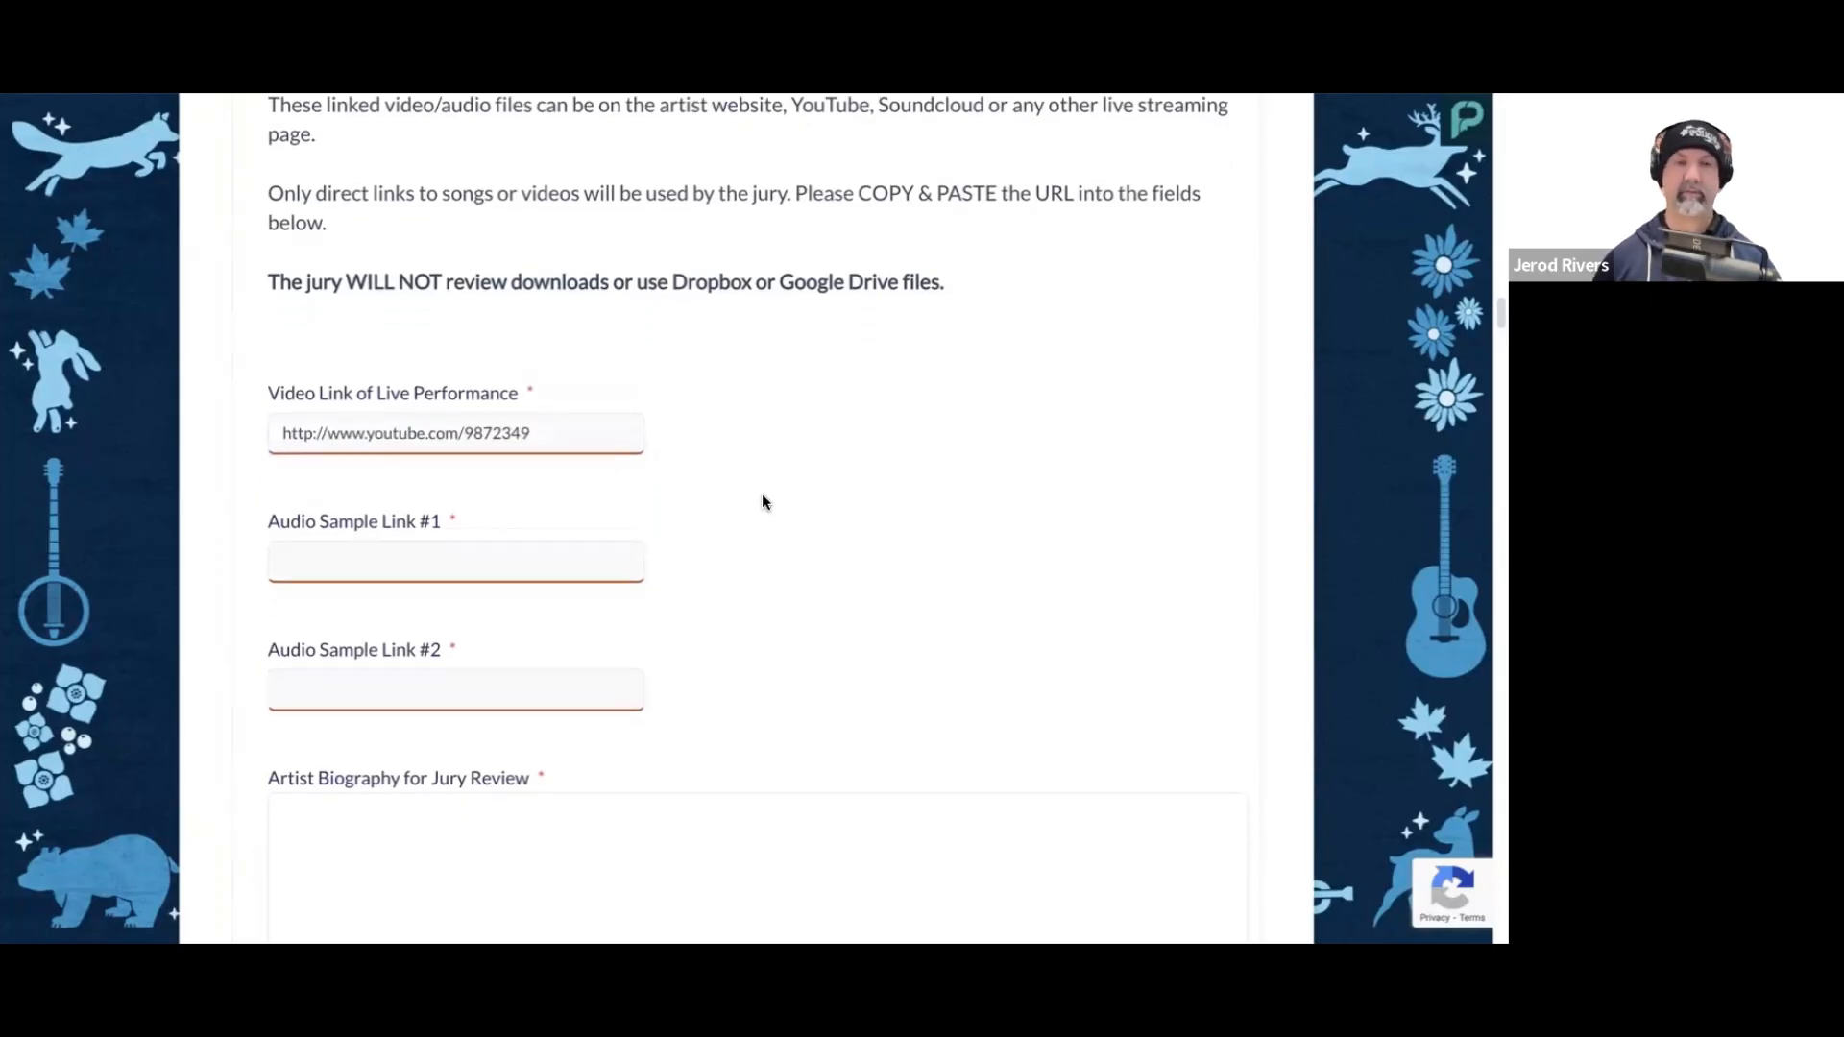
pyautogui.scroll(-1, 796, 511)
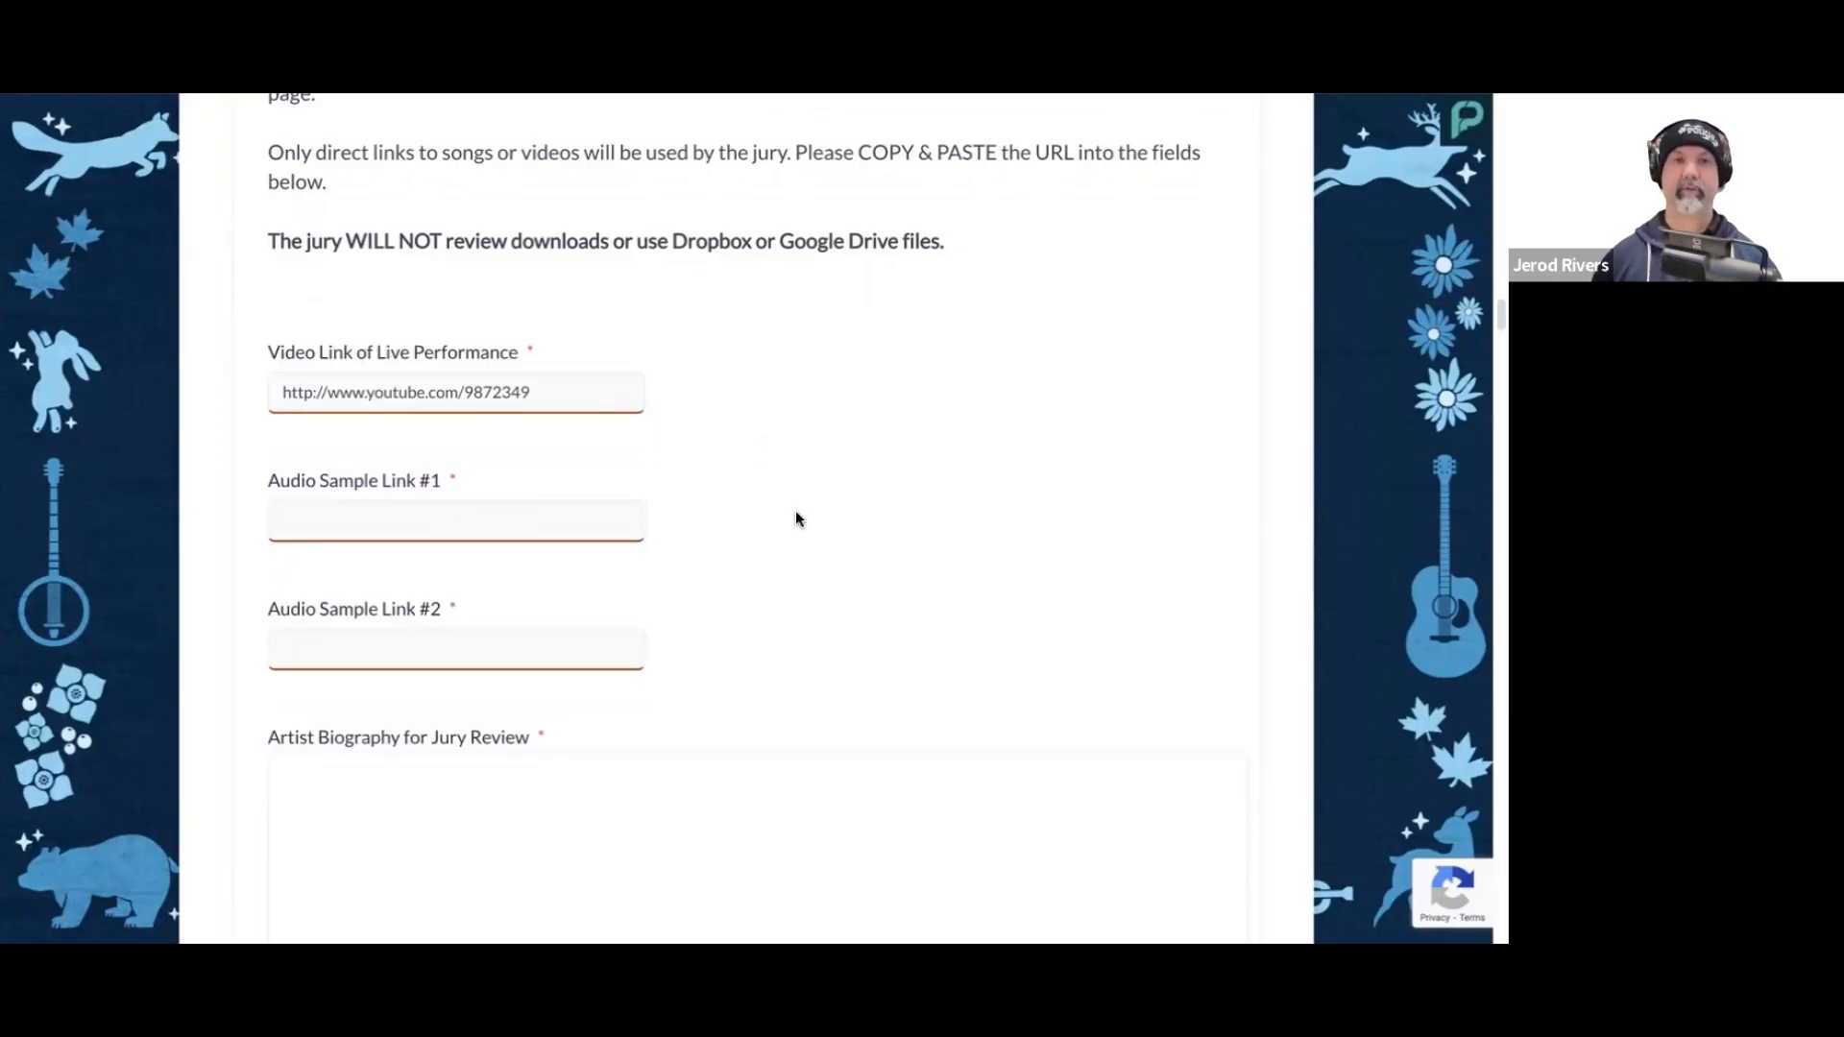
pyautogui.click(491, 517)
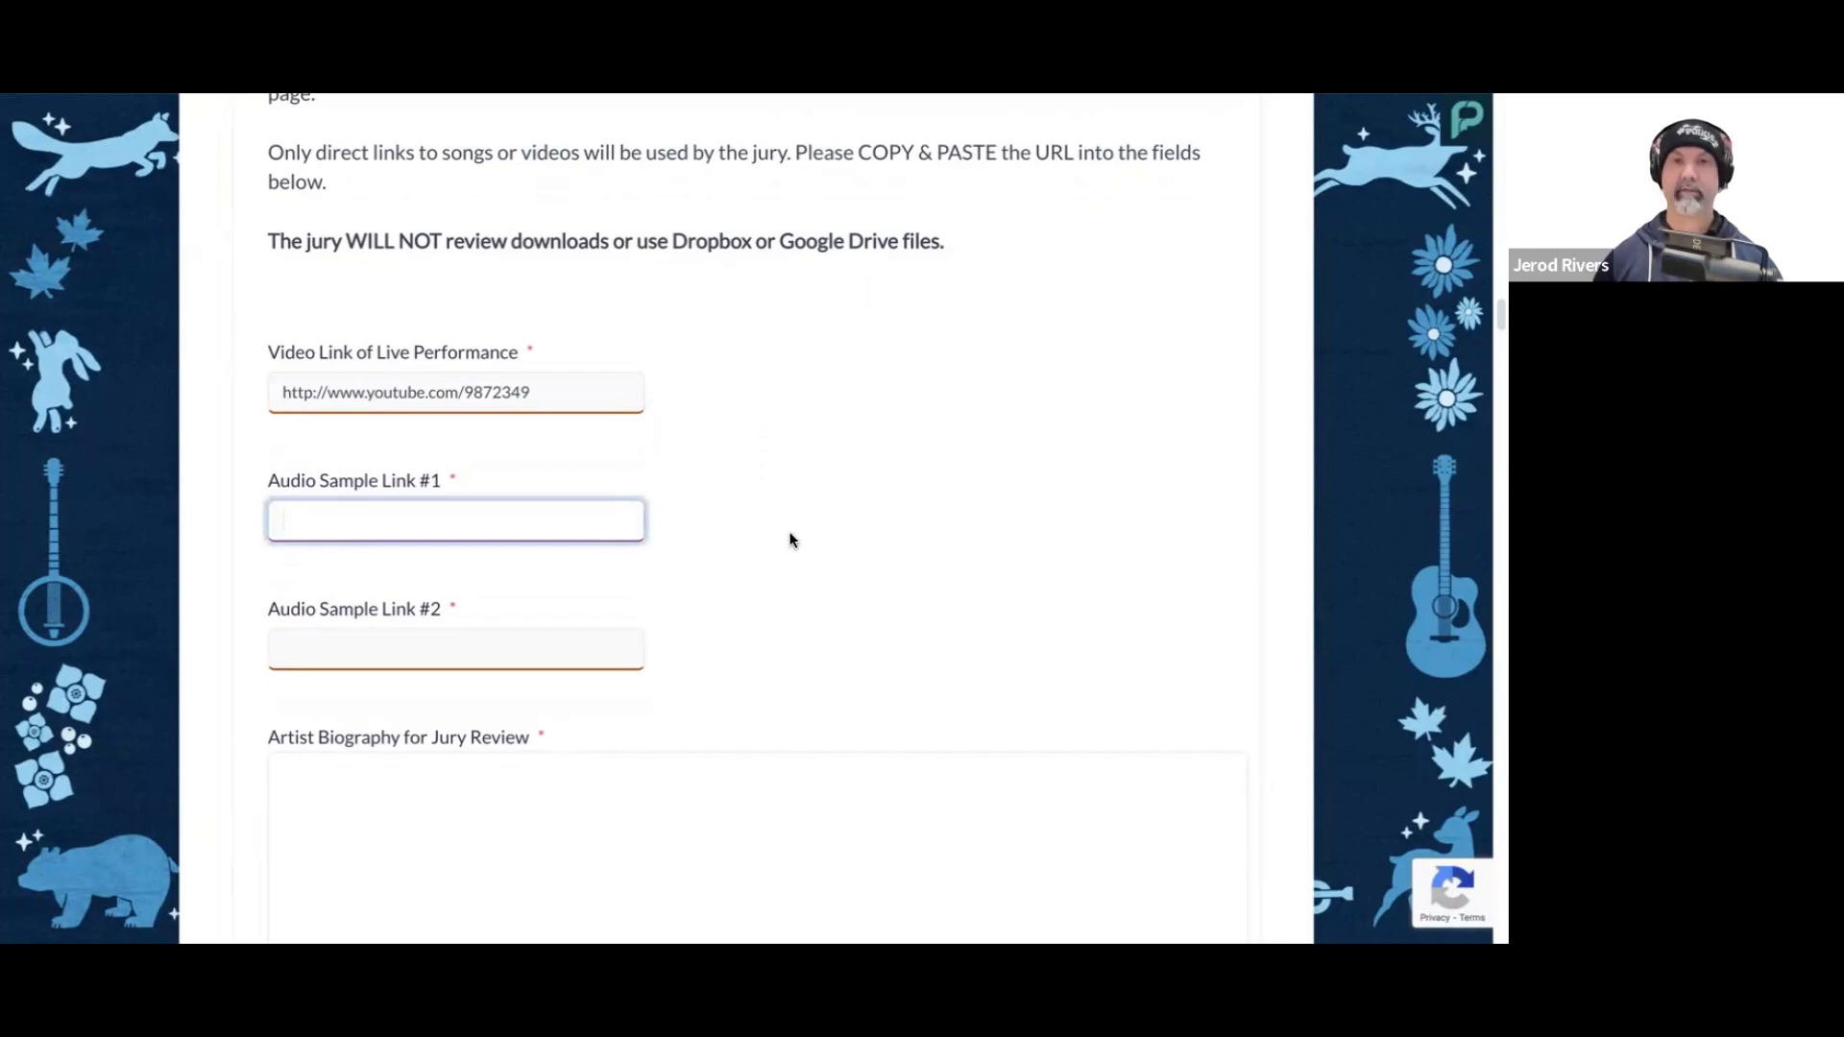
pyautogui.scroll(-1, 794, 534)
pyautogui.write('Https://www.soundcloud.com/9872340')
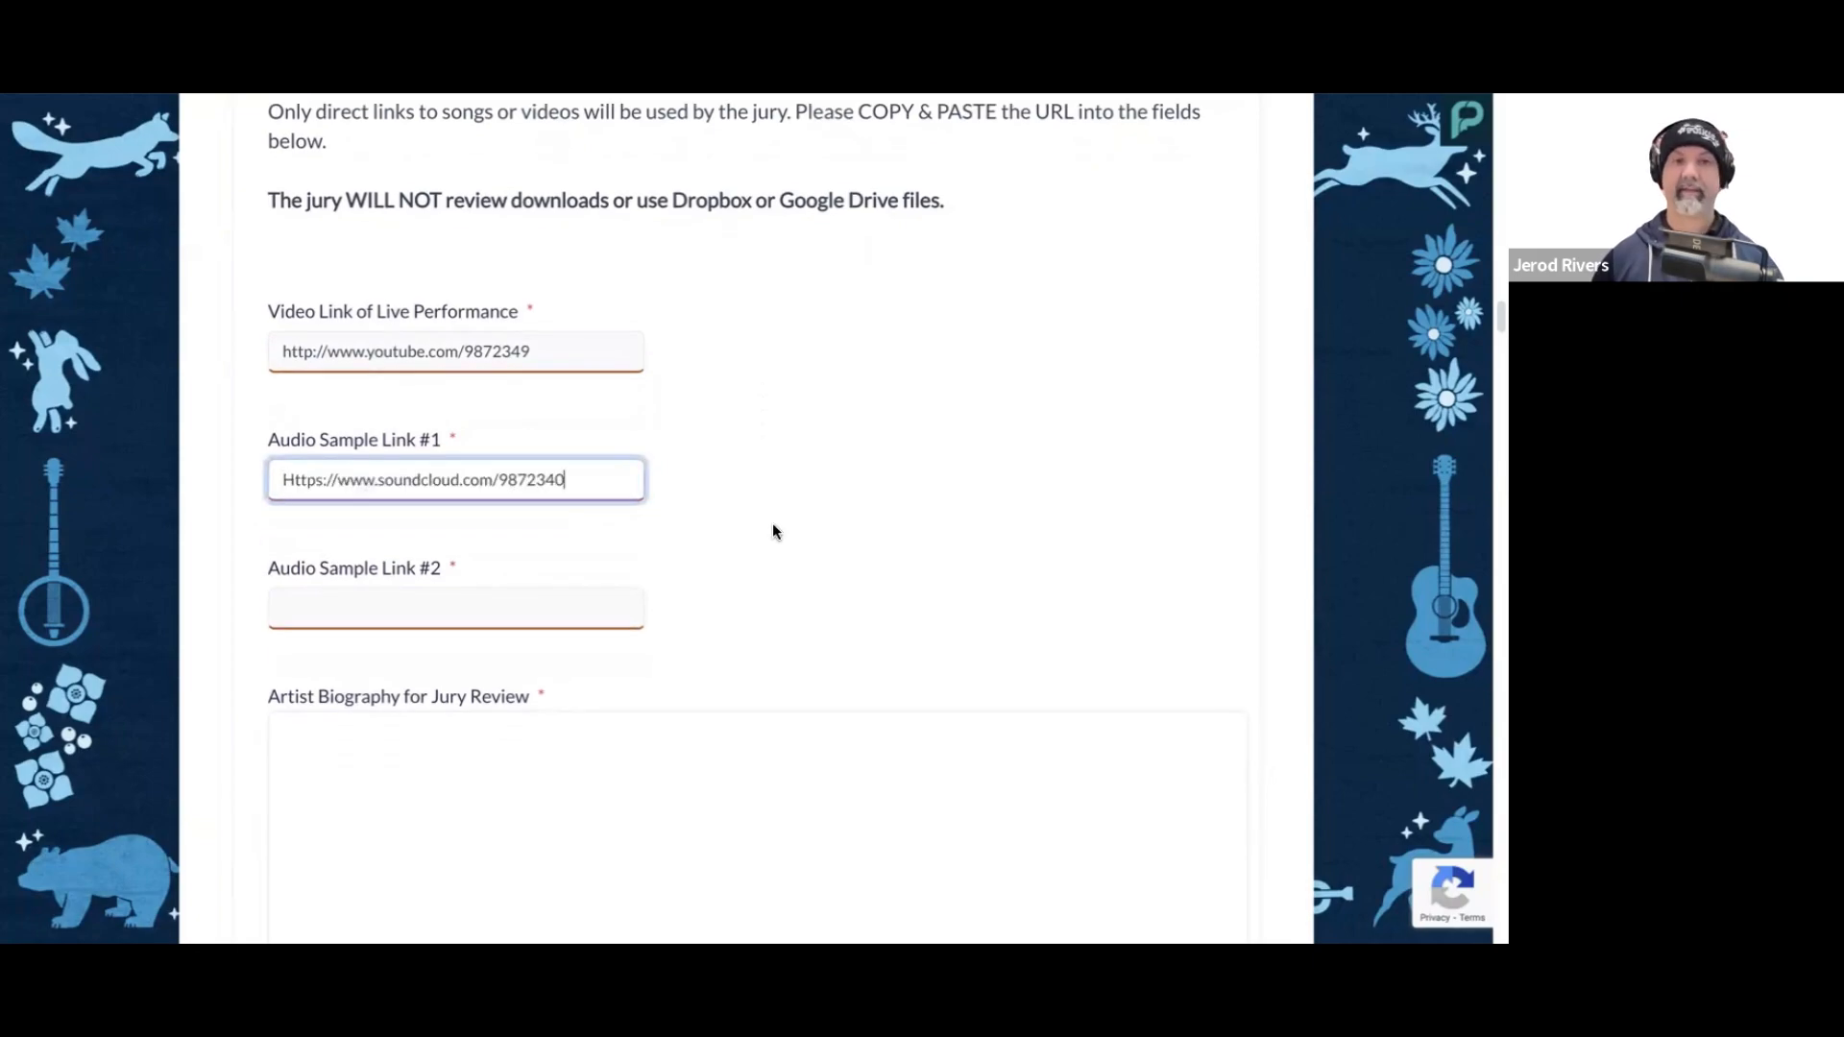
pyautogui.click(740, 515)
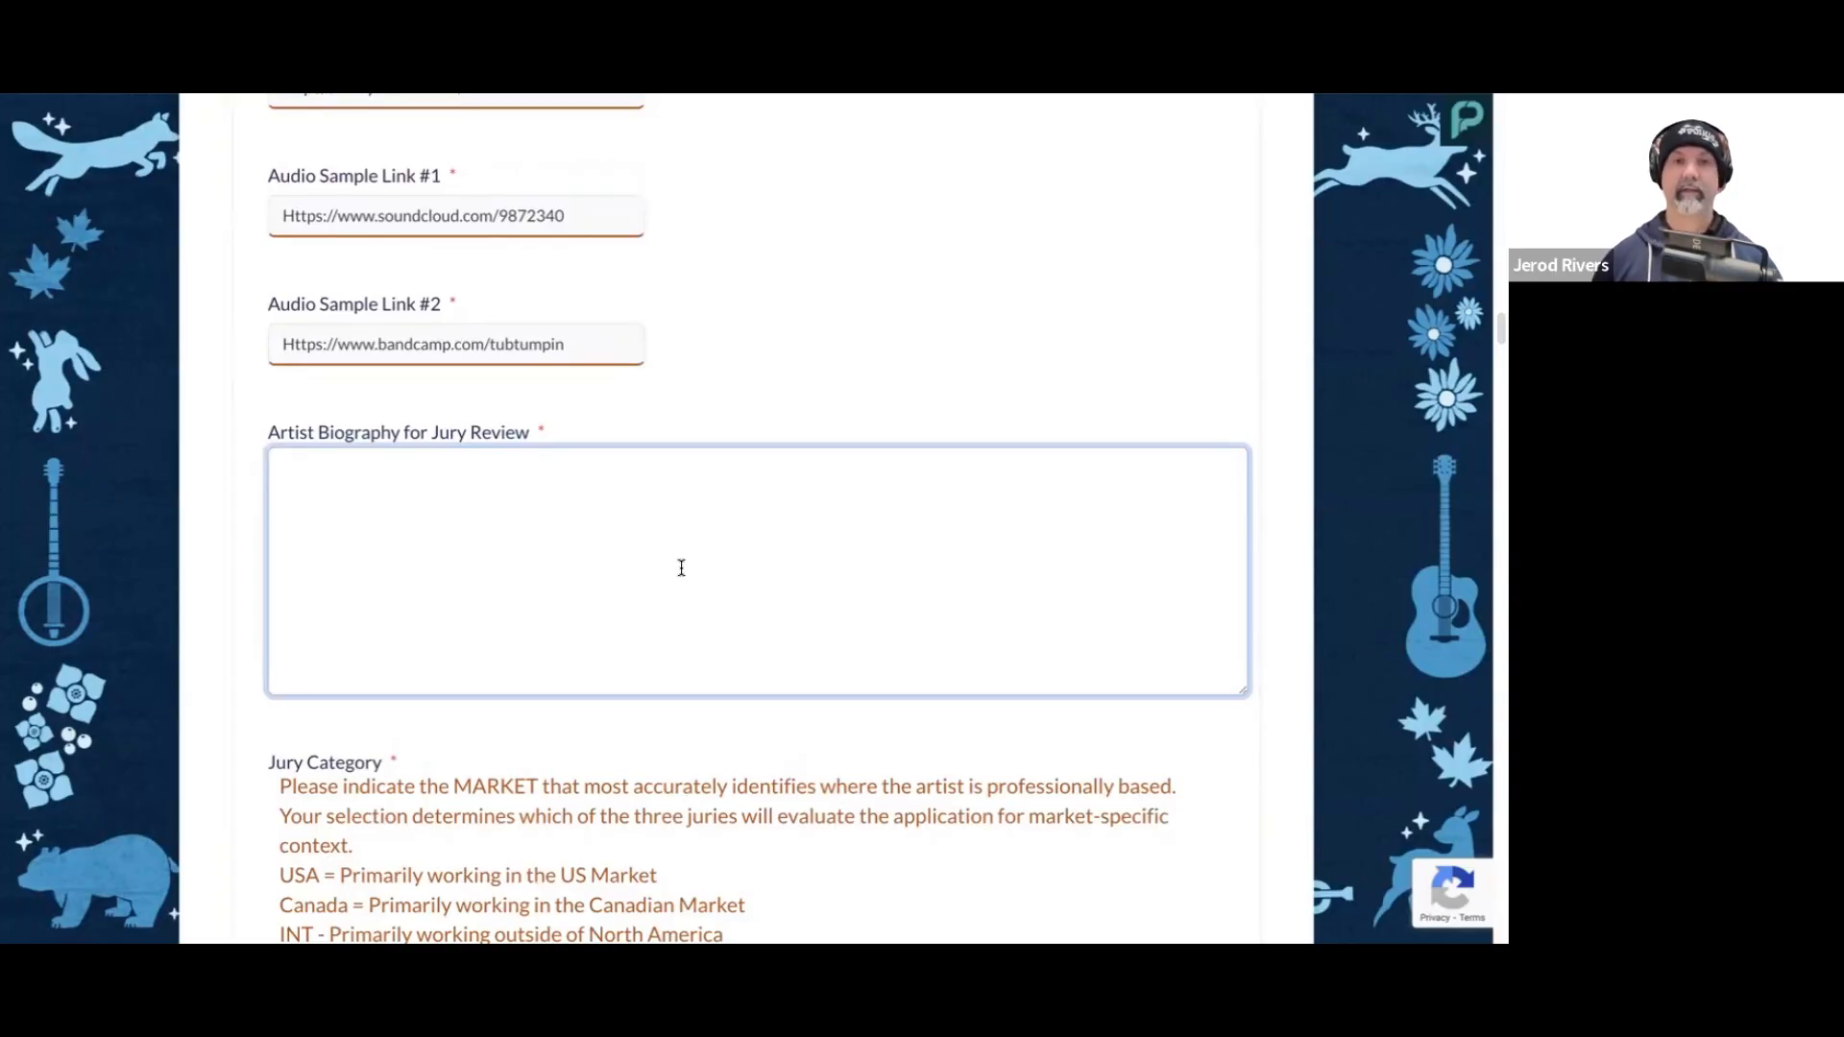
# Step: Paste the prepared artist biography for jury review and set the jury category to USA
pyautogui.write('The River Jug Band is a Kansas City-based ensemble that brings a fresh, heartfelt energy to the classic jug band tradition. Rooted in the rich musical heritage of the Midwest, their sound blends old-time blues, ragtime, and folk with a modern sensibility and a whole lot of soul. Using a mix of traditional and homemade instruments—think washboards, washtub bass, kazoos, and, of course, jugs—they create a foot-stomping, joy-filled experience that feels both timeless and alive.')
pyautogui.click(657, 394)
pyautogui.scroll(-3, 708, 519)
pyautogui.scroll(-2, 708, 518)
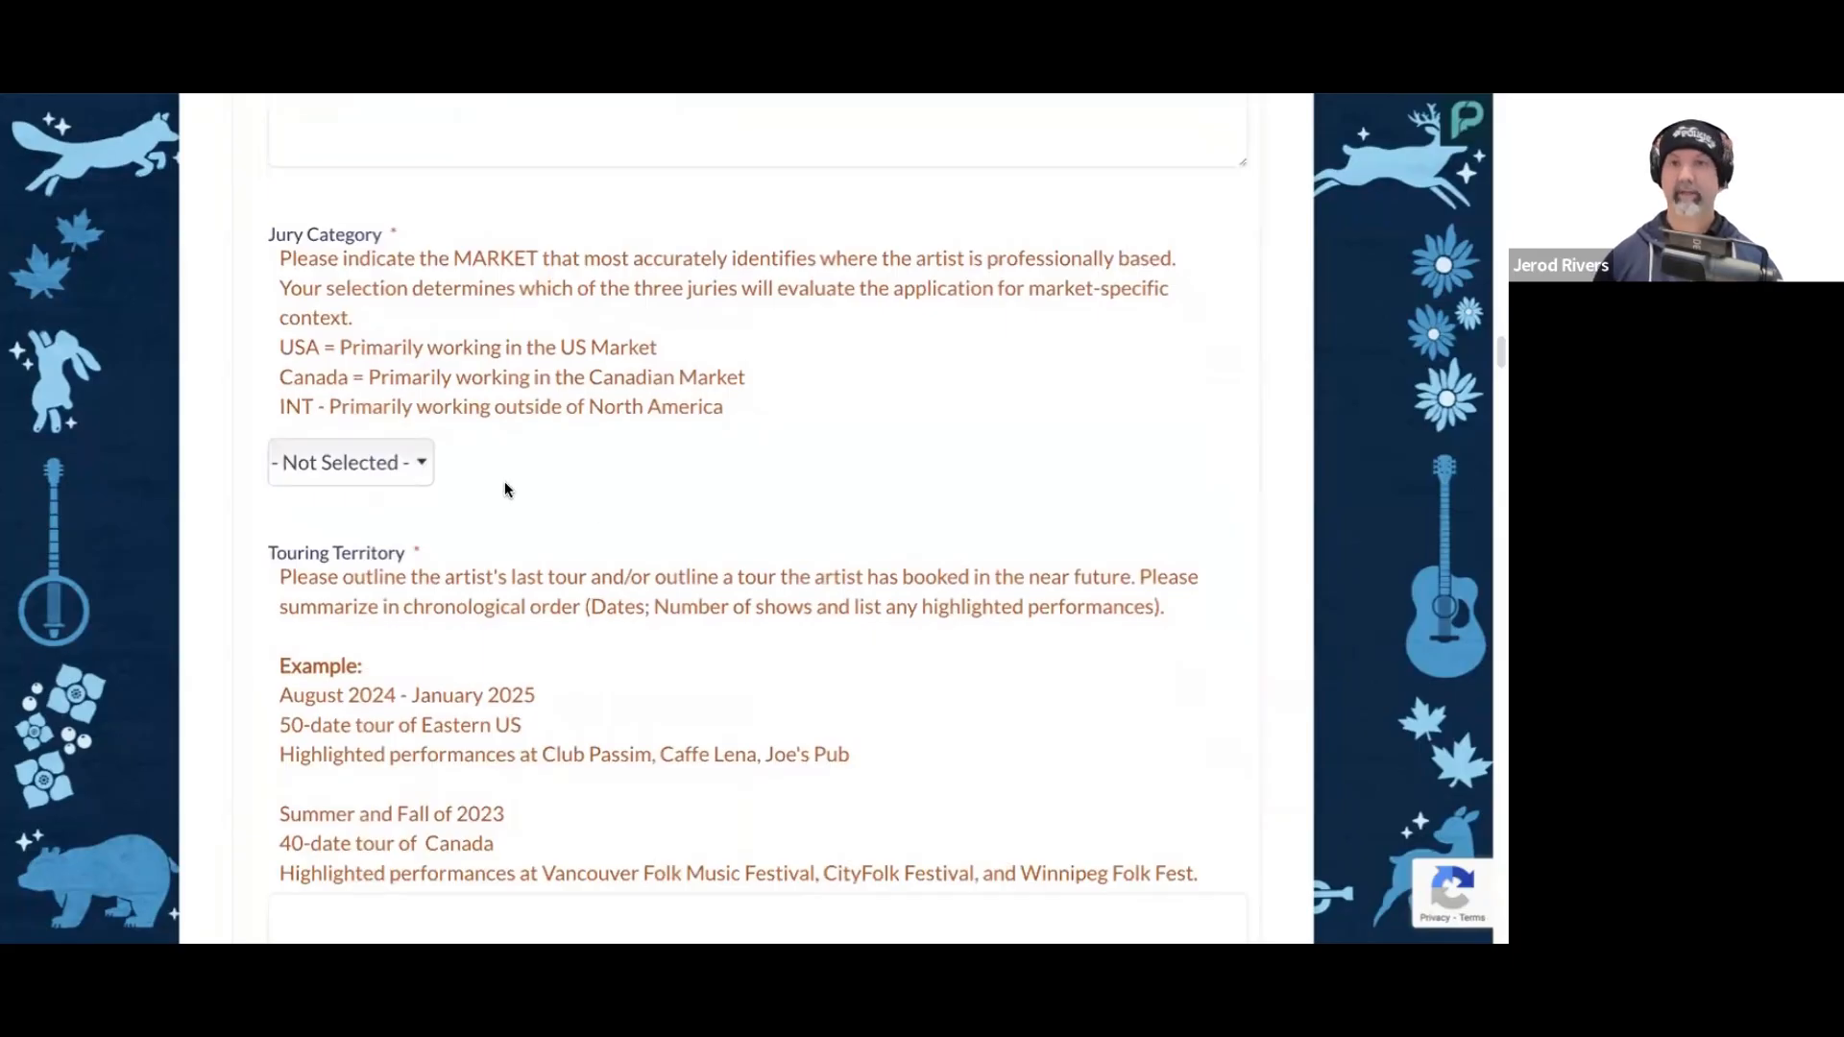
pyautogui.click(389, 468)
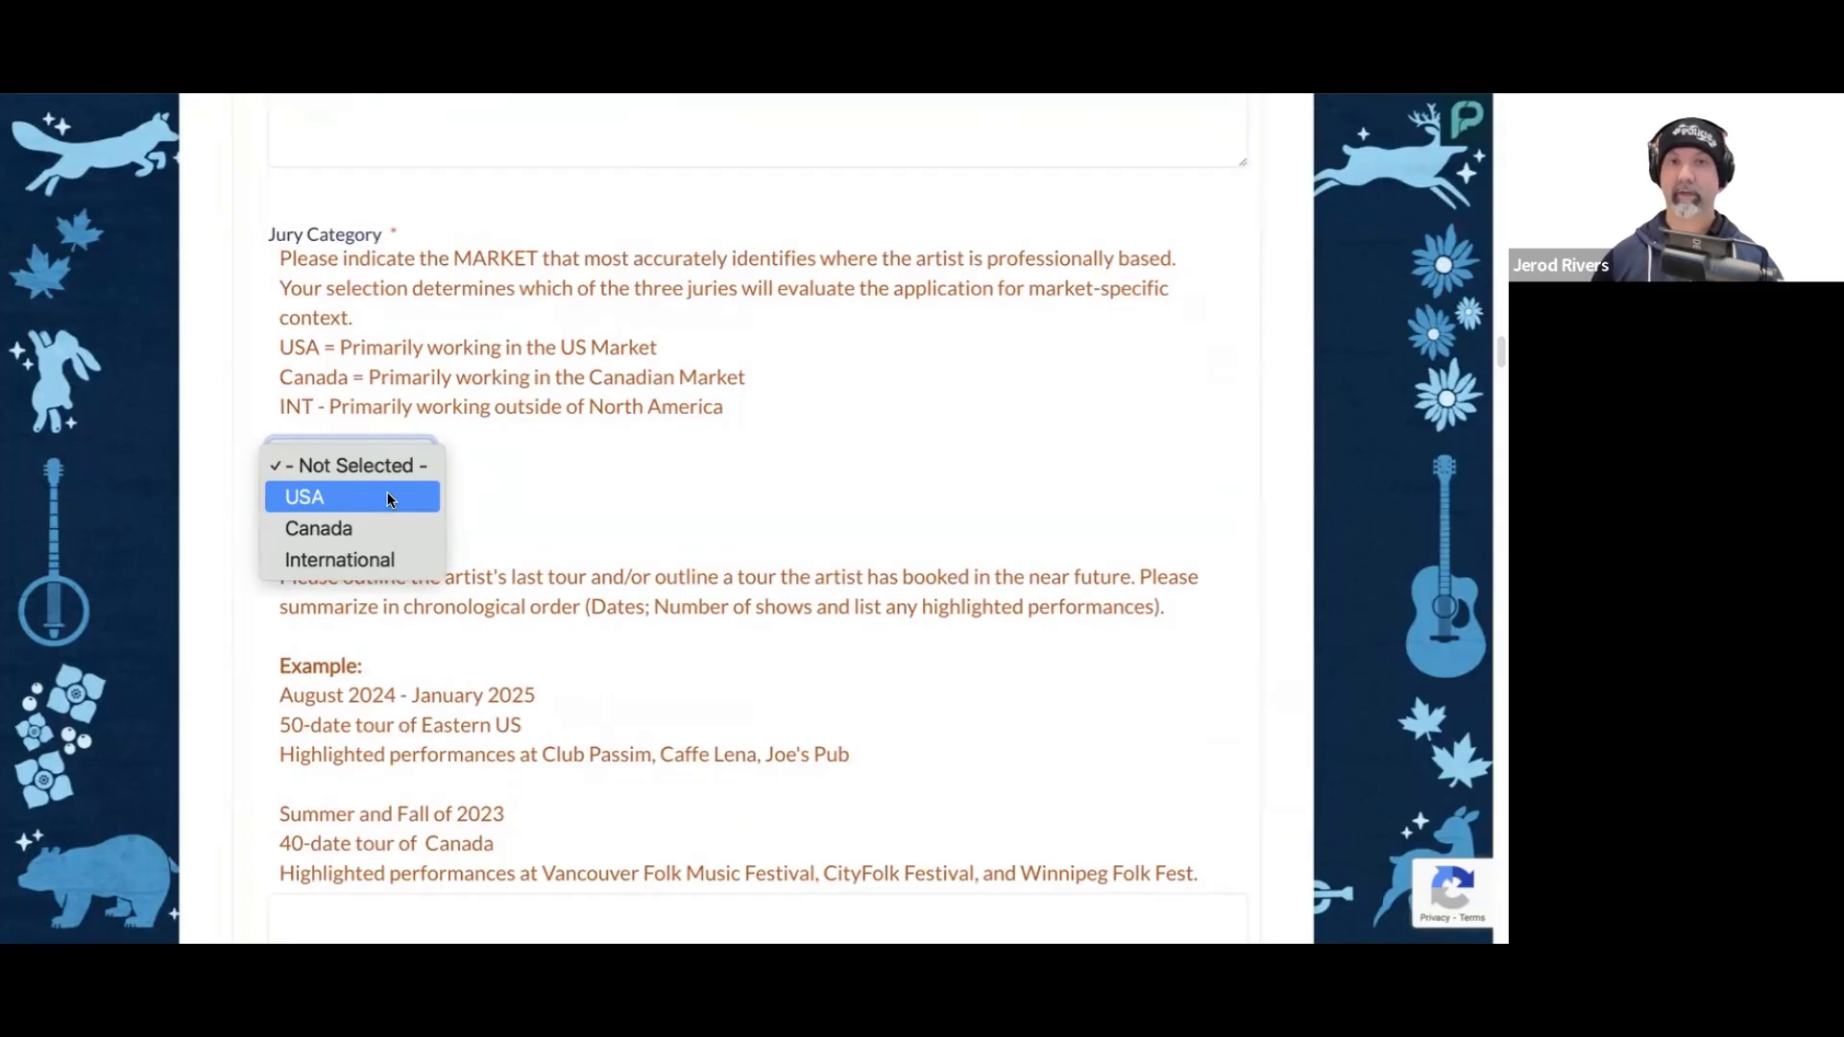
pyautogui.click(390, 498)
# Step: Paste the touring territory summary: July 2024 to January 2025, 2 tours, 60 dates across the midwest and southeast, with highlights at Tipitina's in New Orleans
pyautogui.scroll(-2, 622, 490)
pyautogui.scroll(-1, 626, 488)
pyautogui.scroll(1, 626, 487)
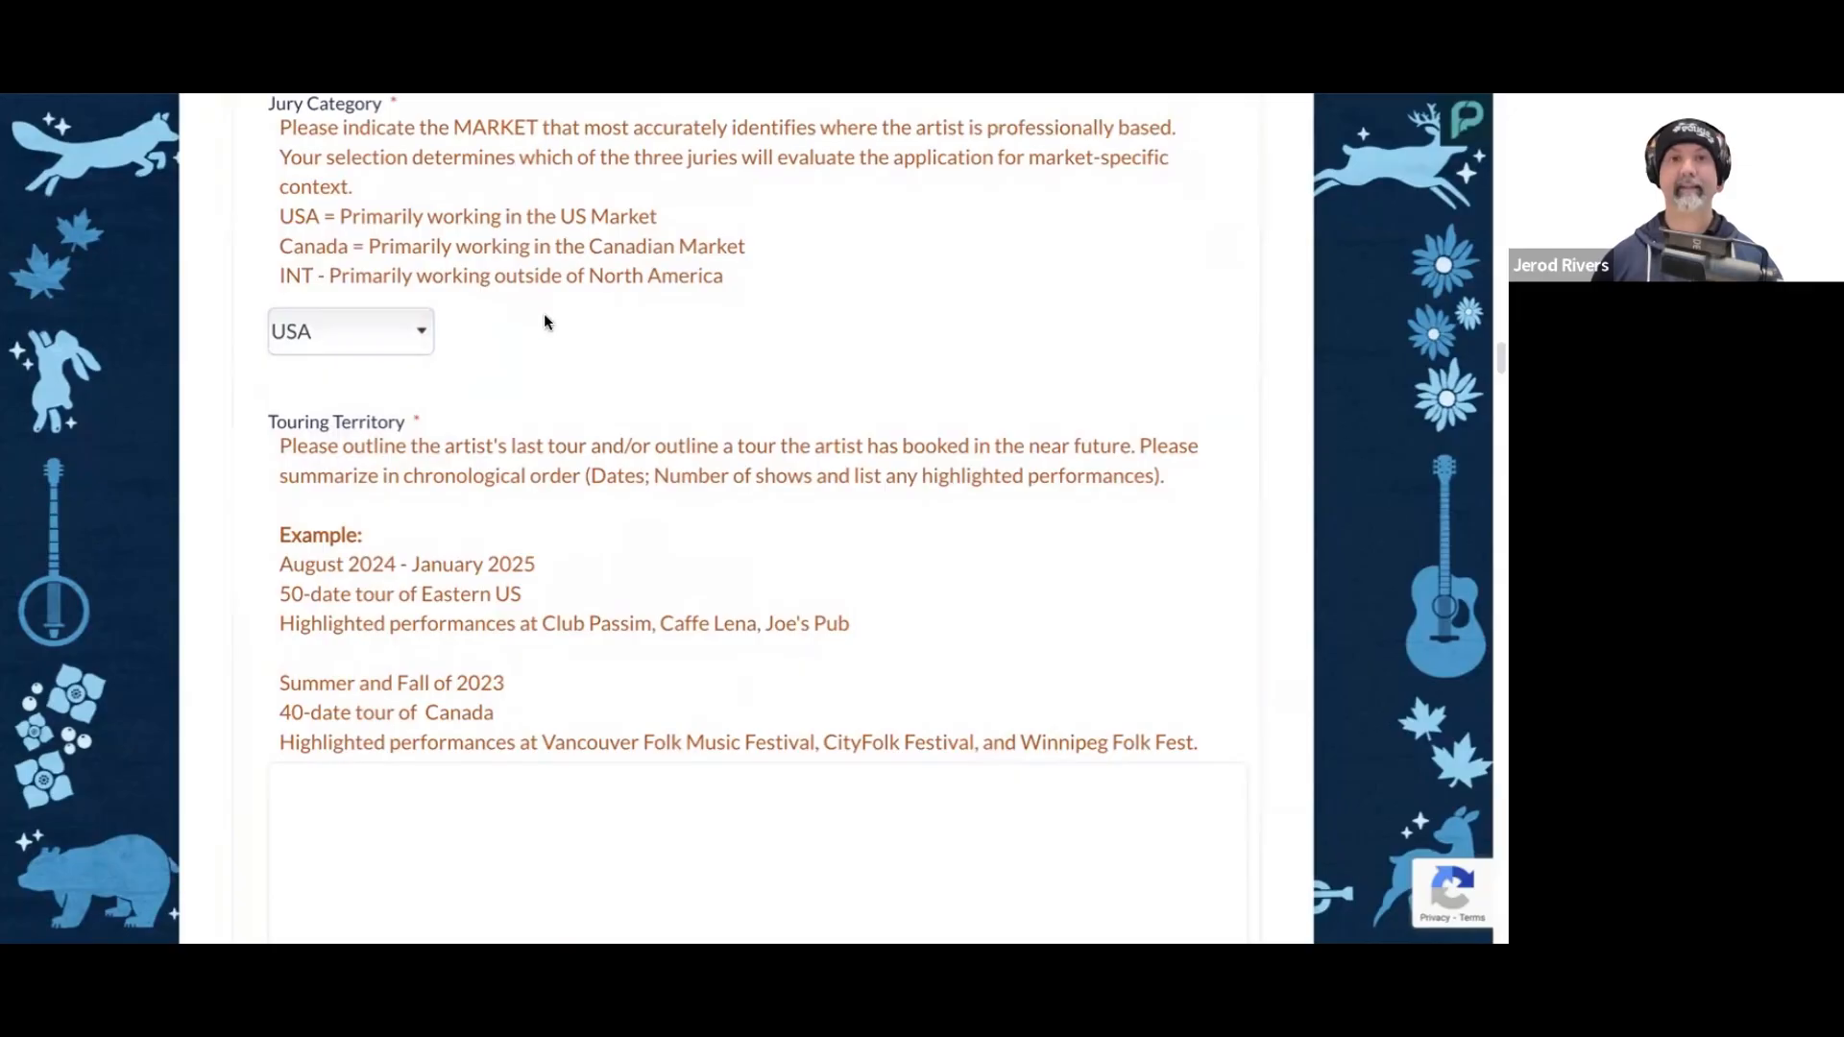
pyautogui.scroll(-3, 607, 345)
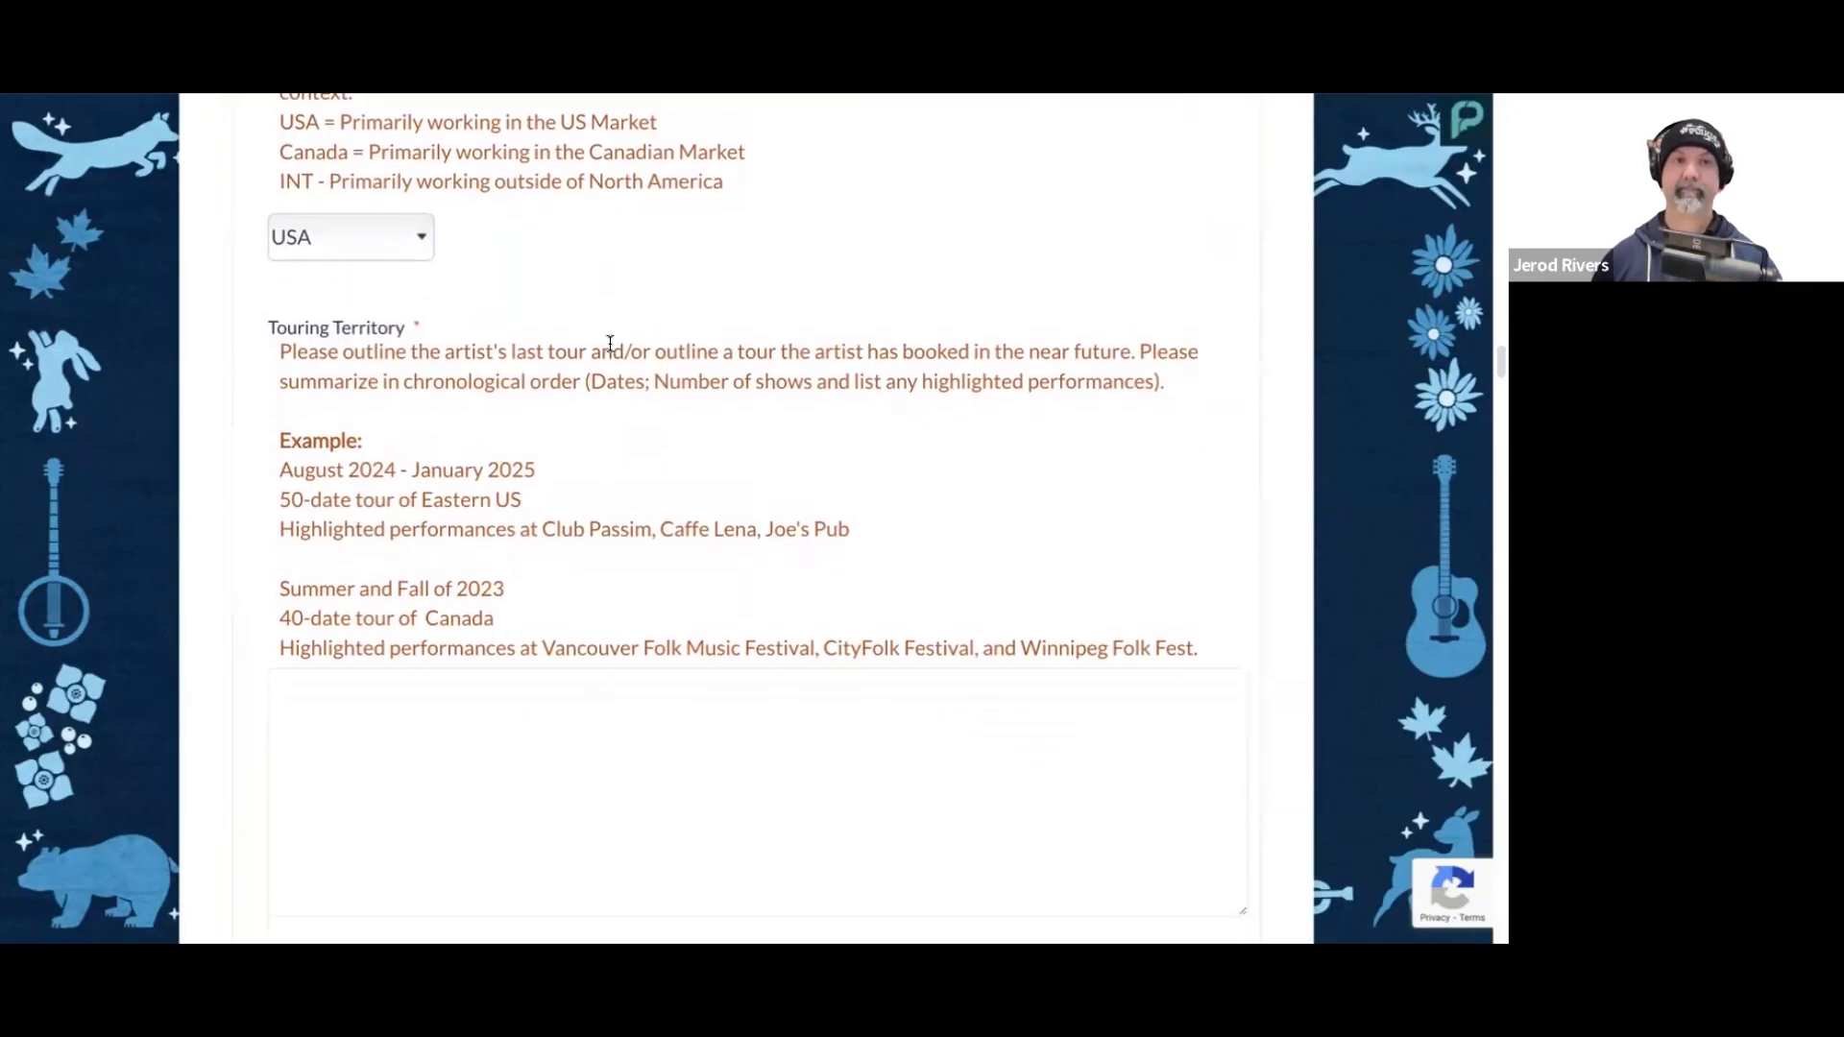
pyautogui.scroll(-1, 609, 382)
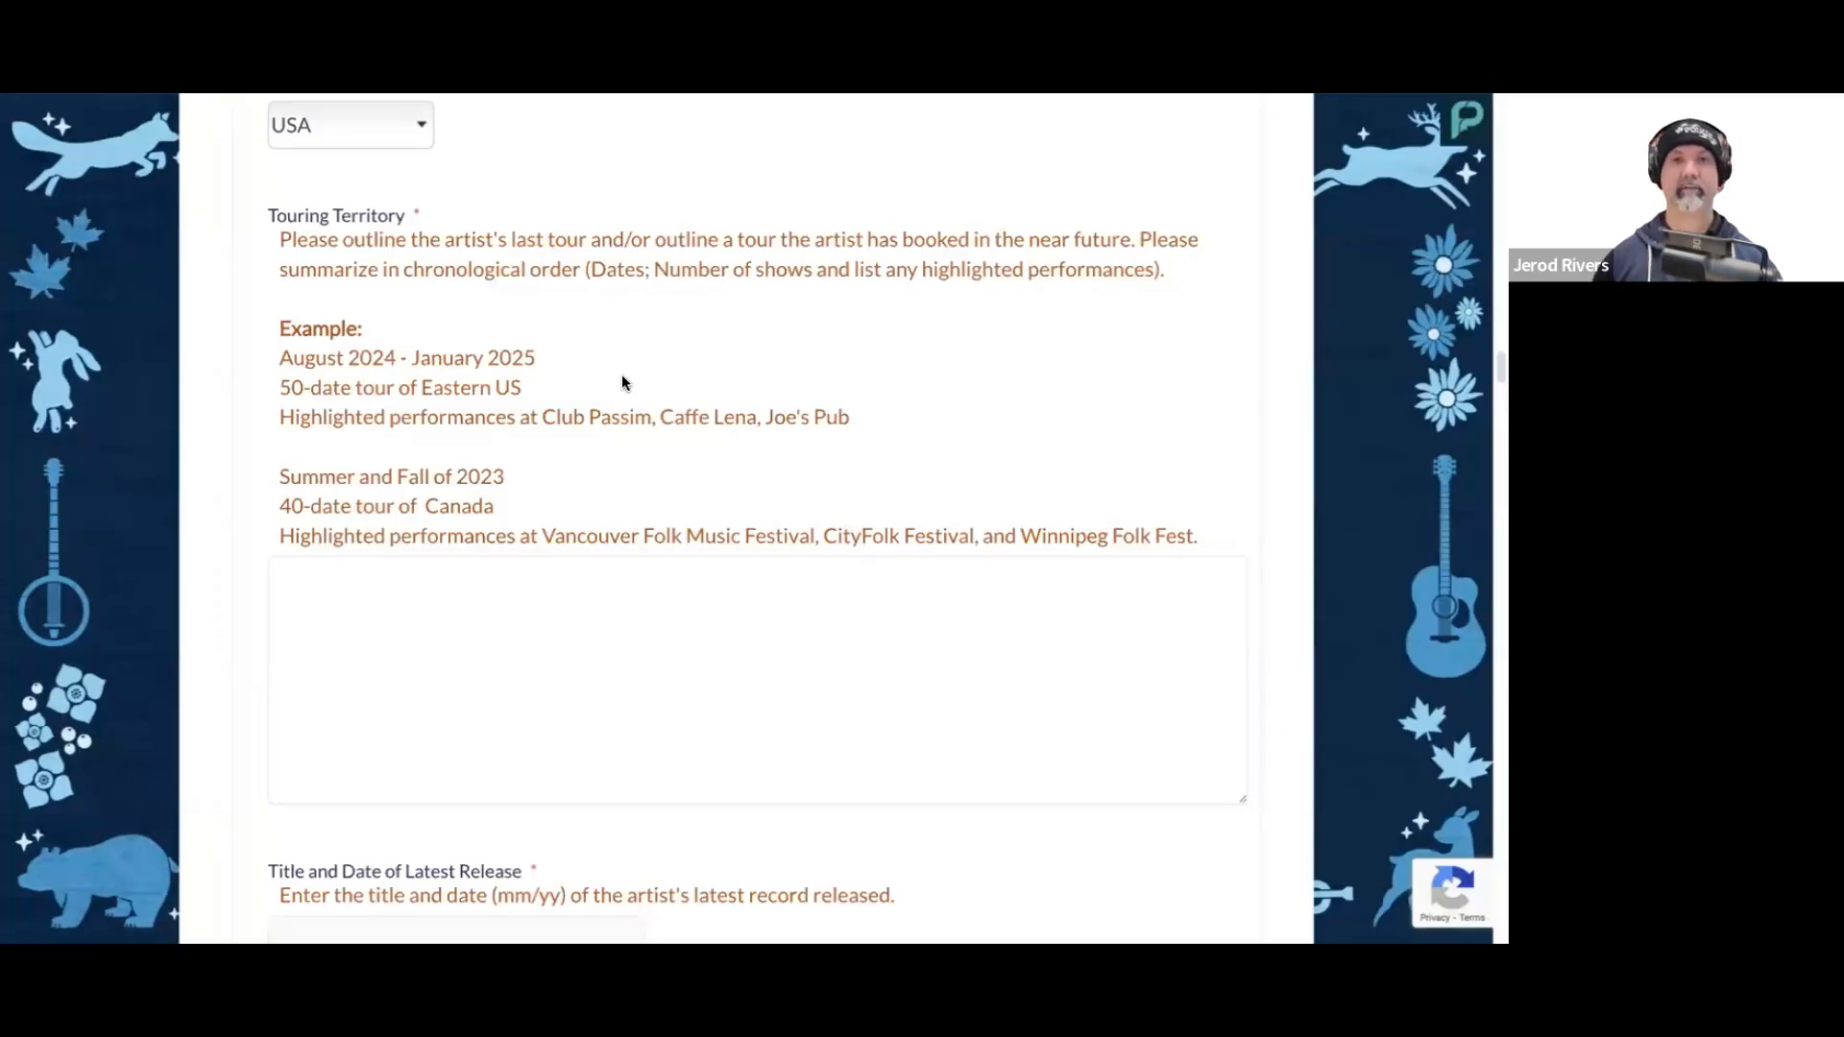
pyautogui.click(572, 625)
pyautogui.write("July 2024 to January 2025 2 tours, 60 dates Across the midwest and southeast Highlighted performances: Sold out 34 shows. Two sold out shows at Tipitina's in New Orleans.")
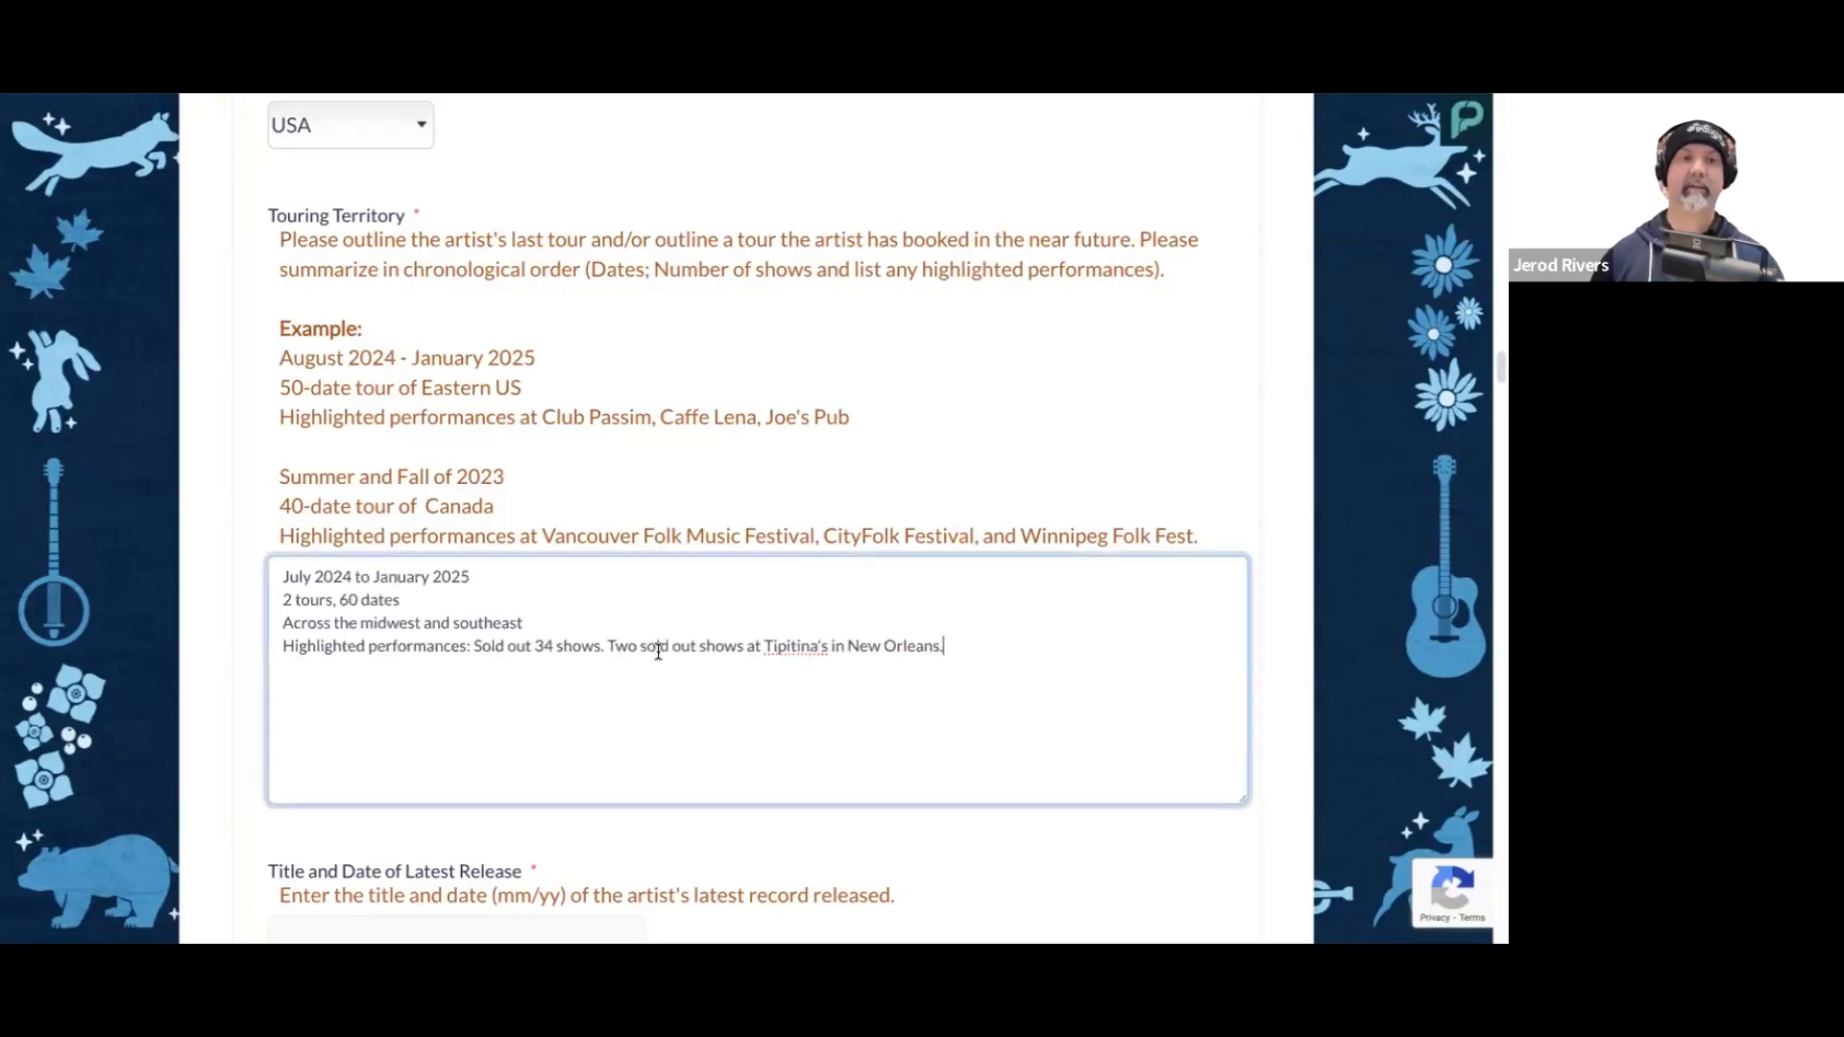
# Step: Review the touring territory entry's date range, number of tours and dates, regions and highlighted performances
pyautogui.scroll(-1, 634, 642)
pyautogui.scroll(-1, 621, 639)
pyautogui.click(476, 452)
pyautogui.click(402, 479)
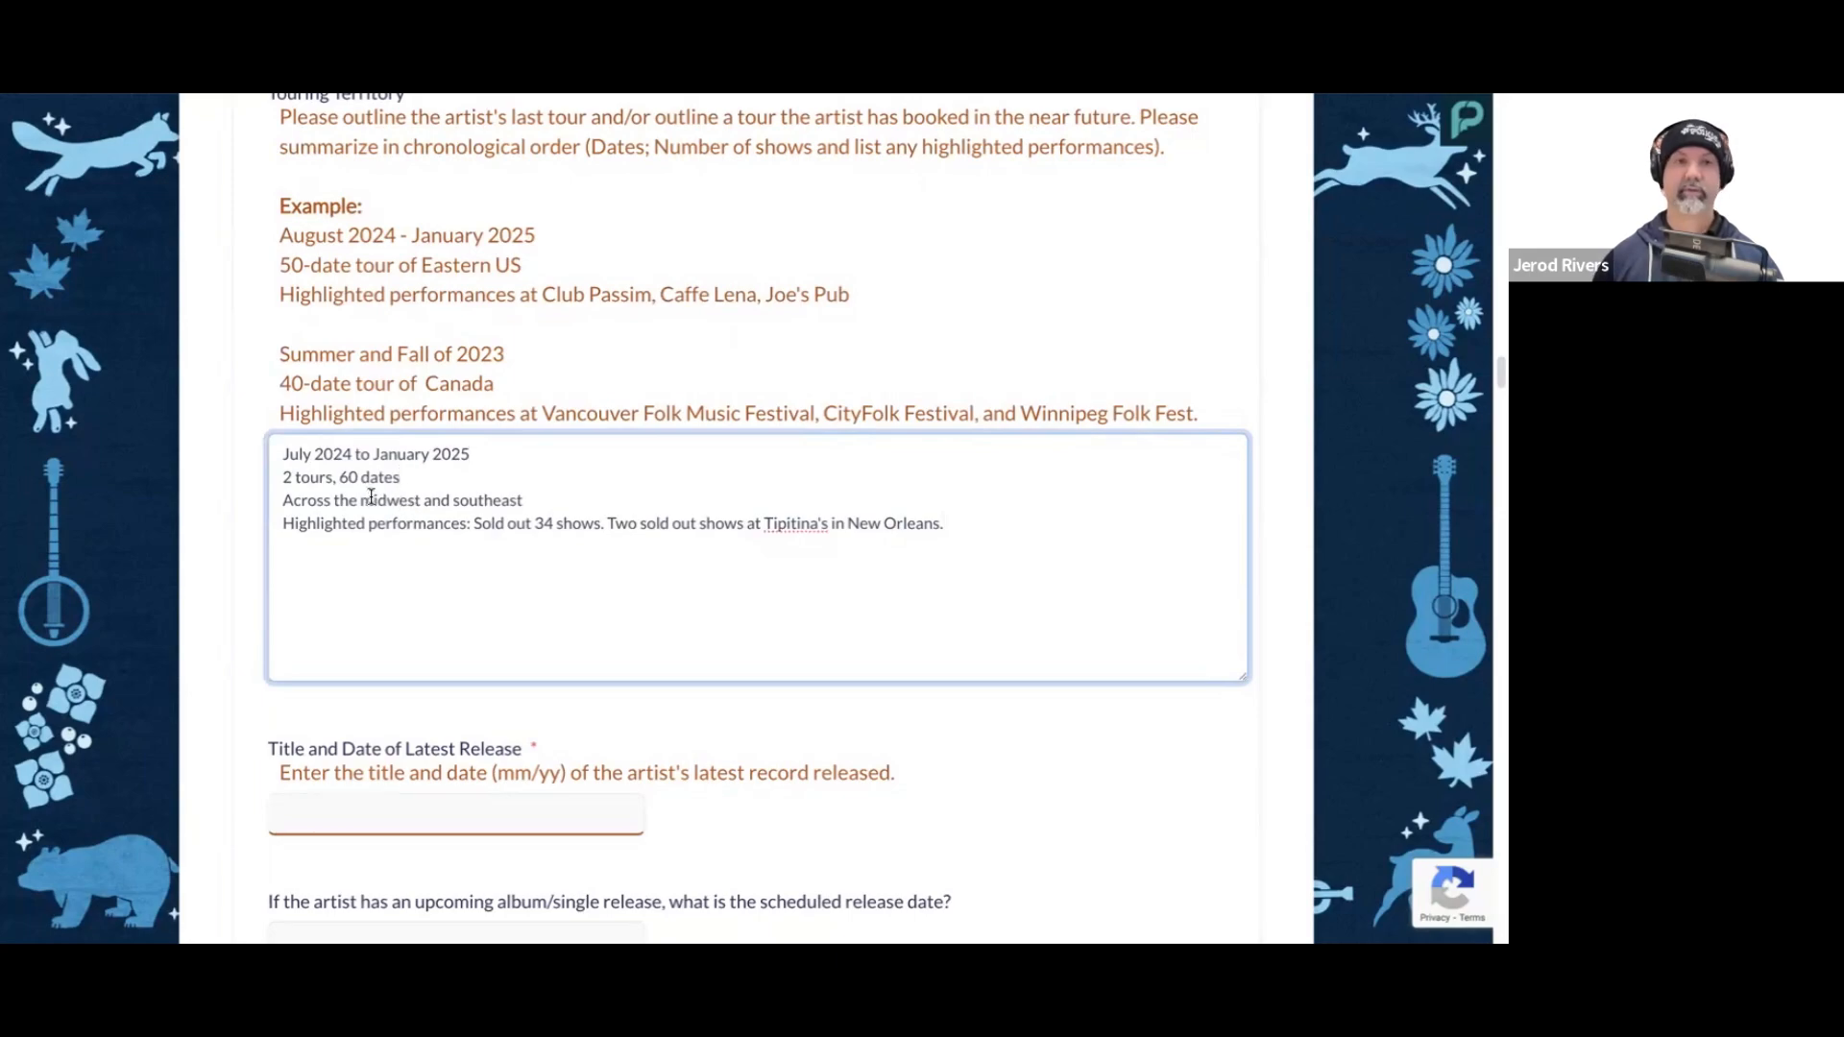
pyautogui.scroll(-1, 416, 528)
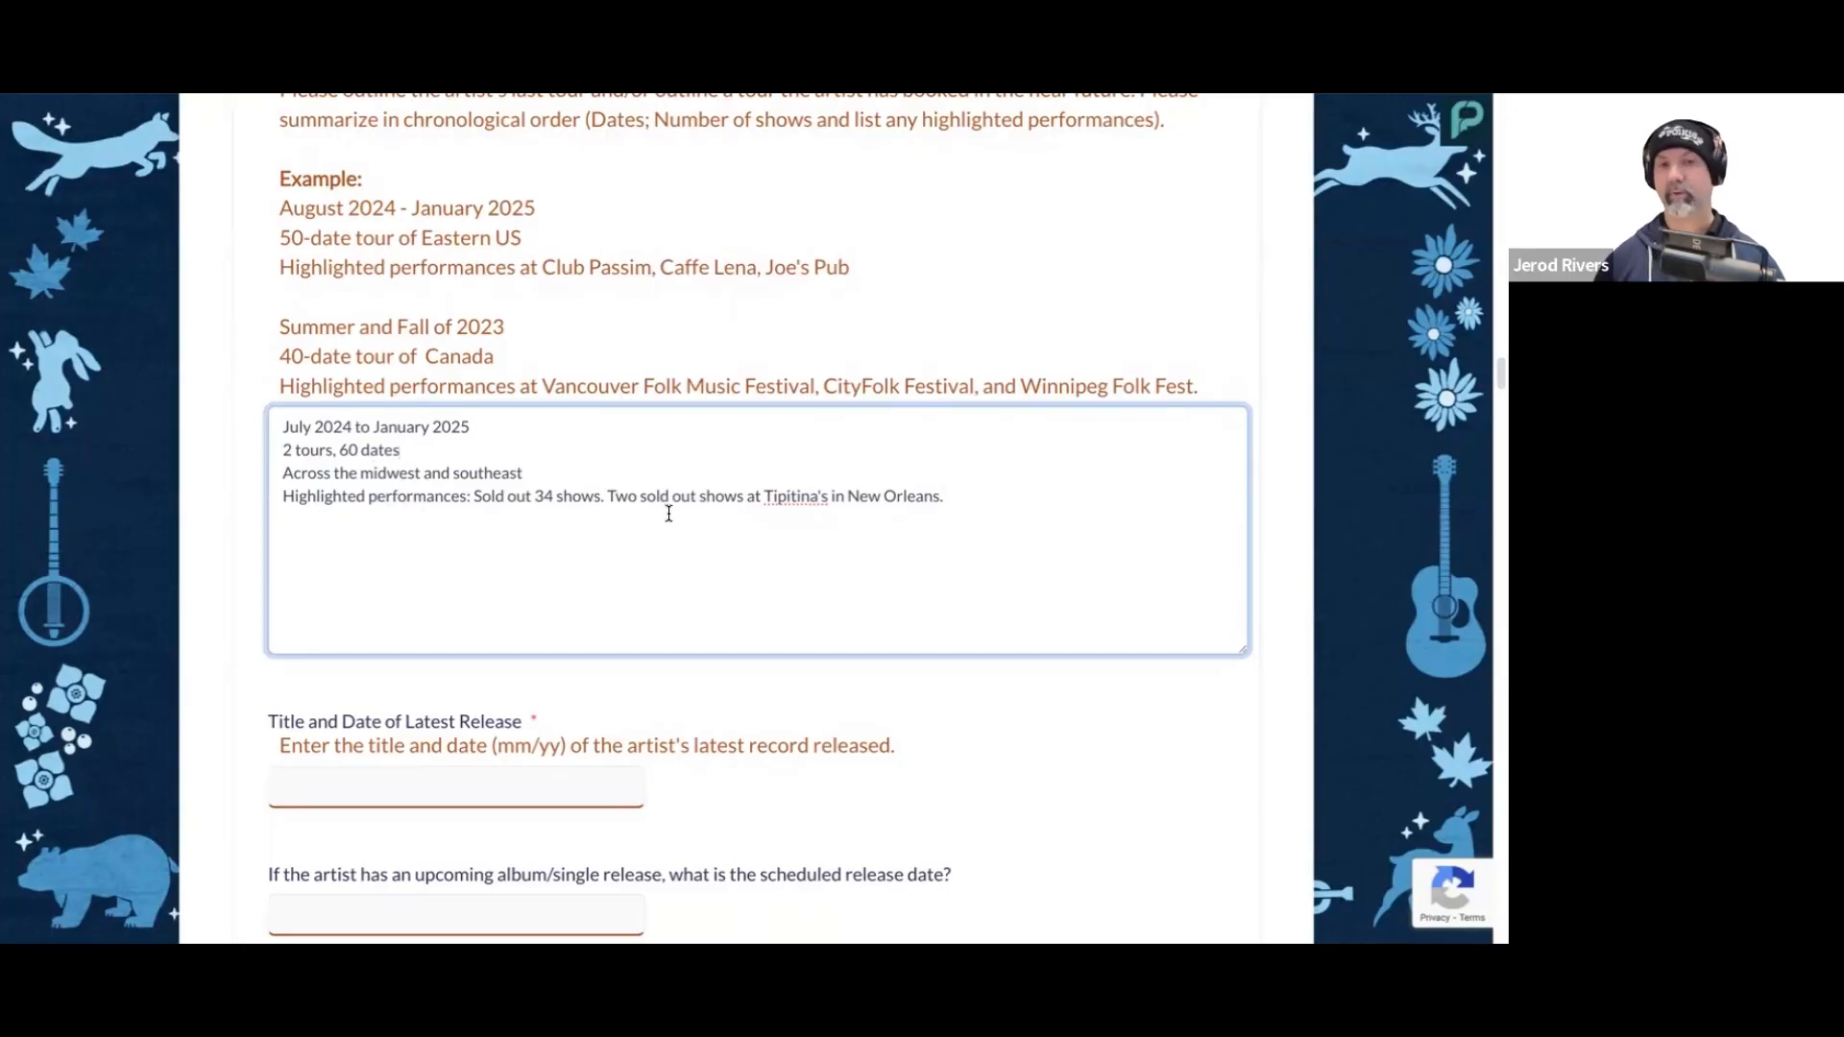
pyautogui.moveTo(944, 497); pyautogui.dragTo(609, 498)
pyautogui.click(943, 517)
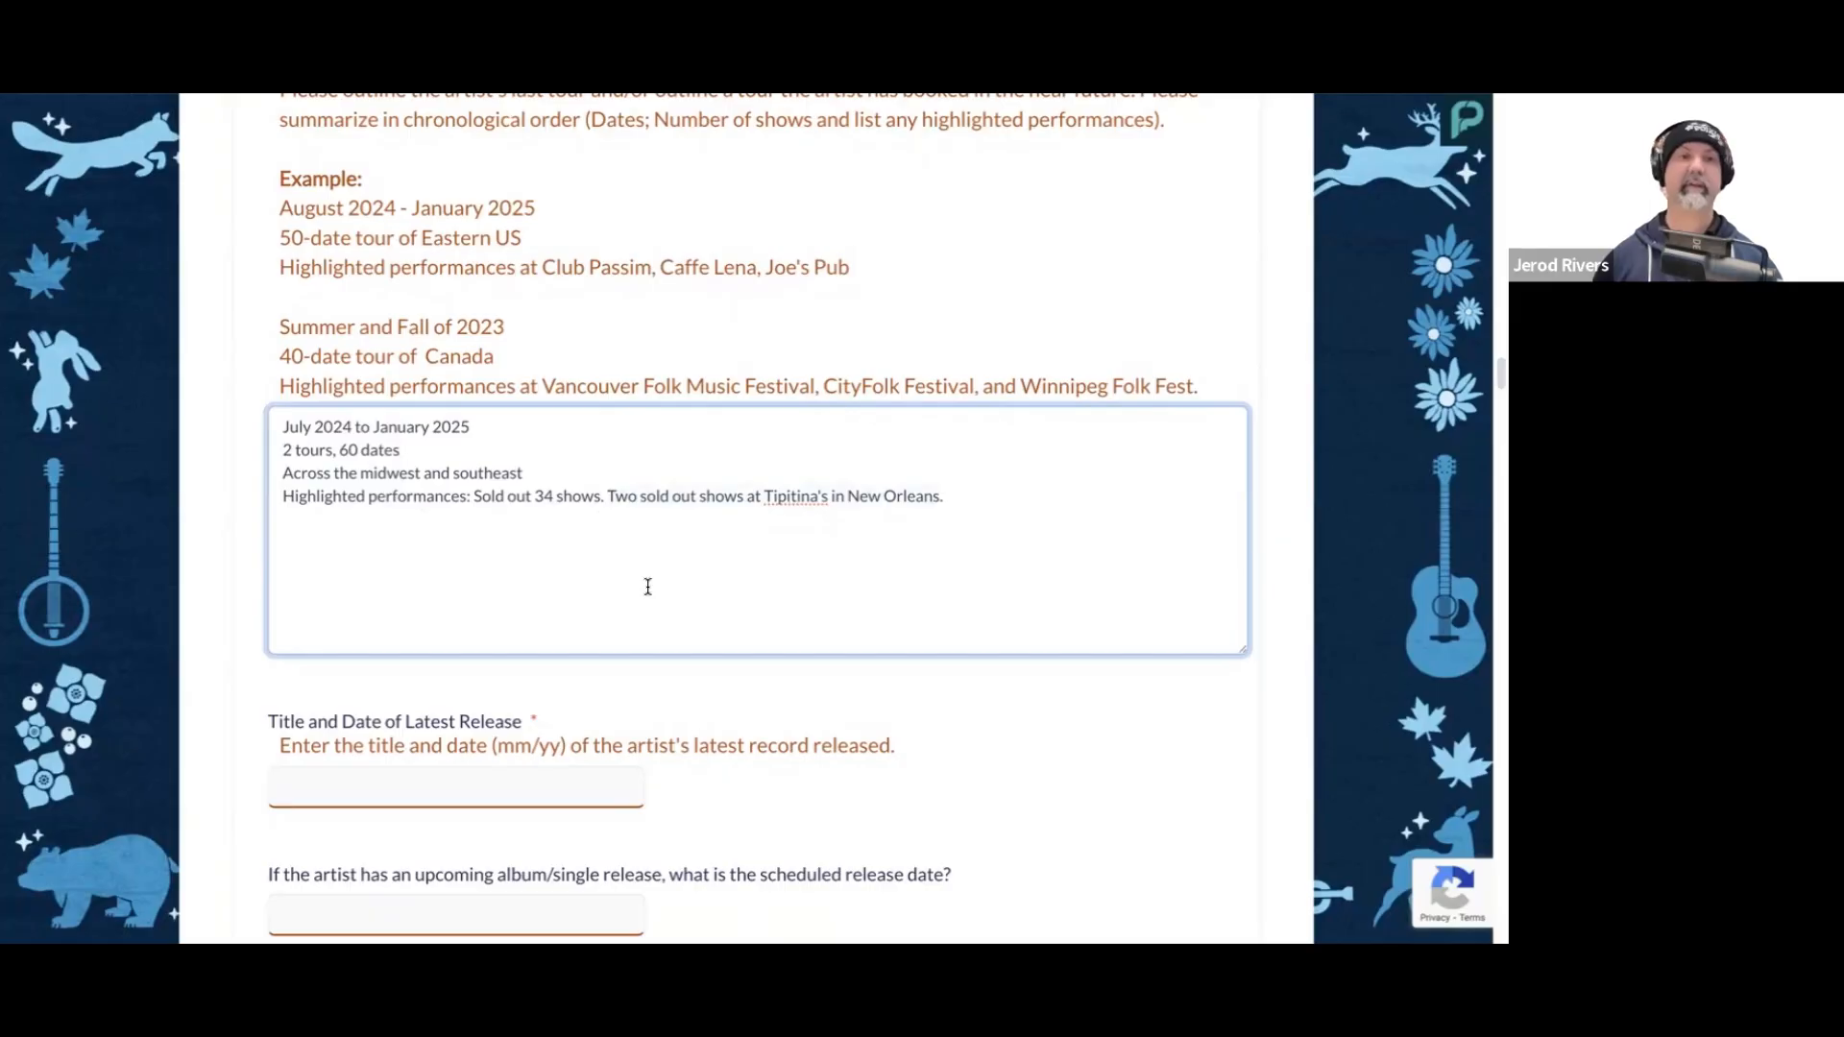
pyautogui.scroll(-1, 650, 585)
pyautogui.scroll(-1, 650, 585)
pyautogui.click(966, 660)
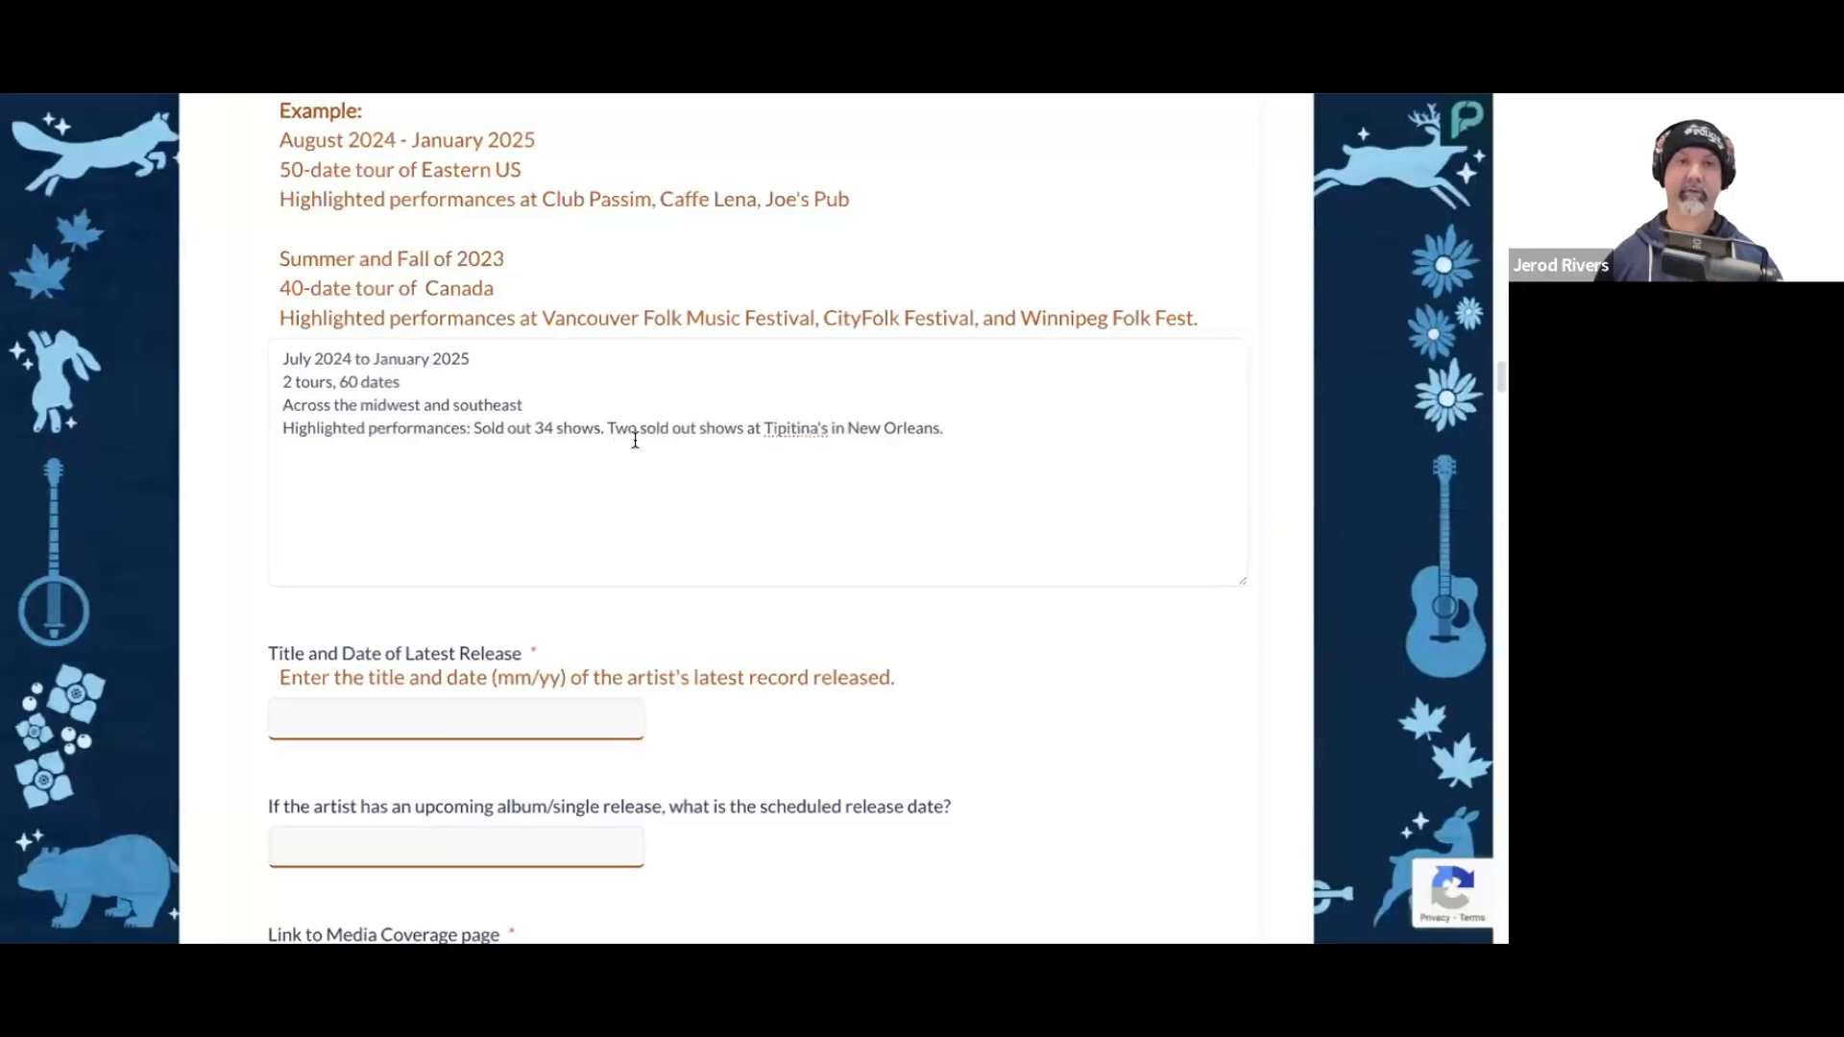
# Step: Enter Tubthumpin 04/2024 as the title and date of the latest release
pyautogui.scroll(-2, 629, 442)
pyautogui.scroll(-4, 629, 442)
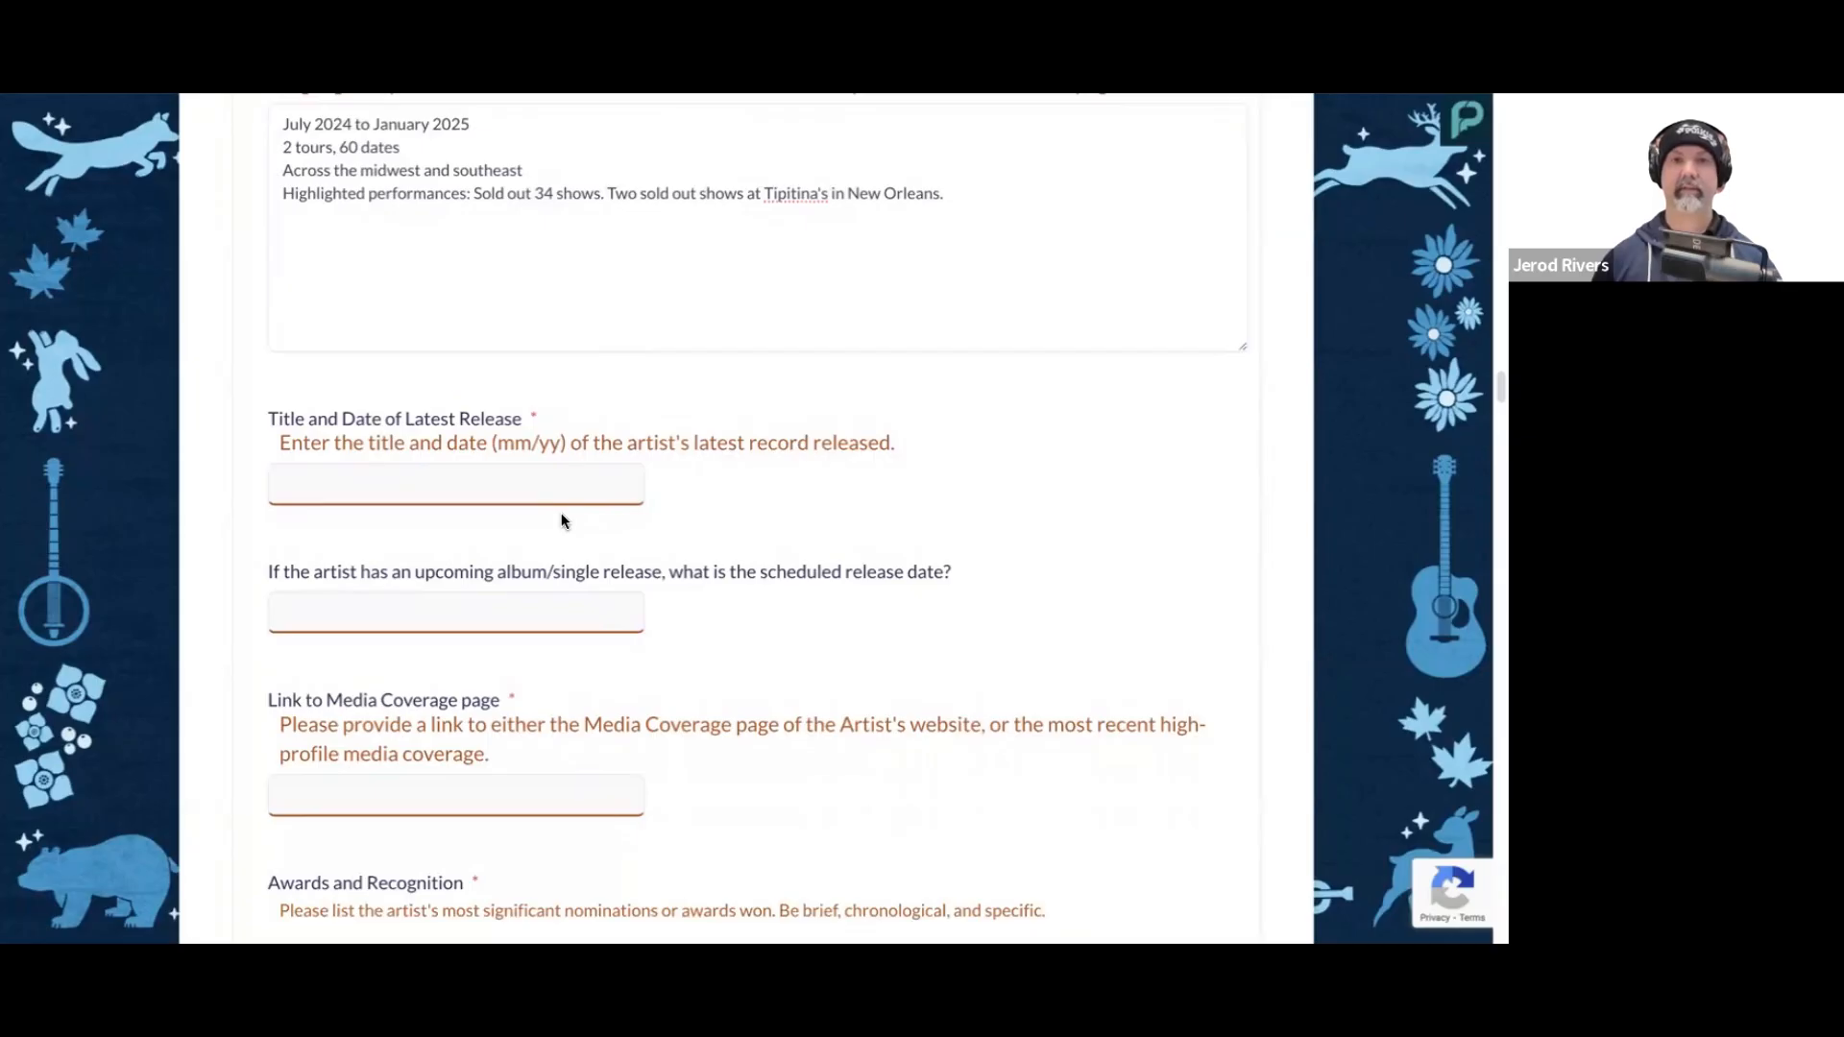
pyautogui.click(497, 483)
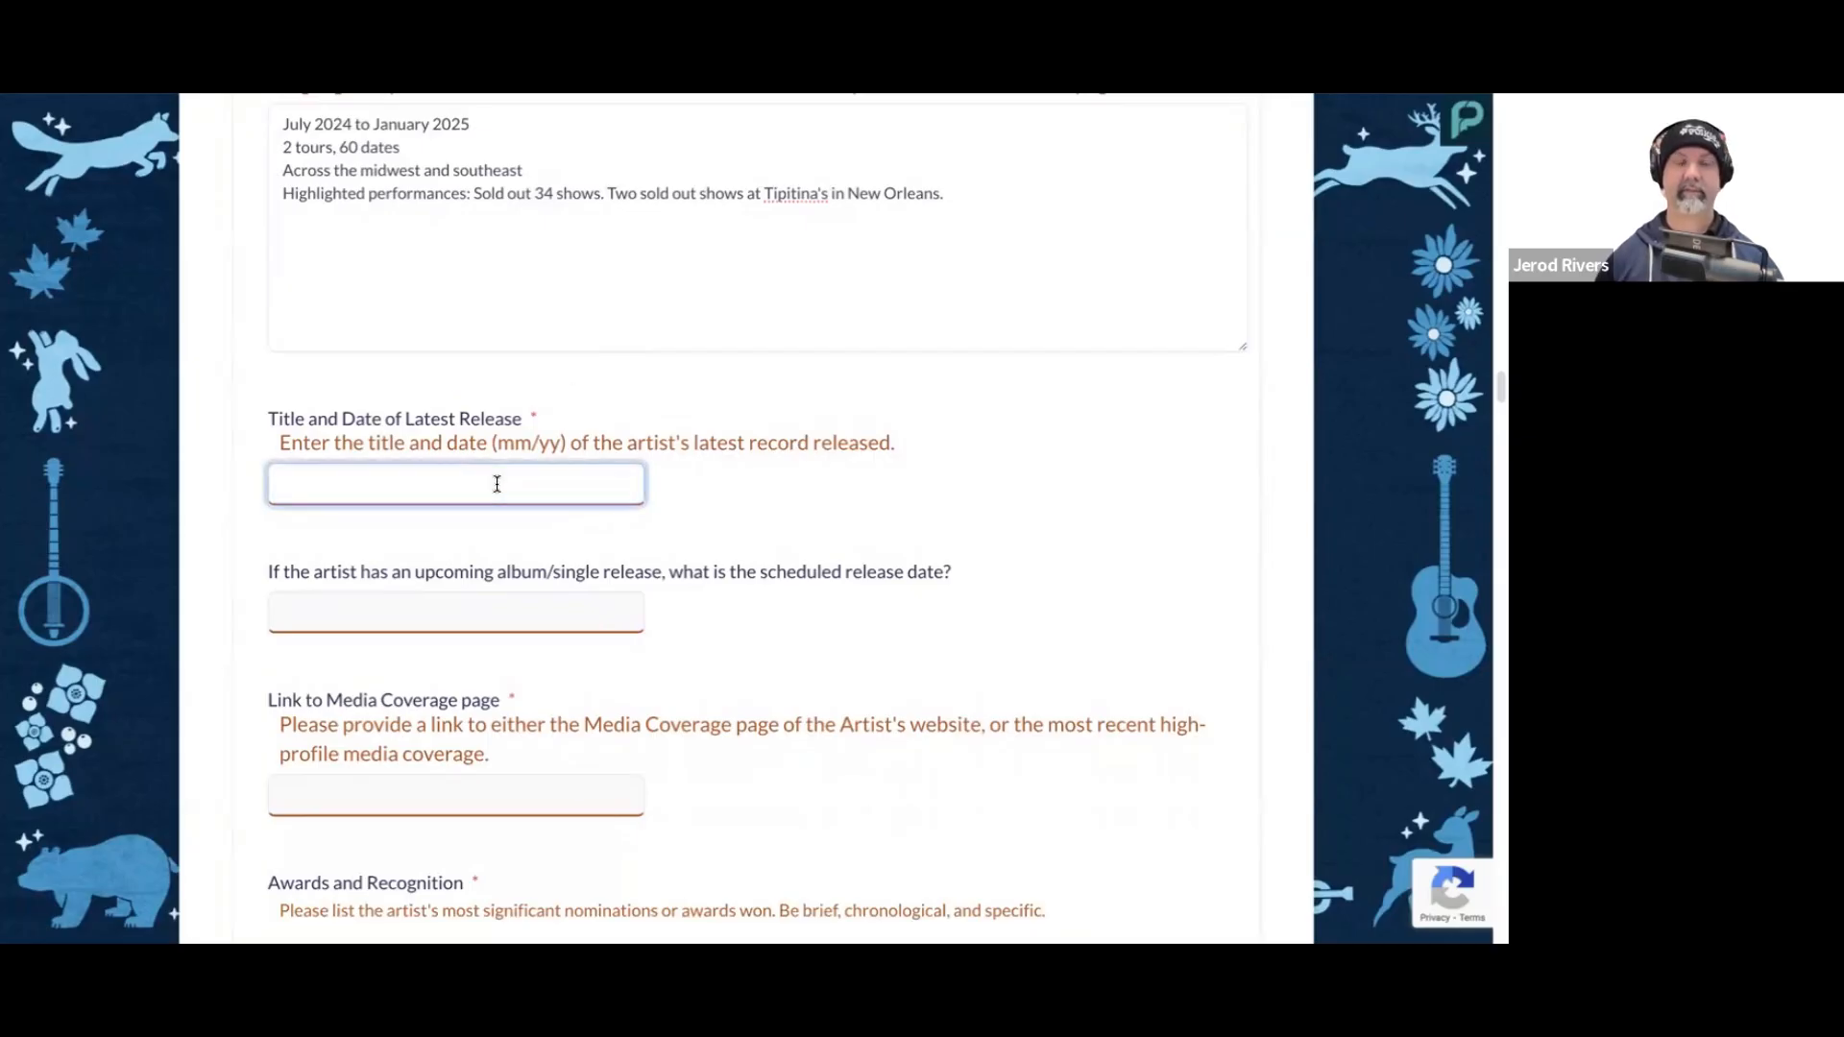
pyautogui.write('Tub')
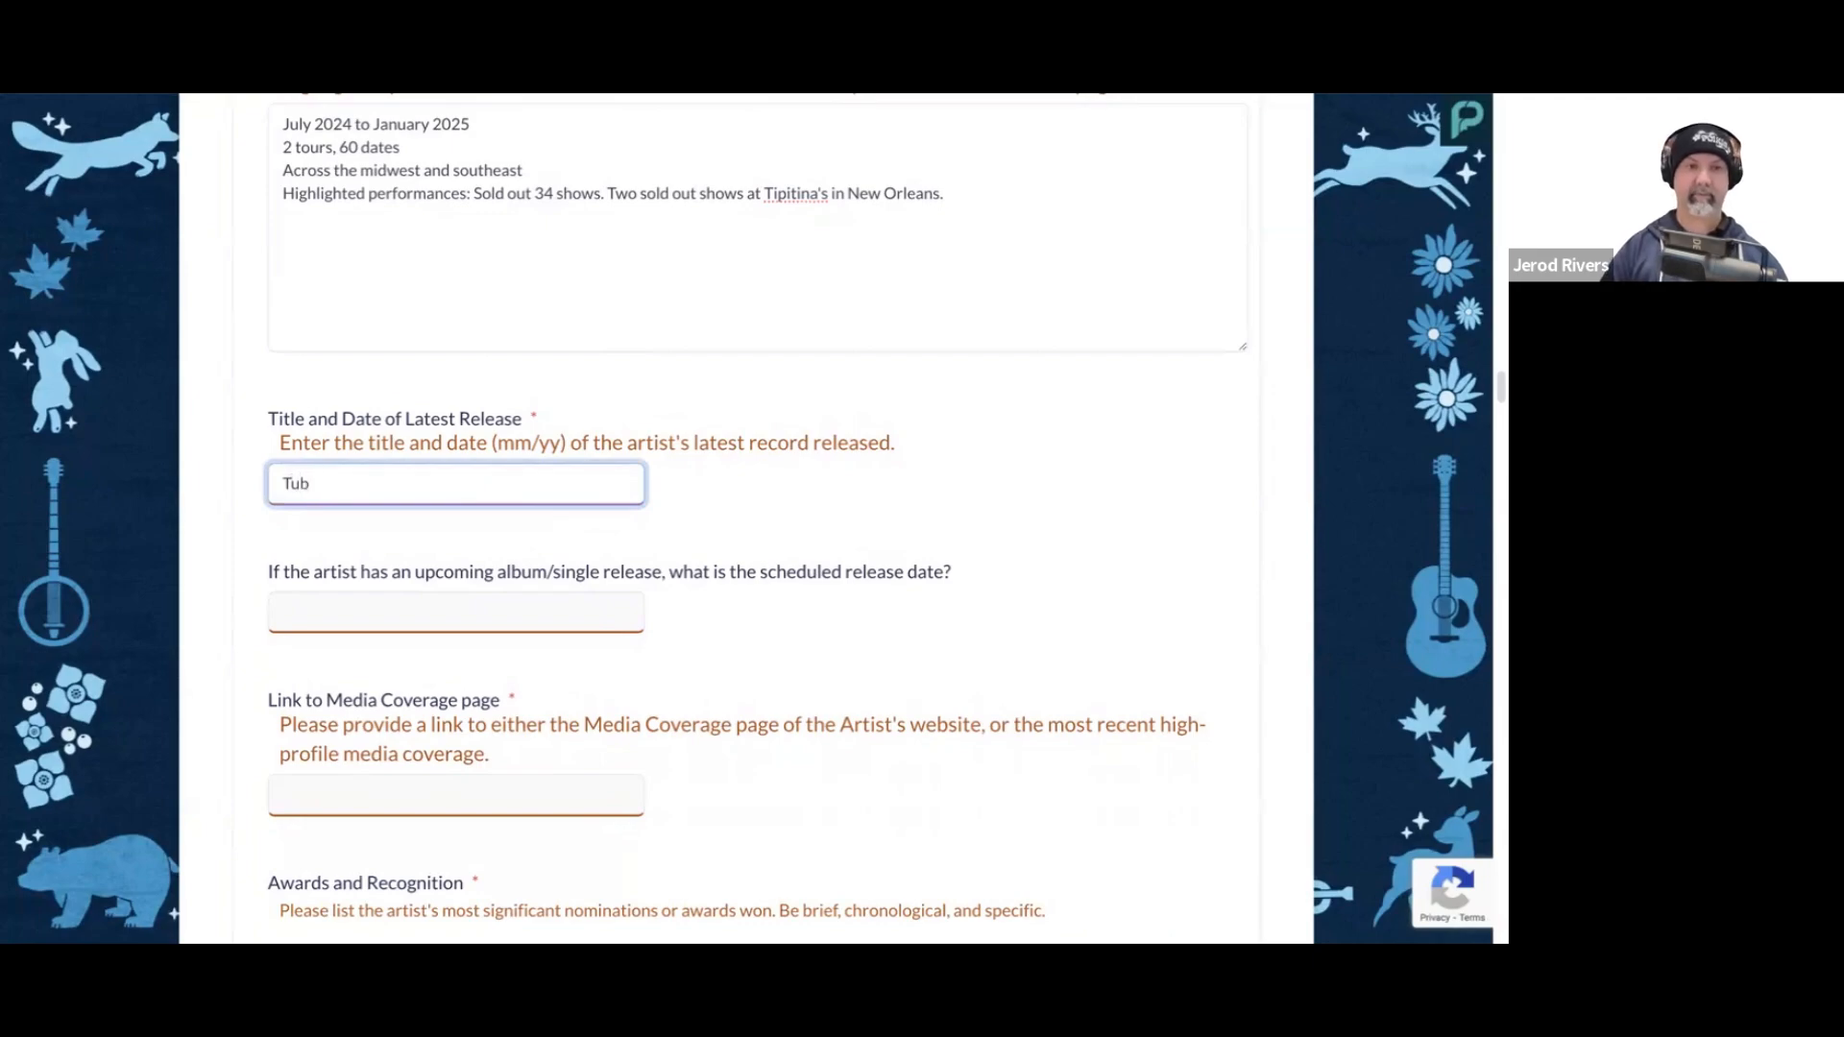
pyautogui.write('thumpin 04/2024')
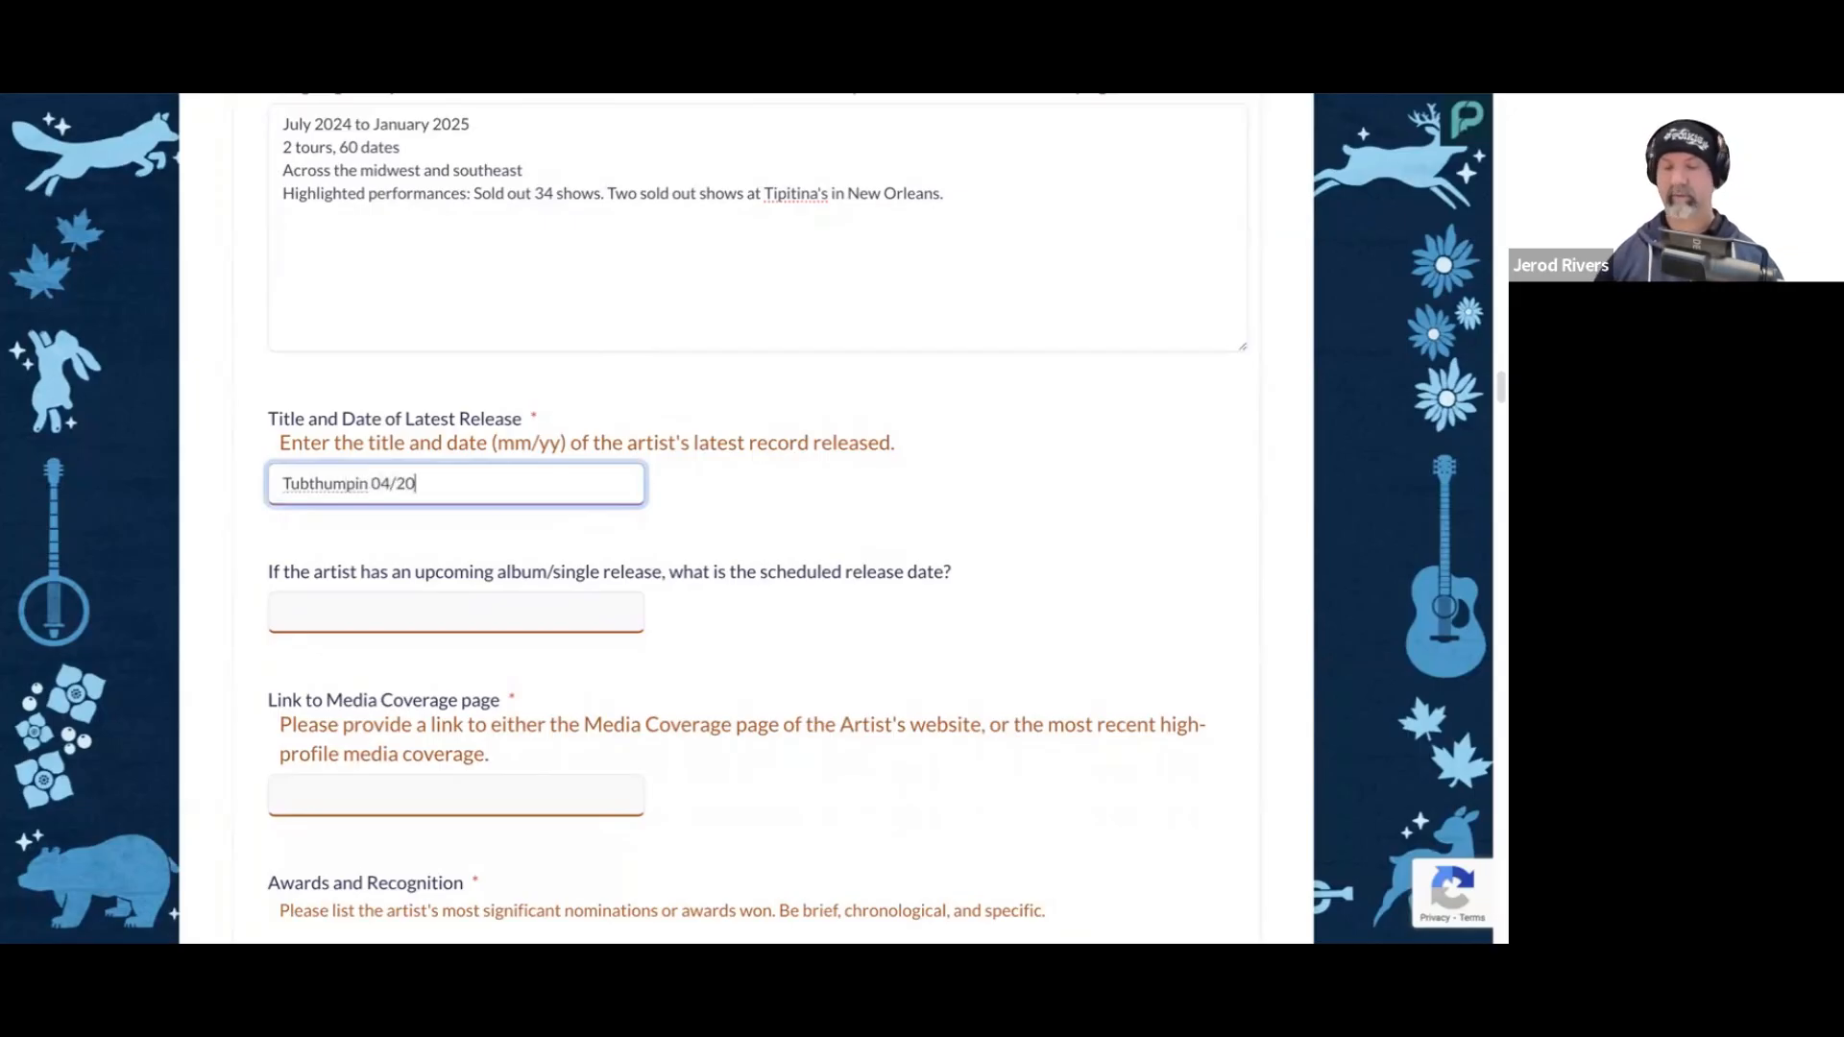
pyautogui.click(757, 536)
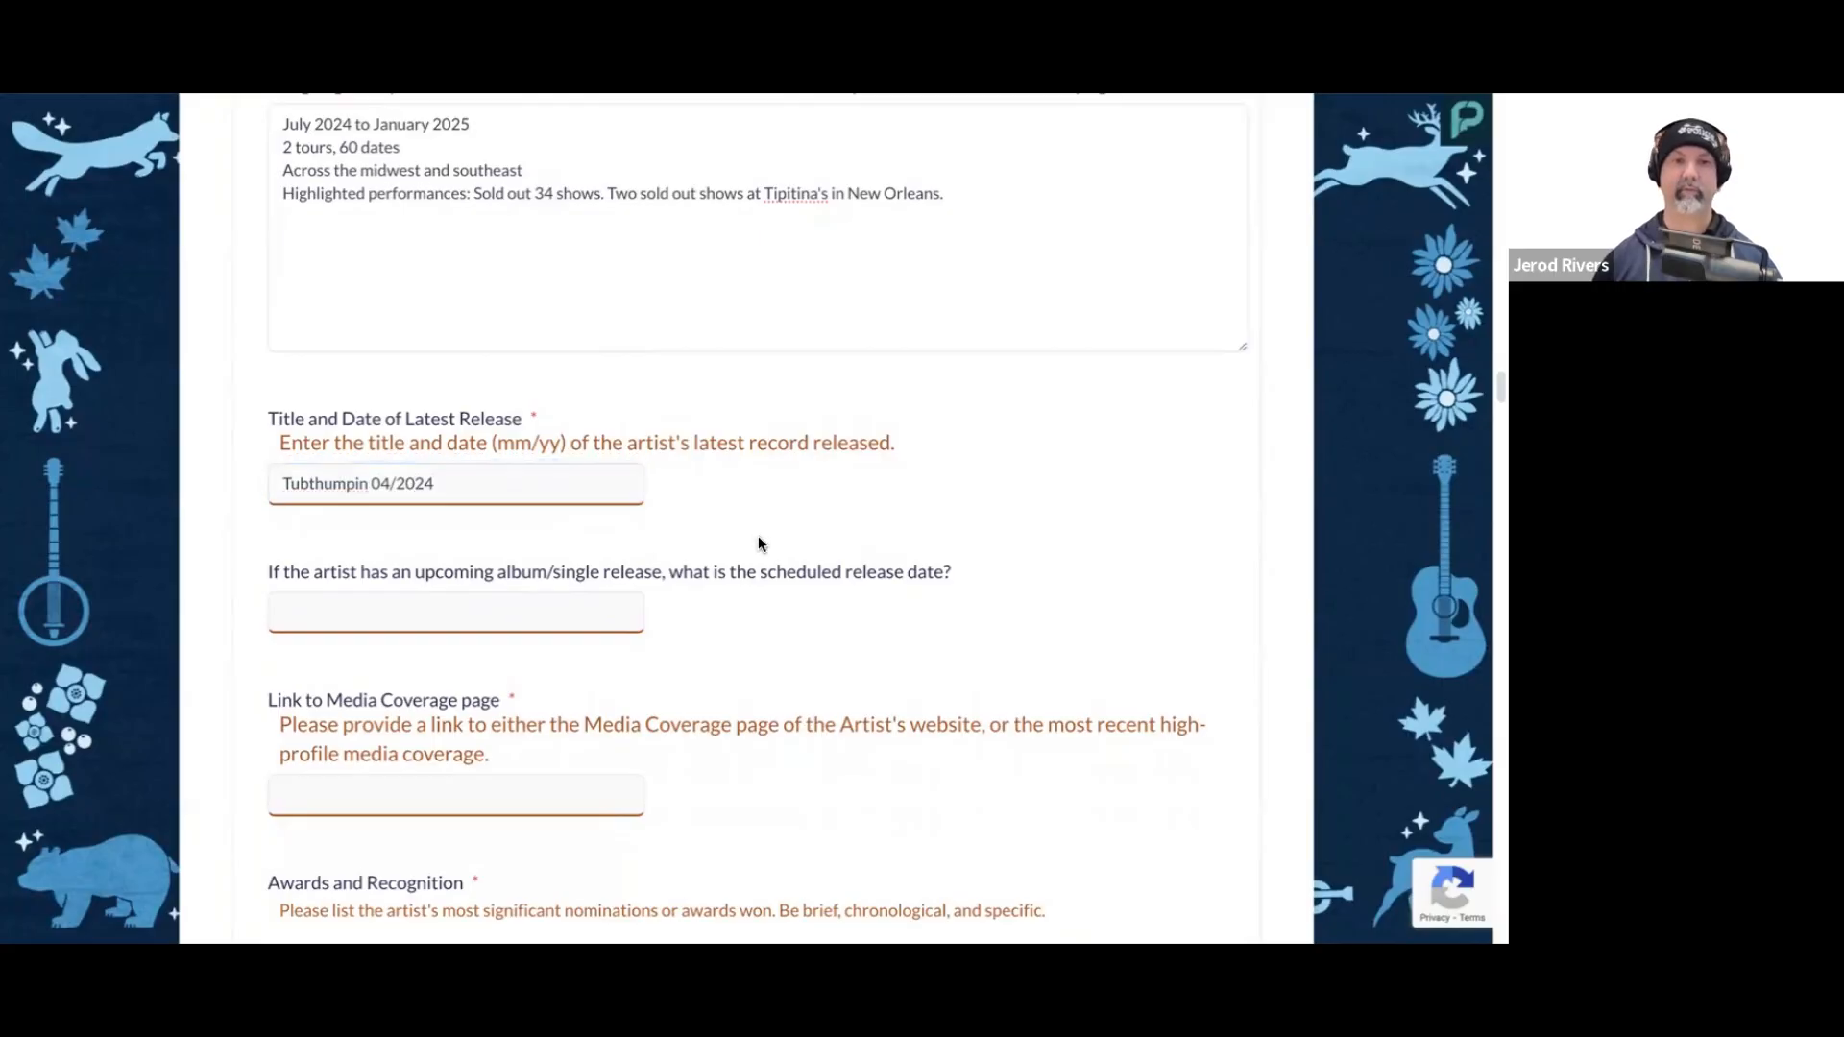
# Step: Enter Happy Days 07/2025 as the upcoming album or single release and its scheduled date
pyautogui.scroll(-1, 758, 540)
pyautogui.click(599, 568)
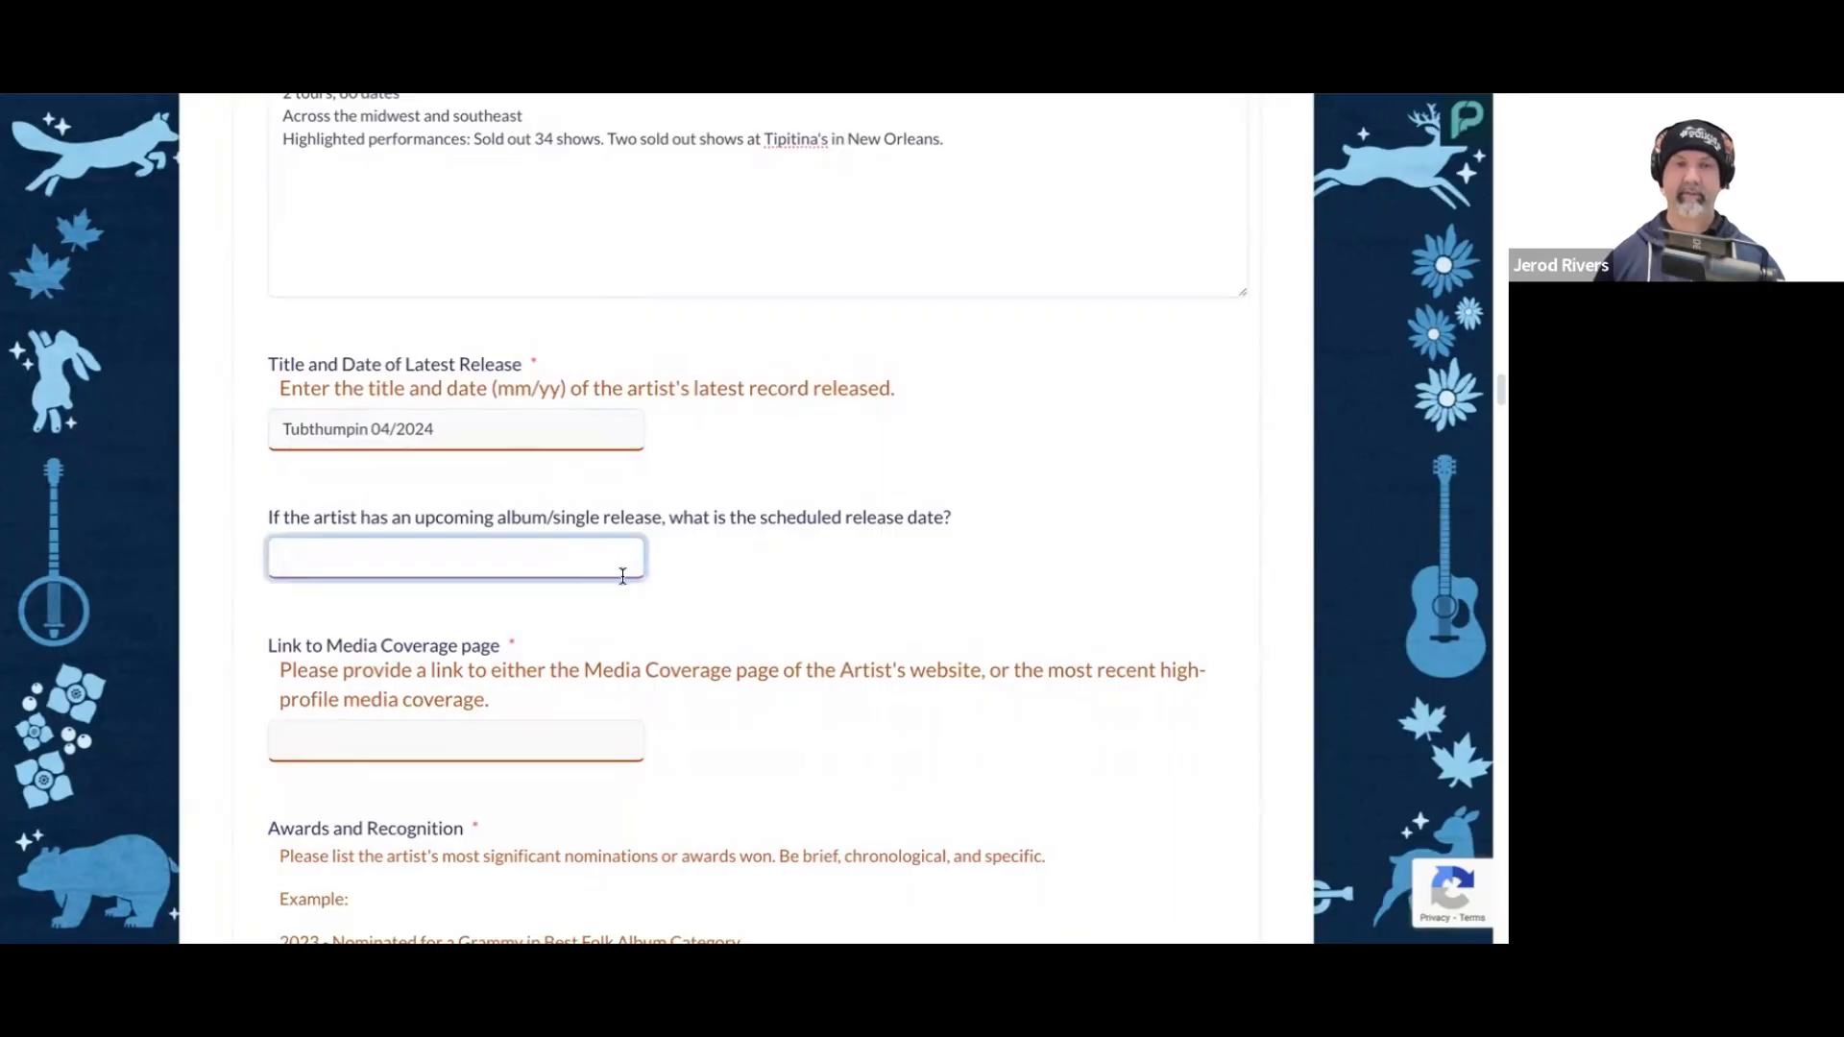
pyautogui.write('Happy Days')
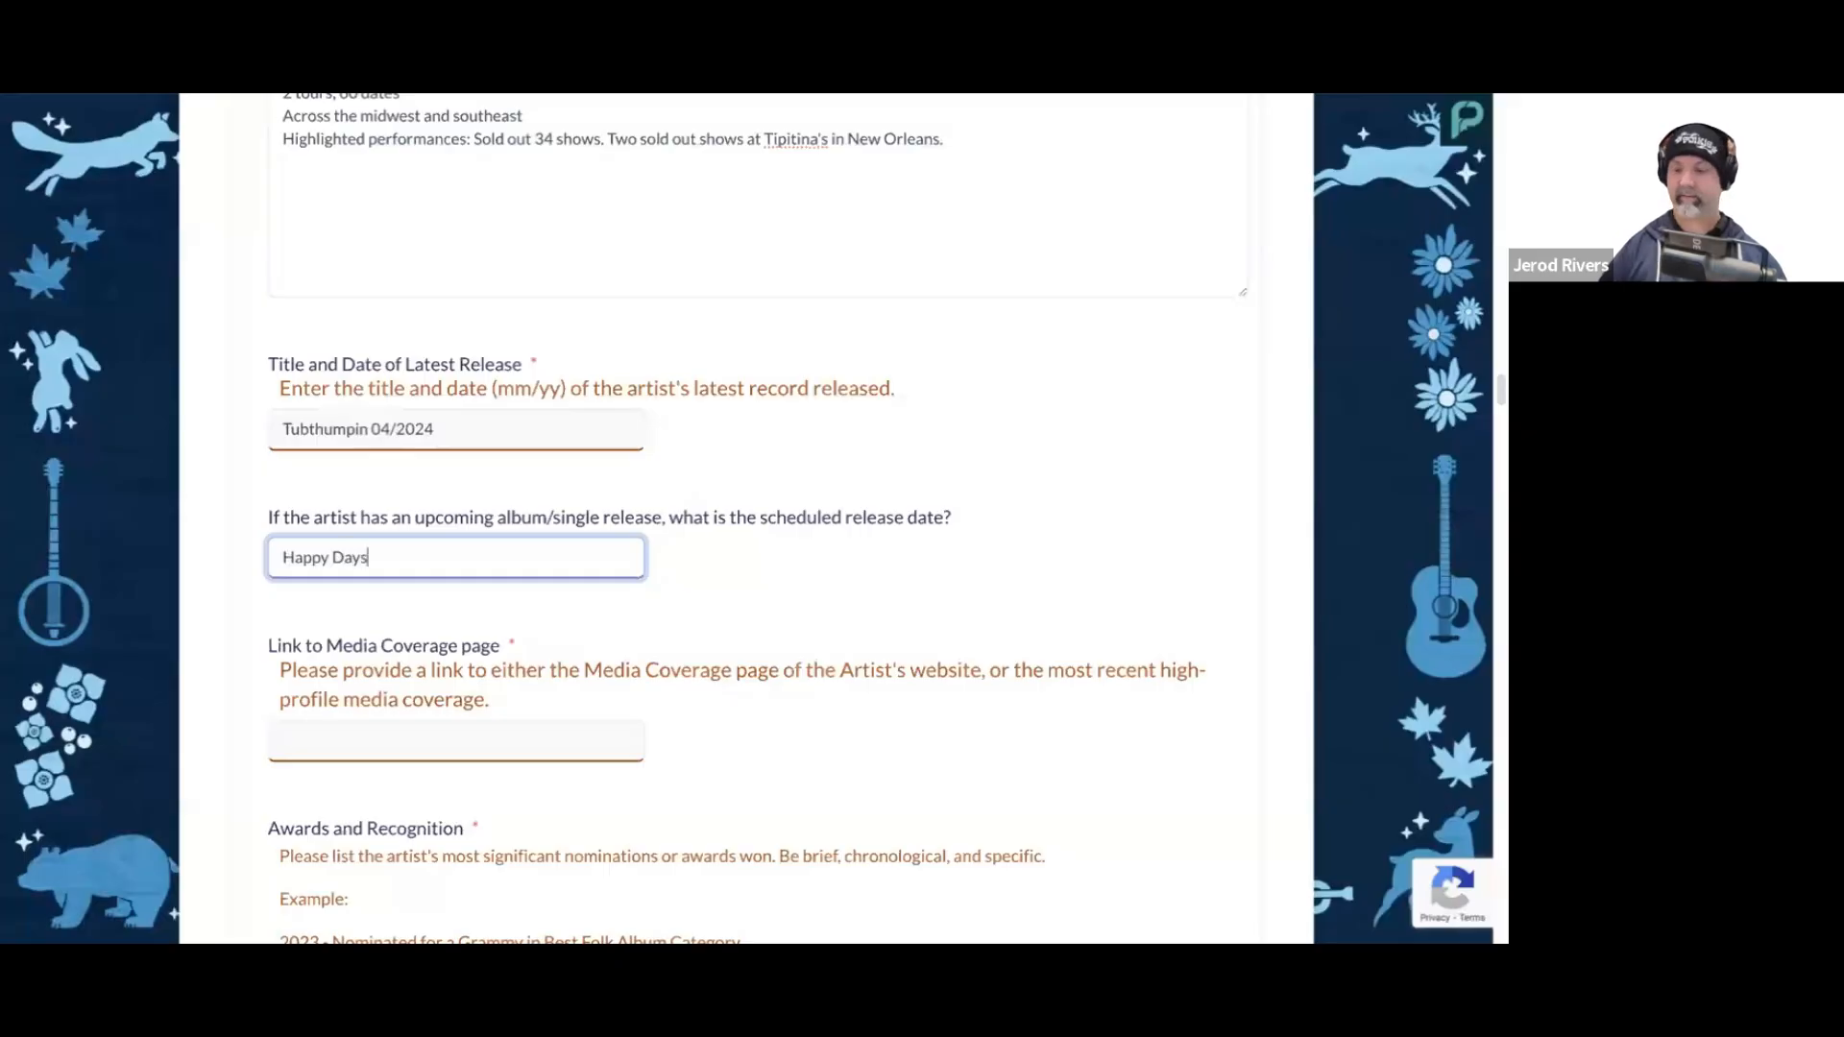
pyautogui.write(' 07/2025')
pyautogui.click(764, 572)
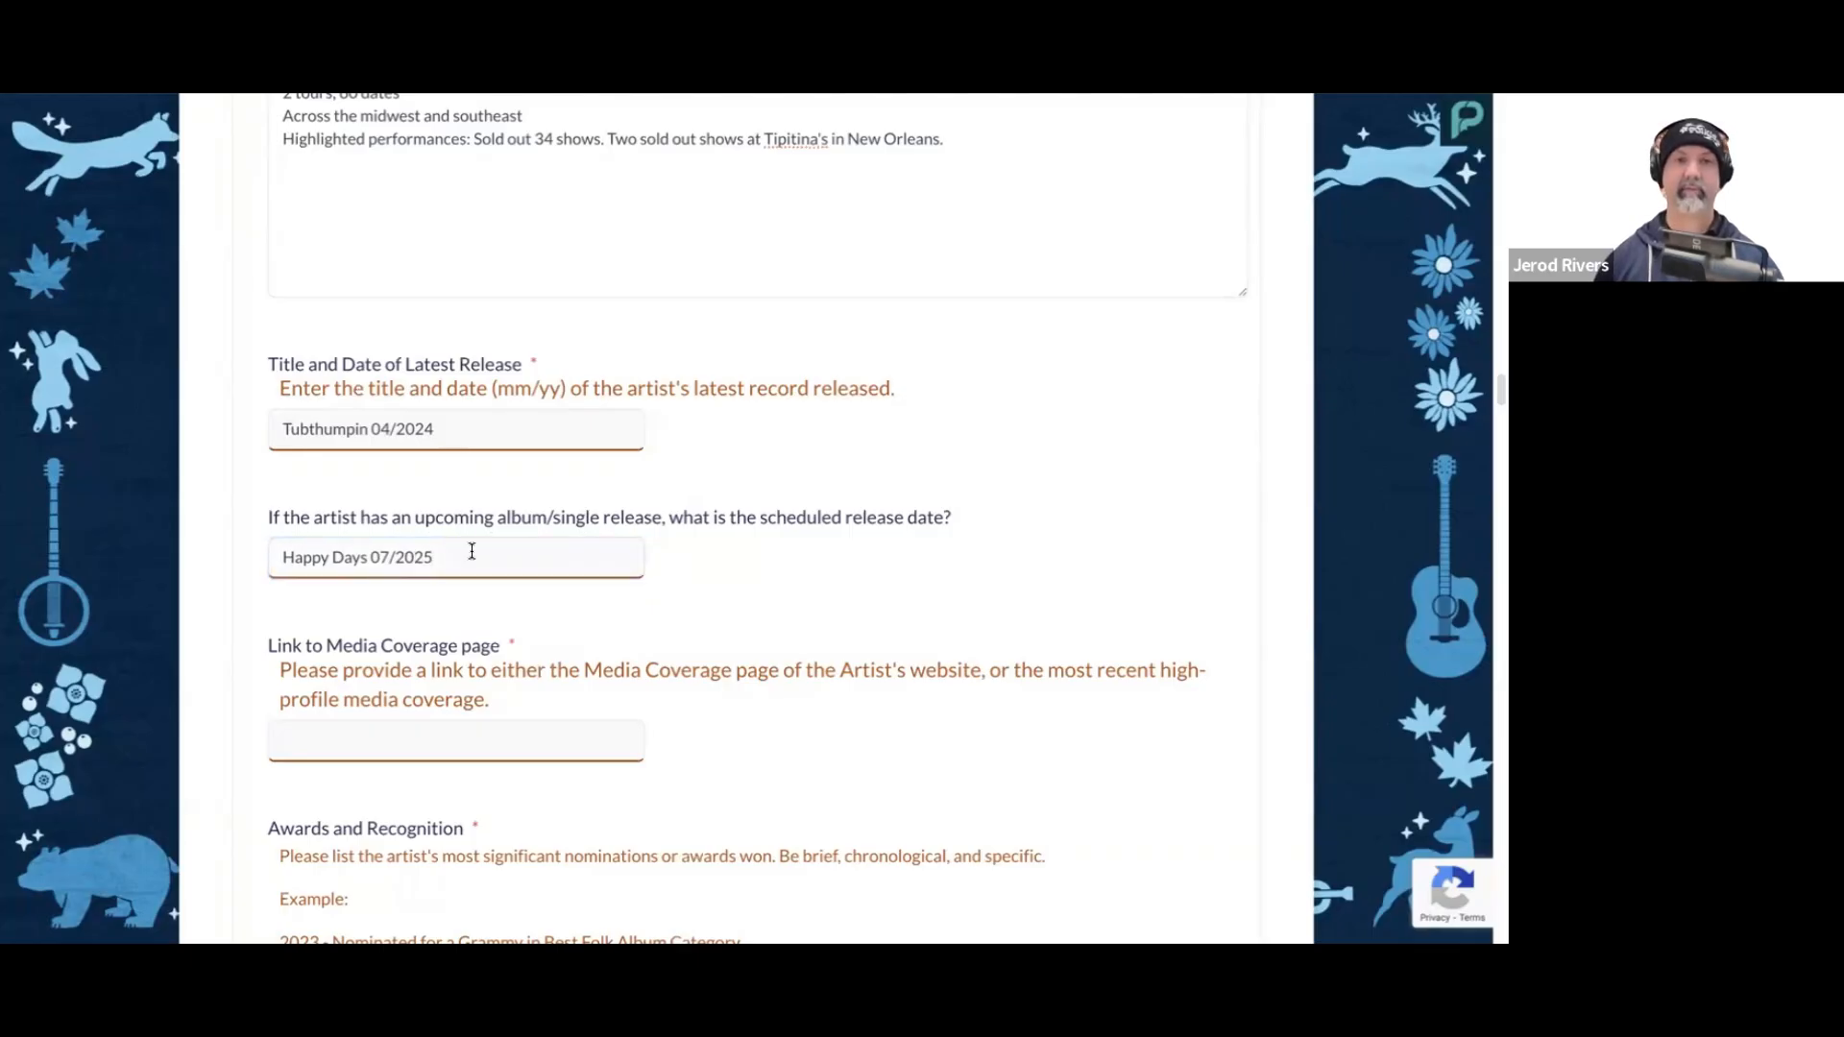
pyautogui.scroll(-2, 656, 555)
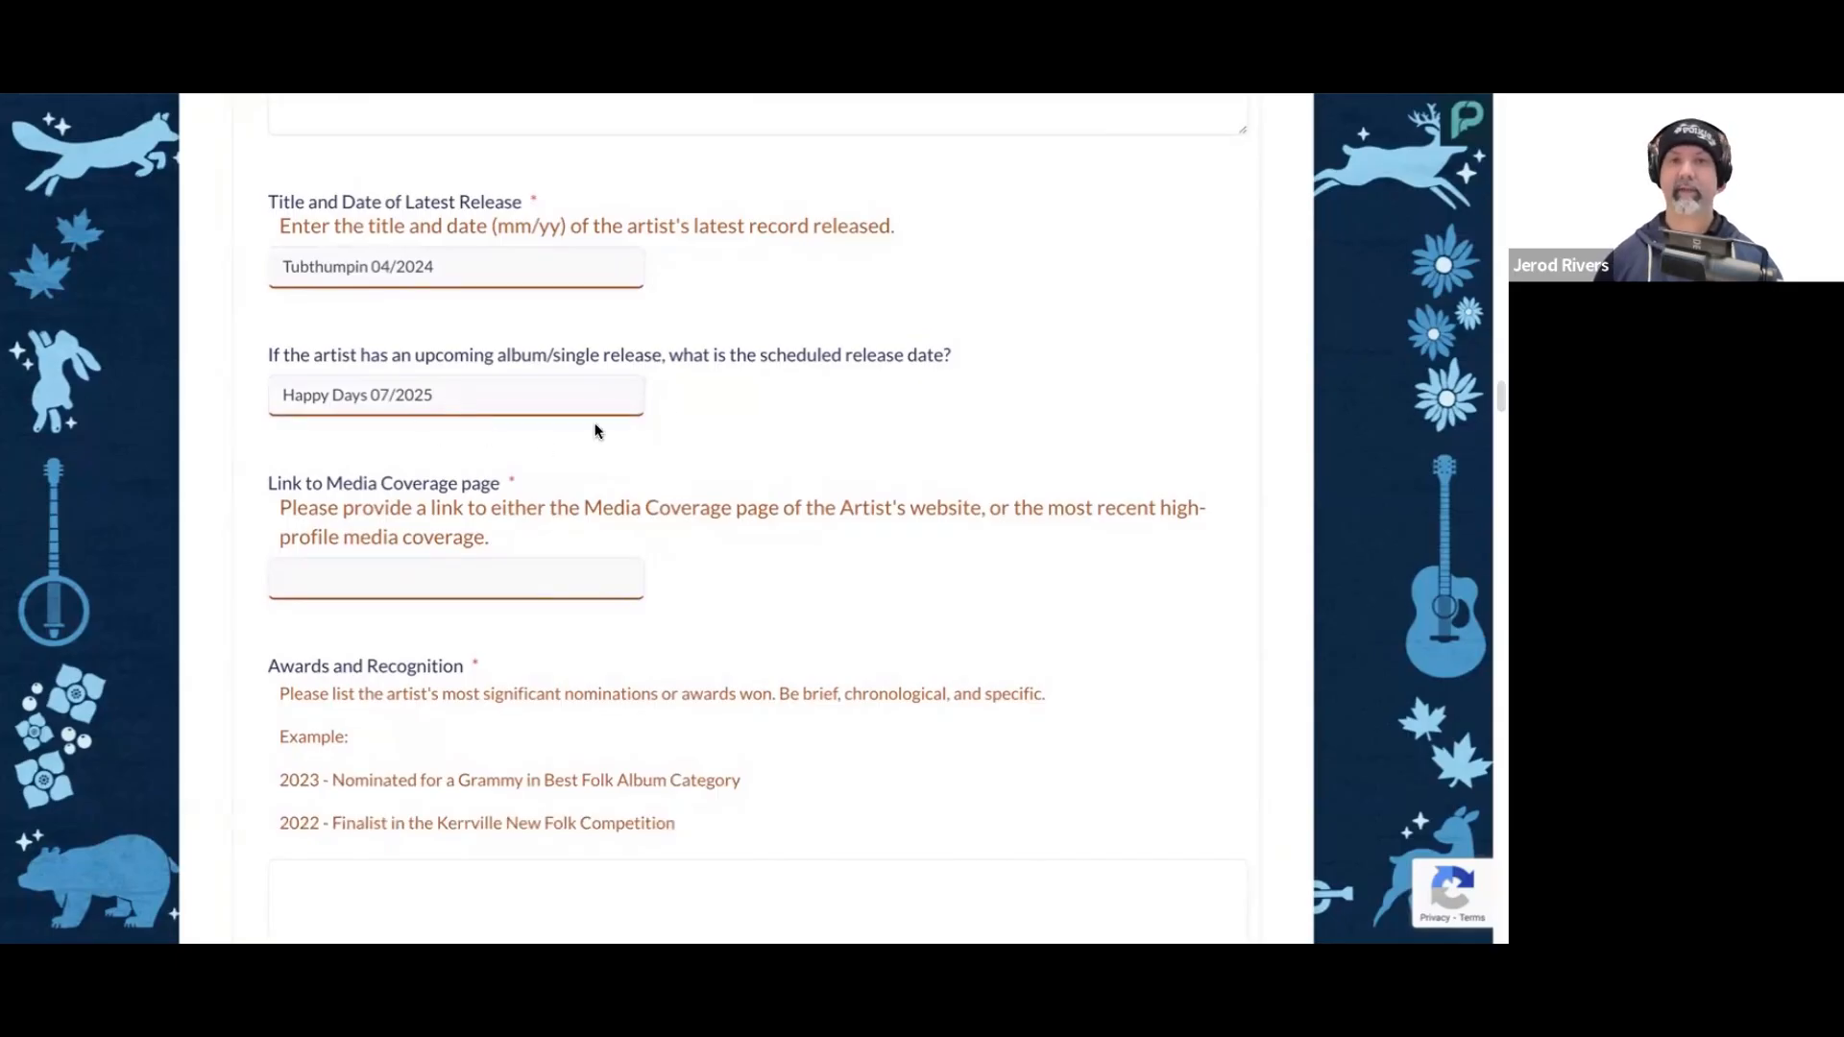
pyautogui.scroll(-1, 717, 404)
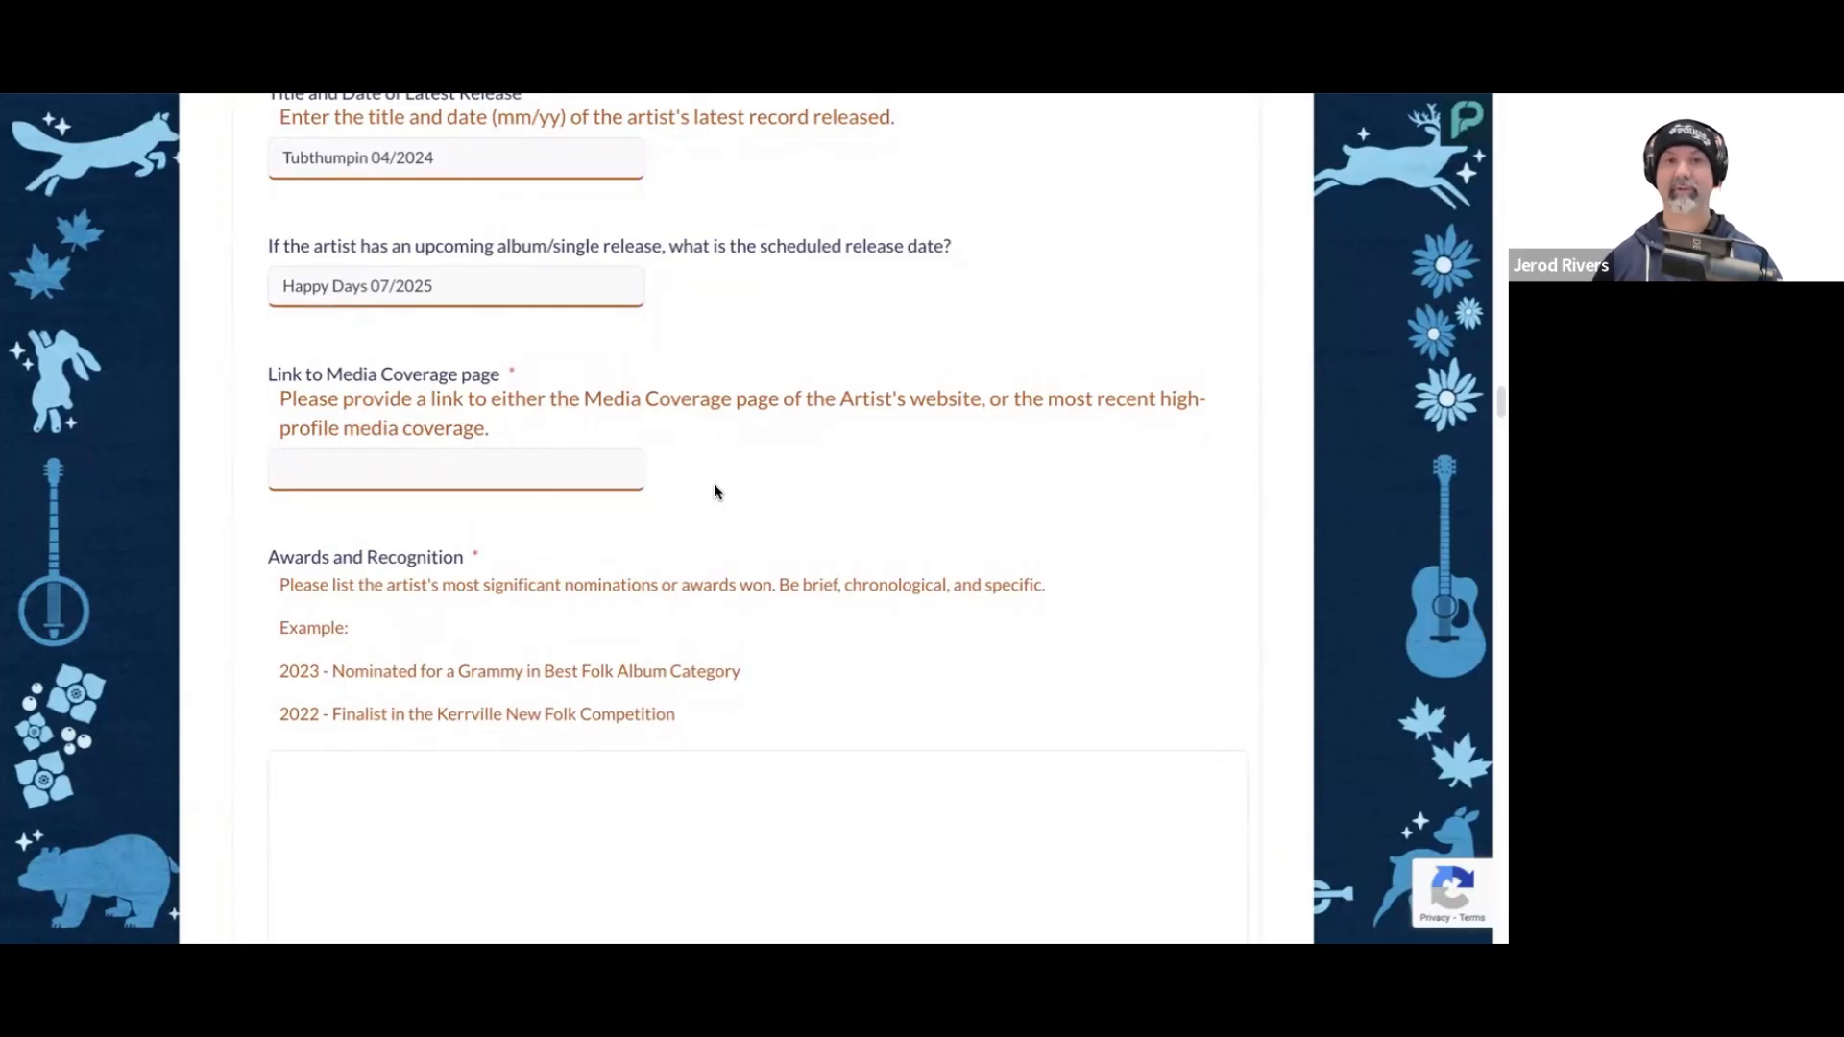
pyautogui.click(585, 467)
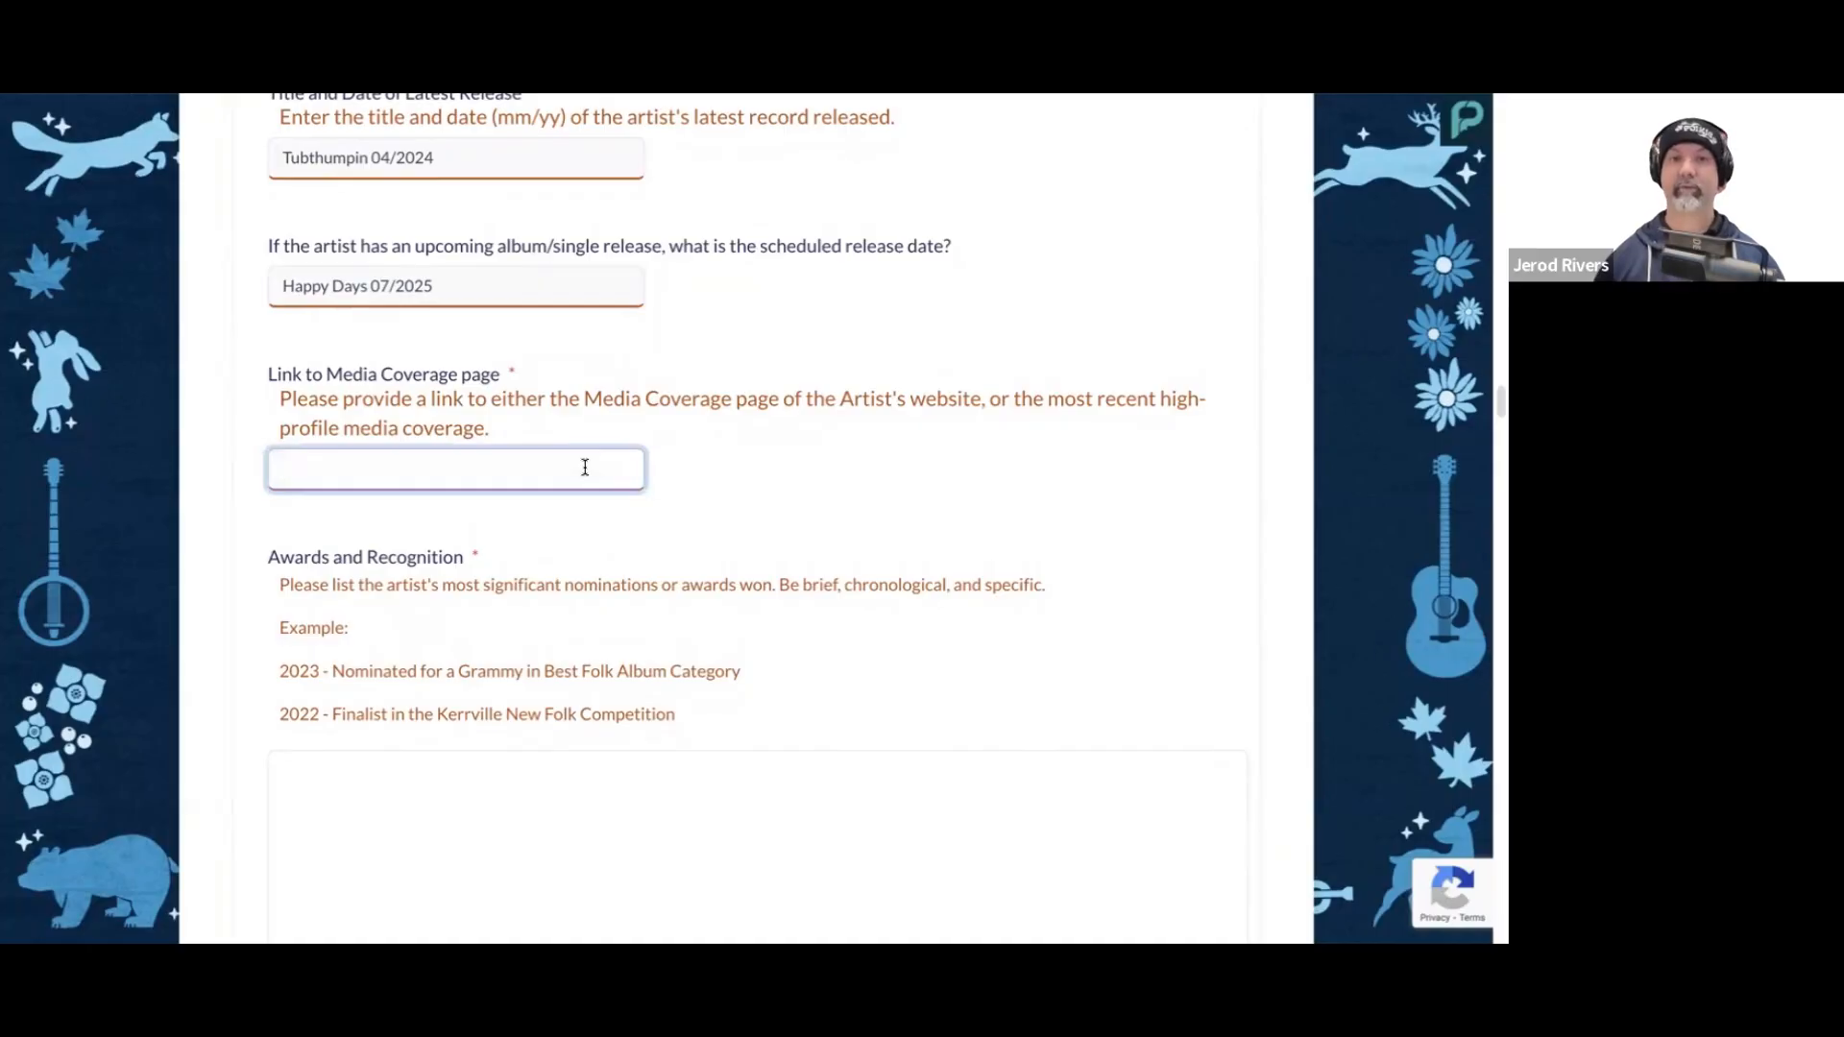
pyautogui.write('https://riverjugband.com/media')
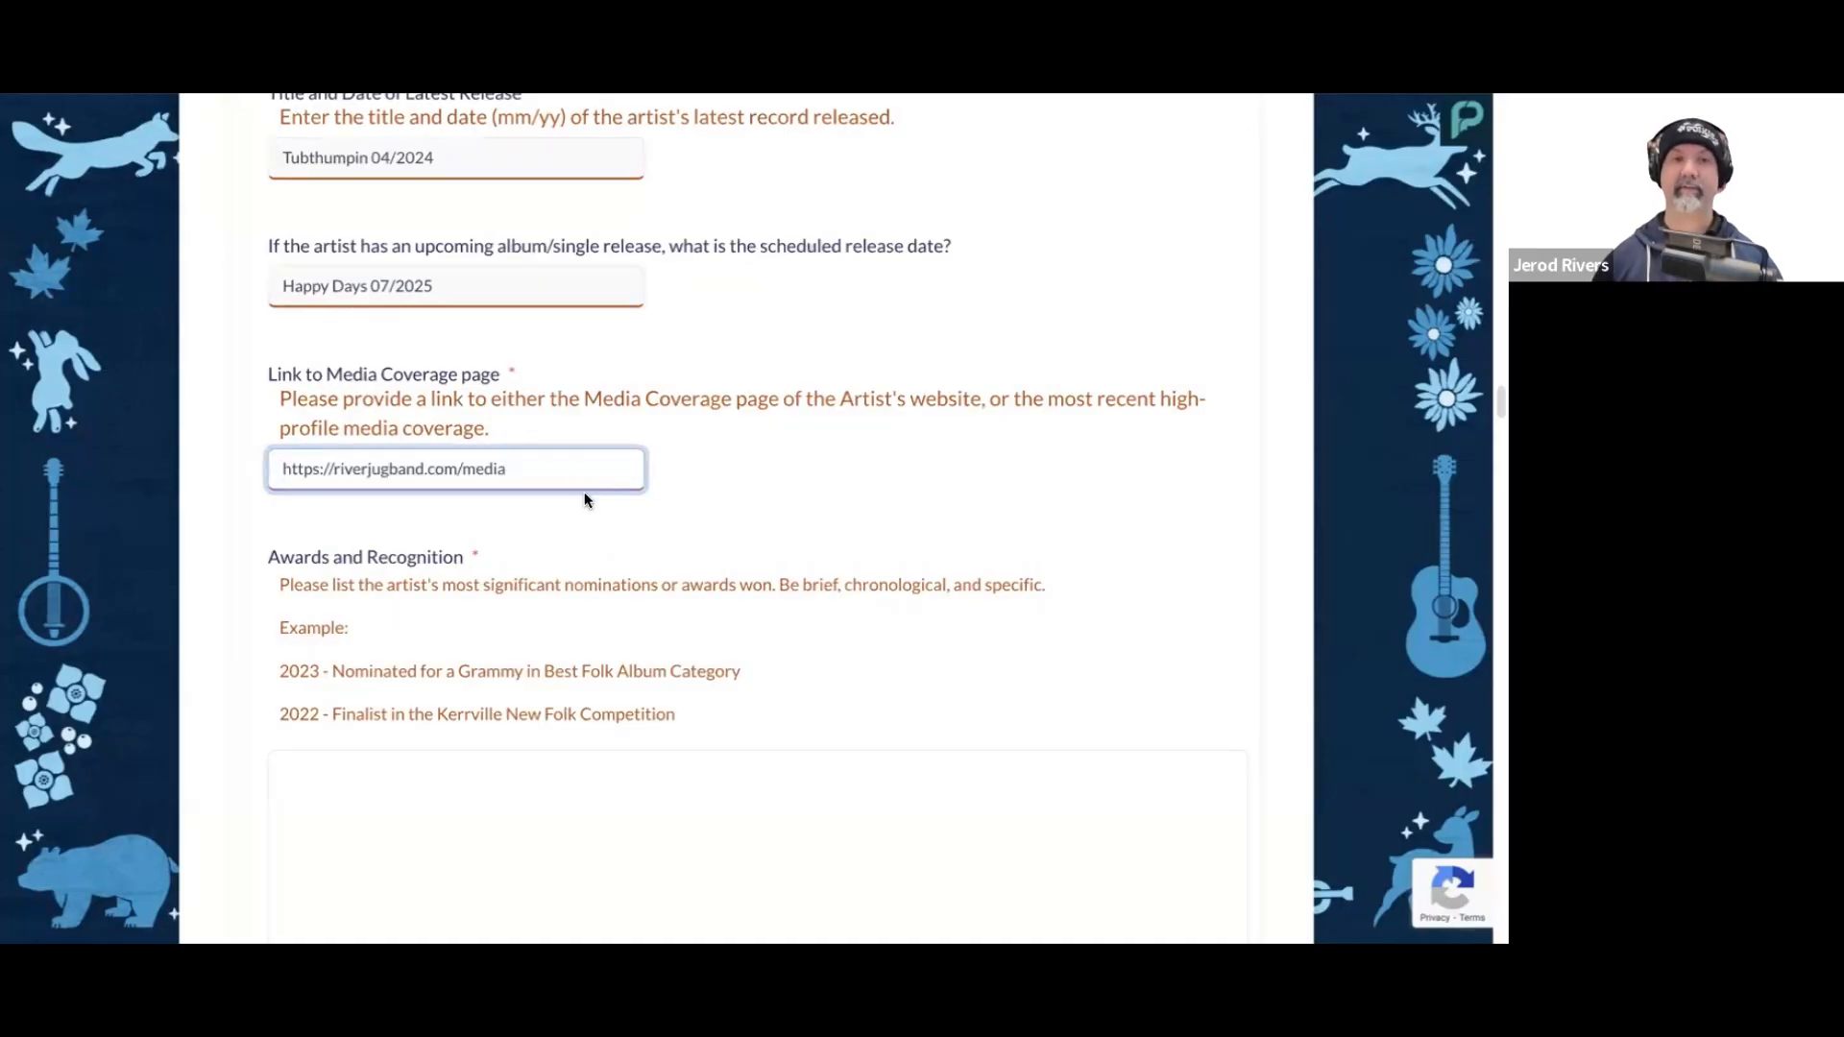
pyautogui.click(756, 475)
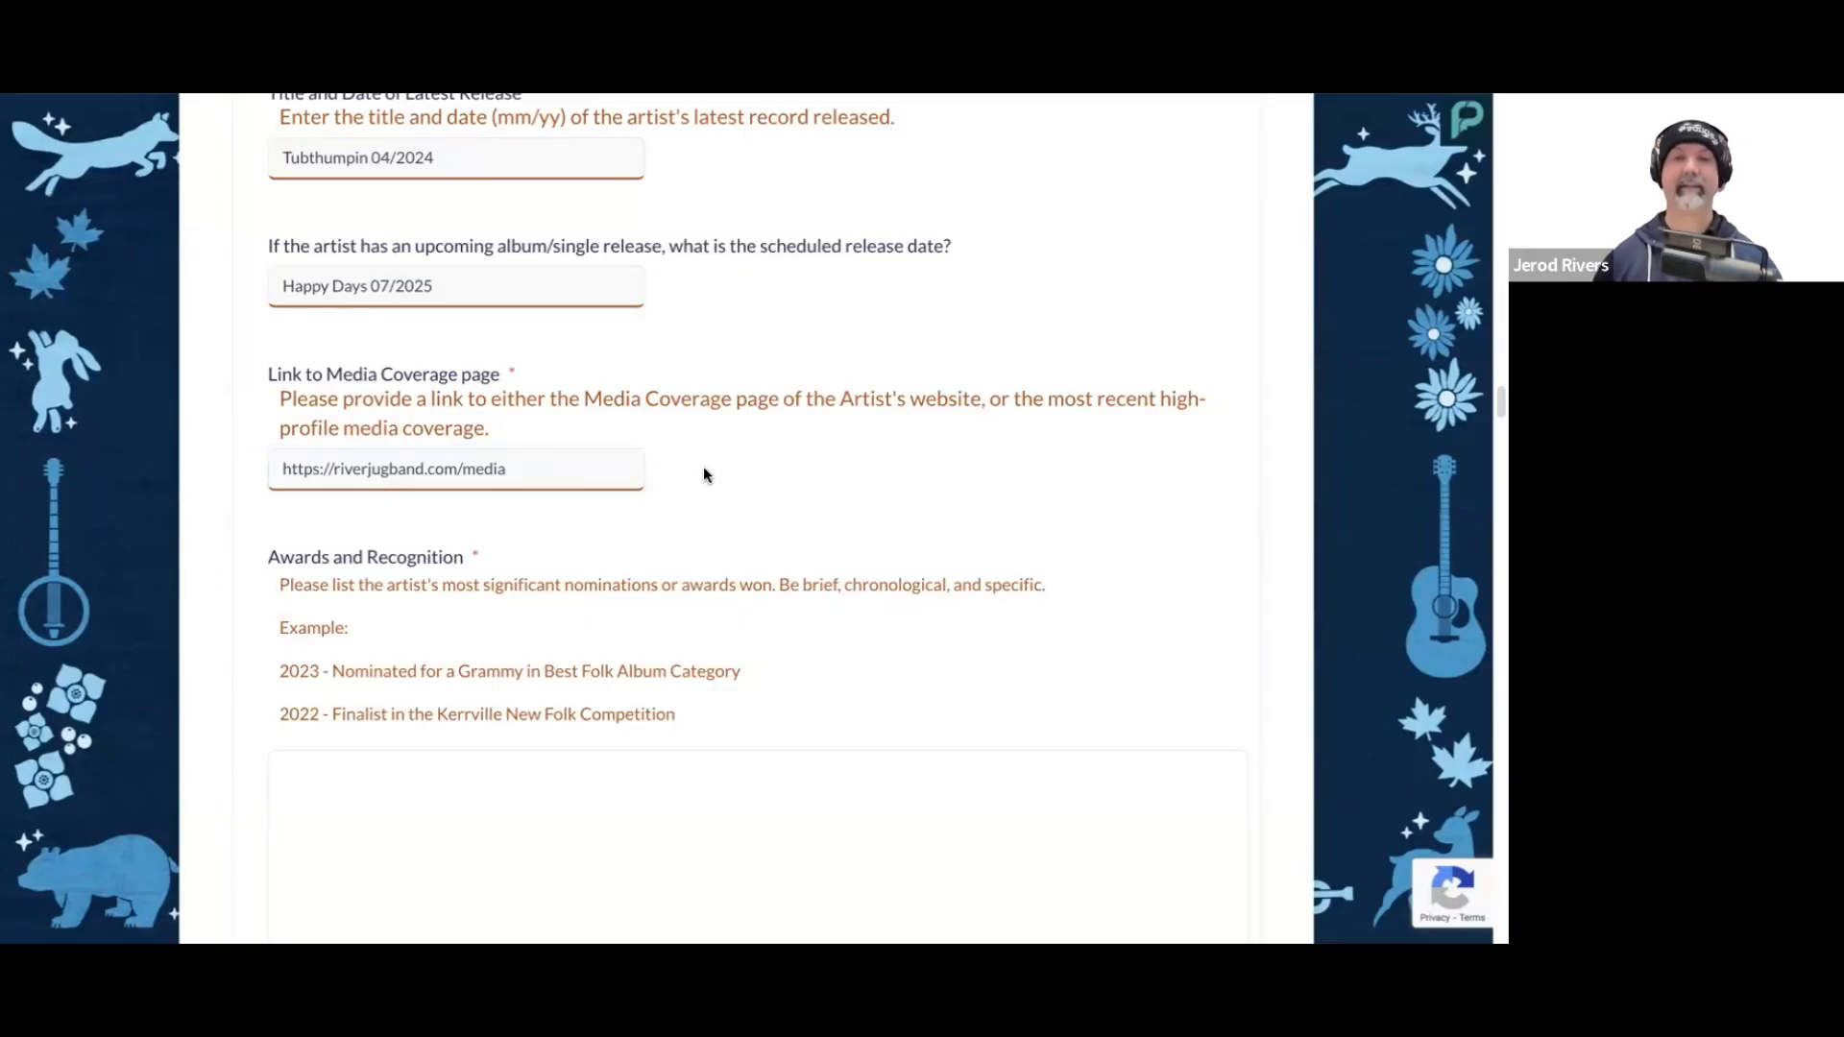
# Step: Enter "2024 - International Folk Music Awards, nominated for Artist of the Year" under Awards and Recognition
pyautogui.scroll(-1, 707, 471)
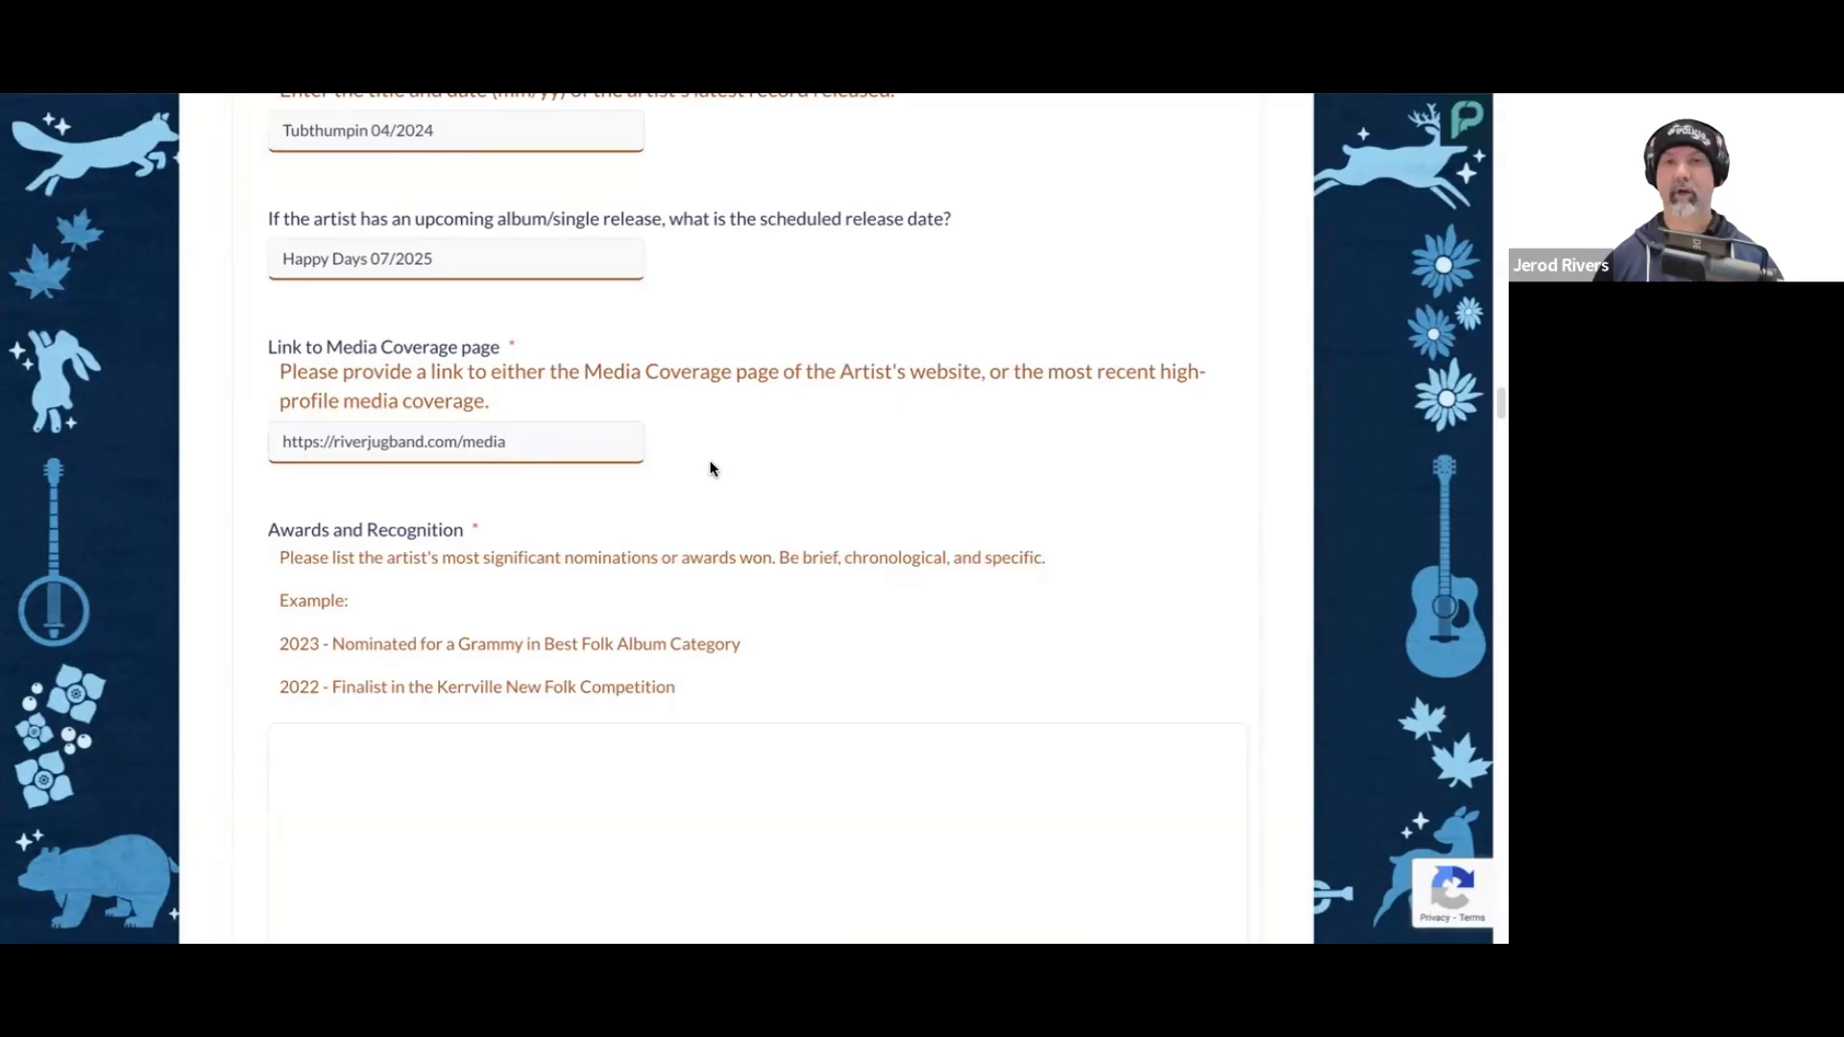
pyautogui.scroll(-1, 713, 469)
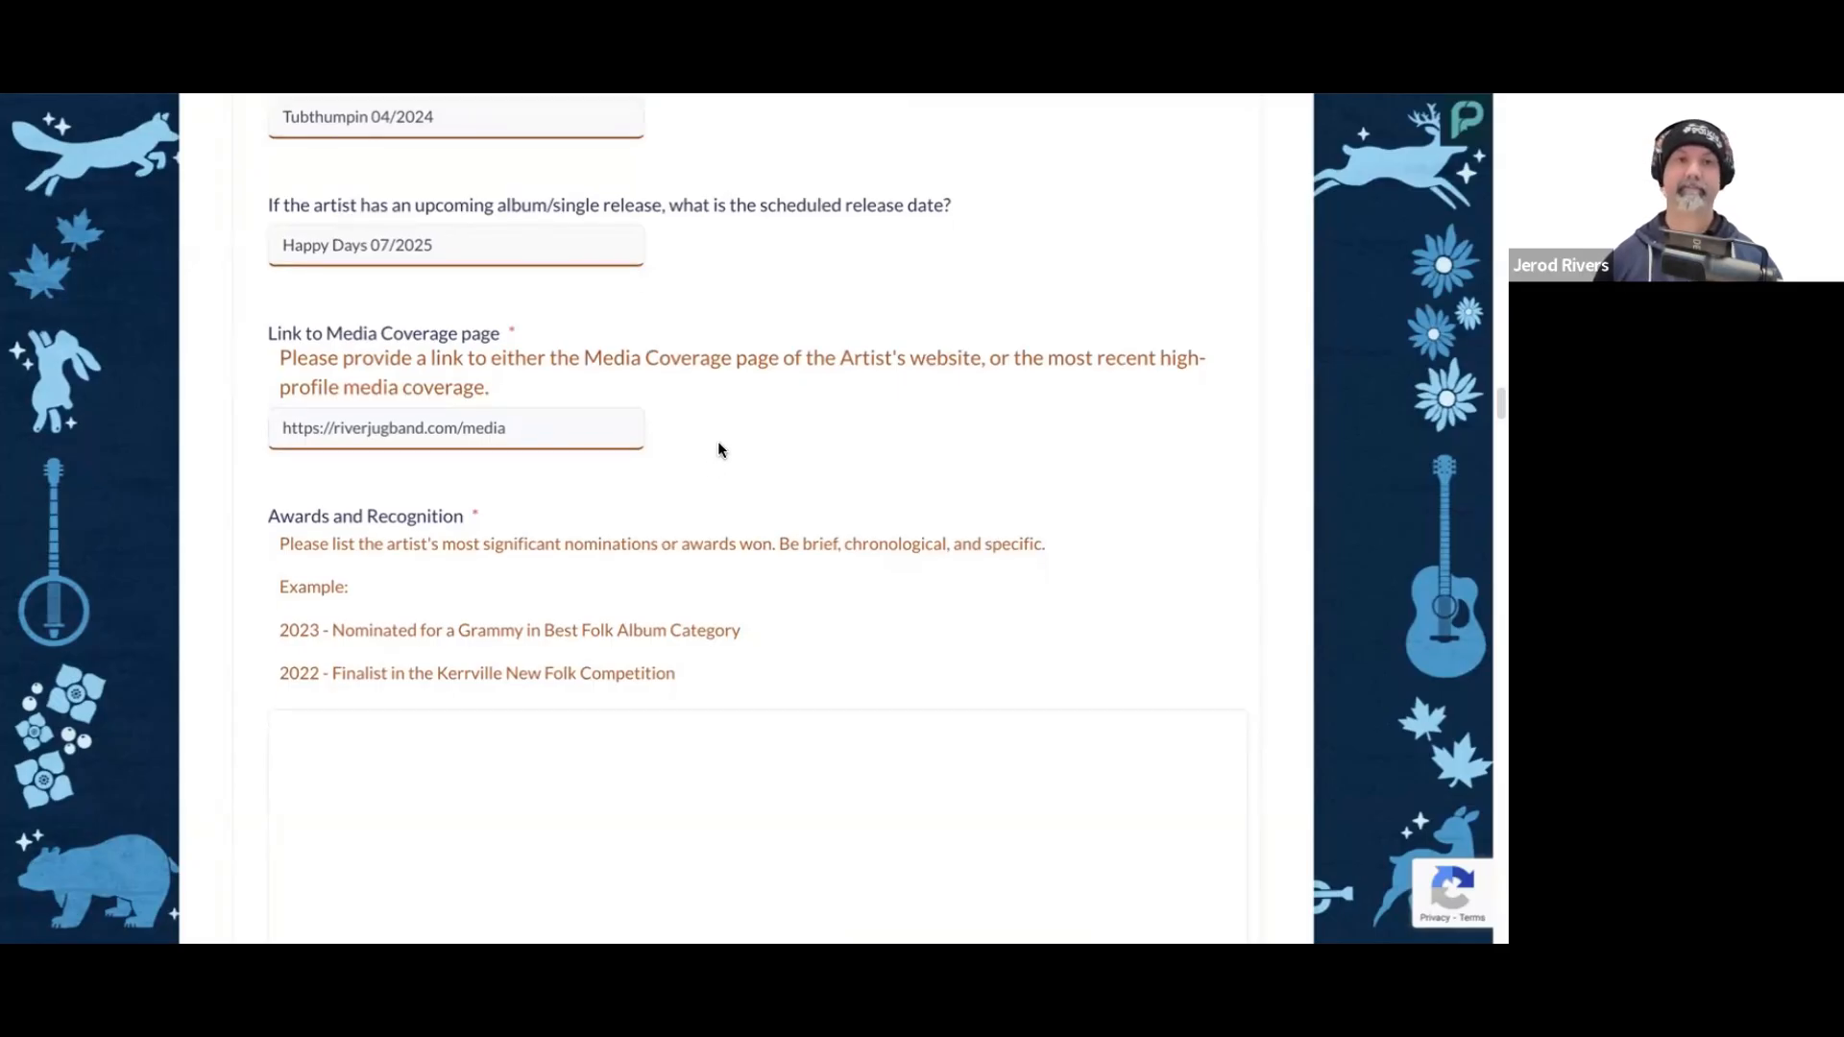
pyautogui.scroll(-3, 717, 444)
pyautogui.click(673, 595)
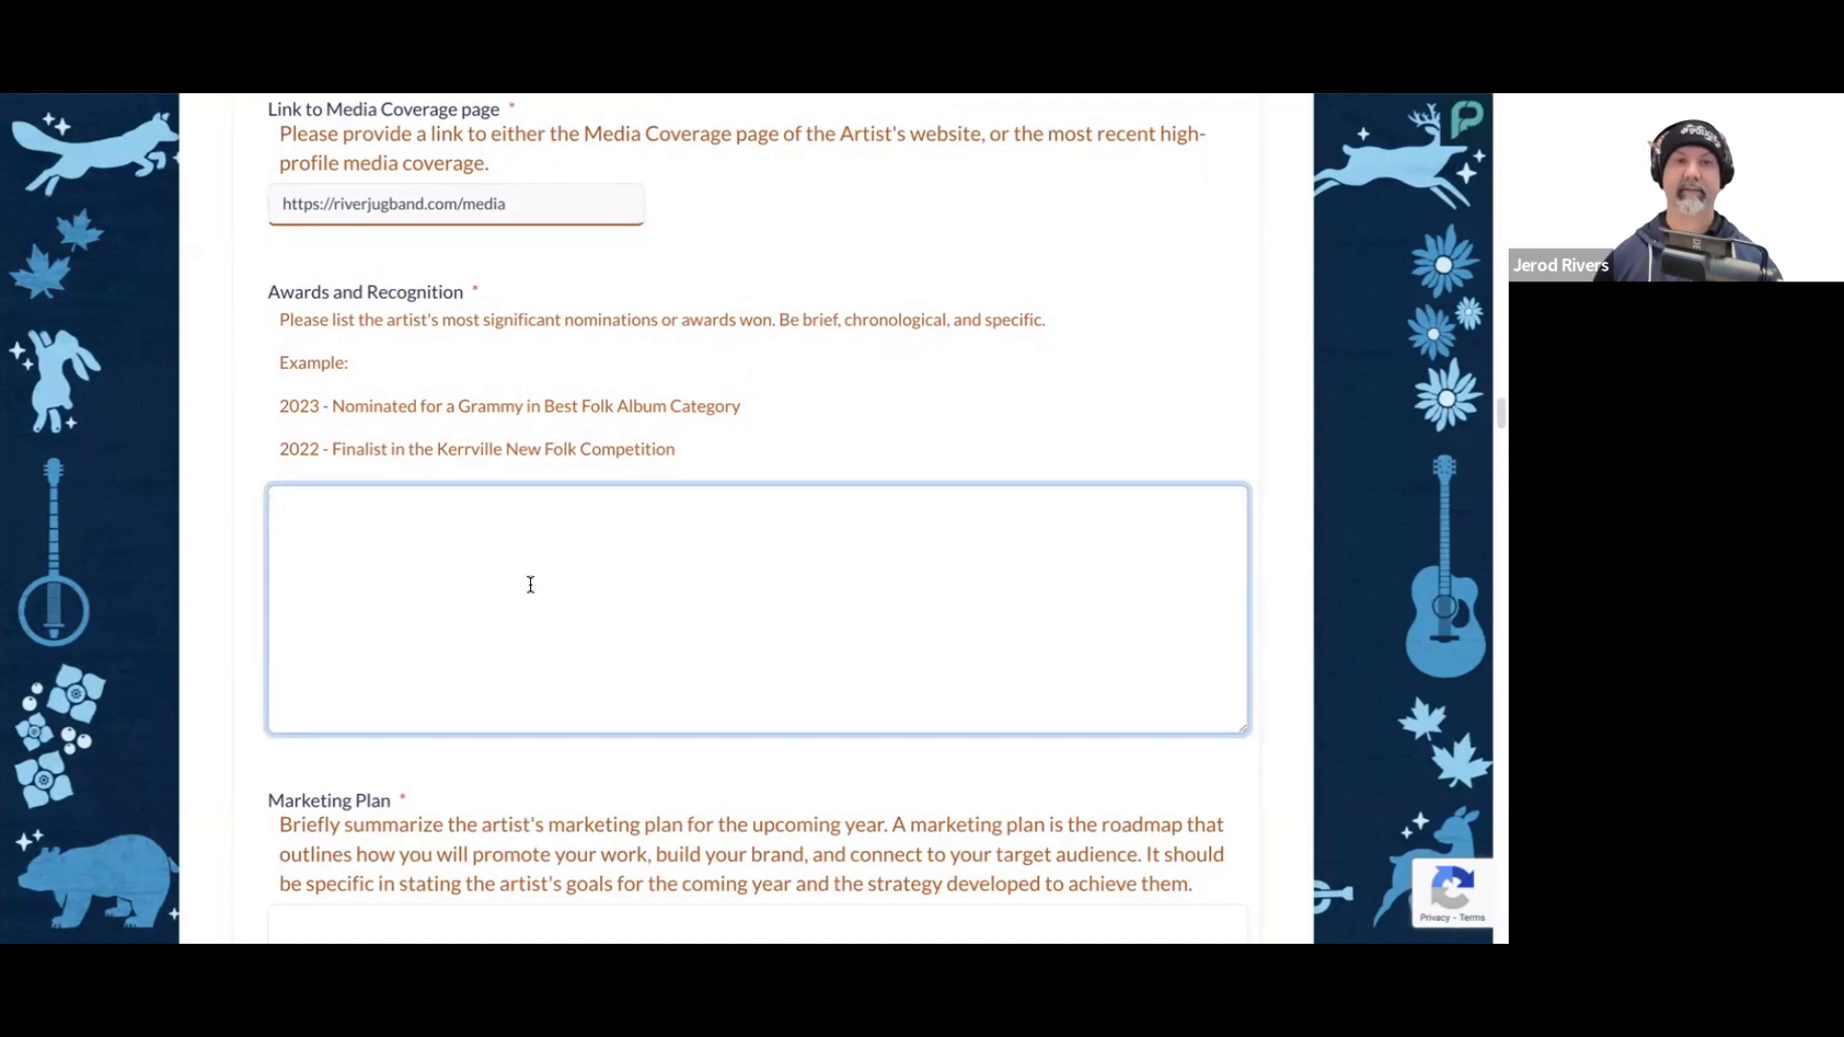
pyautogui.write('2024 - International Folk Music Awards, nominated for Artist of the Year')
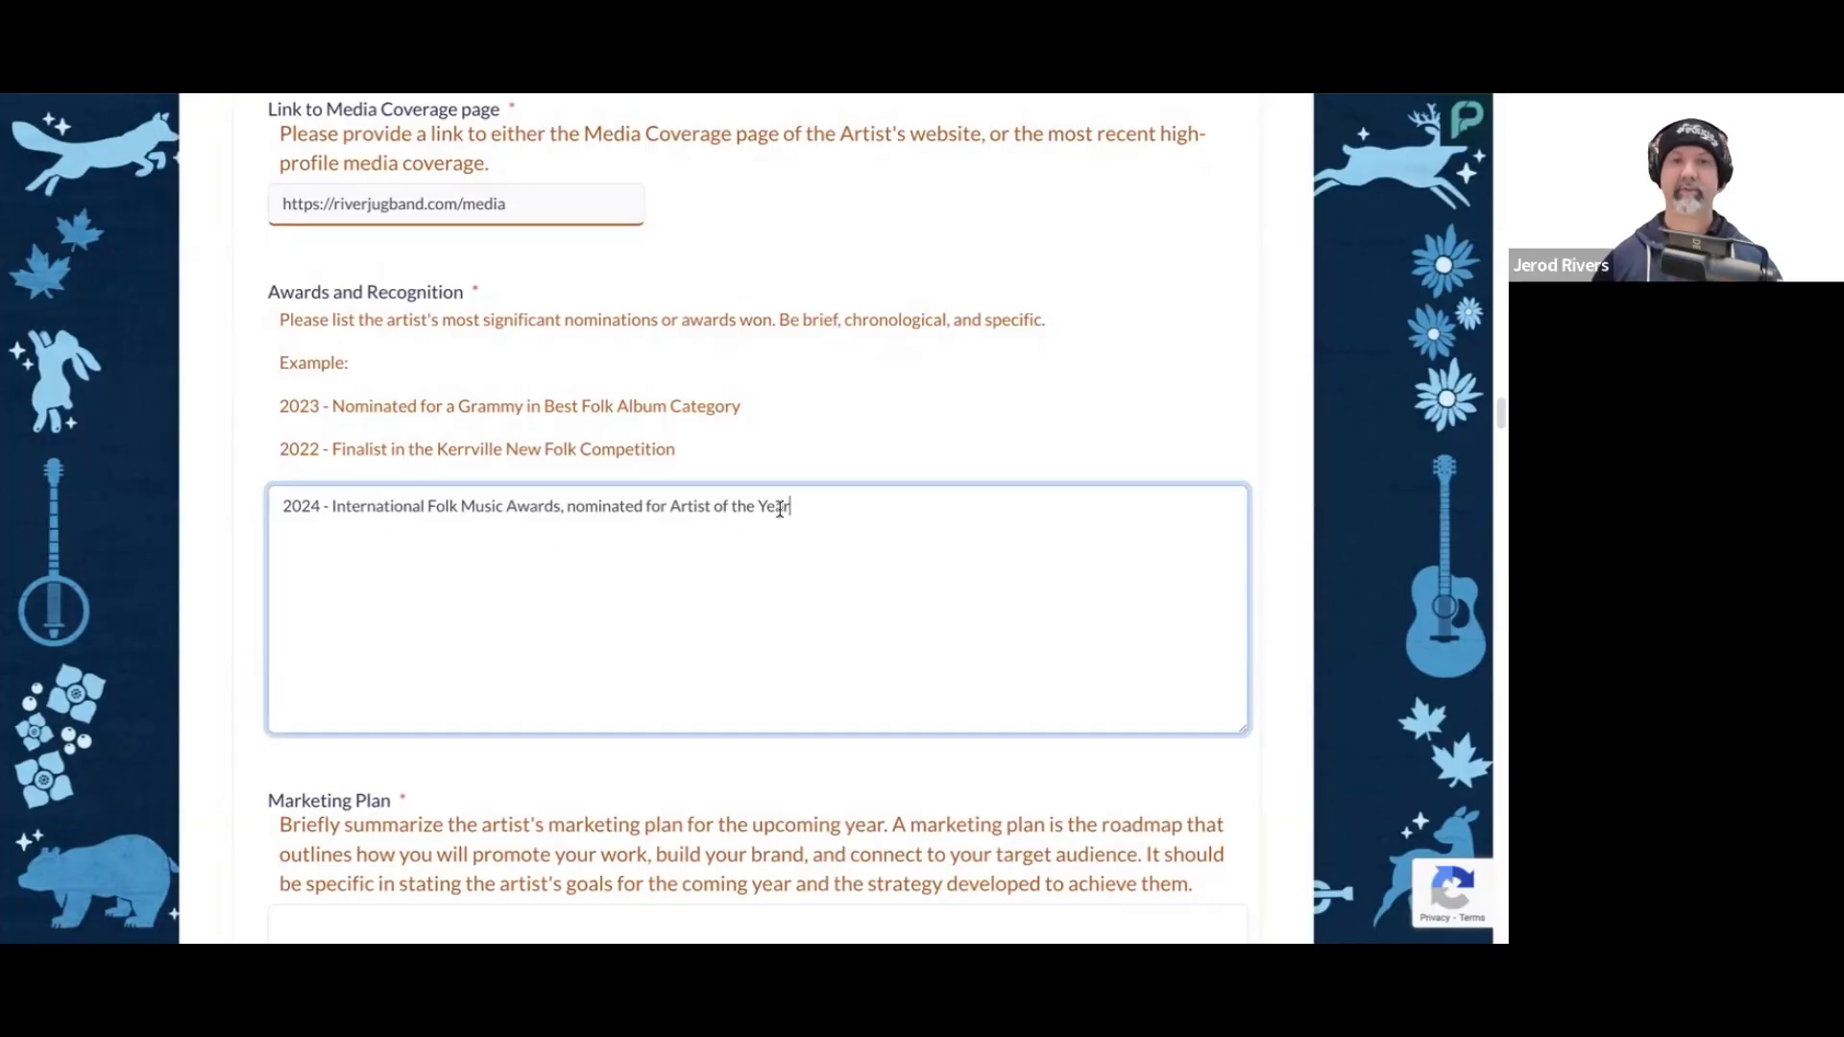
pyautogui.scroll(-1, 836, 509)
pyautogui.click(749, 695)
# Step: Paste River Jug Band's prepared marketing plan, covering brand and audience identity, online presence and social media, into the Marketing Plan answer
pyautogui.scroll(-4, 794, 691)
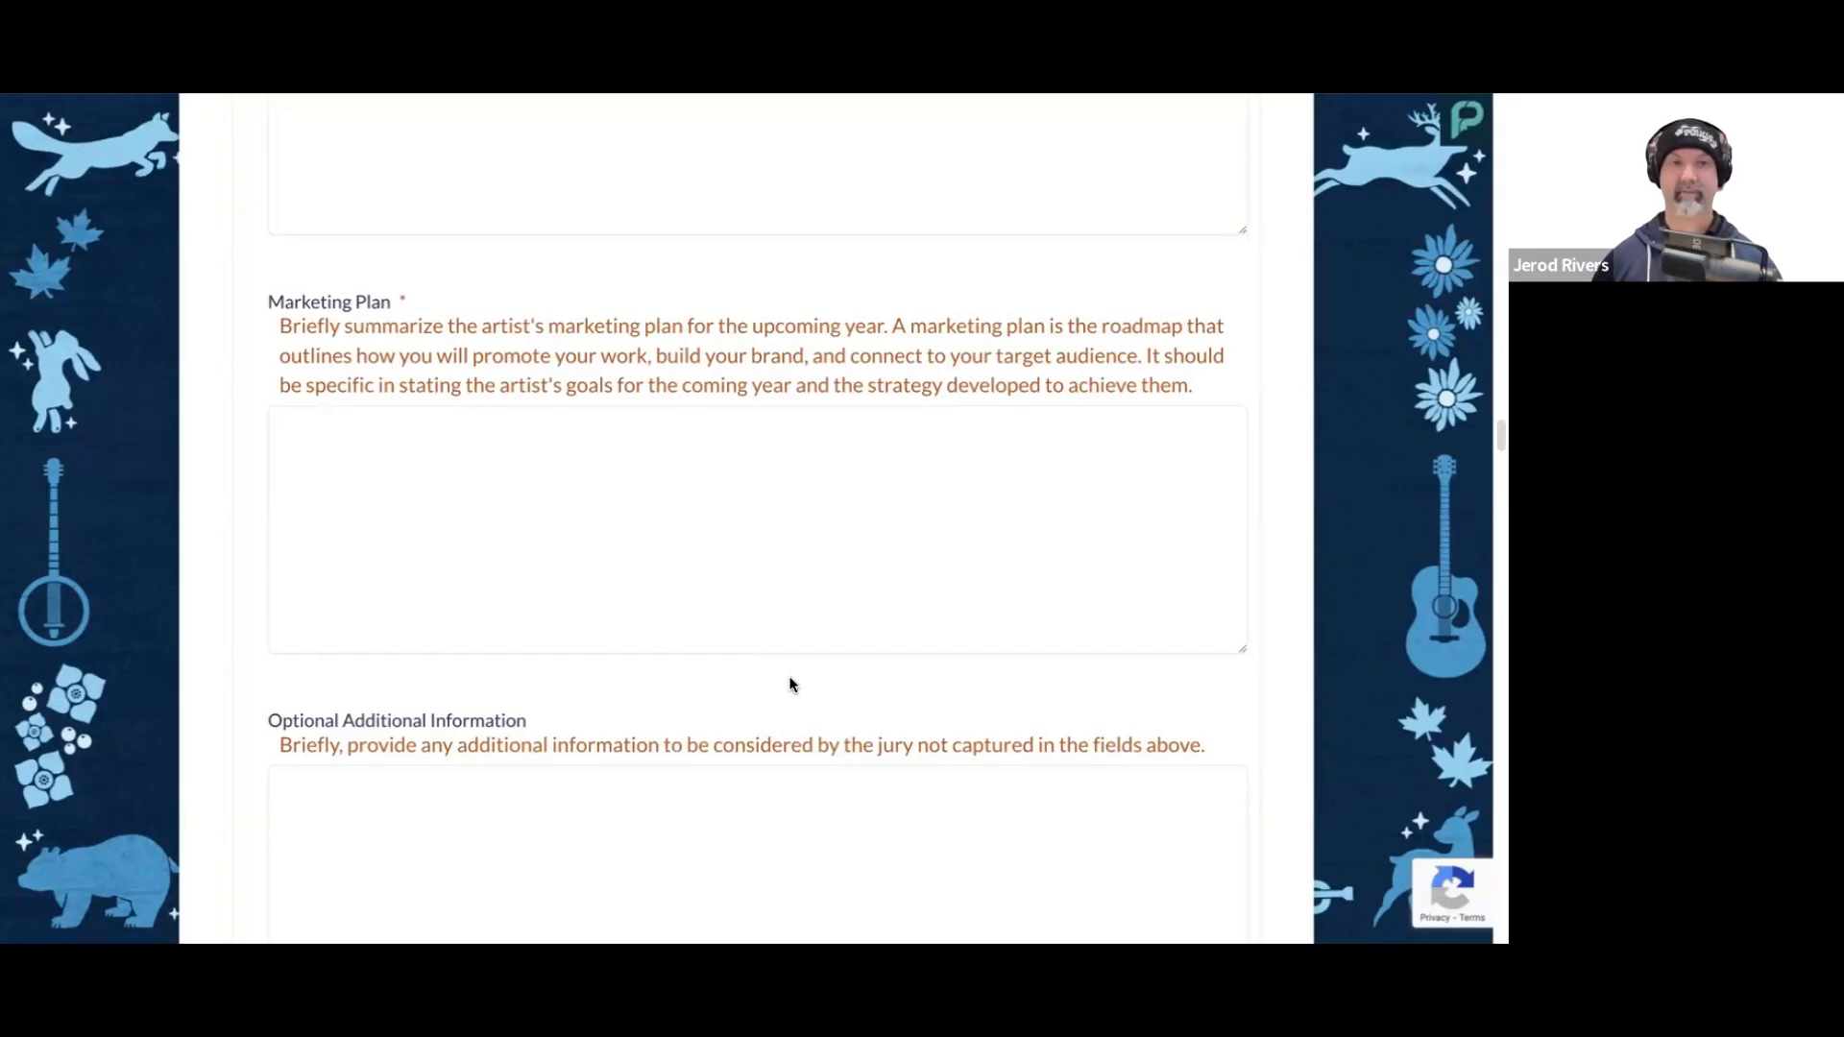
pyautogui.click(706, 497)
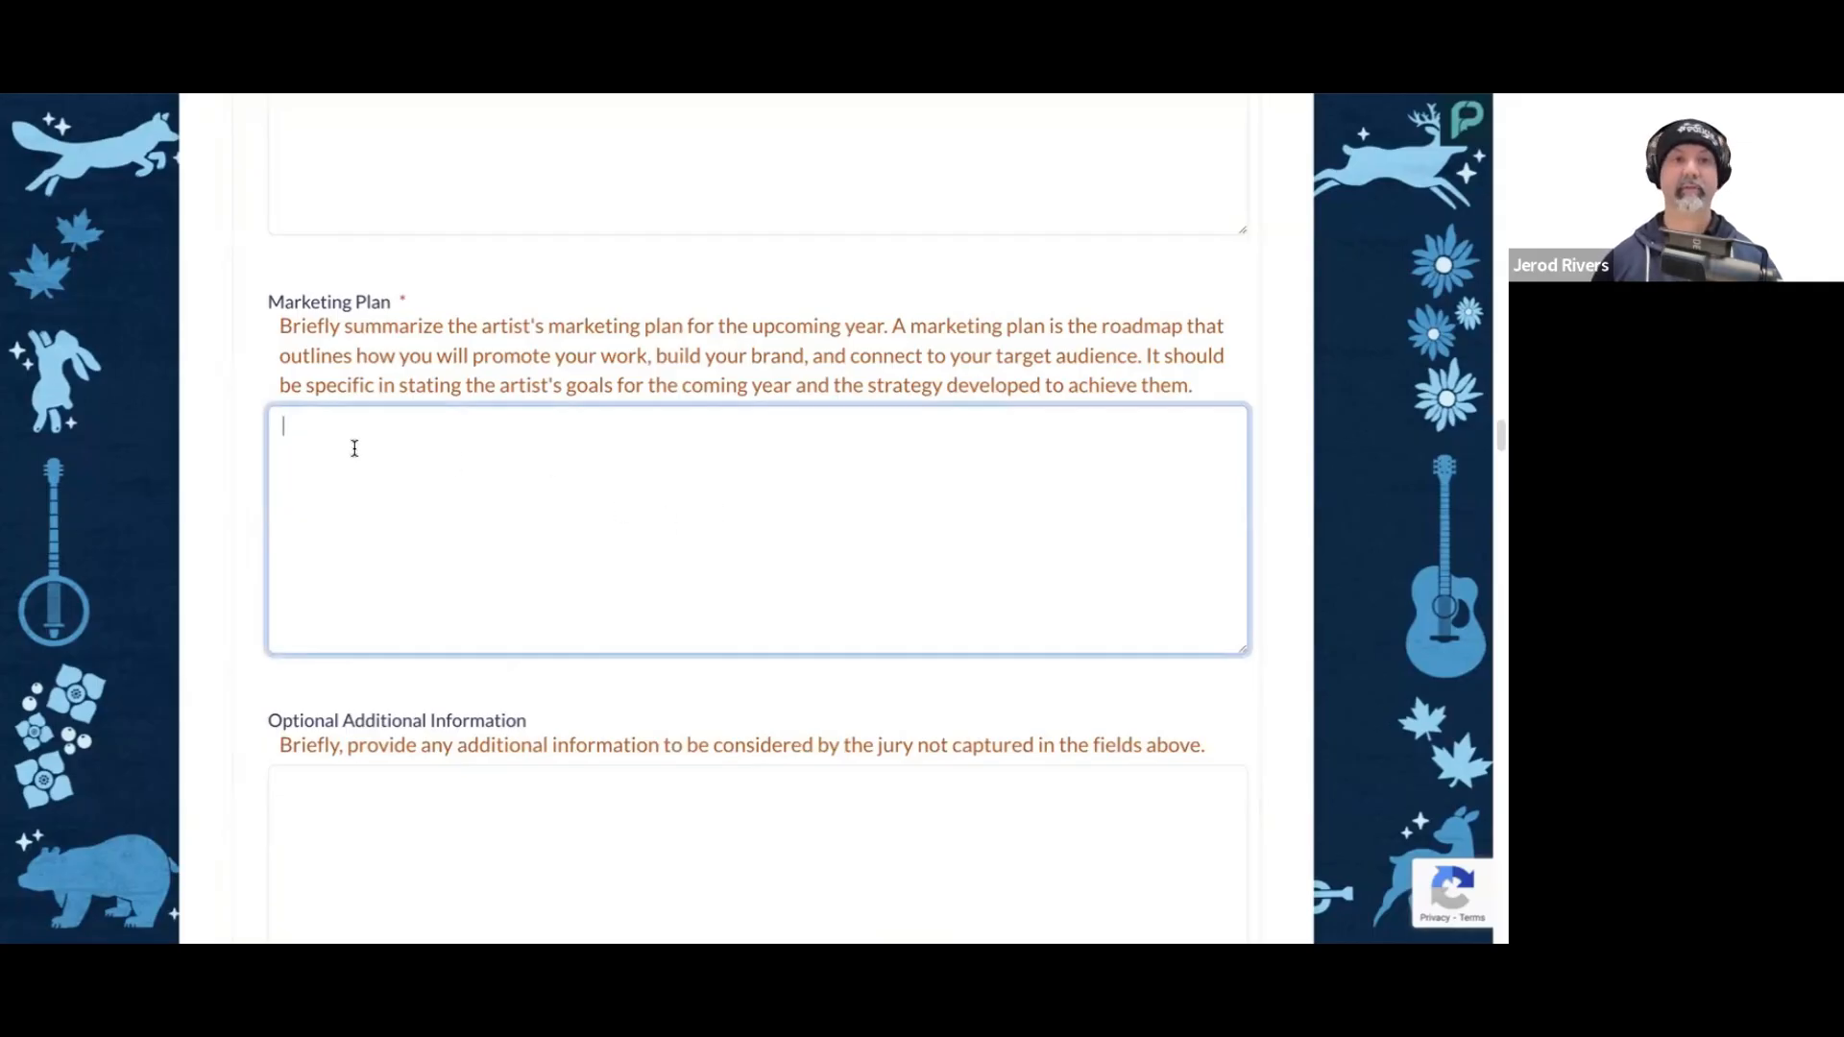
pyautogui.hotkey('ctrl', 'v')
pyautogui.scroll(5, 358, 471)
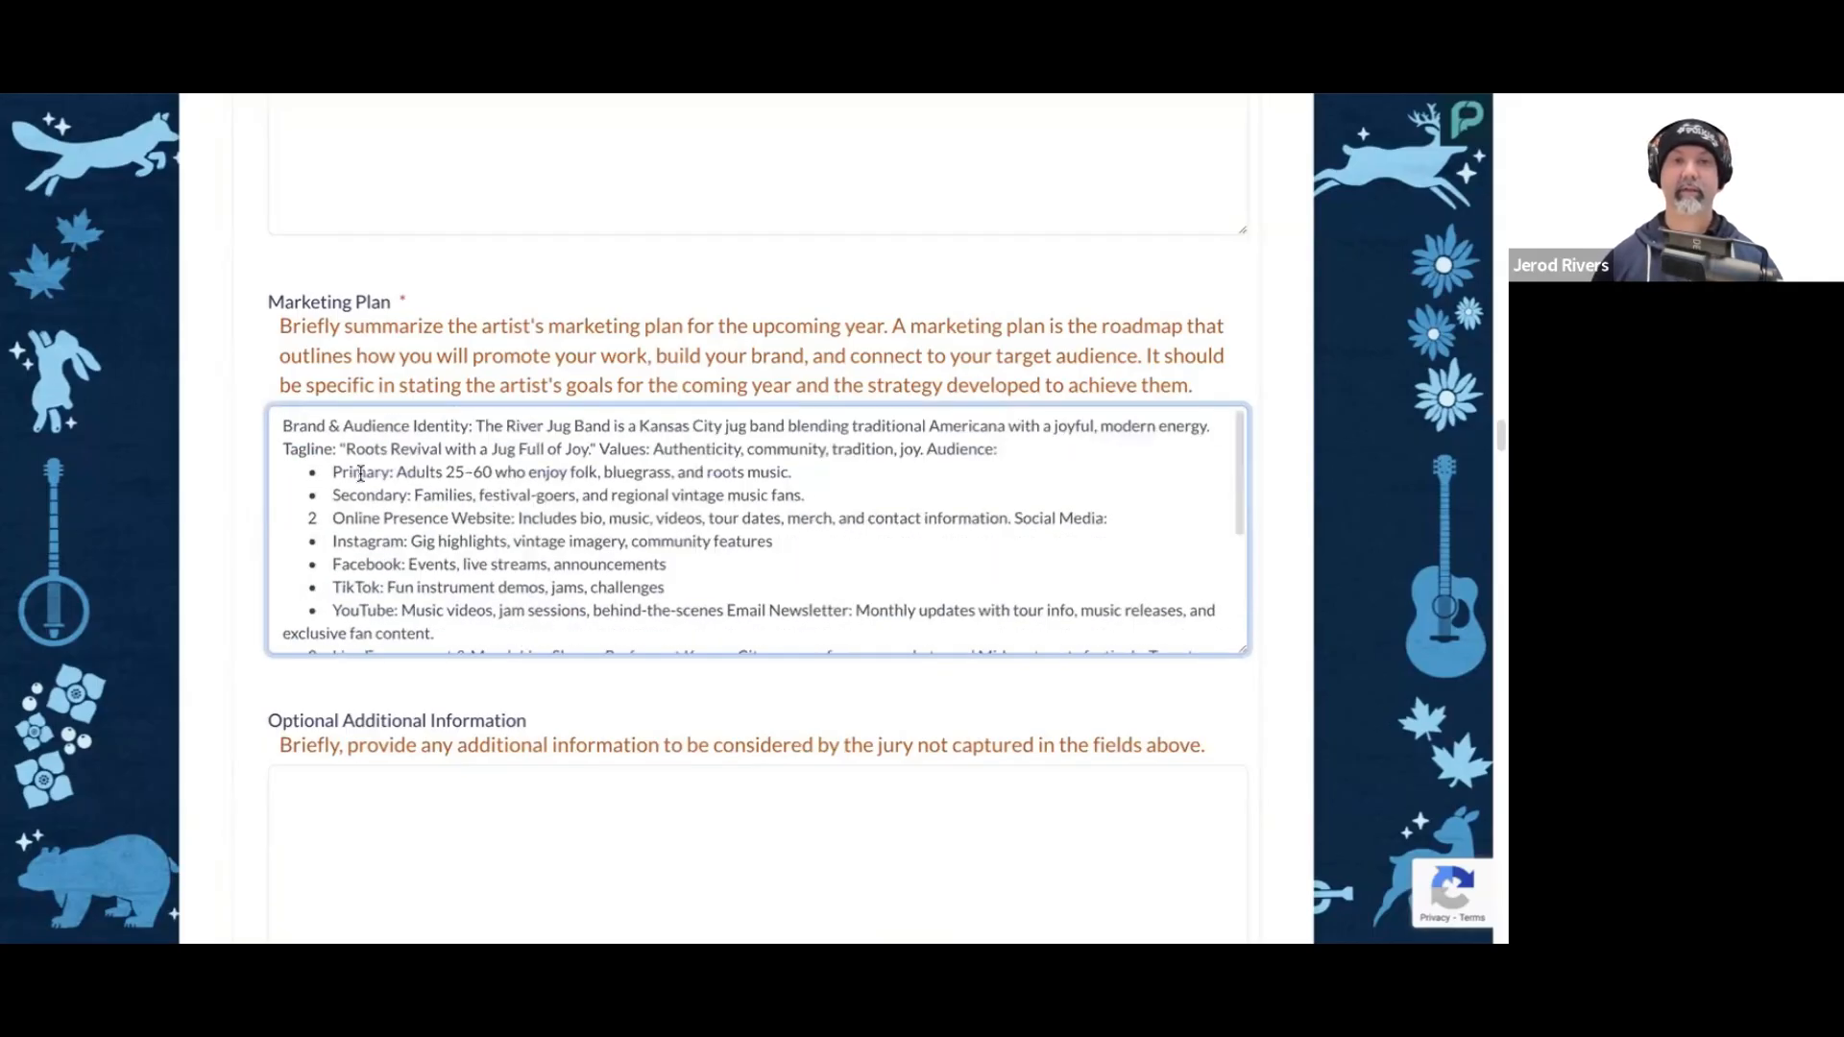
# Step: Review the pasted marketing plan's sections, covering audience, online presence, live engagement and merch, and promotion and growth
pyautogui.click(738, 471)
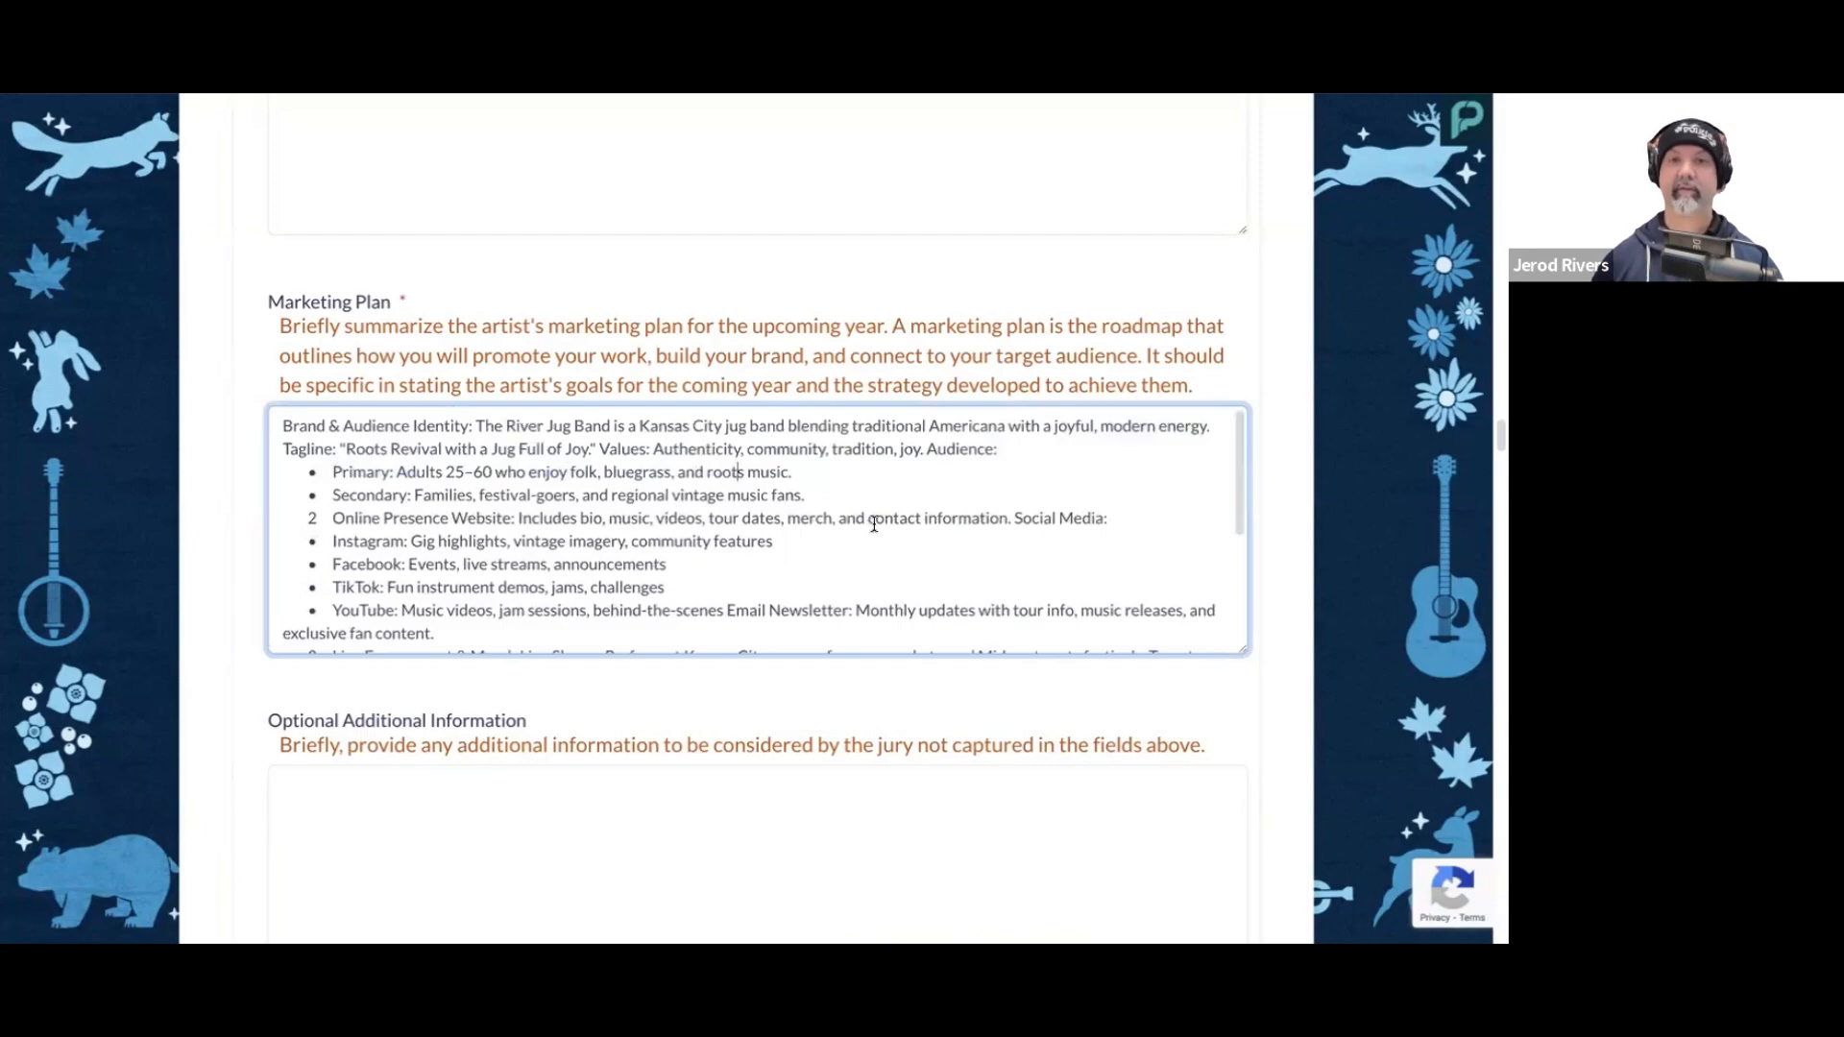
pyautogui.scroll(-1, 874, 523)
pyautogui.scroll(1, 874, 523)
pyautogui.scroll(-1, 543, 509)
pyautogui.scroll(-3, 543, 516)
pyautogui.moveTo(329, 546); pyautogui.dragTo(451, 544)
pyautogui.click(413, 471)
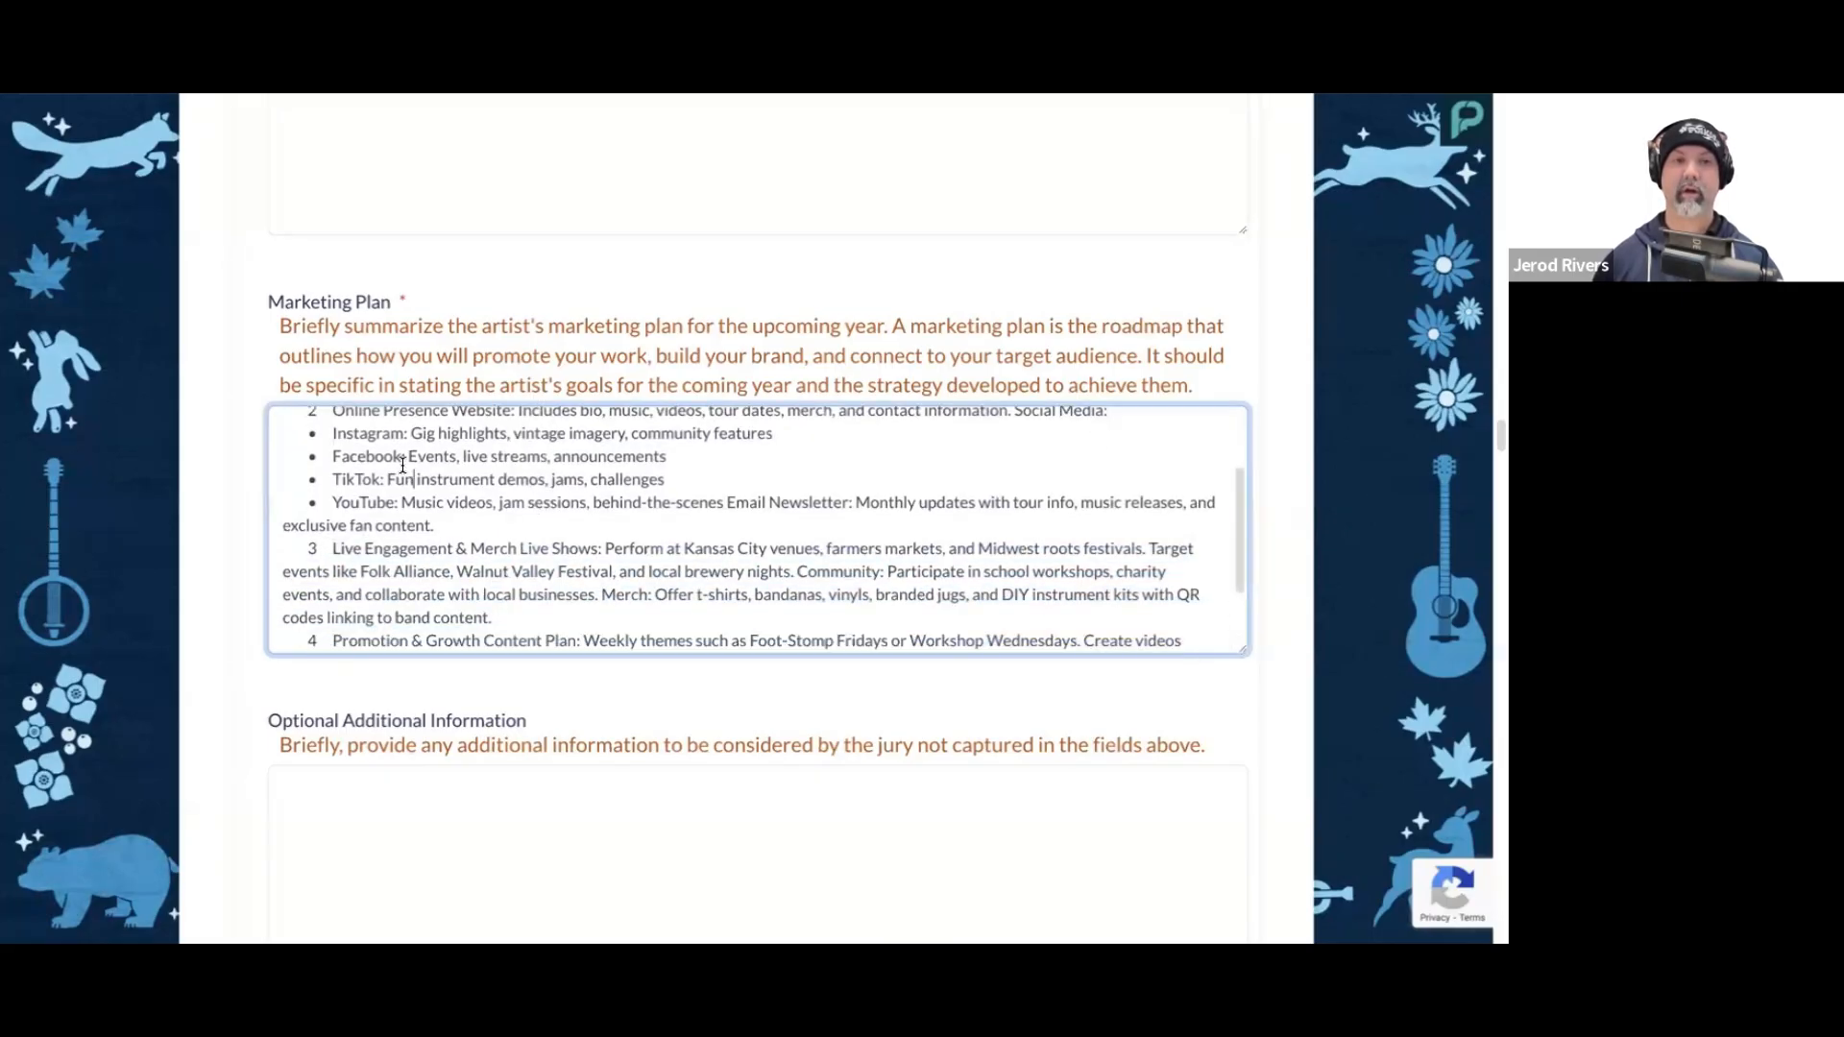
pyautogui.scroll(1, 403, 466)
pyautogui.moveTo(332, 437); pyautogui.dragTo(523, 437)
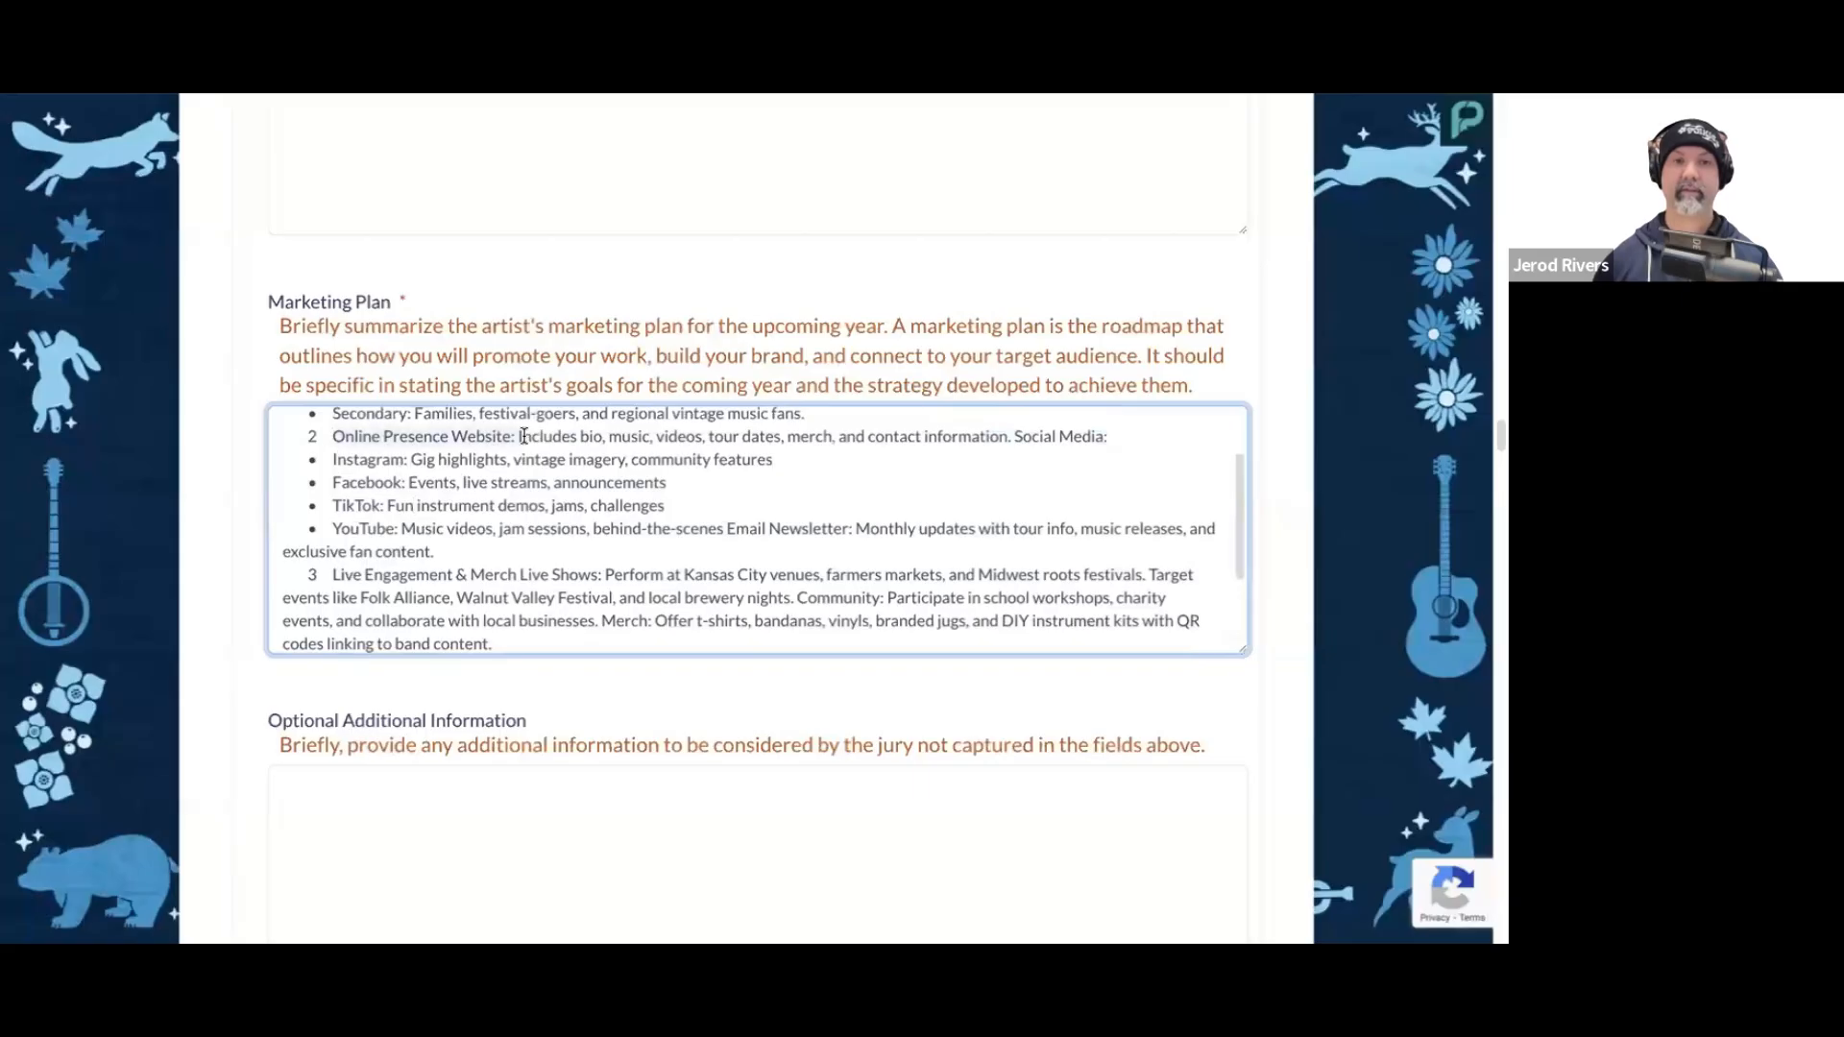
pyautogui.scroll(-2, 455, 552)
pyautogui.moveTo(334, 524); pyautogui.dragTo(599, 523)
pyautogui.scroll(-2, 615, 547)
pyautogui.moveTo(336, 567); pyautogui.dragTo(582, 565)
pyautogui.click(638, 565)
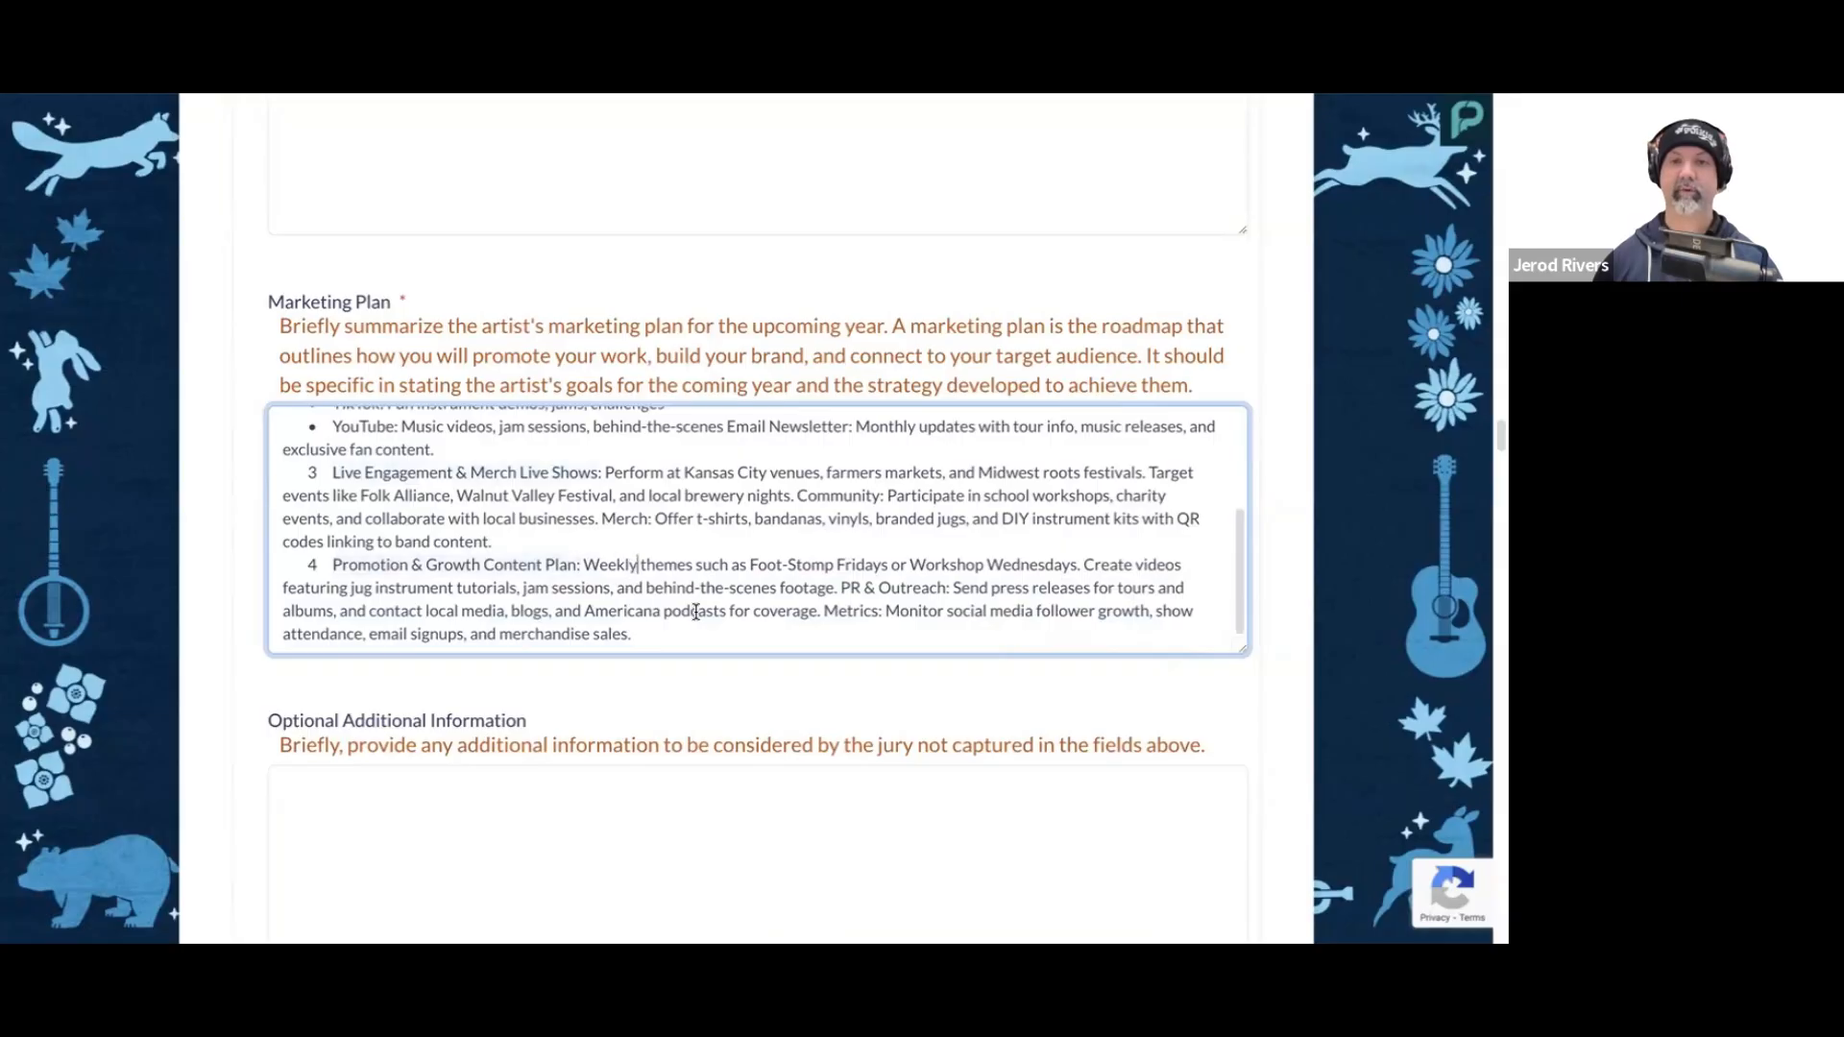
# Step: Examine the Optional Additional Information question for the jury, below the marketing plan
pyautogui.scroll(-2, 696, 612)
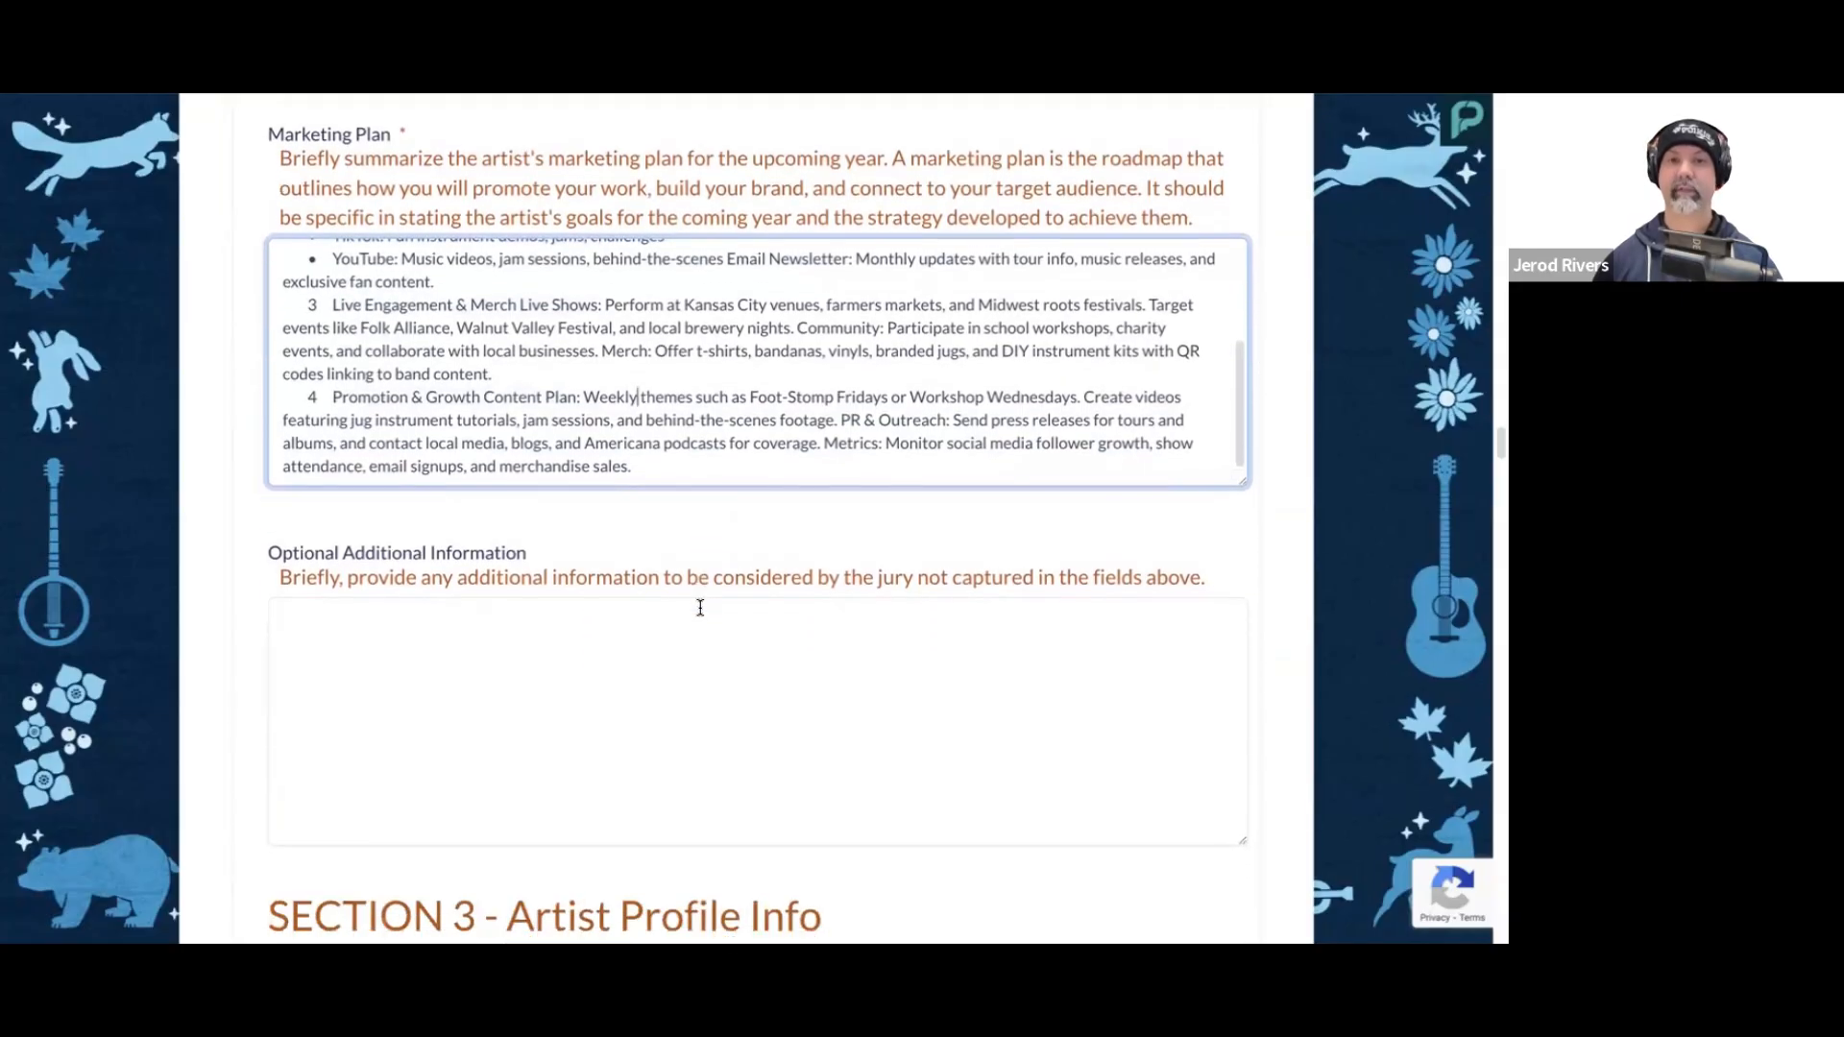
pyautogui.scroll(-1, 719, 534)
pyautogui.scroll(1, 625, 498)
pyautogui.scroll(-1, 672, 525)
pyautogui.click(667, 603)
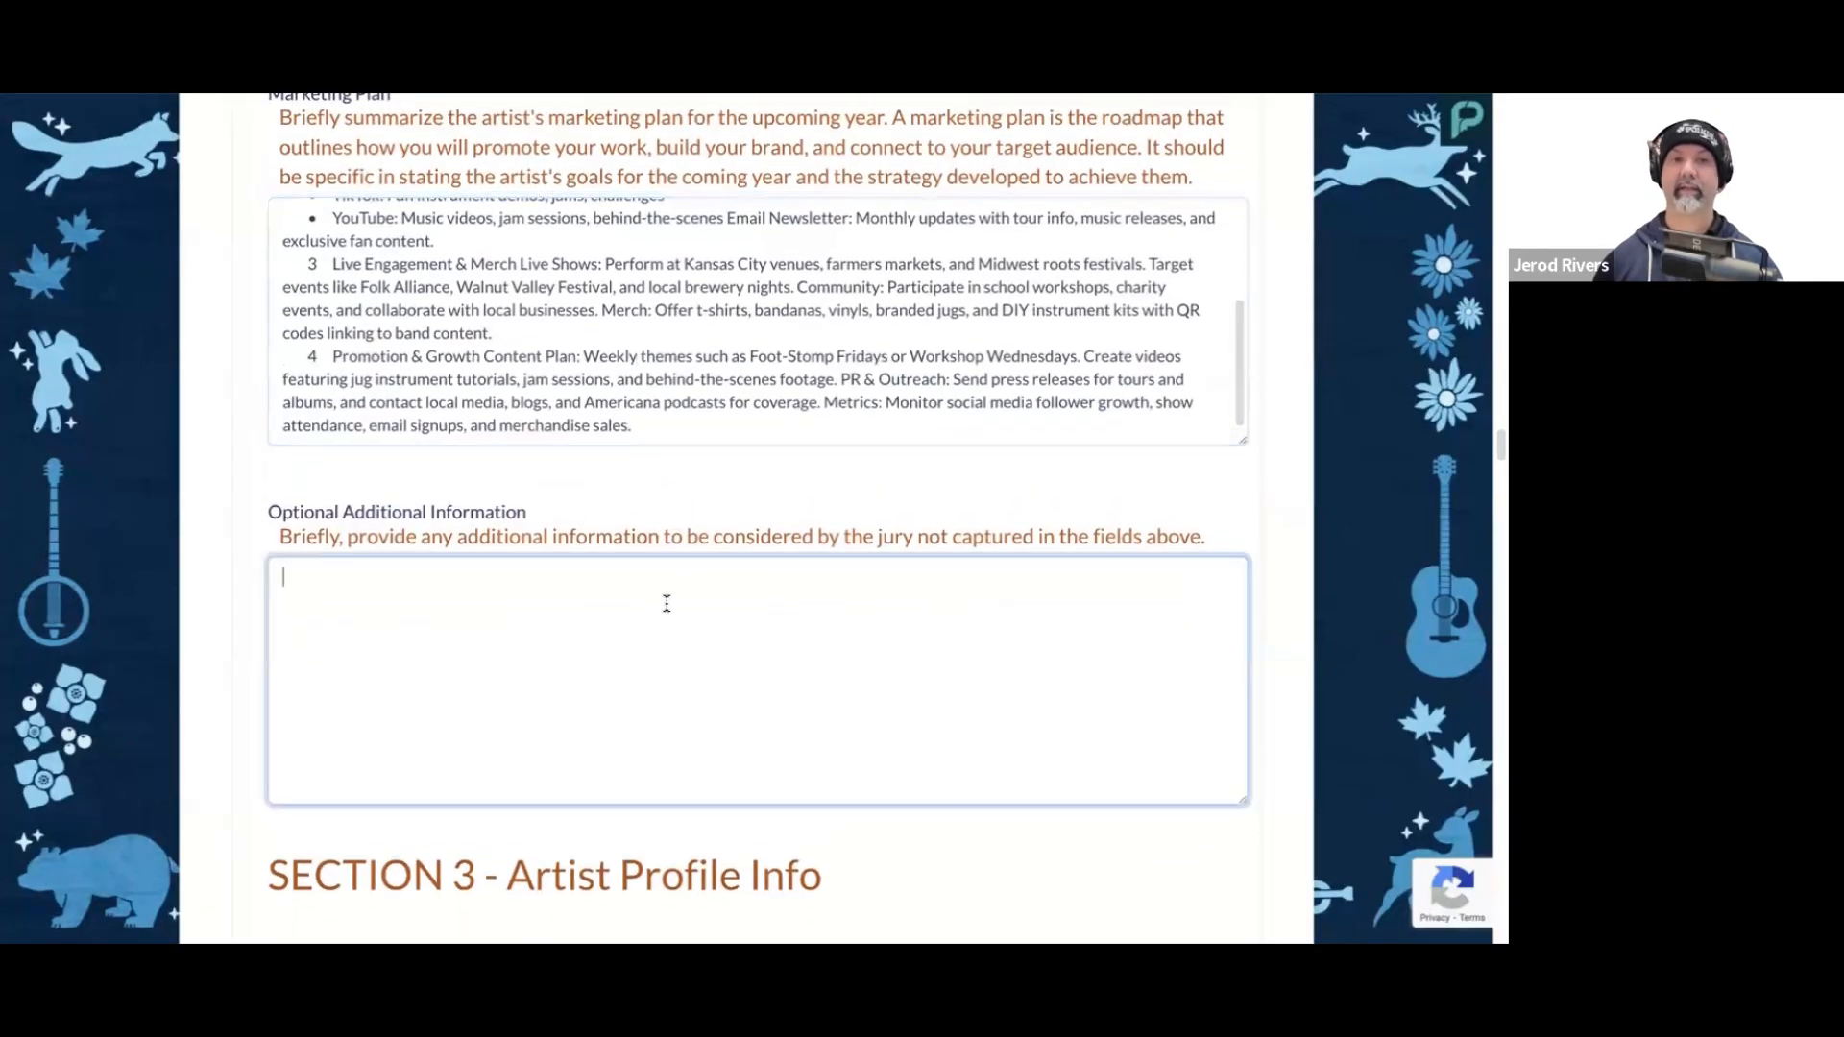
pyautogui.scroll(-1, 773, 577)
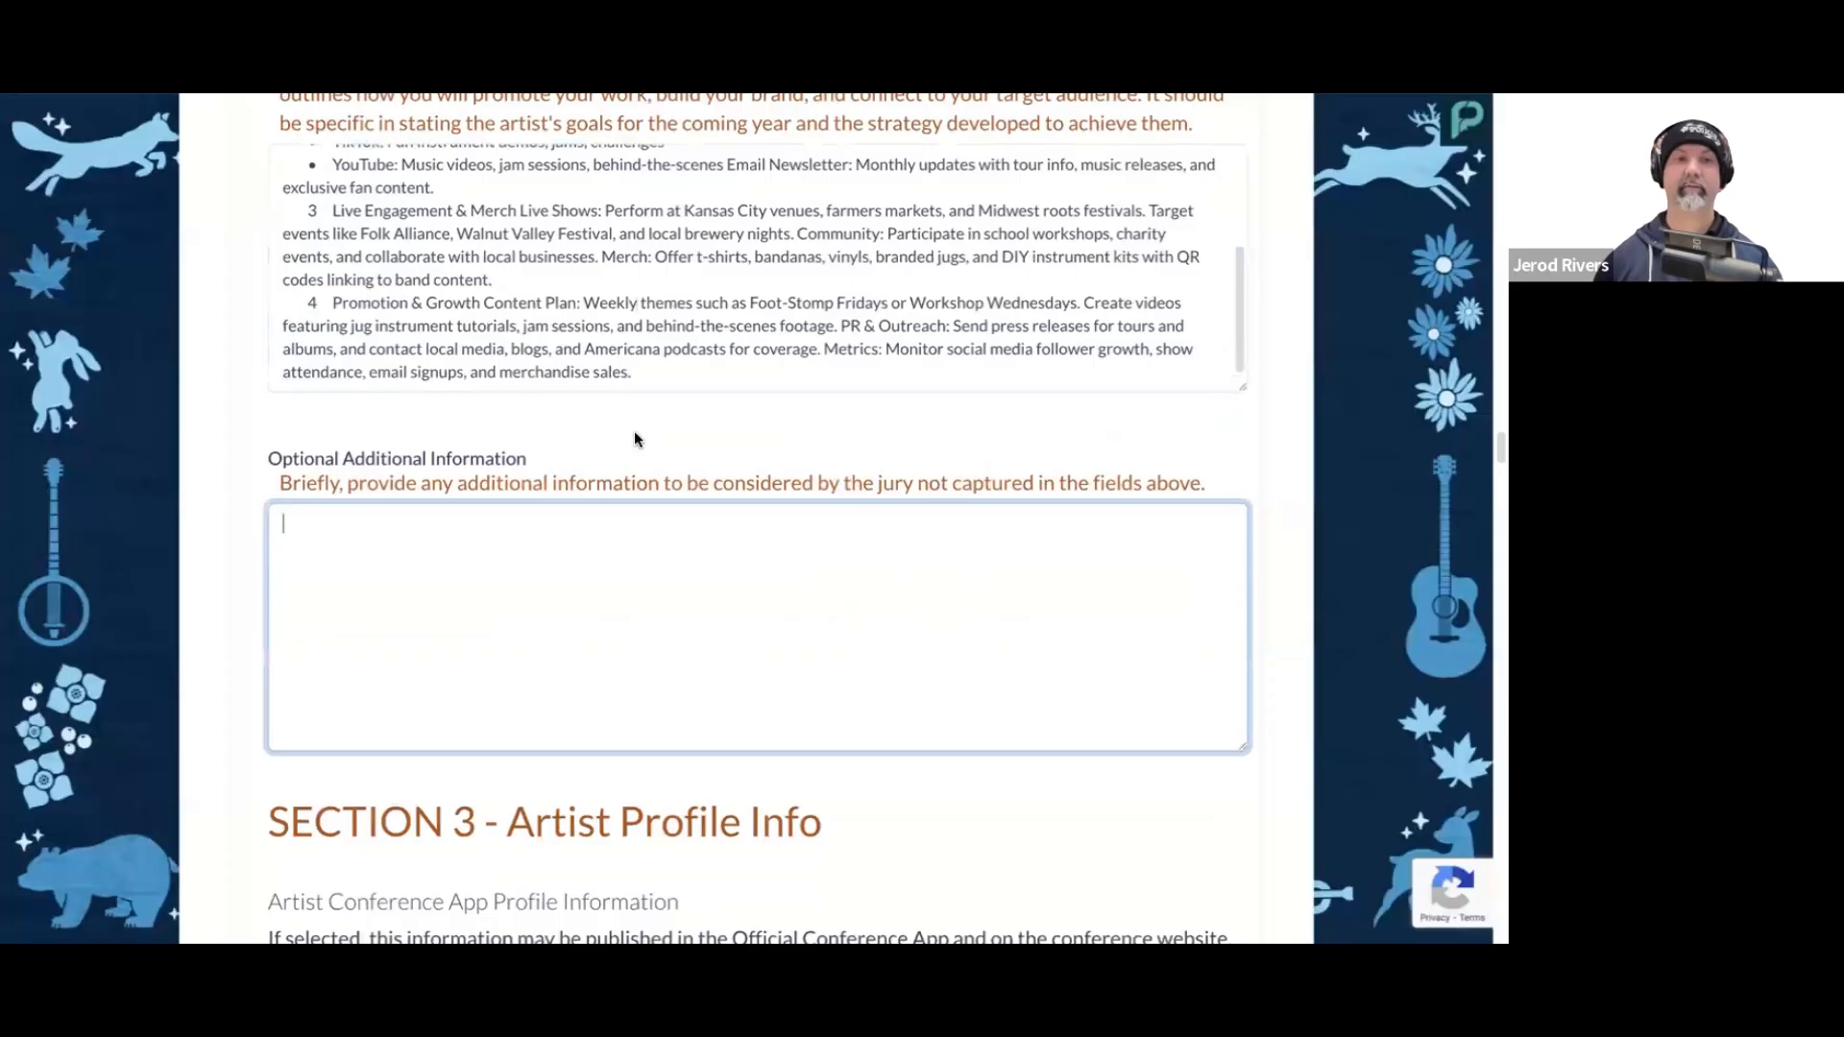
pyautogui.scroll(-1, 647, 441)
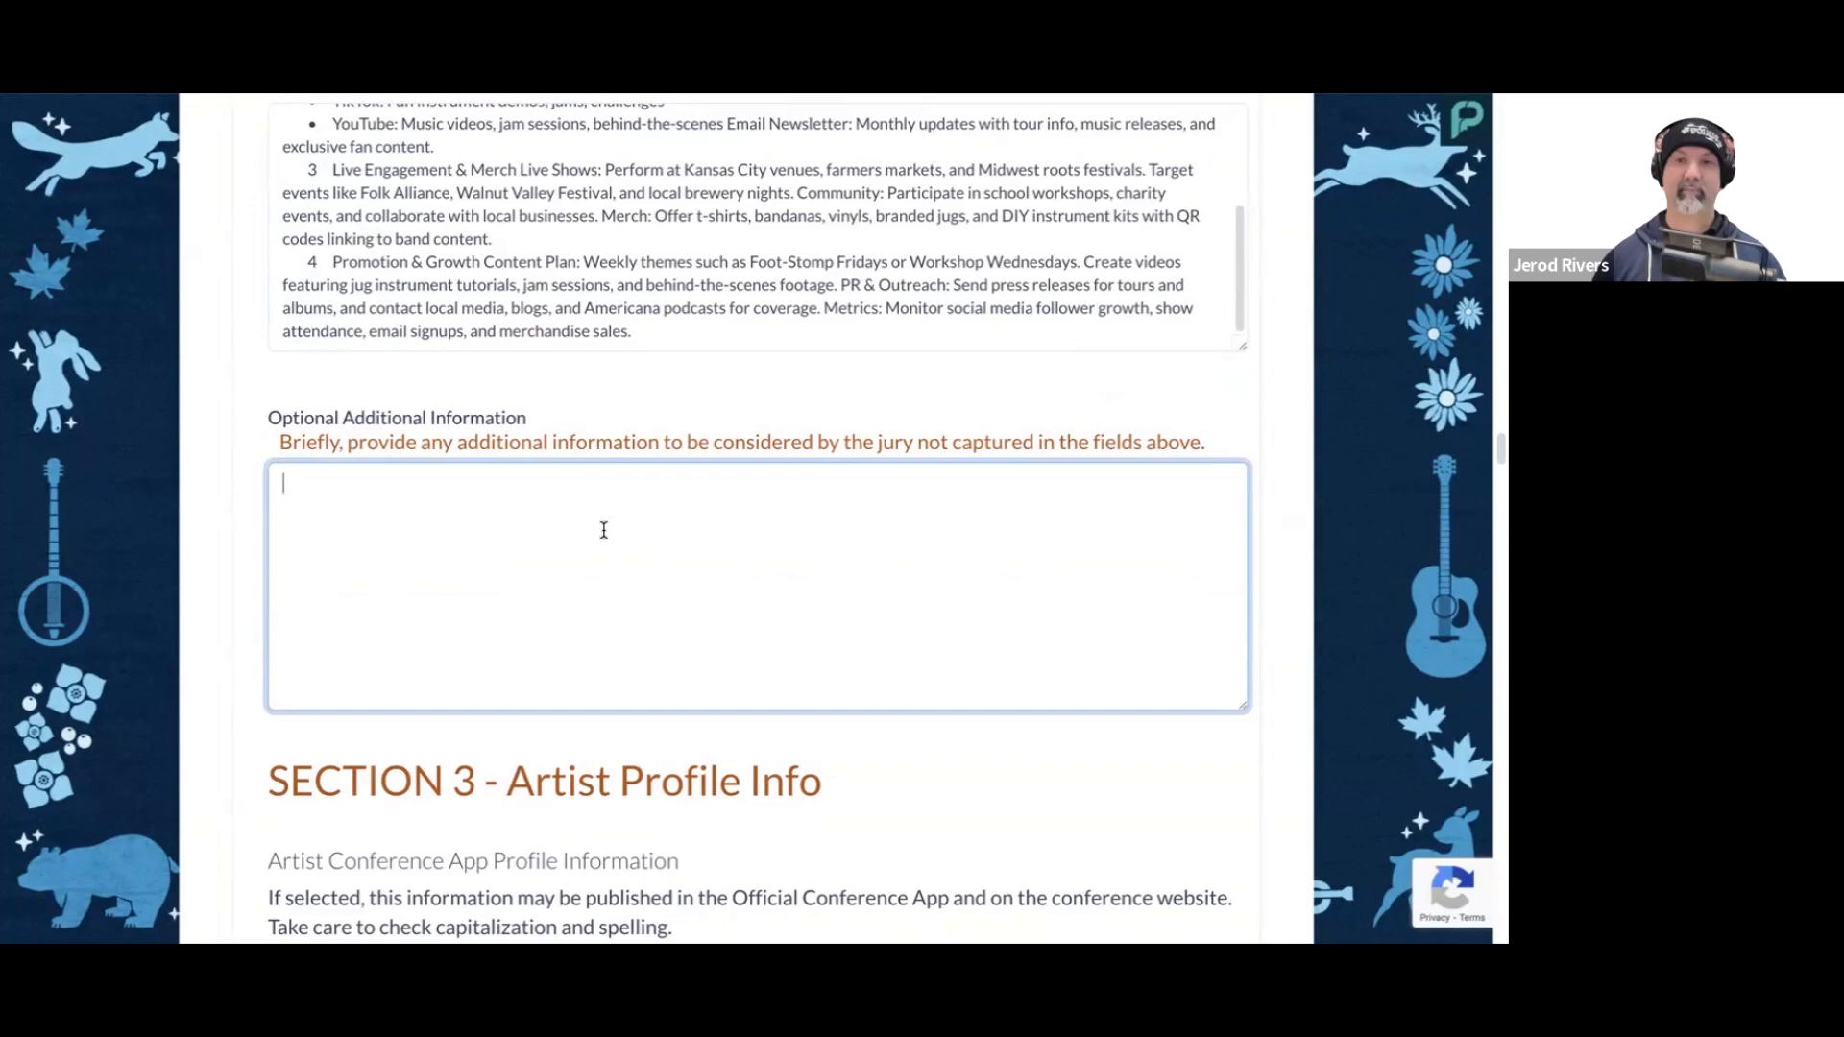
# Step: Upload IMG_8493-2+crop.jpg as the Artist Headshot Photo in Section 3
pyautogui.scroll(-3, 614, 516)
pyautogui.scroll(-5, 611, 513)
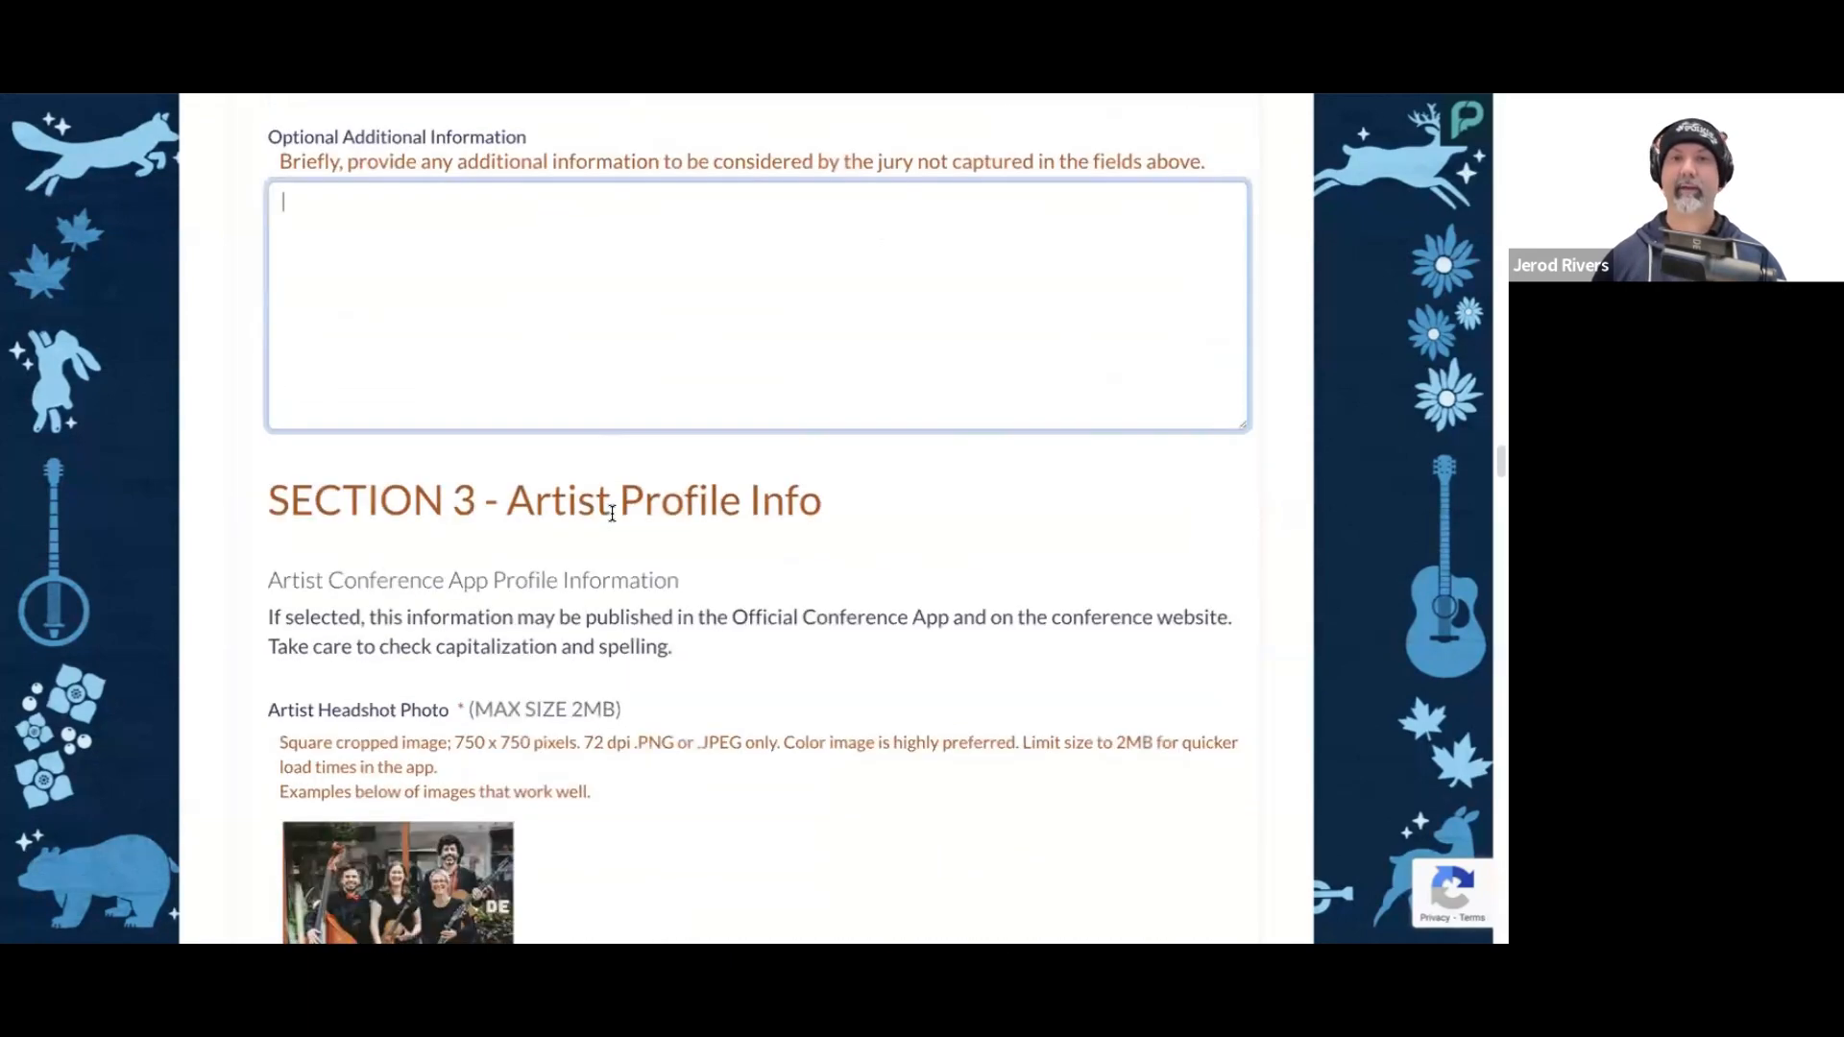
pyautogui.scroll(-2, 625, 519)
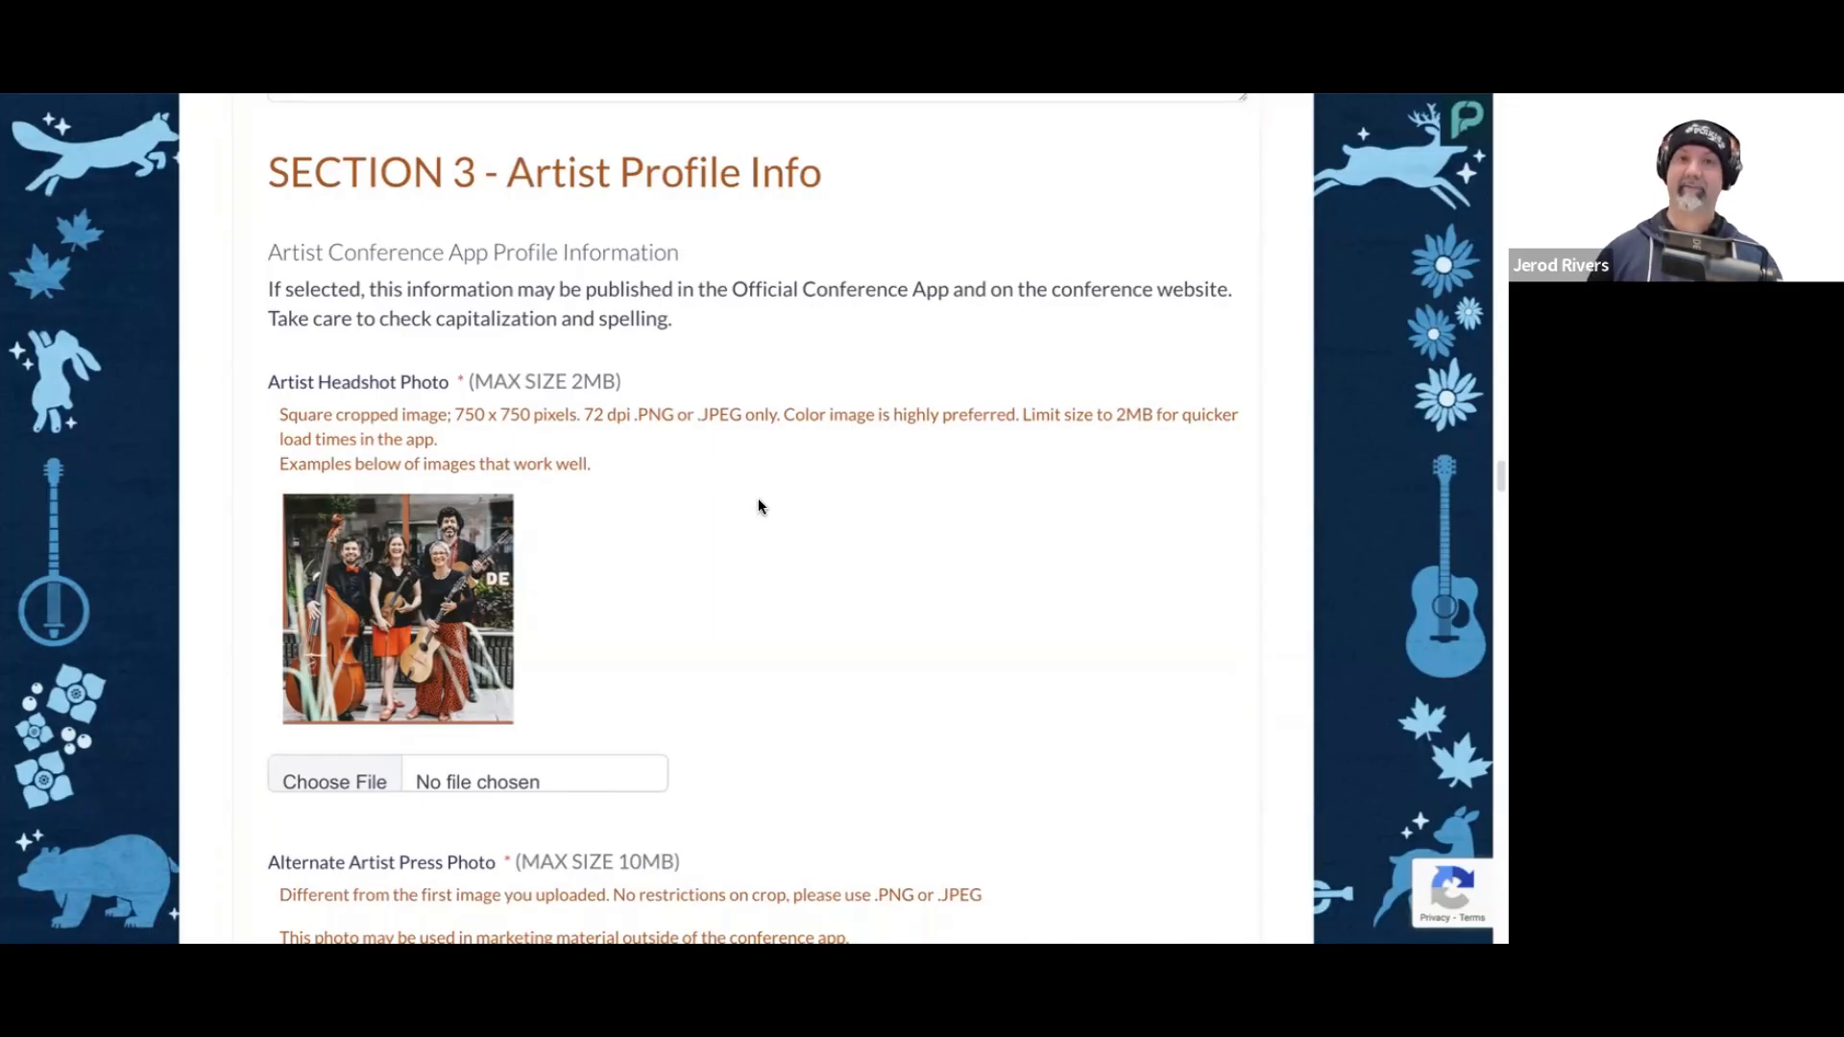
pyautogui.scroll(-1, 778, 523)
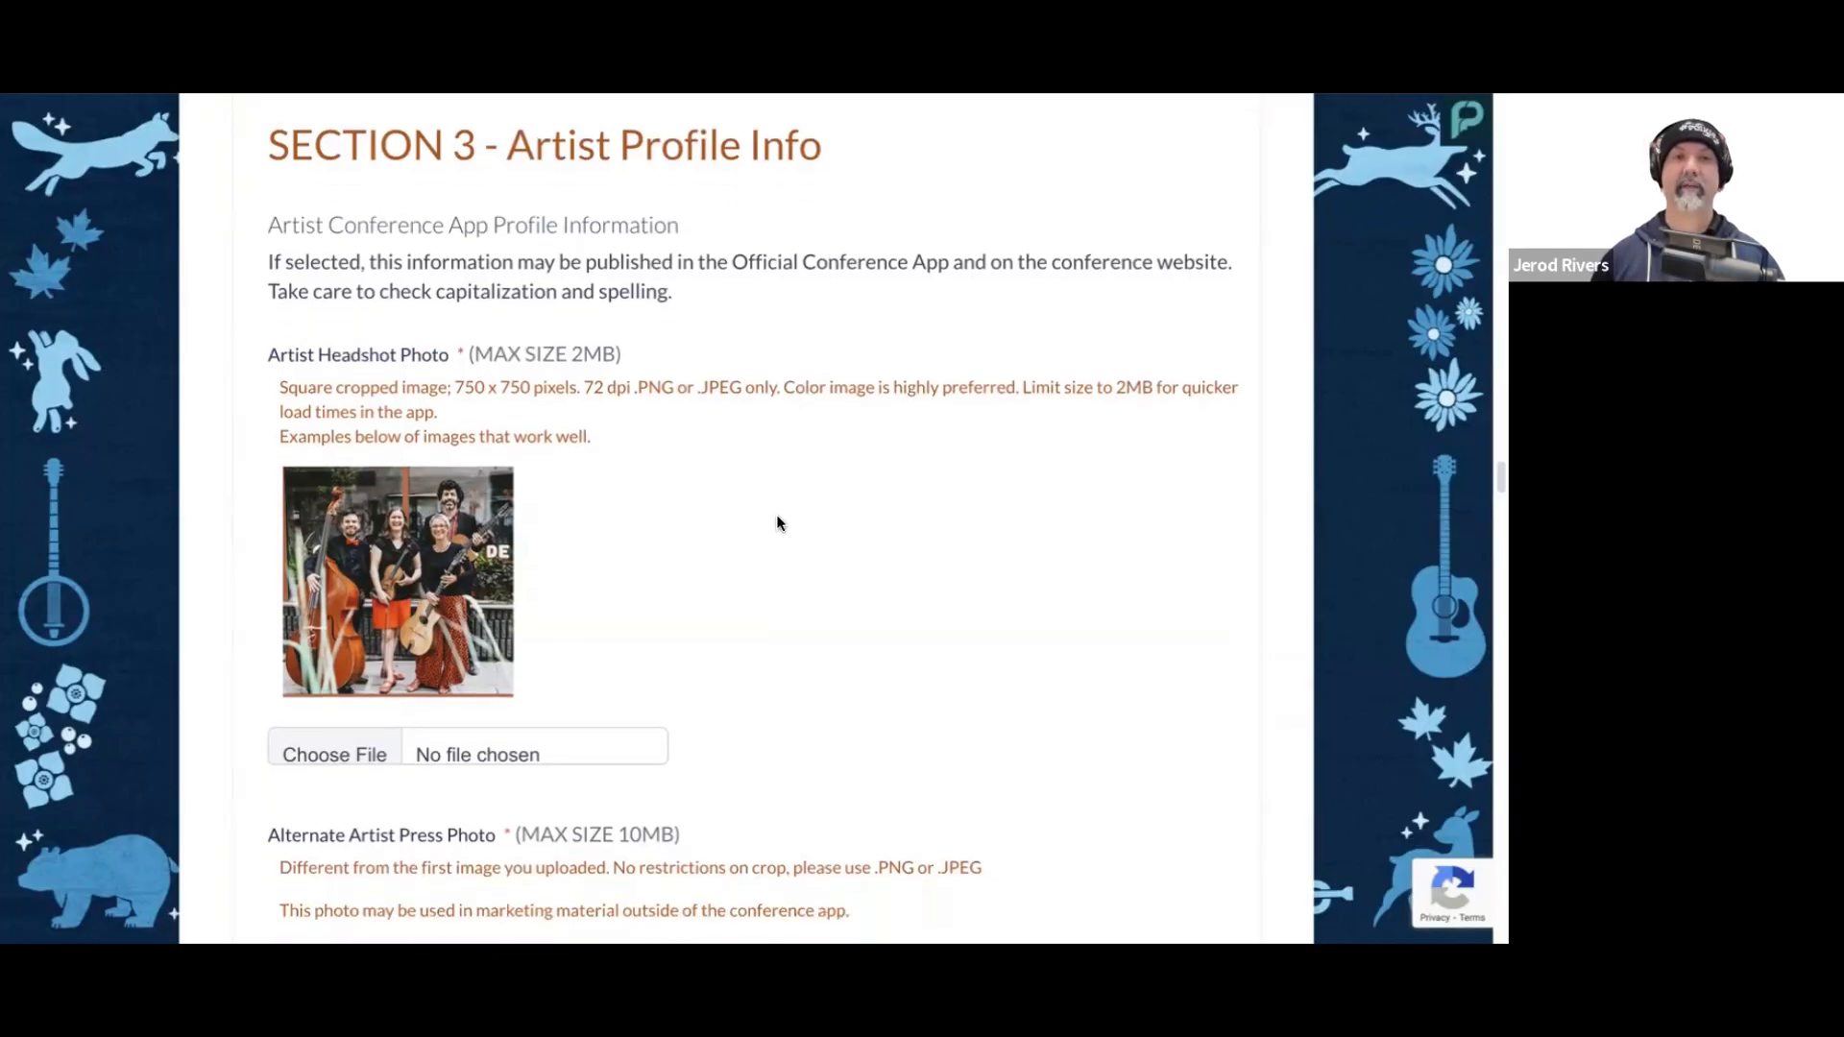
pyautogui.scroll(-1, 779, 524)
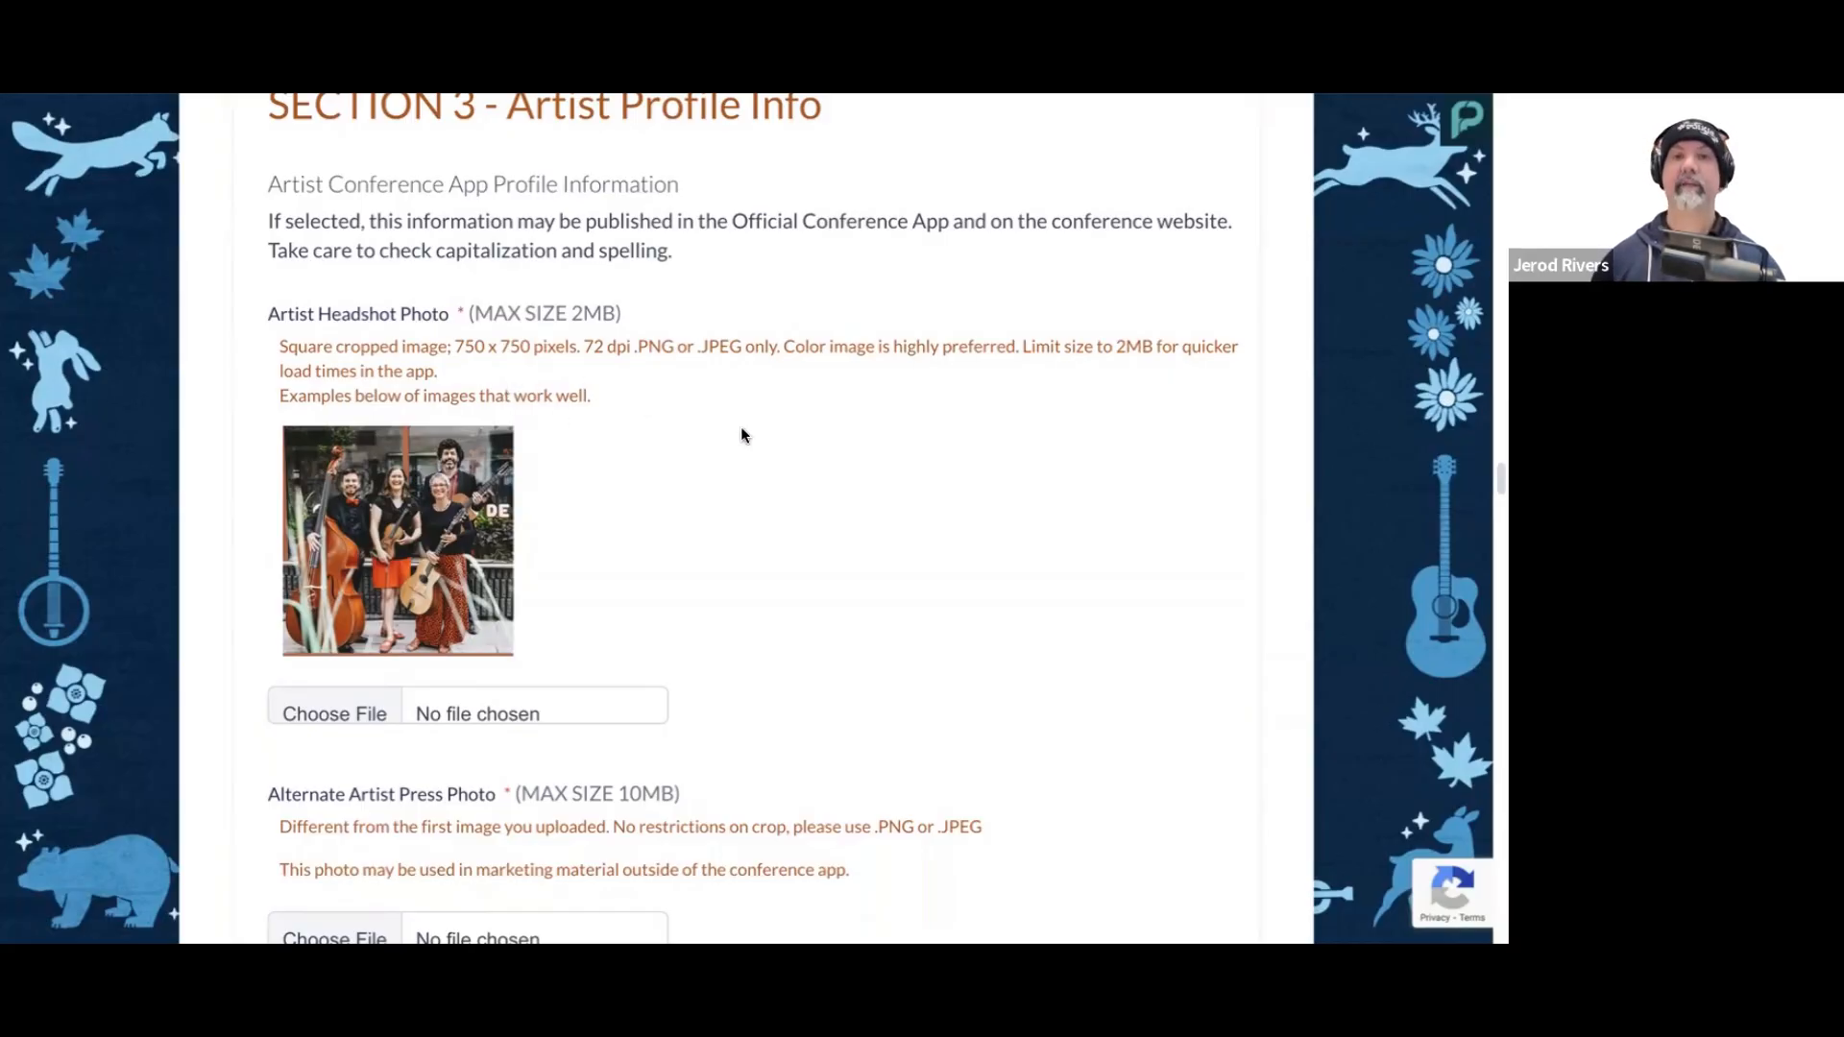
pyautogui.scroll(-1, 741, 434)
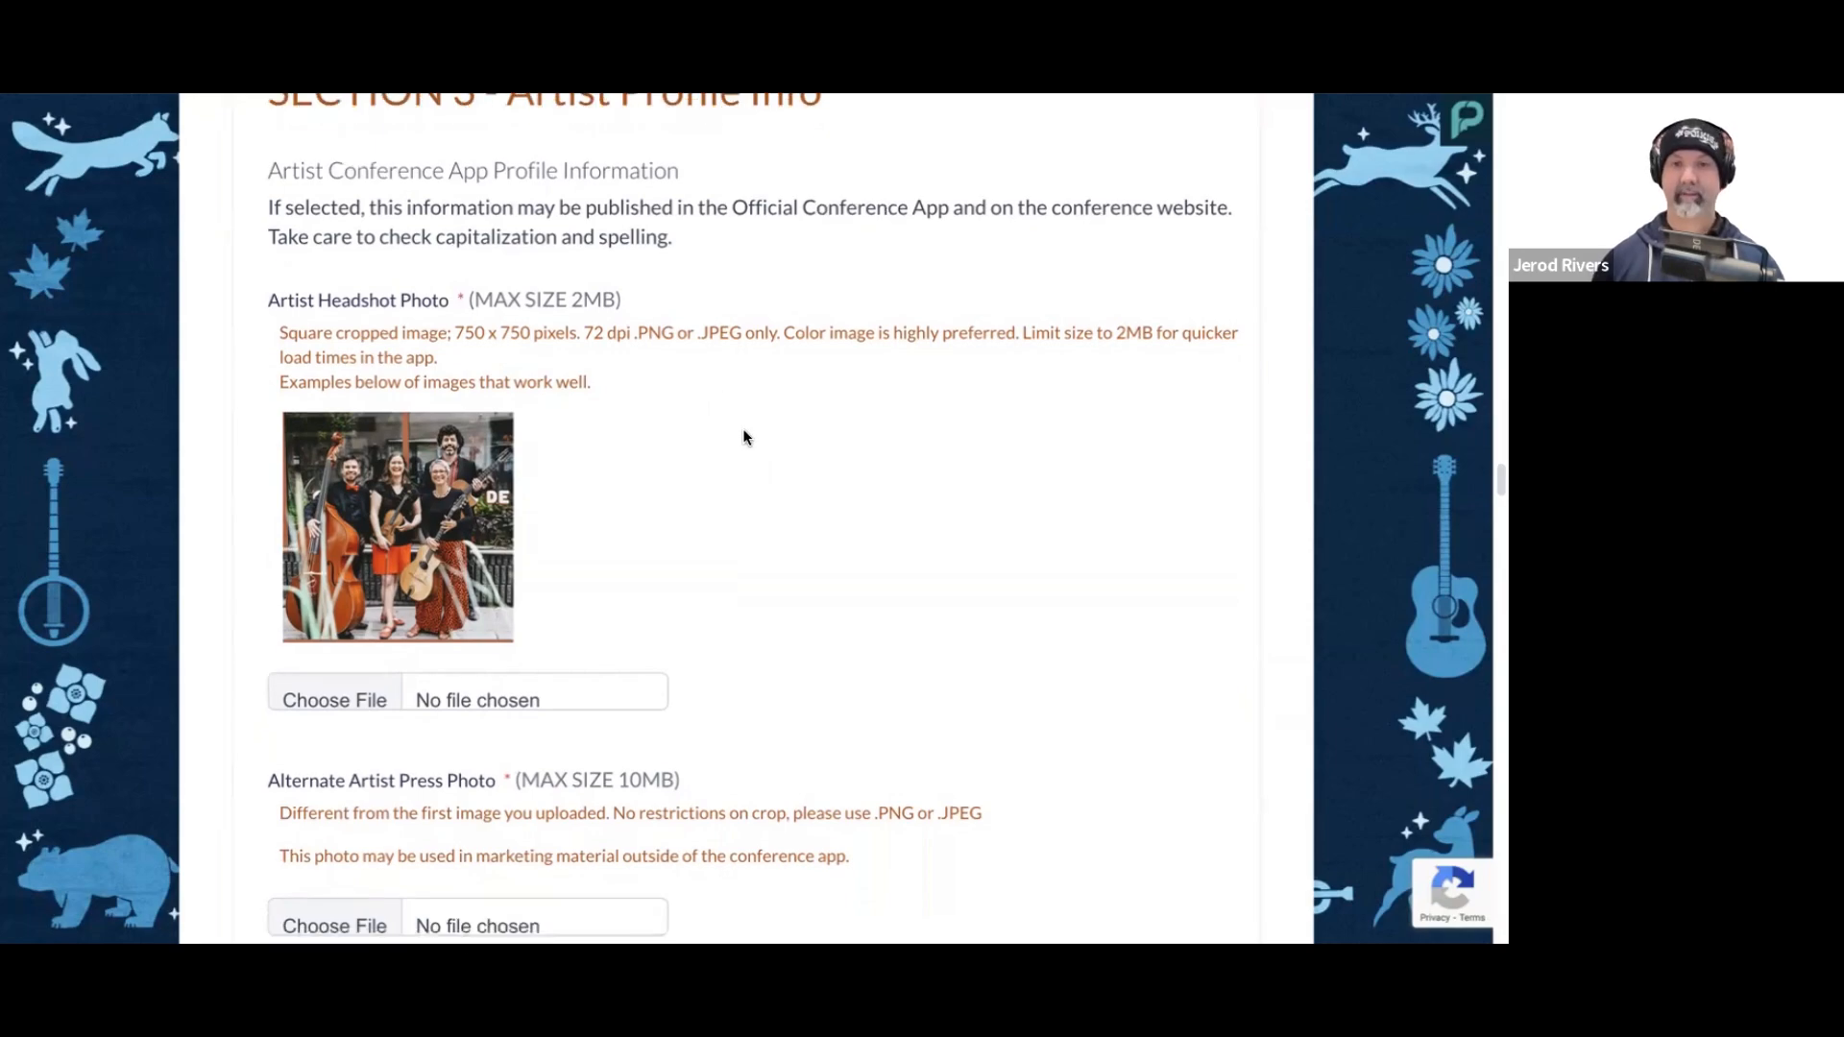
pyautogui.scroll(-2, 699, 544)
pyautogui.click(353, 669)
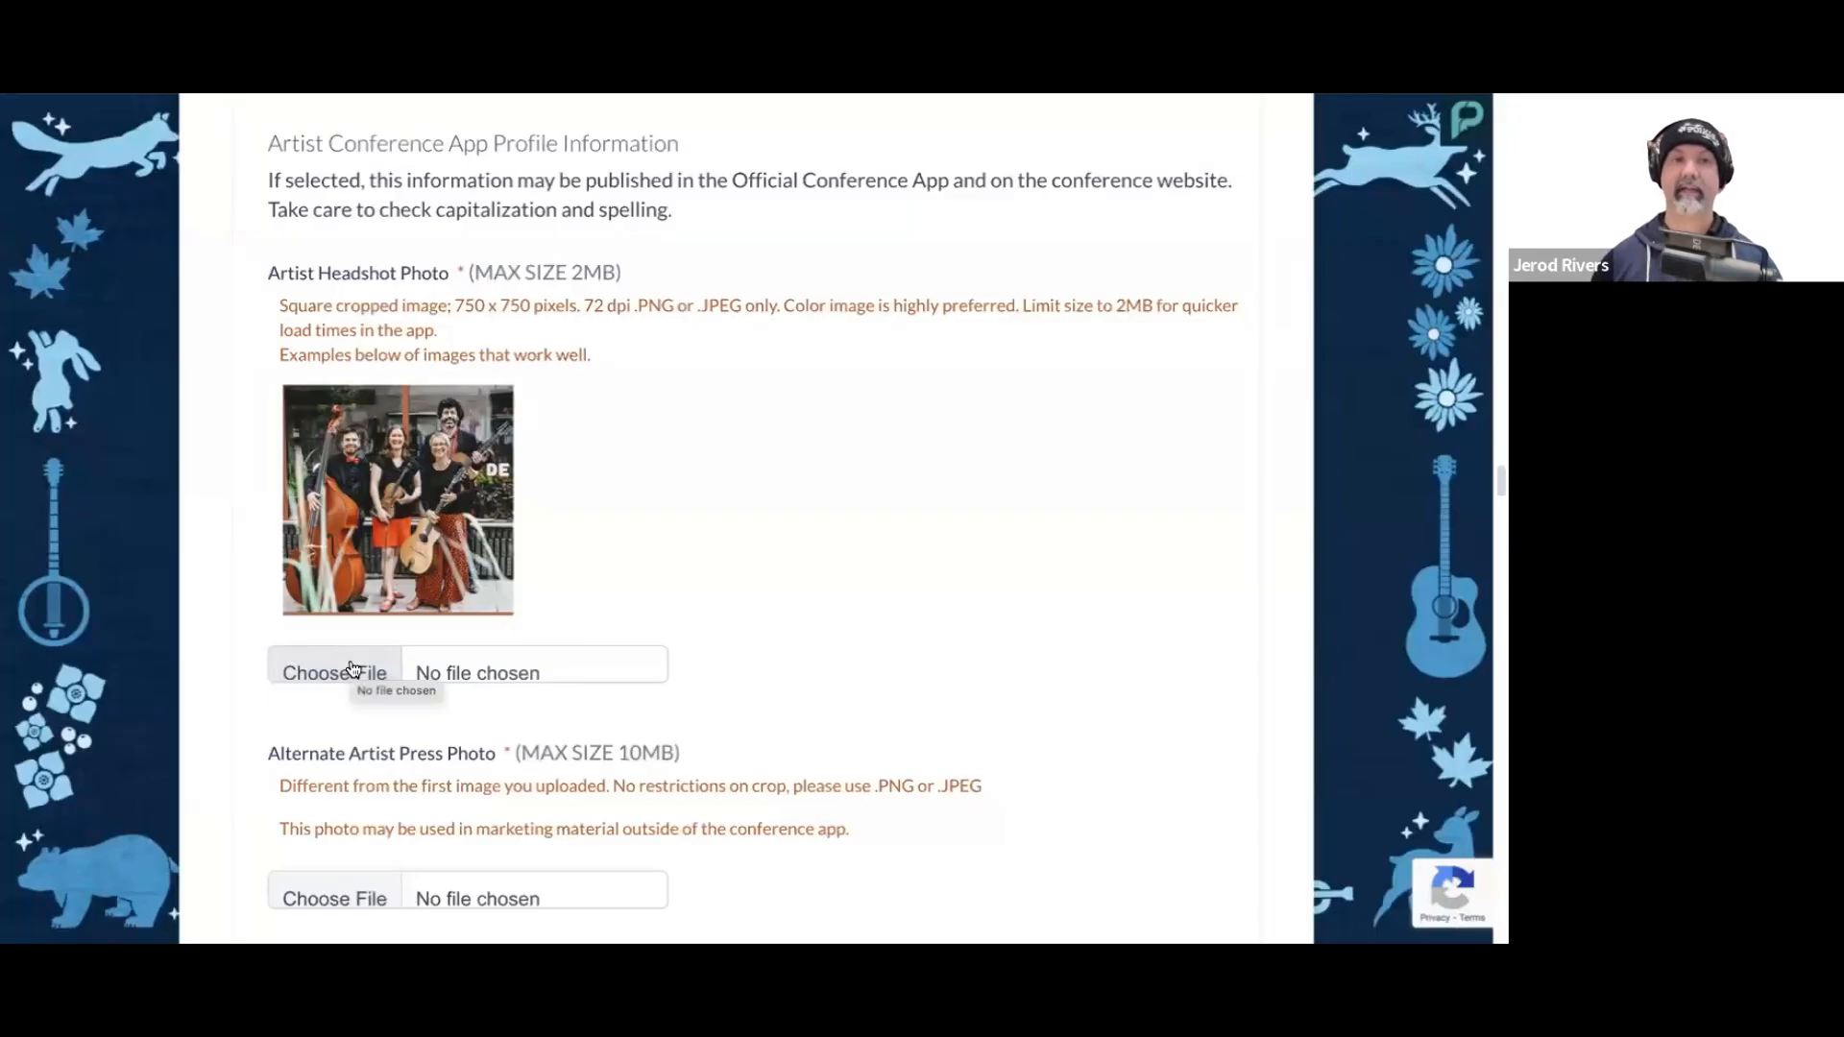
pyautogui.click(351, 670)
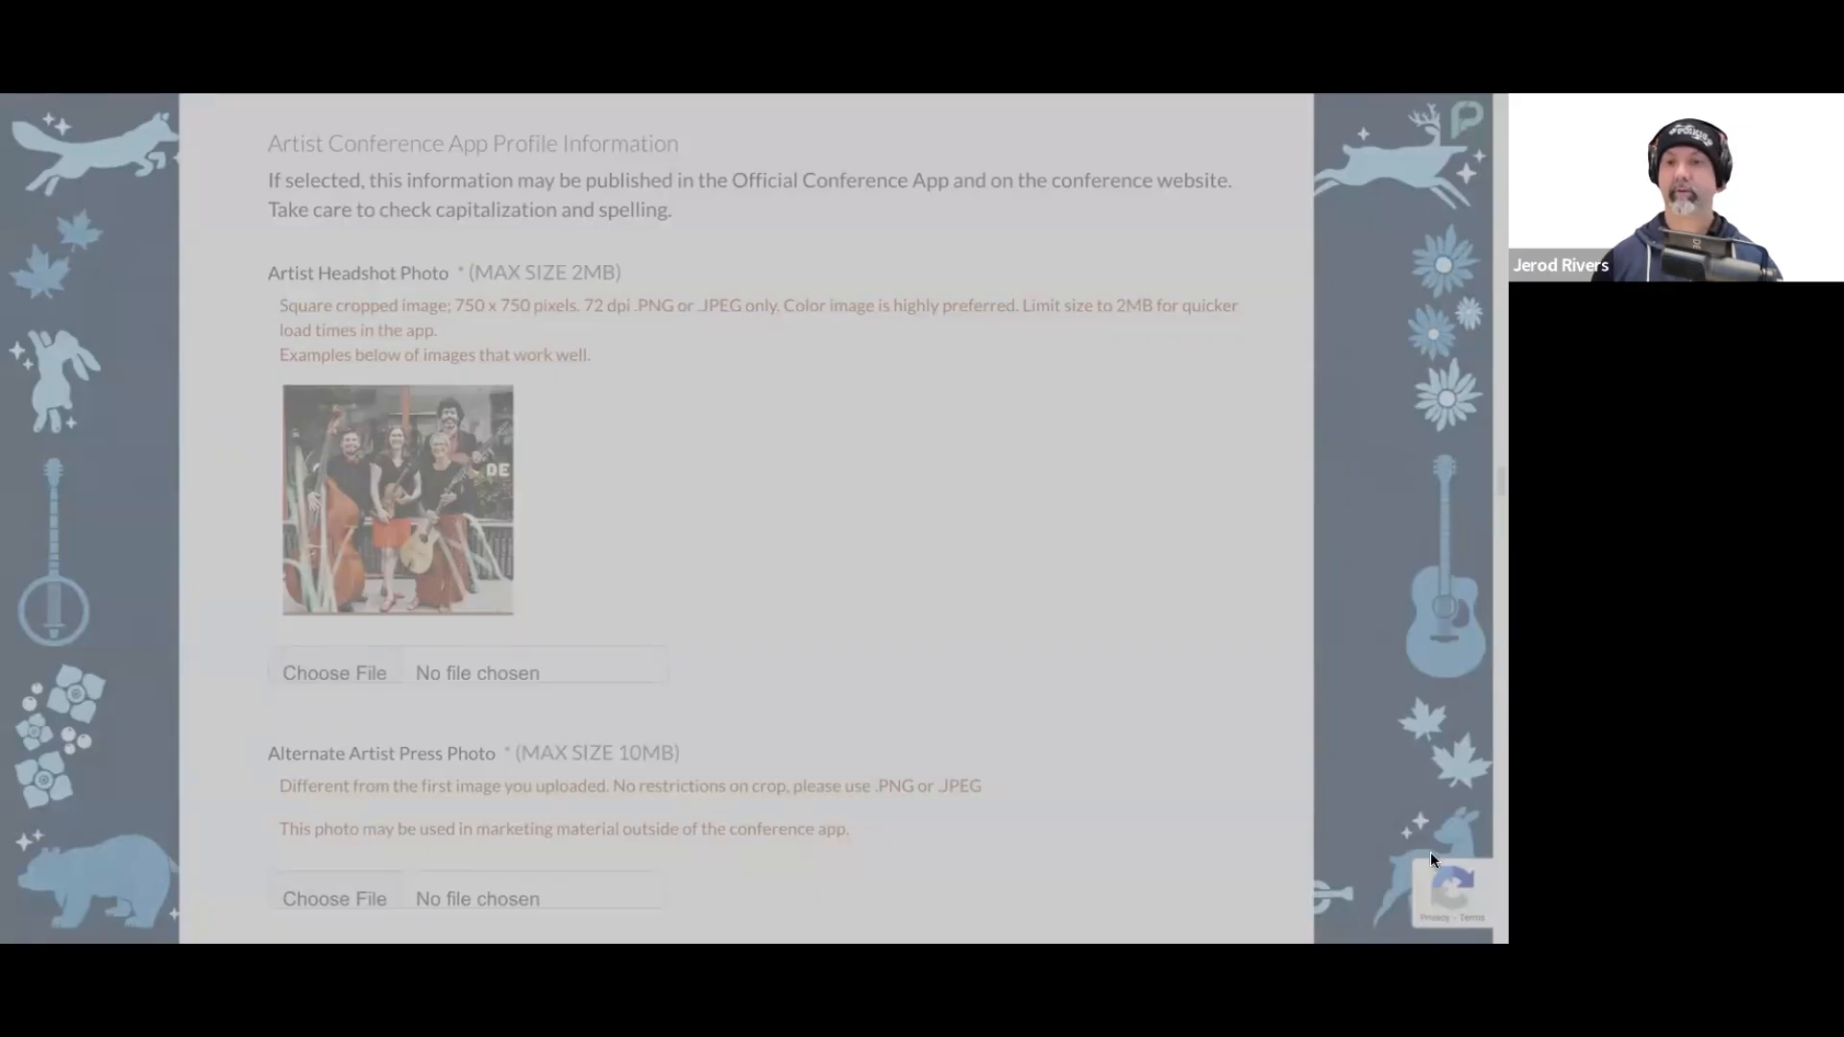
pyautogui.click(1440, 877)
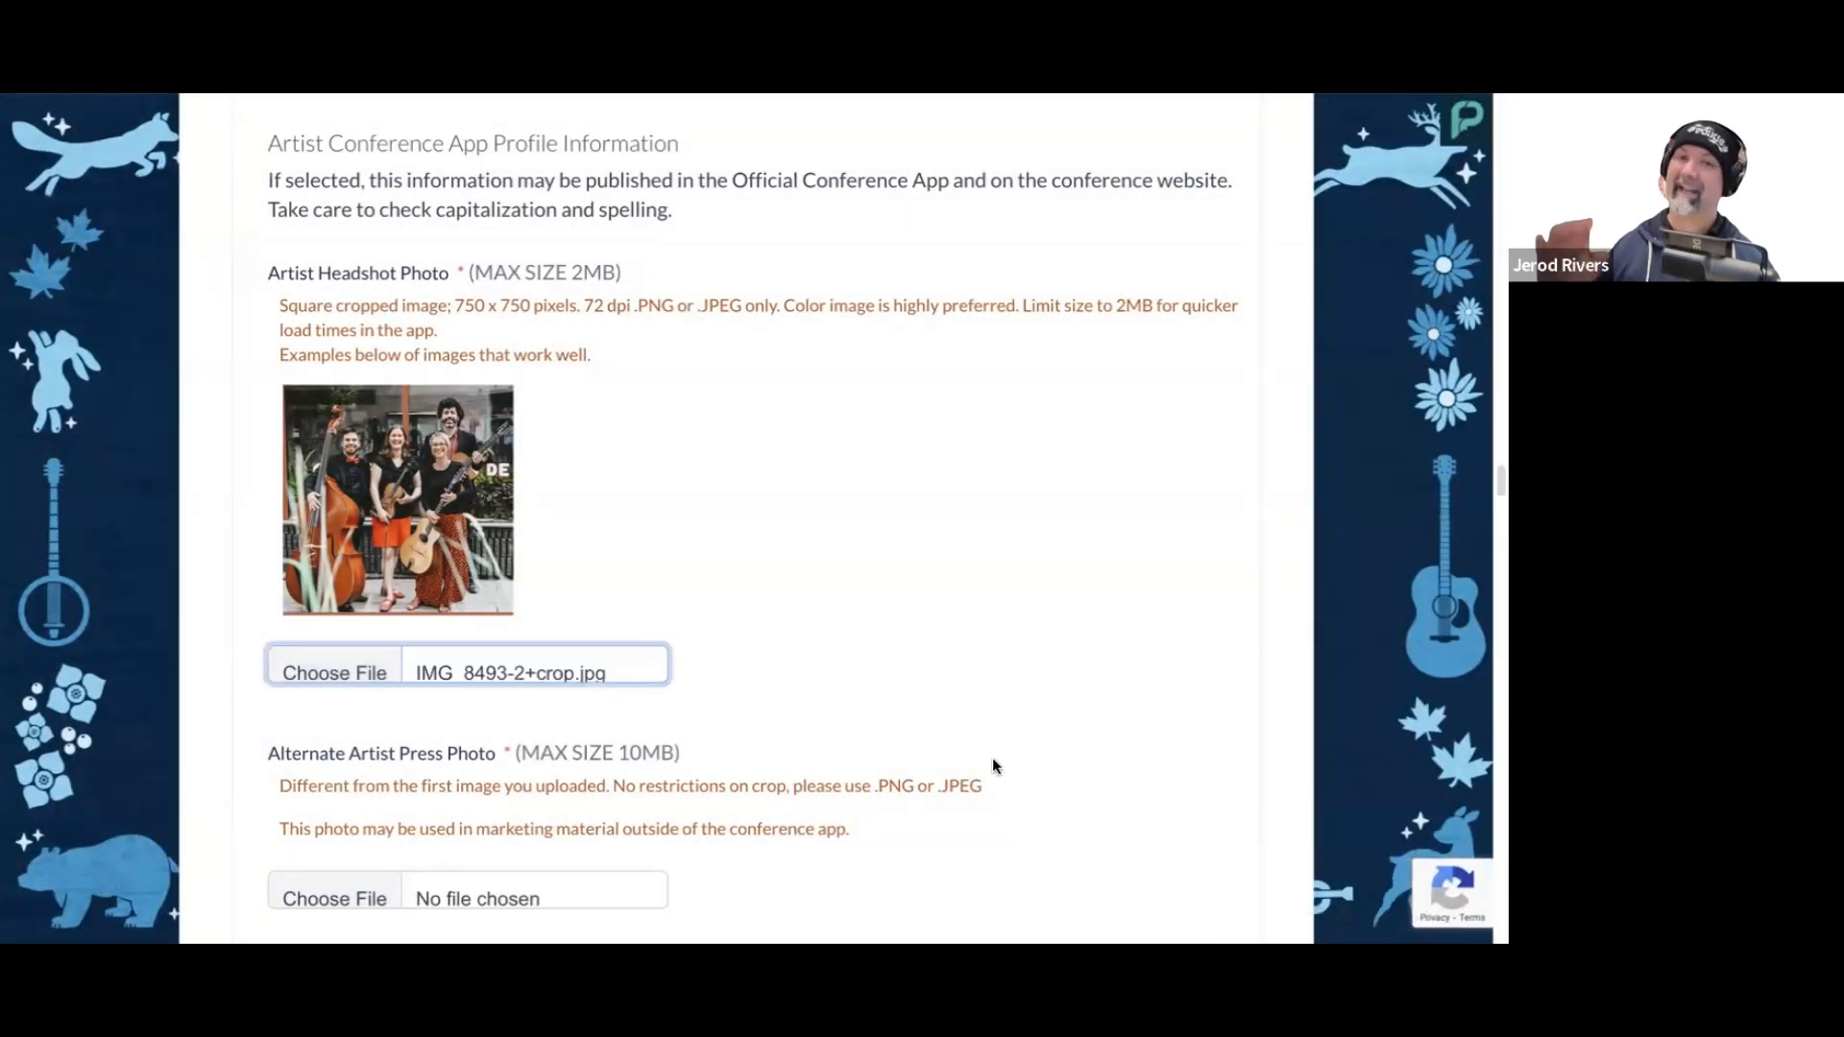
# Step: Upload IMG_8581+crop.jpg as the Alternate Artist Press Photo
pyautogui.scroll(-1, 730, 662)
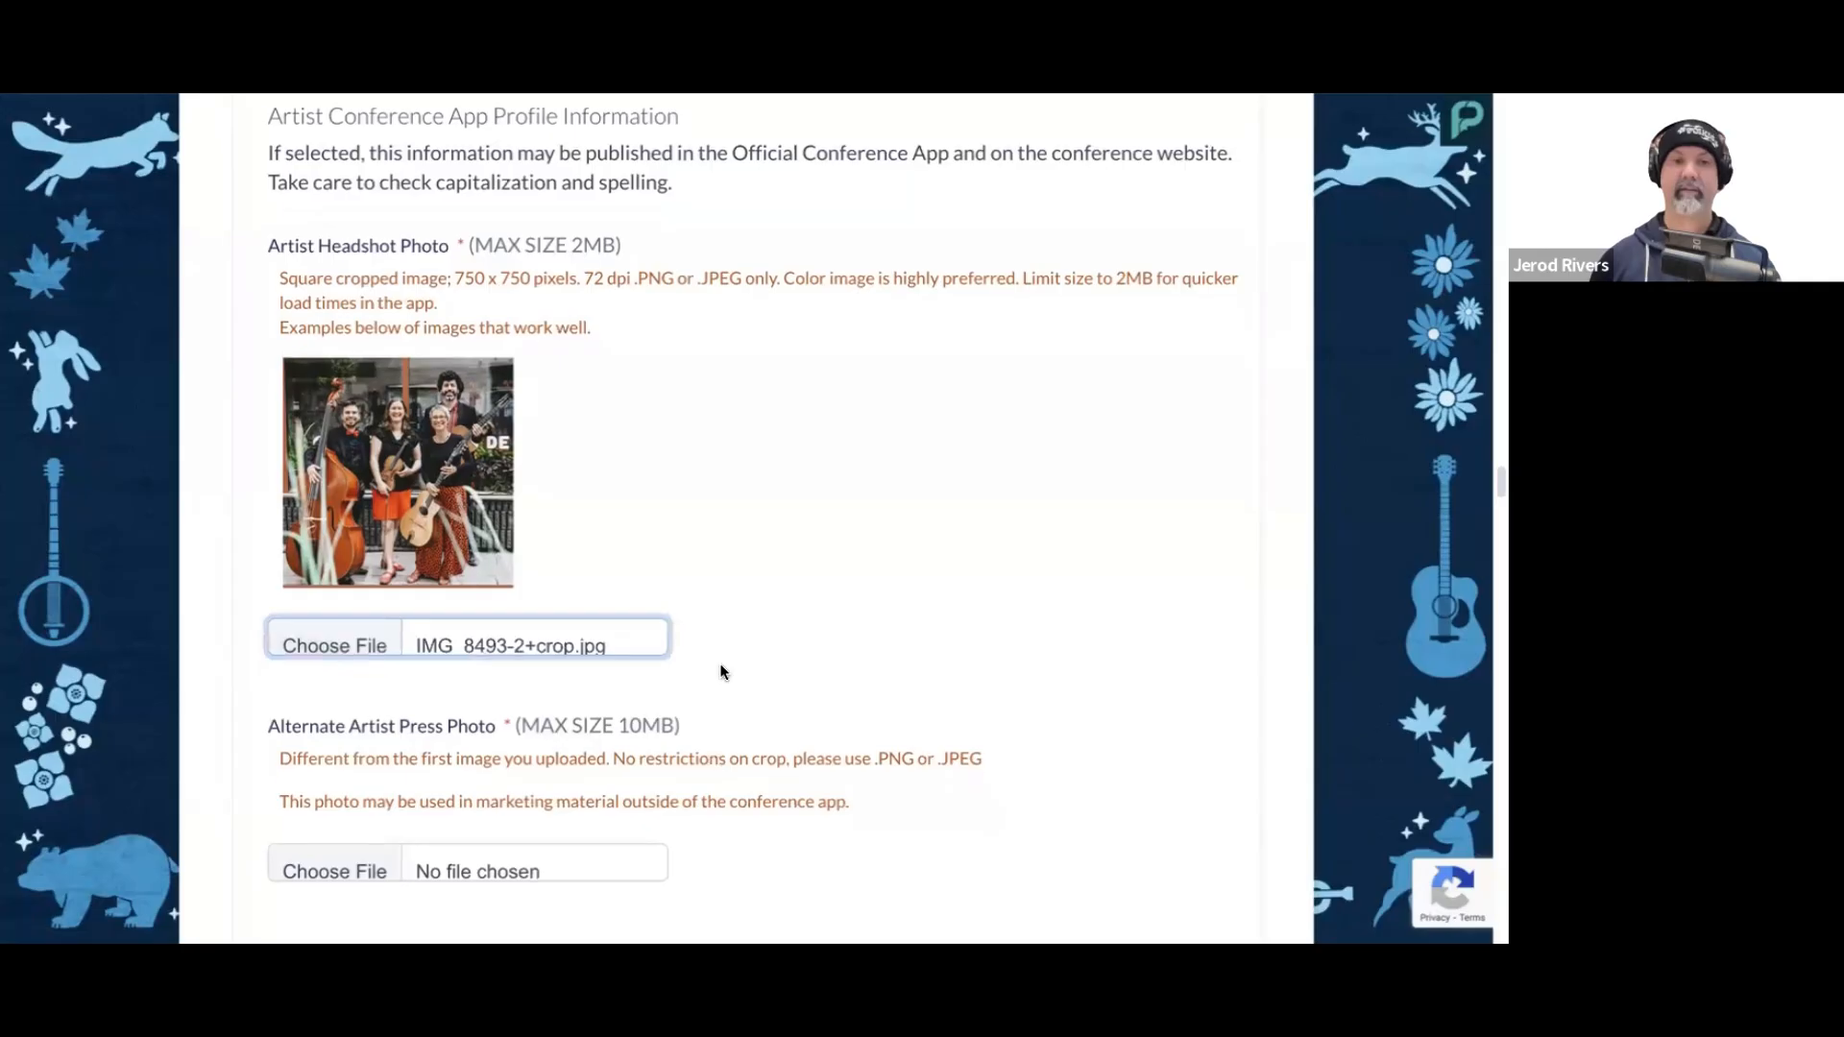
pyautogui.scroll(-2, 697, 682)
pyautogui.scroll(-3, 695, 678)
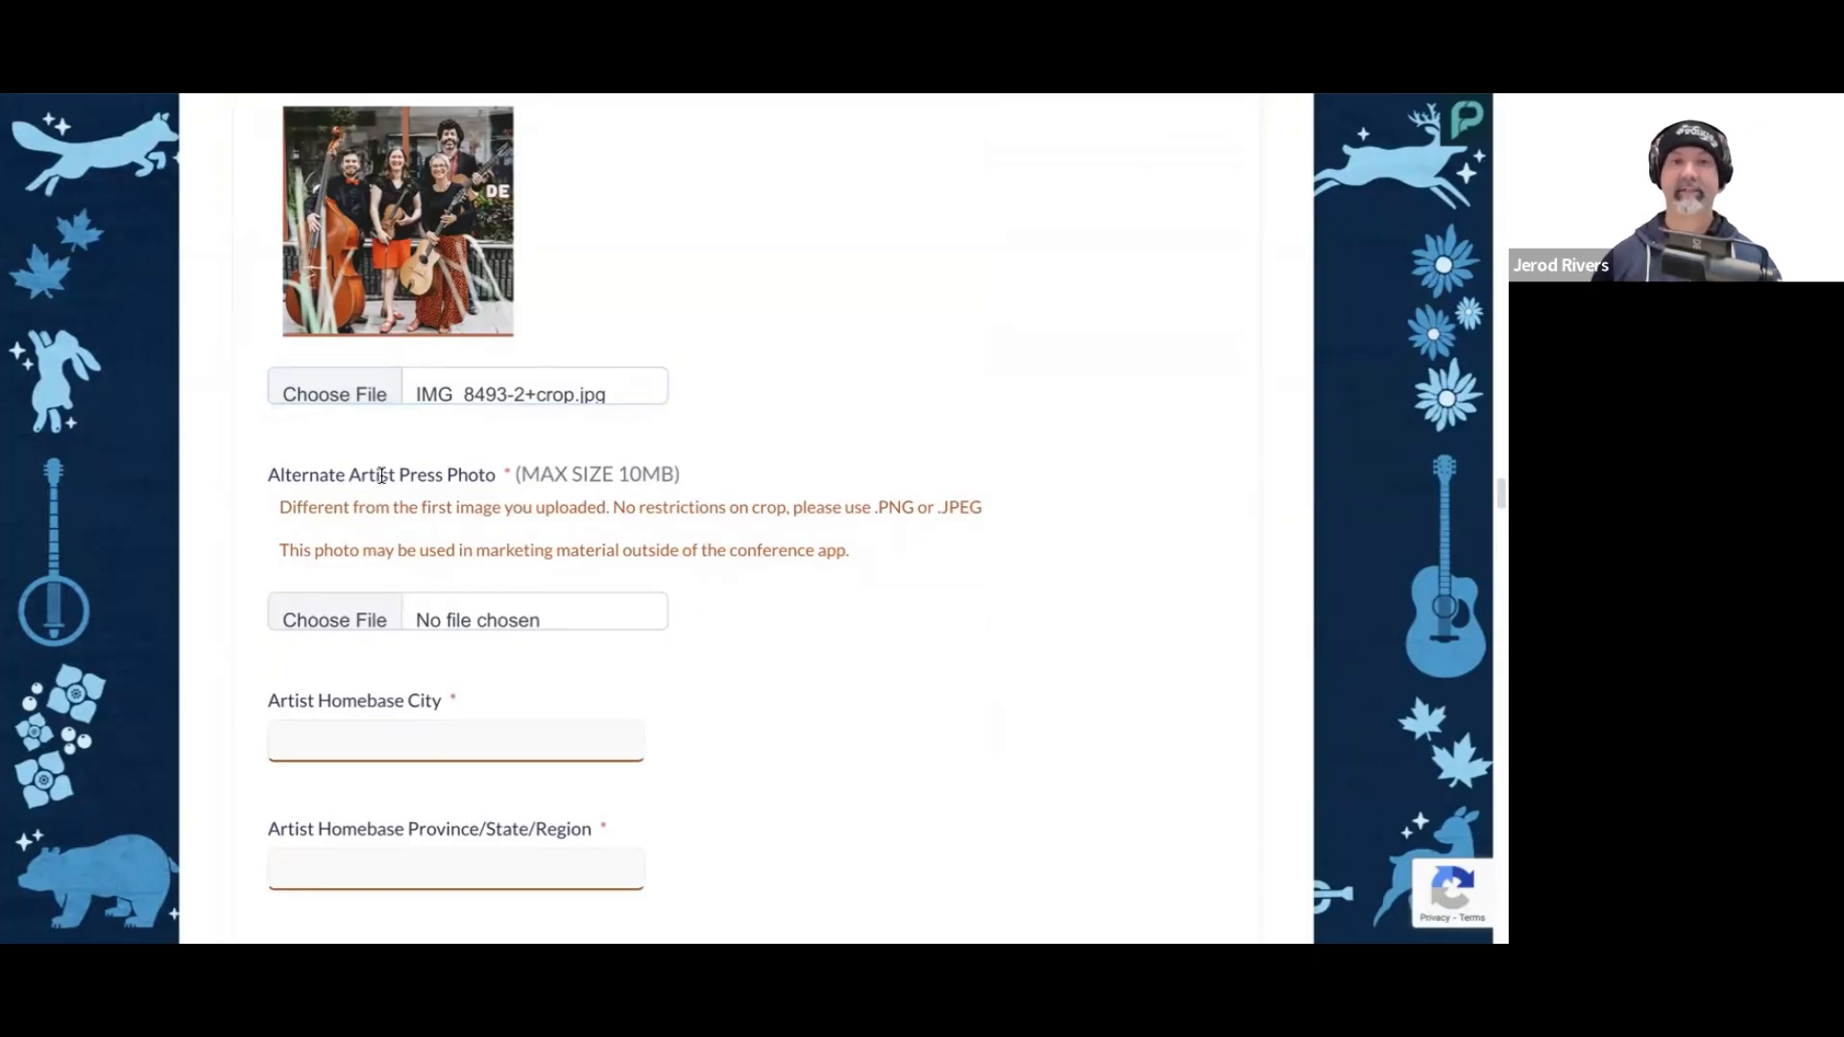
pyautogui.click(366, 618)
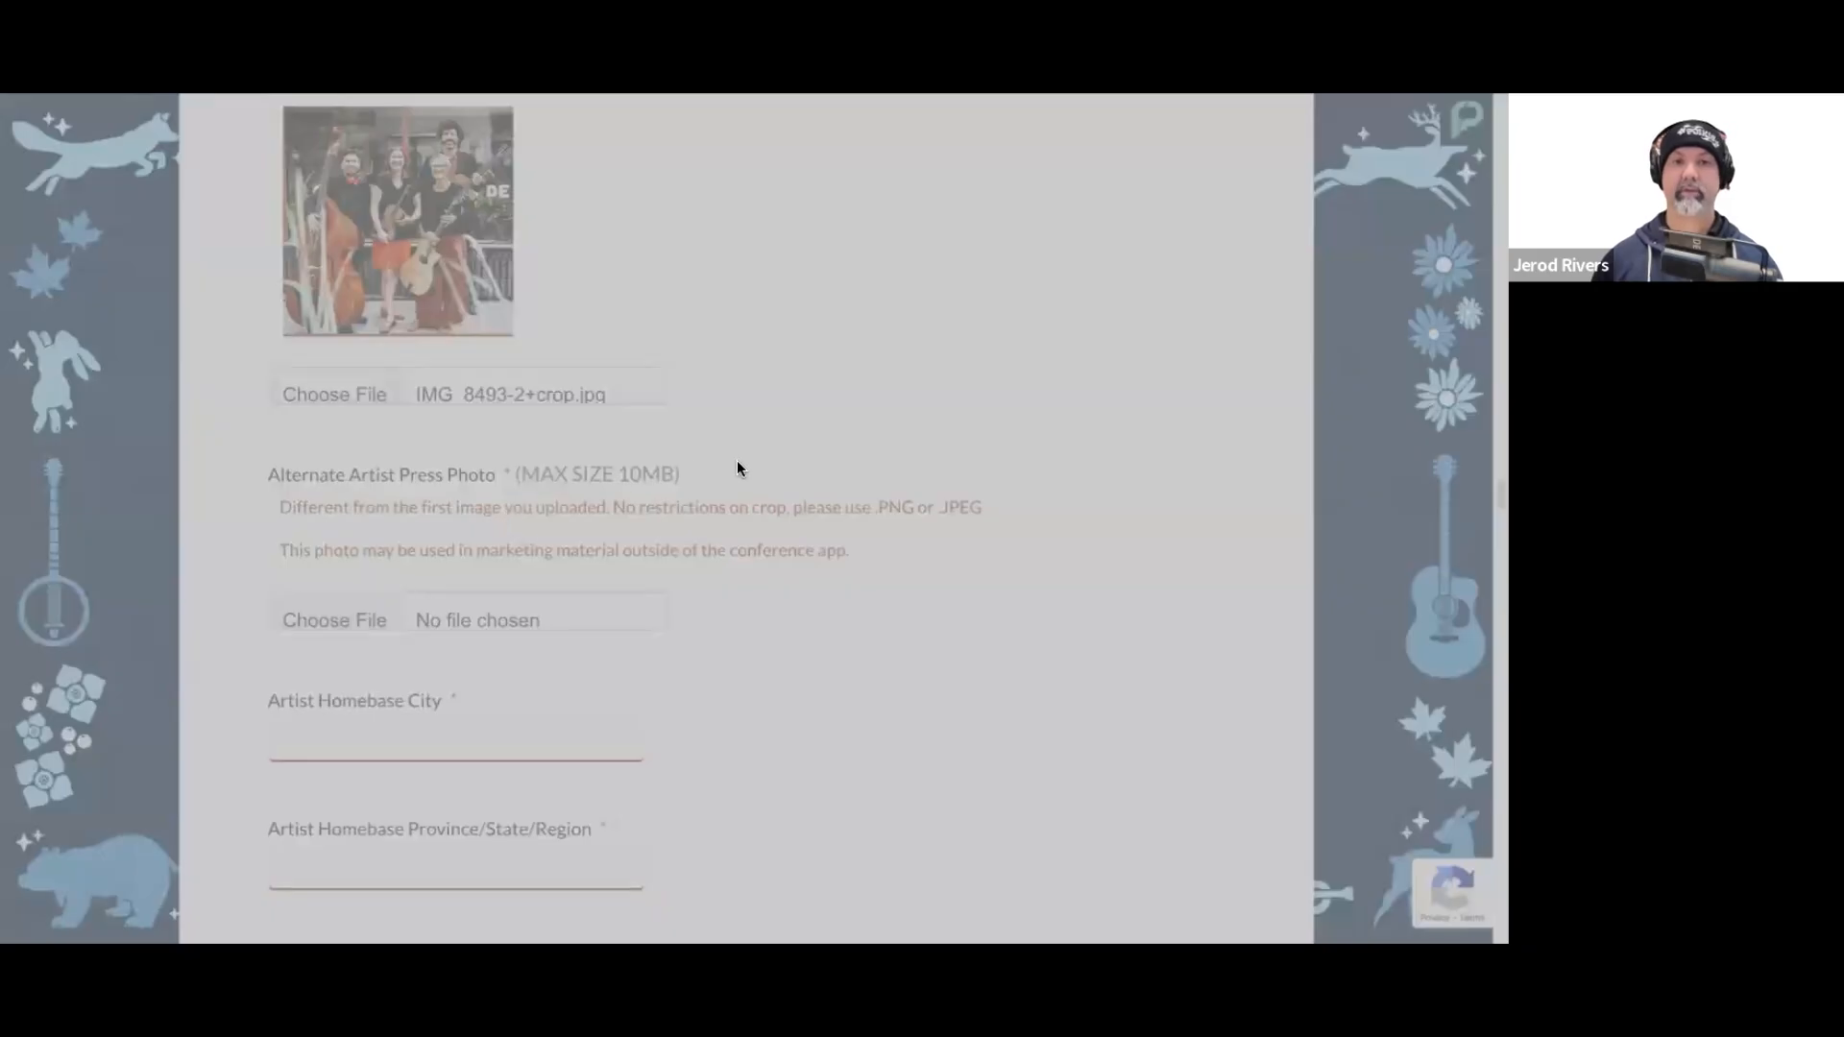
pyautogui.click(1441, 870)
# Step: Fill in the artist homebase as Kansas City for the city, Missouri for the state and United States for the country
pyautogui.scroll(-4, 972, 617)
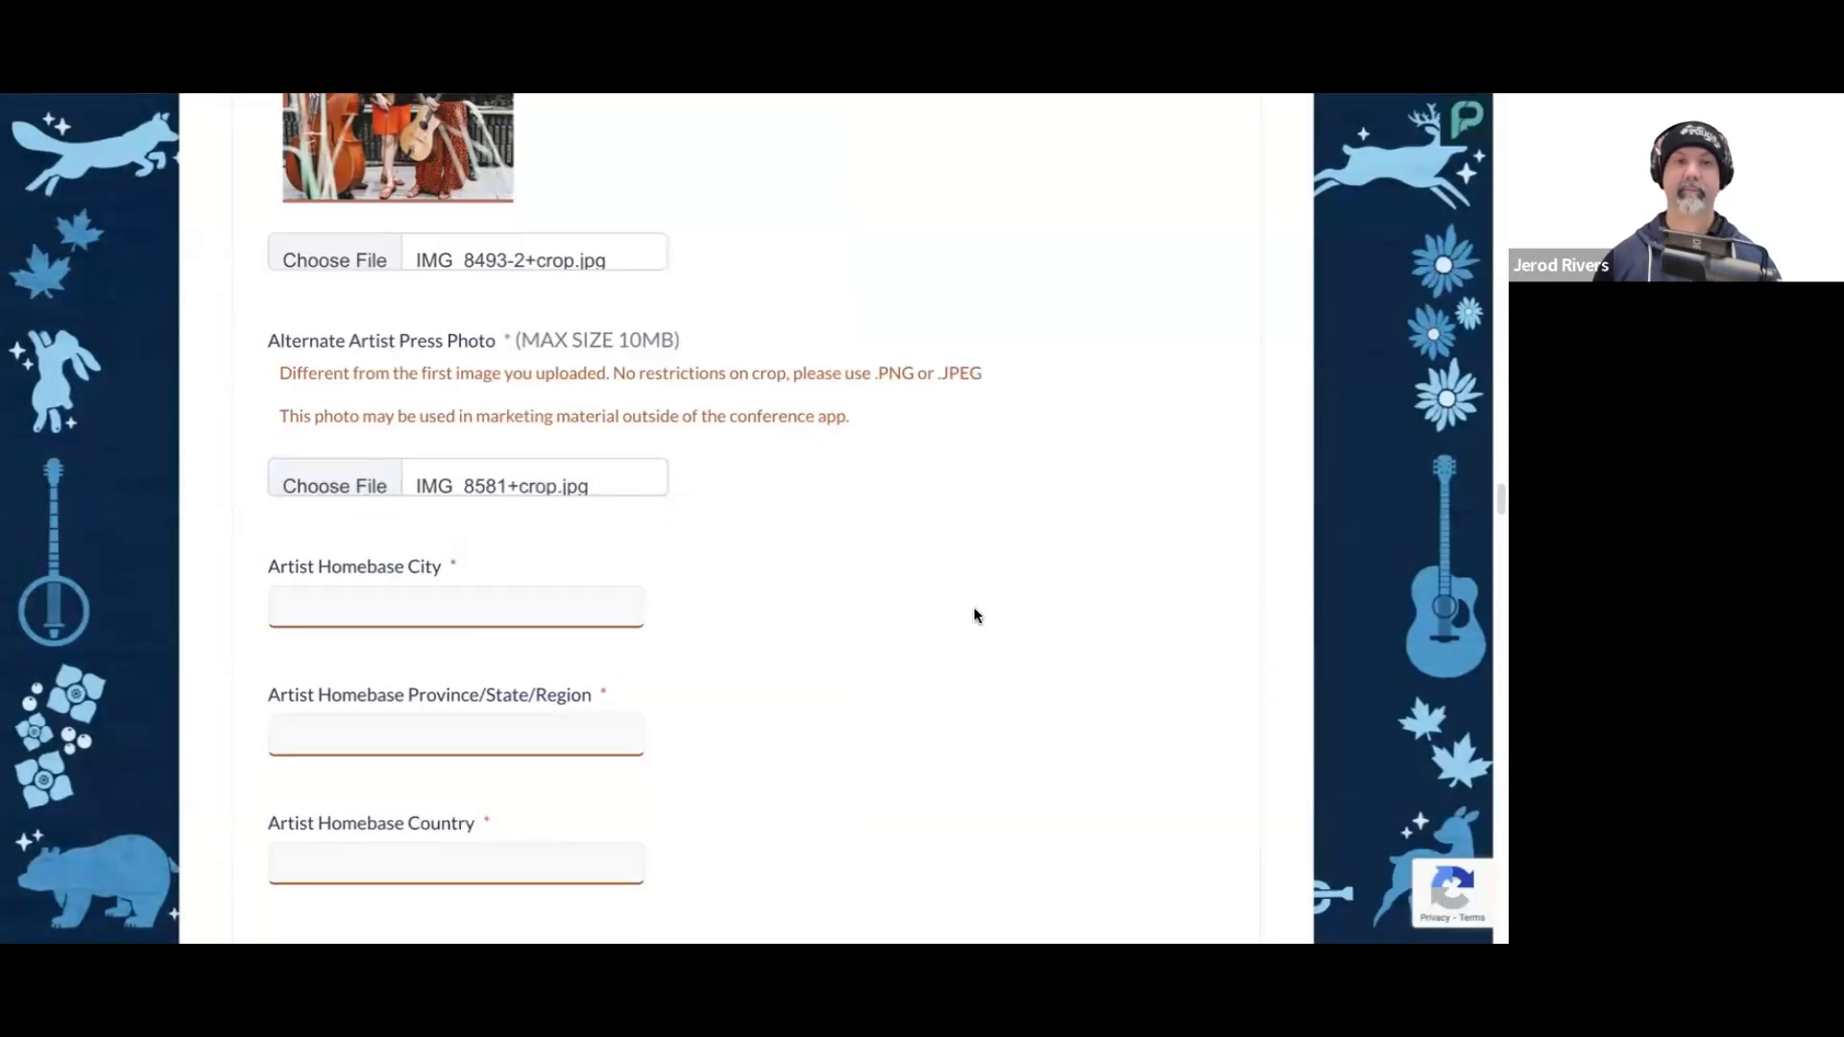
pyautogui.click(470, 316)
pyautogui.write('Kansas')
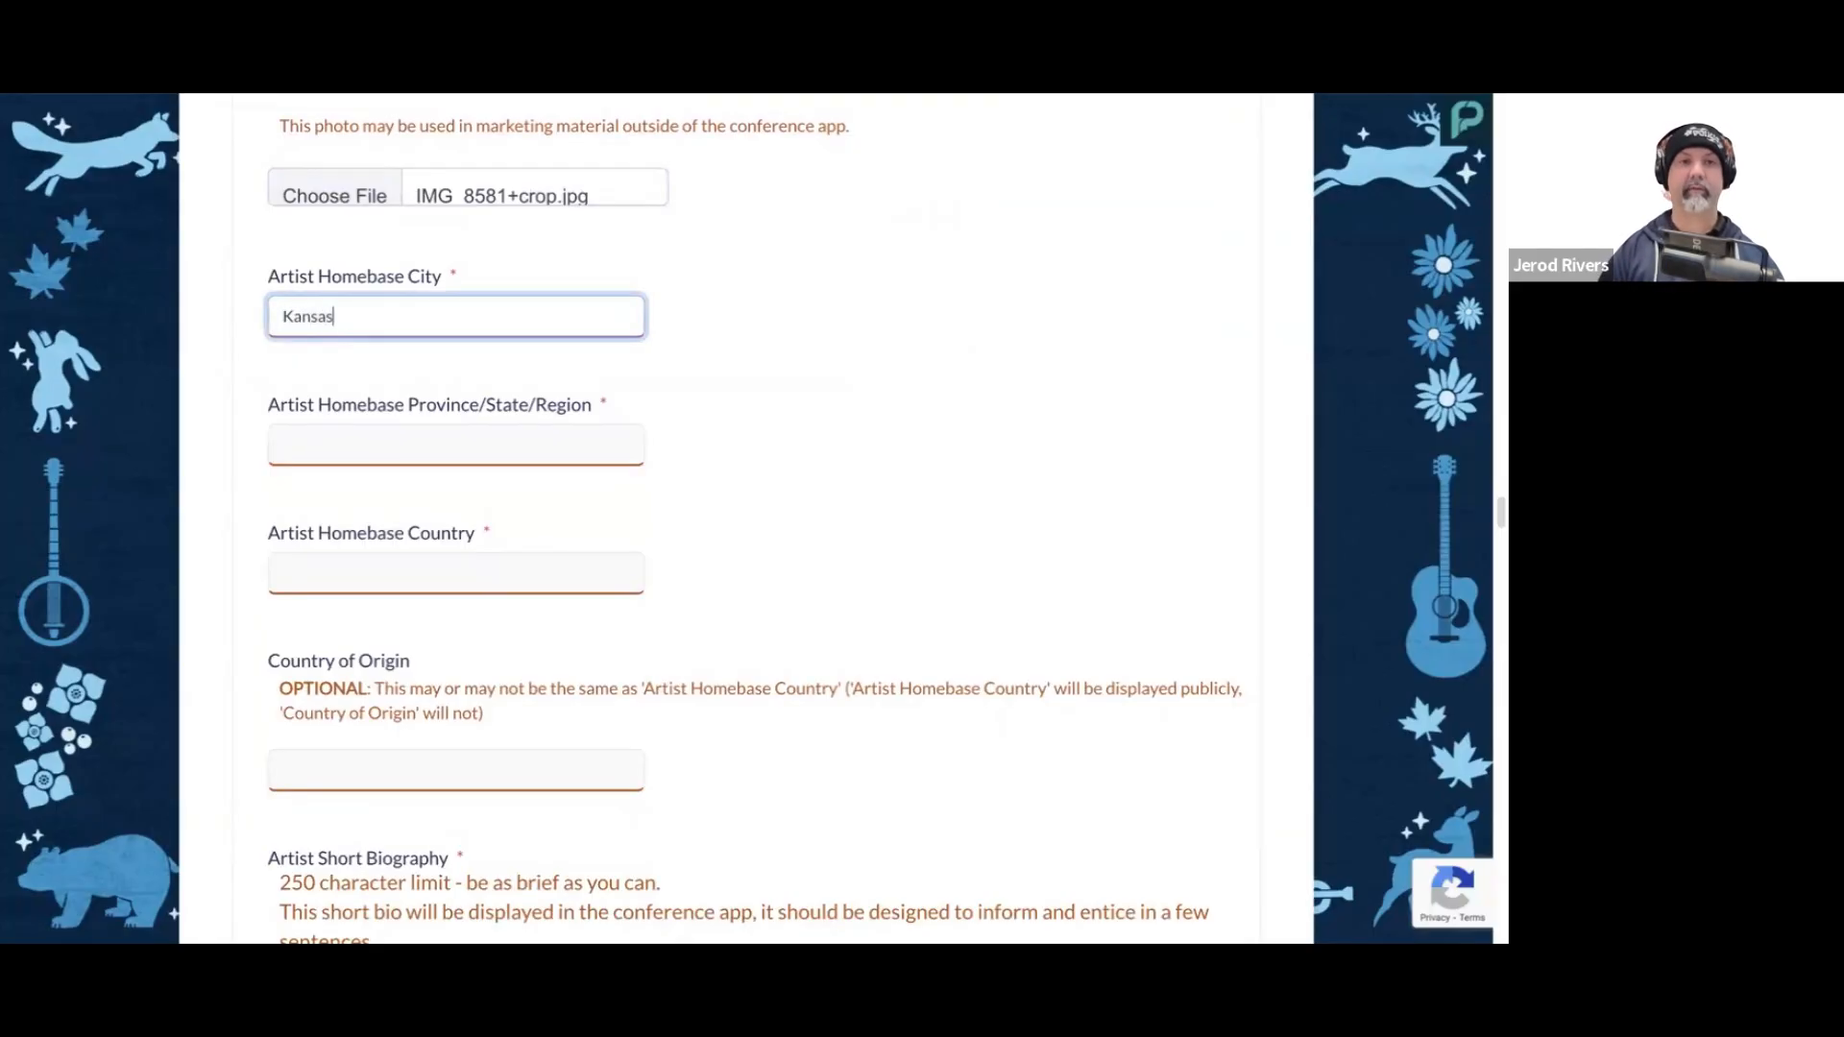
pyautogui.write(' City')
pyautogui.press('Tab')
pyautogui.write('Missouri')
pyautogui.press('Tab')
pyautogui.write('Un')
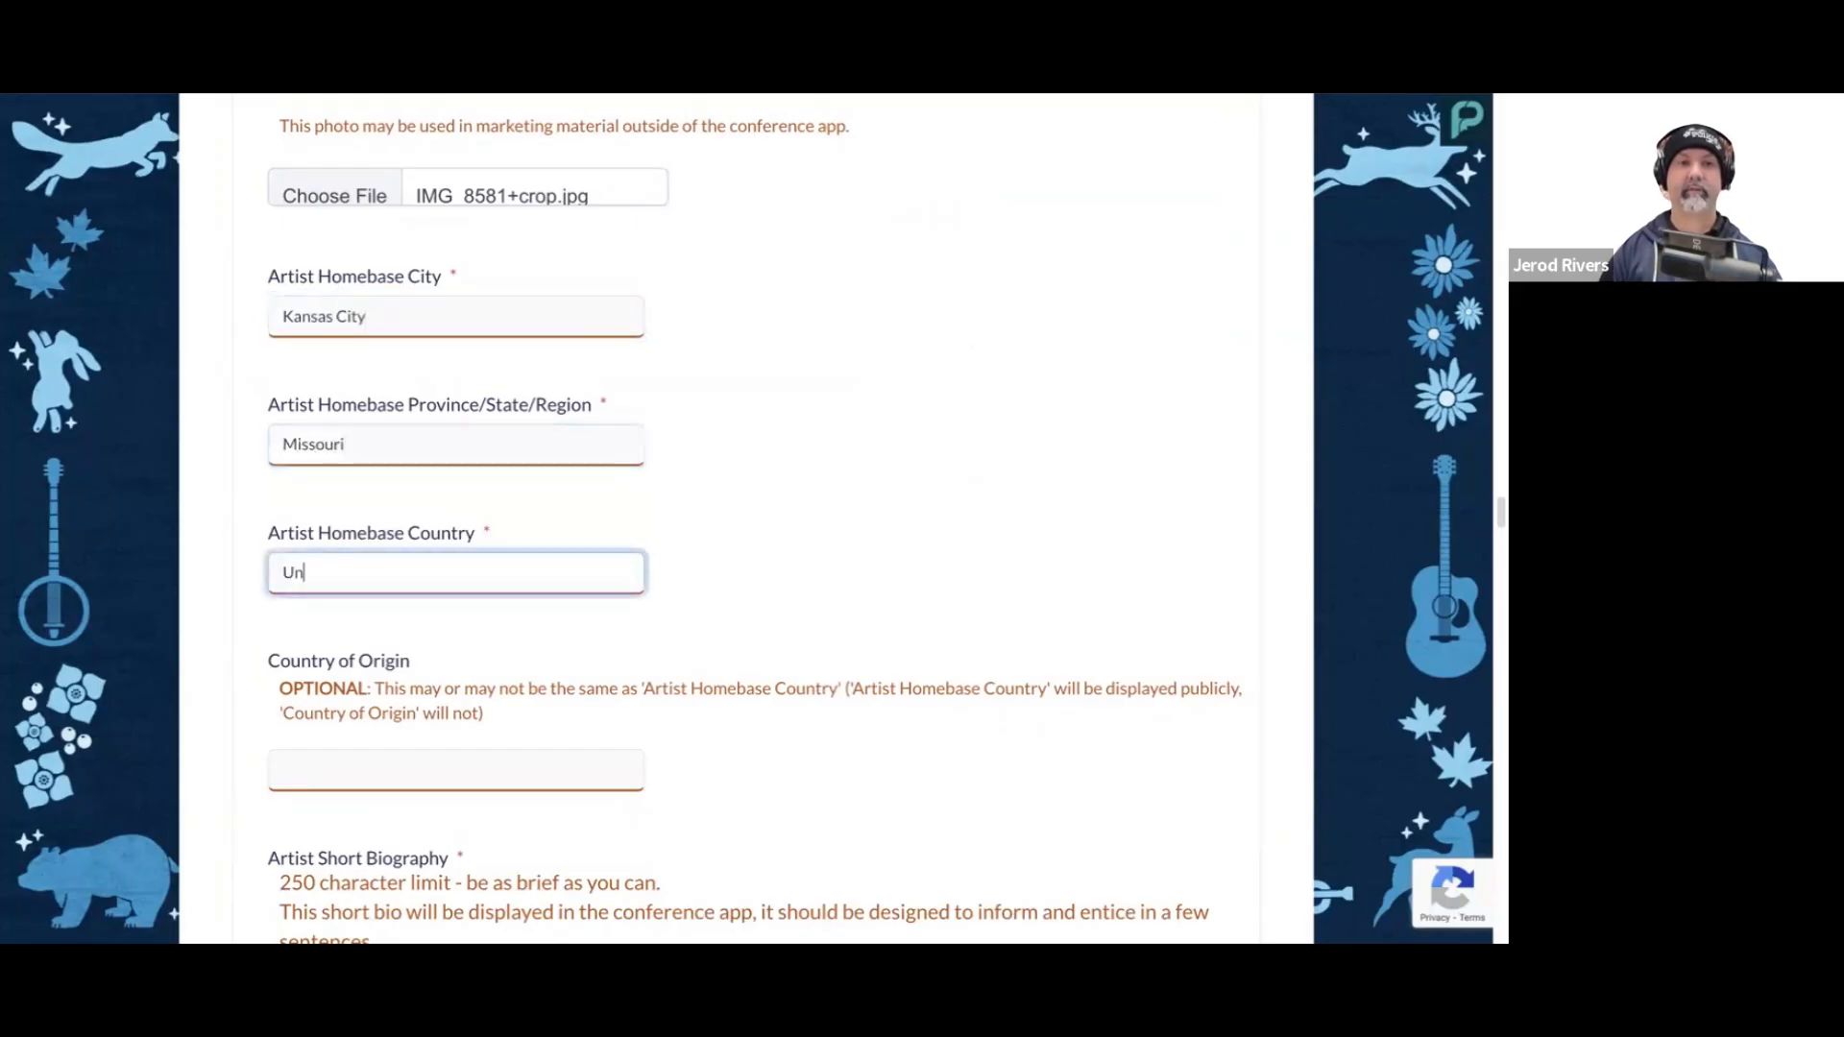
pyautogui.write('ited States')
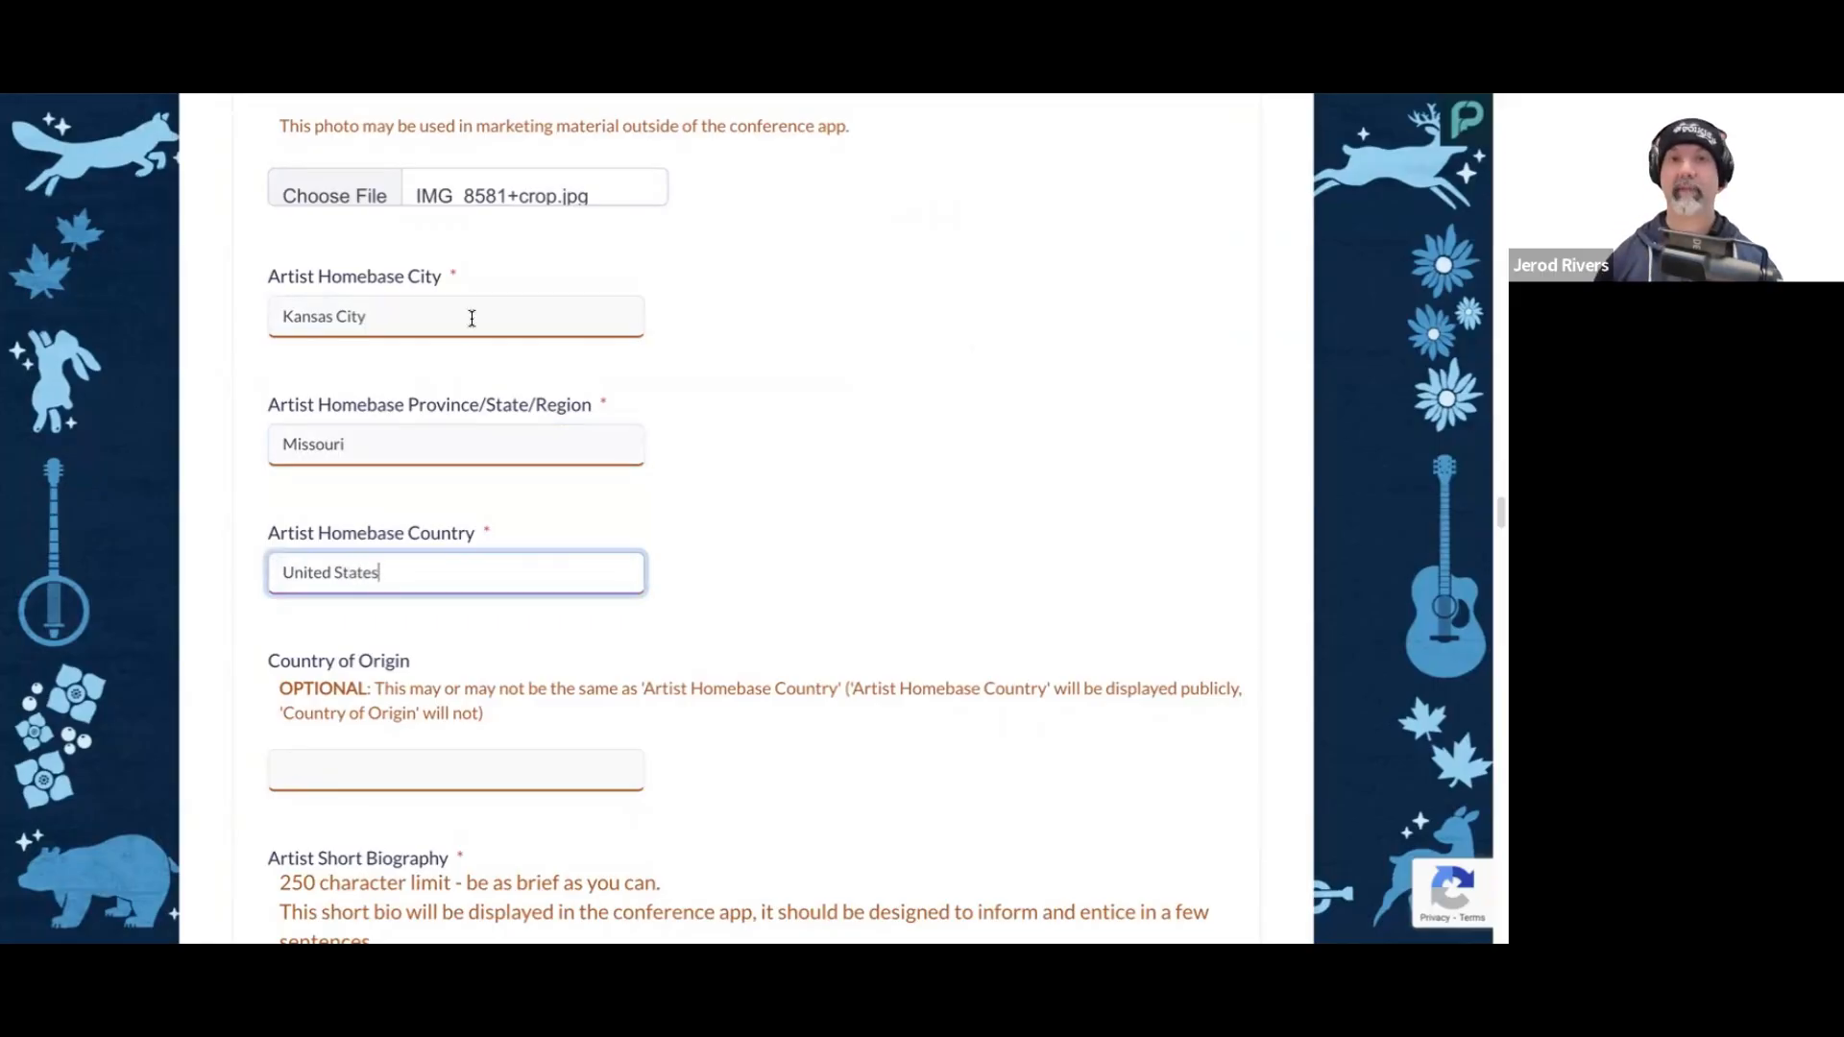
pyautogui.click(805, 510)
pyautogui.scroll(-1, 780, 510)
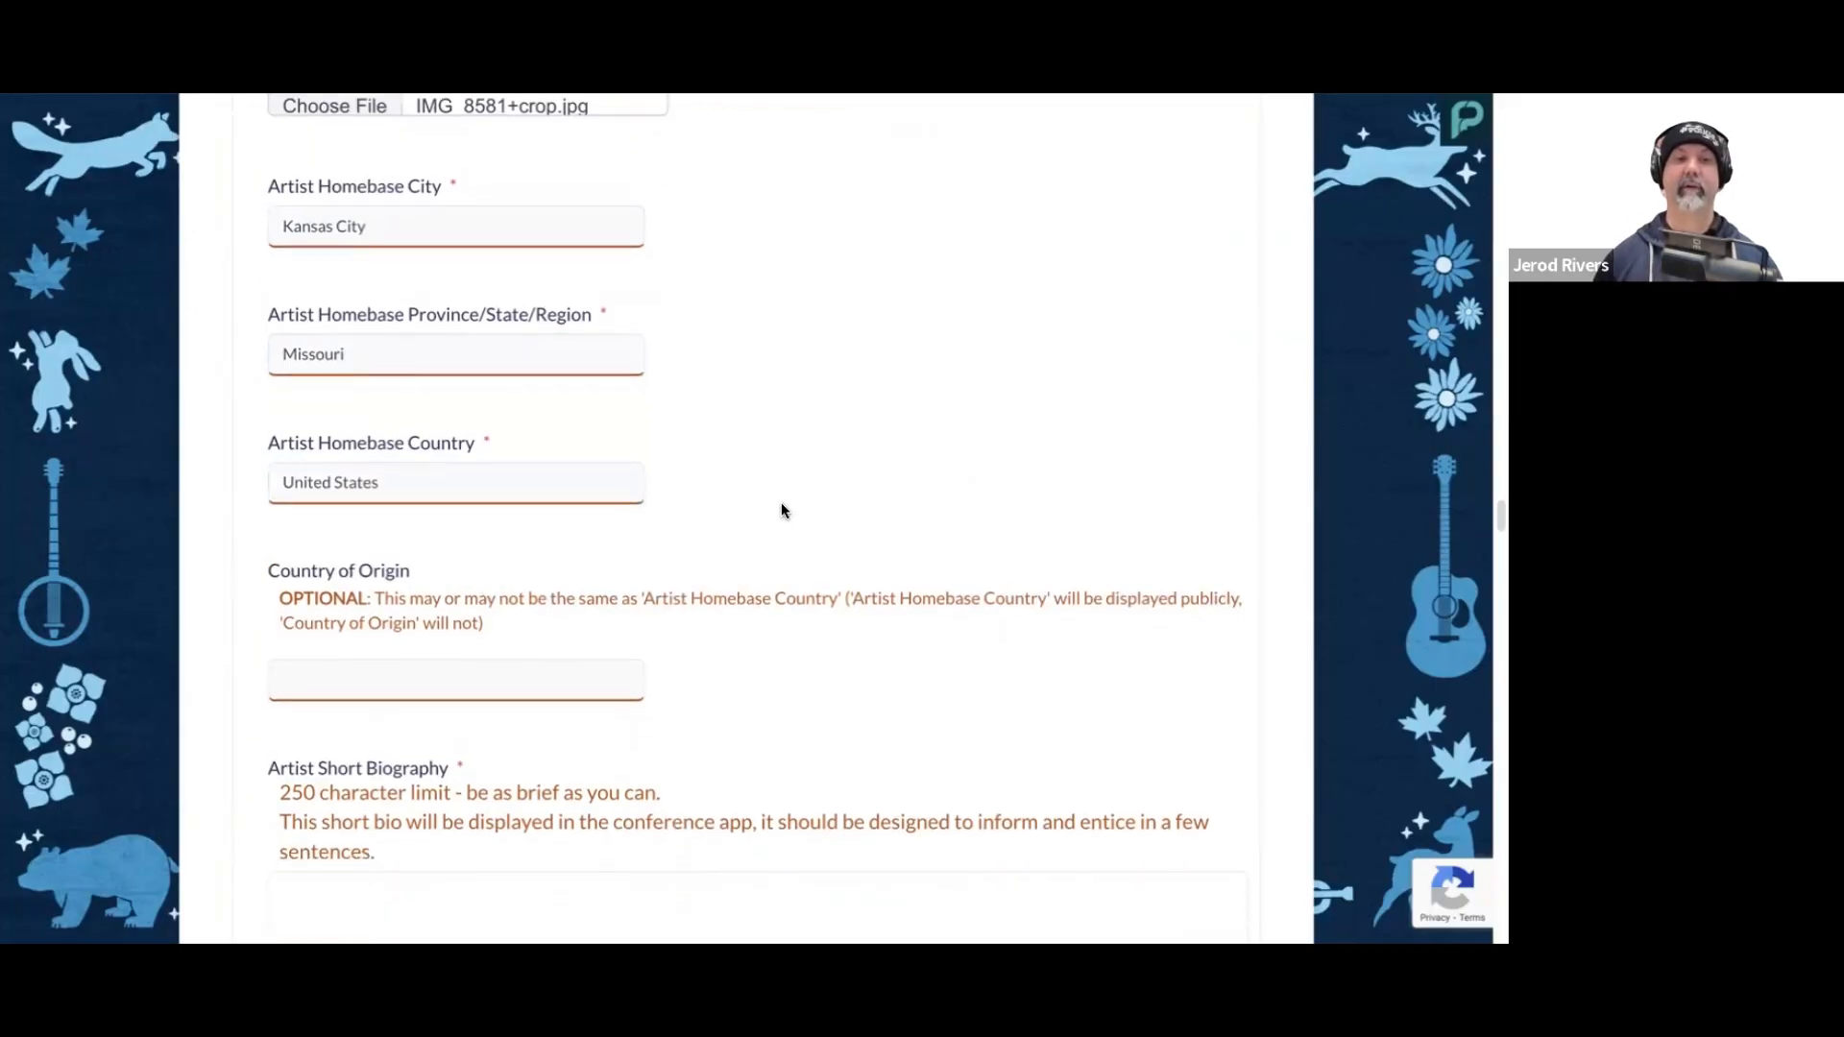
pyautogui.click(497, 653)
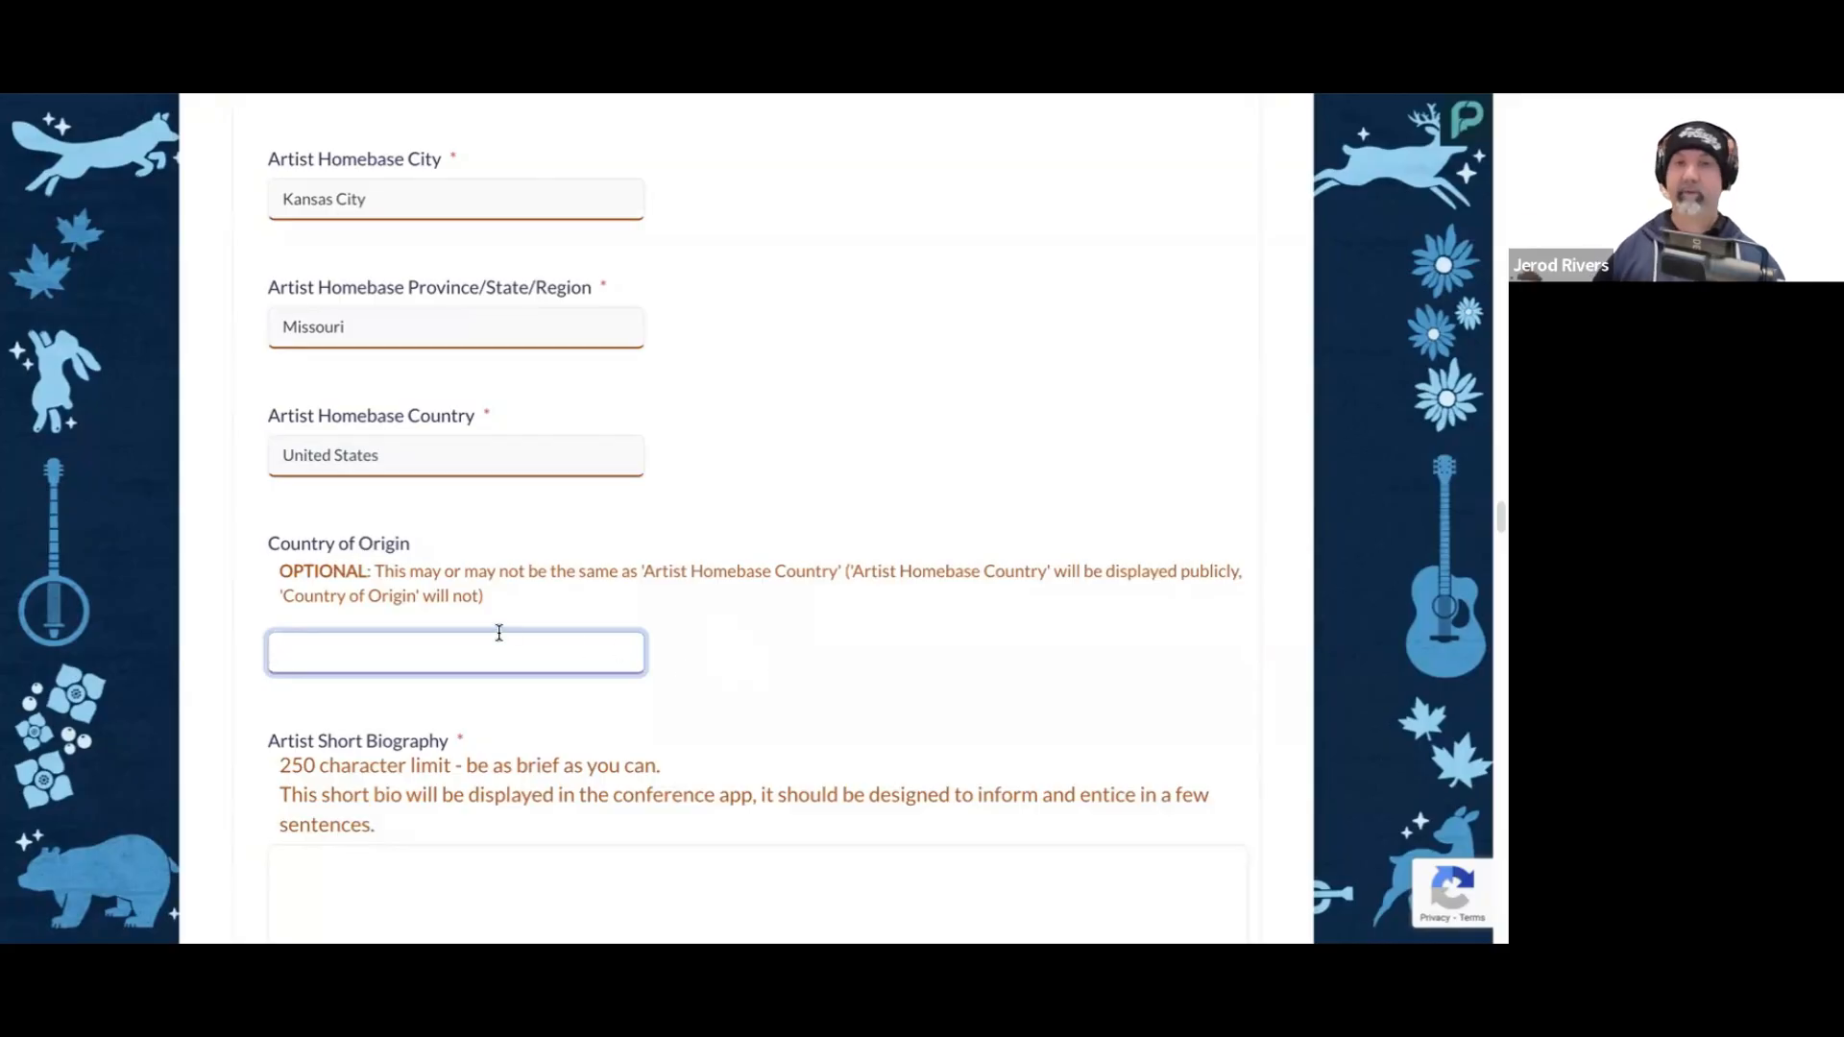
pyautogui.click(758, 667)
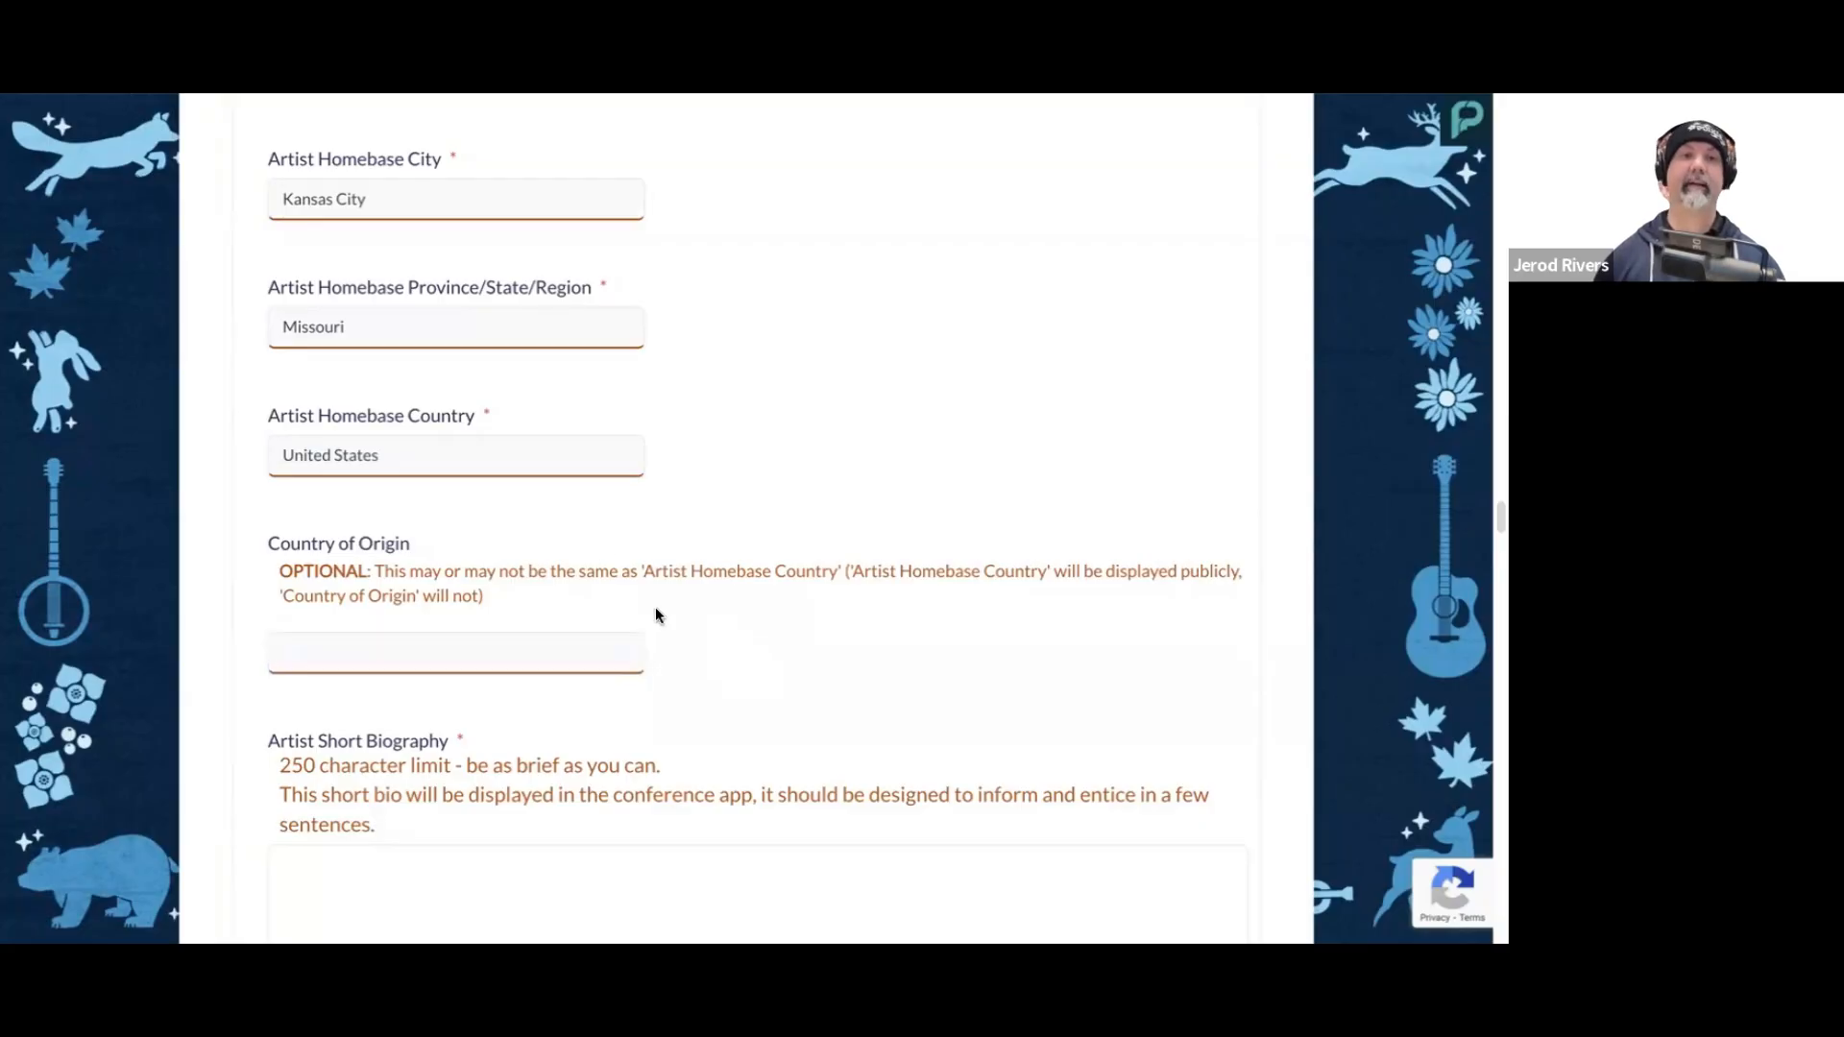
# Step: Paste "The River Jug Band is a Kansas City-based ensemble that brings a fresh, heartfelt energy to the classic jug band tradition." as the Artist Short Biography
pyautogui.scroll(-1, 584, 519)
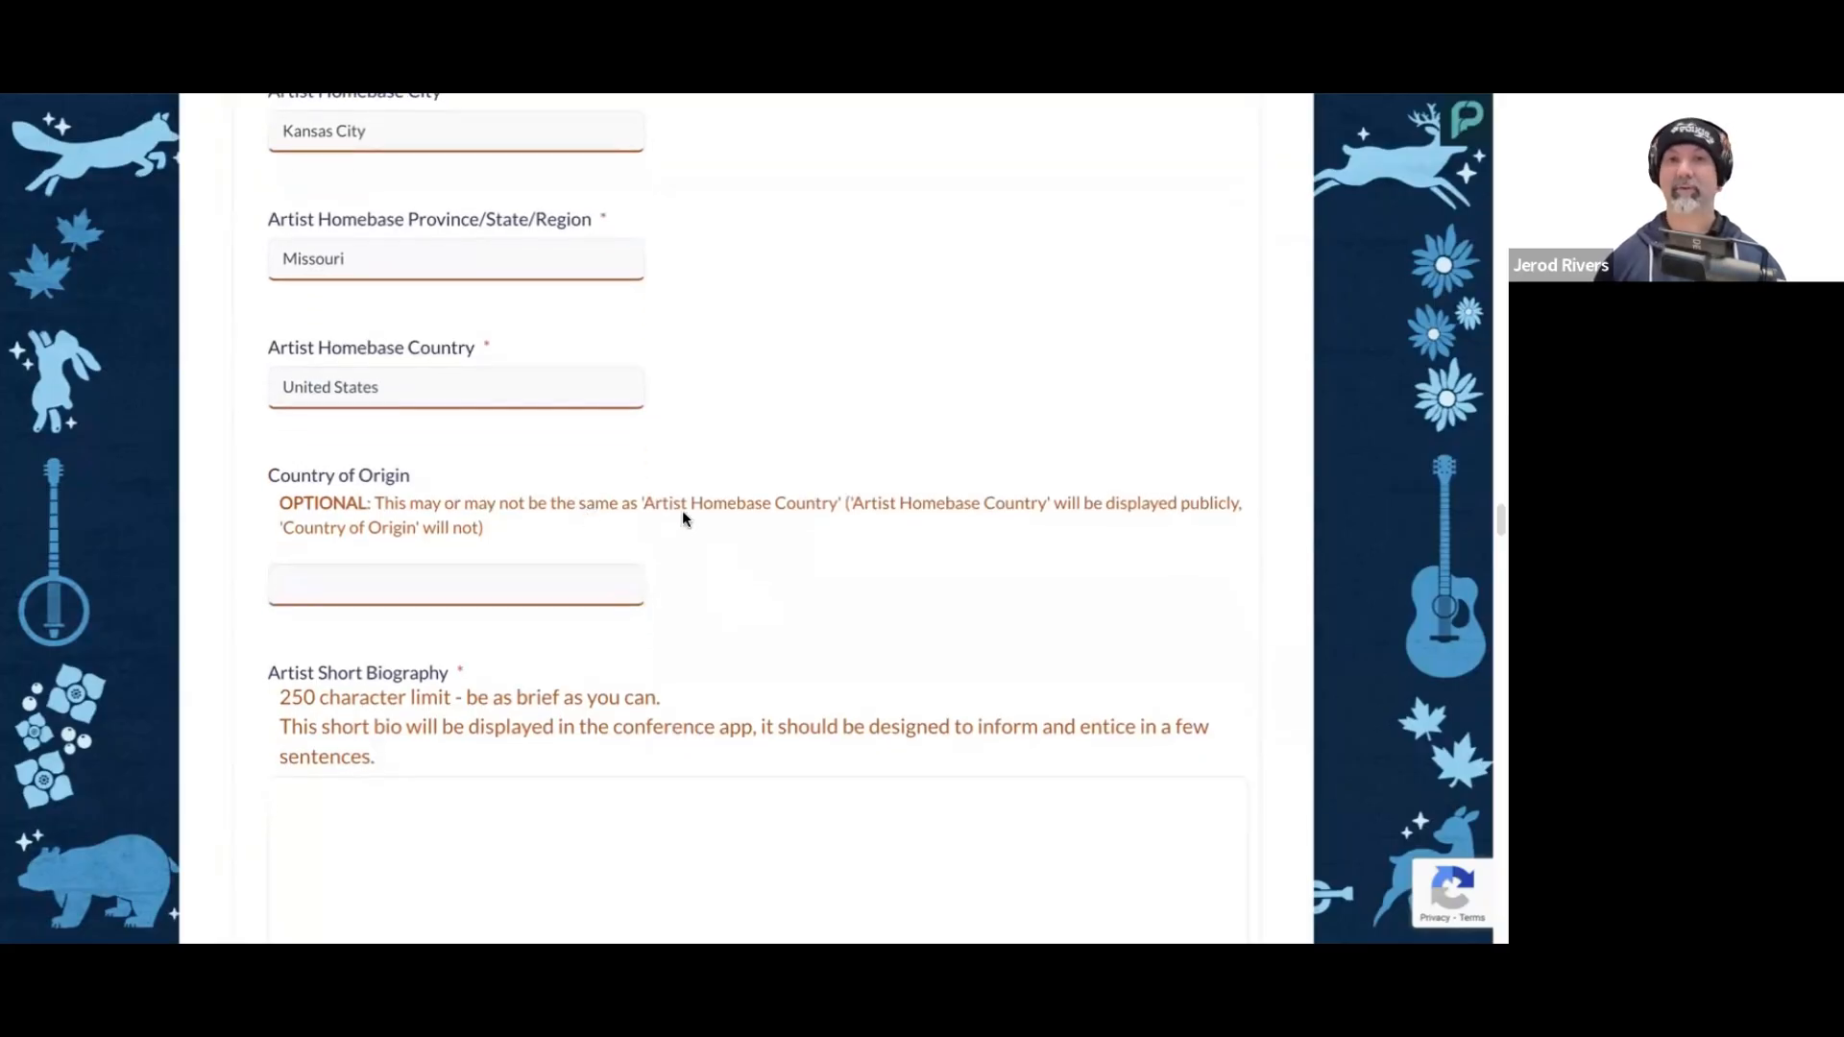
pyautogui.scroll(-3, 686, 520)
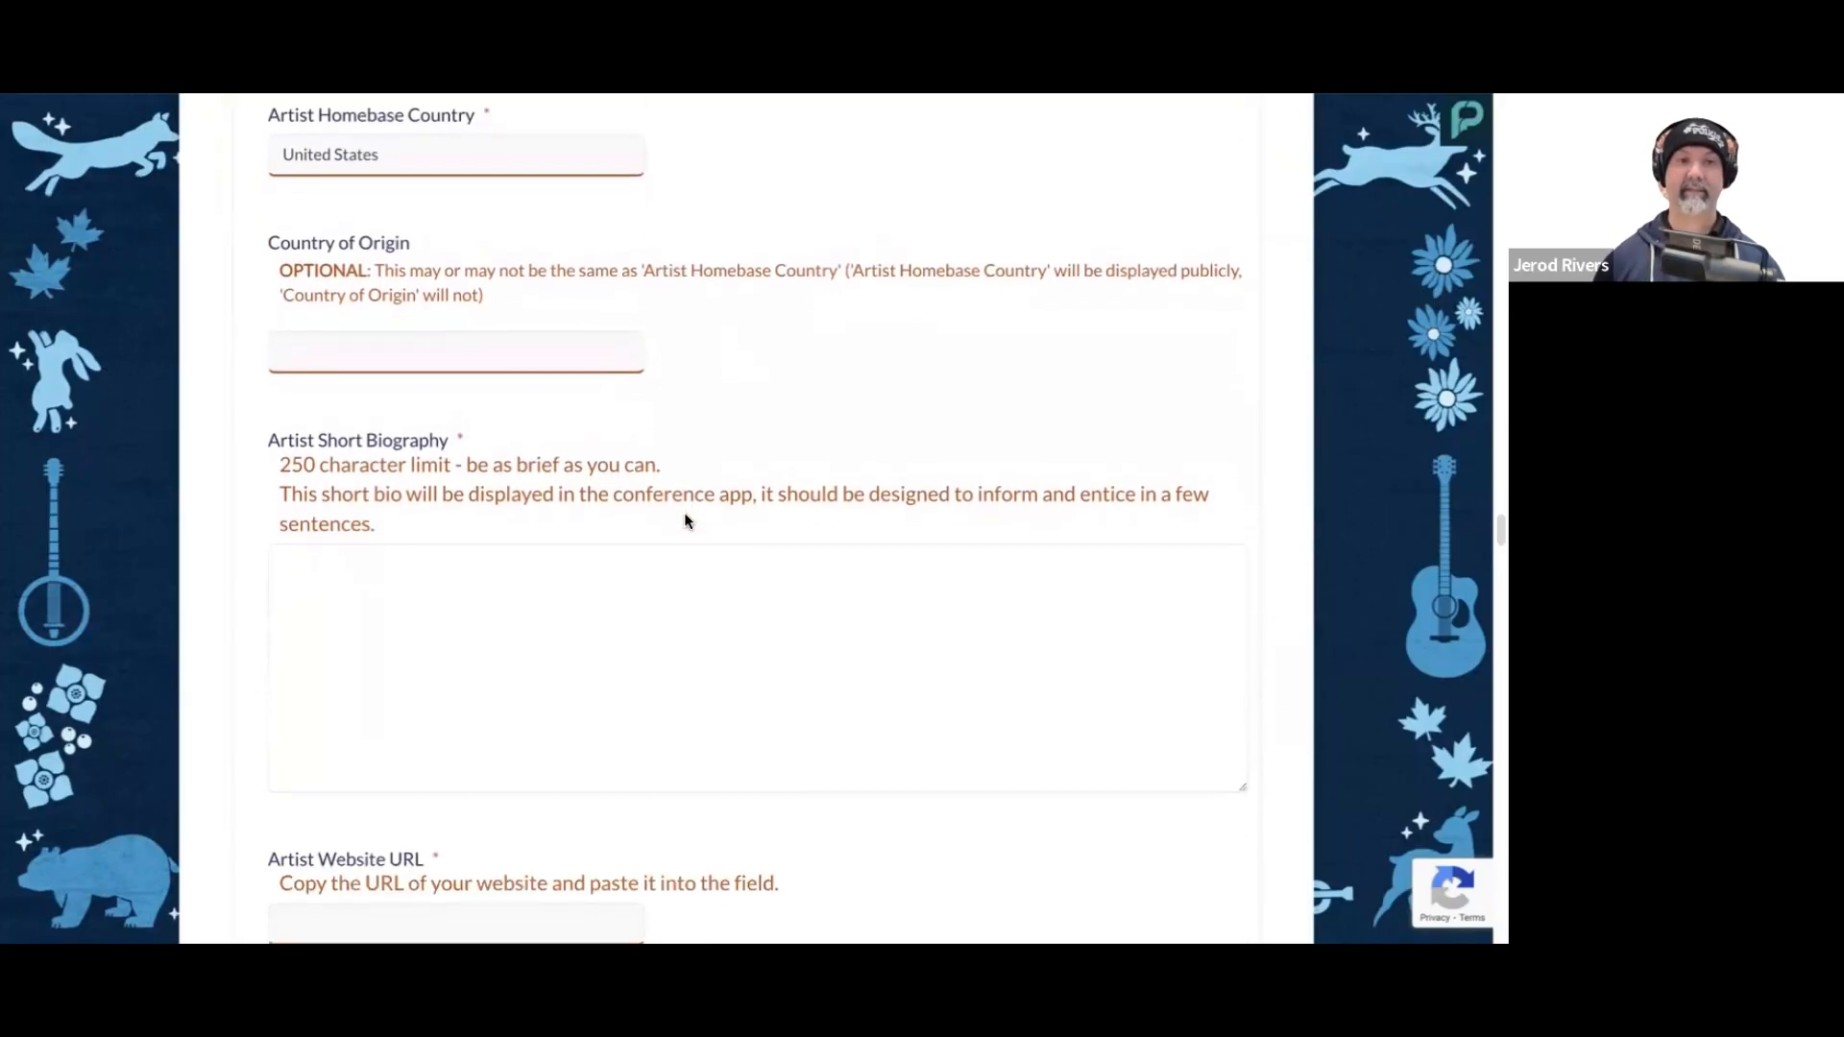
pyautogui.click(568, 563)
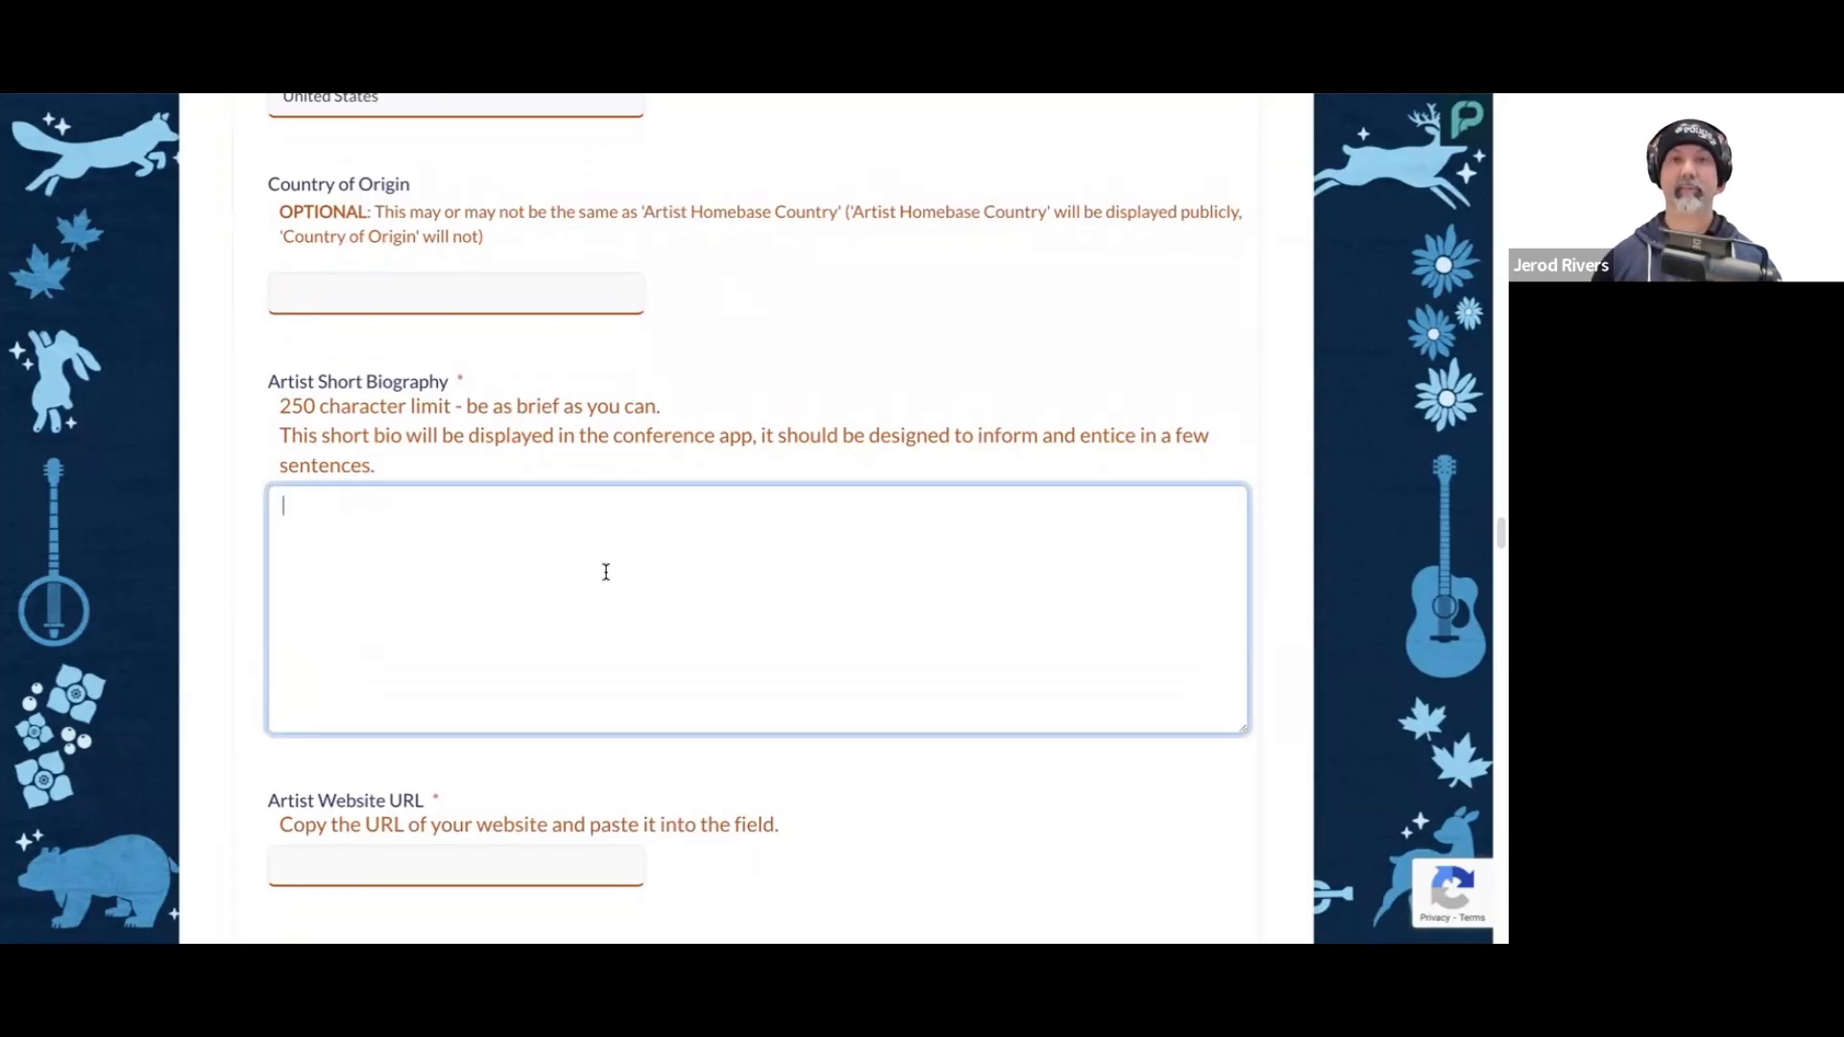
pyautogui.write('The River Jug Band is a Kansas City-based ensemble that brings a fresh, heartfelt energy to the classic jug band tradition.')
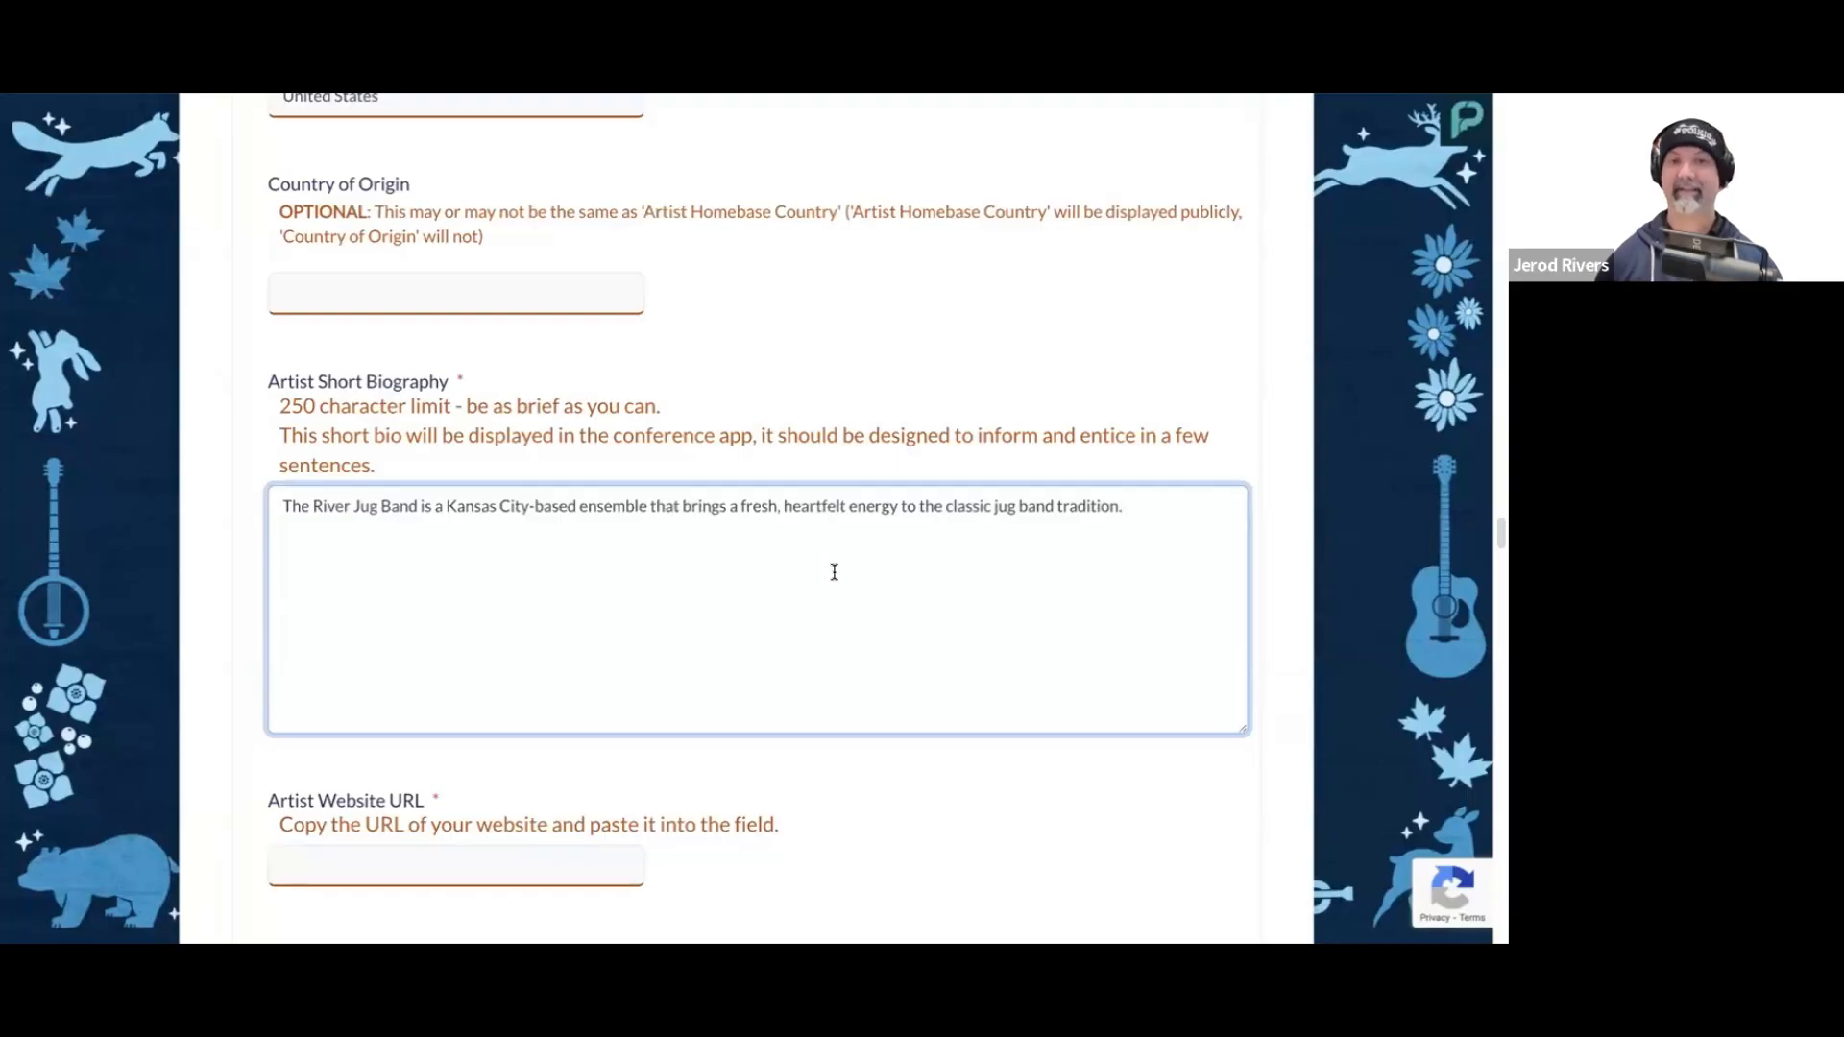
pyautogui.click(945, 358)
pyautogui.scroll(-1, 822, 534)
pyautogui.scroll(-1, 822, 534)
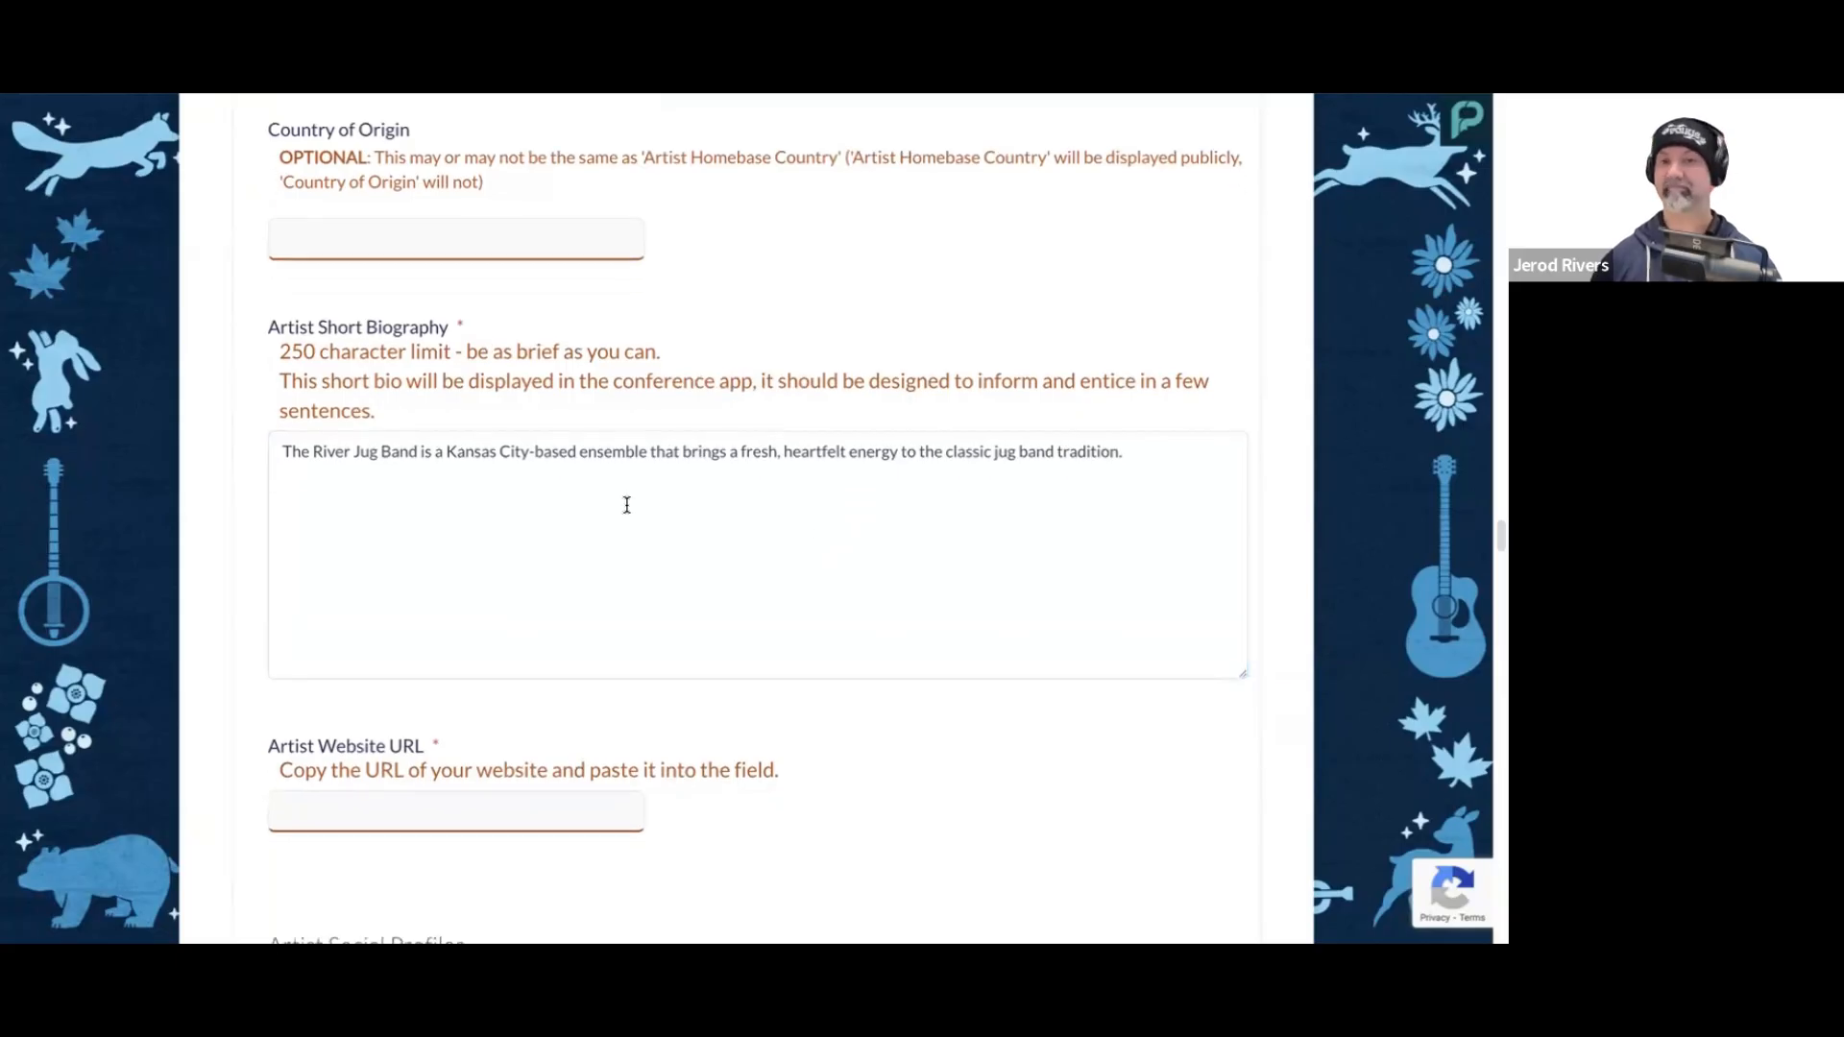
pyautogui.scroll(-1, 666, 514)
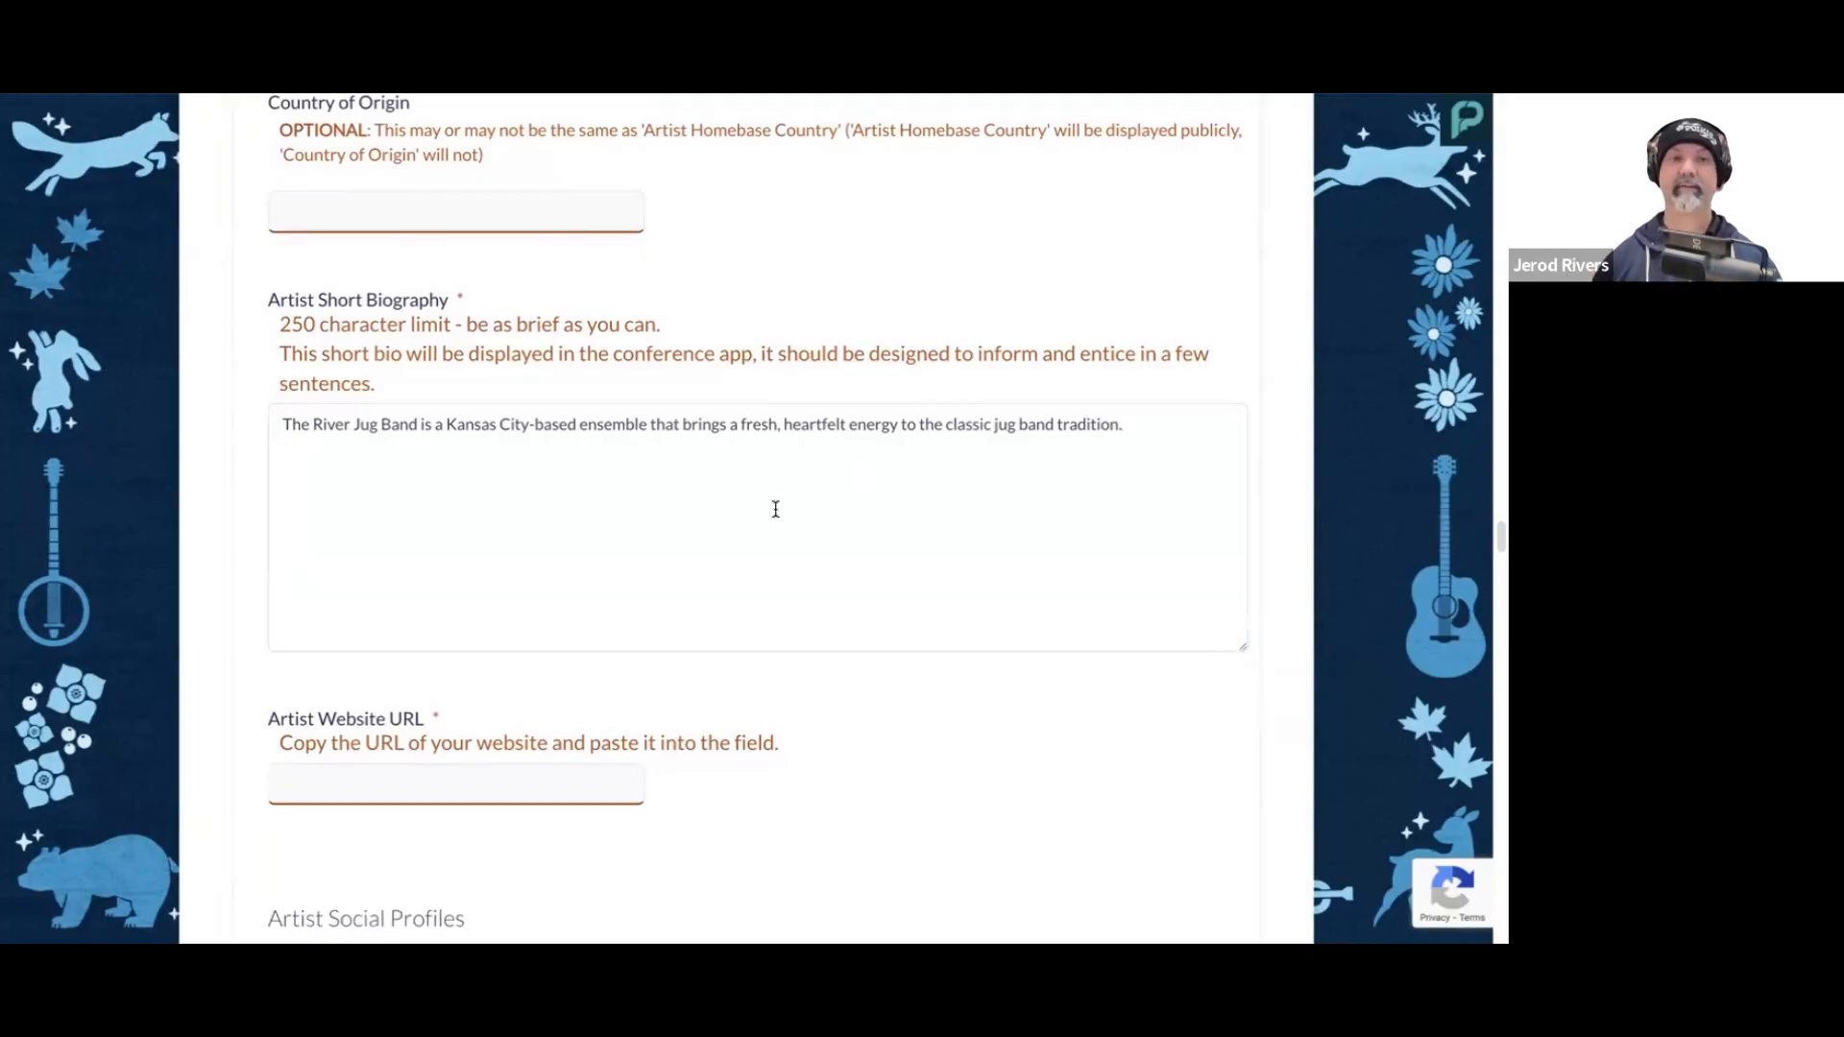
pyautogui.scroll(-2, 779, 507)
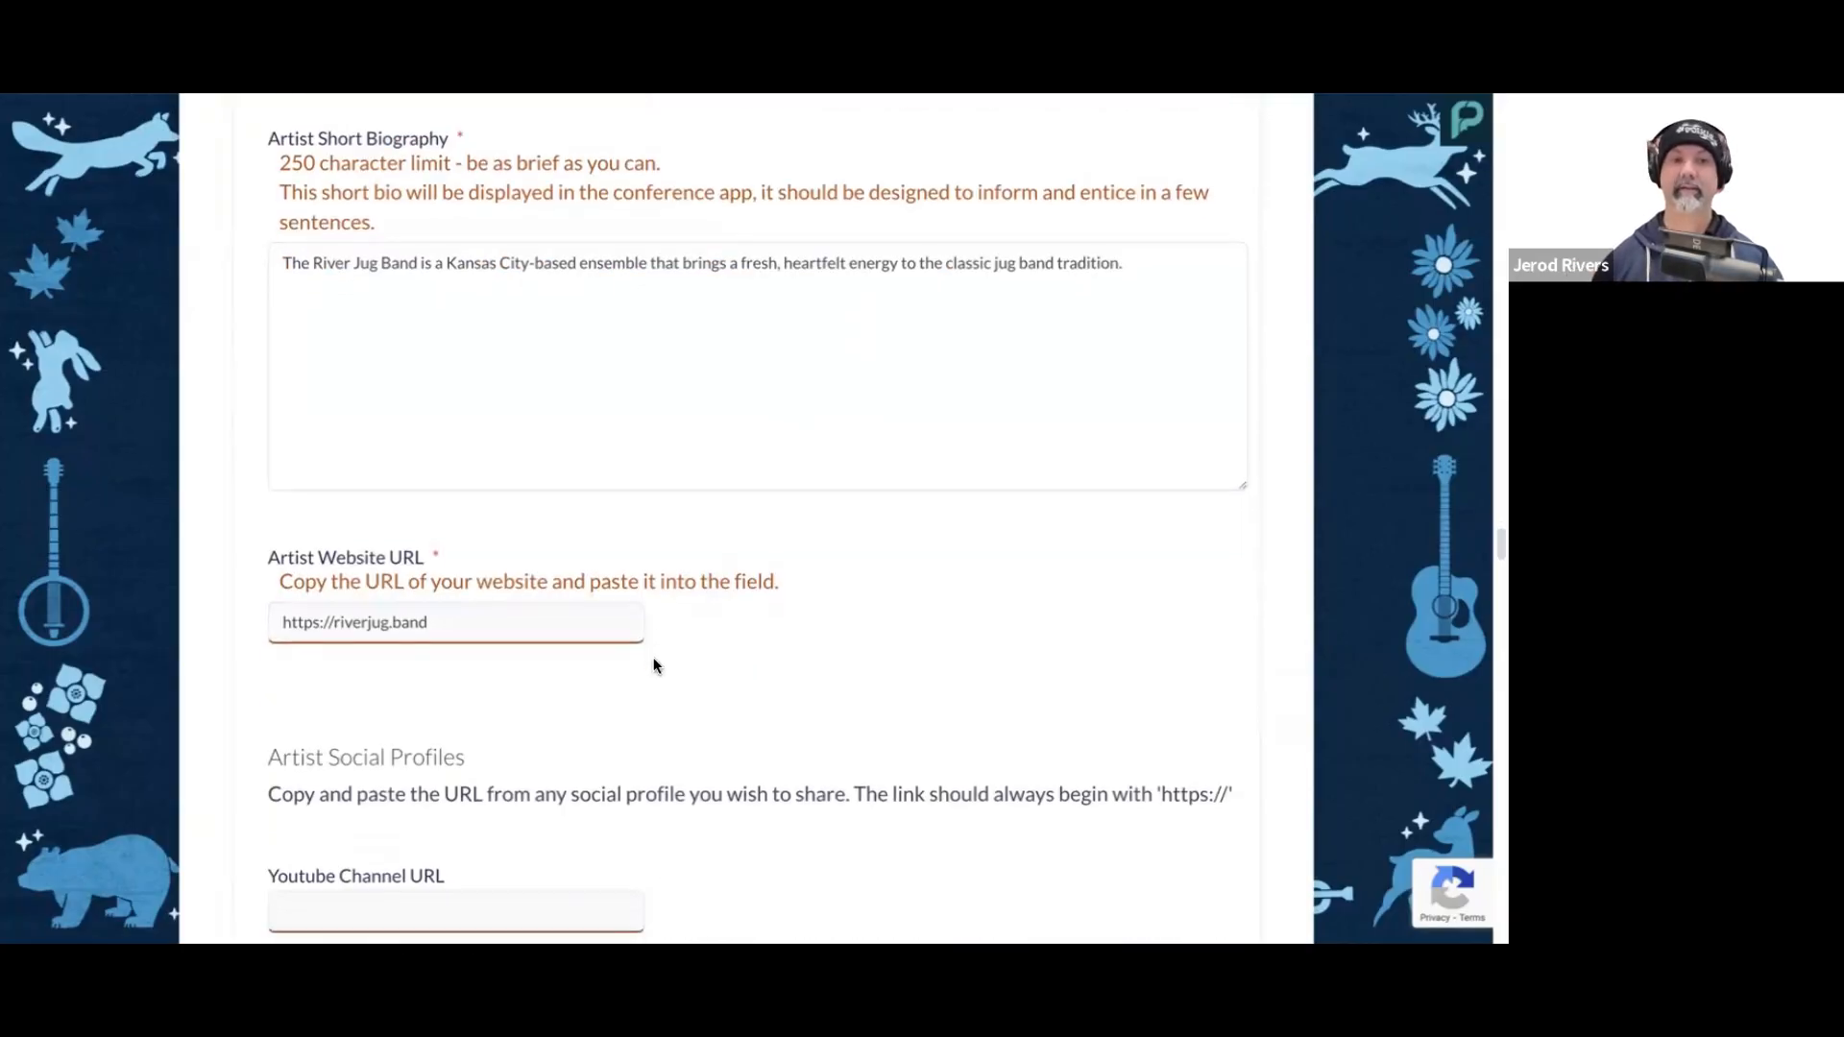
pyautogui.scroll(-3, 654, 661)
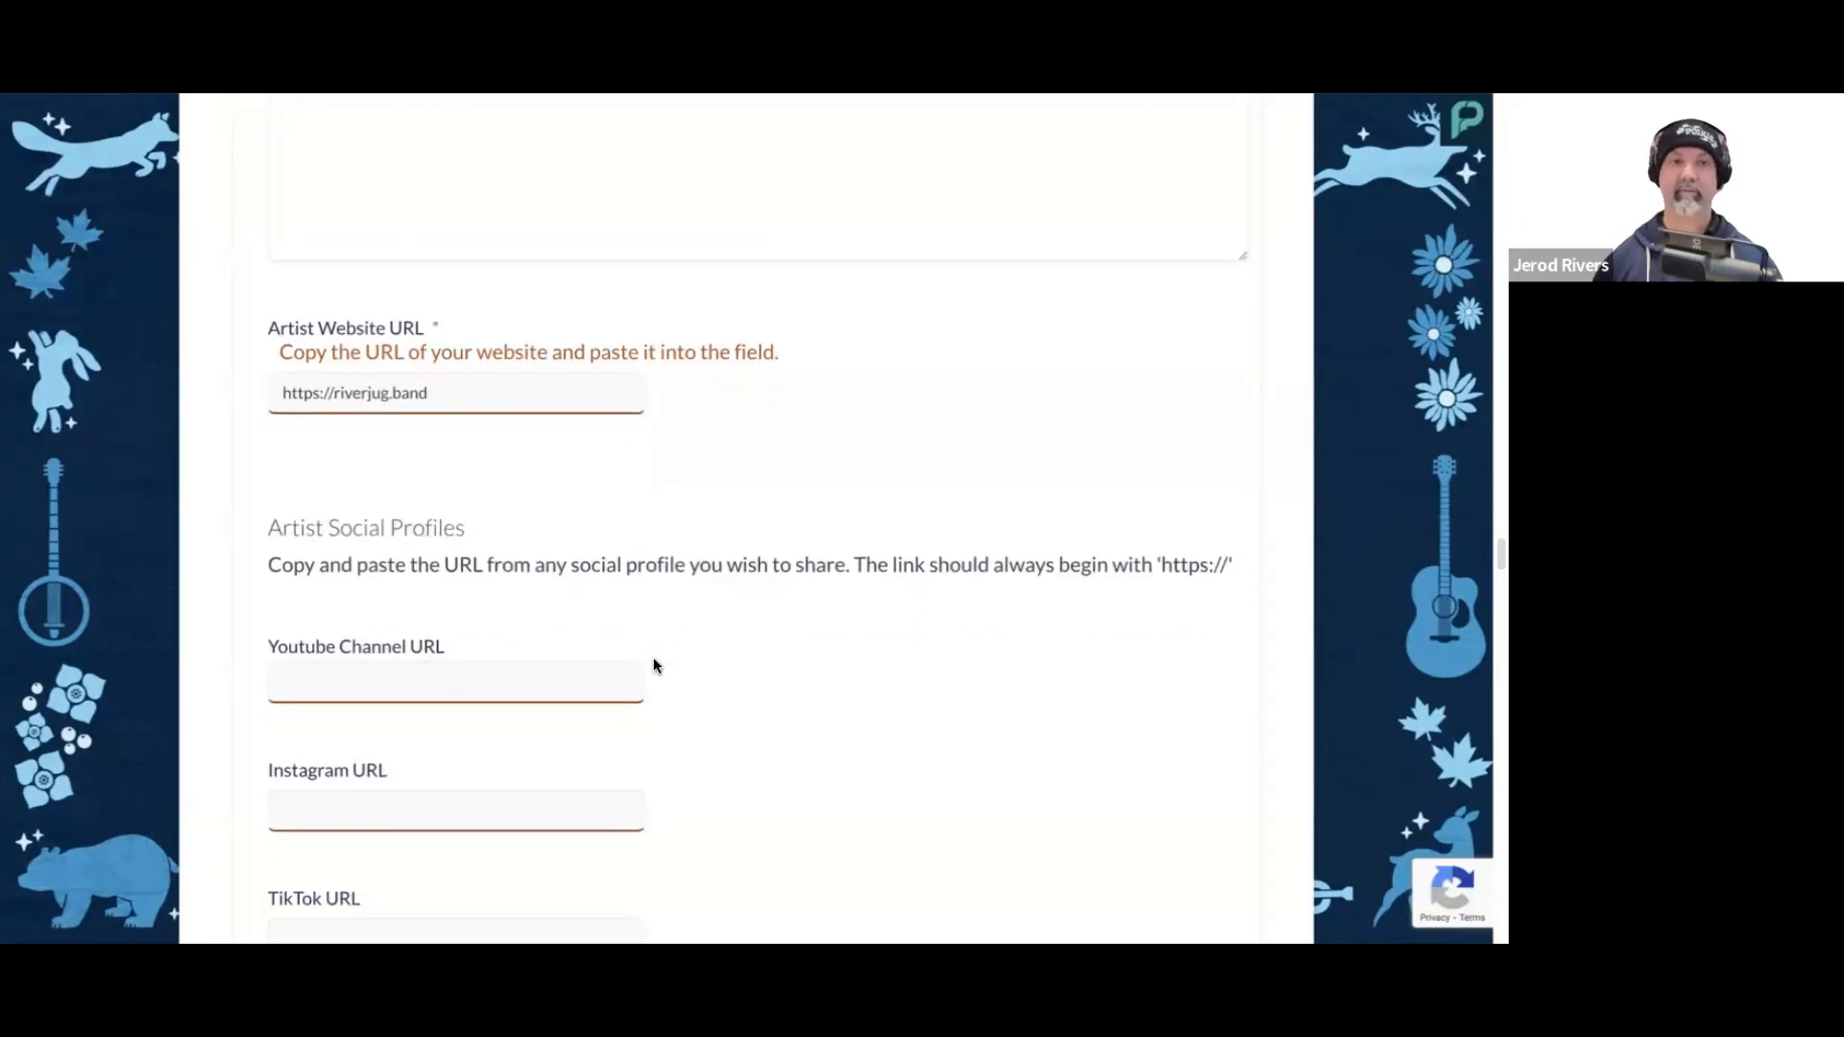
# Step: Skip the optional social profile URLs and set the Folk Genre to Traditional
pyautogui.scroll(-2, 729, 561)
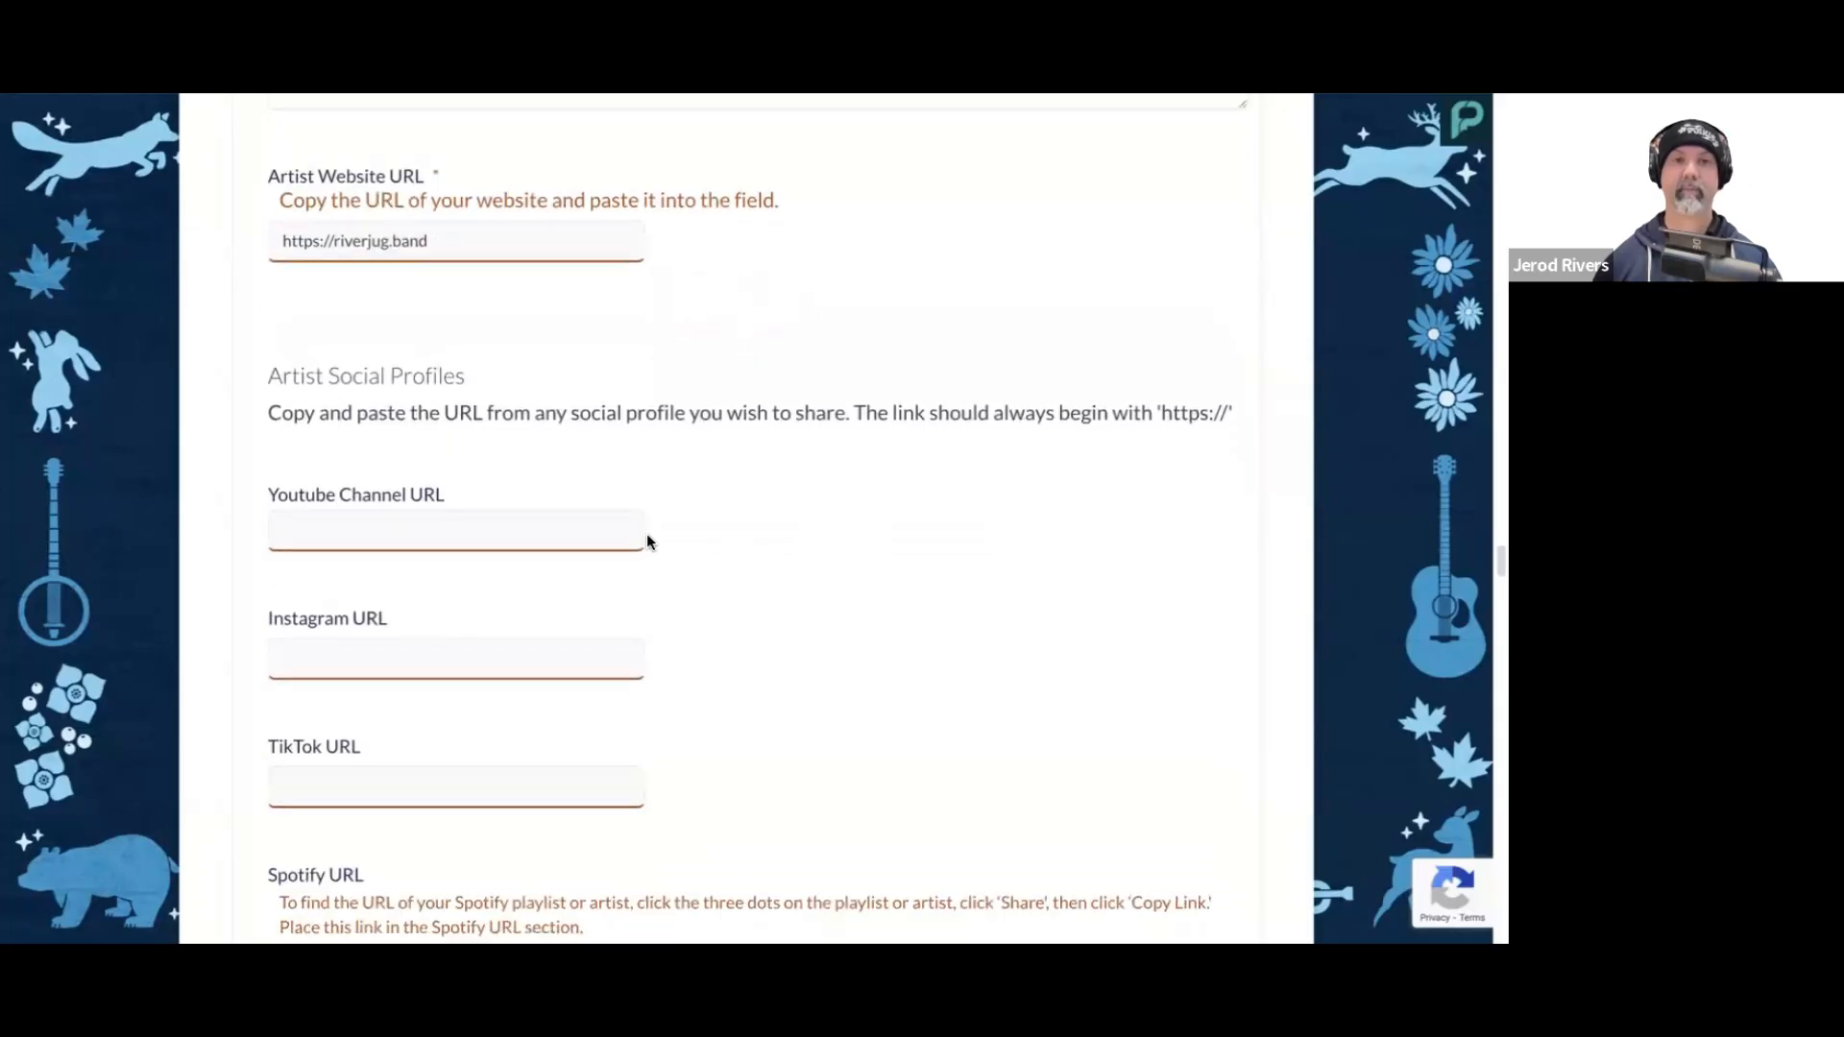
pyautogui.scroll(-2, 648, 533)
pyautogui.click(392, 368)
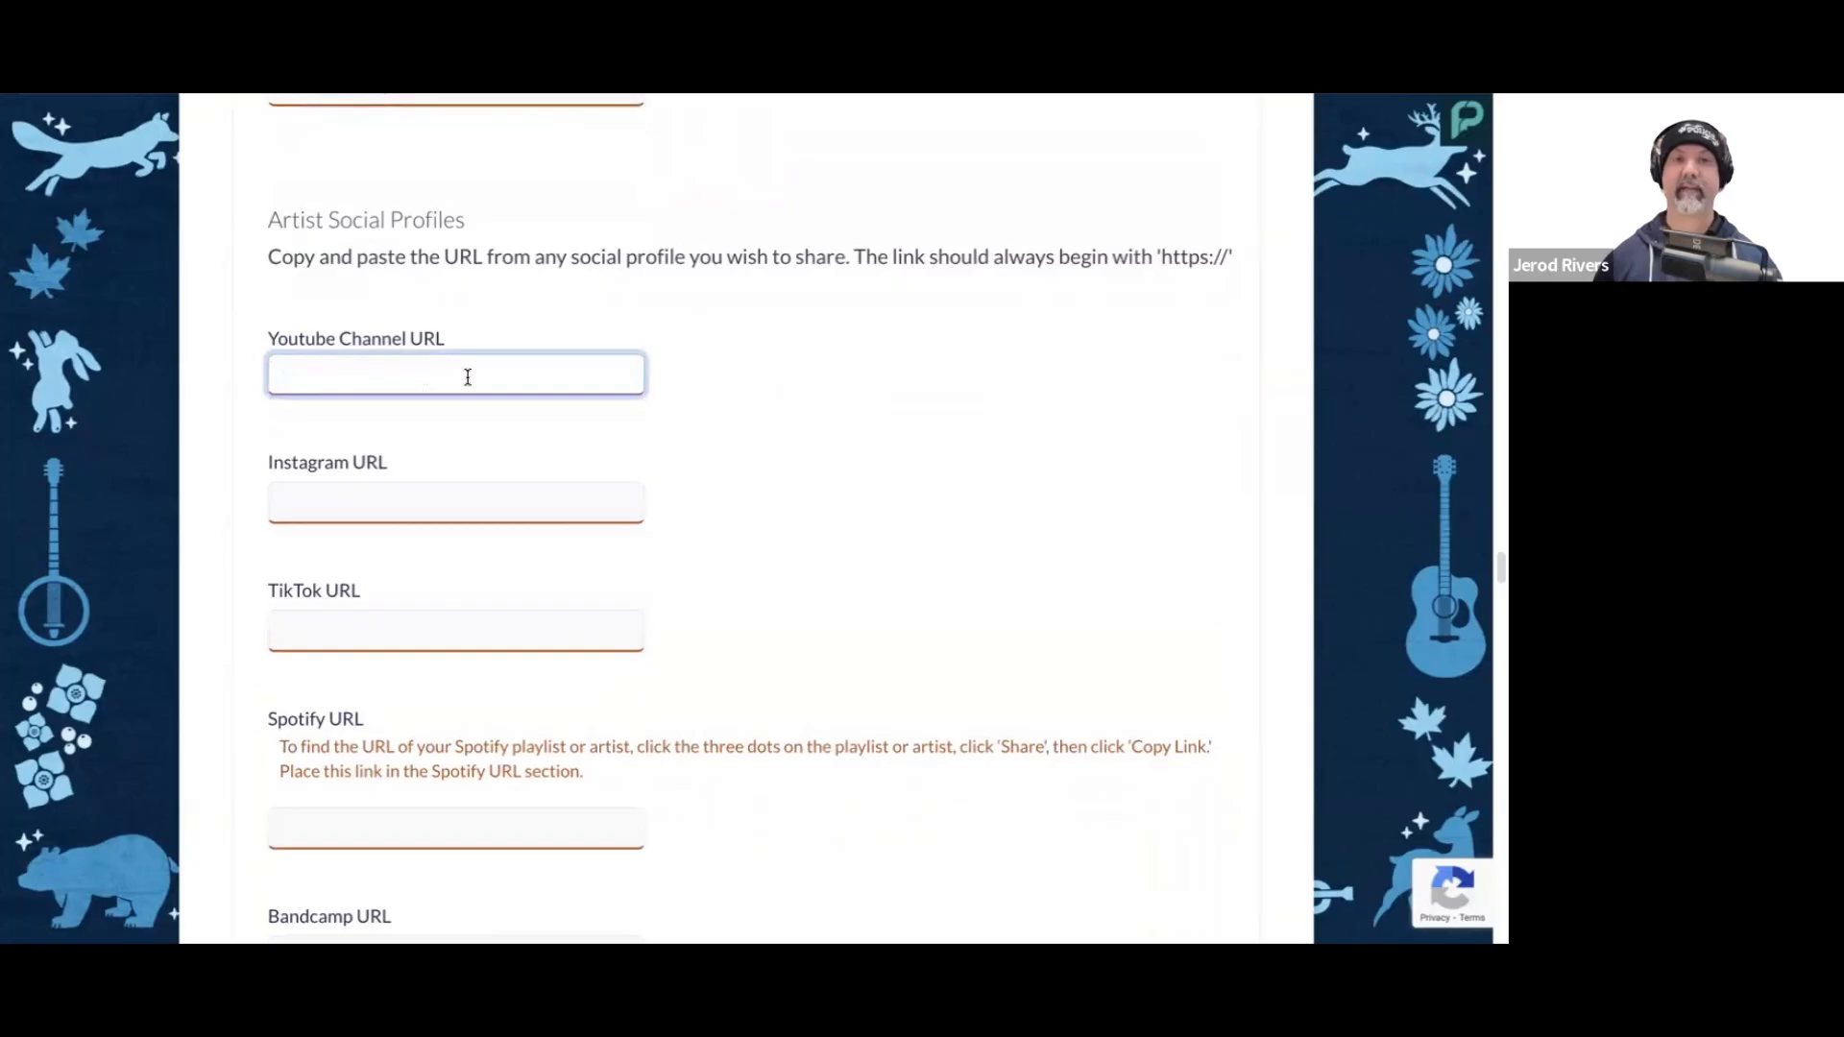
pyautogui.scroll(-1, 735, 361)
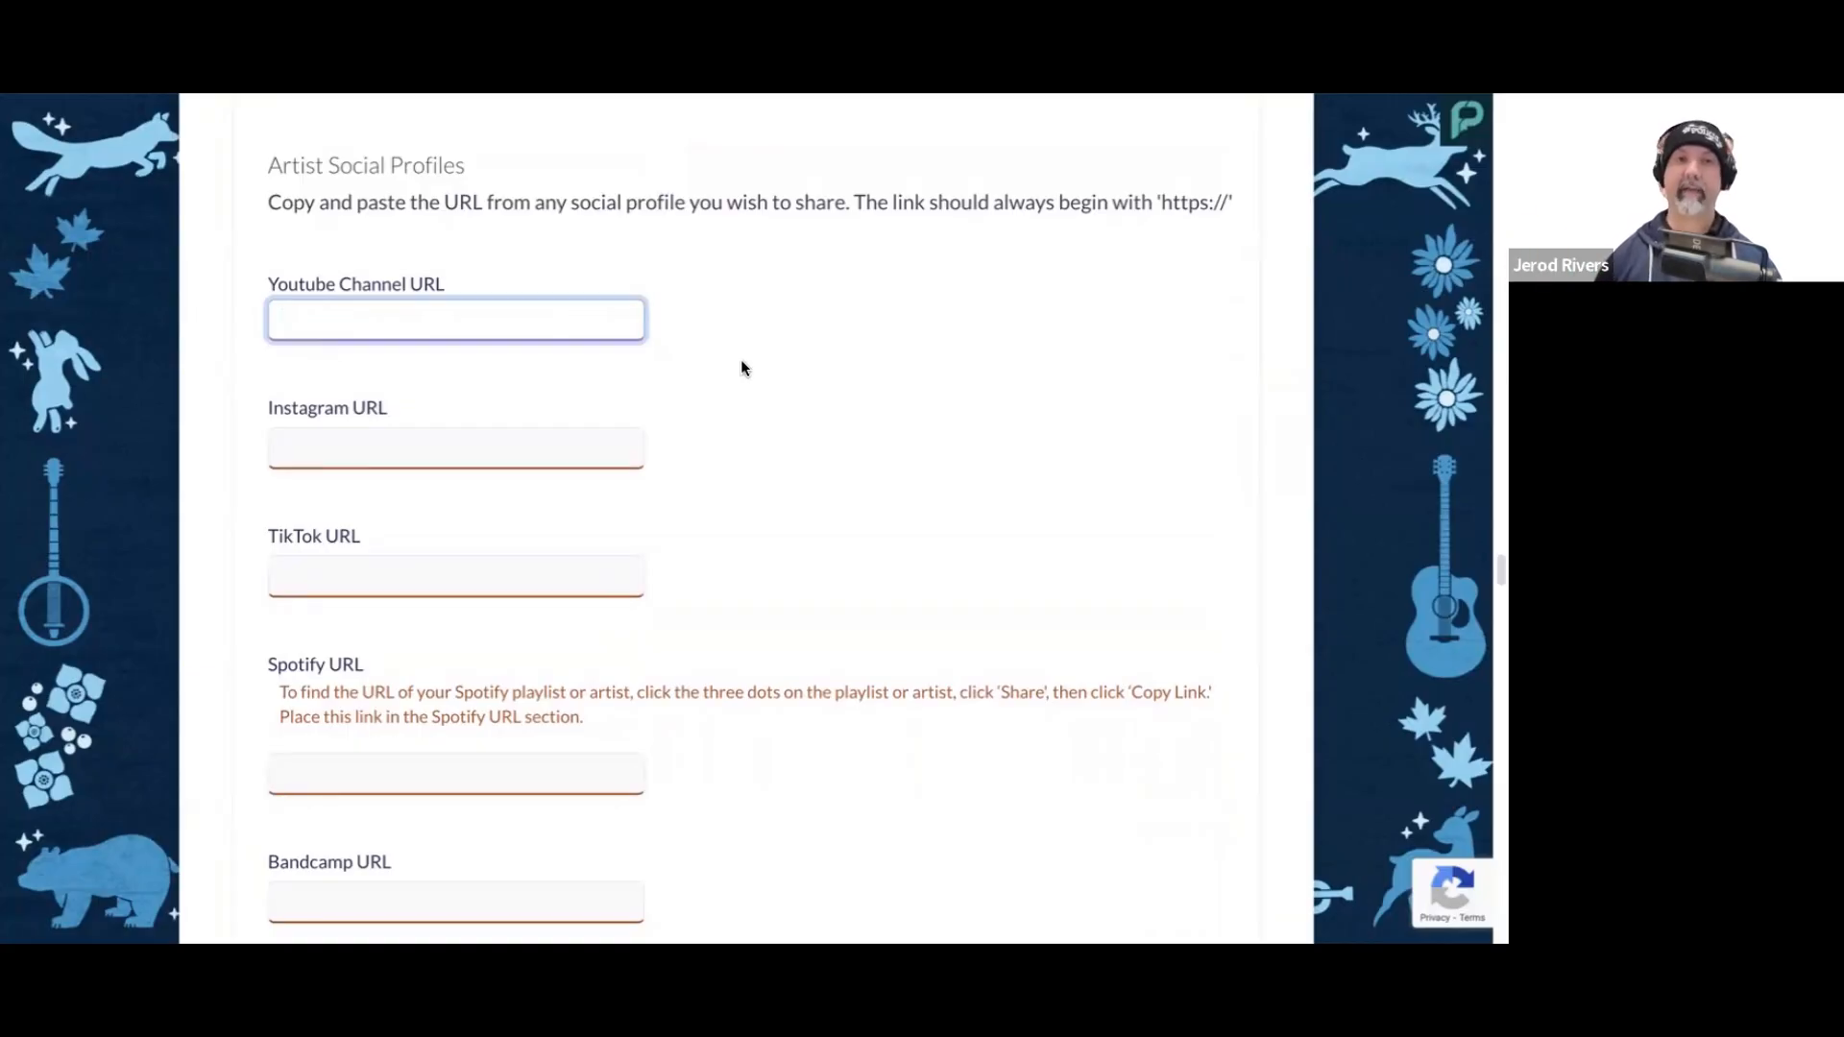
pyautogui.scroll(-8, 741, 407)
pyautogui.scroll(-4, 741, 407)
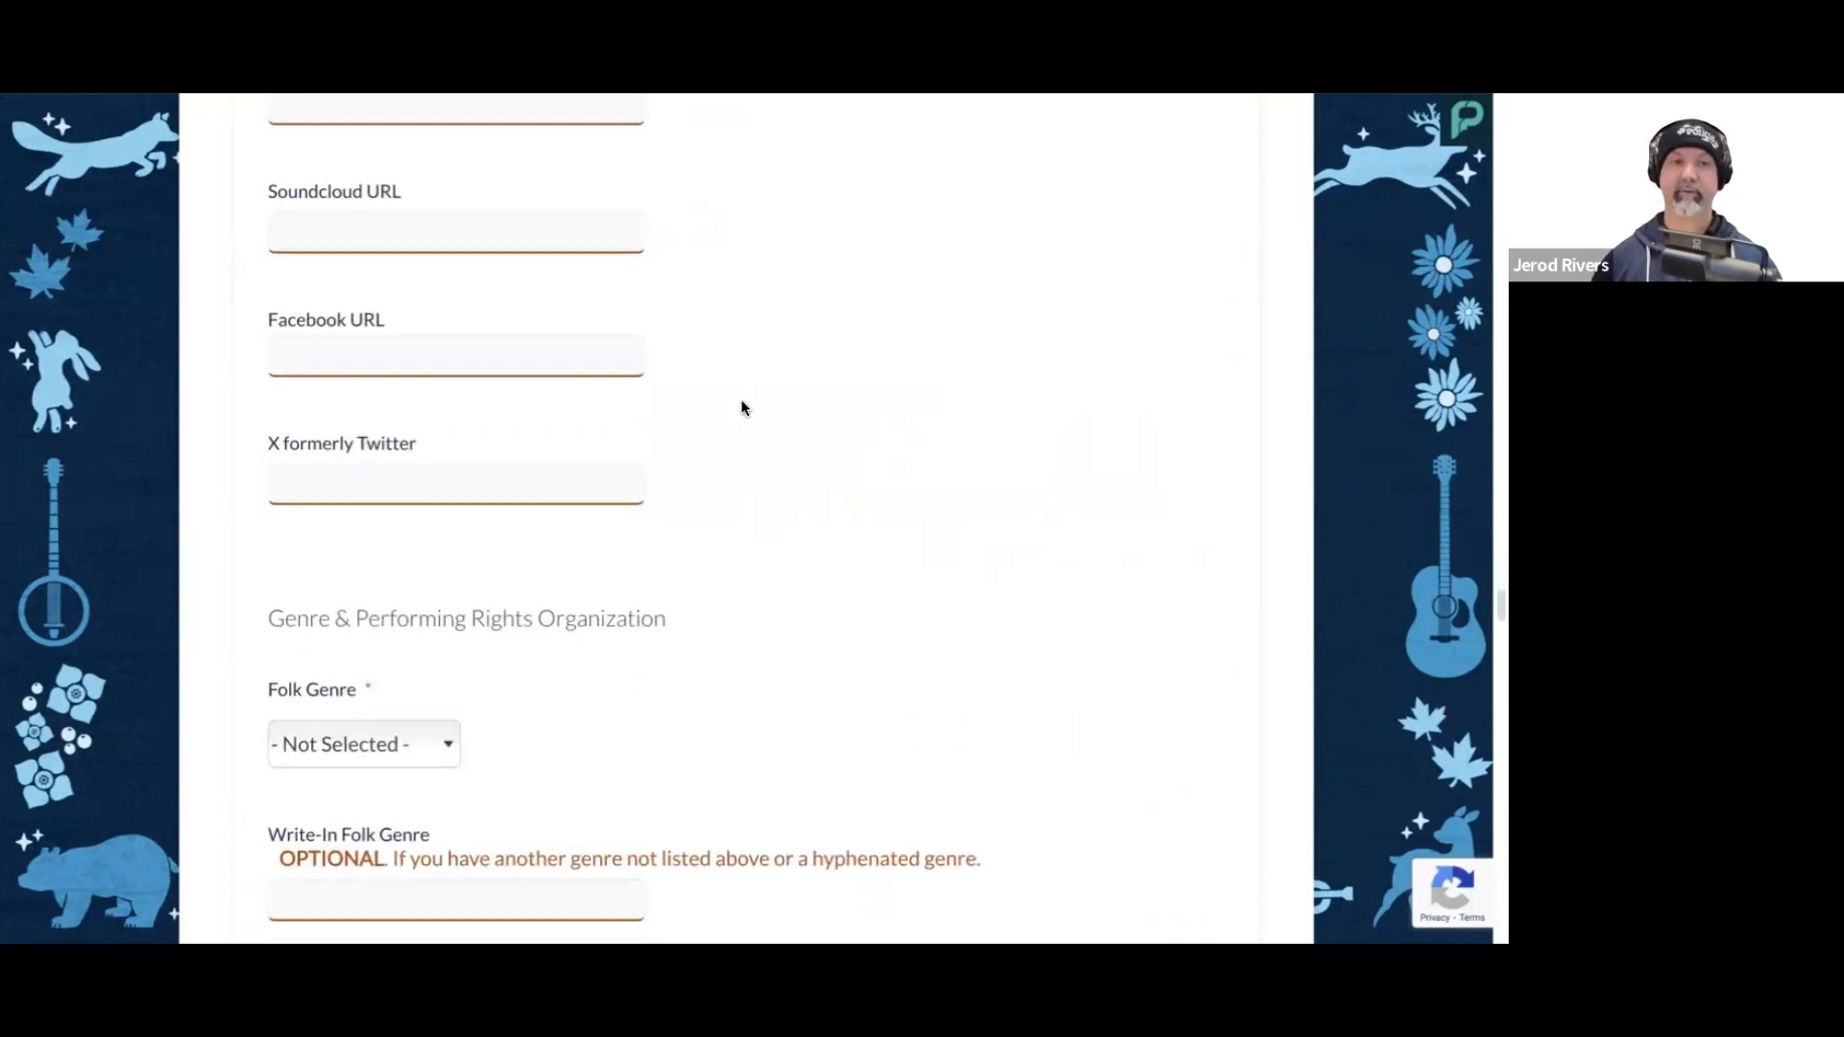
pyautogui.scroll(-2, 740, 401)
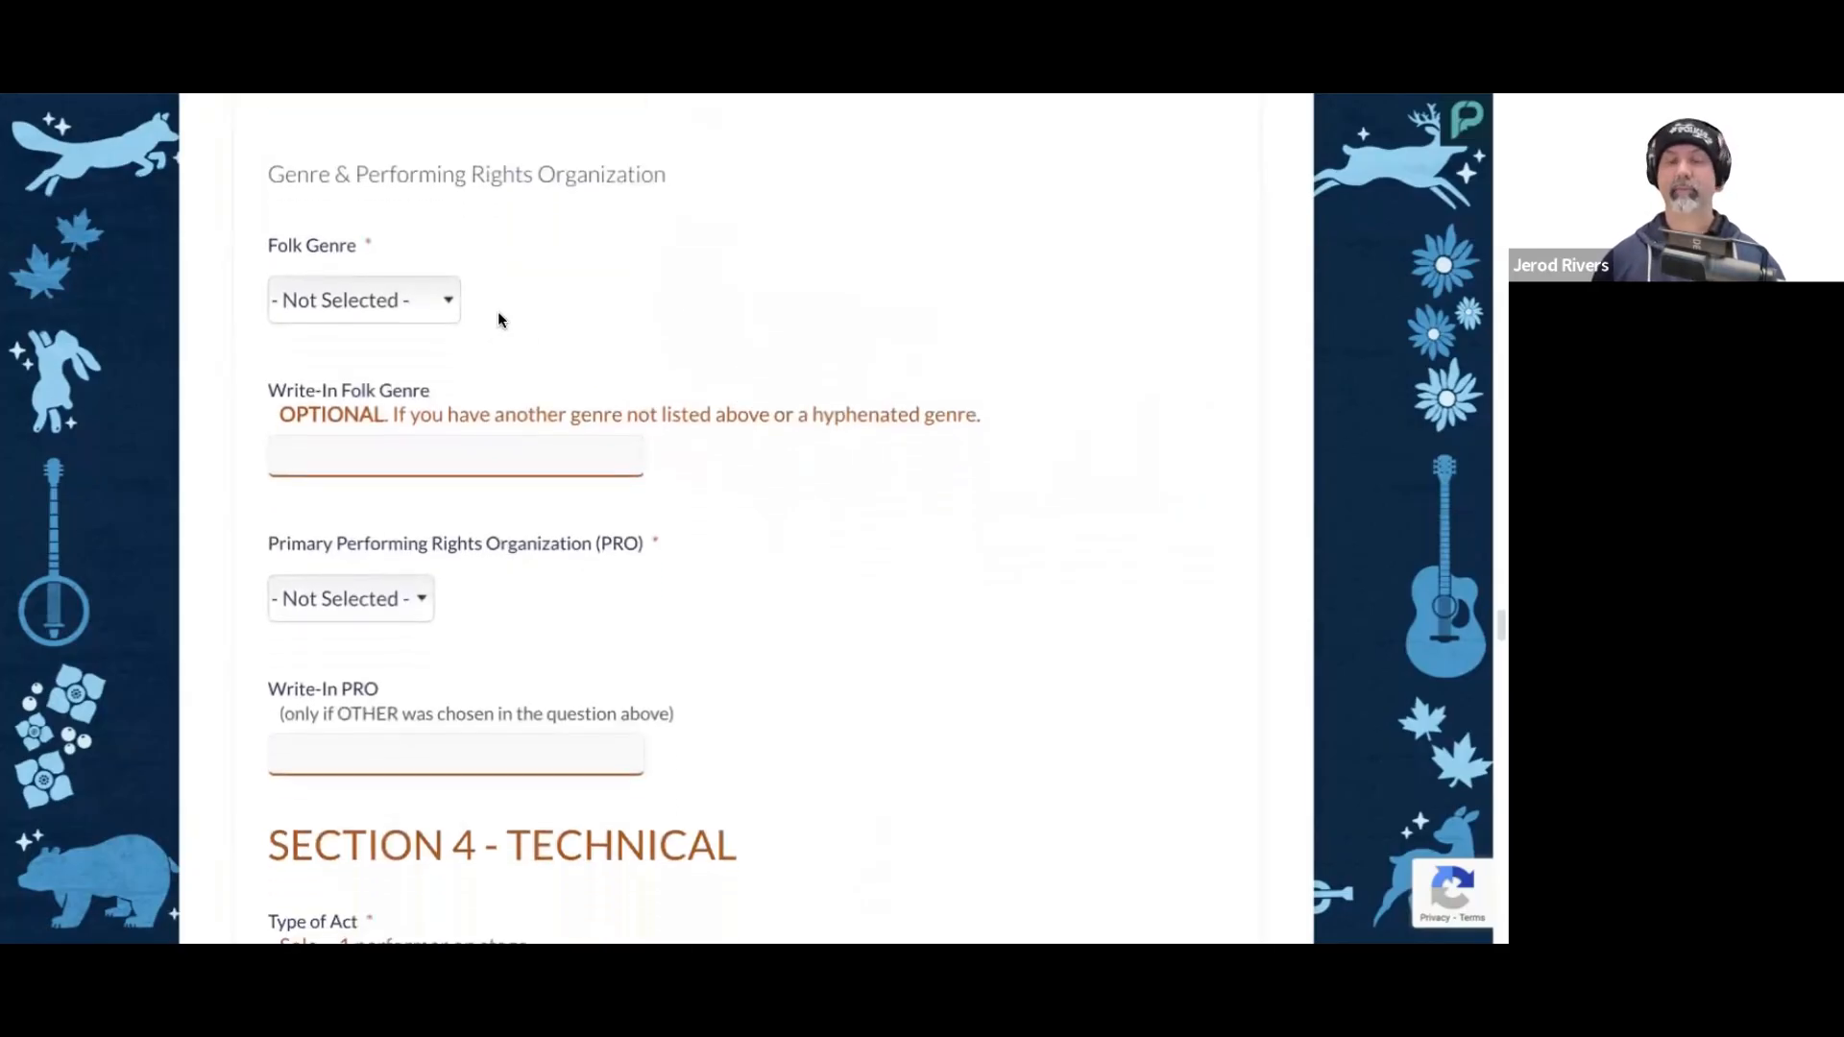
pyautogui.click(408, 300)
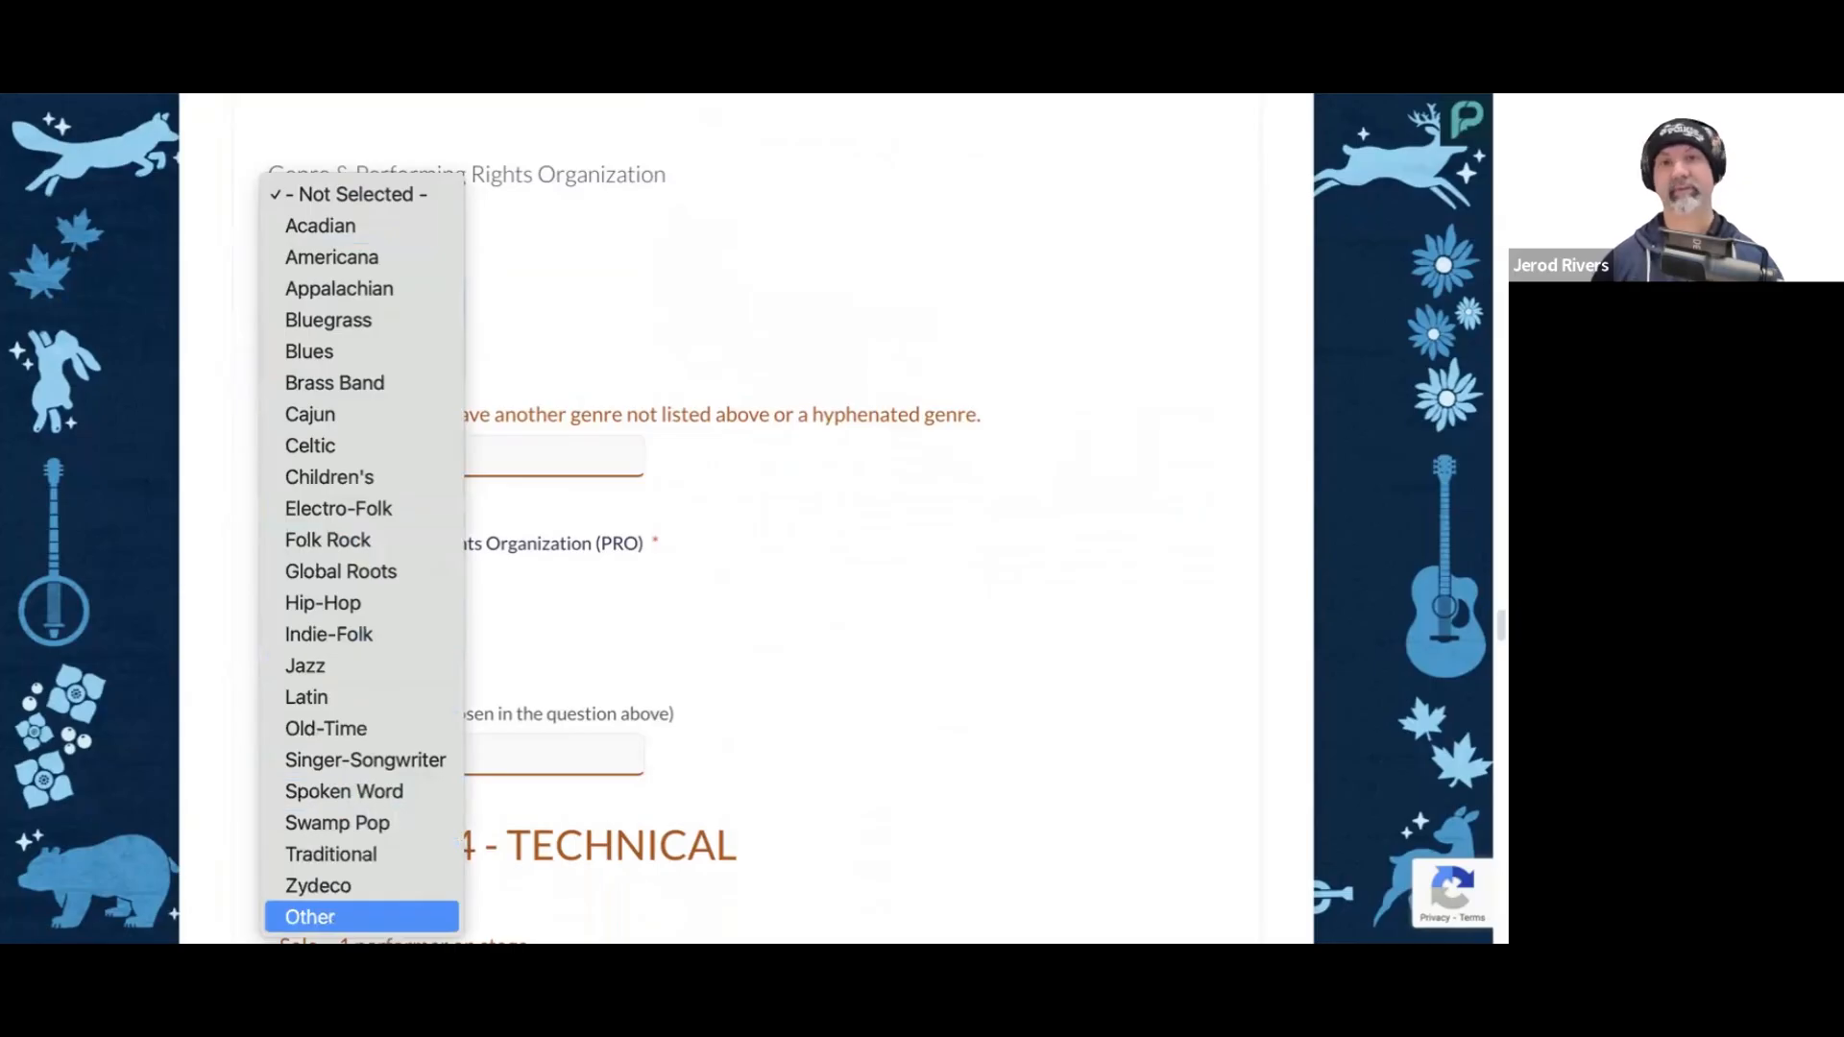
pyautogui.click(353, 854)
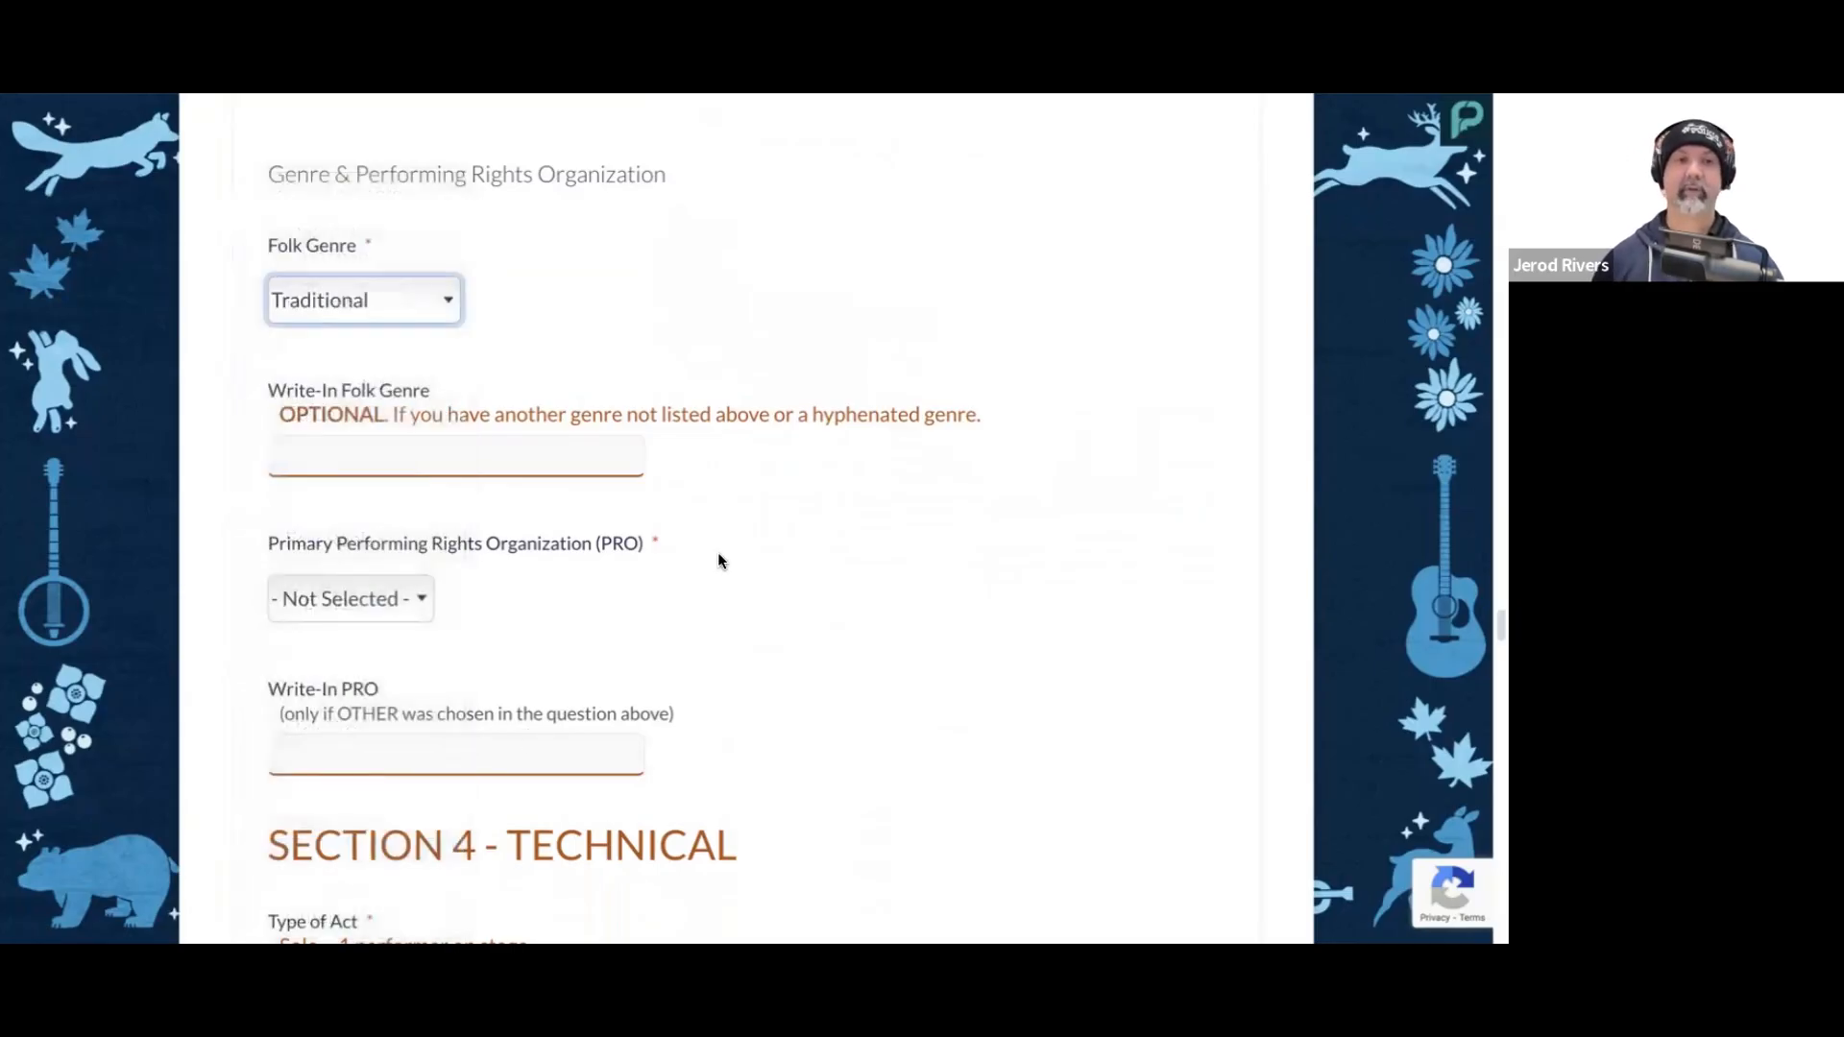
# Step: Leave the write-in folk genre blank and choose ASCAP as the Primary Performing Rights Organization
pyautogui.scroll(-1, 550, 443)
pyautogui.click(537, 427)
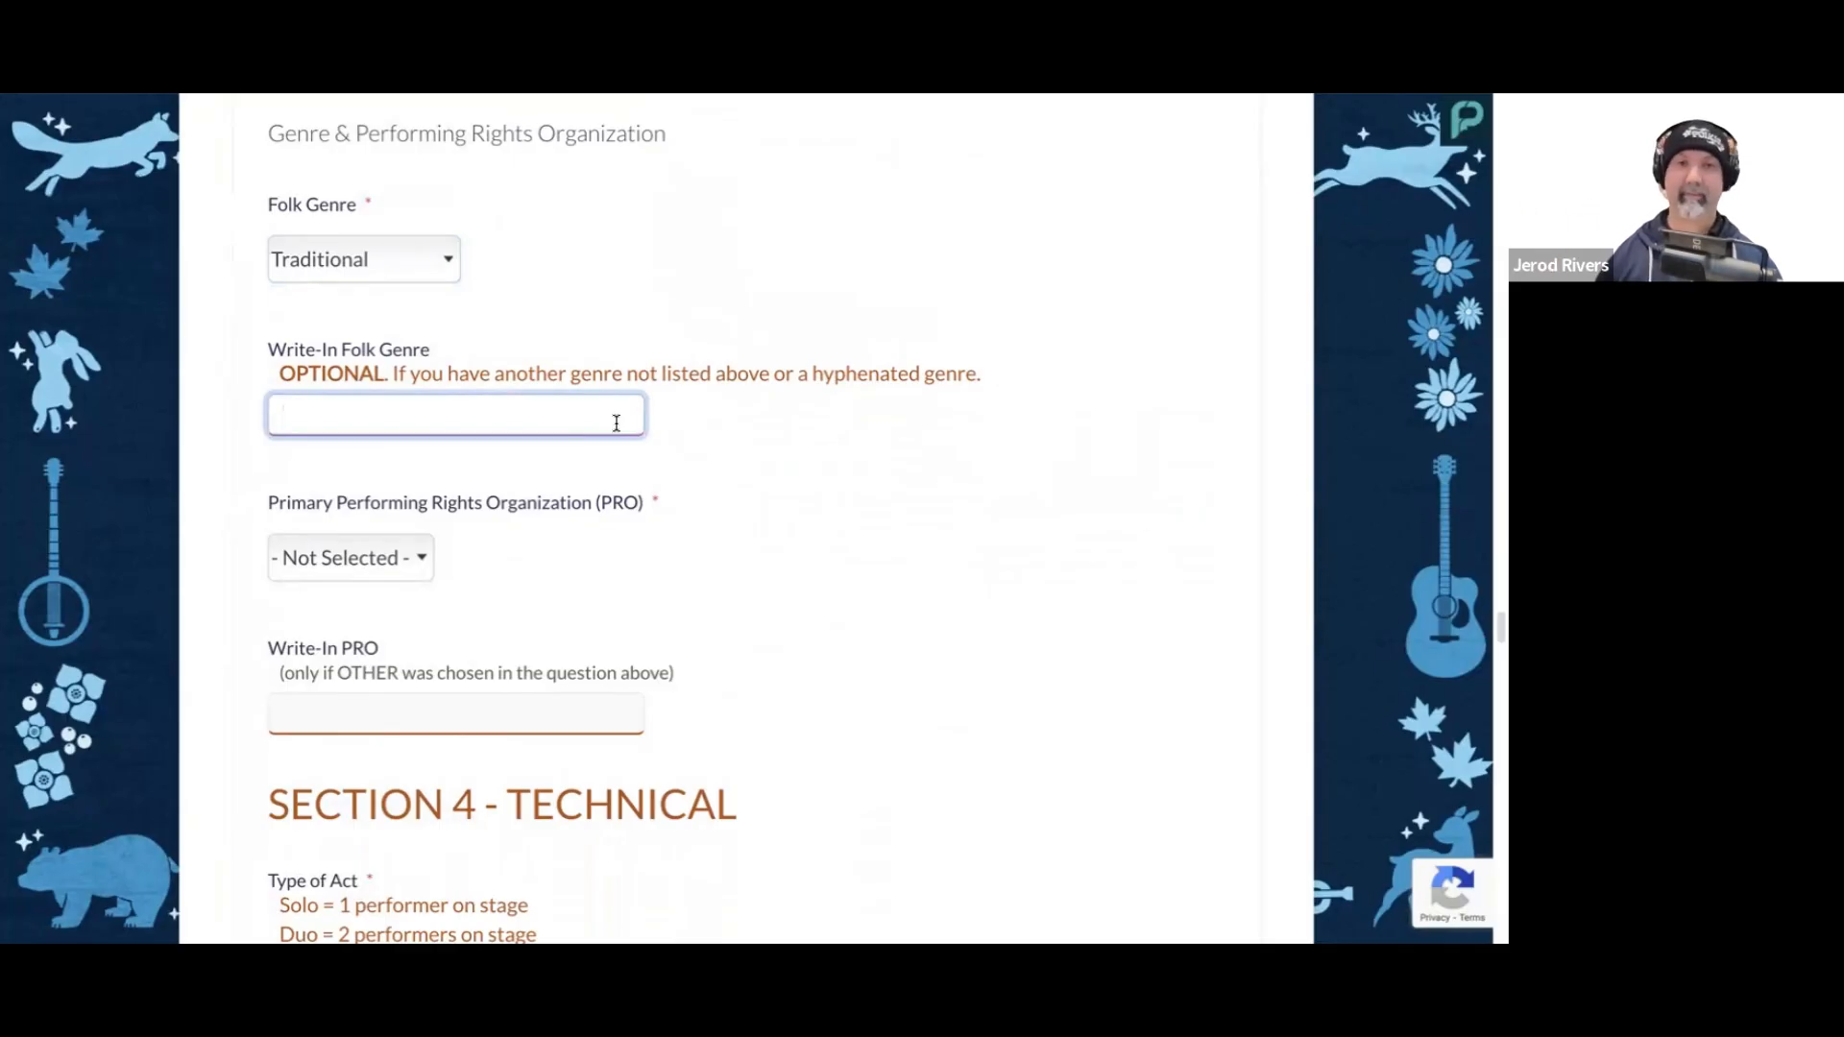
pyautogui.scroll(-2, 712, 459)
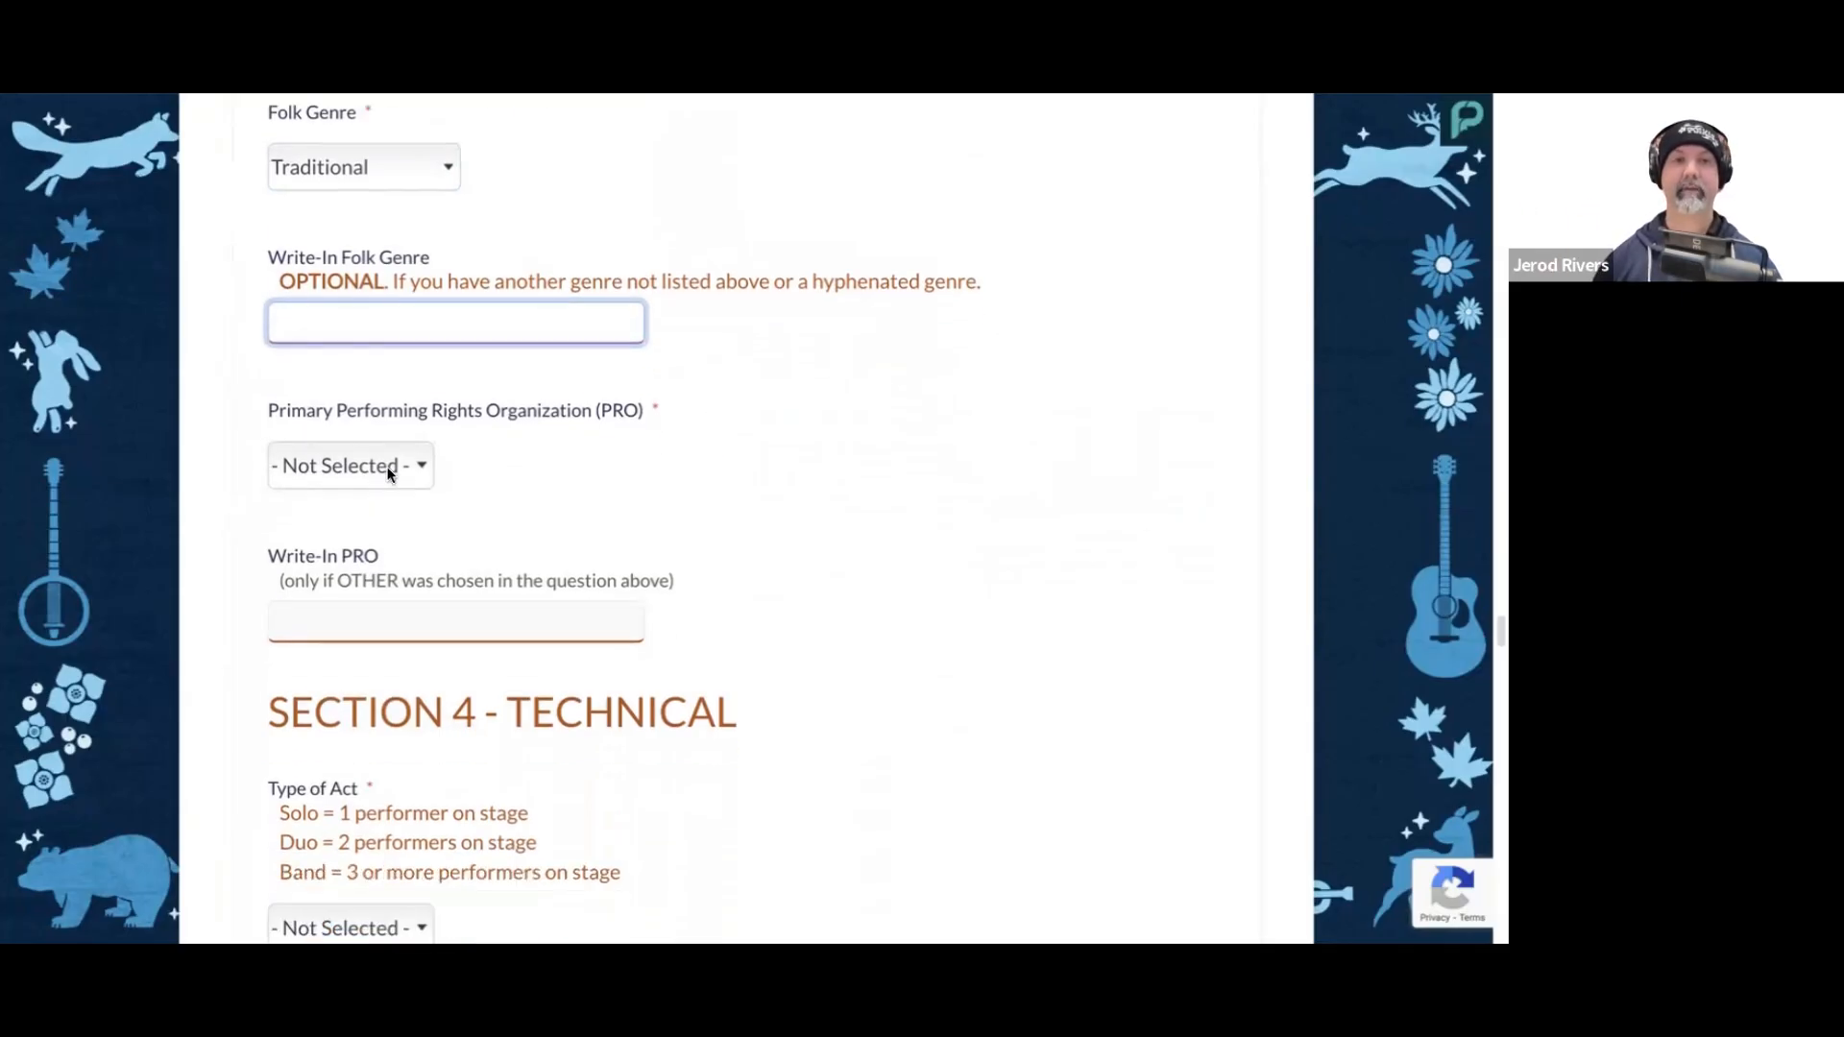
pyautogui.click(389, 472)
pyautogui.click(390, 537)
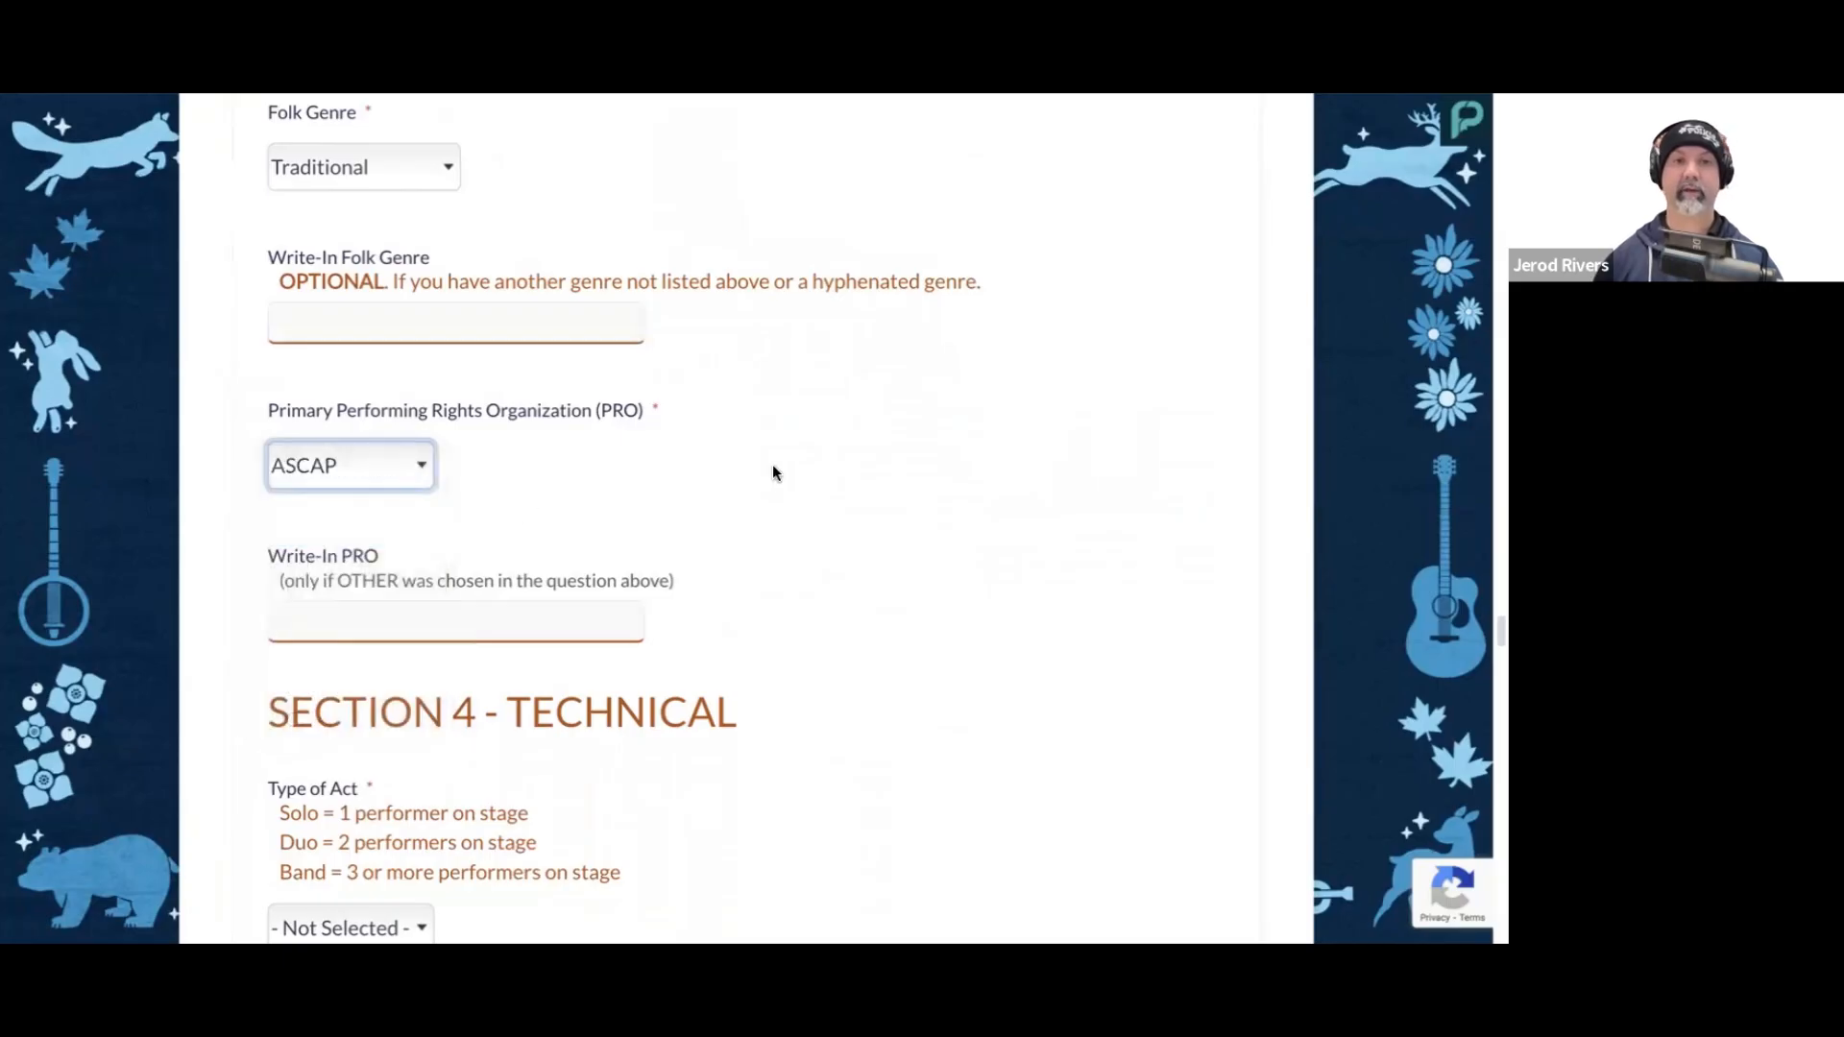
pyautogui.scroll(-1, 731, 442)
pyautogui.scroll(-1, 449, 389)
pyautogui.click(413, 375)
pyautogui.click(348, 563)
# Step: Set the Type of Act in Section 4 - Technical to Band
pyautogui.scroll(-3, 769, 413)
pyautogui.scroll(-1, 848, 382)
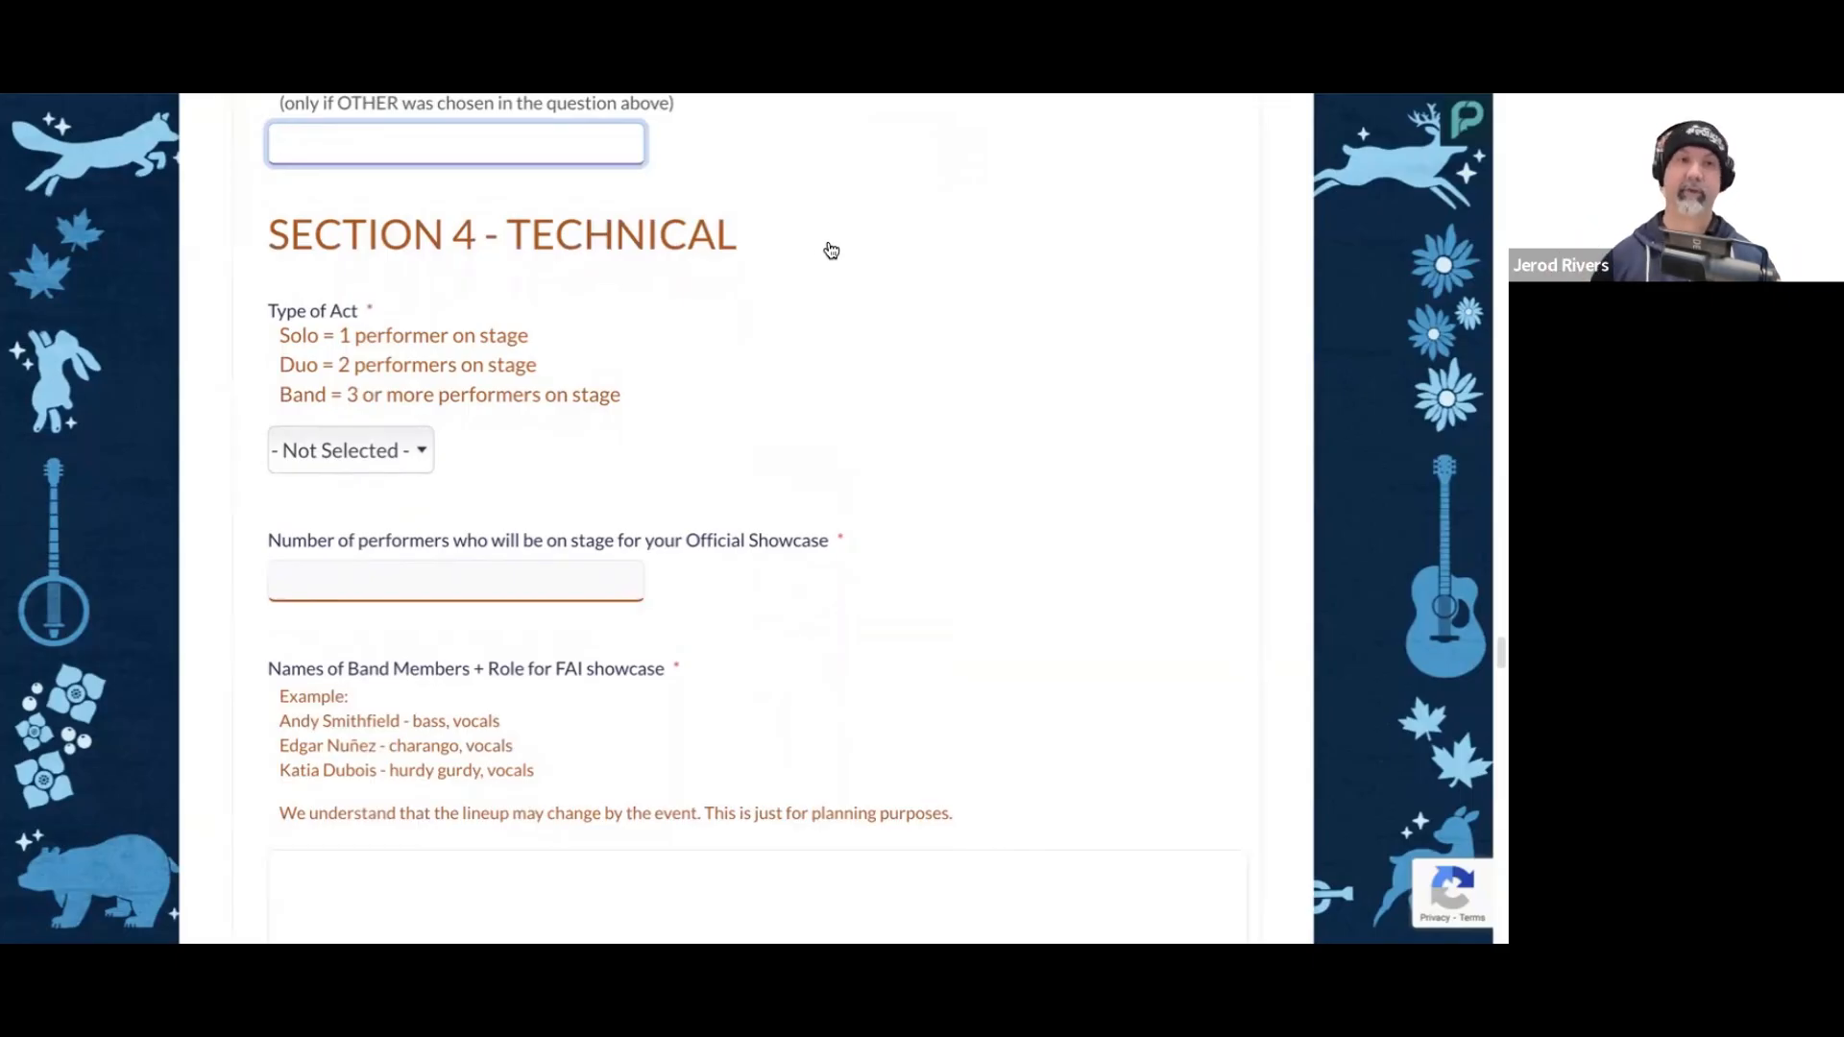
pyautogui.scroll(-1, 832, 248)
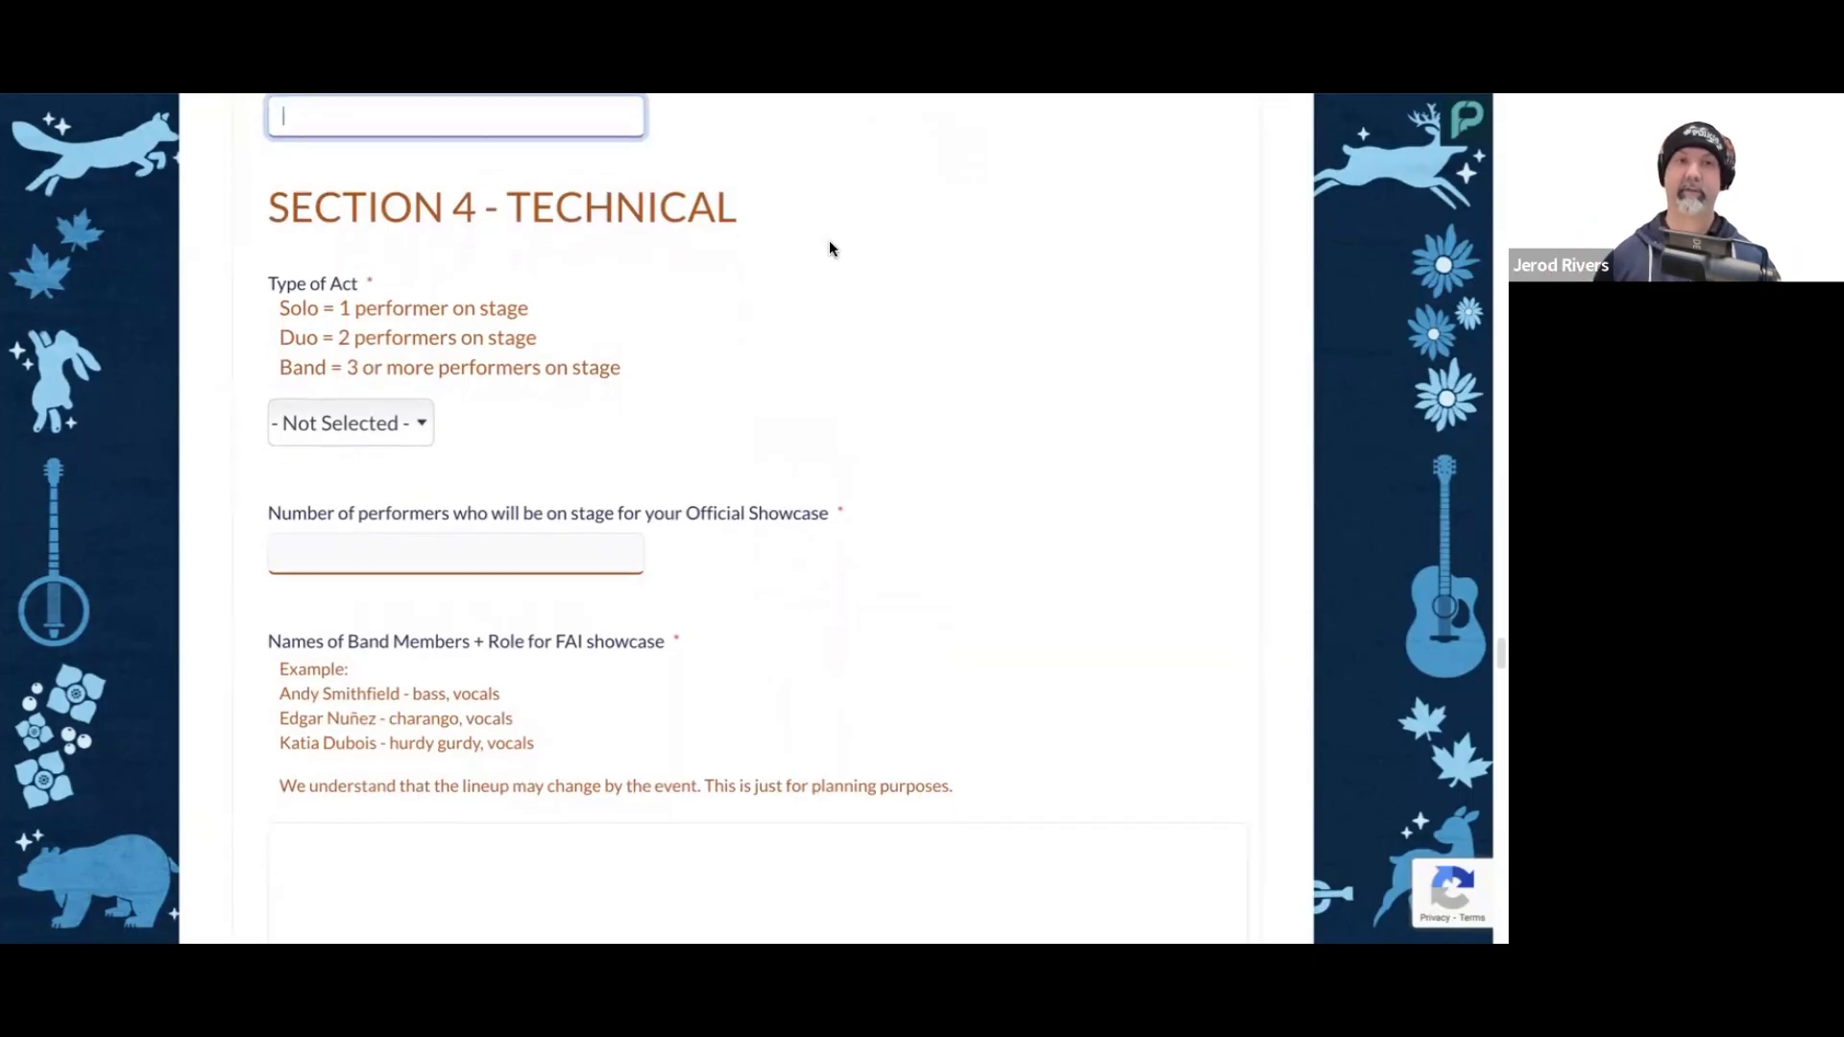
pyautogui.click(417, 422)
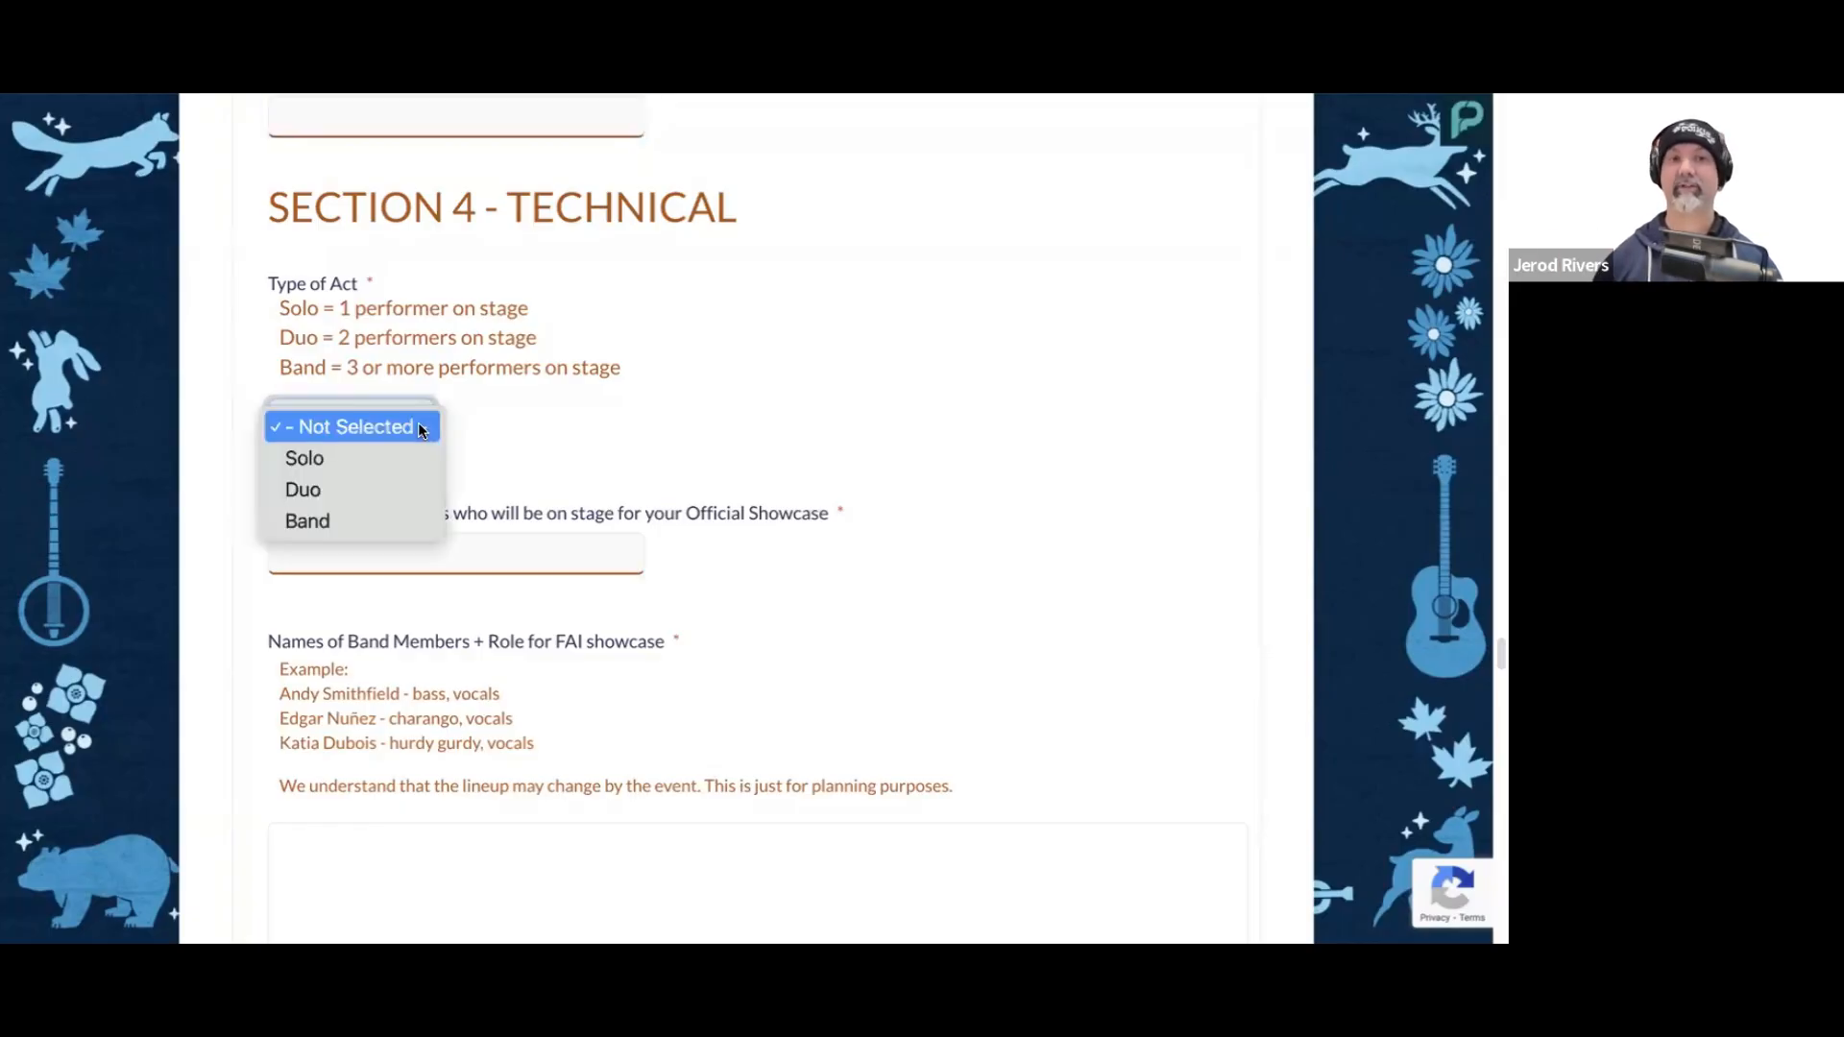
pyautogui.click(399, 524)
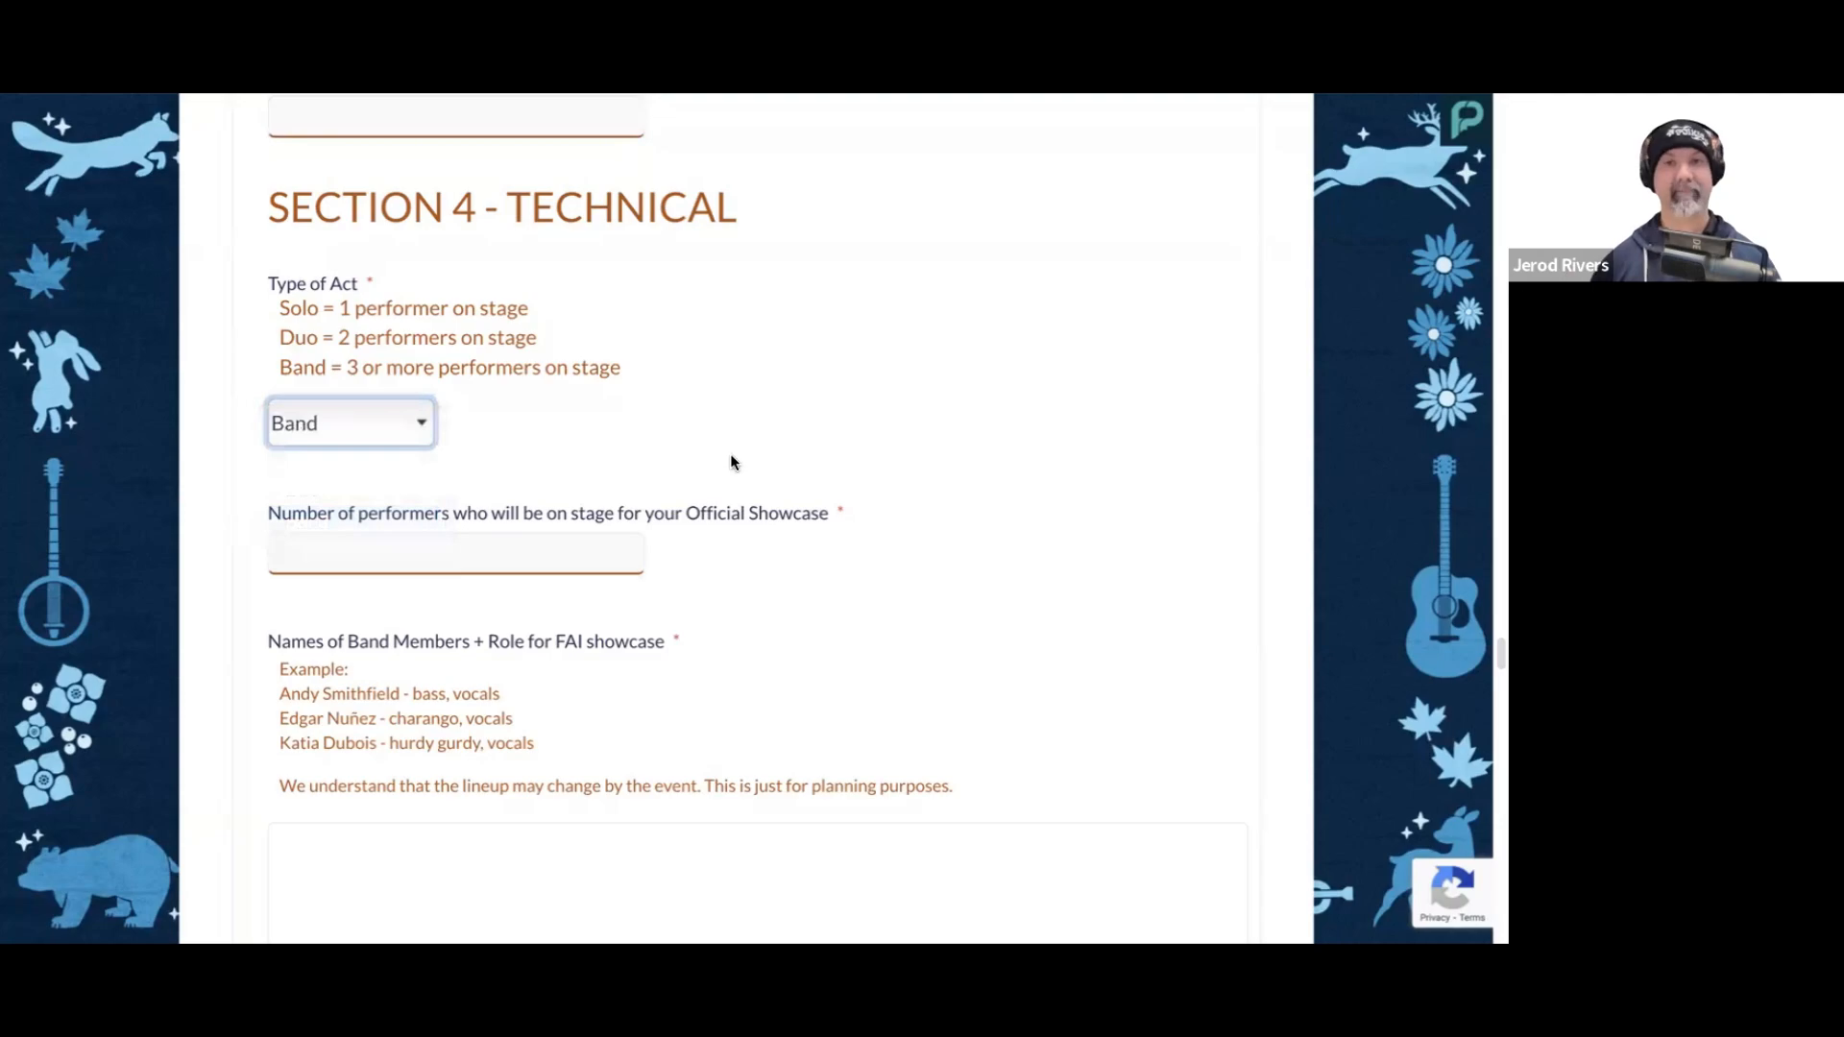
# Step: Enter 5 as the number of performers on stage for the Official Showcase
pyautogui.scroll(-1, 730, 462)
pyautogui.click(549, 494)
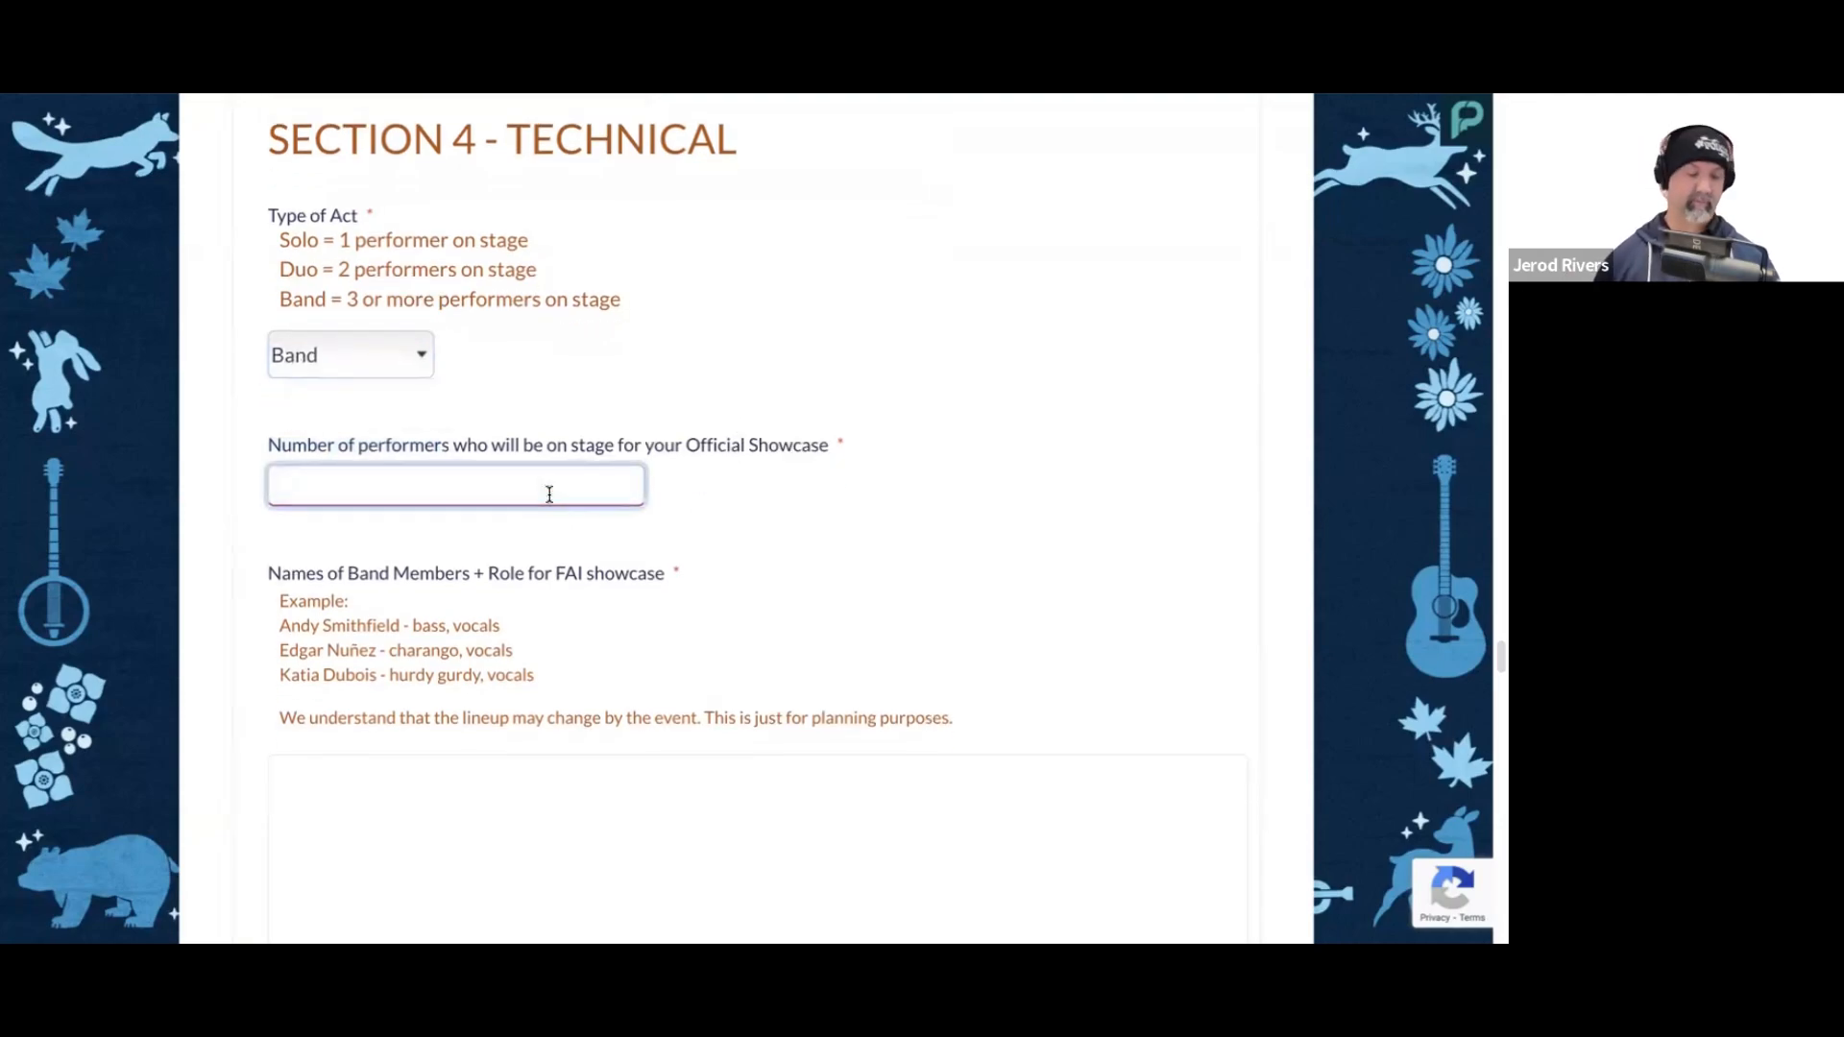
pyautogui.write('5')
pyautogui.click(851, 486)
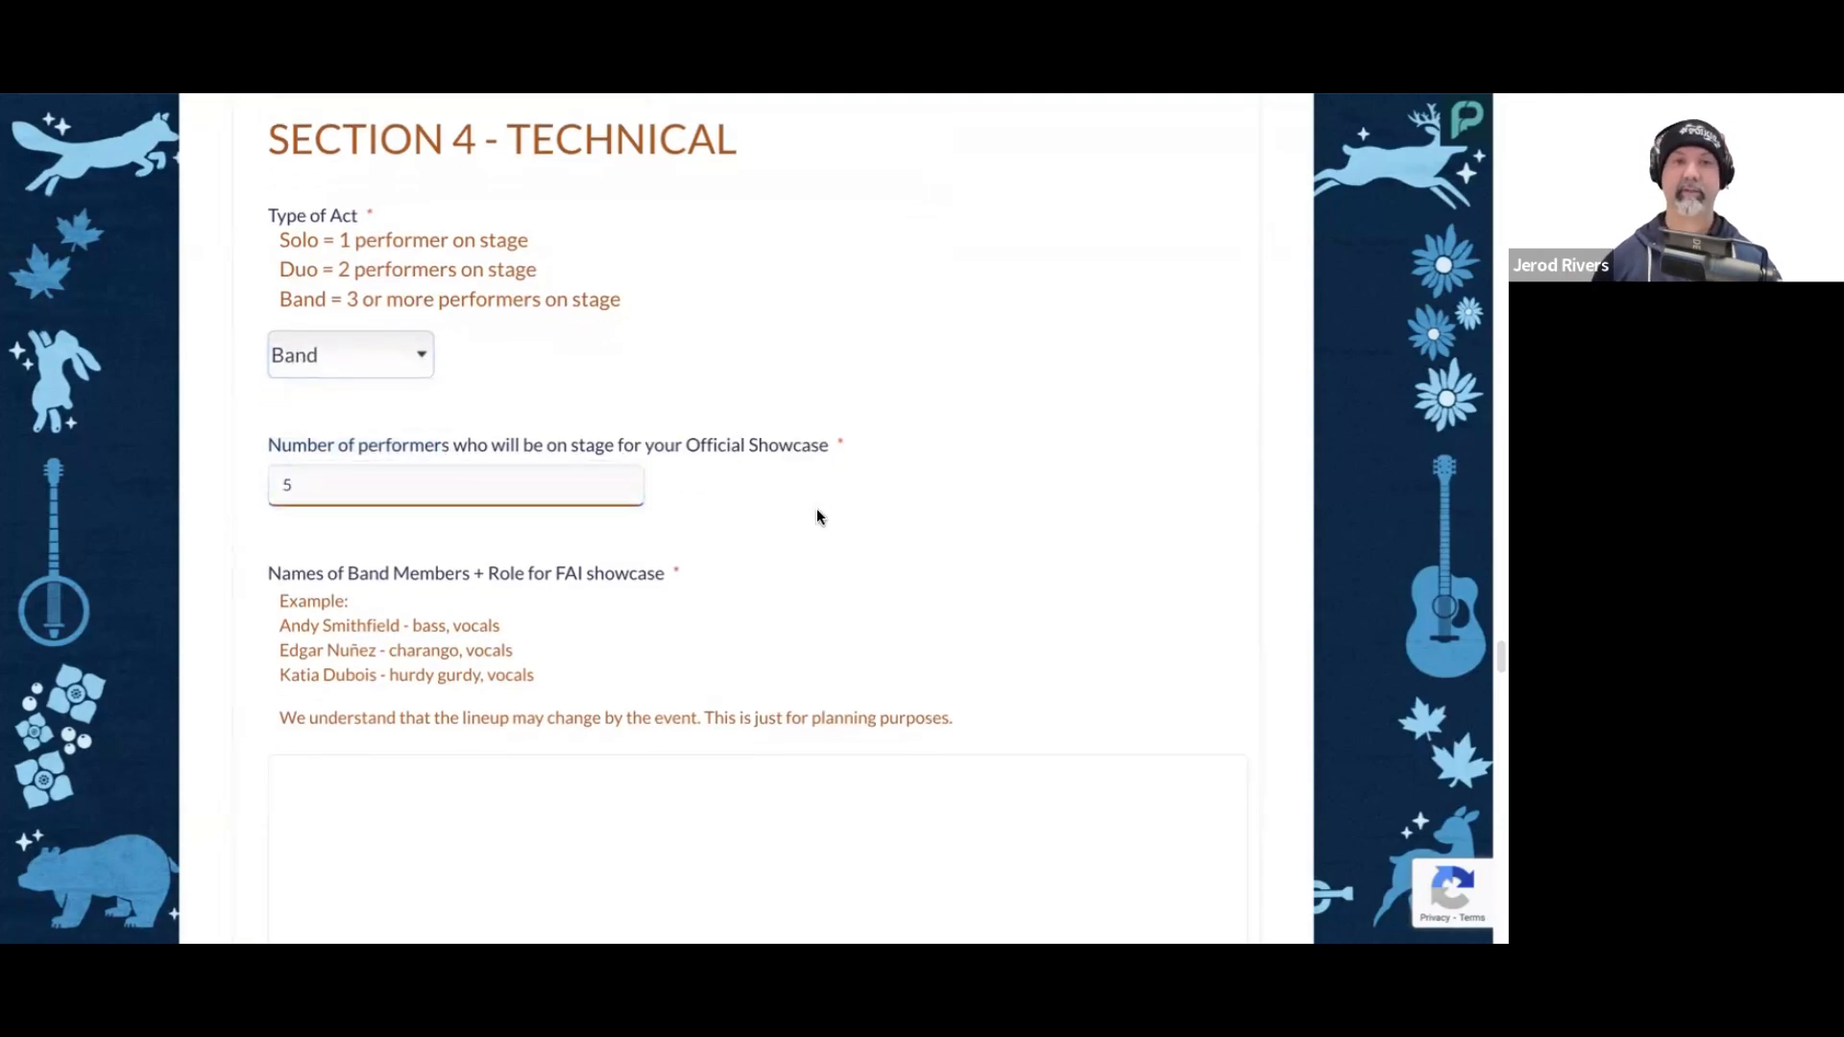
pyautogui.scroll(-1, 816, 509)
pyautogui.scroll(-1, 817, 509)
pyautogui.click(309, 298)
pyautogui.click(865, 349)
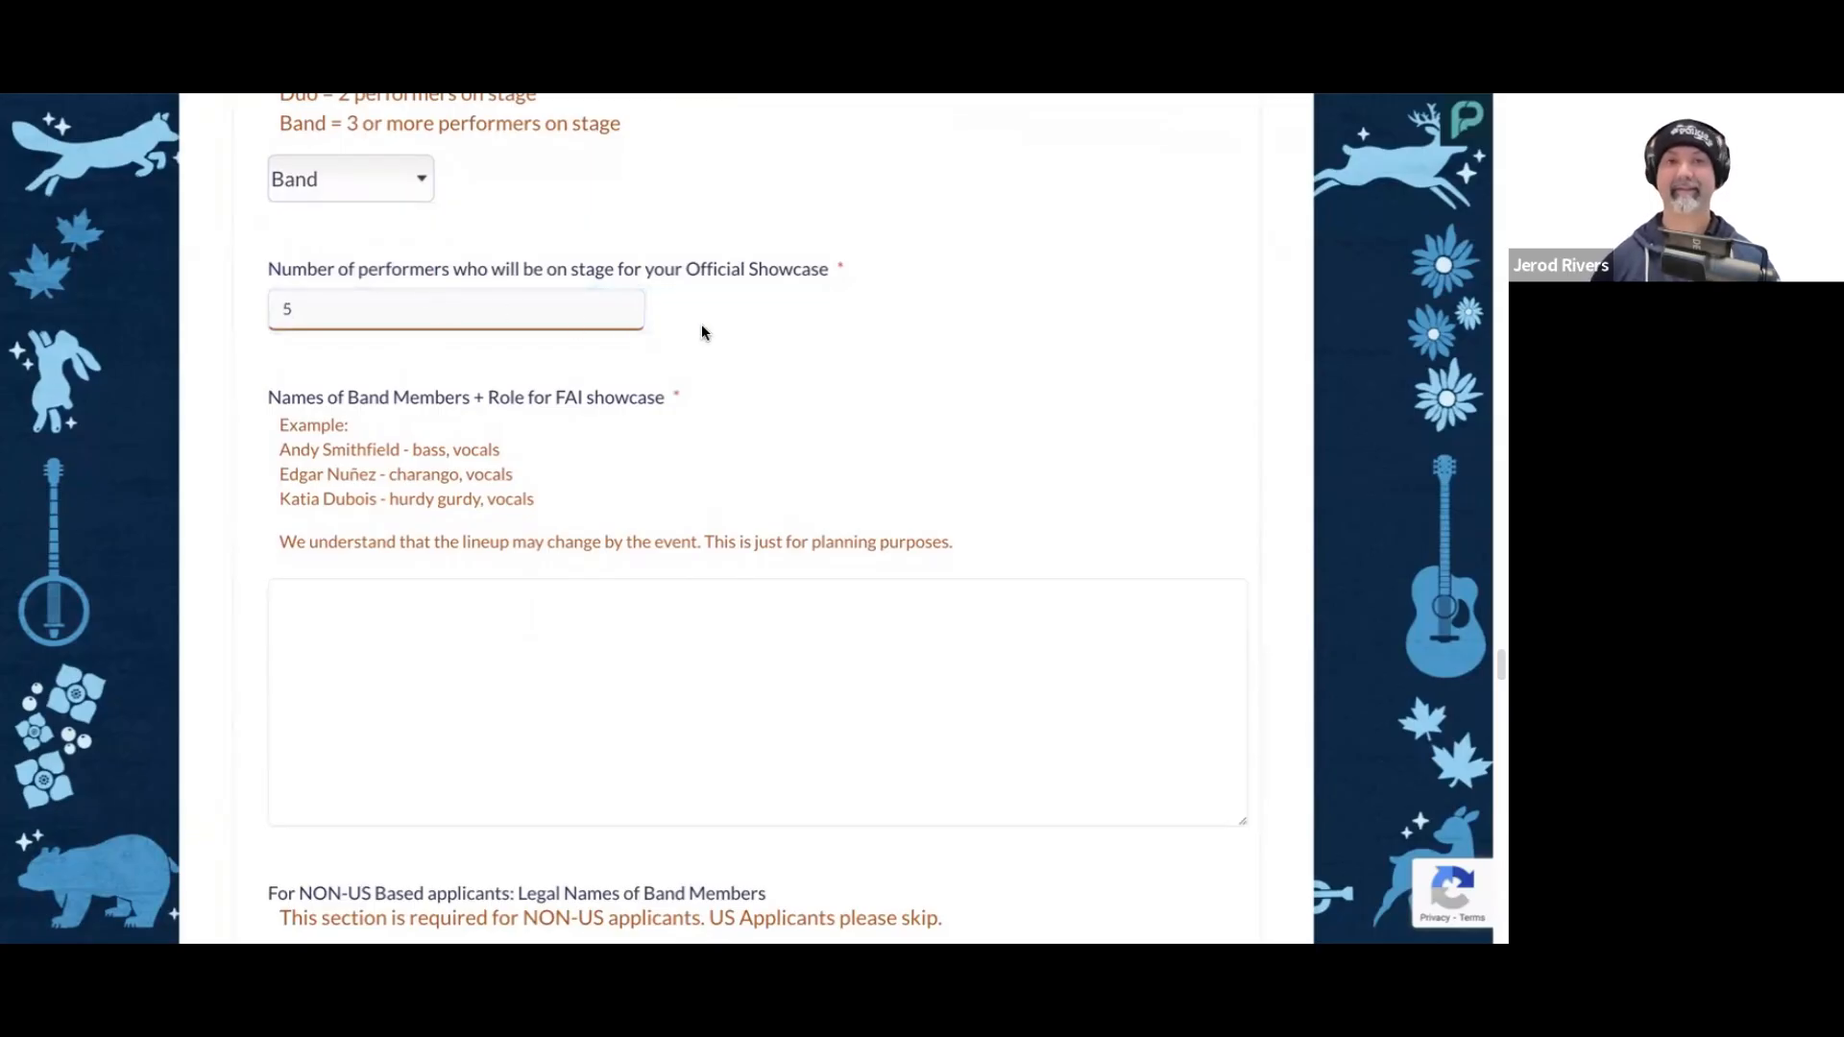
# Step: Paste the list of five band members' names with their roles: banjo and vocal, jug, washboard, fiddle and broombass
pyautogui.scroll(-2, 832, 356)
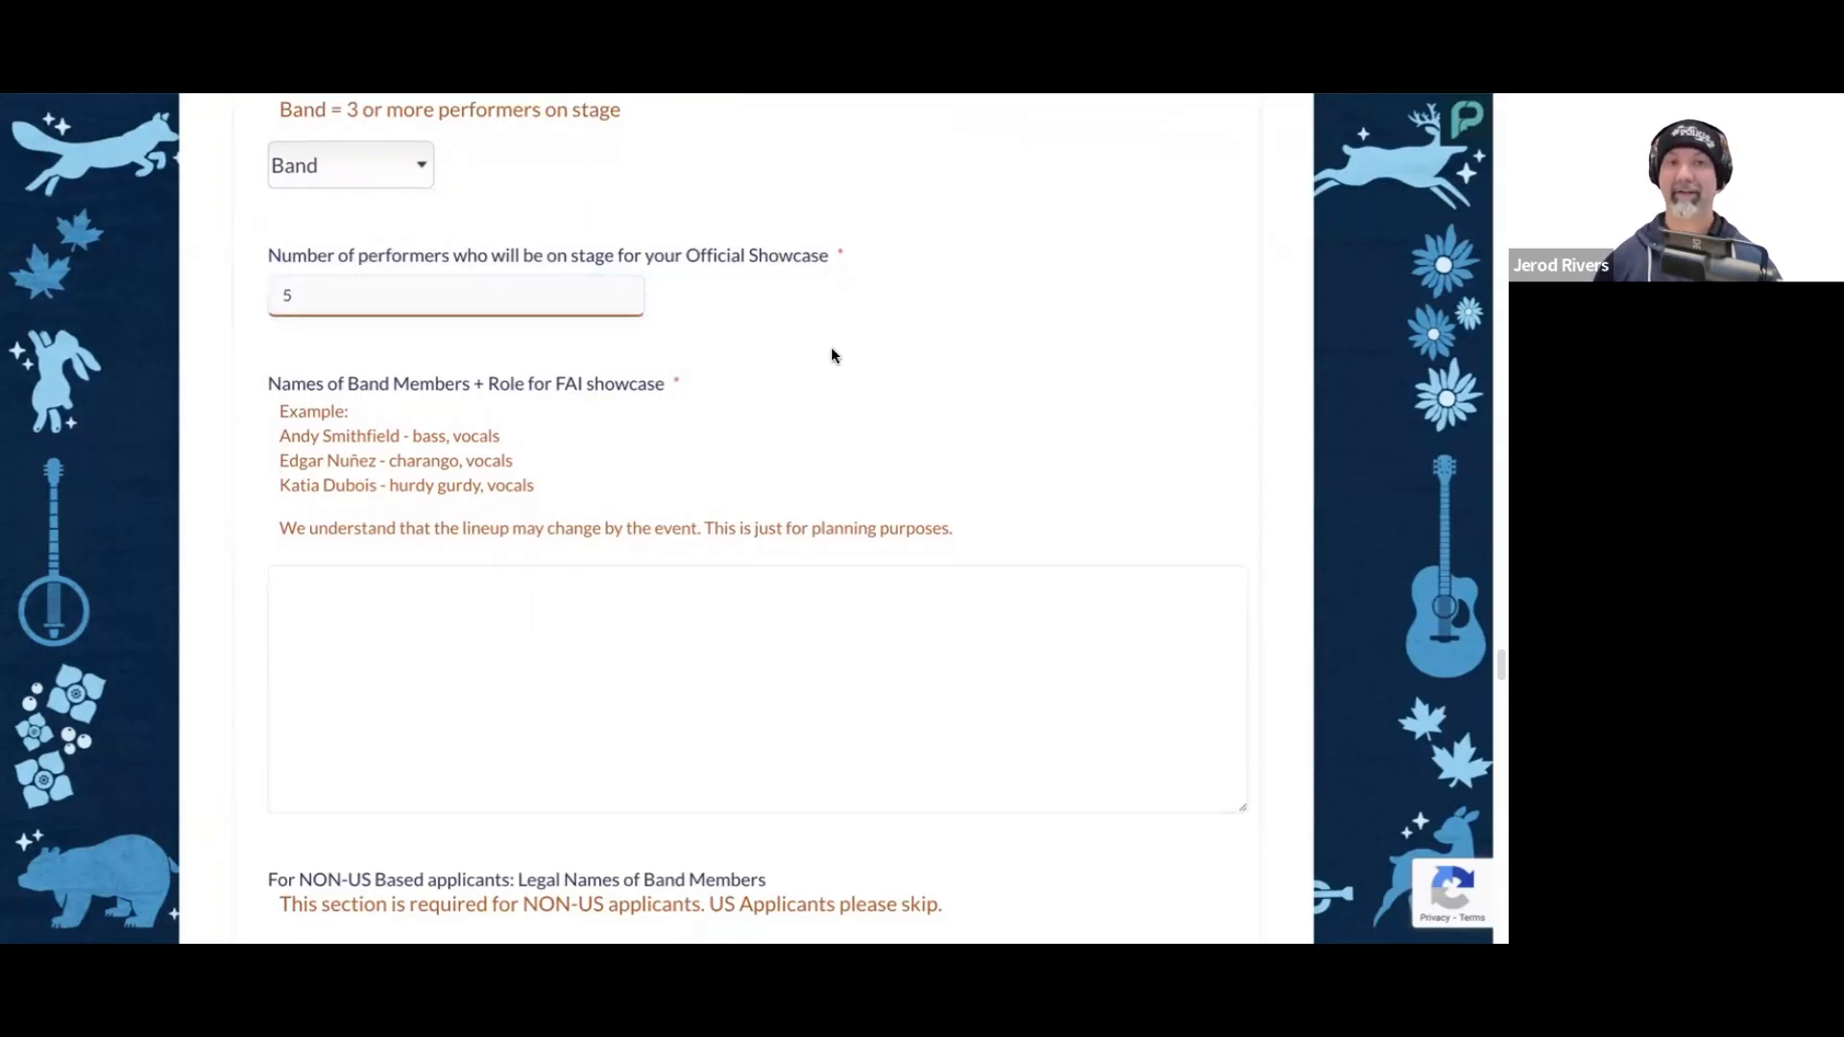
pyautogui.scroll(-1, 855, 366)
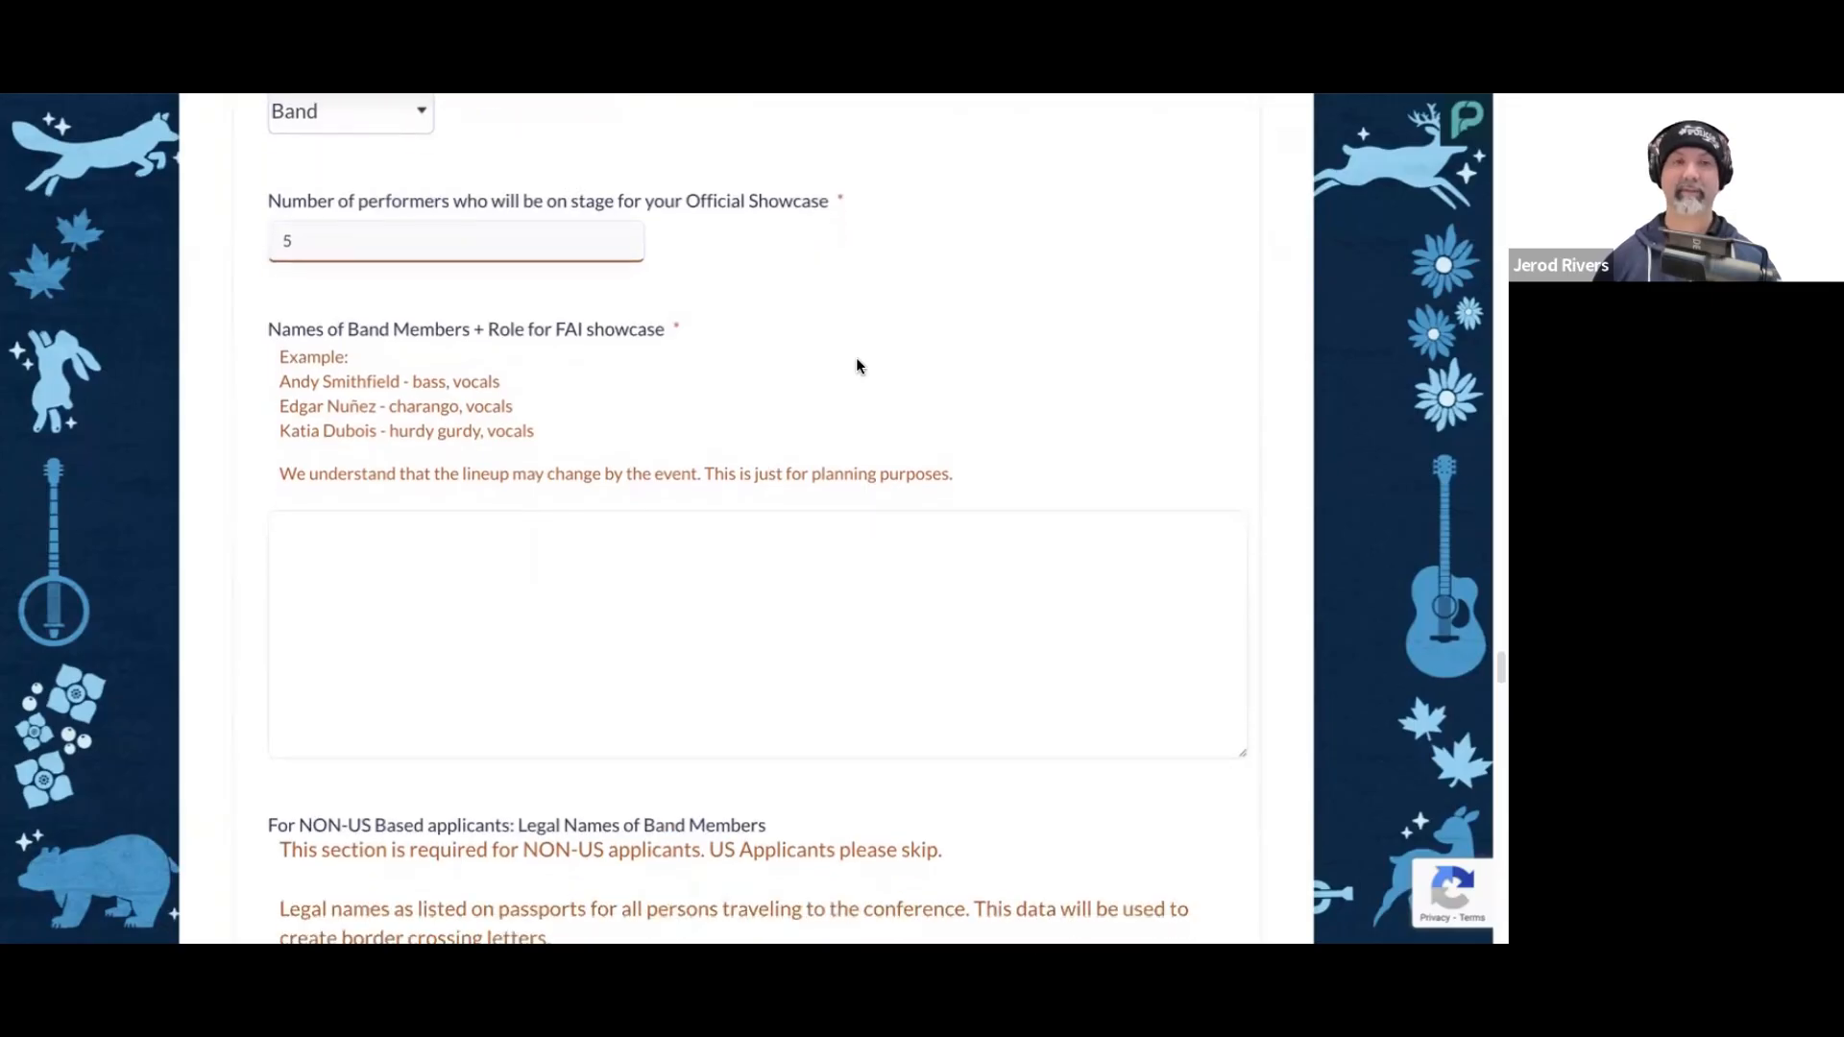
pyautogui.scroll(2, 851, 370)
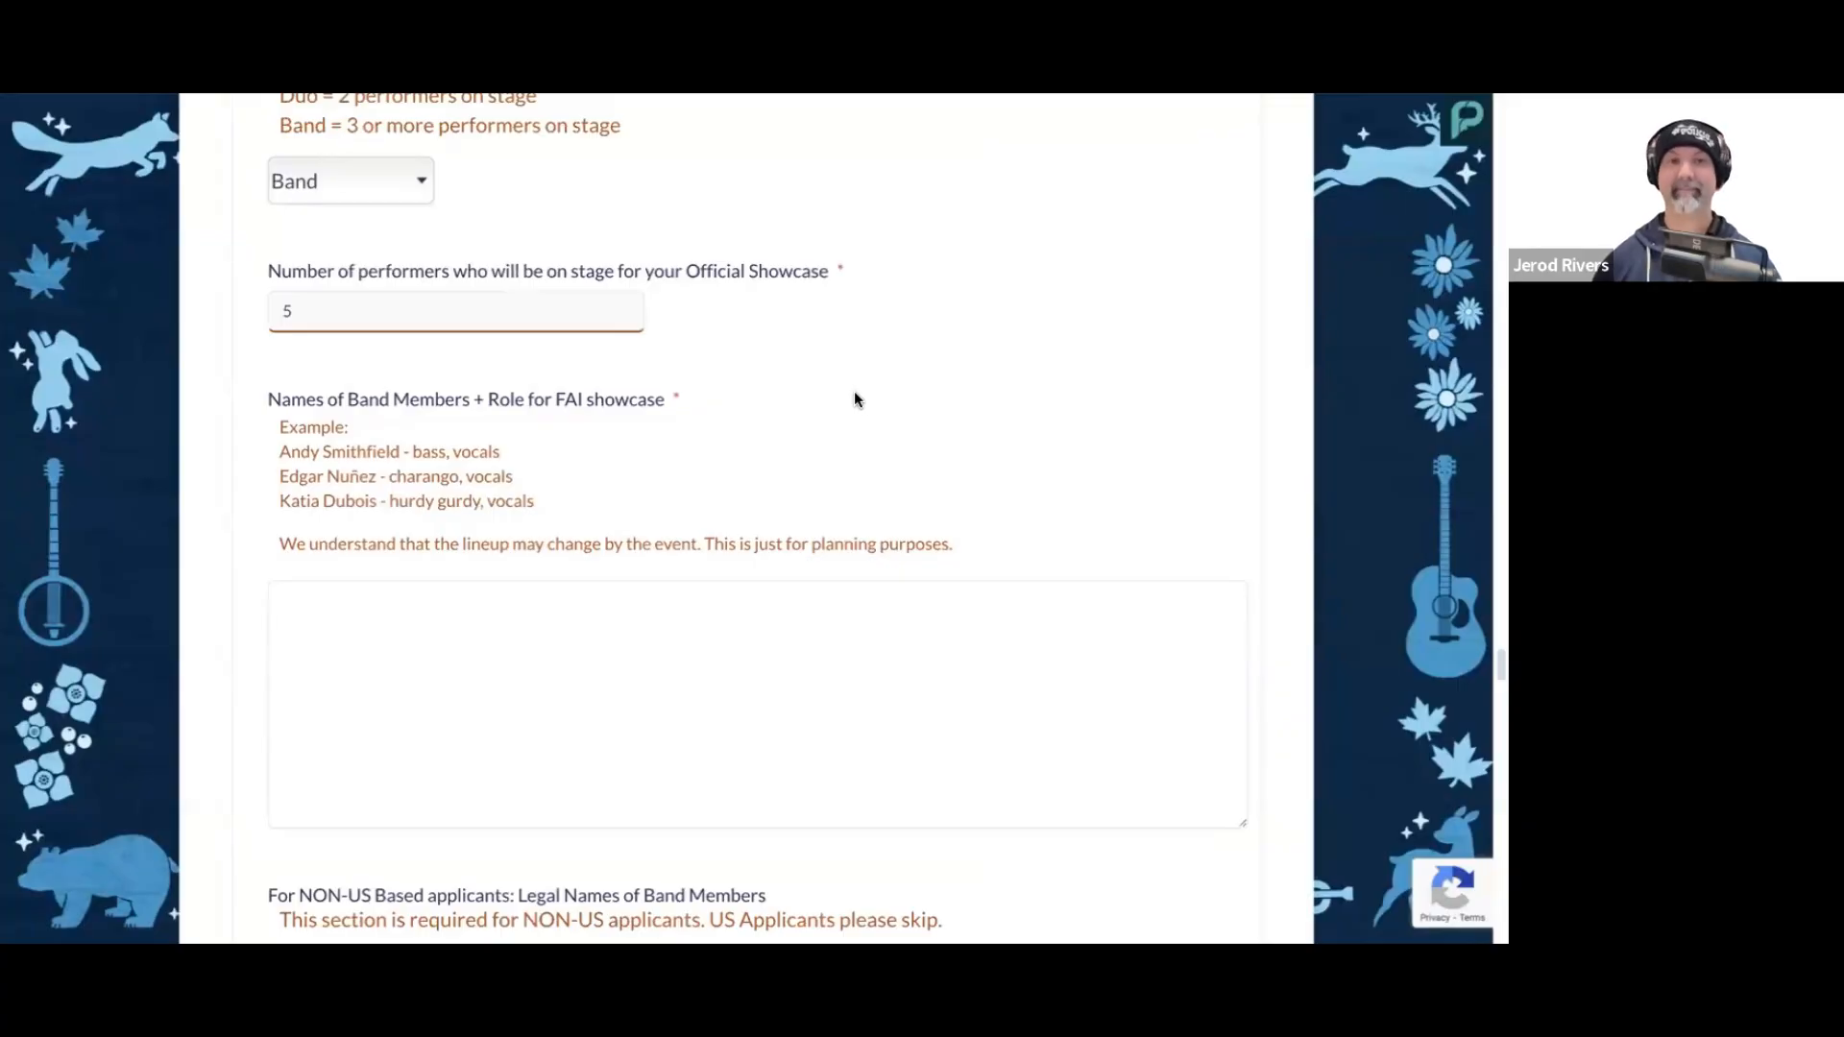
pyautogui.scroll(-1, 870, 401)
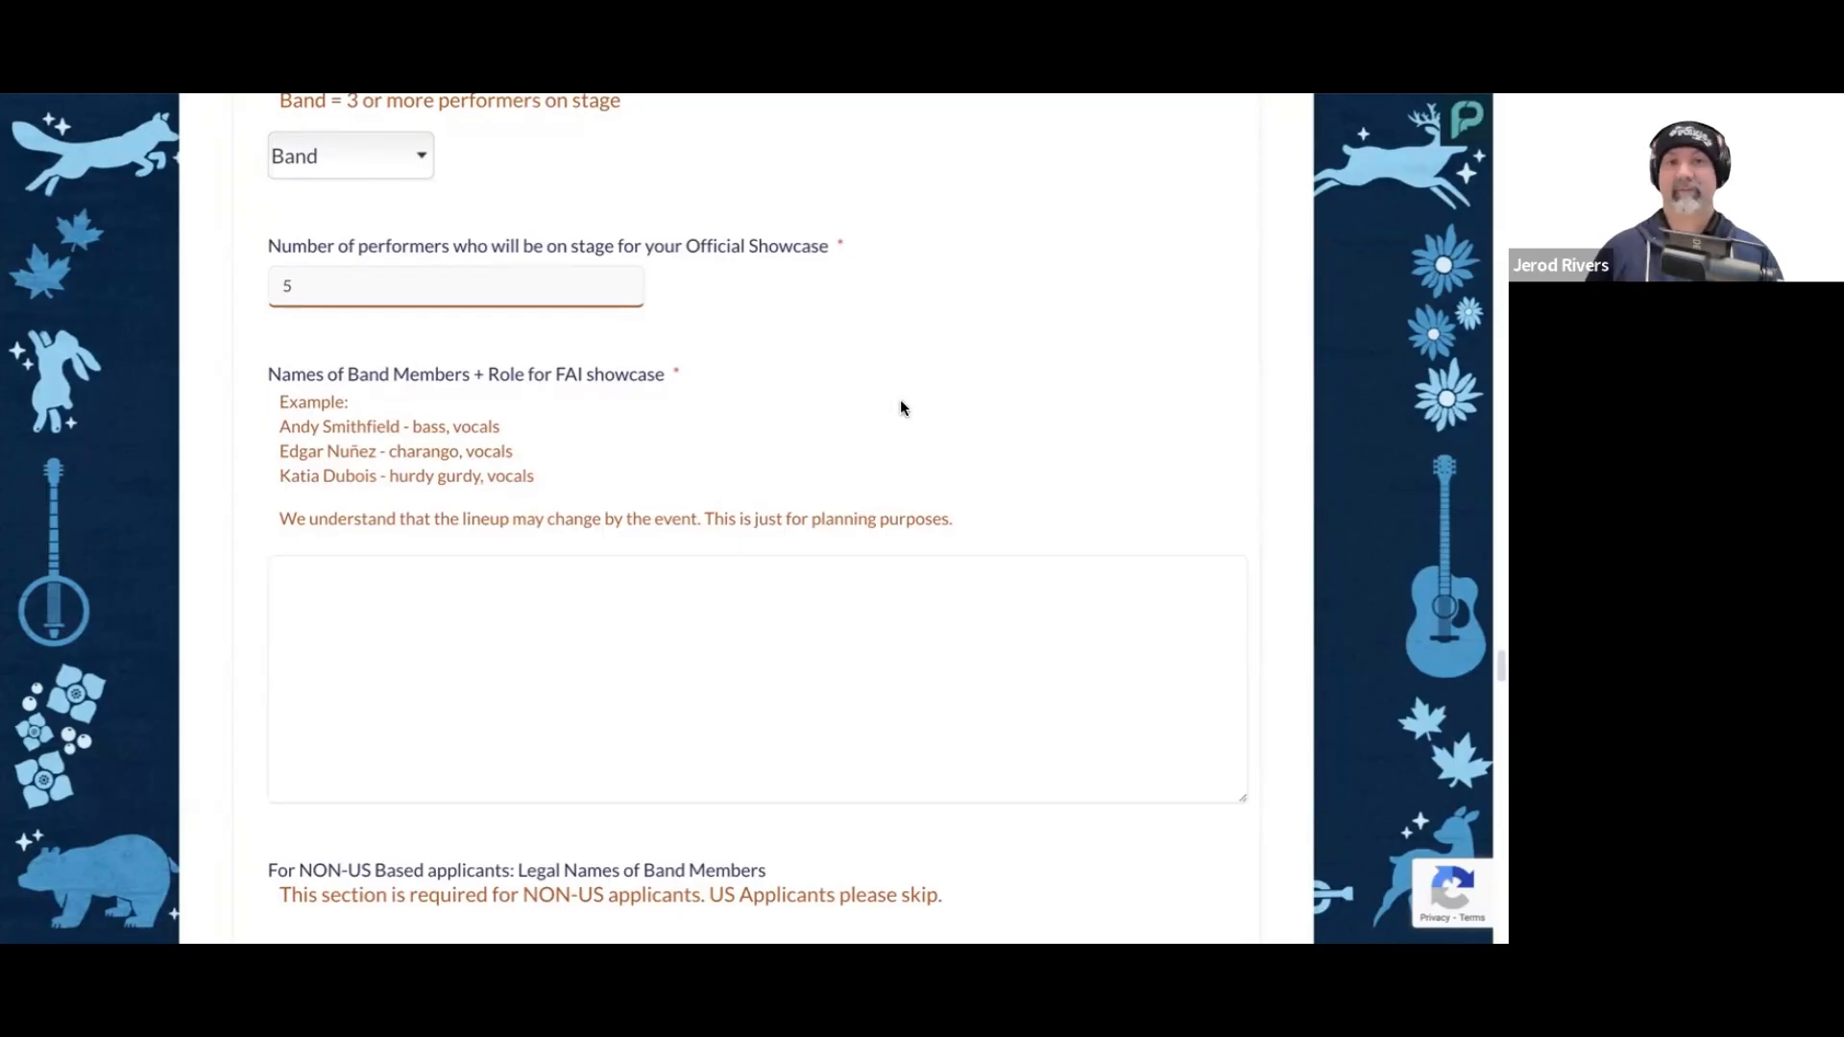
pyautogui.scroll(-1, 903, 406)
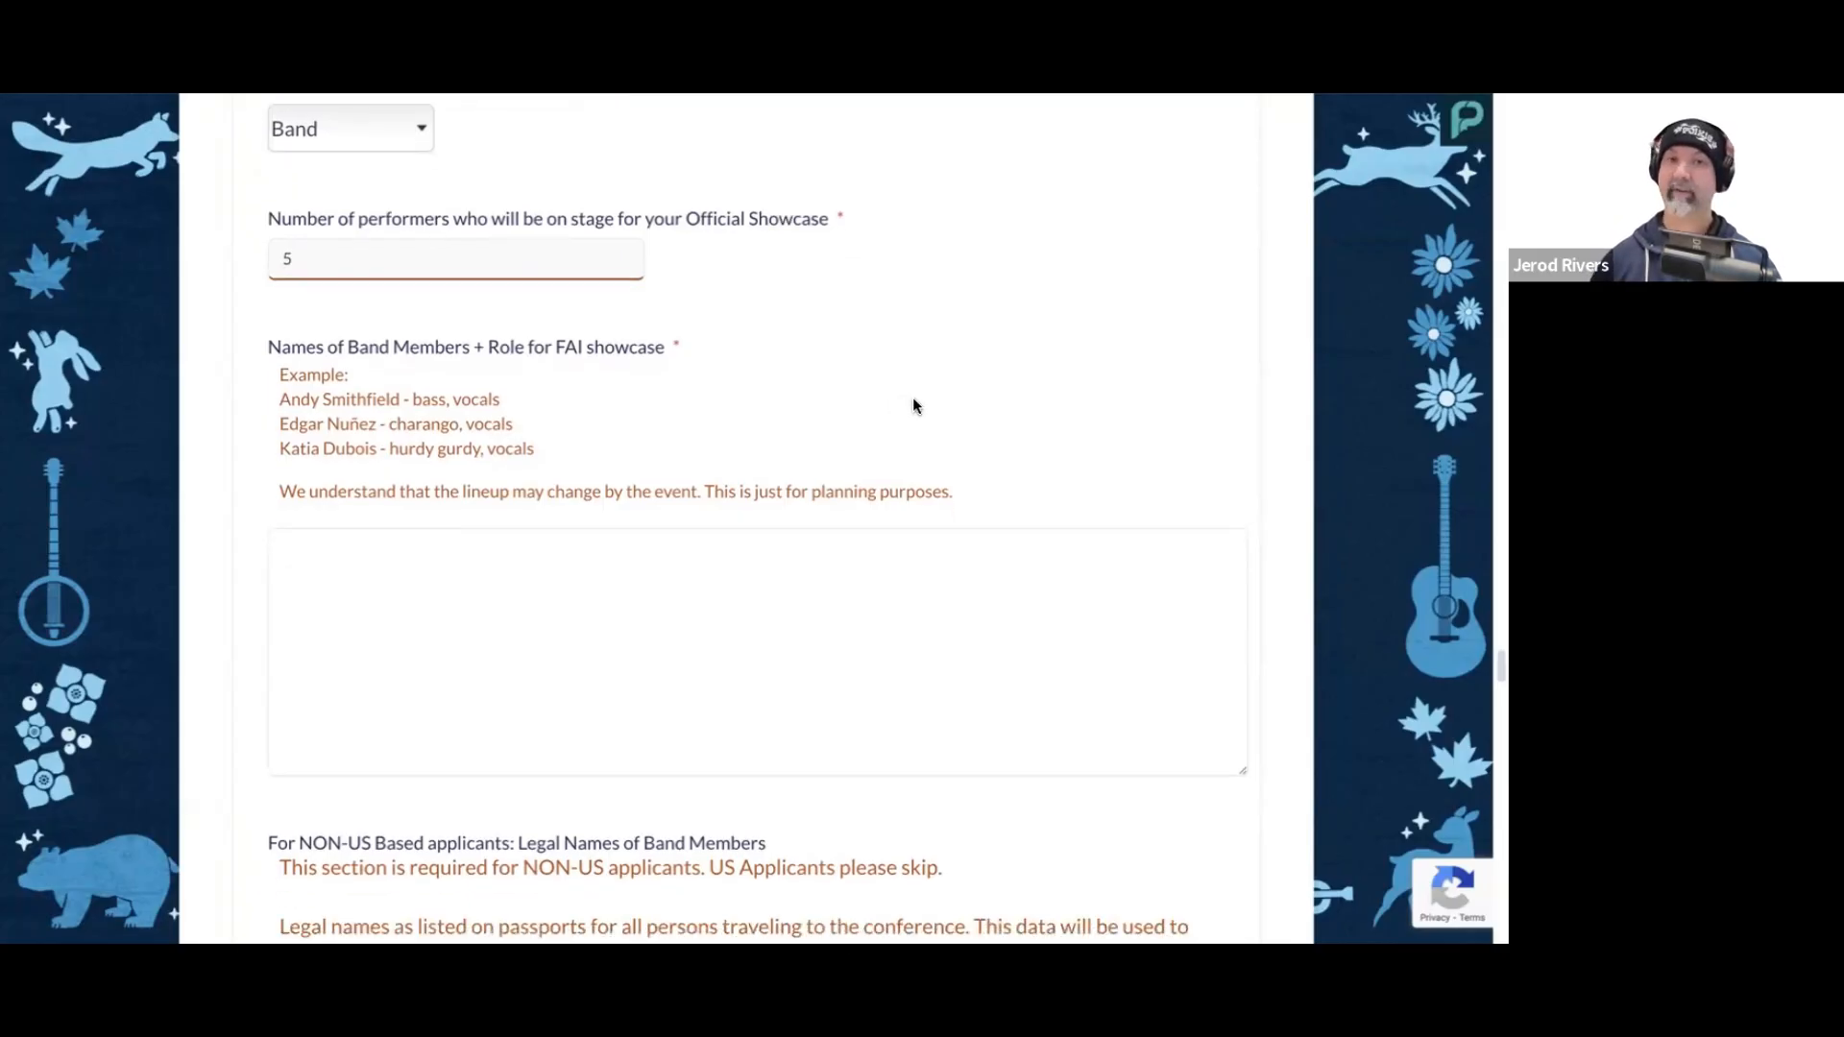
pyautogui.scroll(1, 912, 399)
pyautogui.scroll(-4, 913, 405)
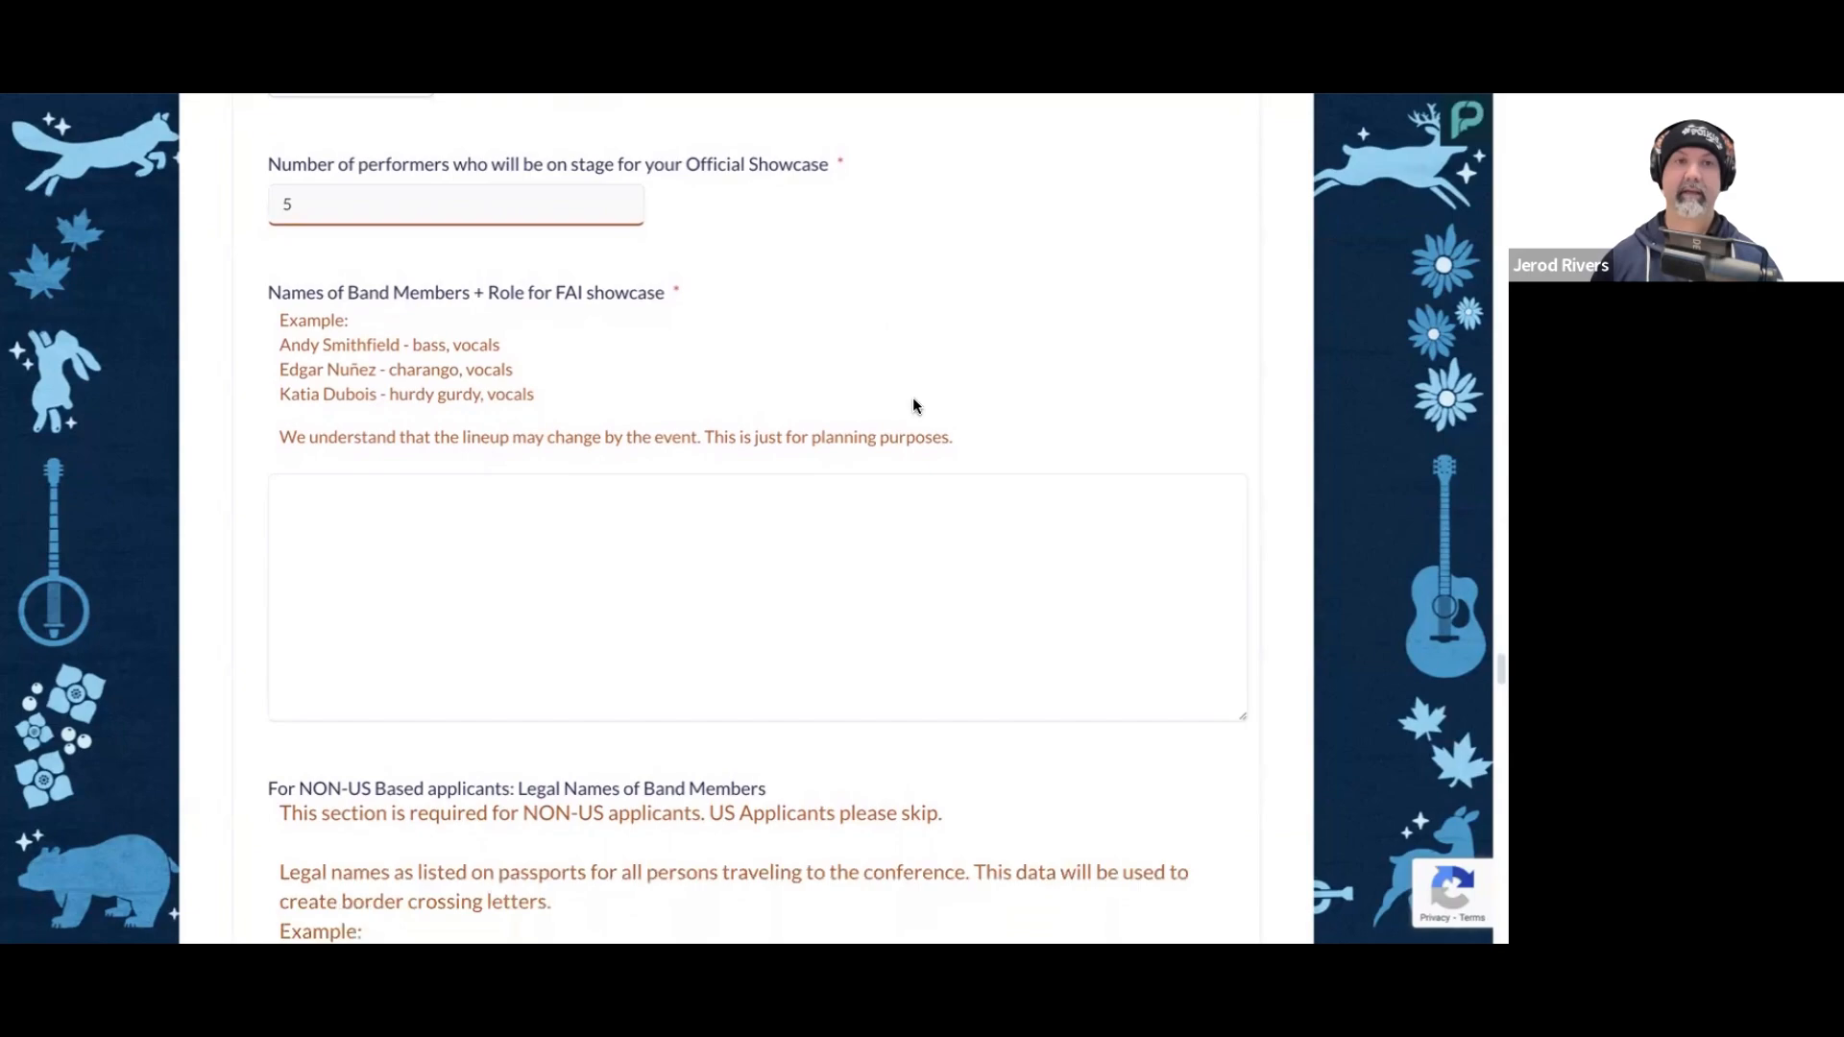
pyautogui.scroll(-1, 913, 403)
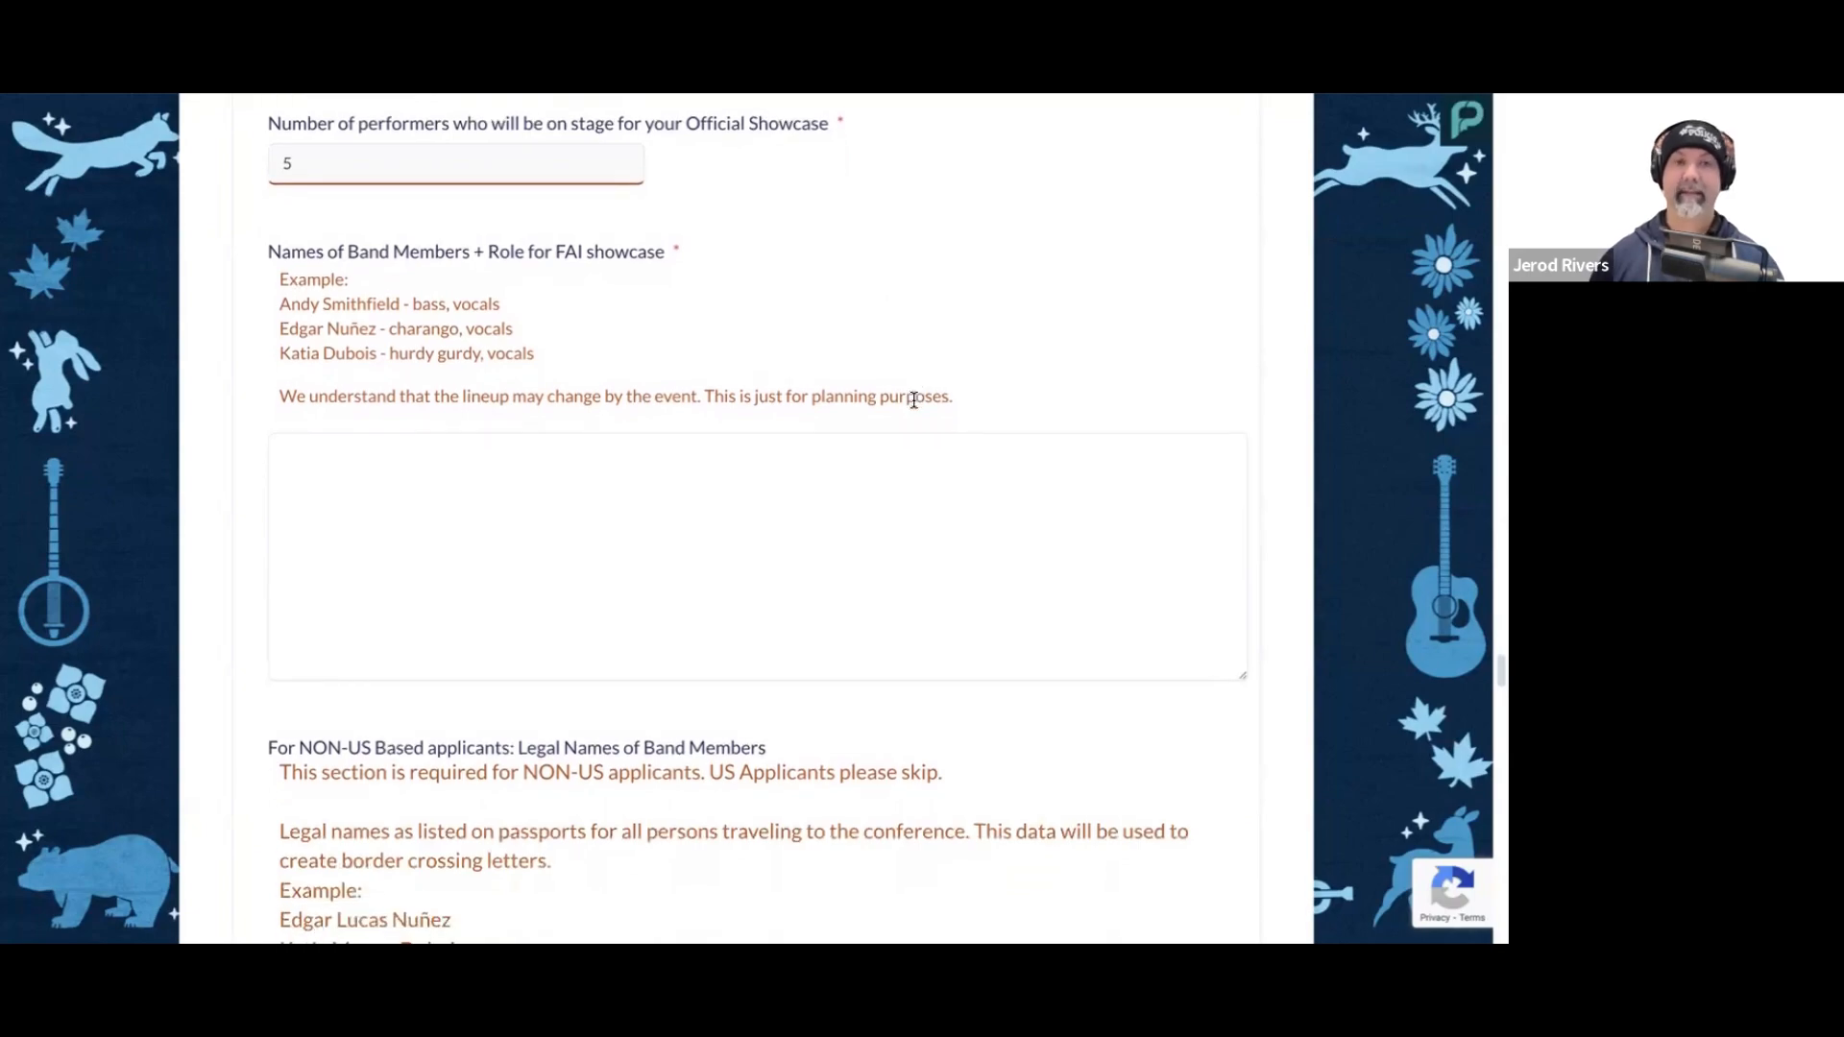
pyautogui.scroll(-1, 649, 395)
pyautogui.scroll(2, 645, 410)
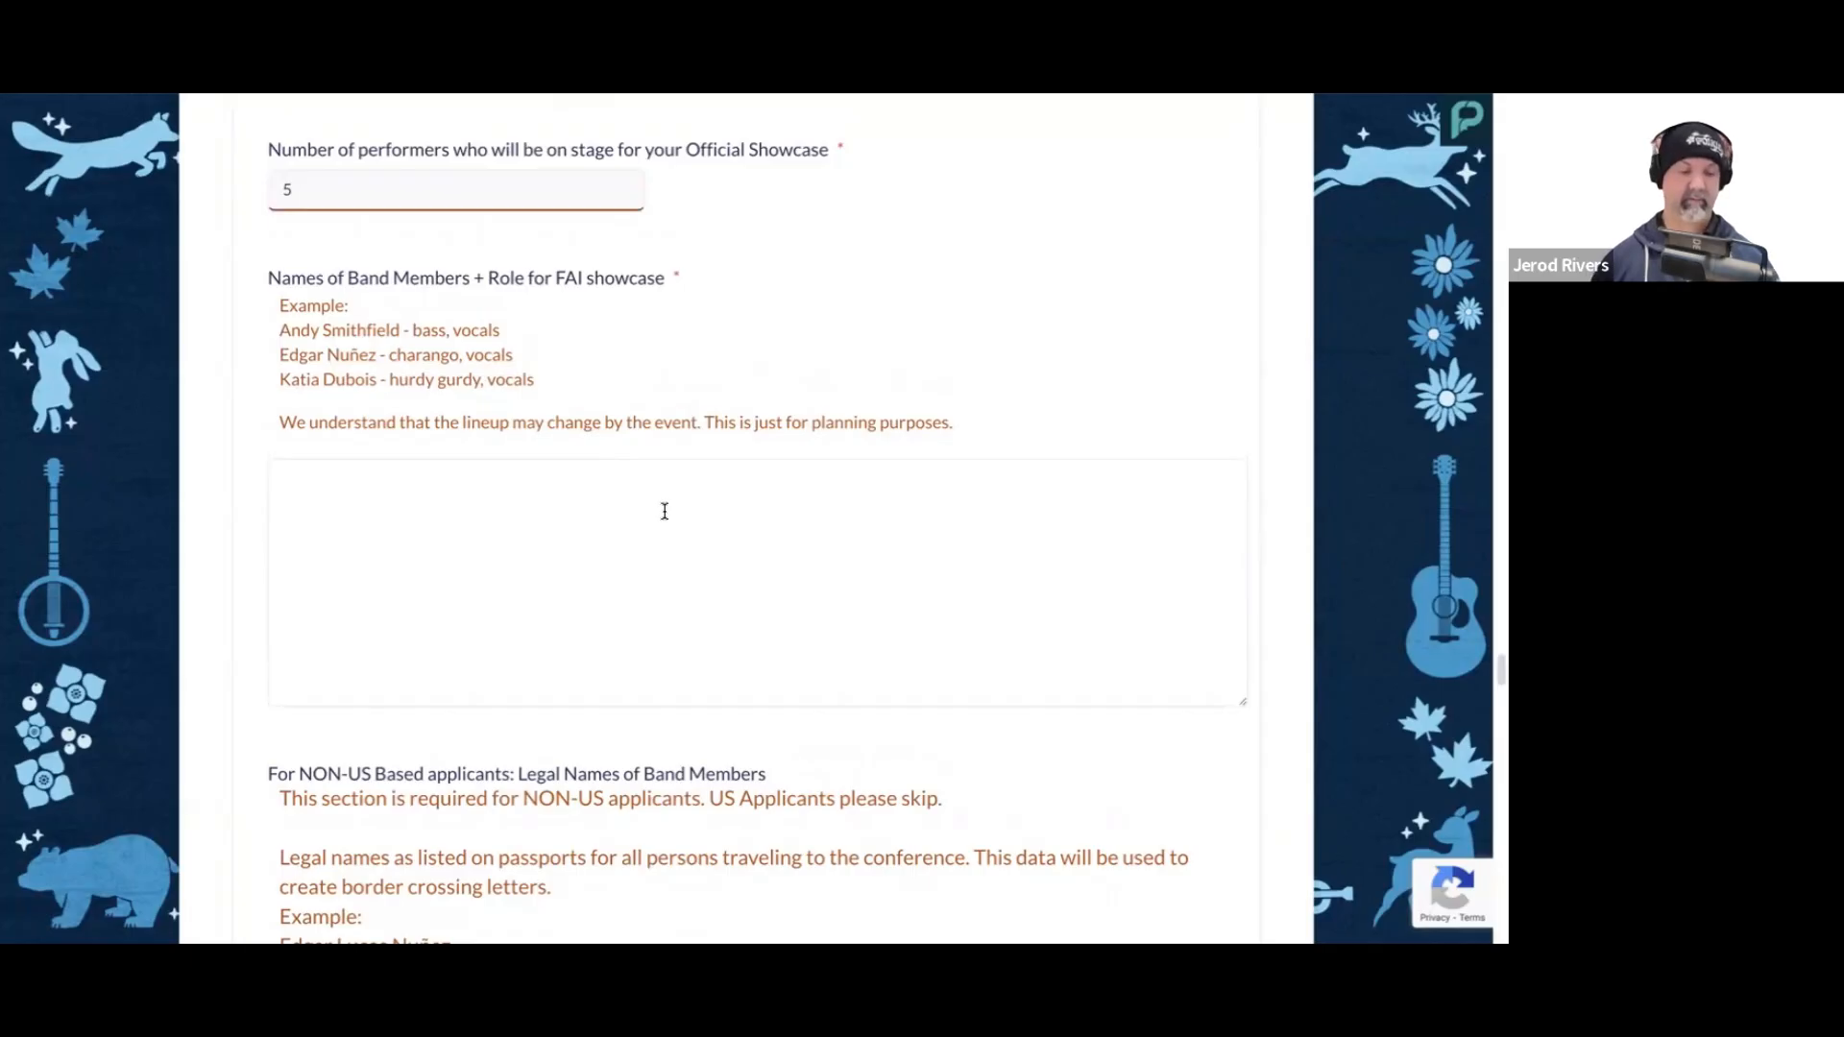
pyautogui.click(570, 574)
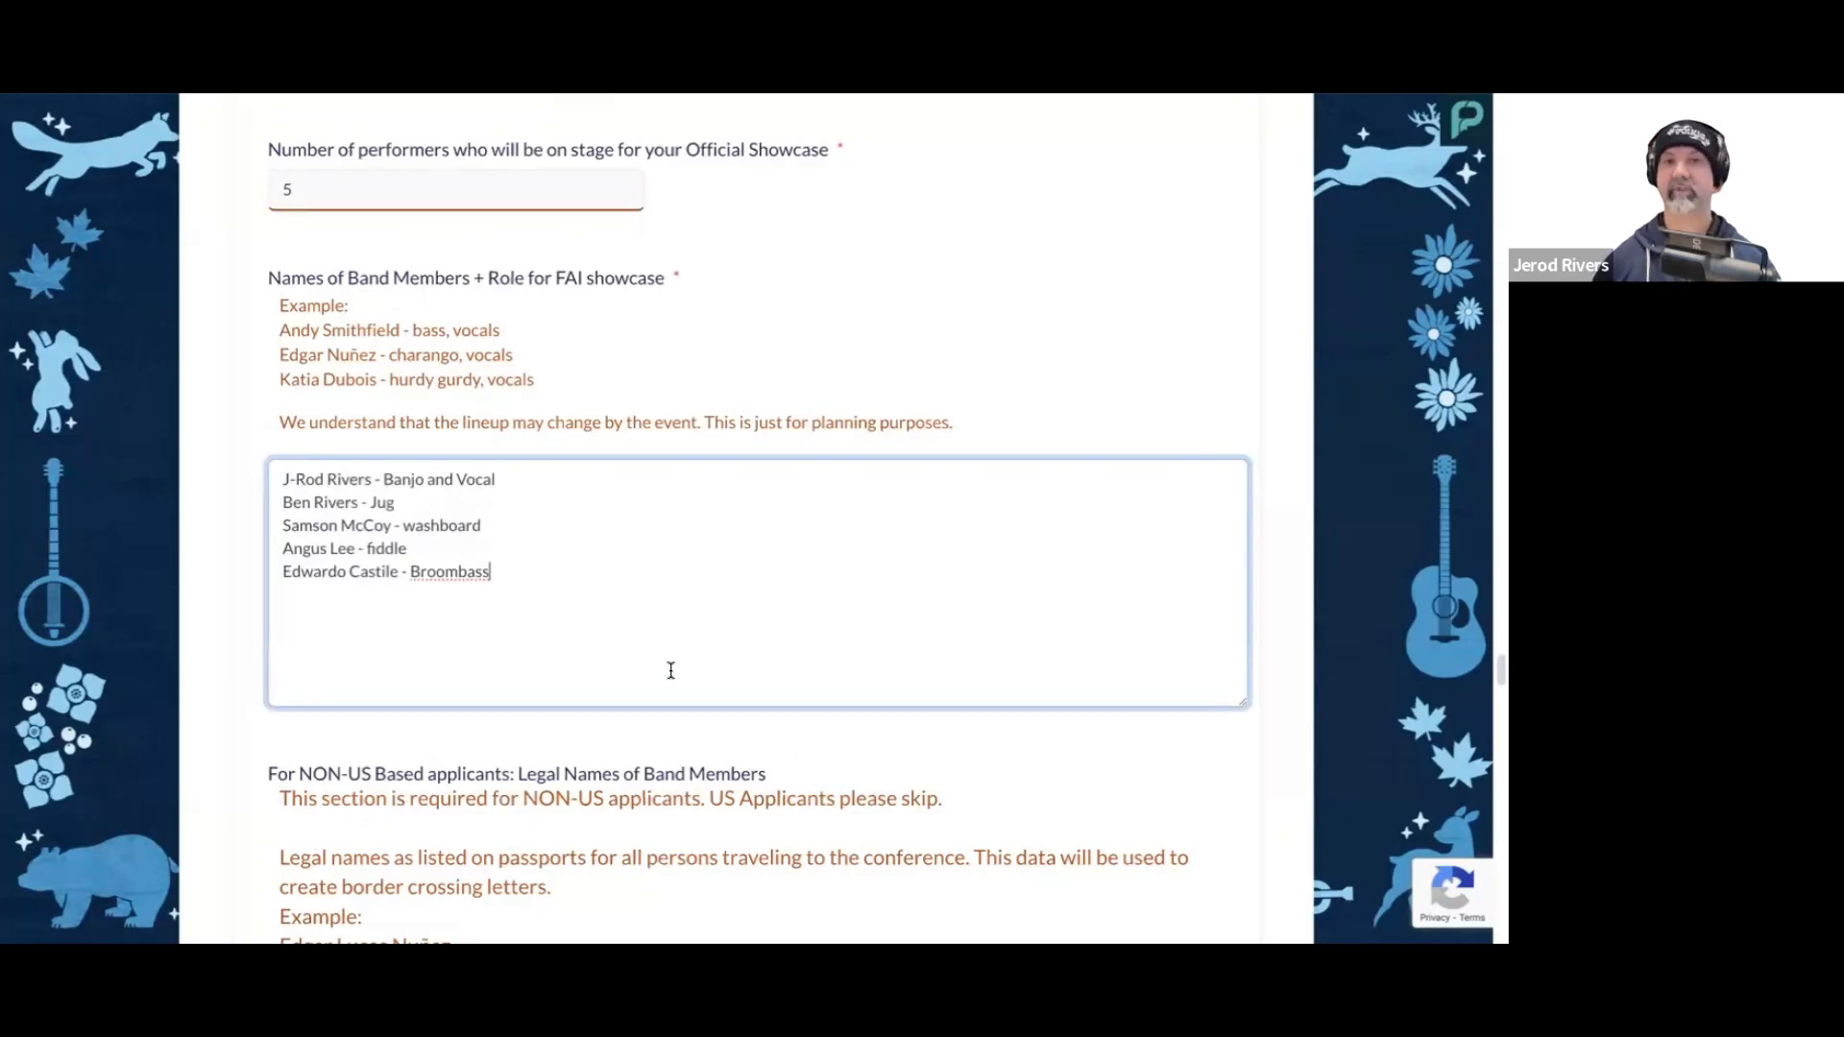
# Step: Skip the non-US legal names and answer No to the showcase requiring a drum kit or a keyboard
pyautogui.scroll(-2, 661, 672)
pyautogui.scroll(-3, 603, 604)
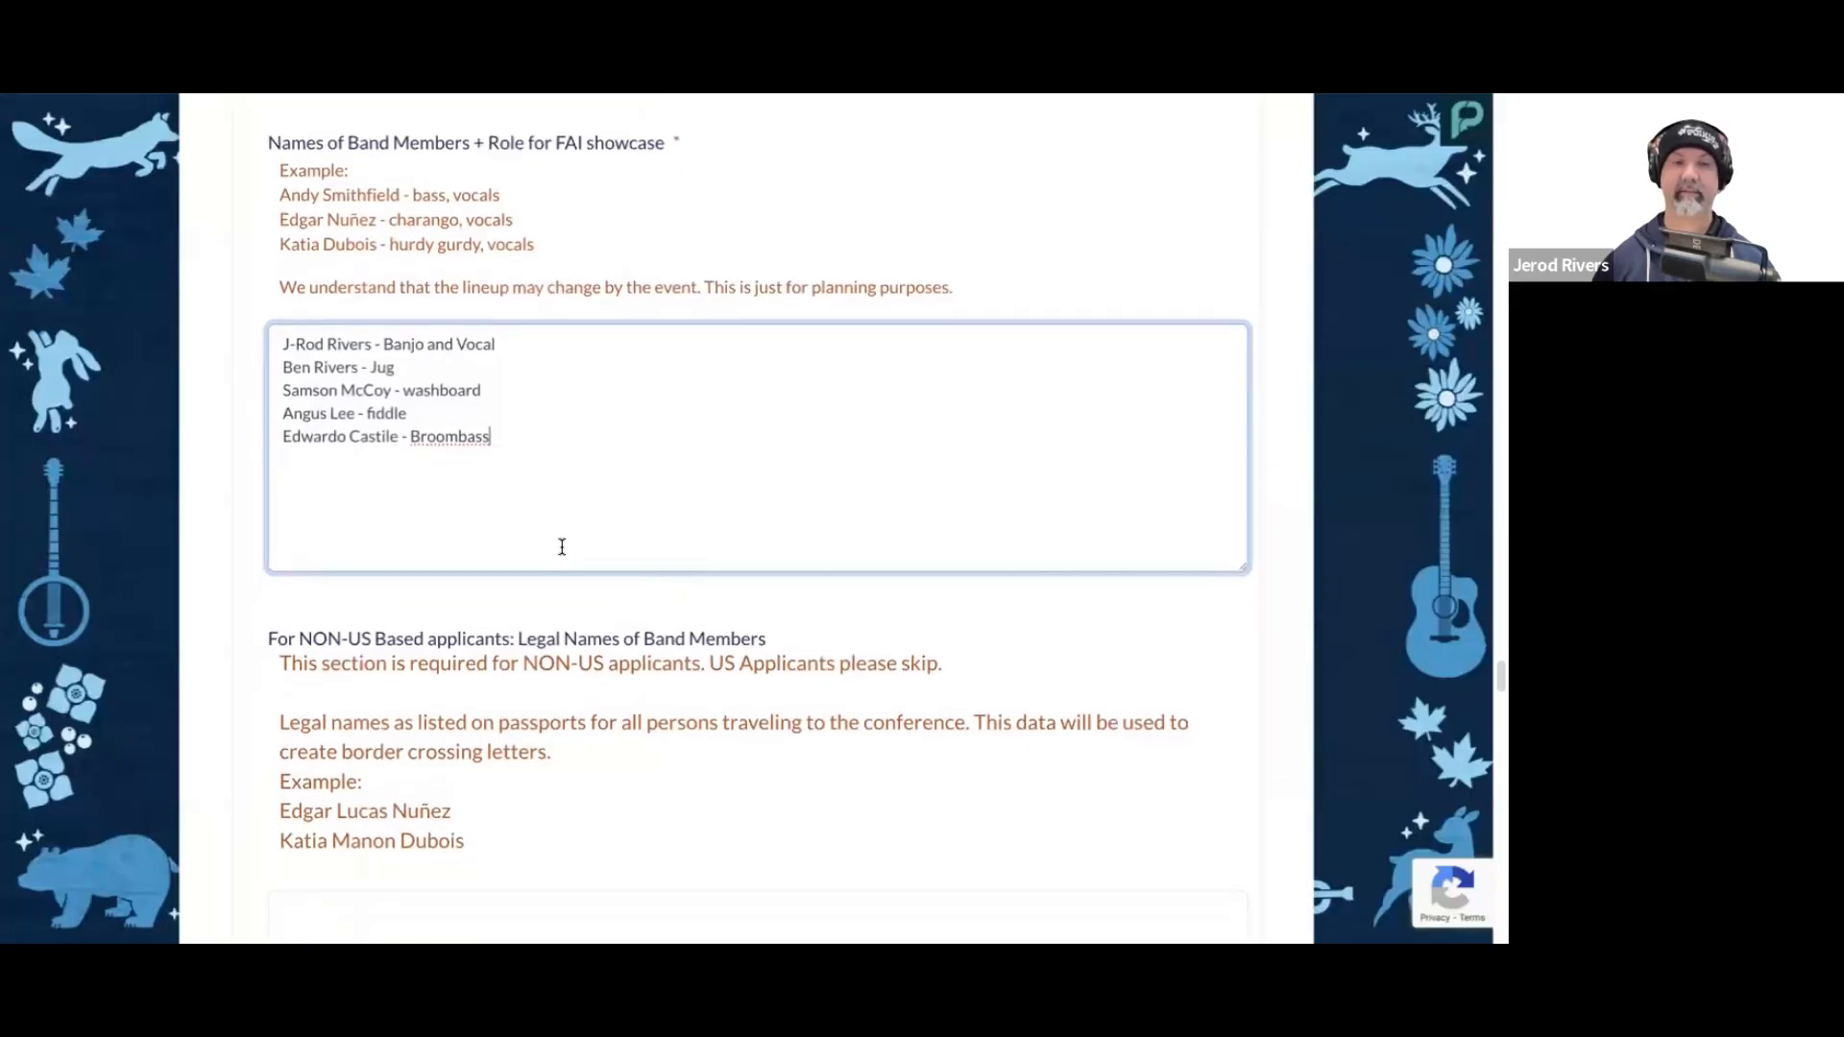
pyautogui.click(617, 630)
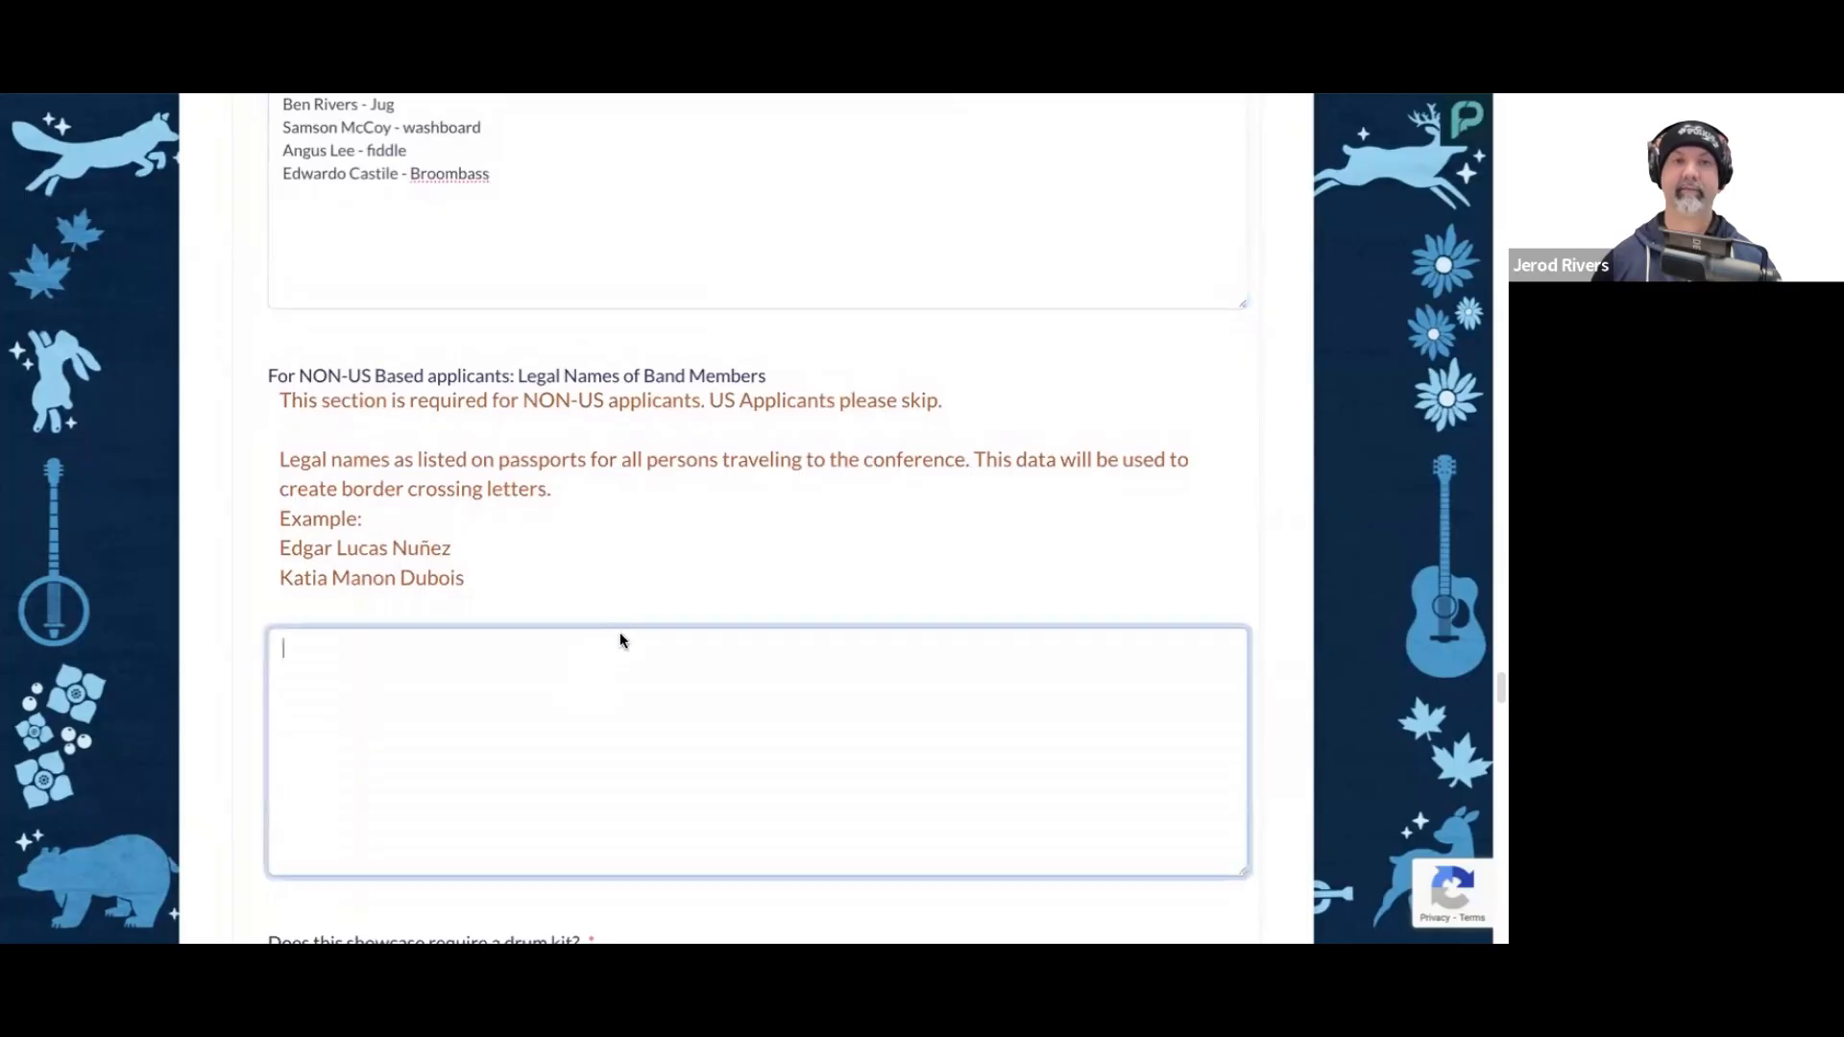
pyautogui.scroll(-1, 647, 609)
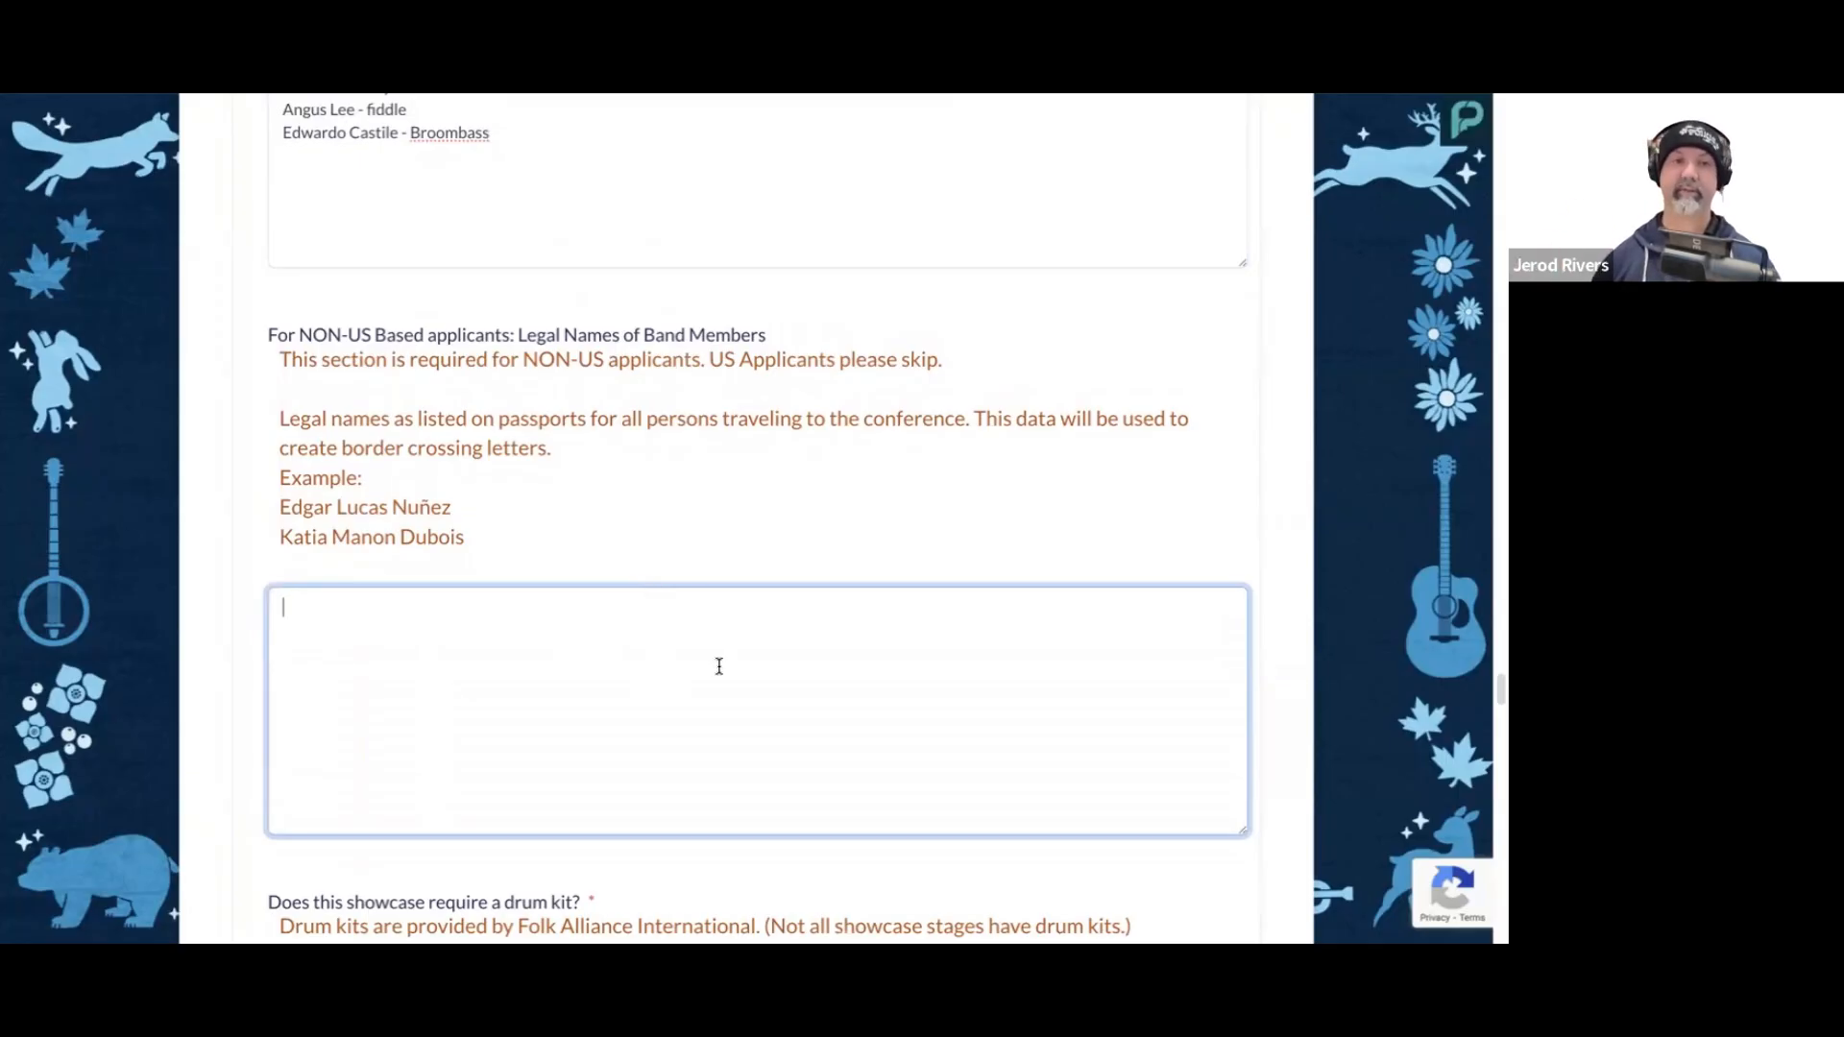
pyautogui.scroll(-1, 717, 663)
pyautogui.scroll(-2, 720, 666)
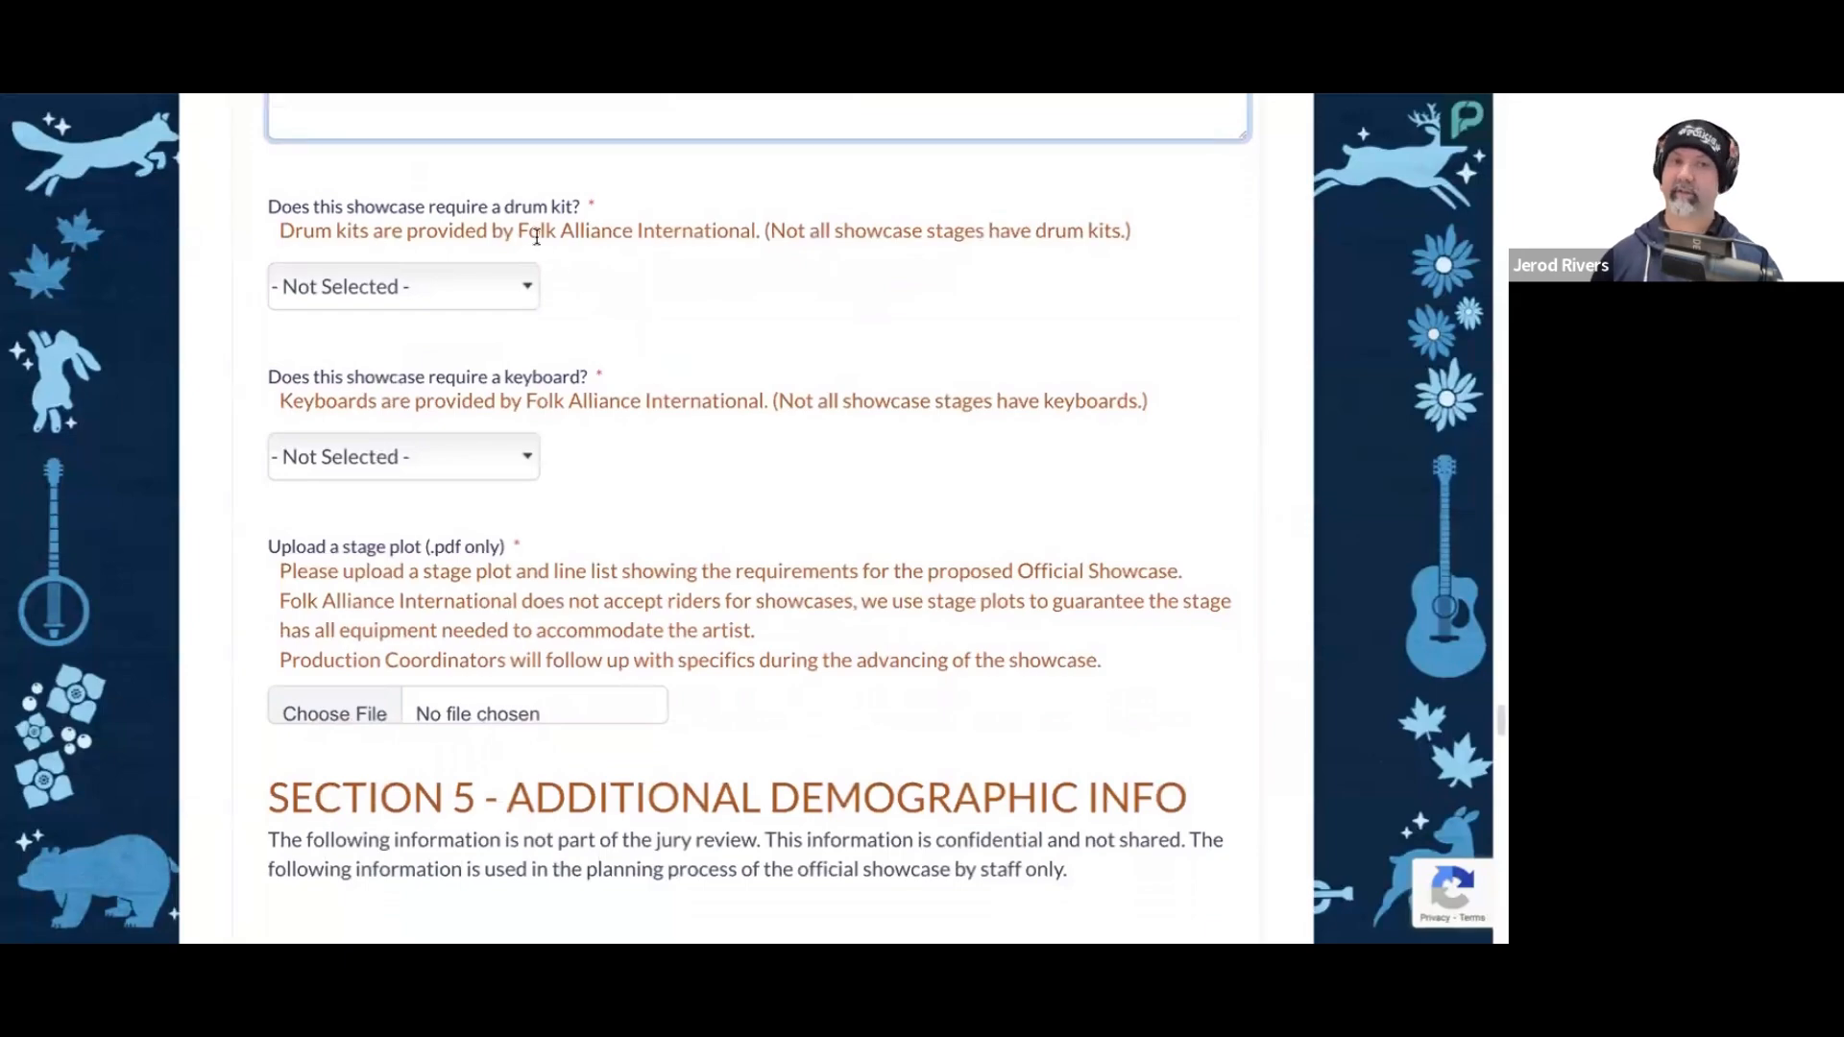
pyautogui.click(526, 285)
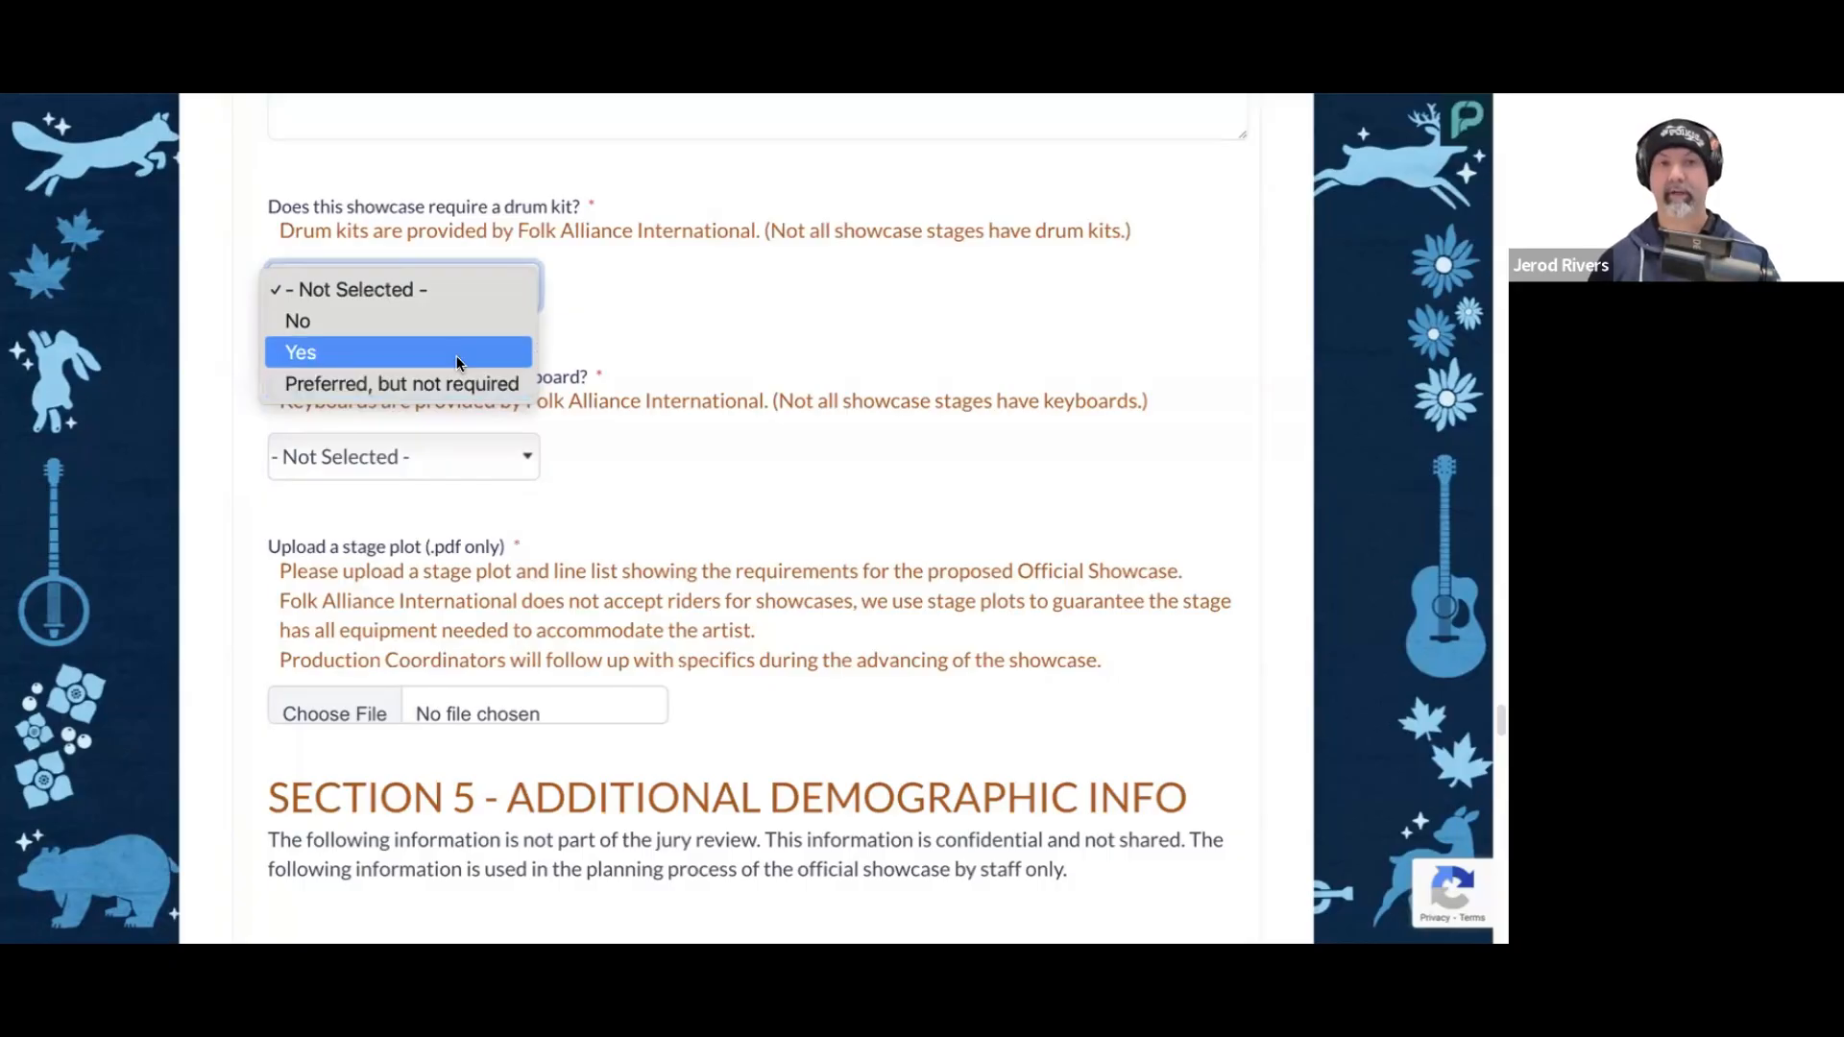
pyautogui.click(429, 321)
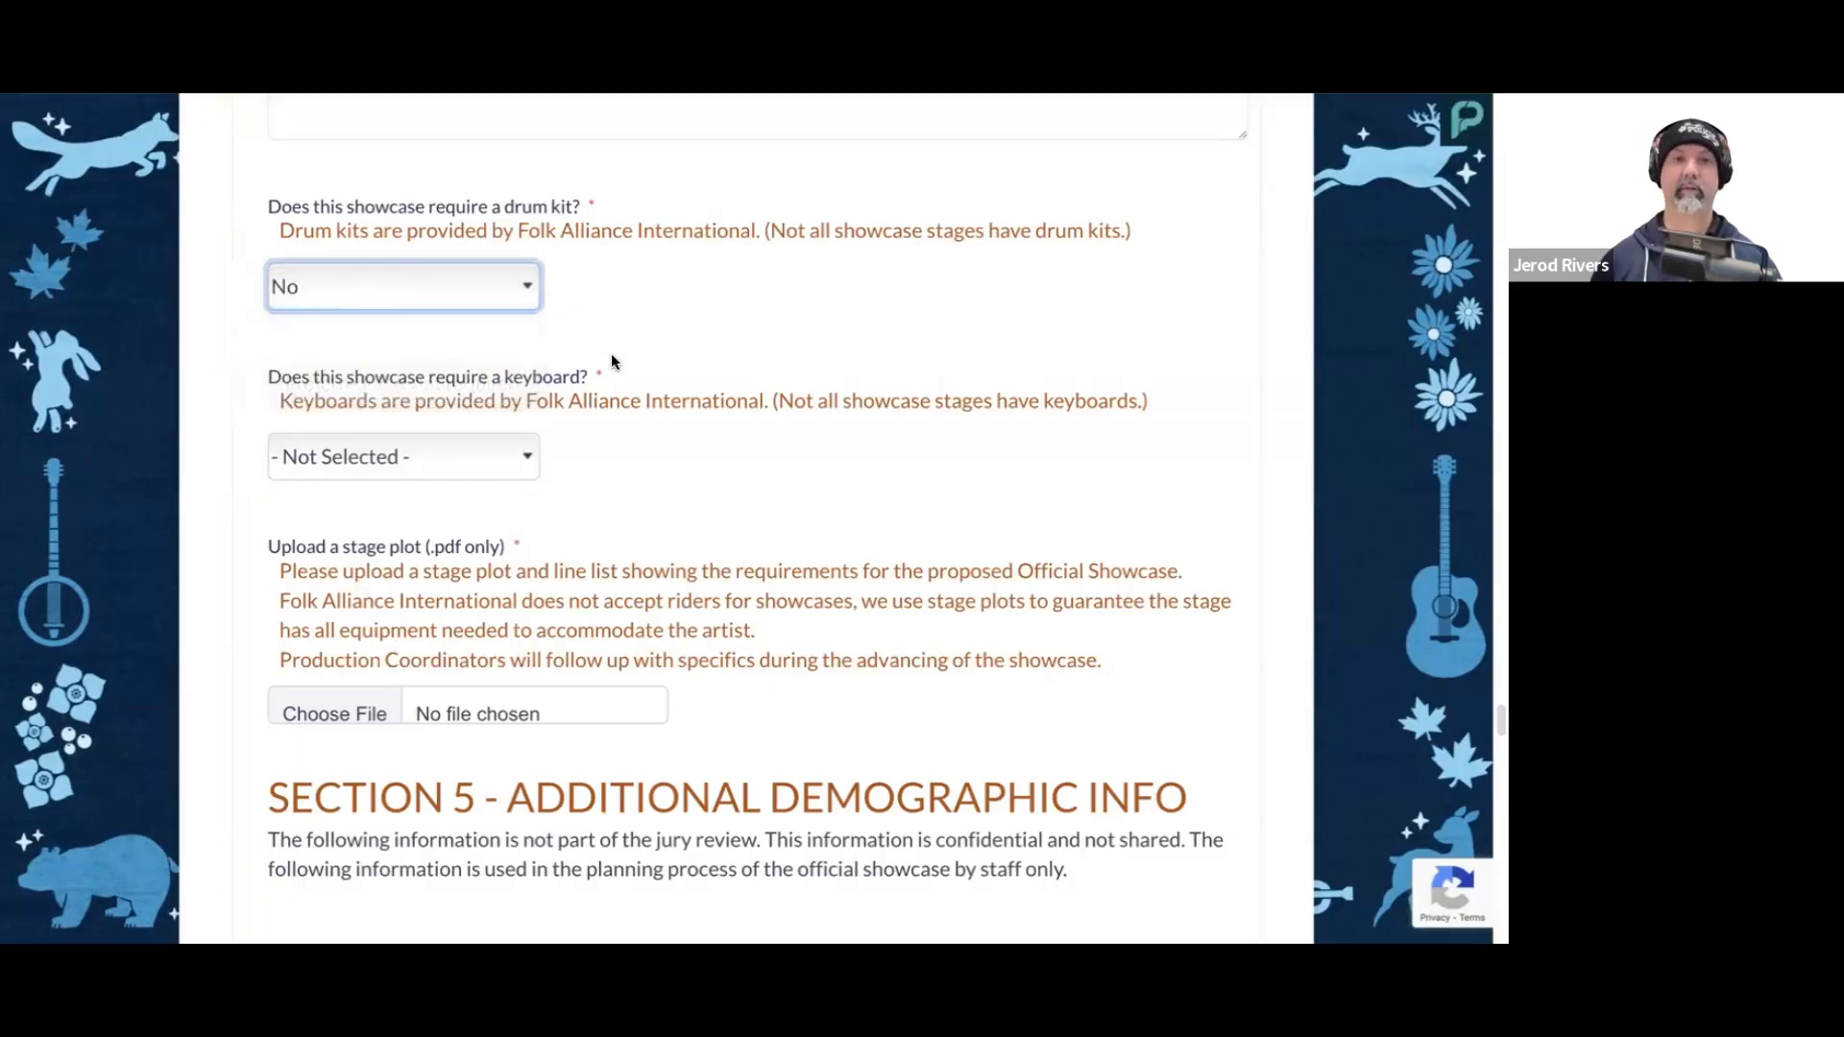
pyautogui.scroll(-1, 605, 360)
pyautogui.click(521, 415)
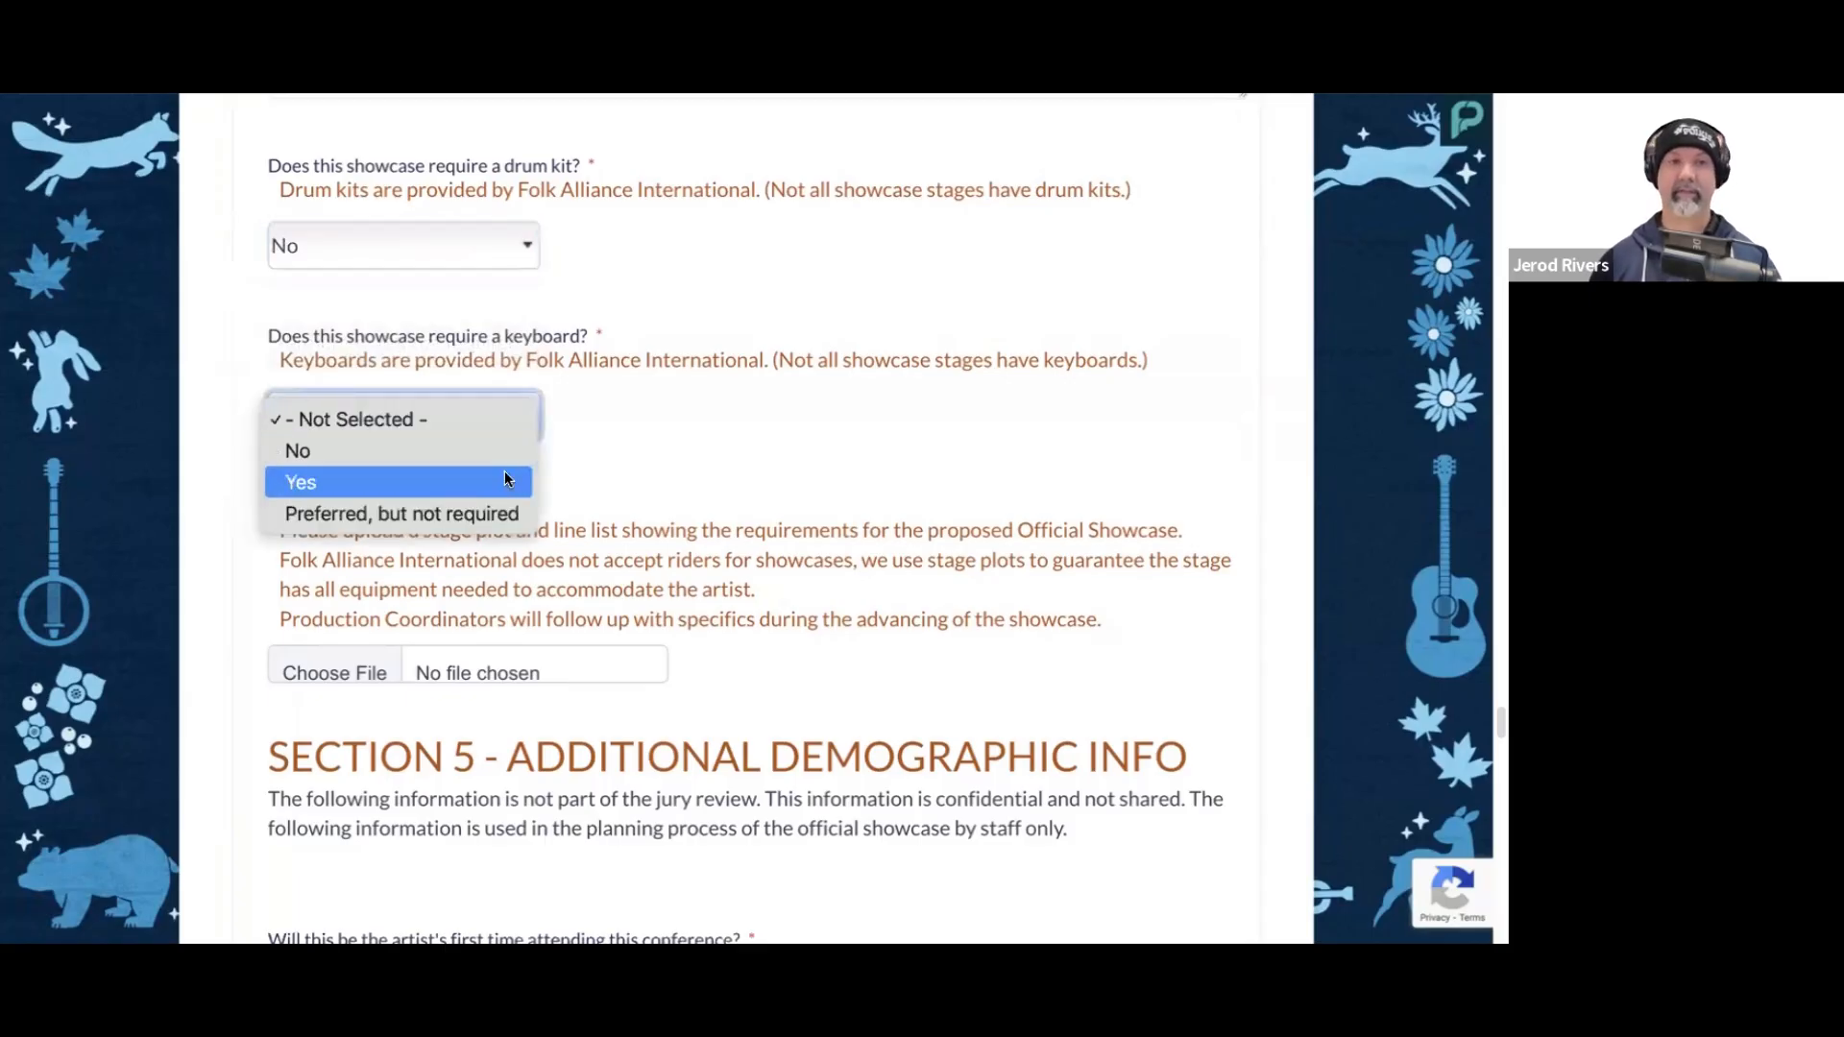
pyautogui.click(499, 451)
# Step: Upload River Jug Stage Plot.pdf as the stage plot
pyautogui.scroll(-3, 678, 423)
pyautogui.click(353, 496)
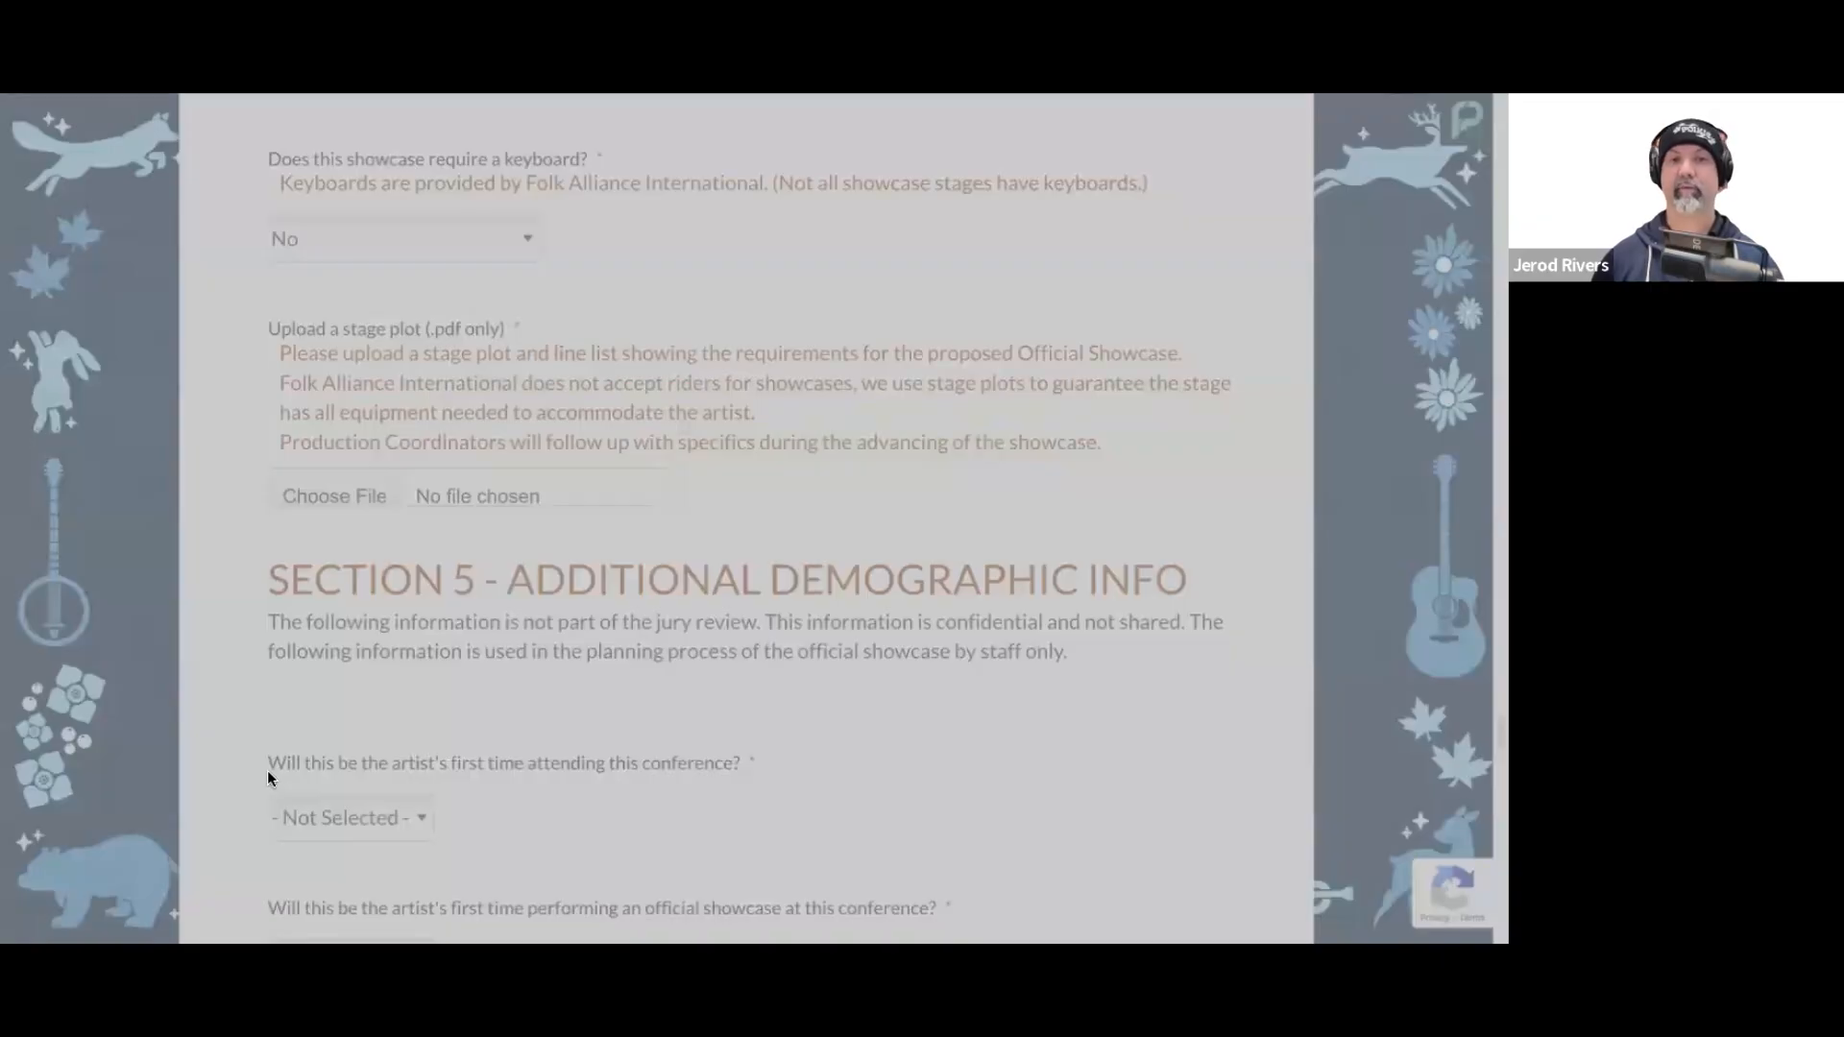
pyautogui.click(1432, 869)
pyautogui.scroll(-1, 545, 516)
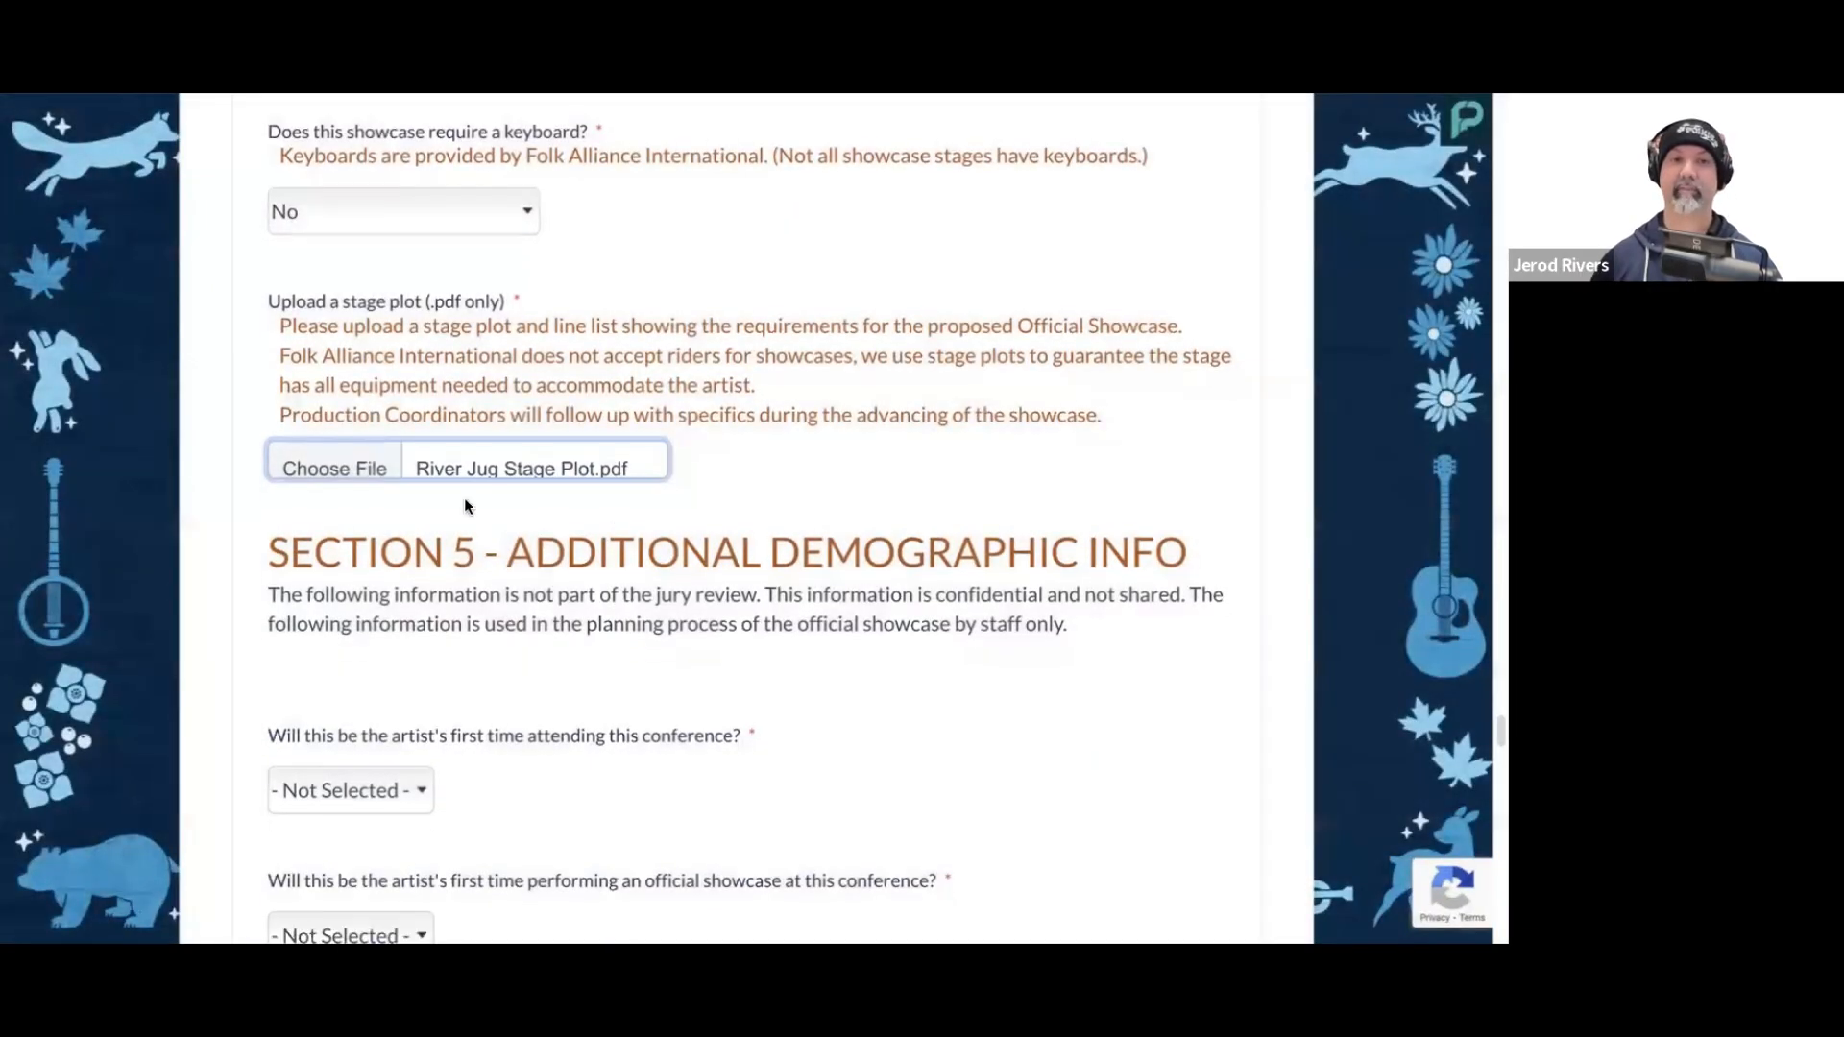
# Step: Answer Yes to this being the artist's first time attending this conference in Section 5
pyautogui.scroll(-1, 717, 485)
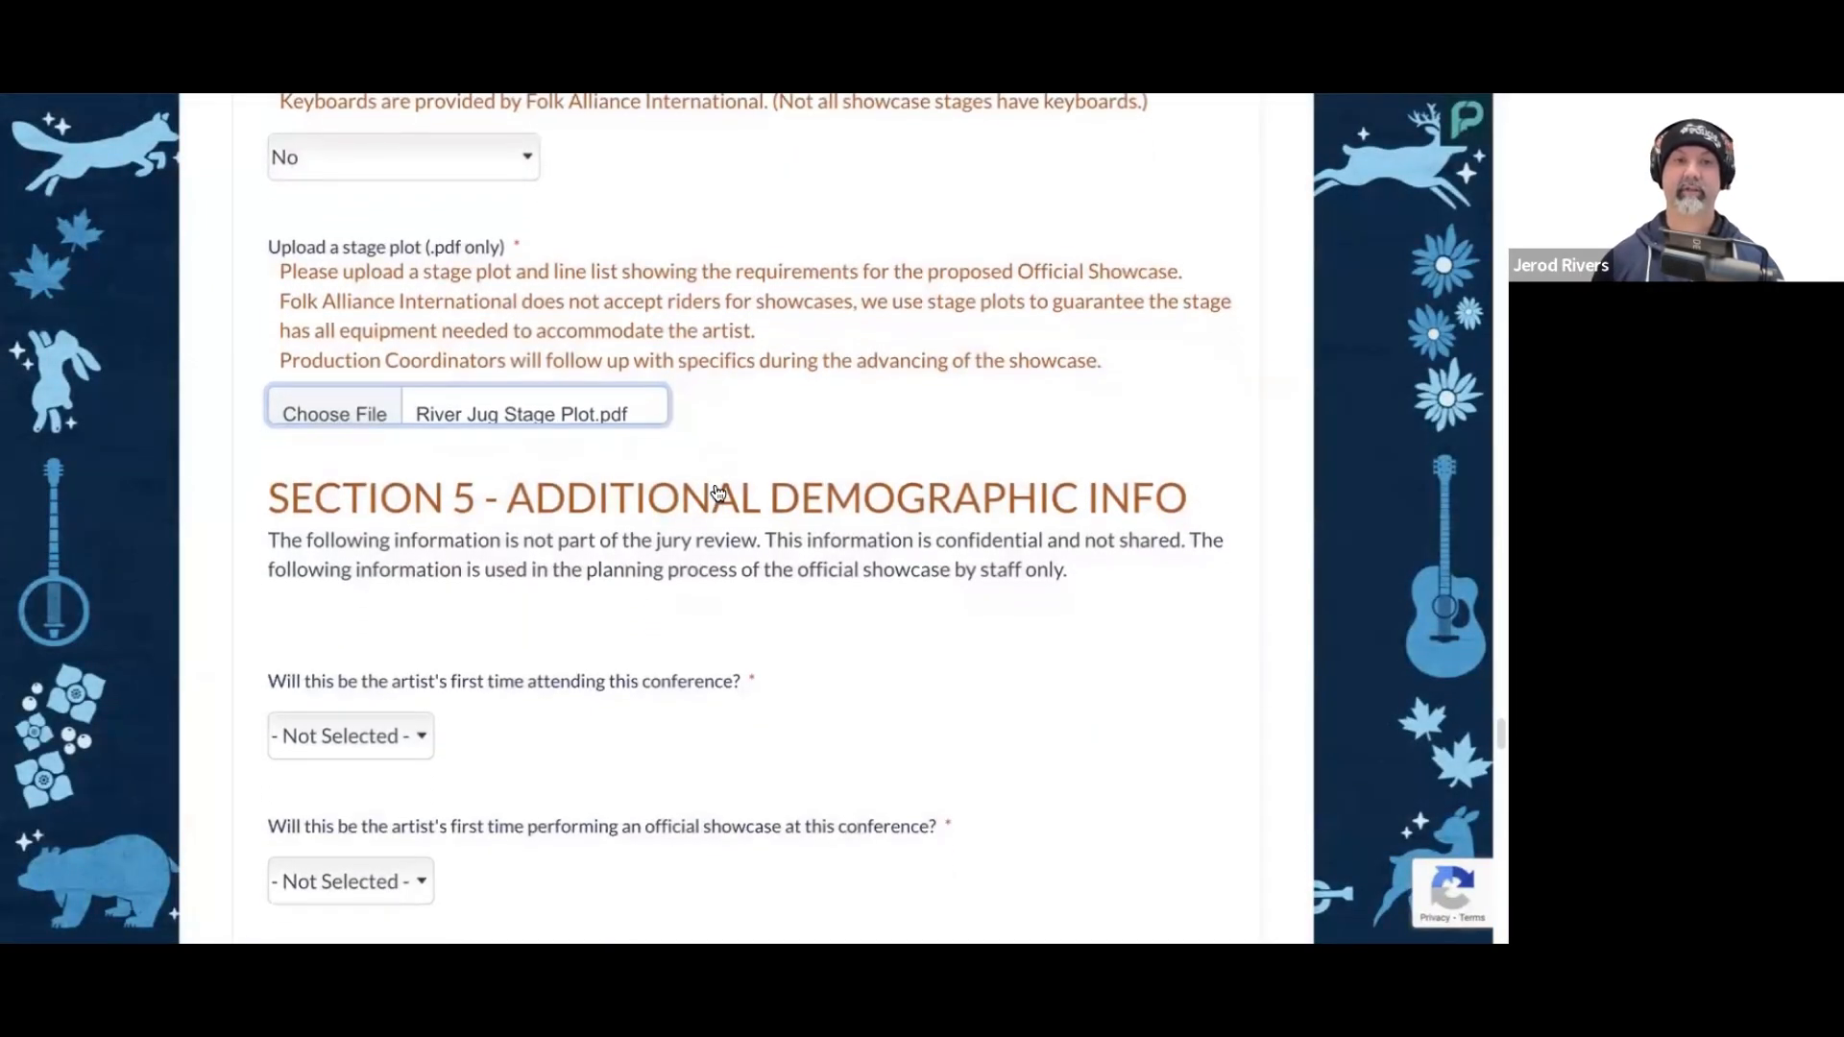
pyautogui.scroll(-1, 717, 491)
pyautogui.click(749, 580)
pyautogui.scroll(-2, 768, 586)
pyautogui.scroll(-2, 786, 601)
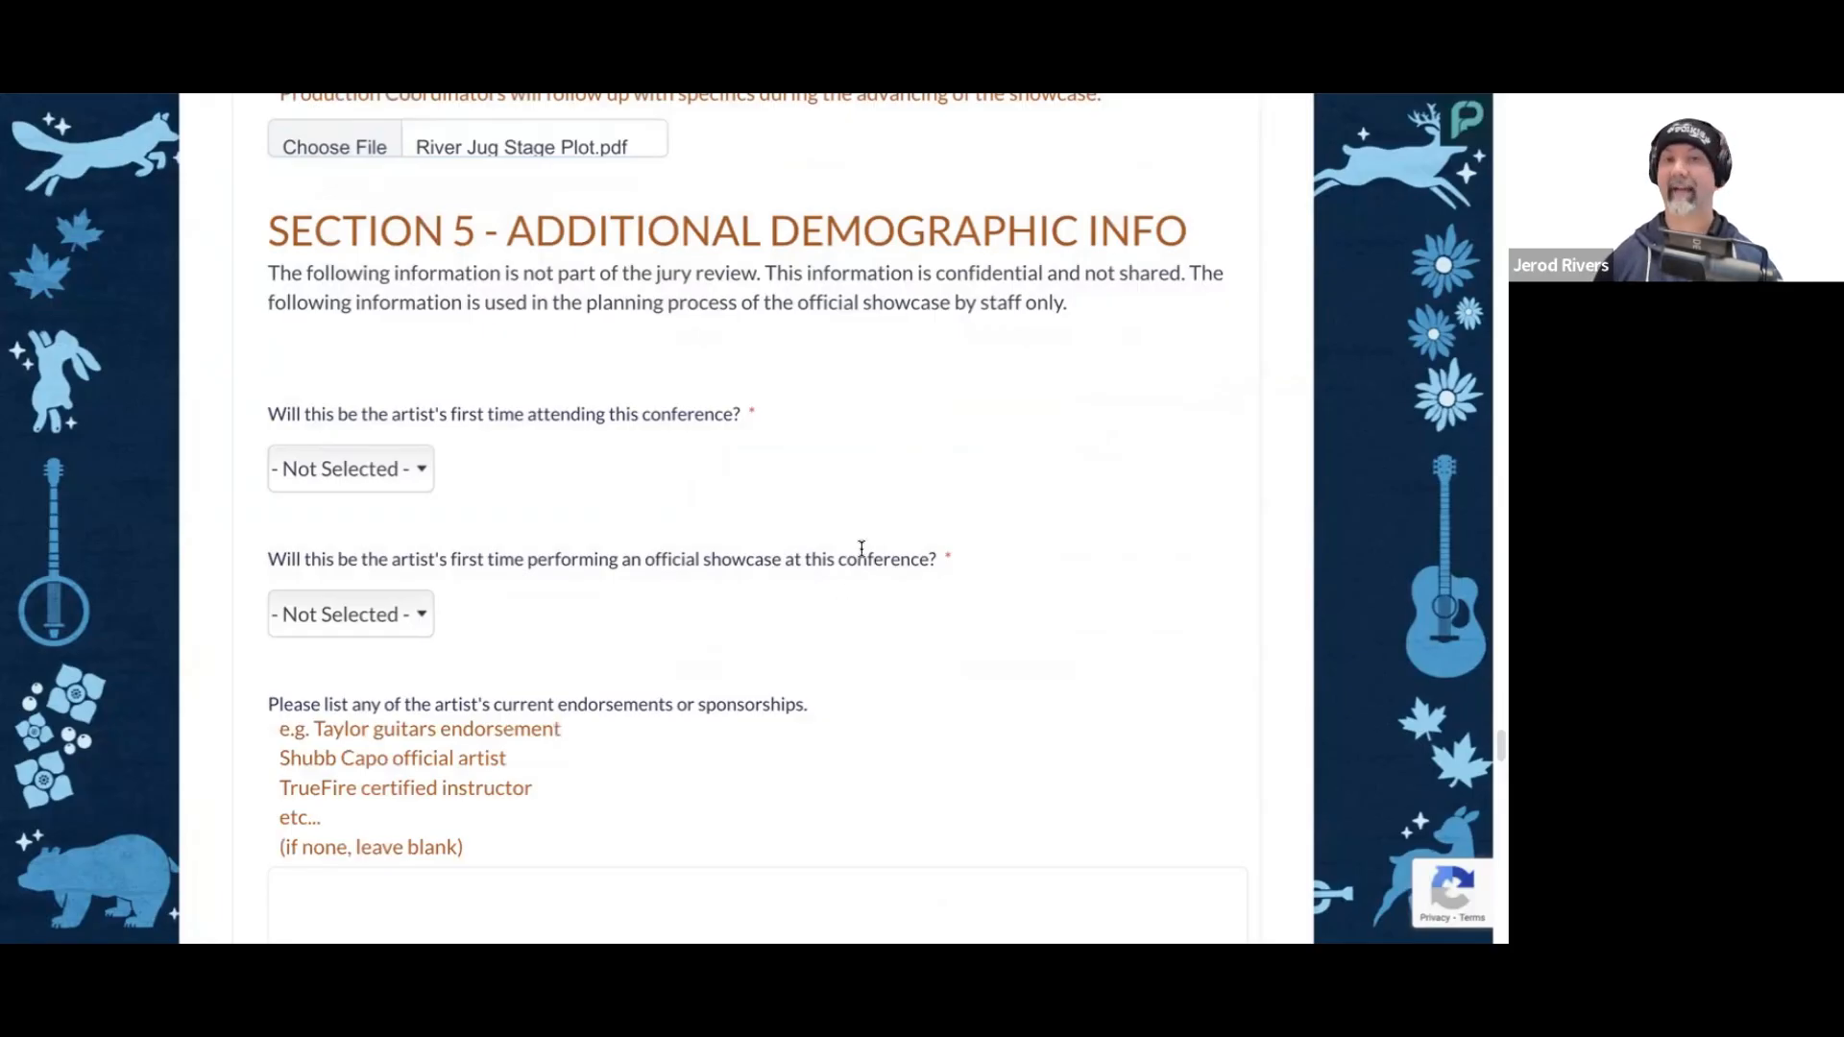
pyautogui.scroll(-1, 1009, 452)
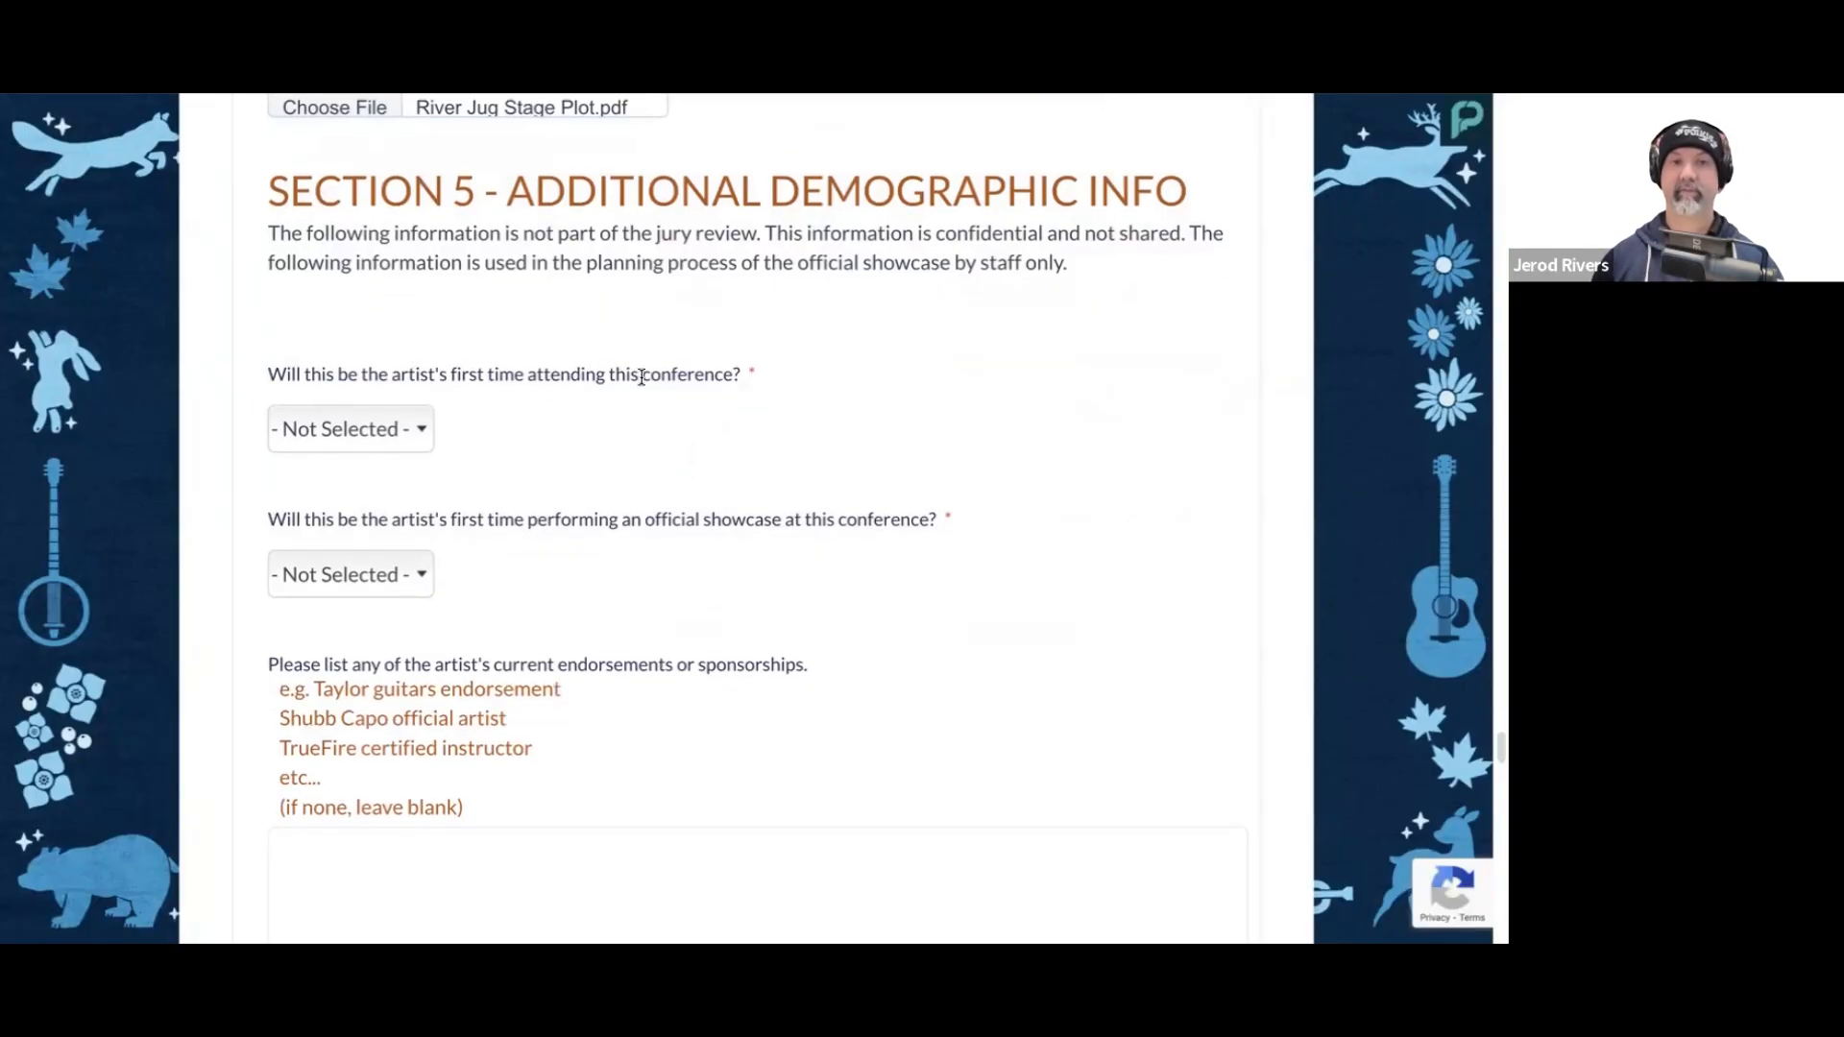
pyautogui.click(367, 429)
pyautogui.click(428, 491)
# Step: Answer Yes to this being the artist's first time performing an official showcase at this conference
pyautogui.scroll(-2, 483, 513)
pyautogui.scroll(-2, 488, 504)
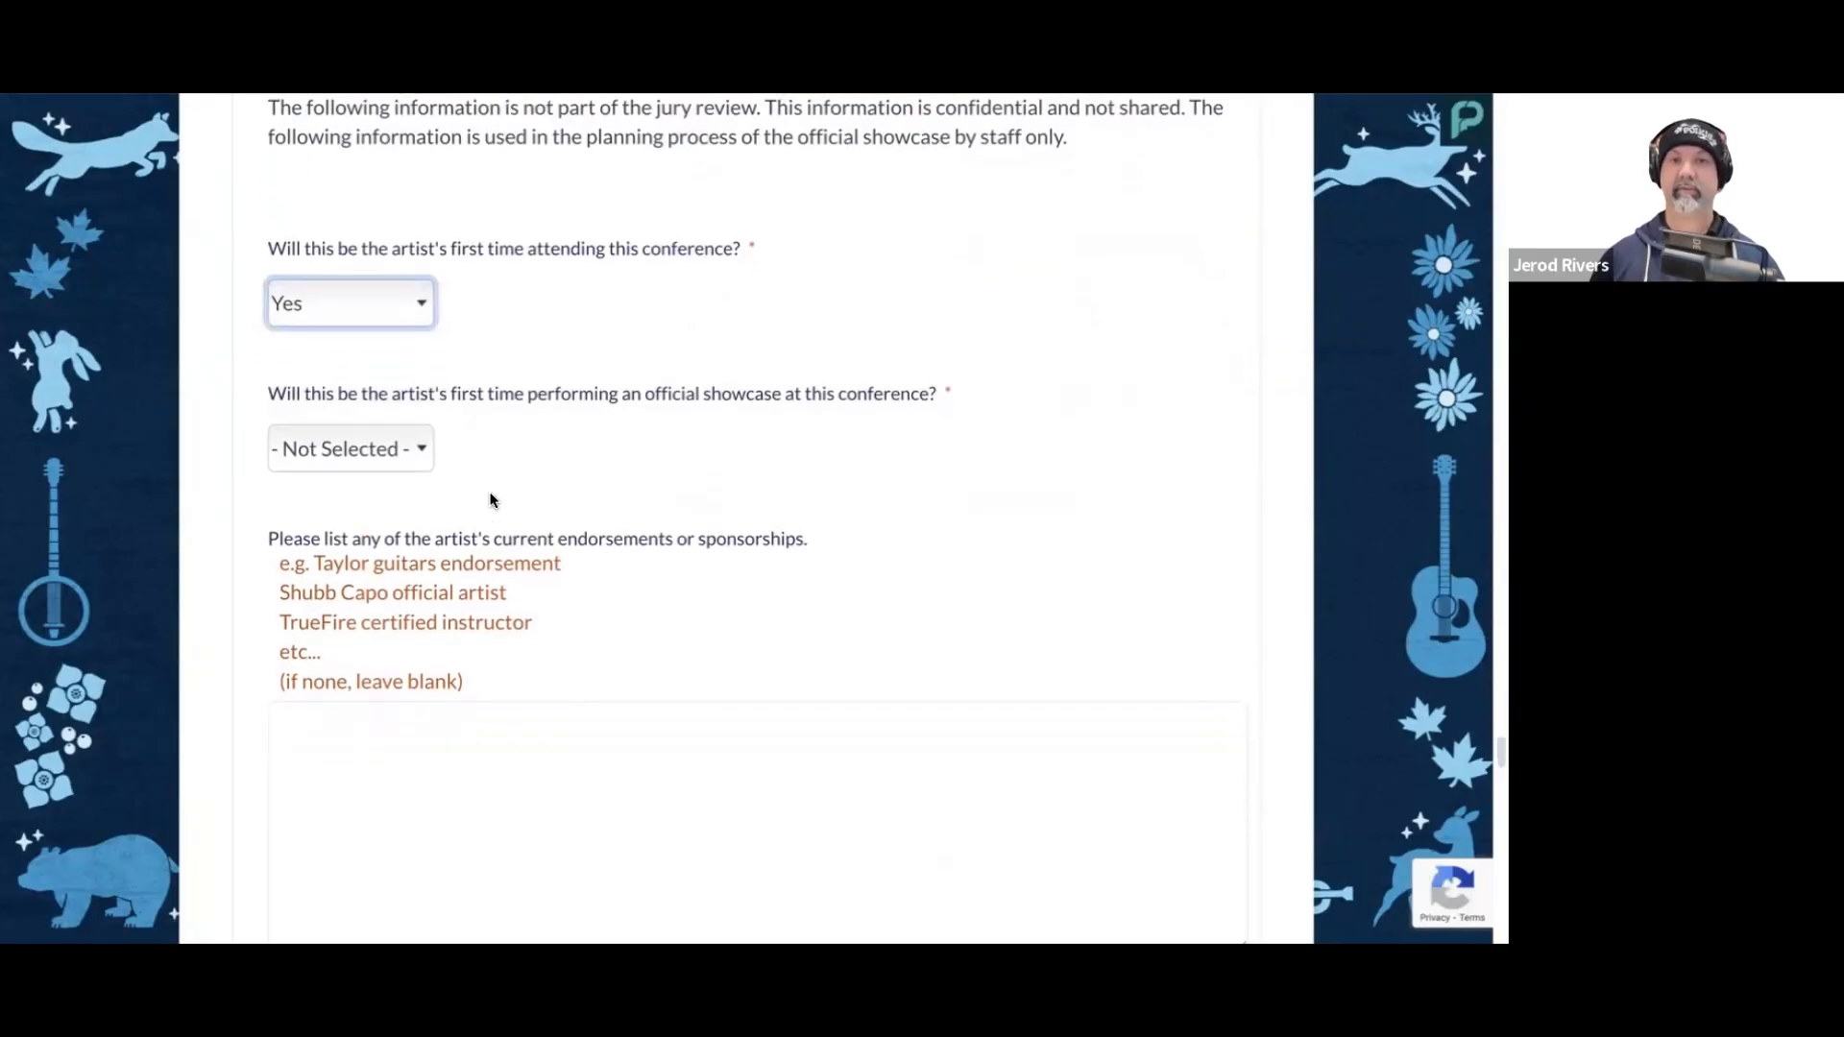
pyautogui.click(389, 440)
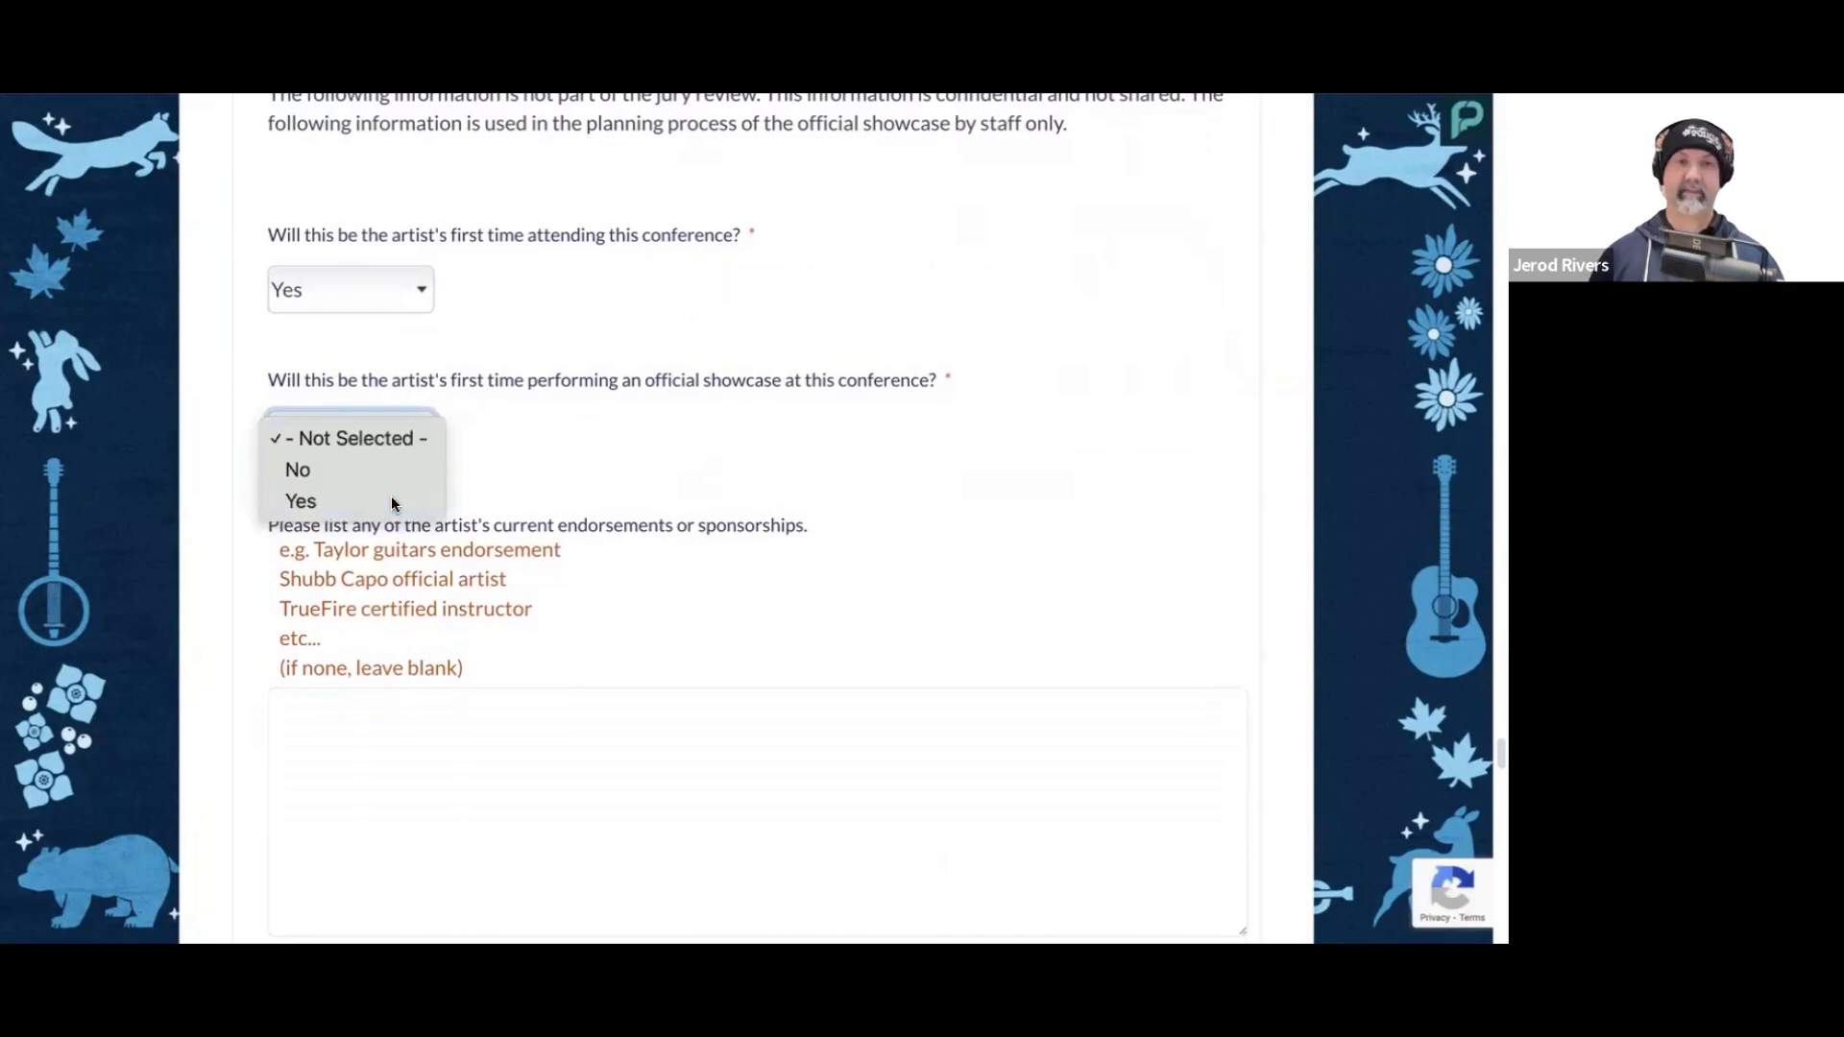
pyautogui.click(377, 499)
# Step: Leave the list of the artist's current endorsements or sponsorships blank
pyautogui.scroll(-5, 725, 490)
pyautogui.click(538, 626)
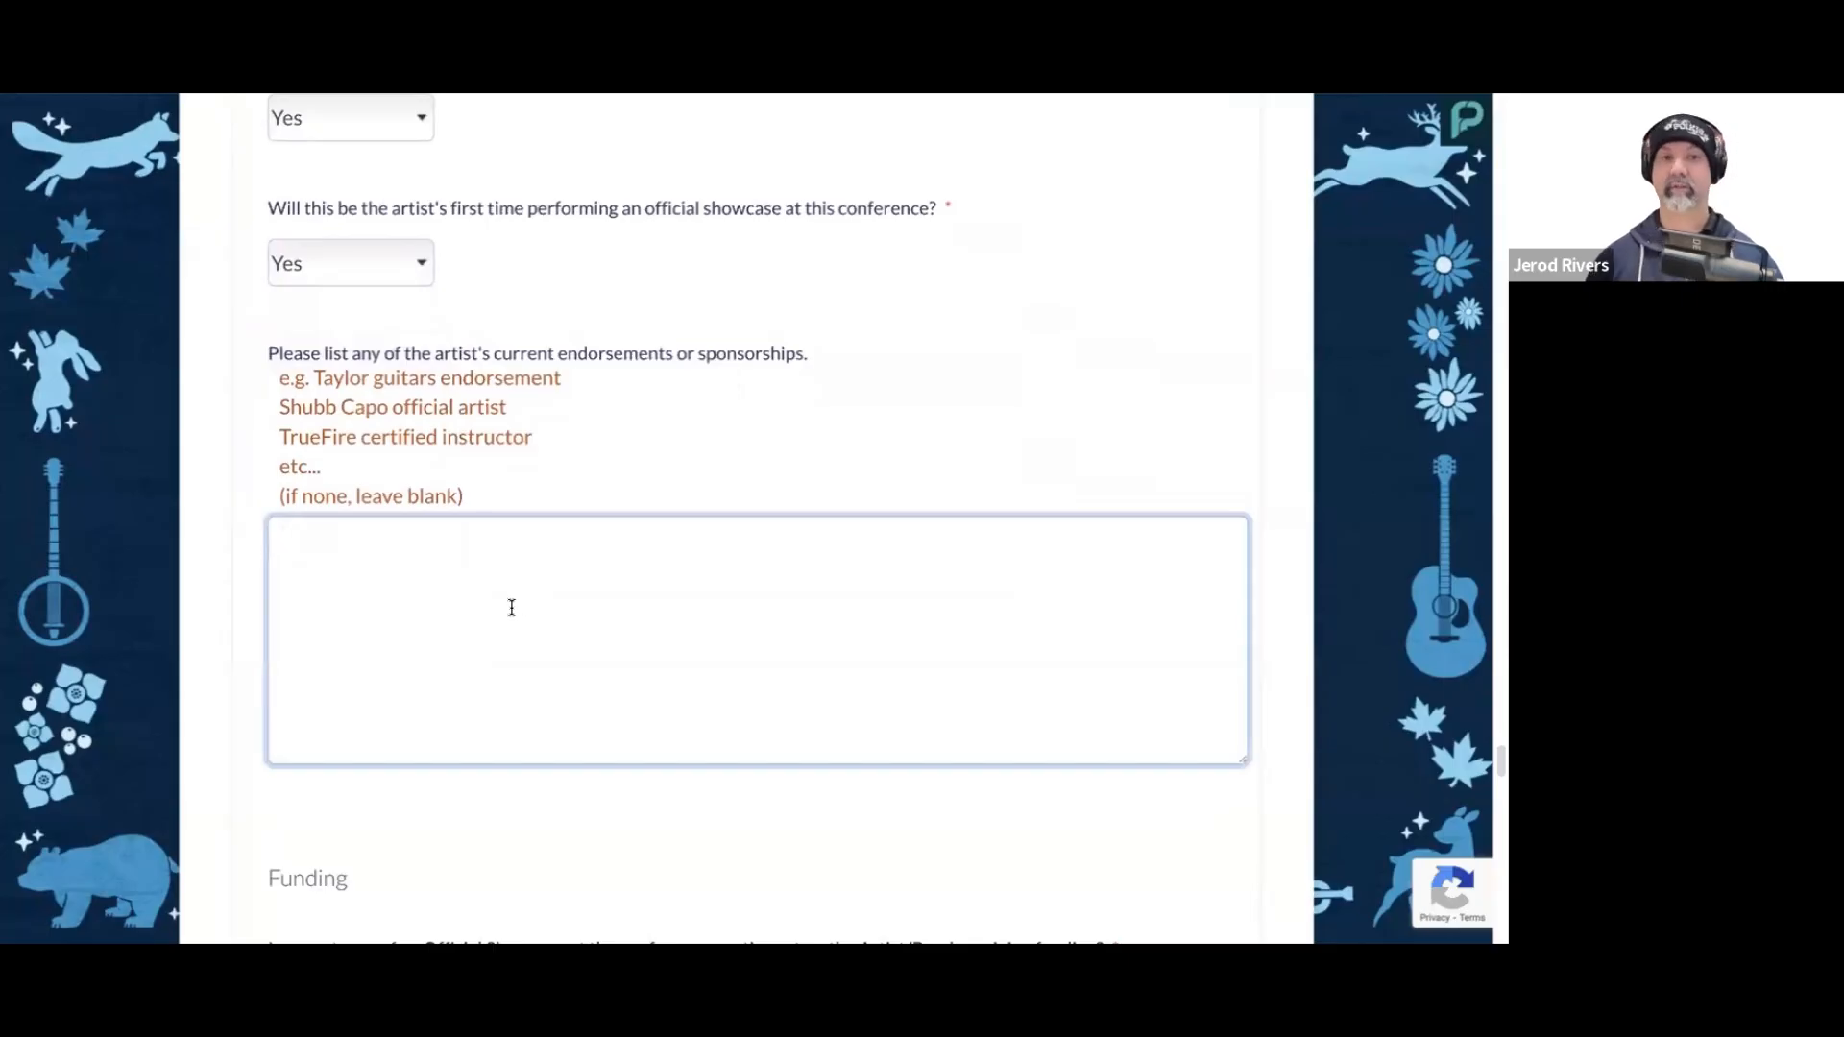
pyautogui.scroll(-3, 625, 461)
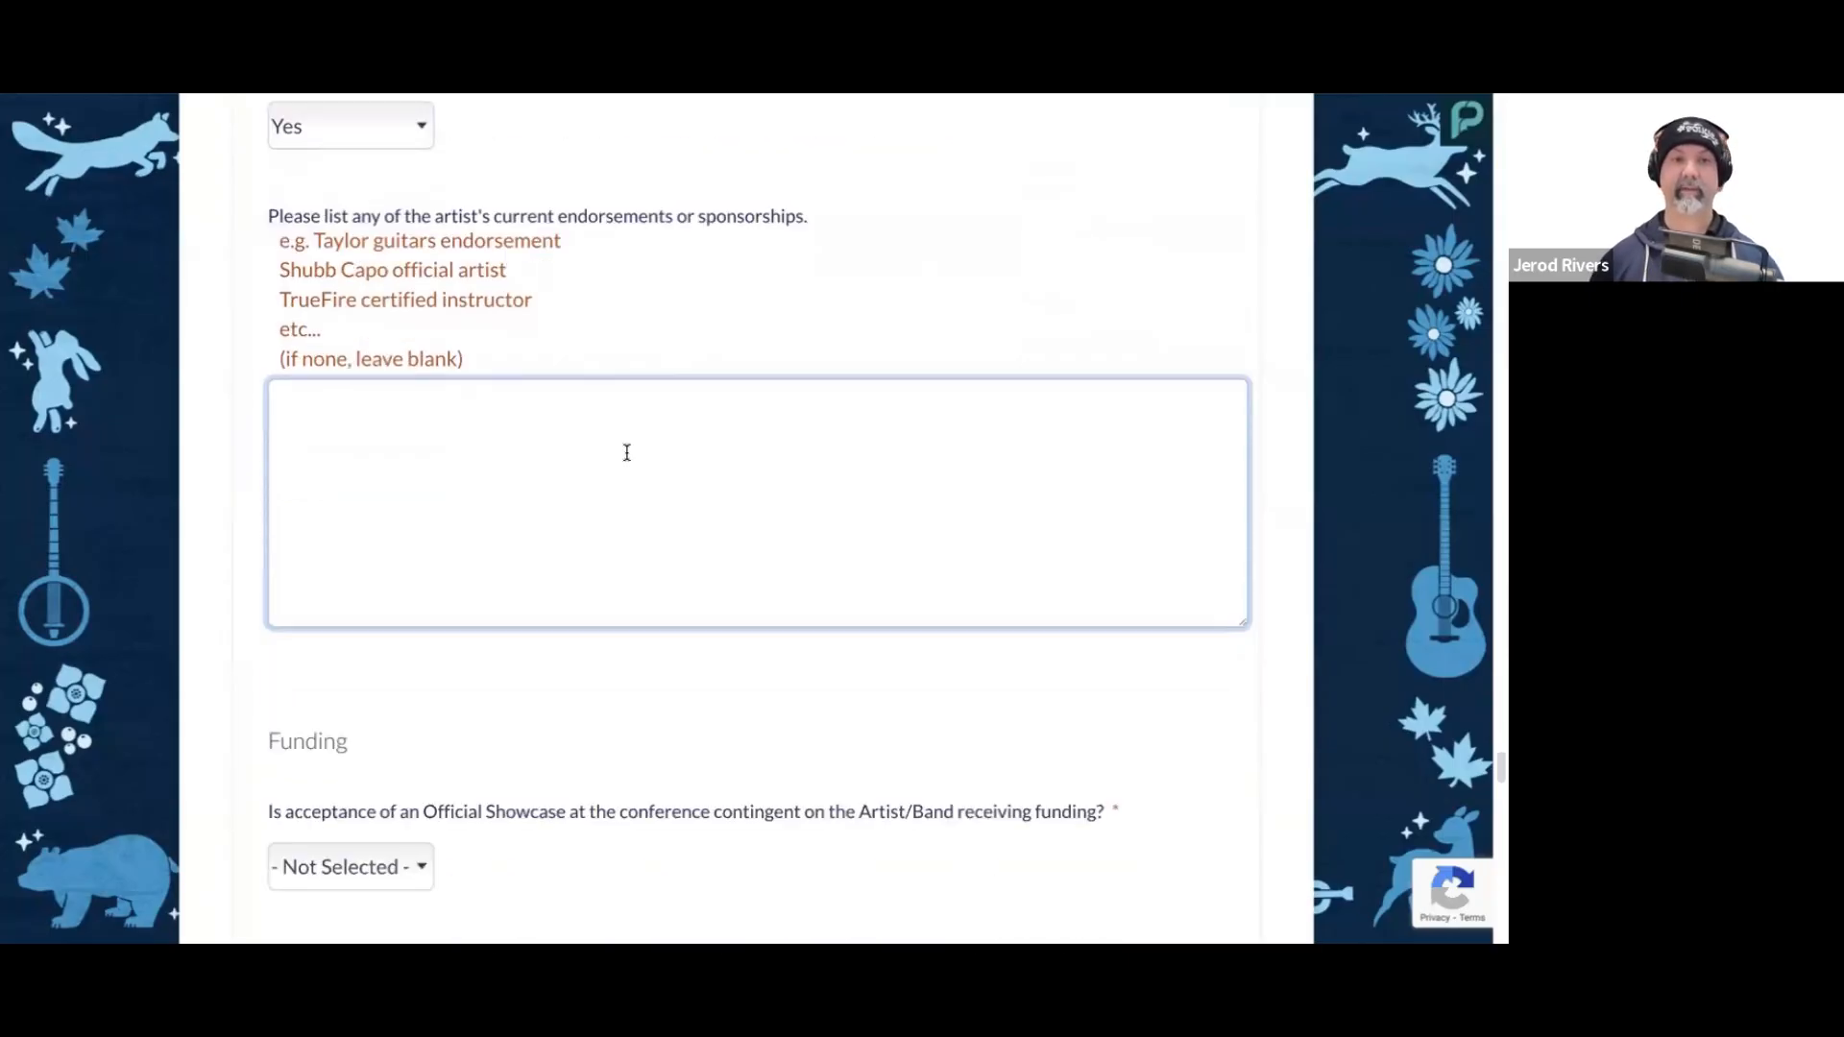
pyautogui.scroll(1, 541, 387)
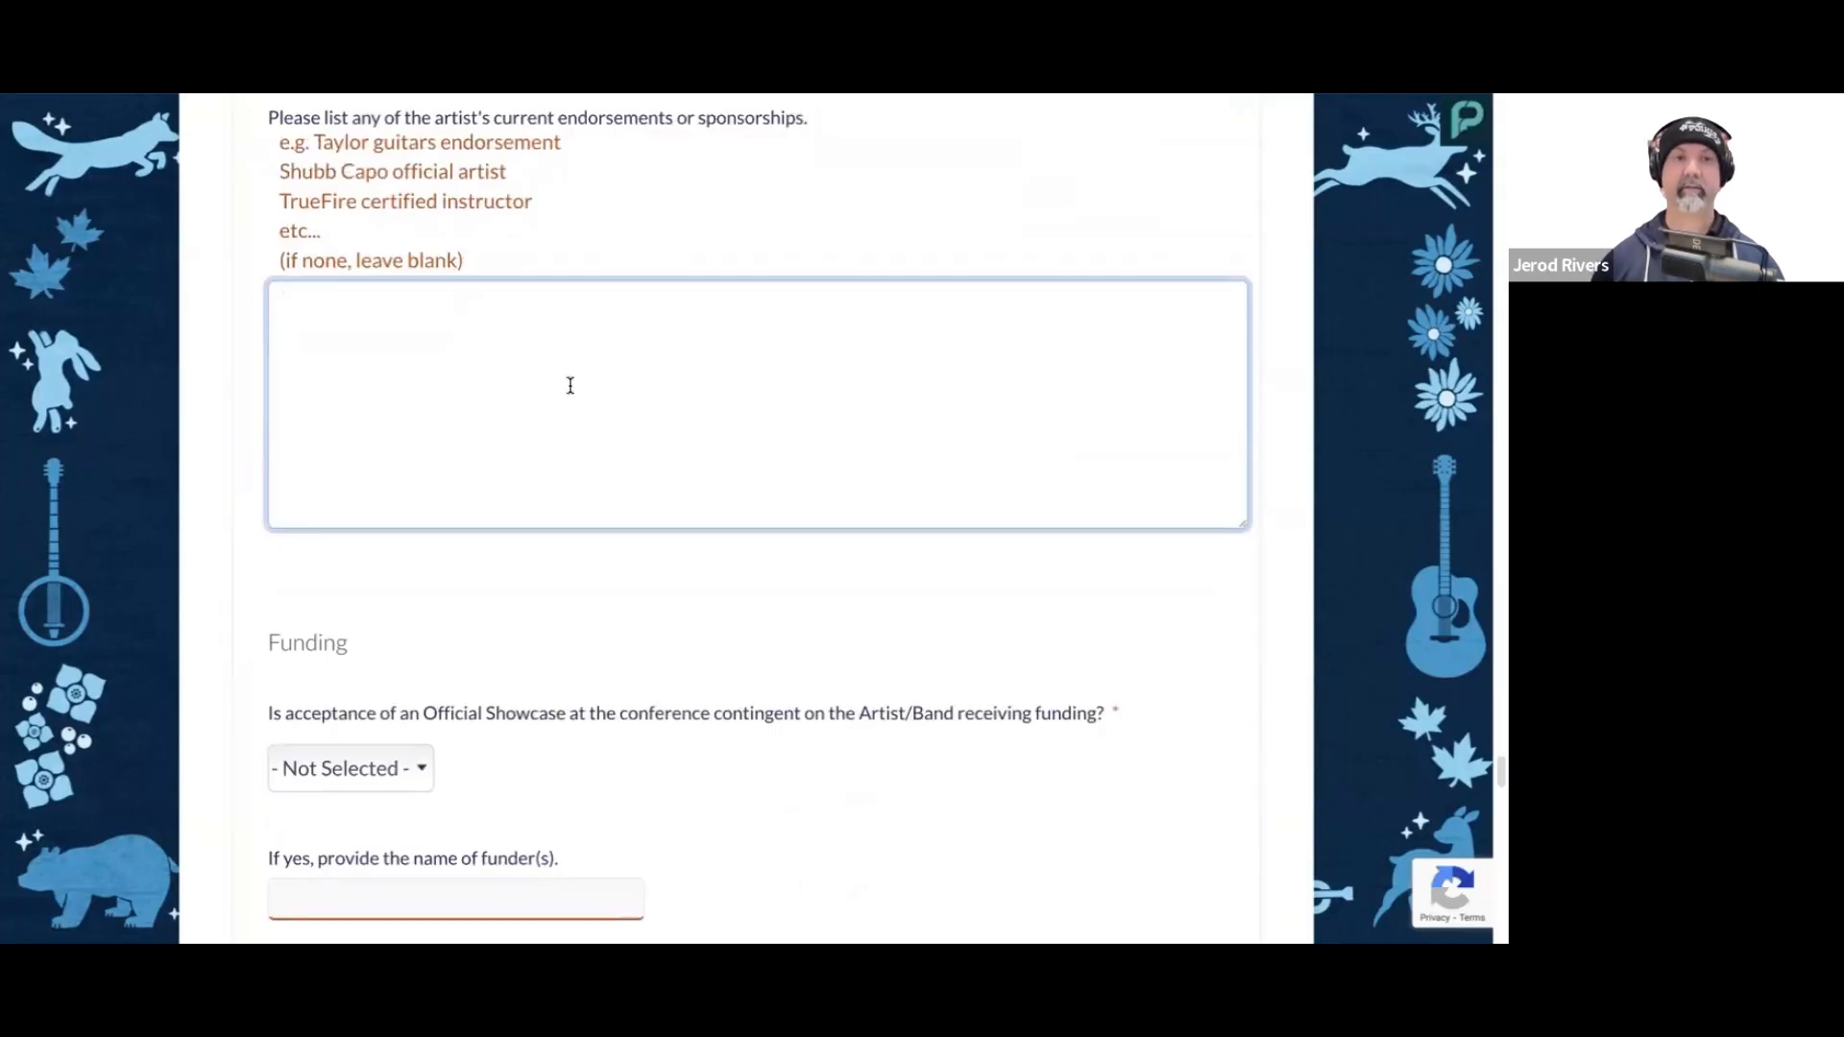
# Step: Answer No to the showcase acceptance being contingent on funding, leaving the funder name and funding results date blank
pyautogui.scroll(-3, 565, 383)
pyautogui.scroll(-2, 568, 383)
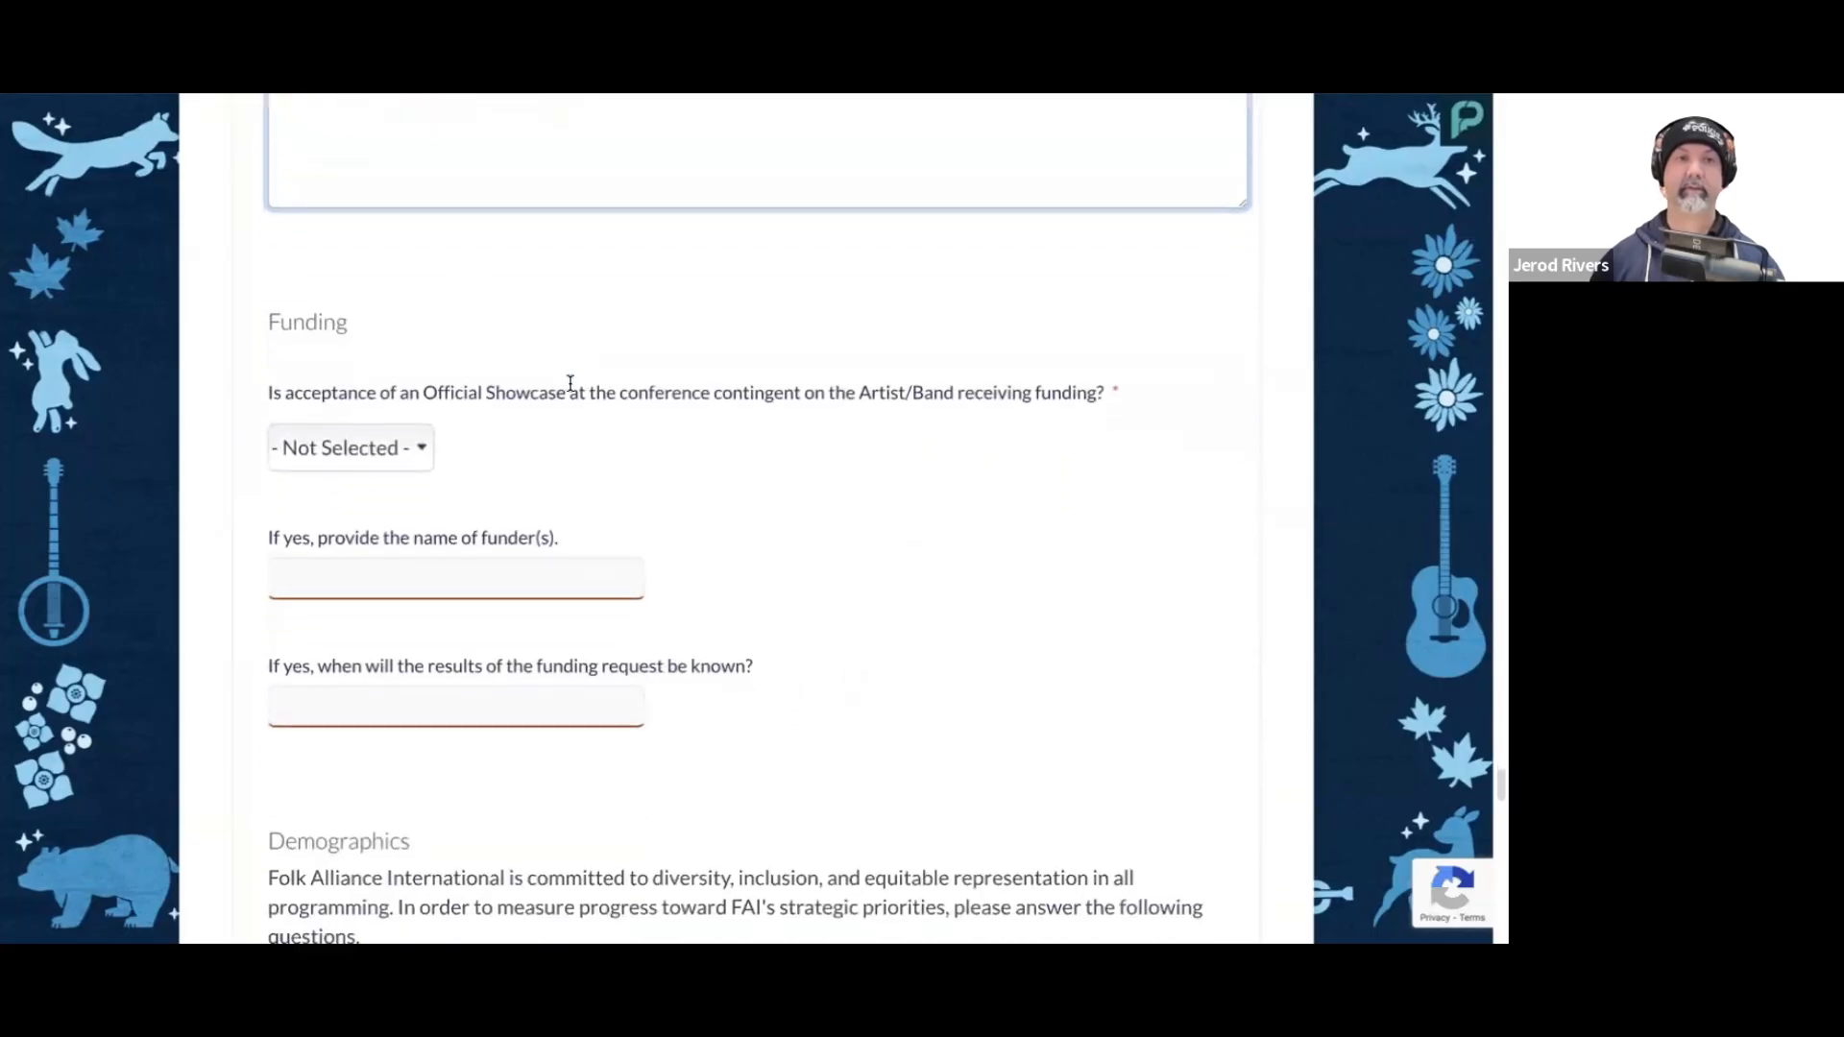
pyautogui.scroll(-1, 529, 380)
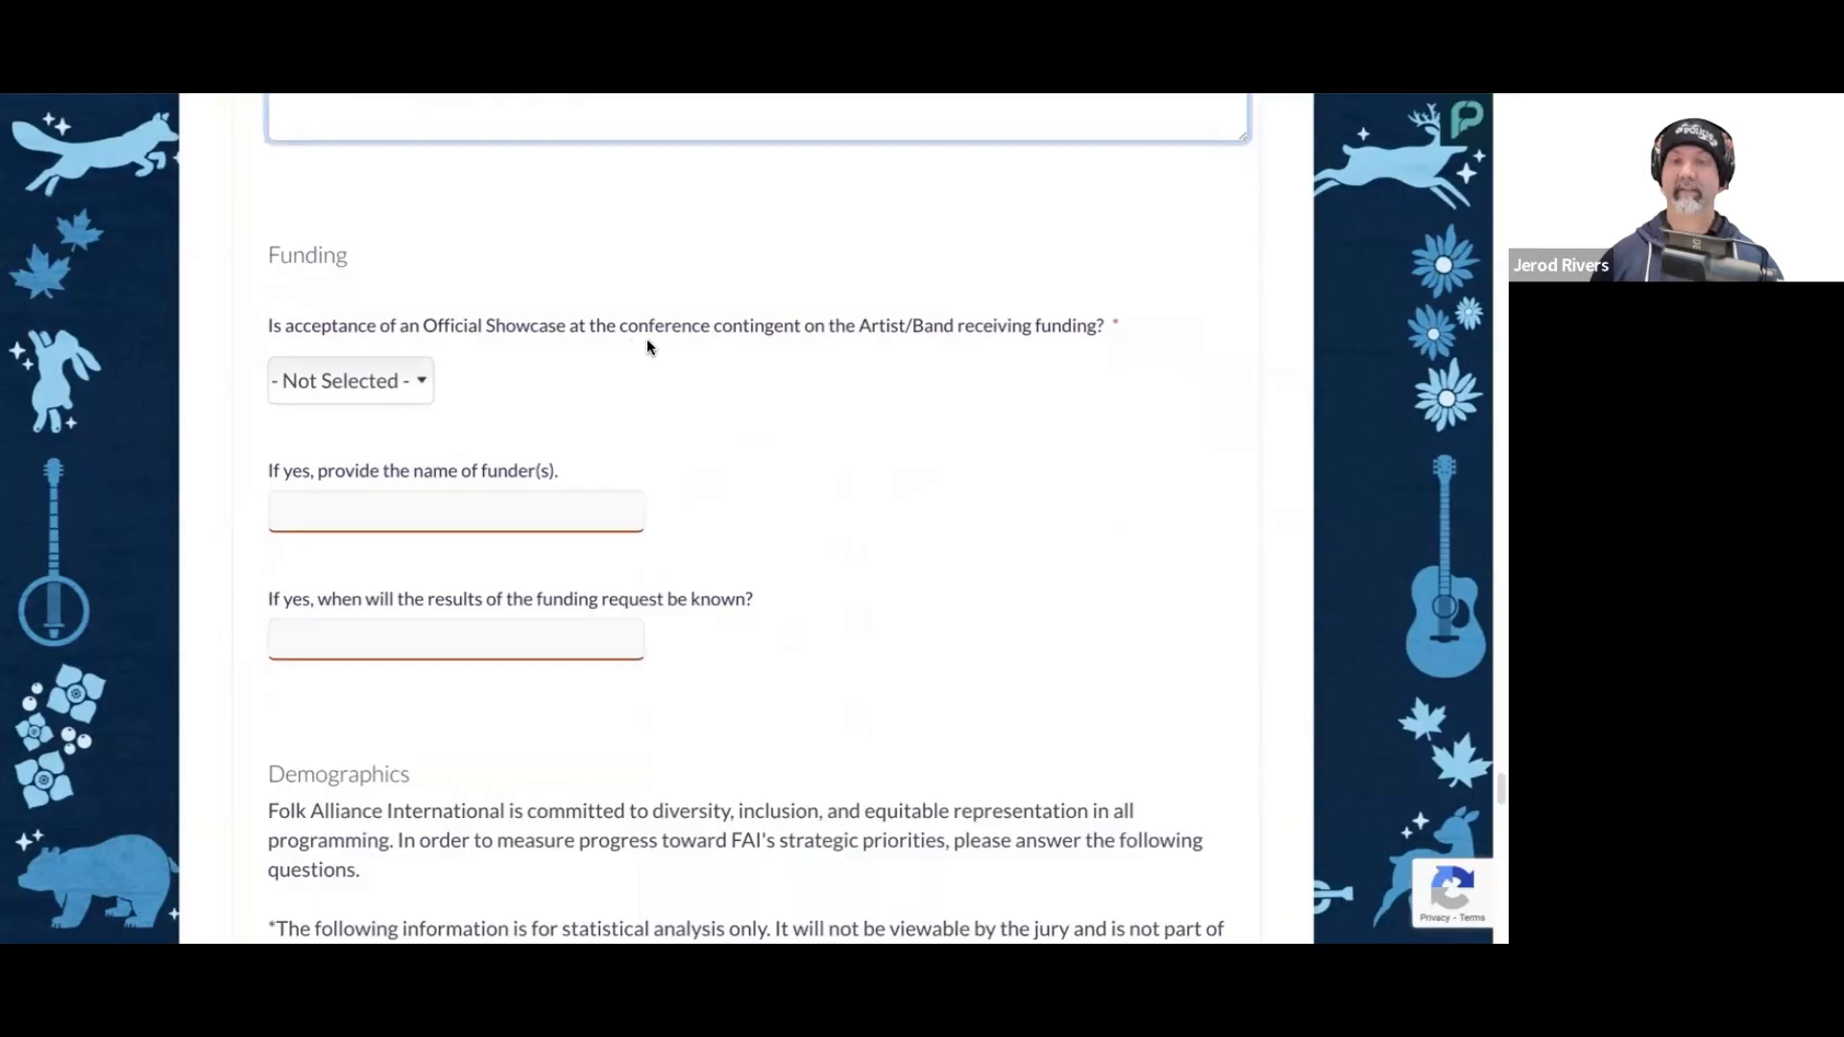
pyautogui.click(374, 380)
pyautogui.click(375, 417)
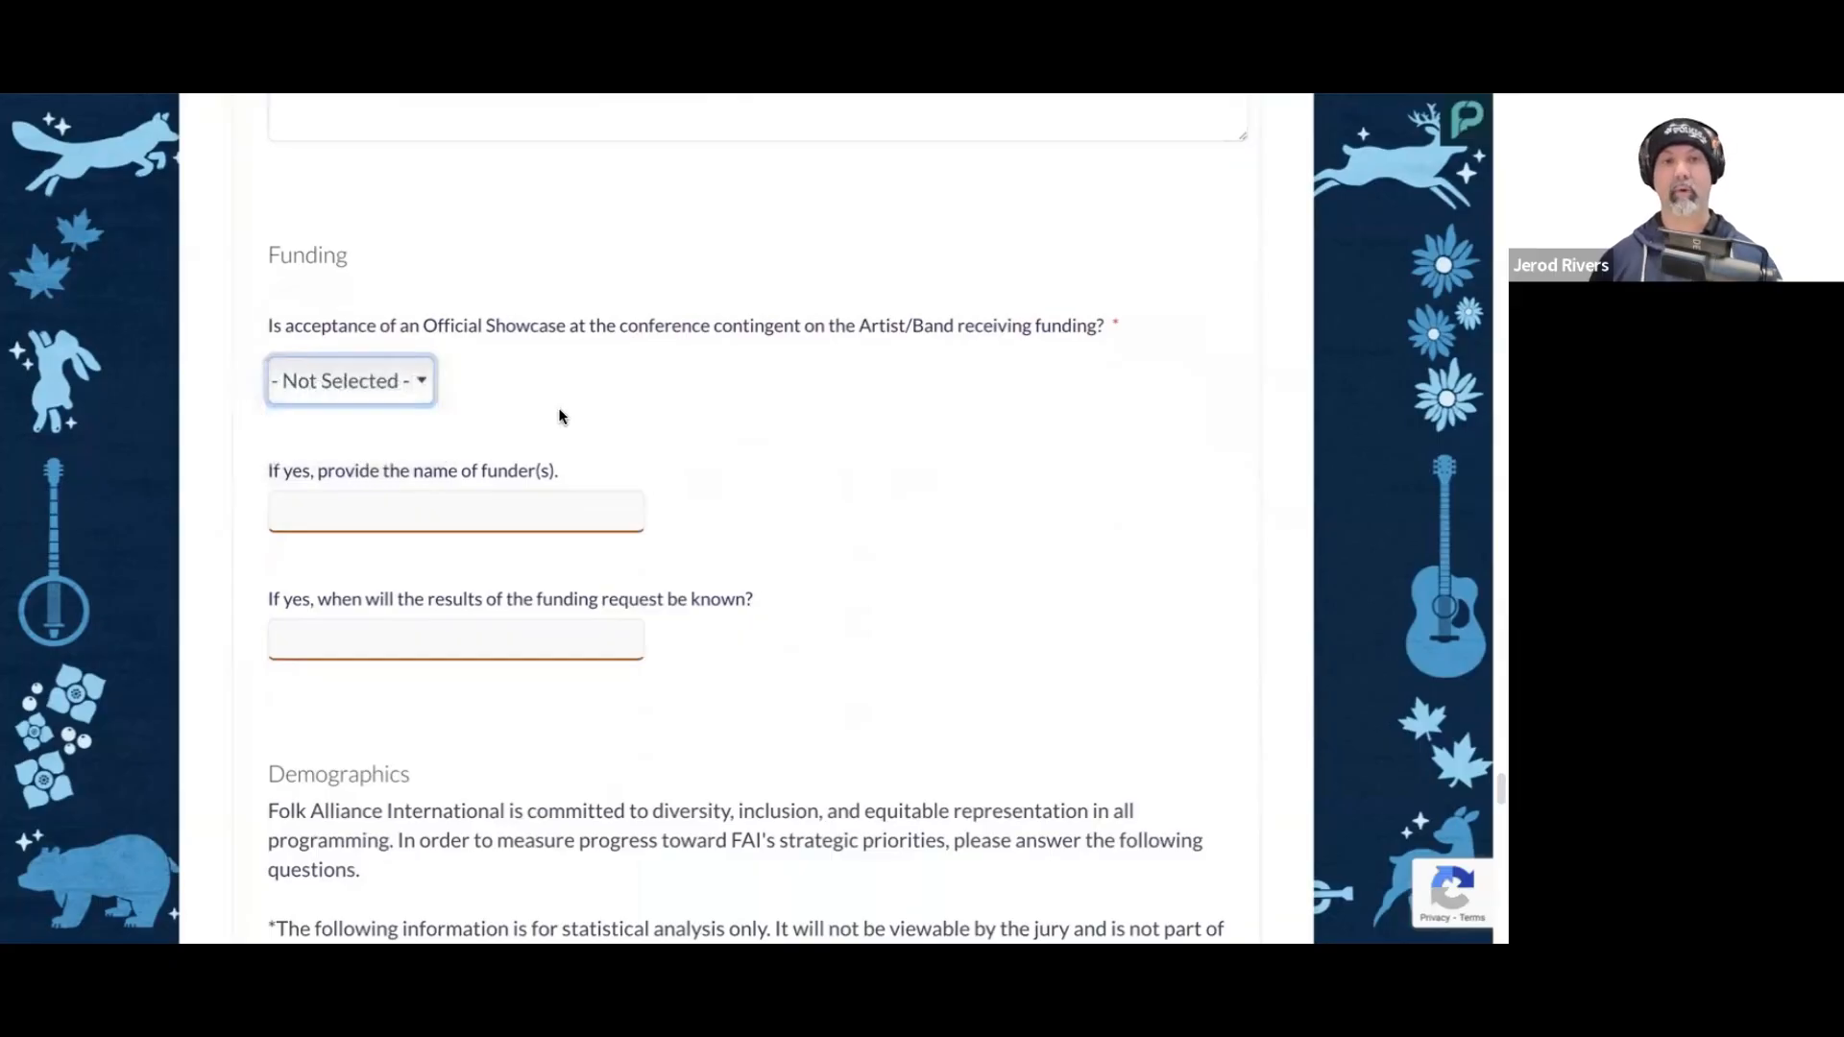
pyautogui.click(557, 513)
pyautogui.scroll(-1, 818, 514)
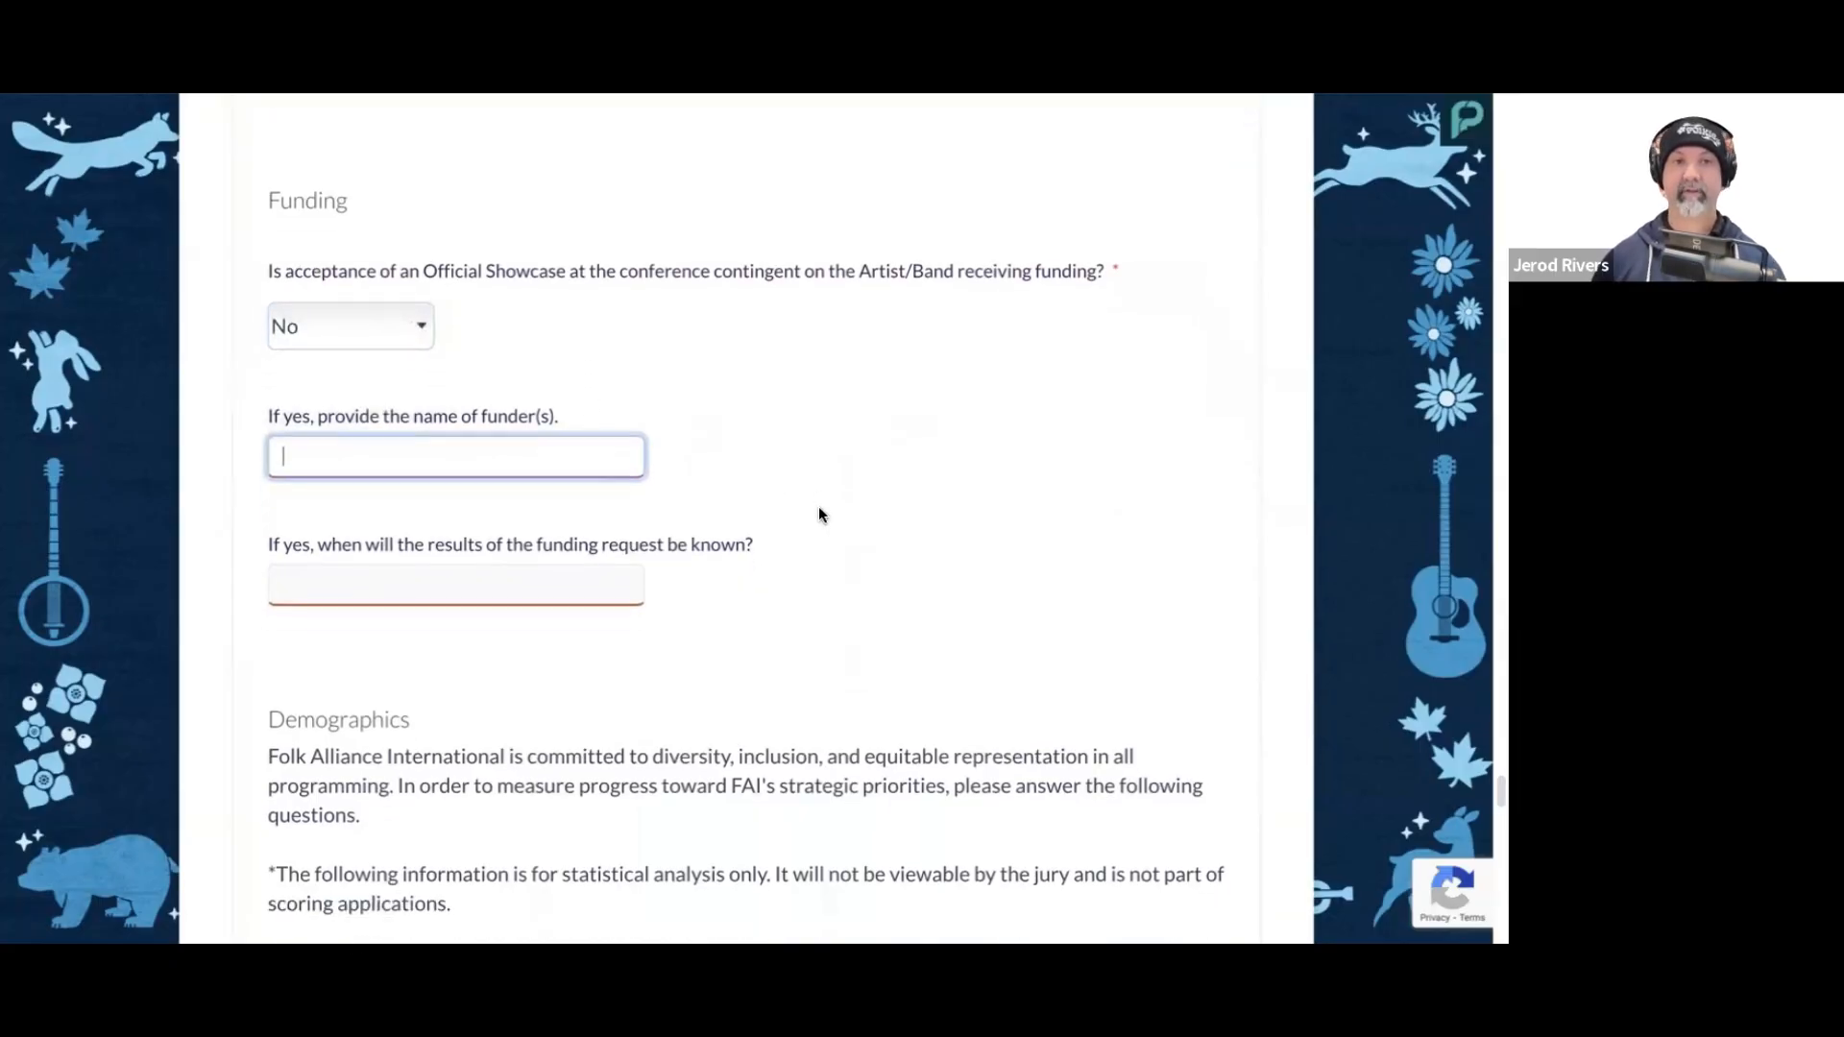
pyautogui.click(606, 593)
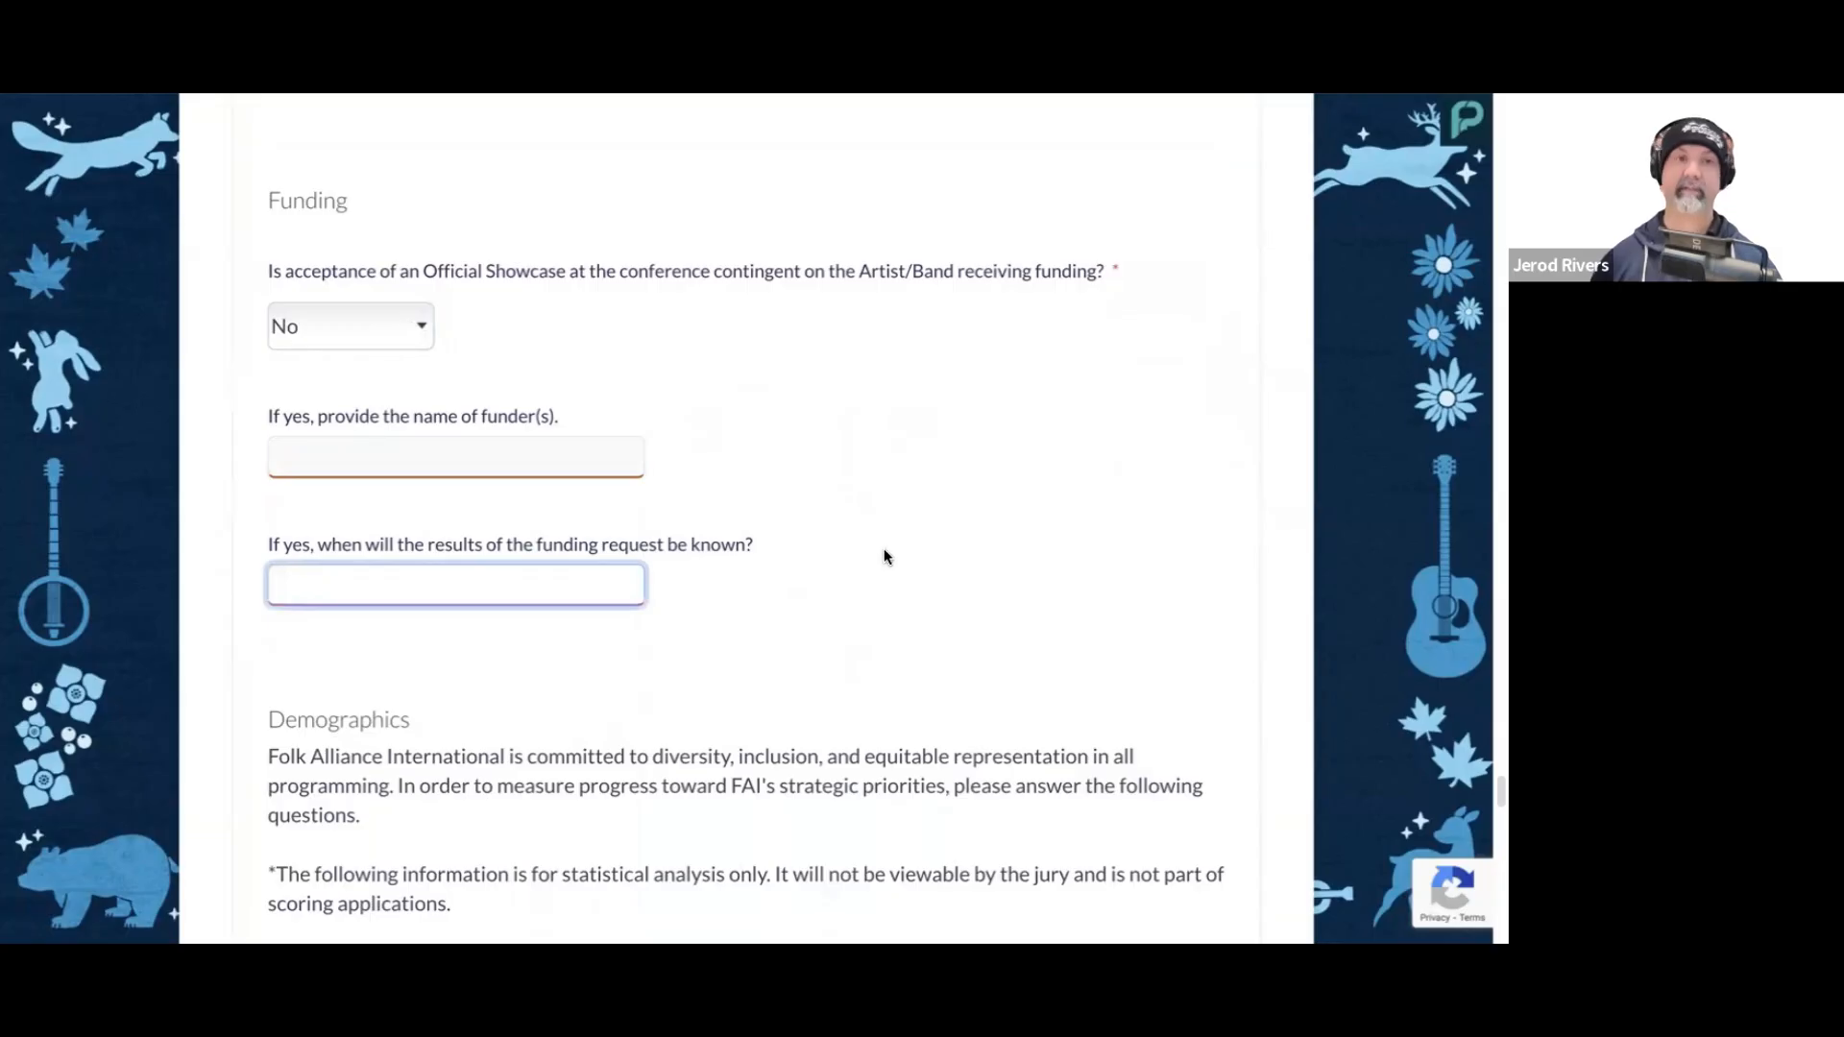
# Step: Enter "White, Latino, Mixed Race" as how the group's members self-identify racially or ethnically
pyautogui.scroll(-3, 898, 557)
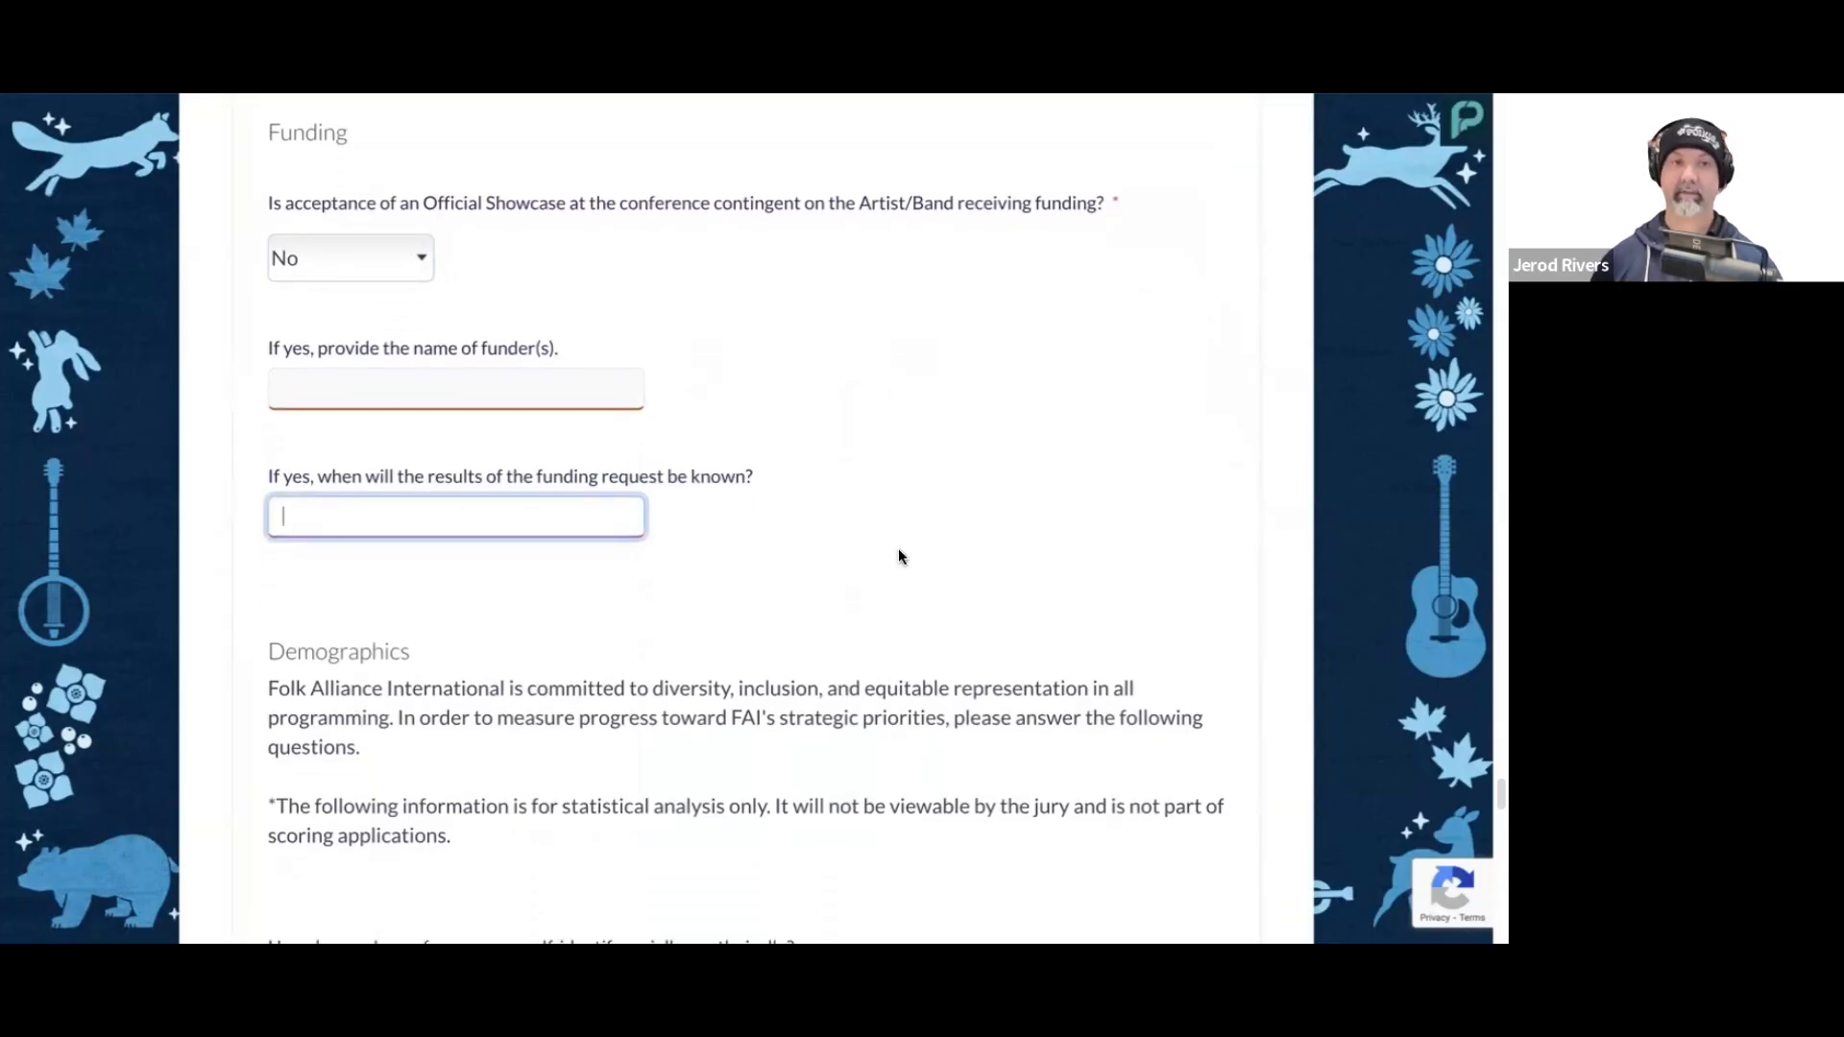
pyautogui.scroll(-3, 900, 553)
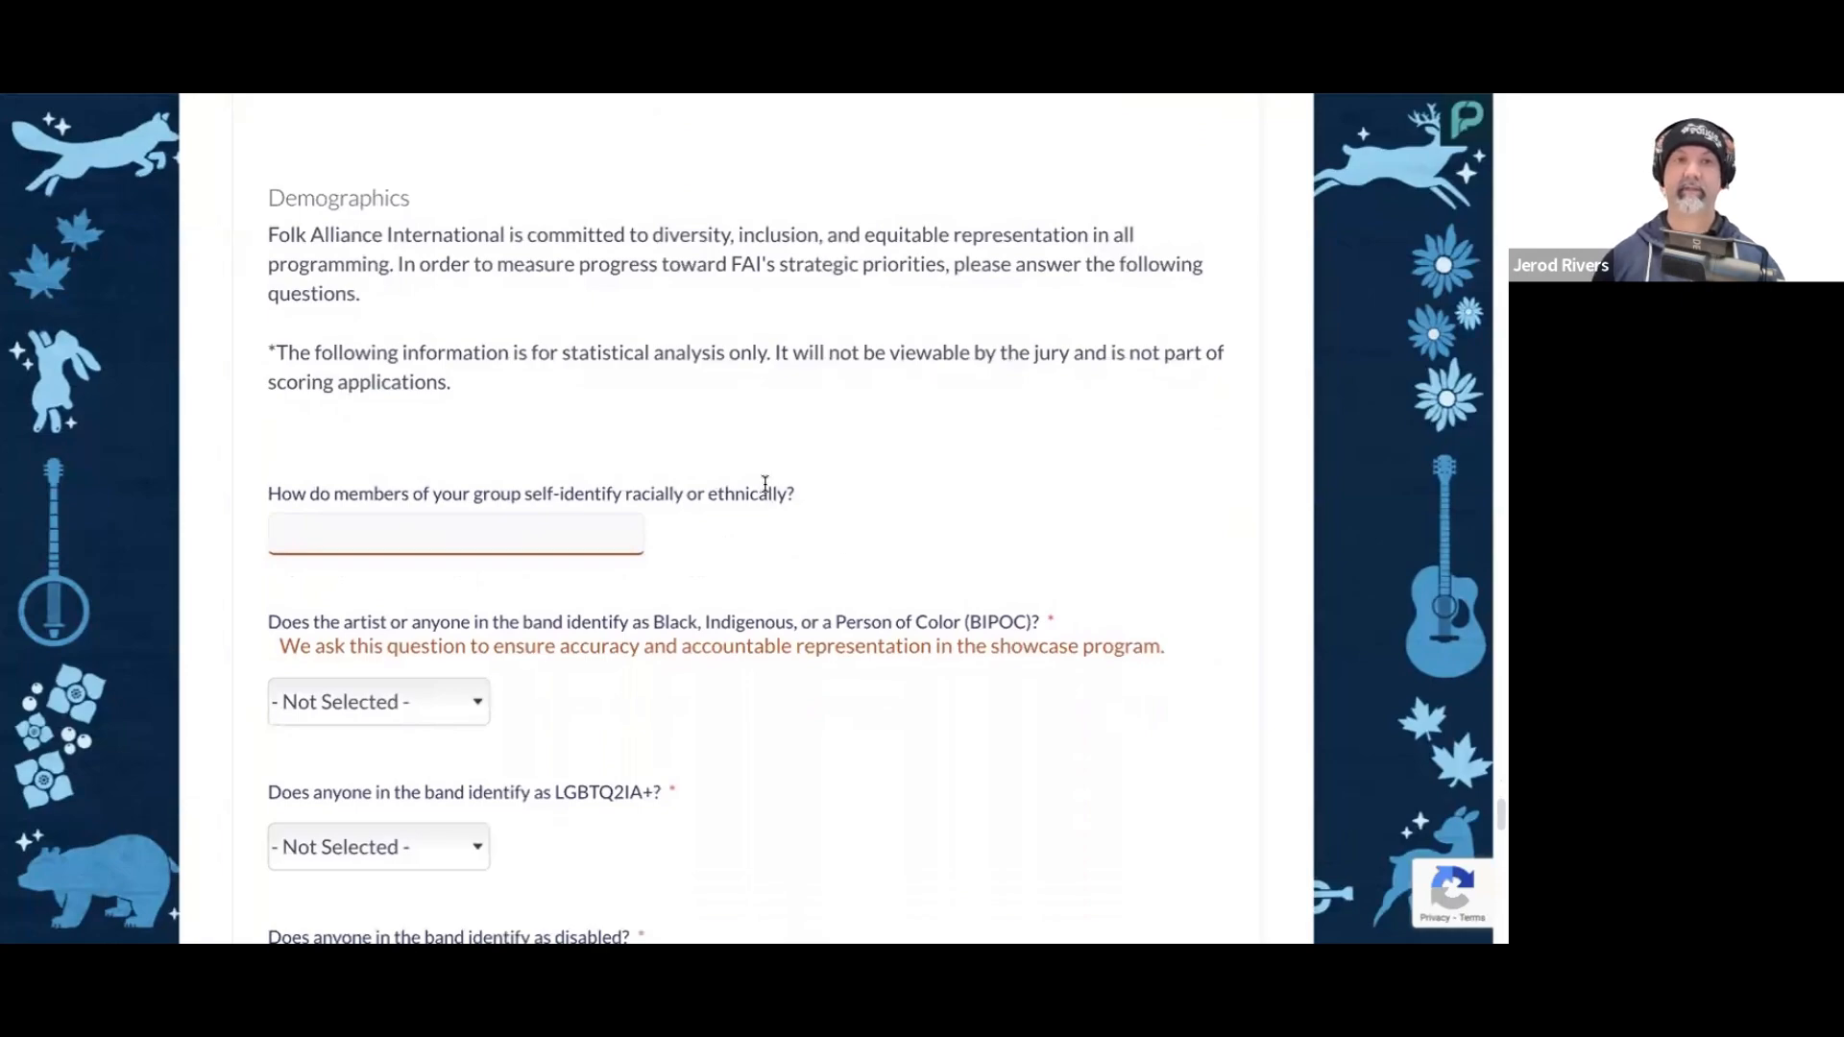
pyautogui.scroll(-1, 764, 490)
pyautogui.click(530, 516)
pyautogui.write('White, Latino, Mixed Race')
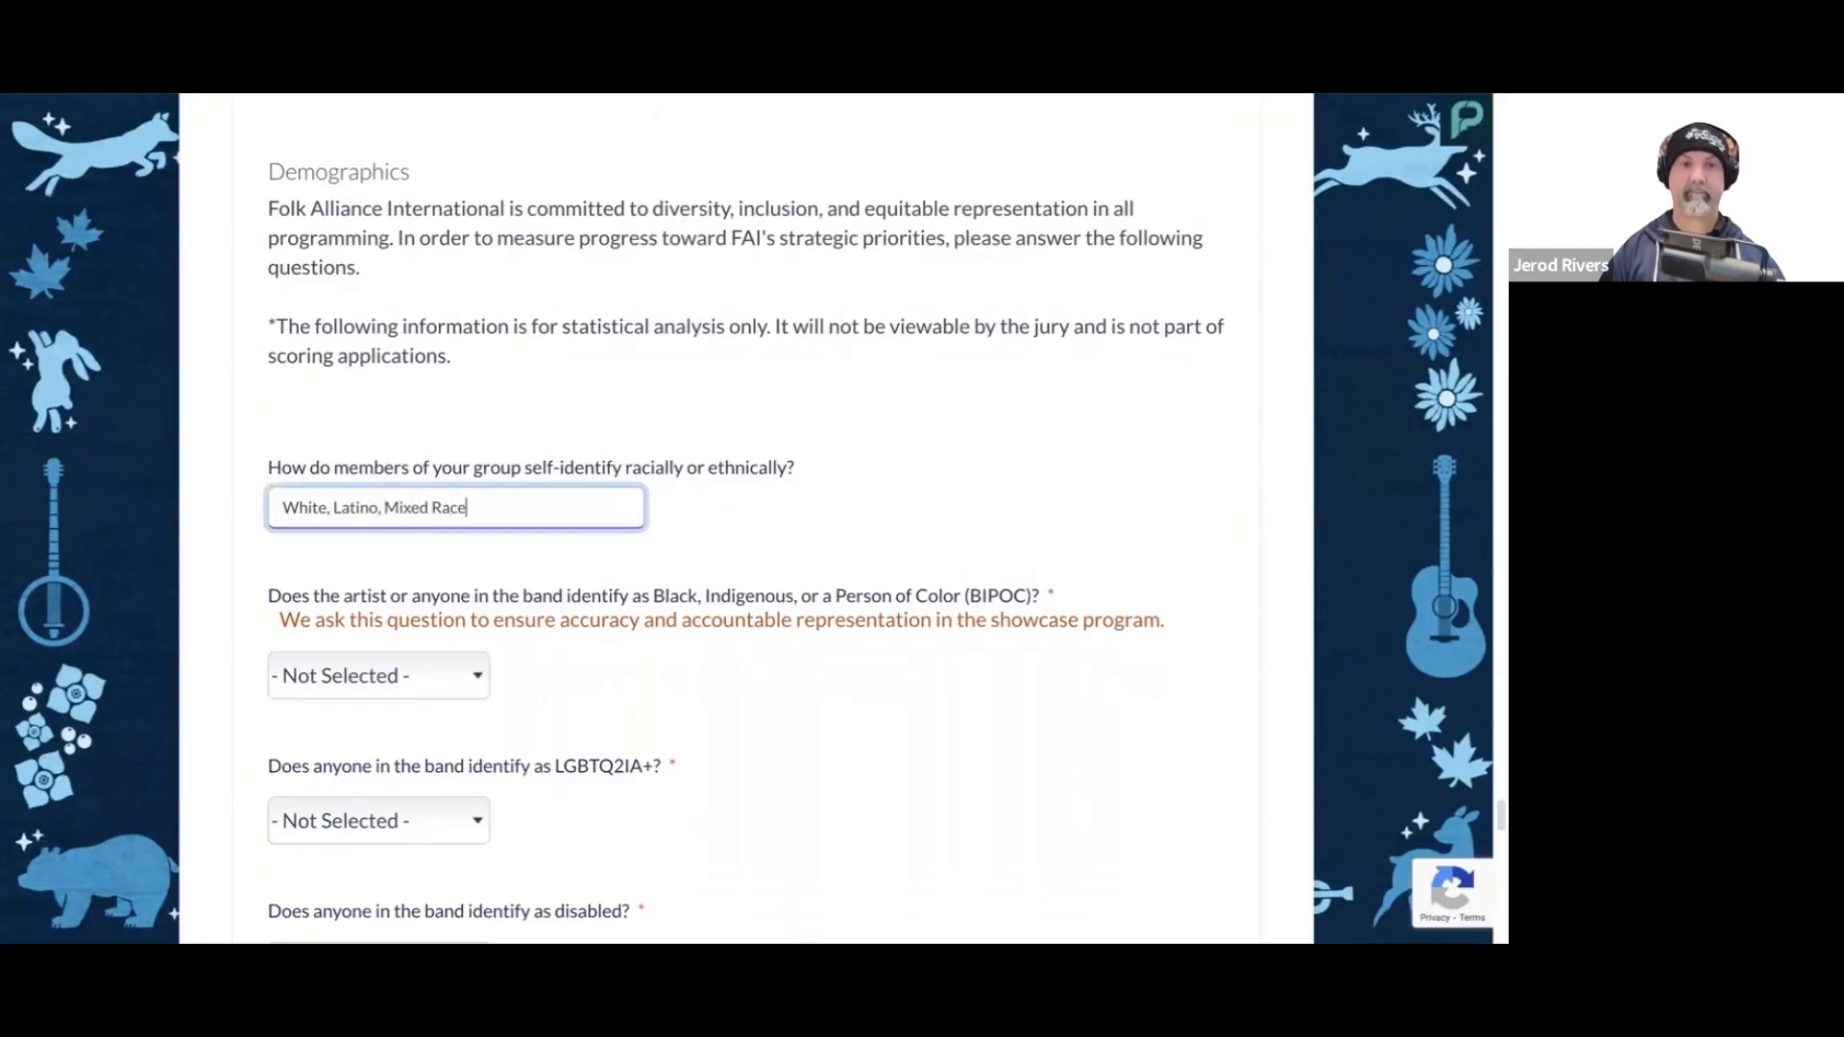
pyautogui.click(983, 495)
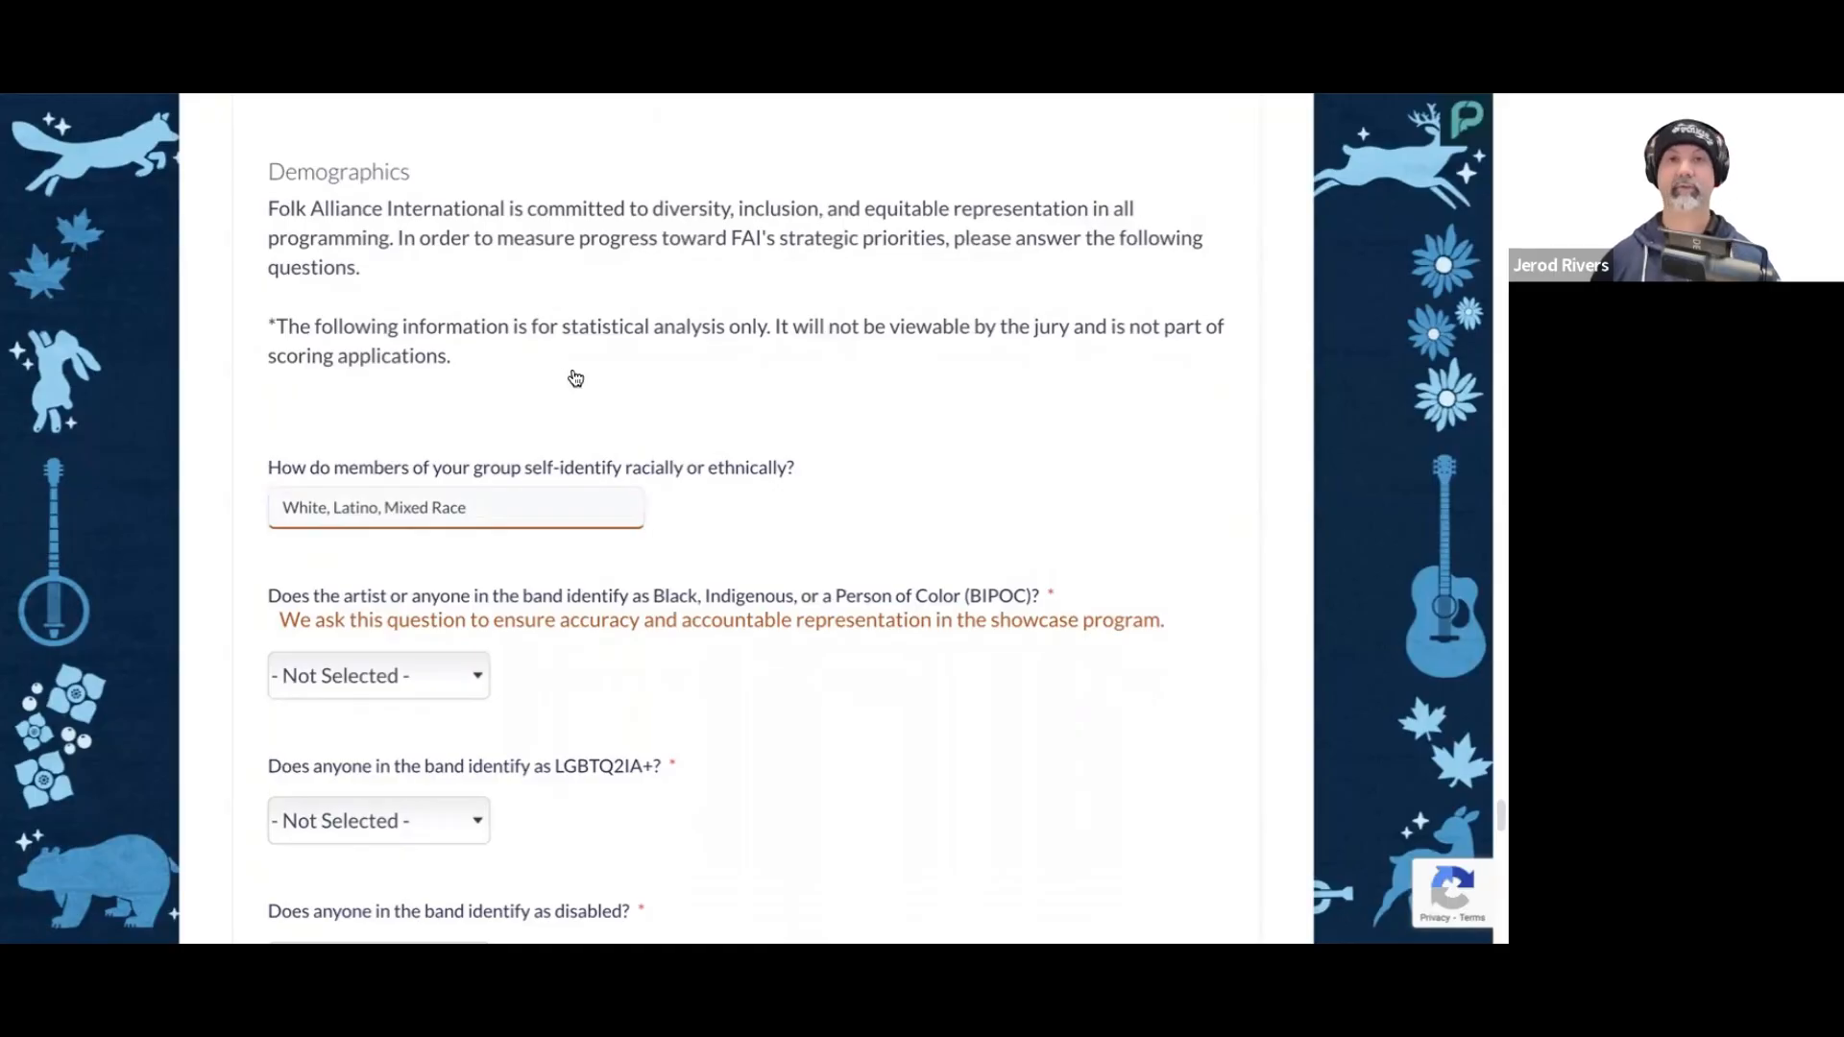
# Step: Answer Yes to the artist or anyone in the band identifying as Black, Indigenous, or a Person of Color
pyautogui.scroll(-1, 642, 384)
pyautogui.scroll(-2, 645, 388)
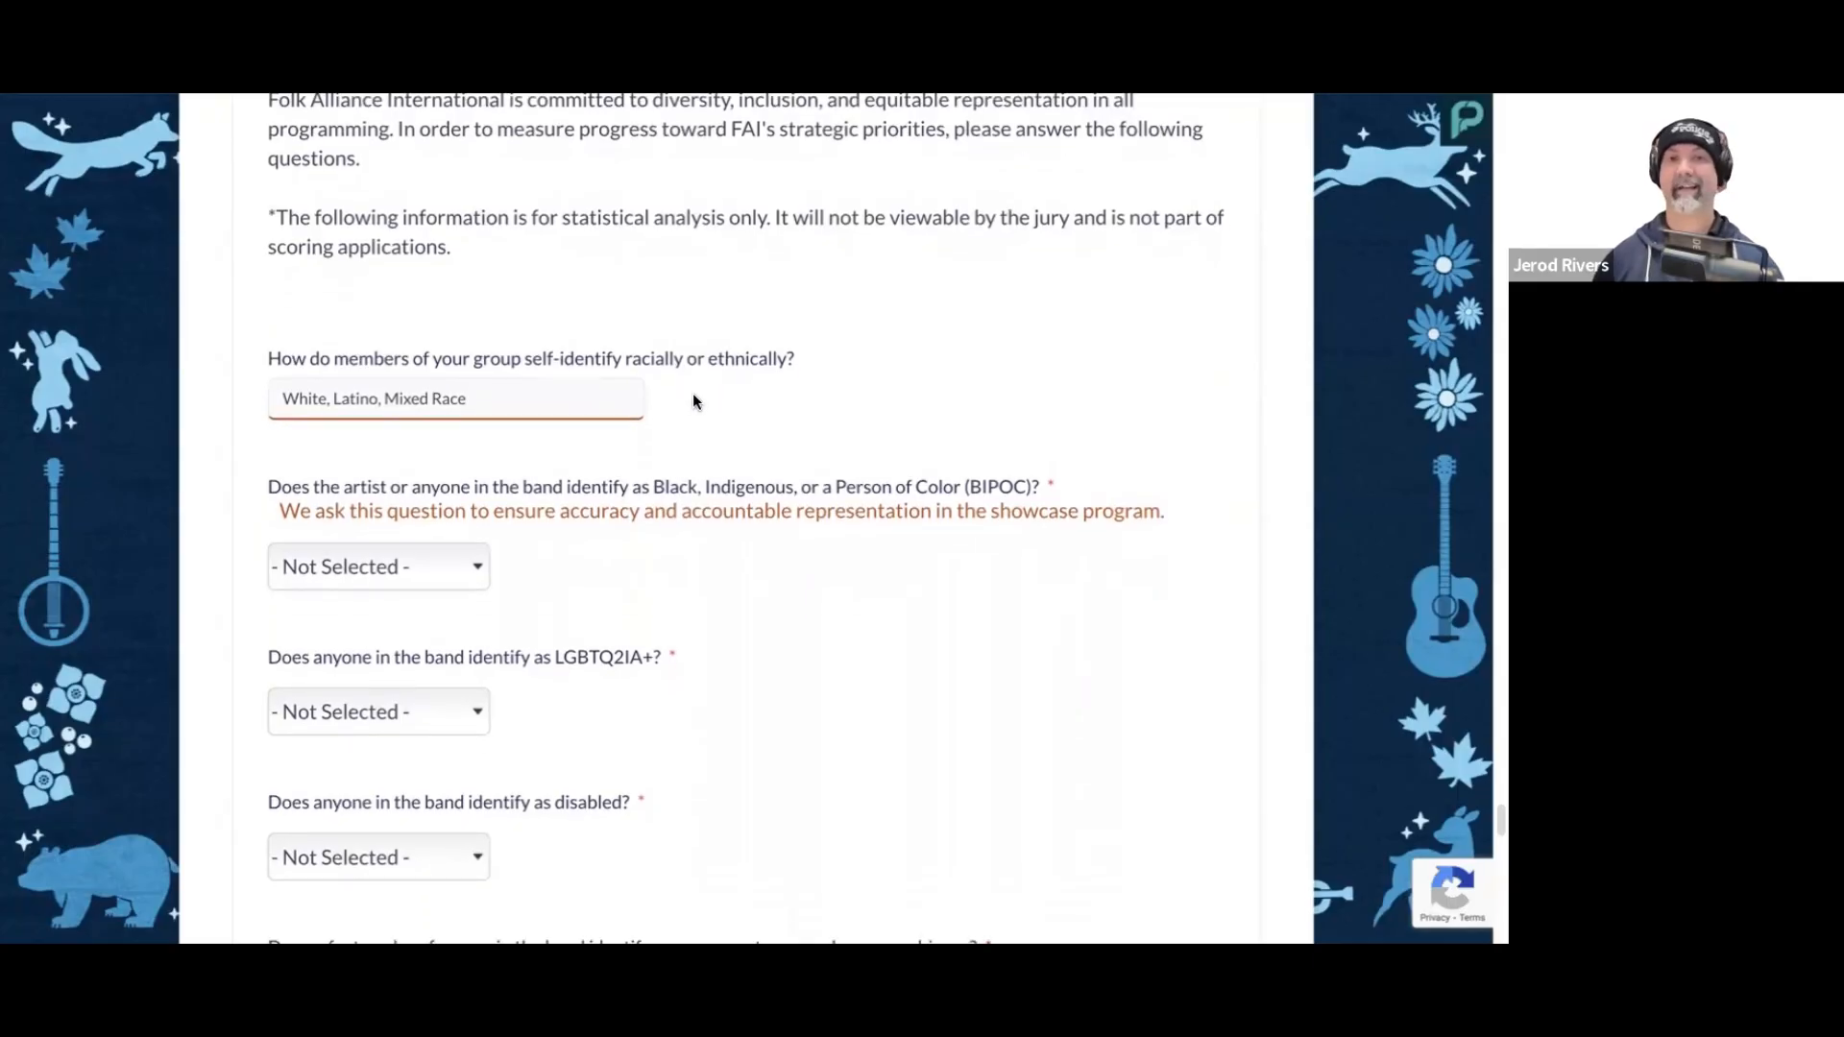
pyautogui.scroll(-2, 695, 401)
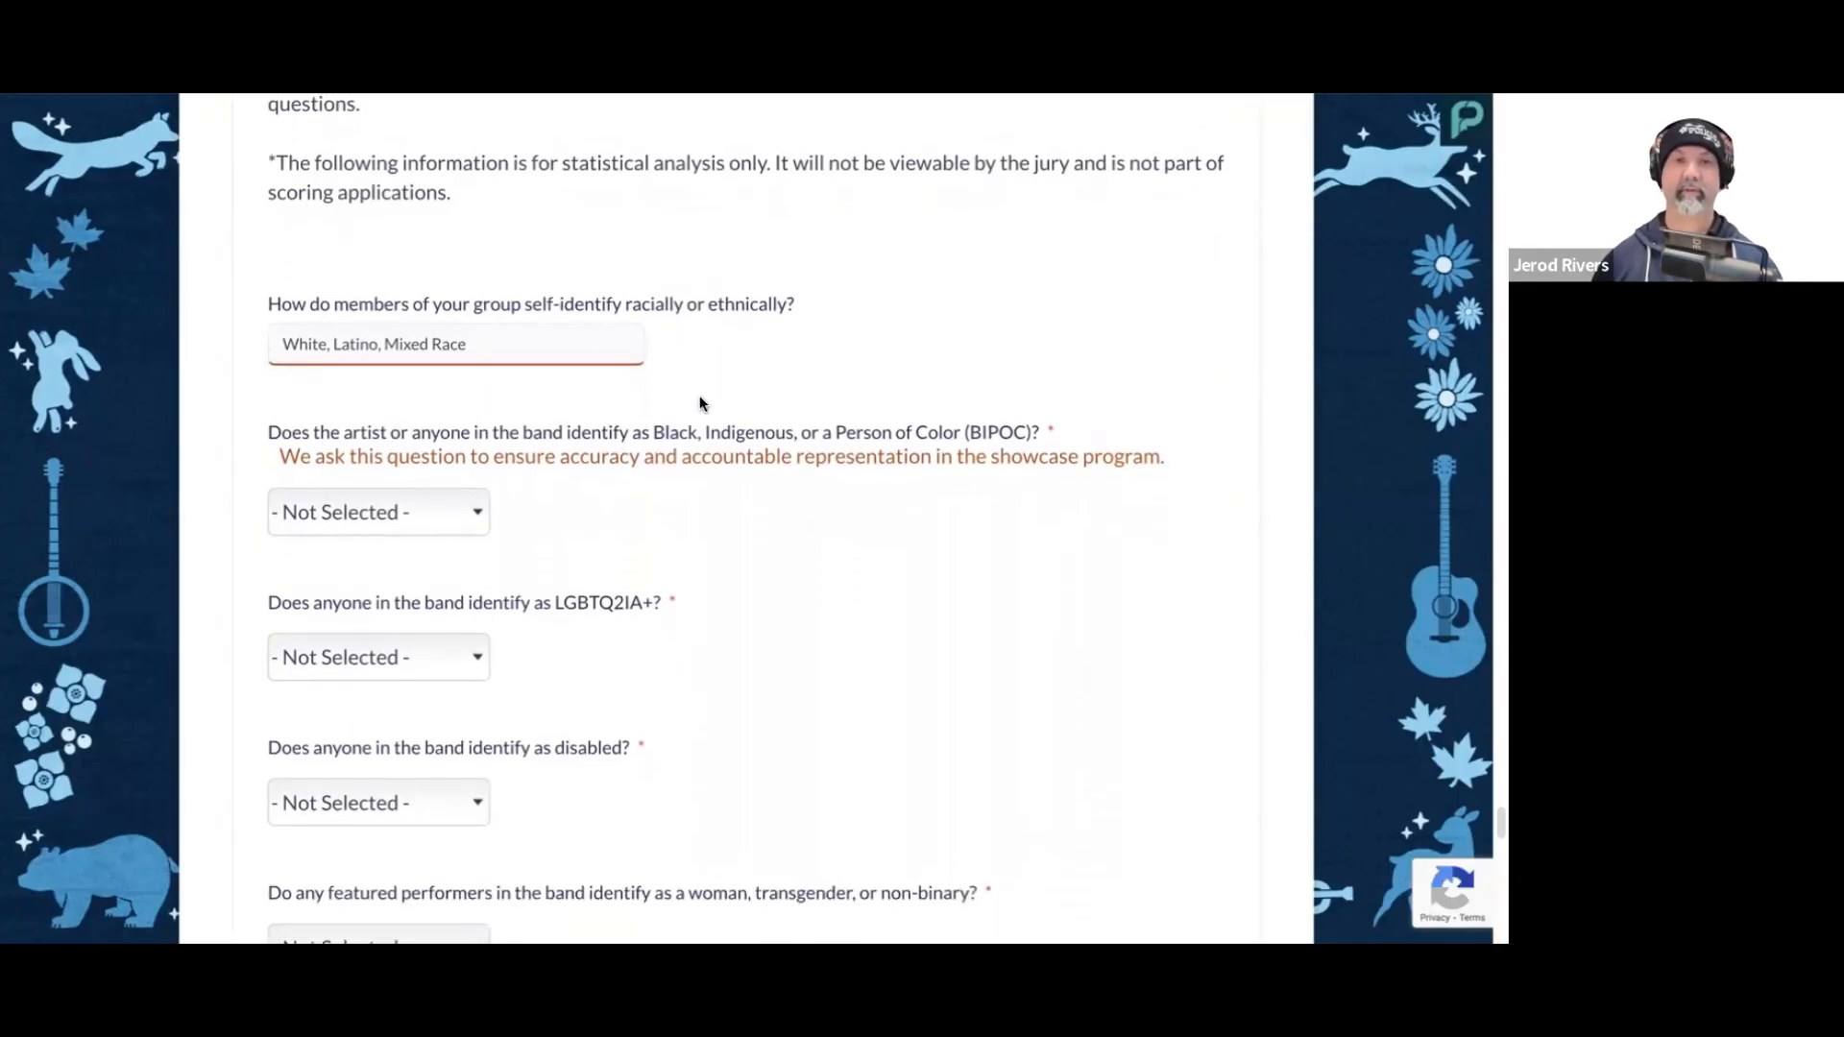
pyautogui.scroll(-2, 701, 401)
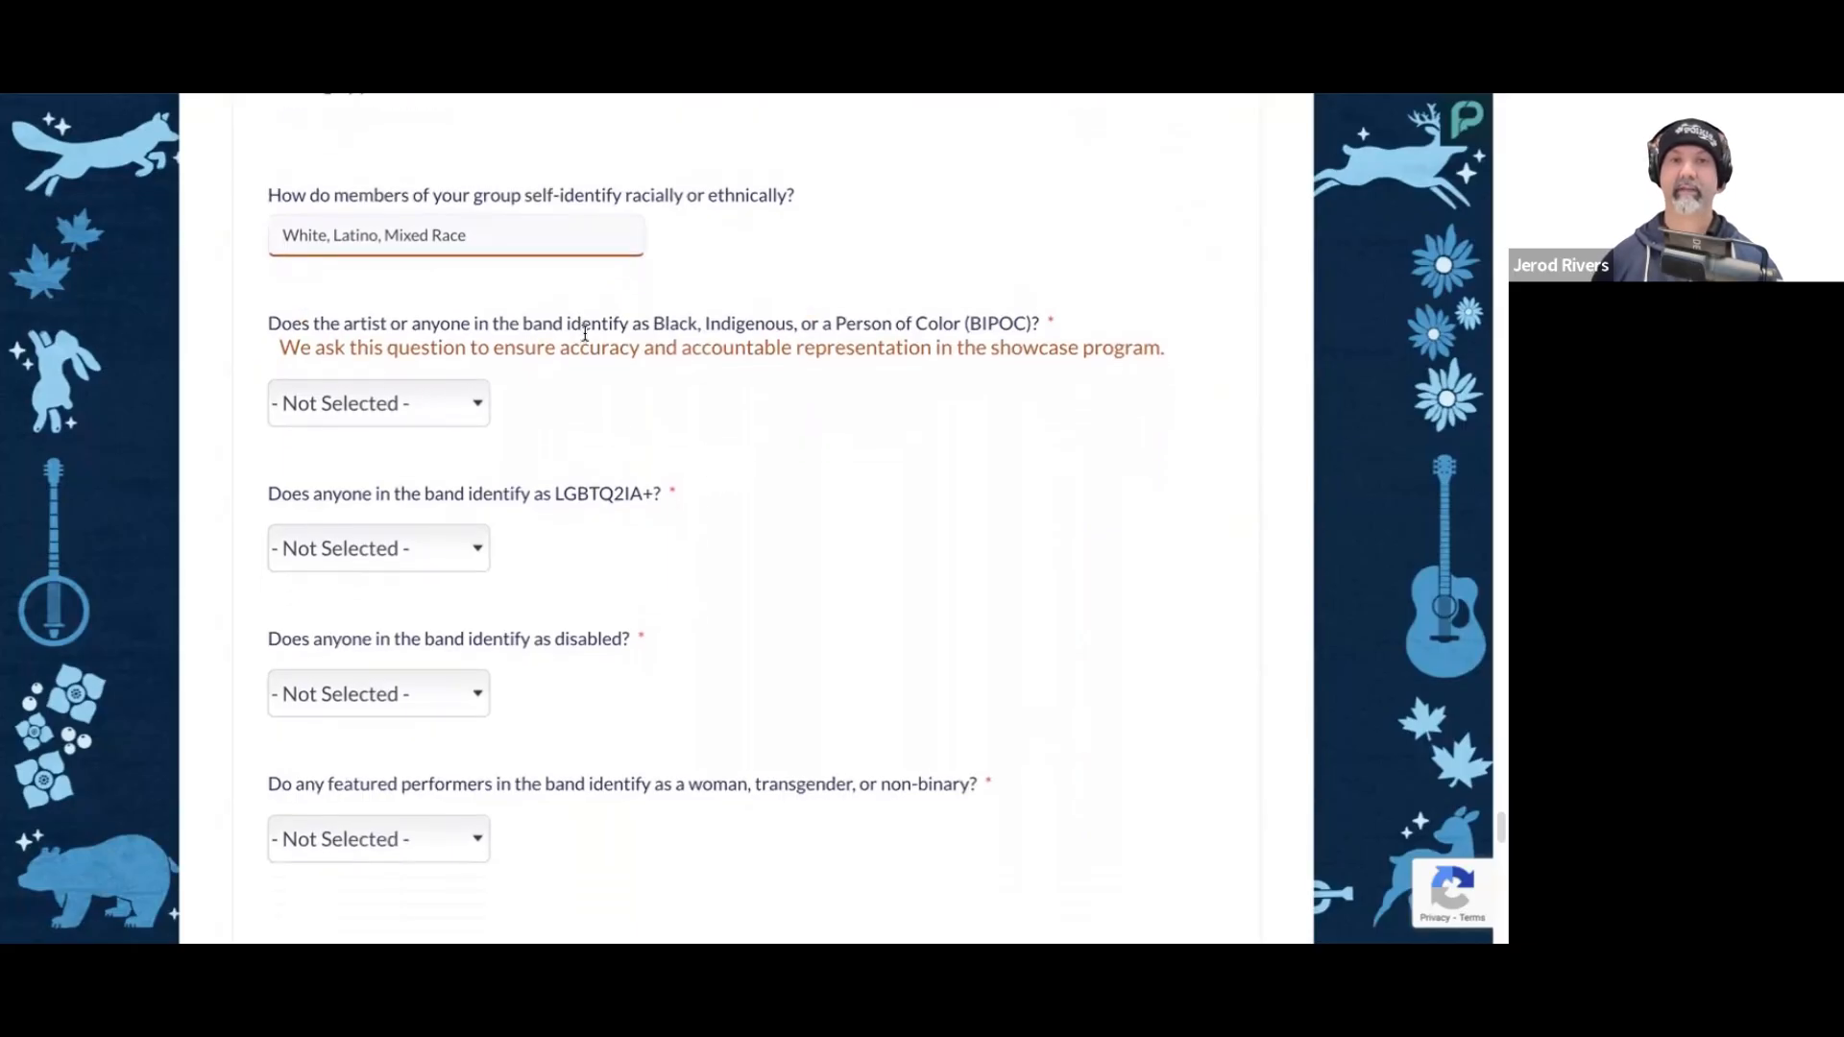
pyautogui.click(467, 411)
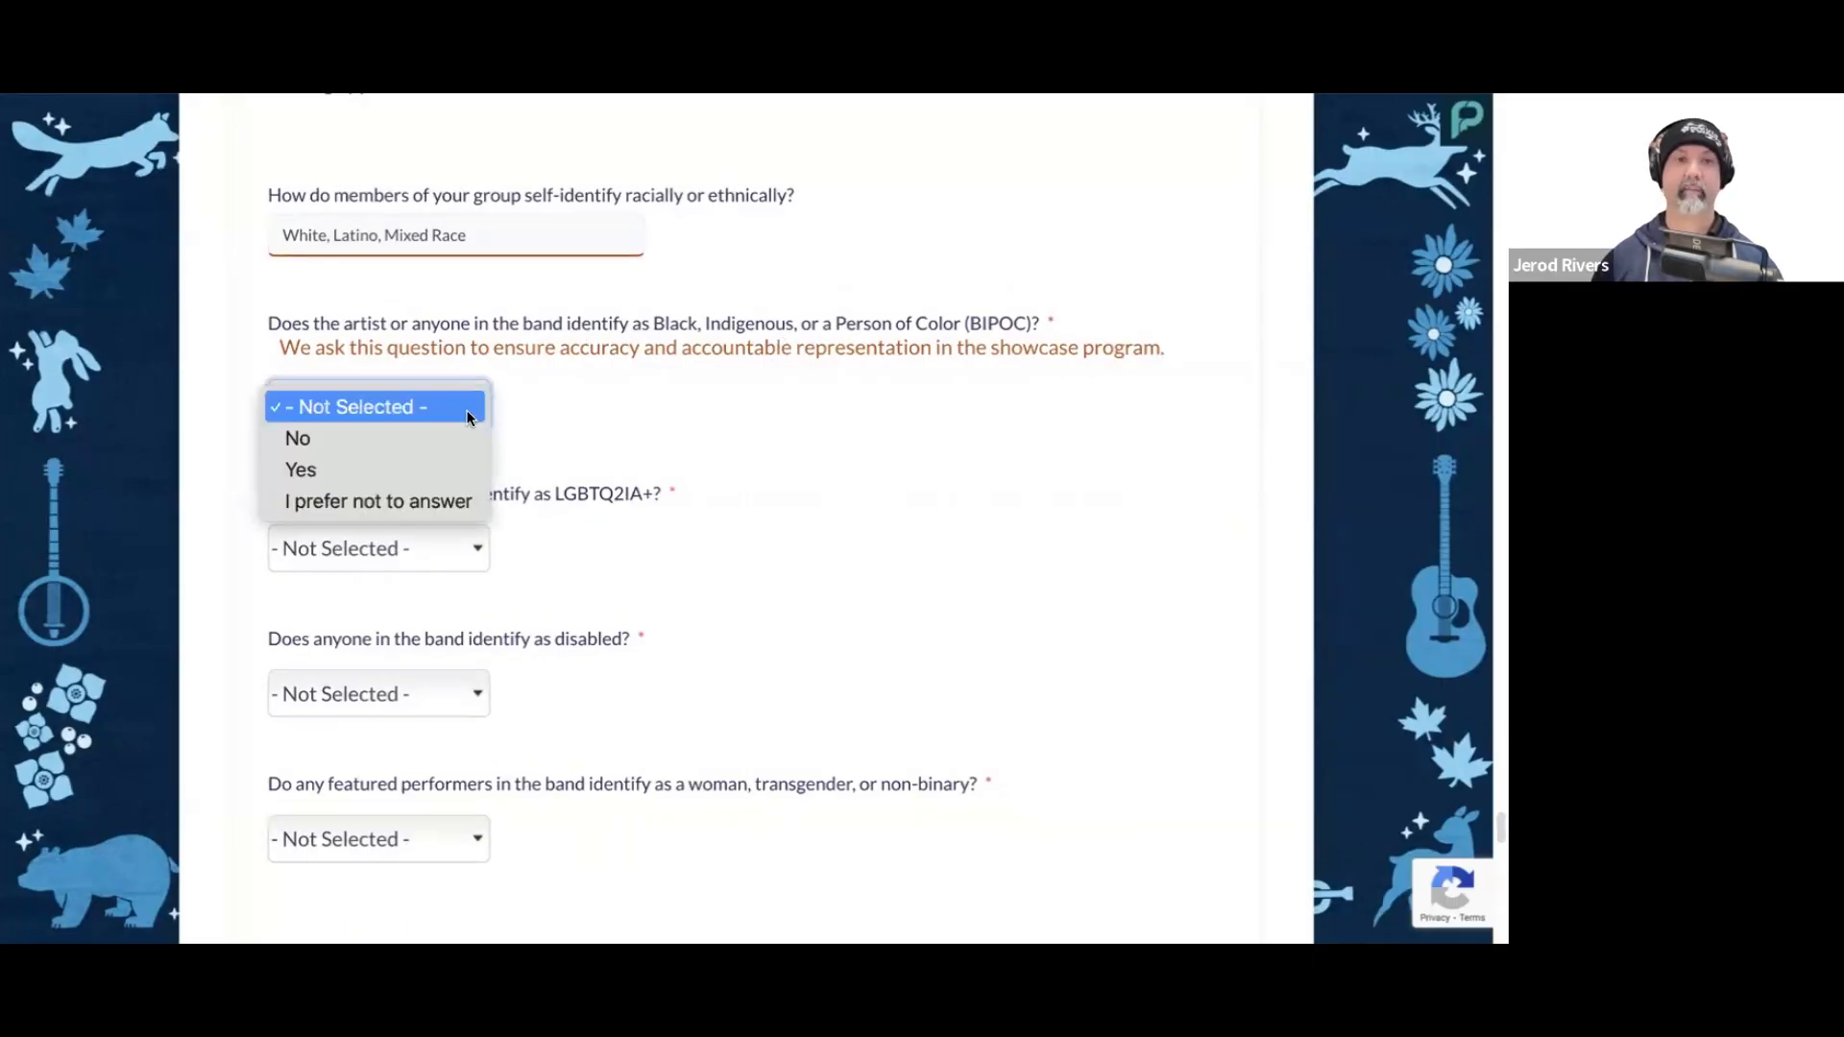
pyautogui.click(438, 469)
# Step: Answer Yes to anyone in the band identifying as LGBTQ2IA+ and Yes to anyone identifying as disabled
pyautogui.scroll(-2, 611, 534)
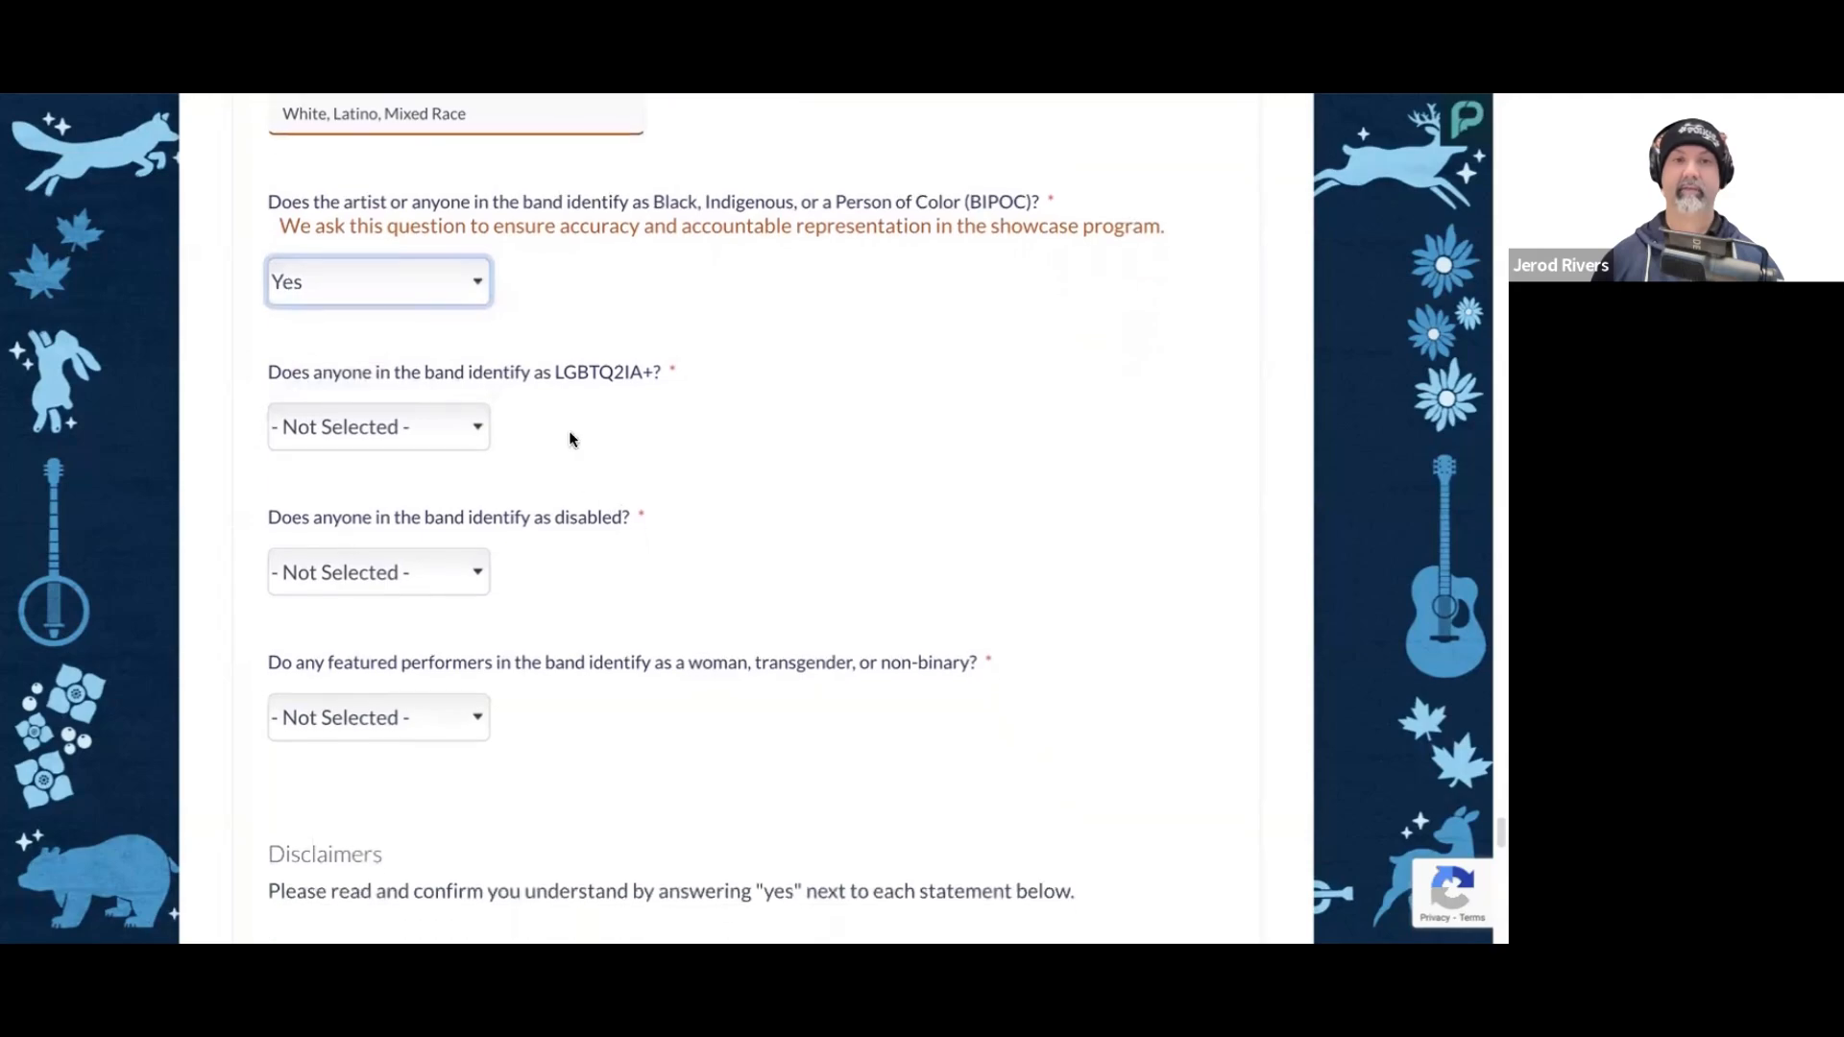
pyautogui.click(436, 425)
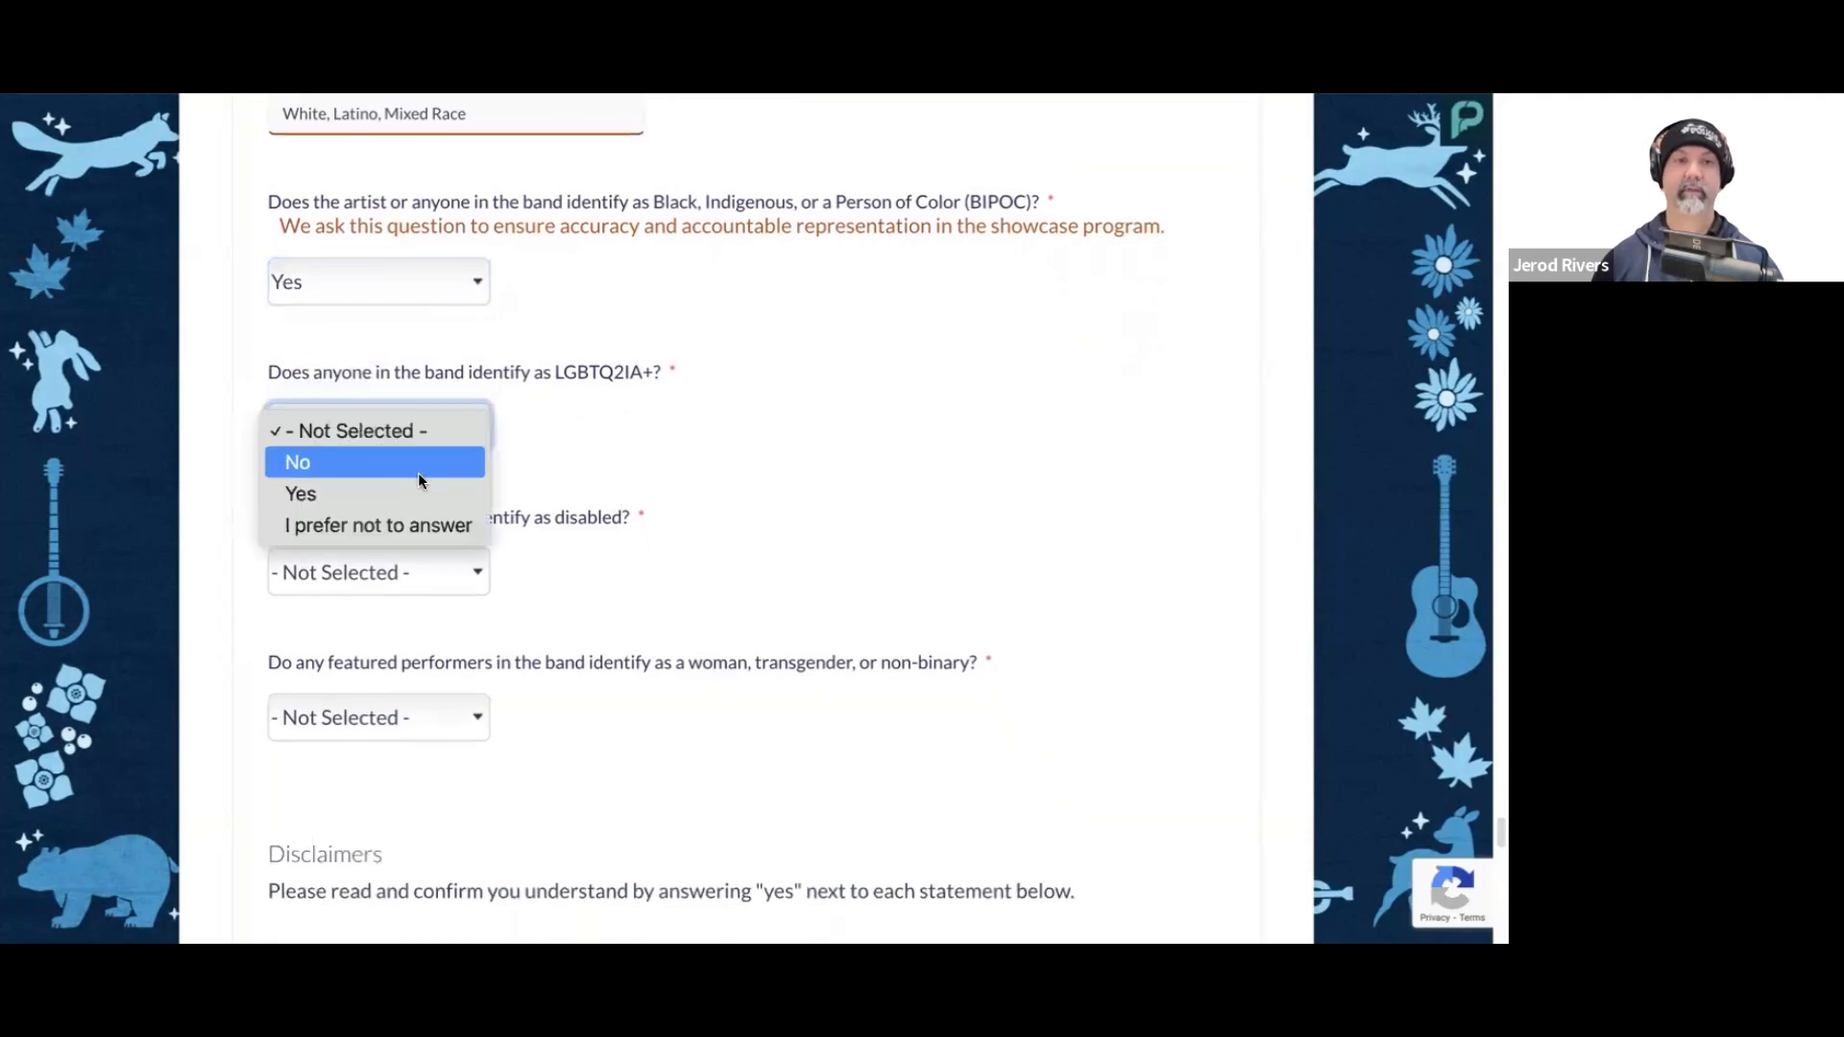
pyautogui.click(621, 463)
pyautogui.scroll(-2, 619, 460)
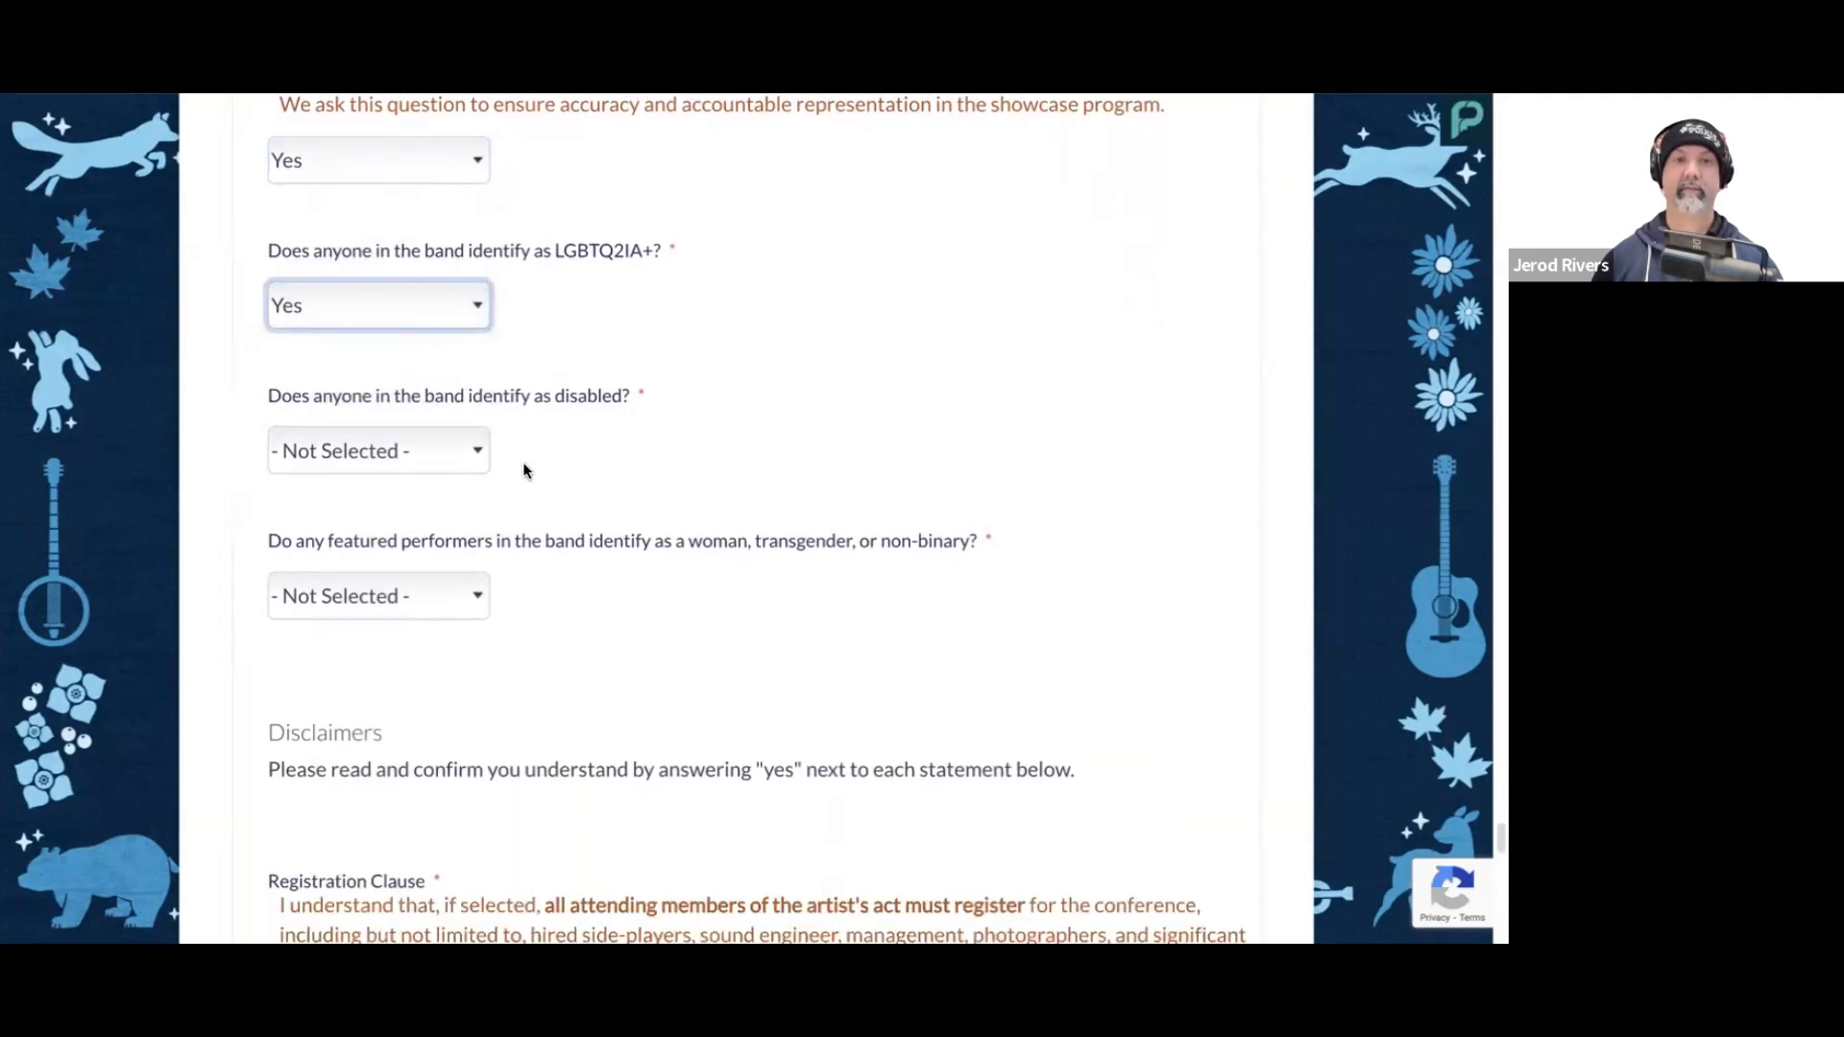
pyautogui.click(424, 452)
pyautogui.click(423, 515)
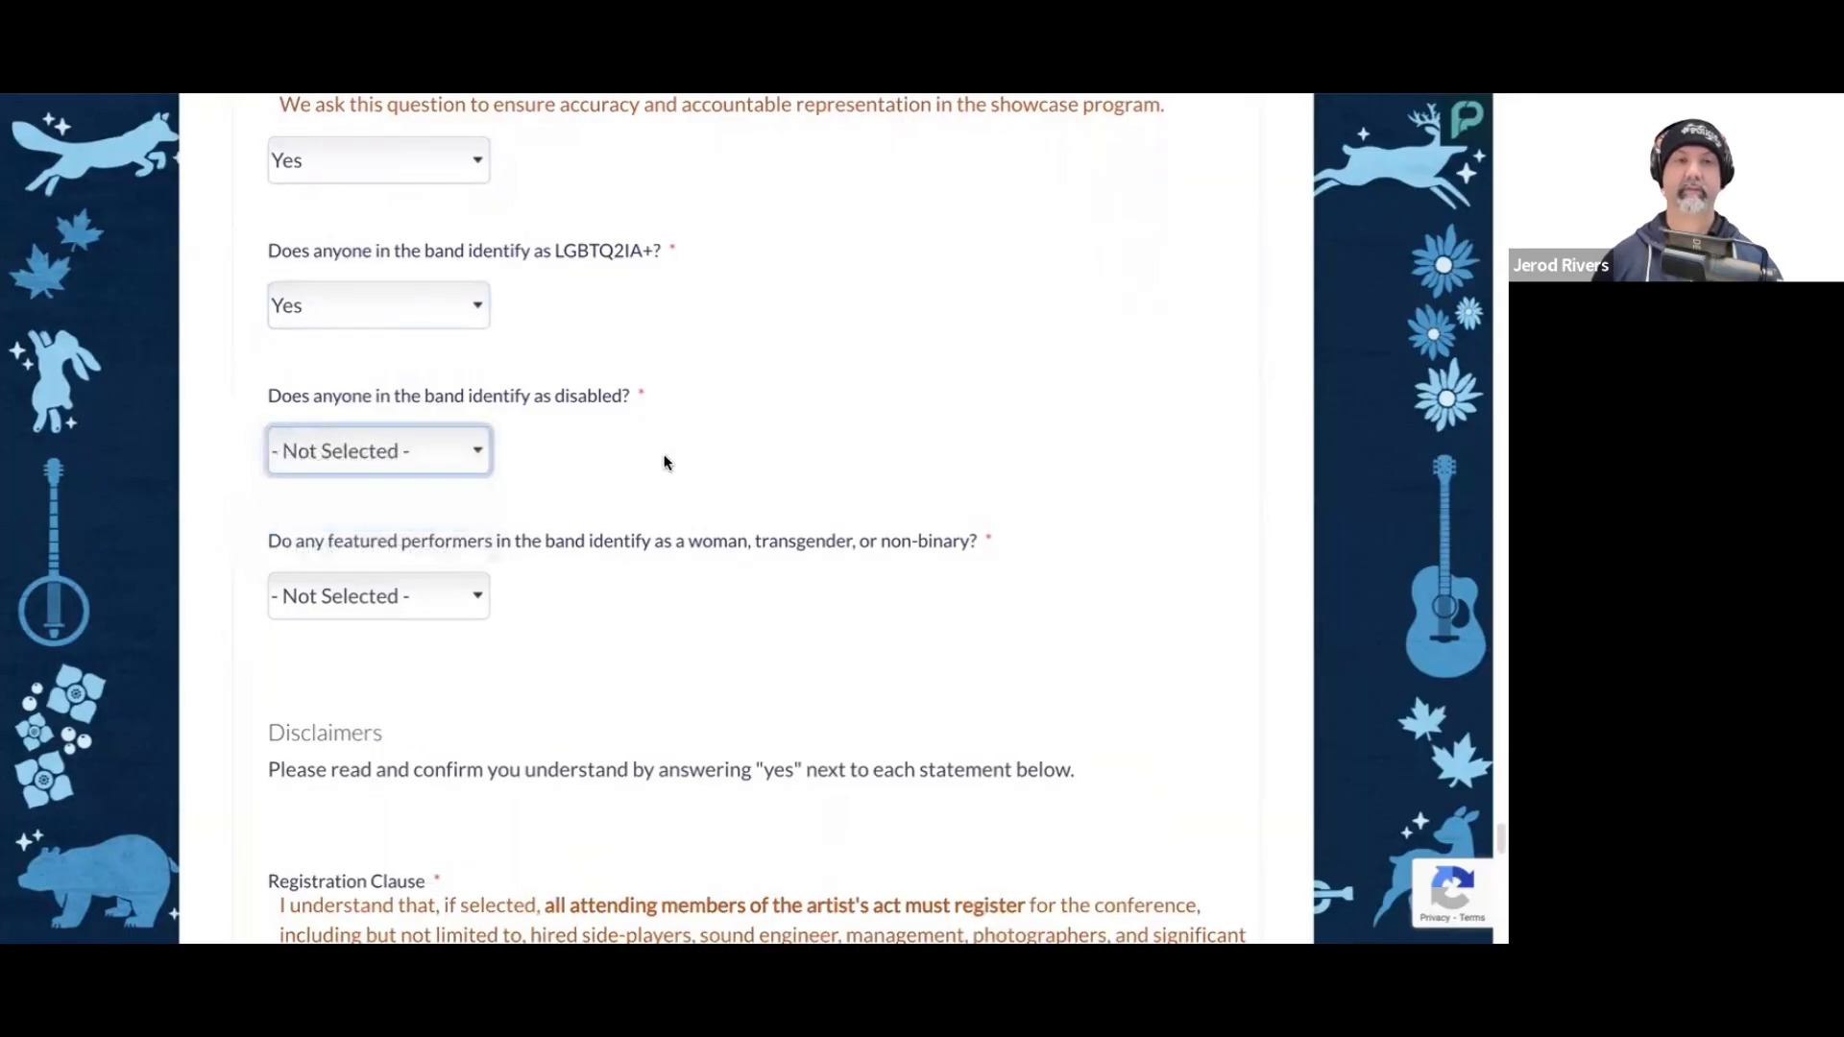
# Step: Answer No to any featured performers identifying as a woman, transgender, or non-binary
pyautogui.scroll(-2, 665, 463)
pyautogui.scroll(-1, 585, 538)
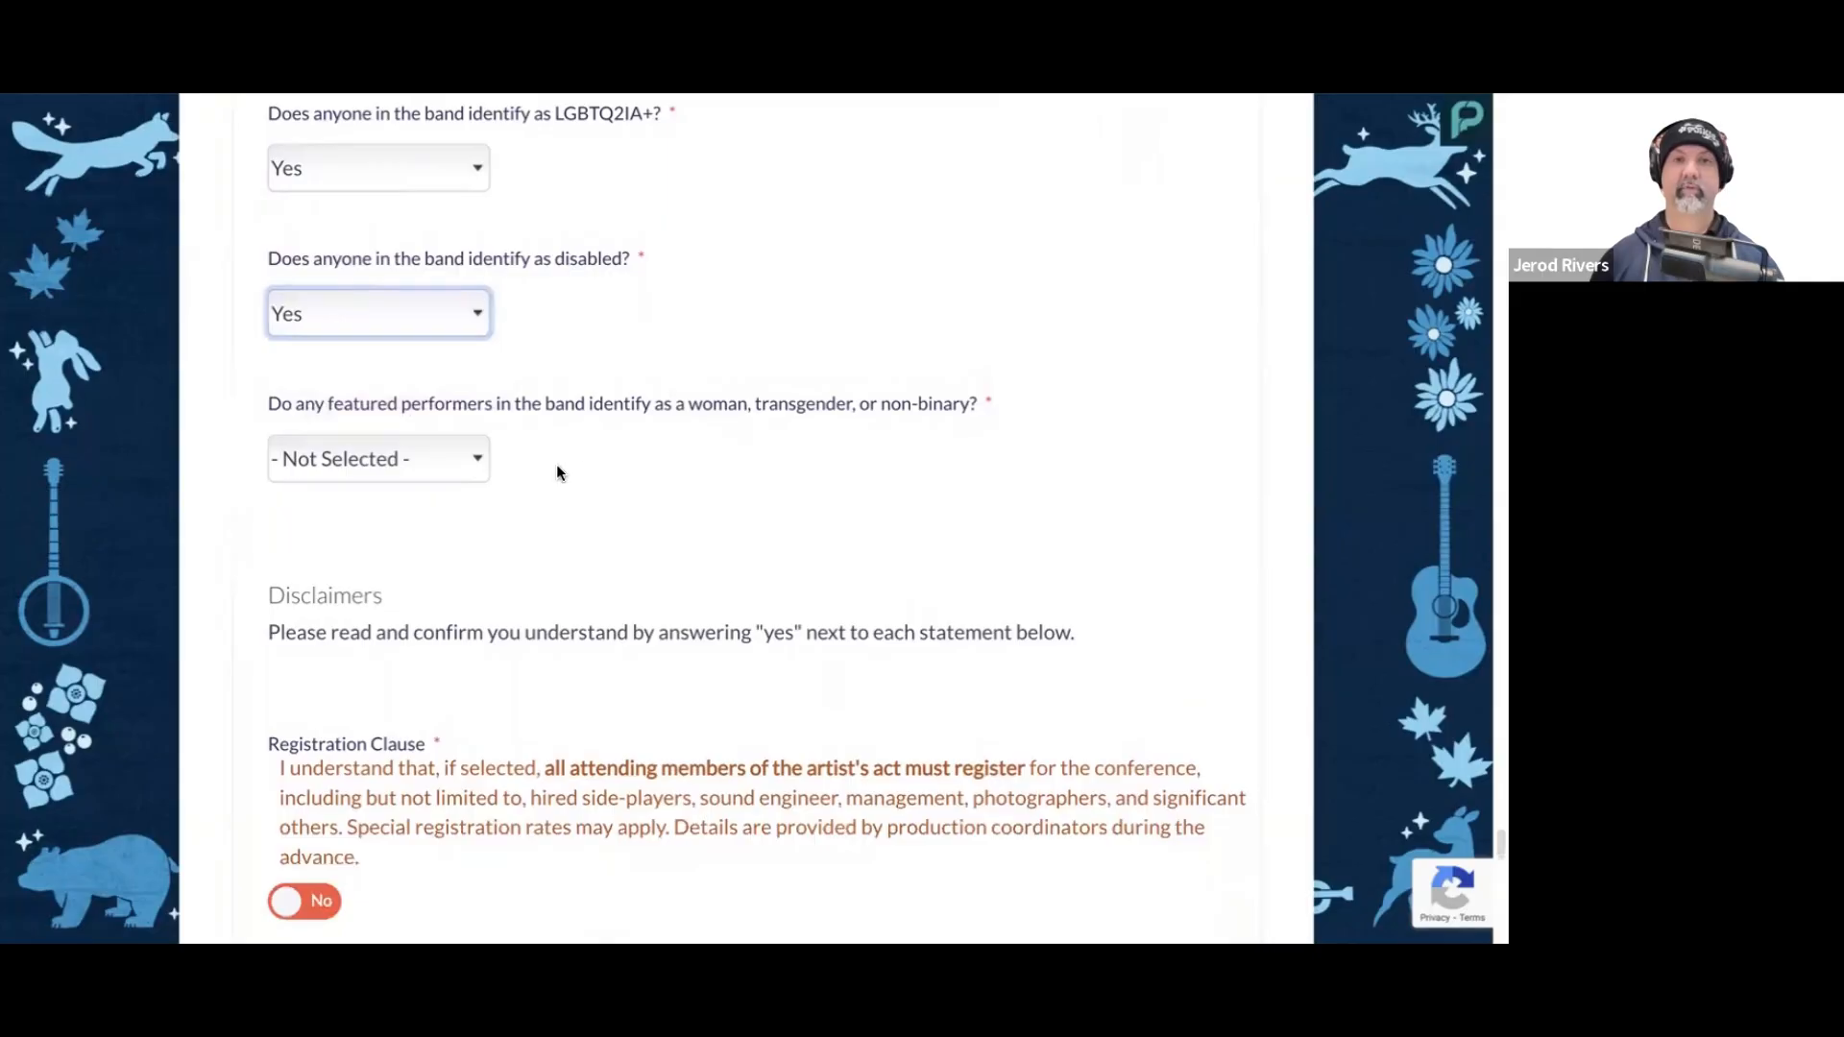
pyautogui.click(440, 461)
pyautogui.click(435, 488)
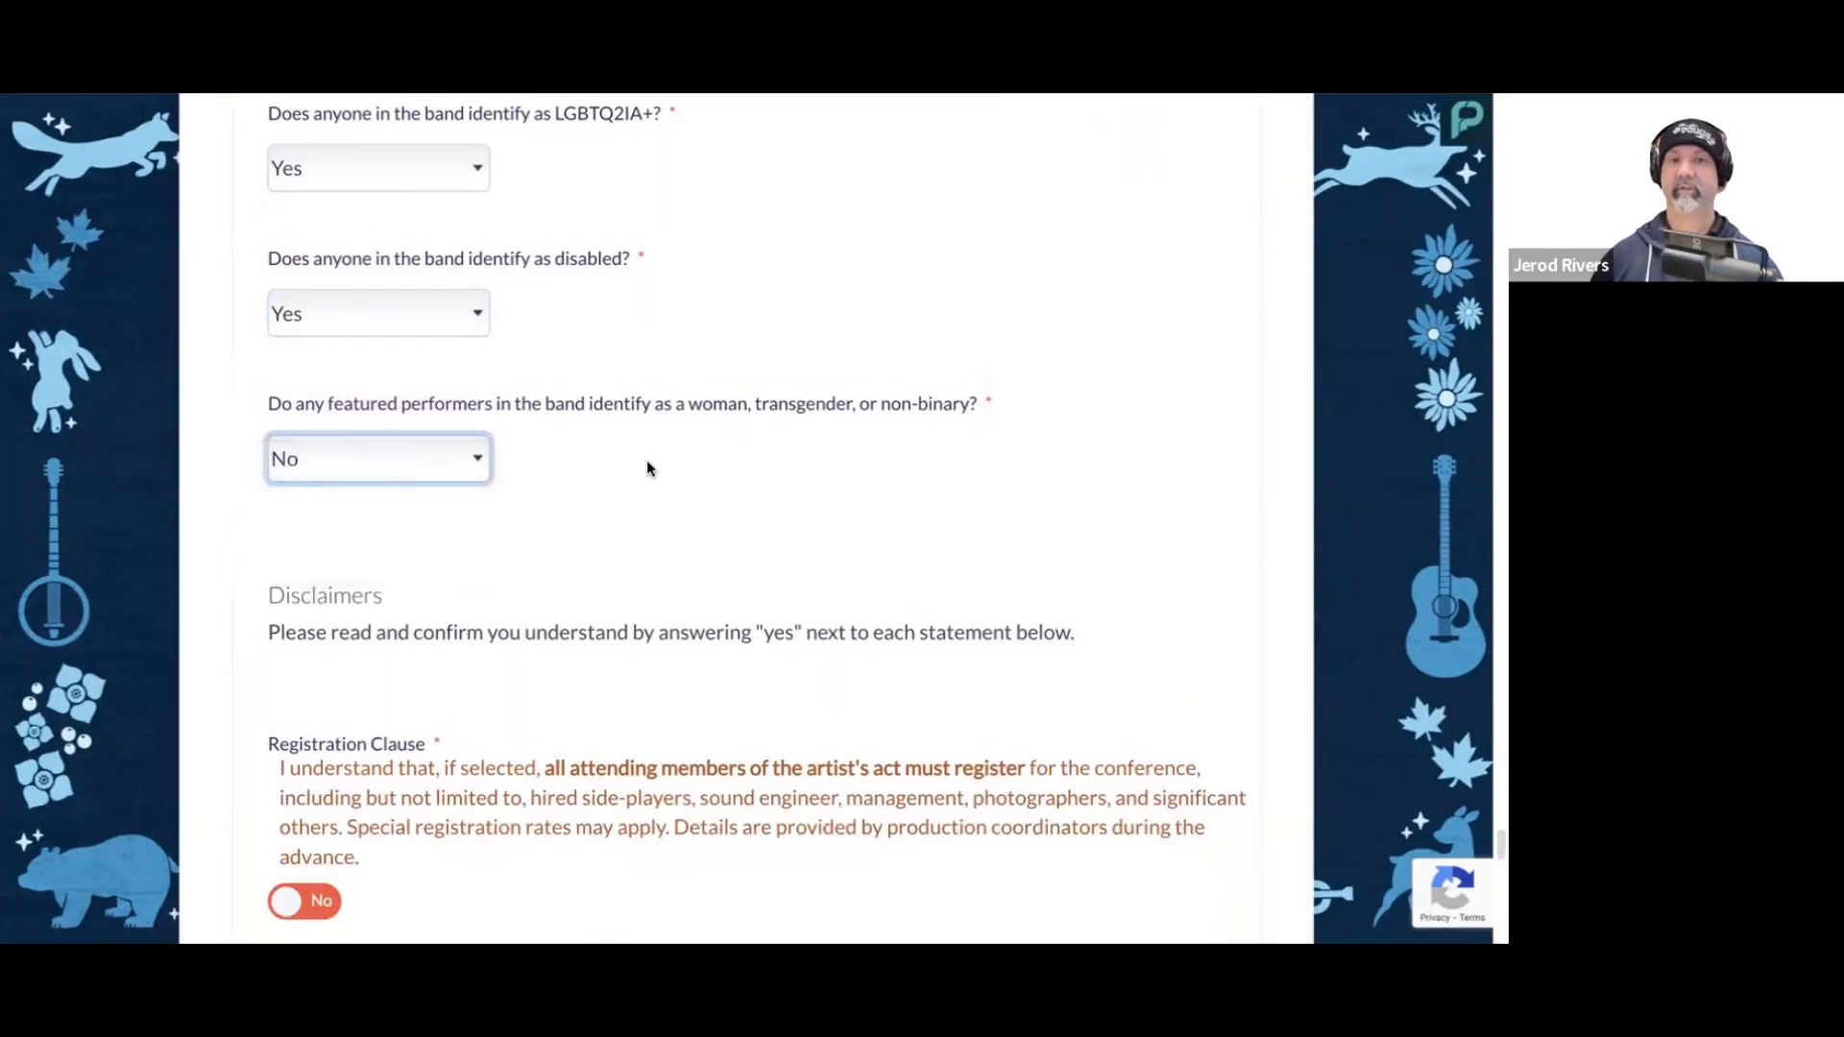
# Step: Read the disclaimers on registration, the registration deadline, guests and the performance radius
pyautogui.scroll(-3, 649, 465)
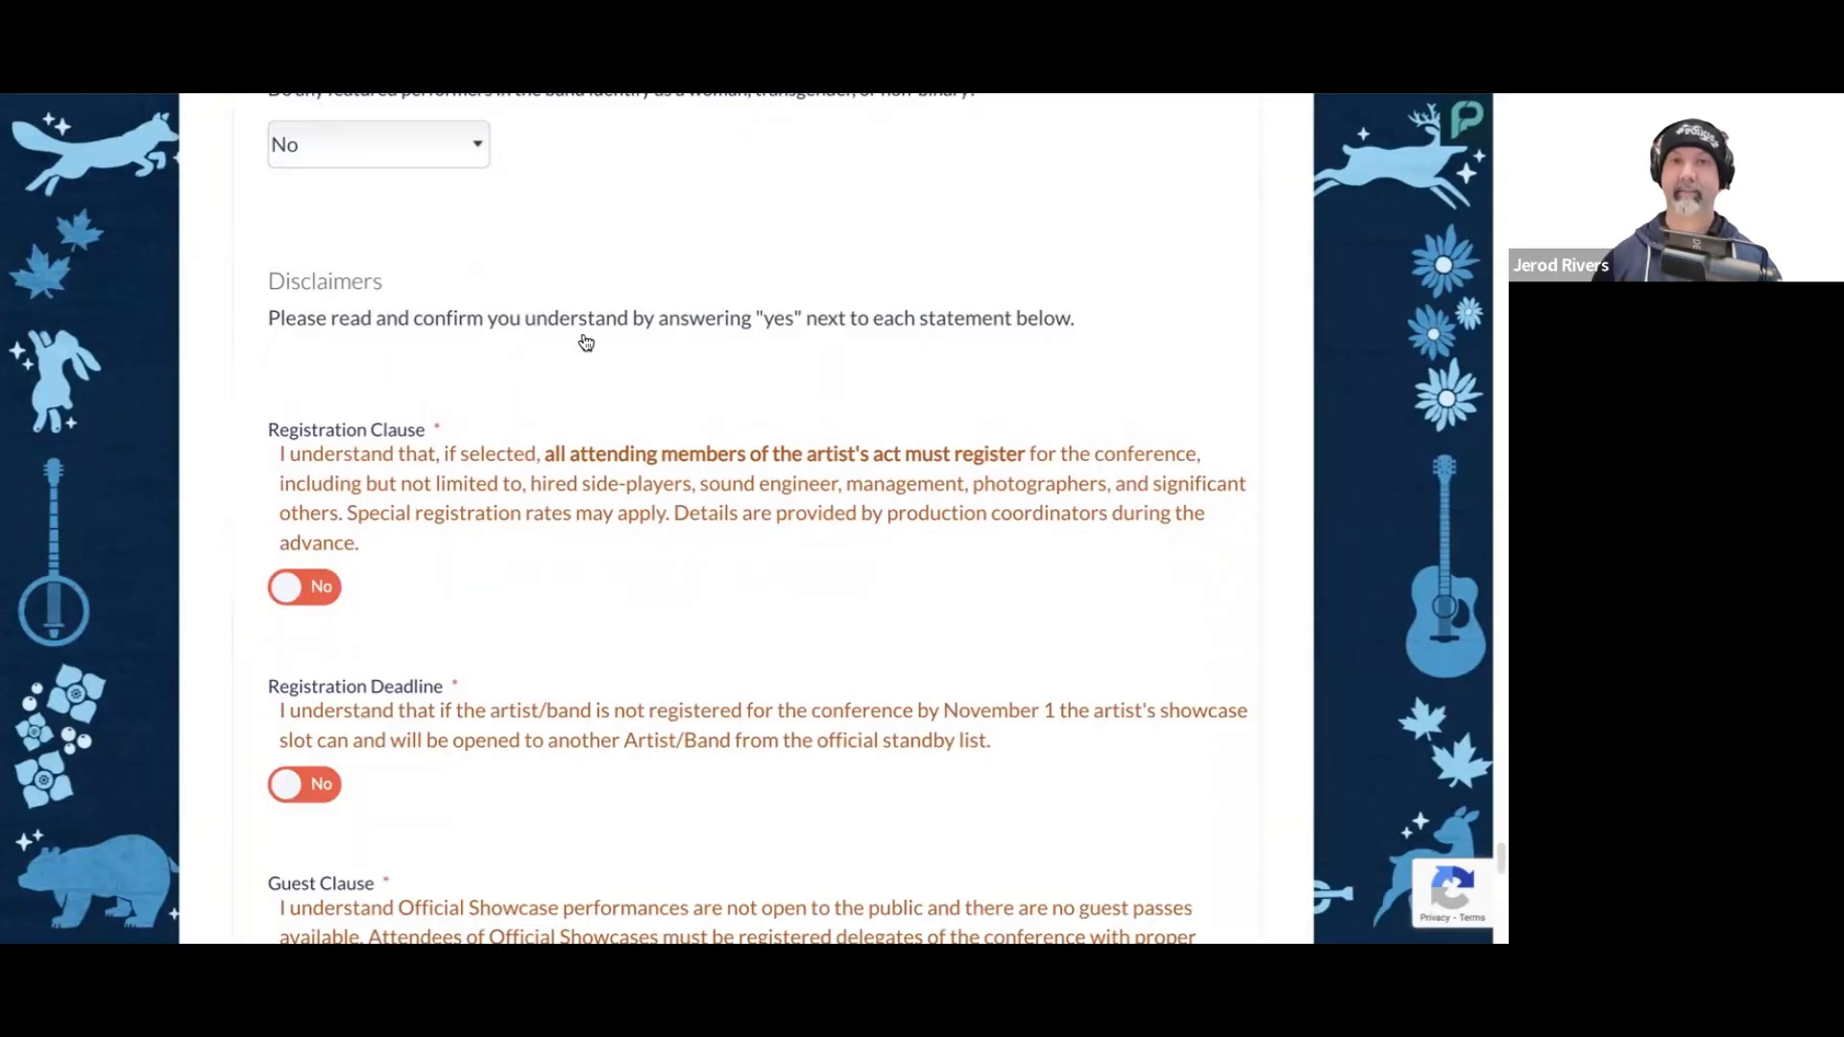
pyautogui.scroll(-1, 581, 346)
pyautogui.scroll(-1, 634, 366)
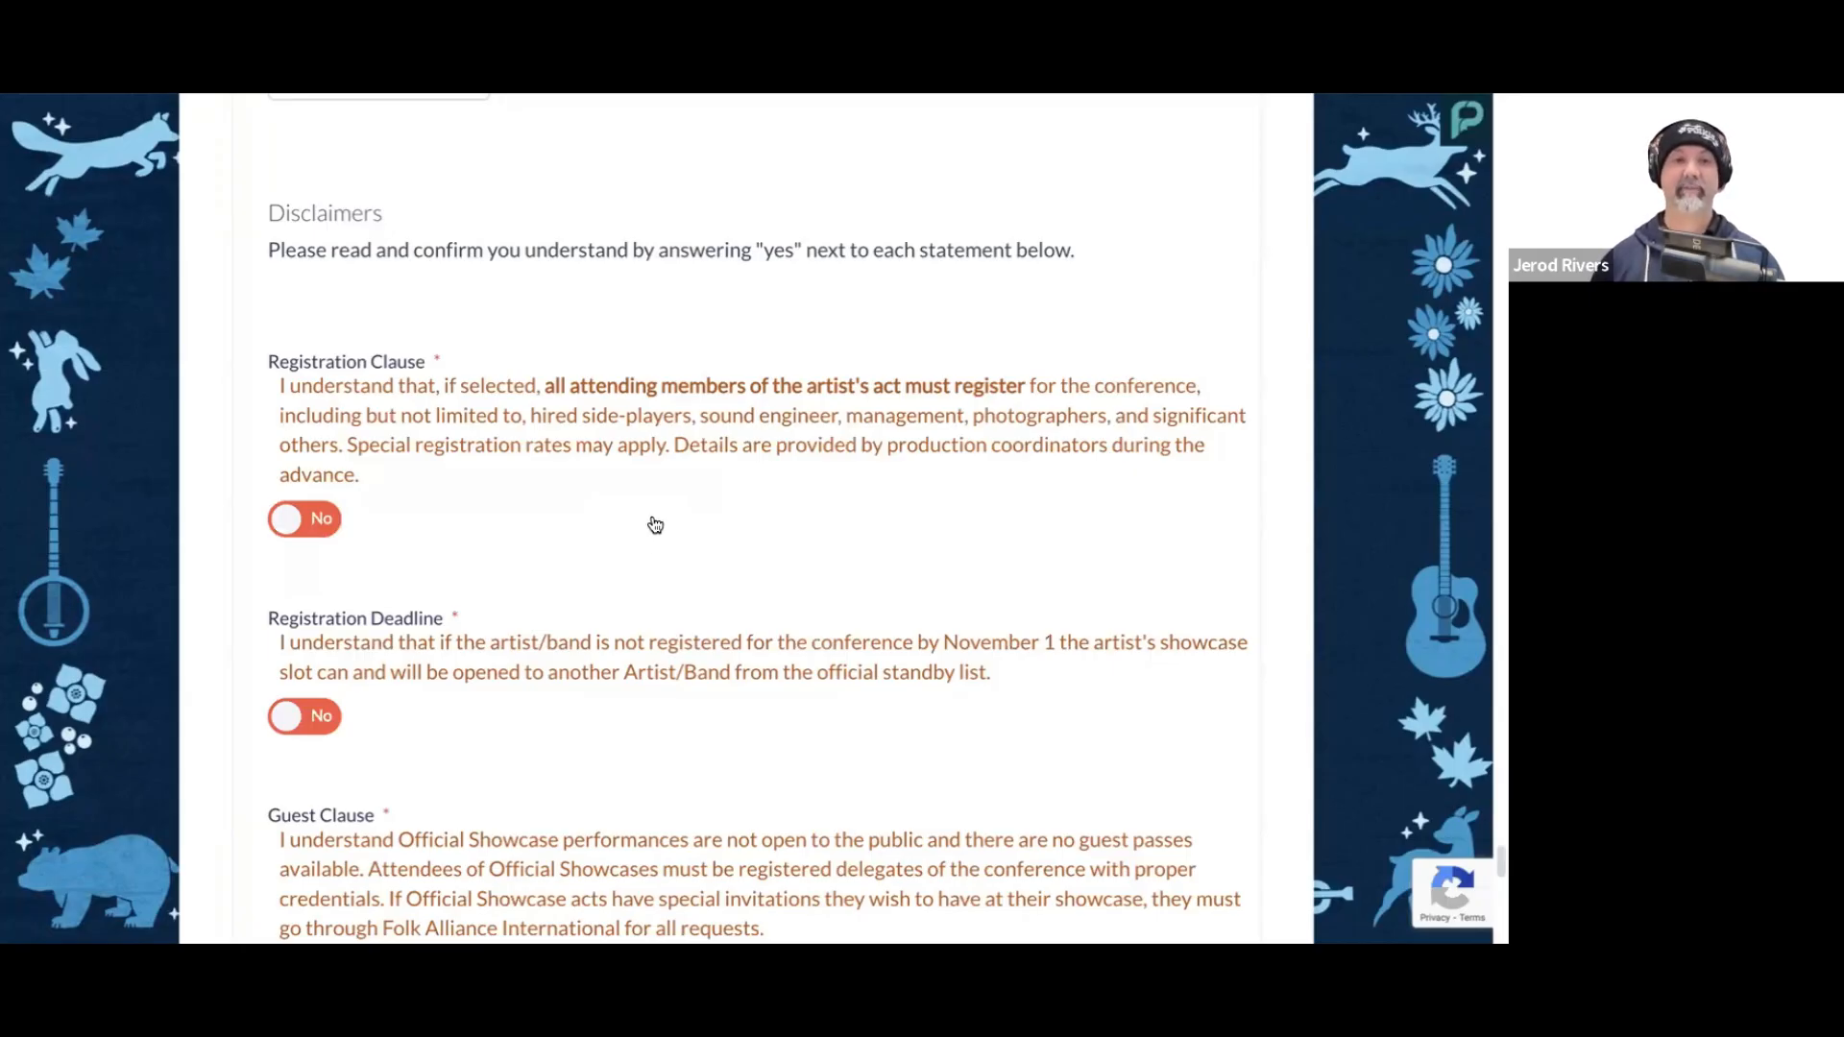
pyautogui.scroll(-1, 661, 520)
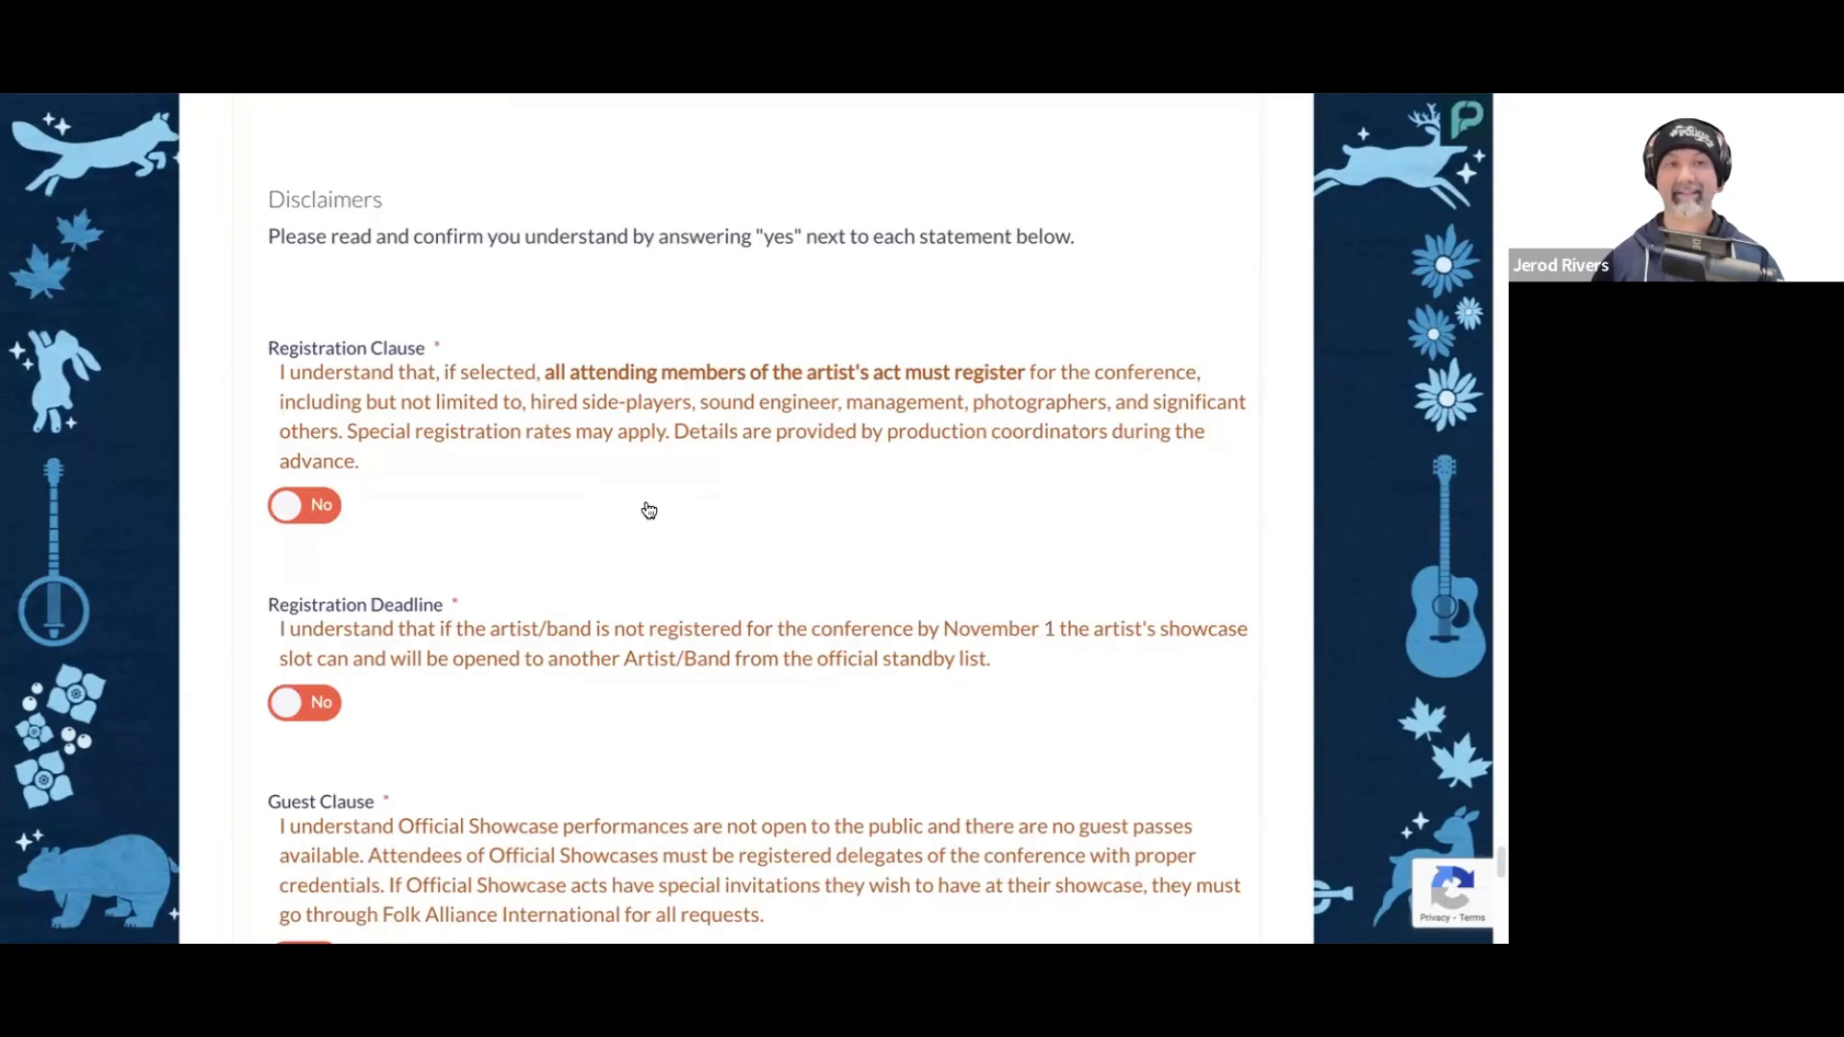
pyautogui.scroll(-1, 665, 508)
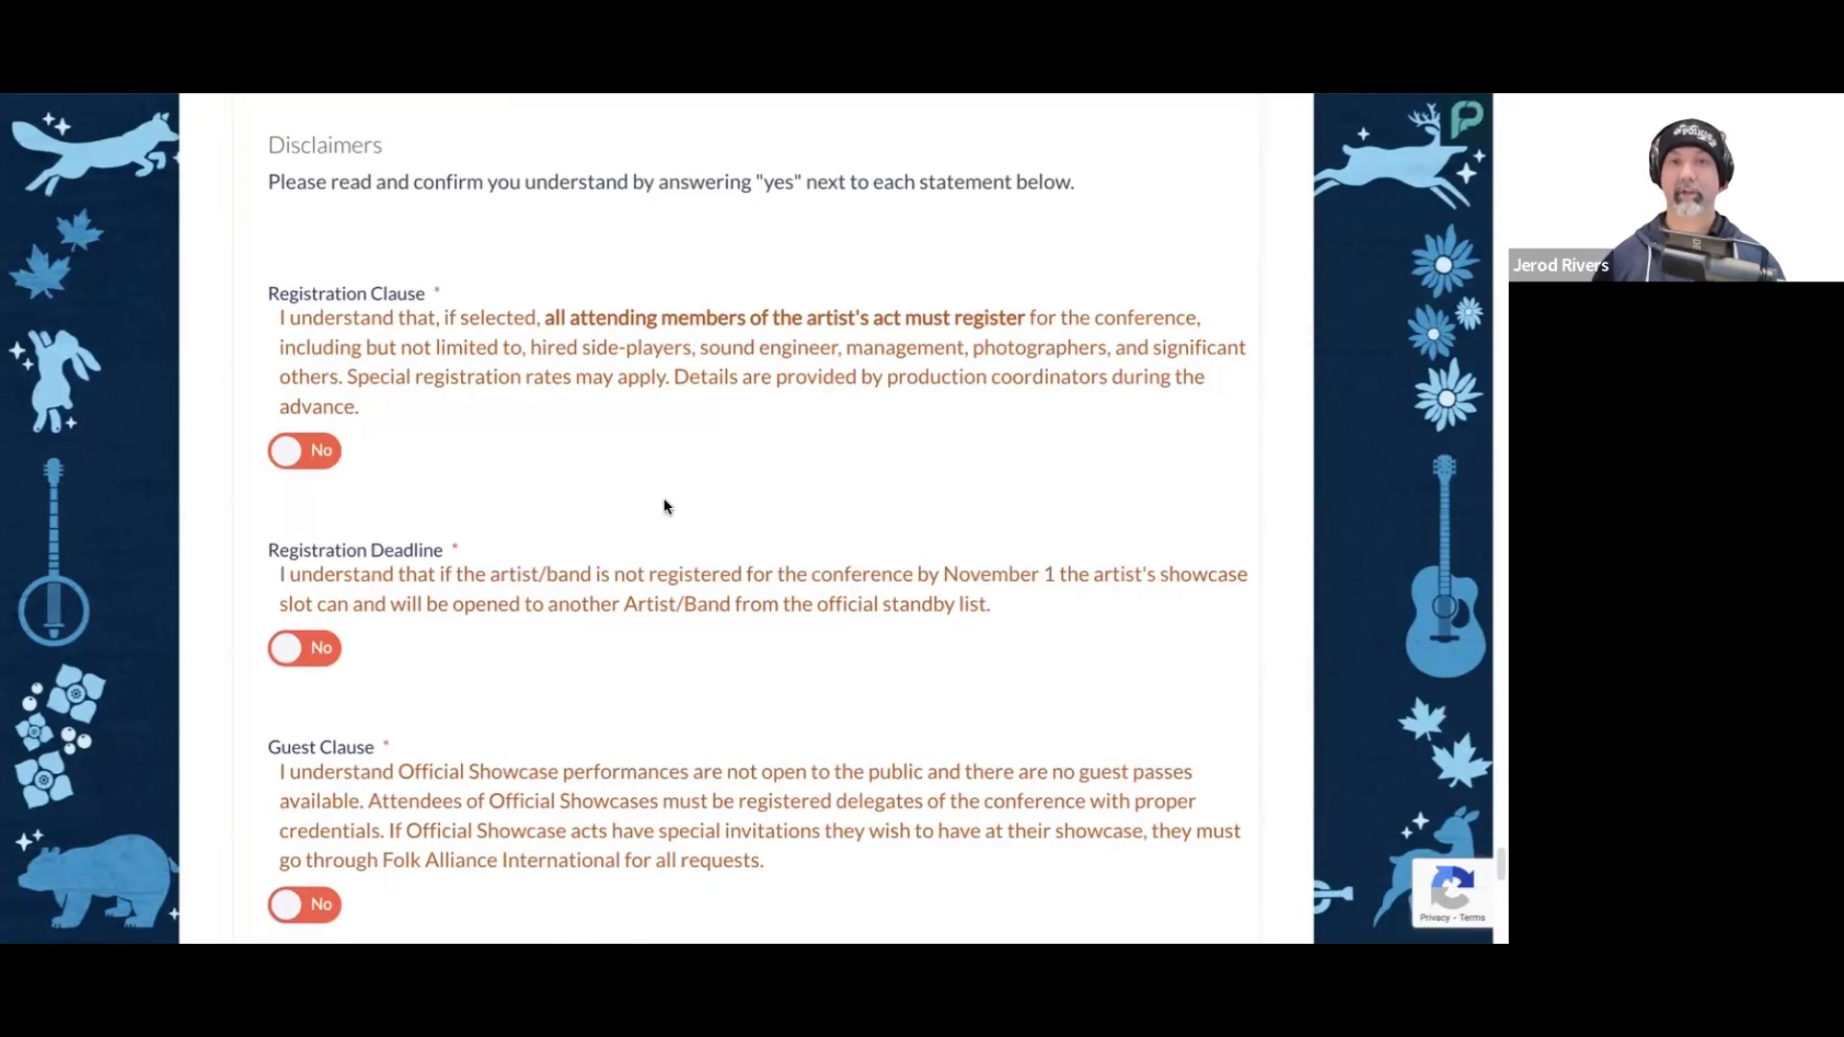
pyautogui.scroll(-3, 668, 507)
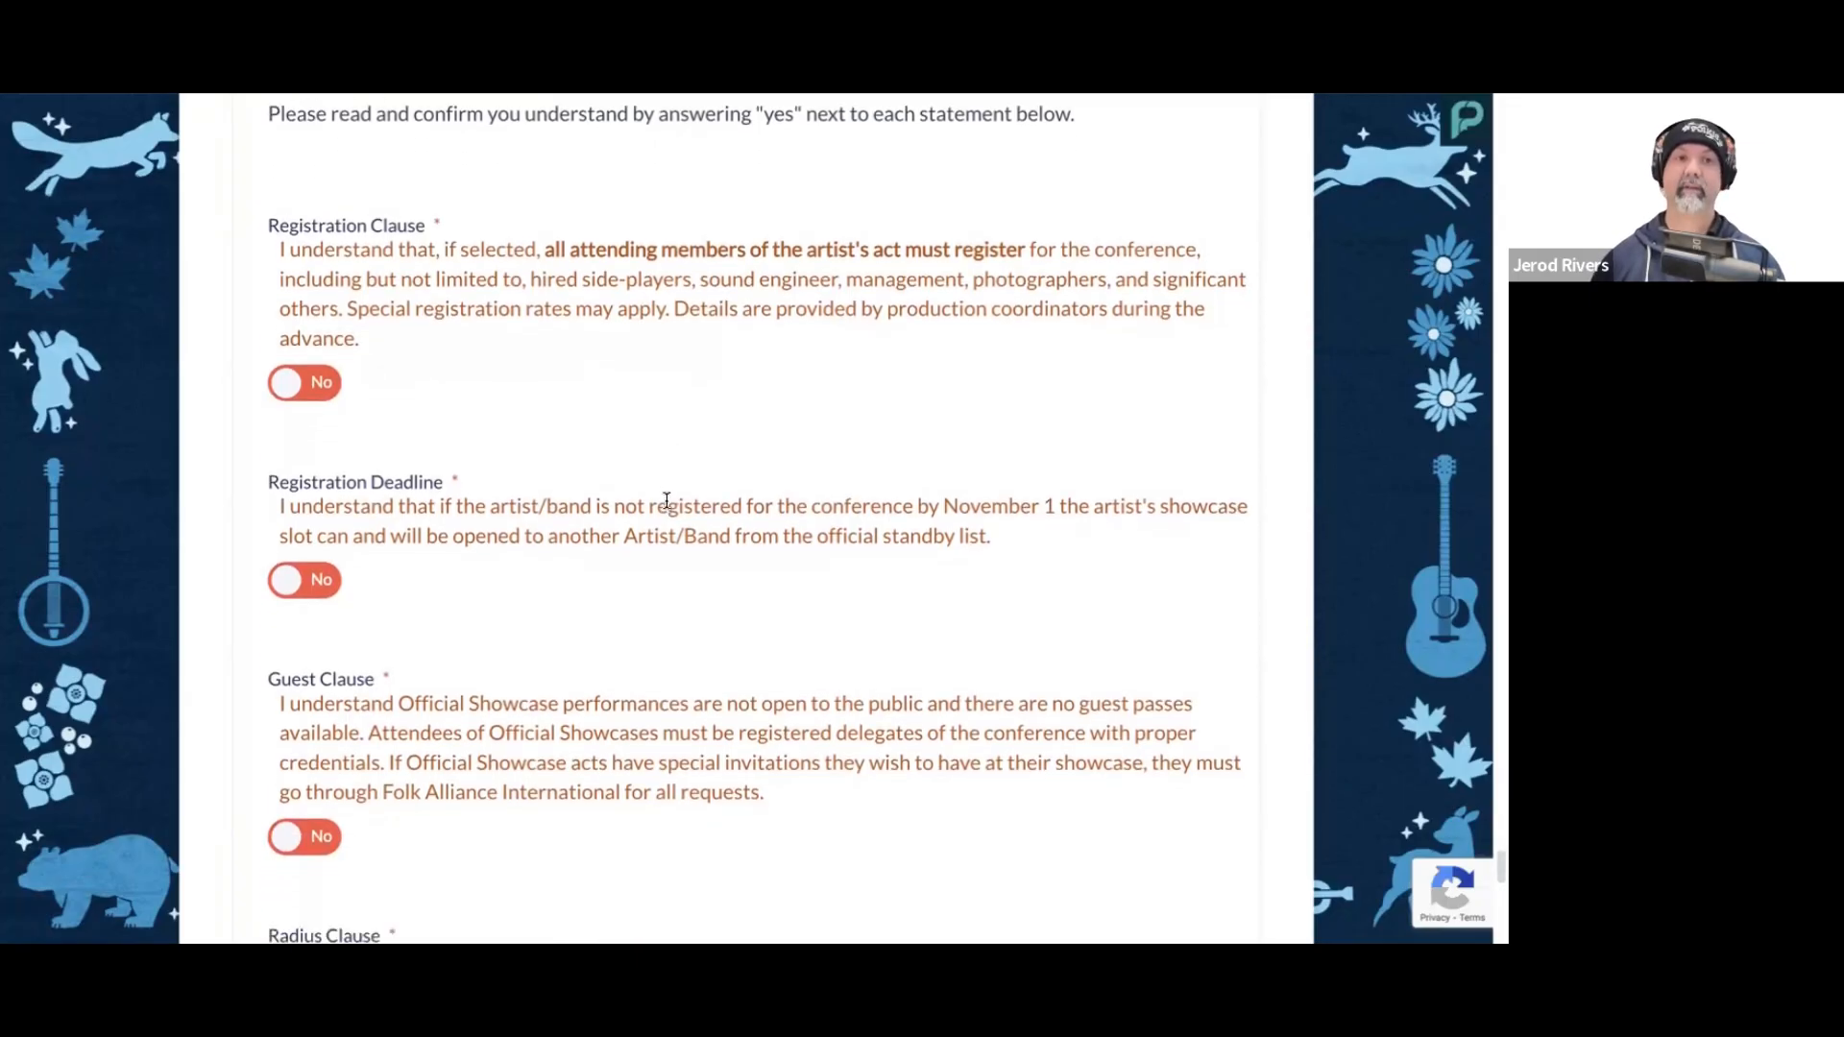
pyautogui.scroll(-1, 673, 508)
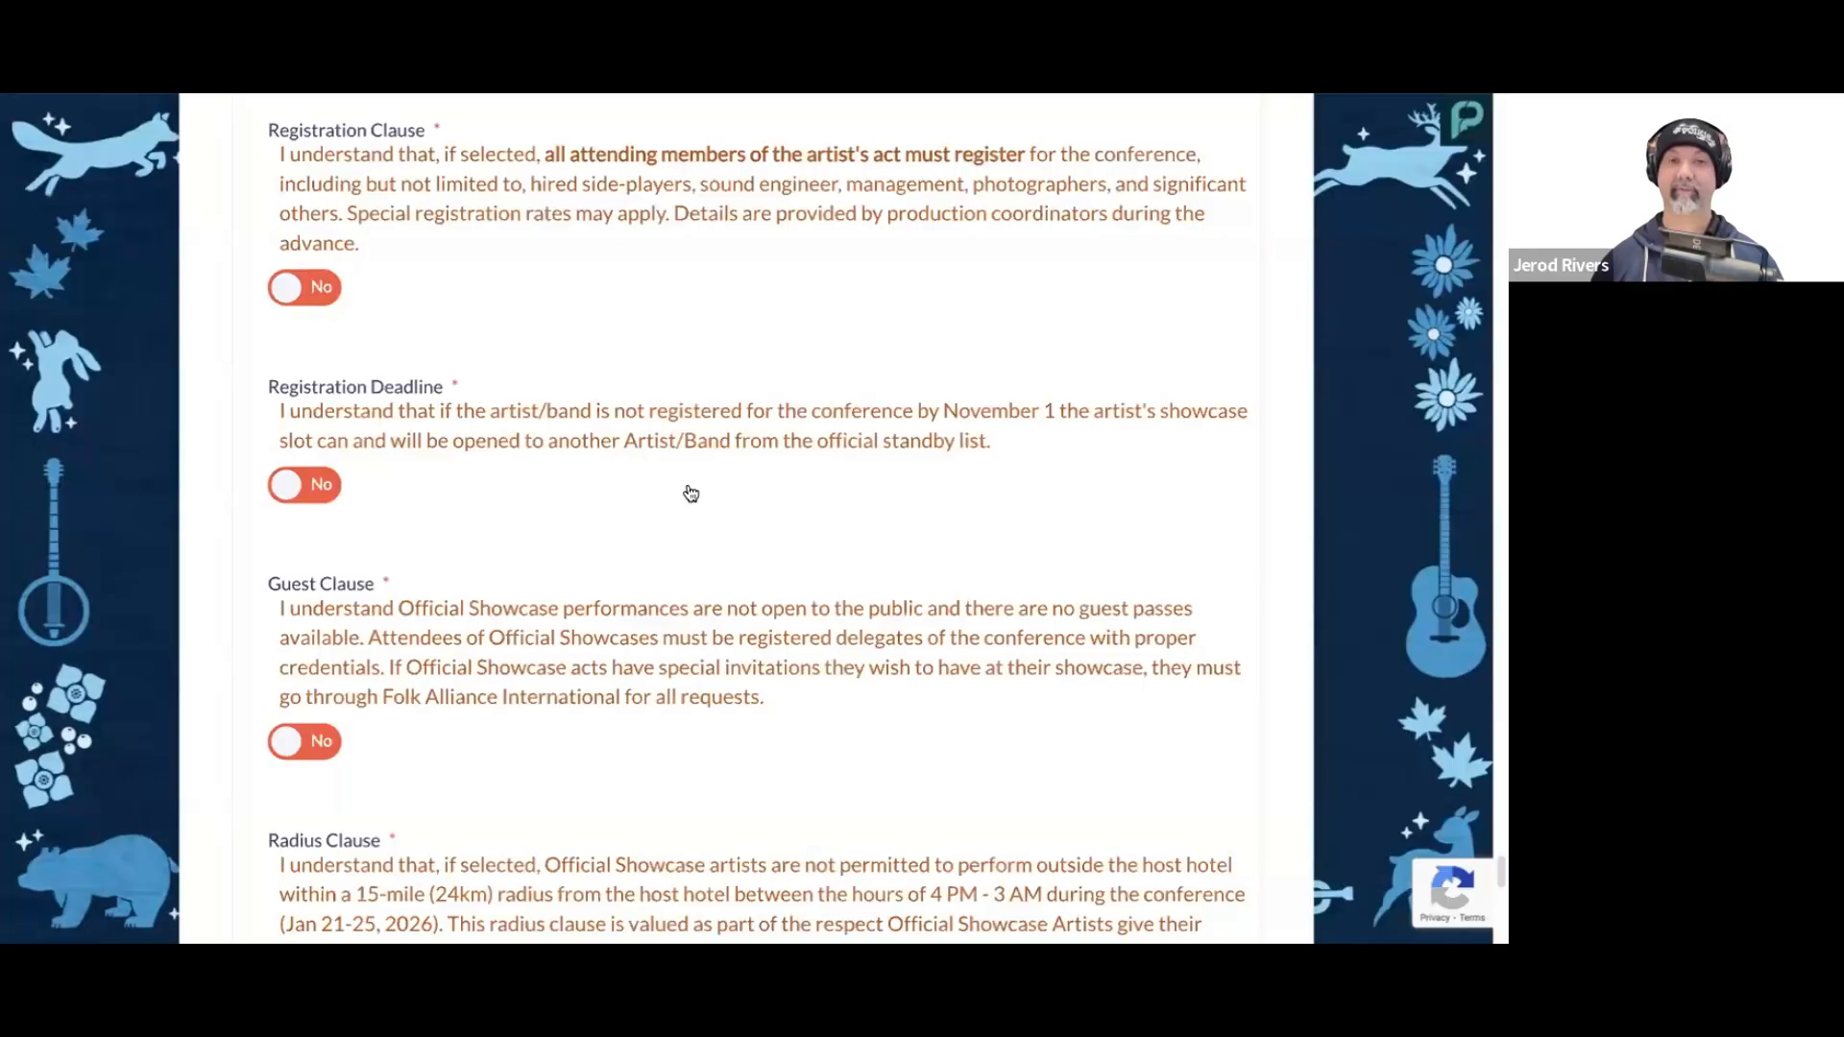
pyautogui.scroll(-1, 711, 500)
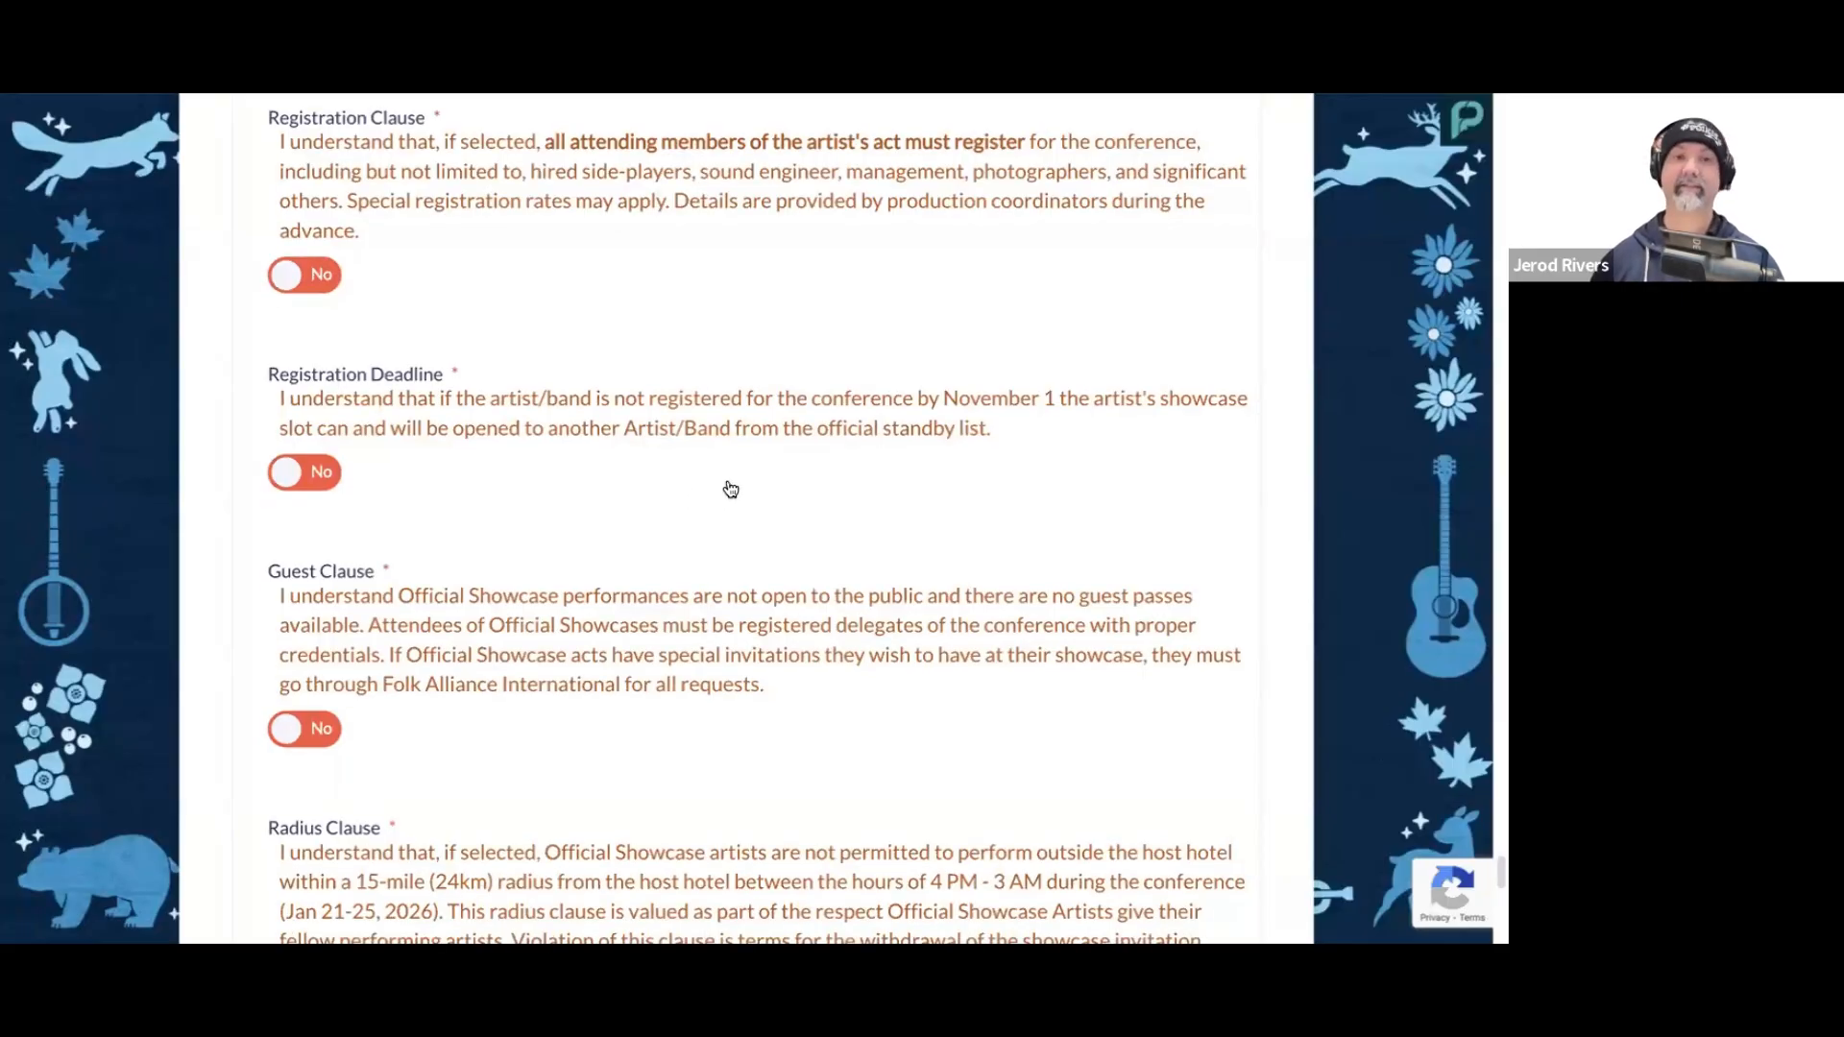
pyautogui.scroll(-1, 725, 480)
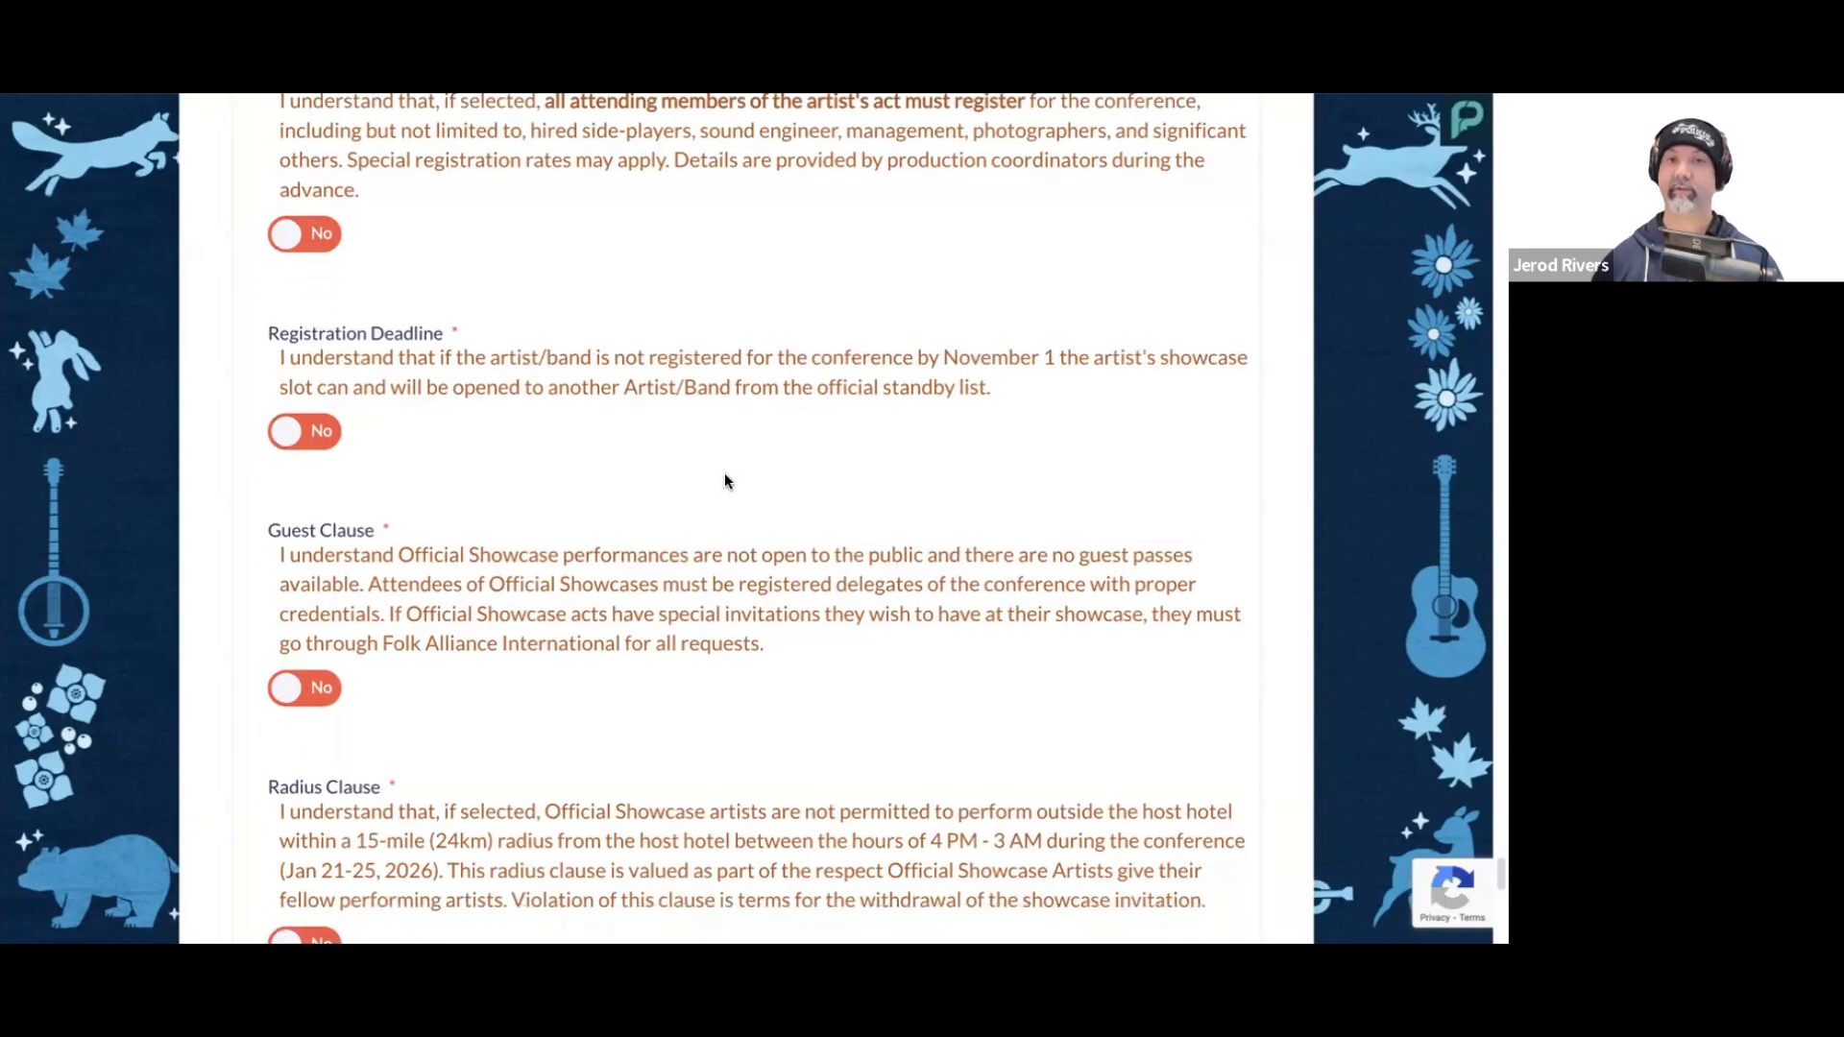
pyautogui.scroll(-1, 725, 476)
# Step: Answer Yes to the Registration Clause and the Registration Deadline disclaimers
pyautogui.scroll(2, 724, 471)
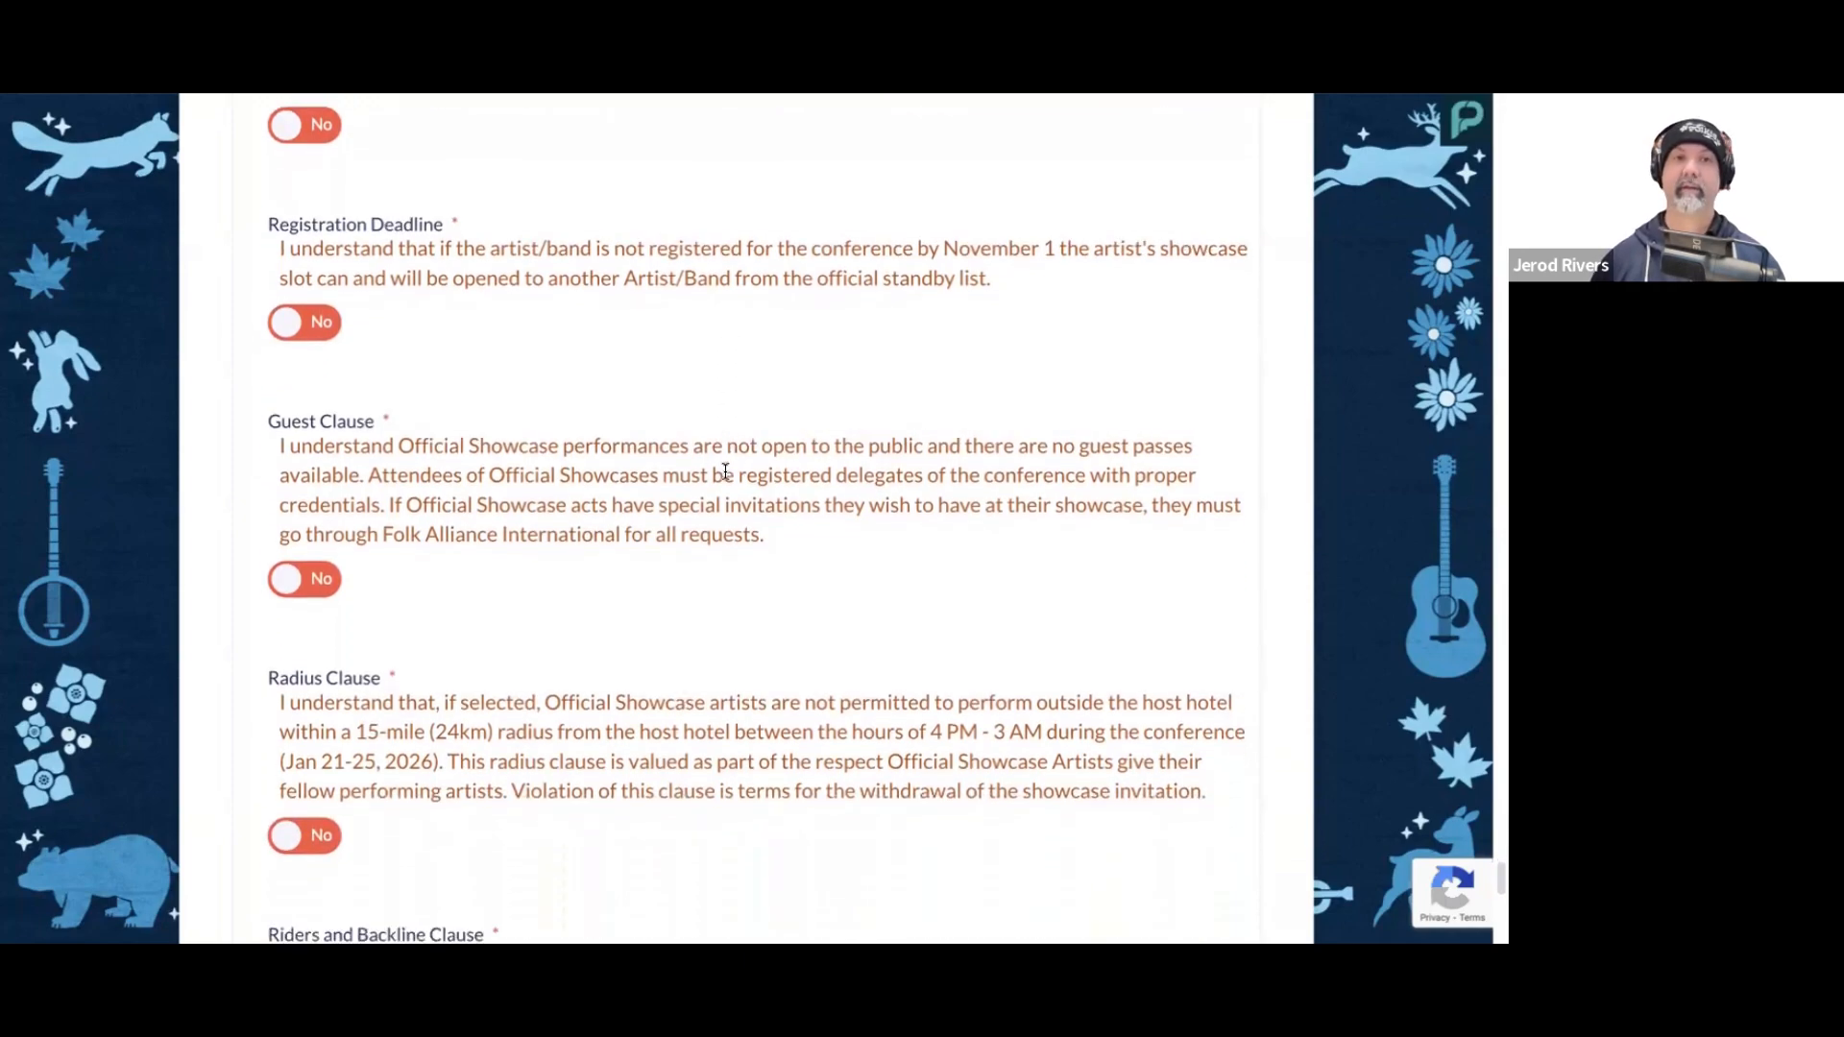
pyautogui.scroll(2, 371, 338)
pyautogui.click(306, 382)
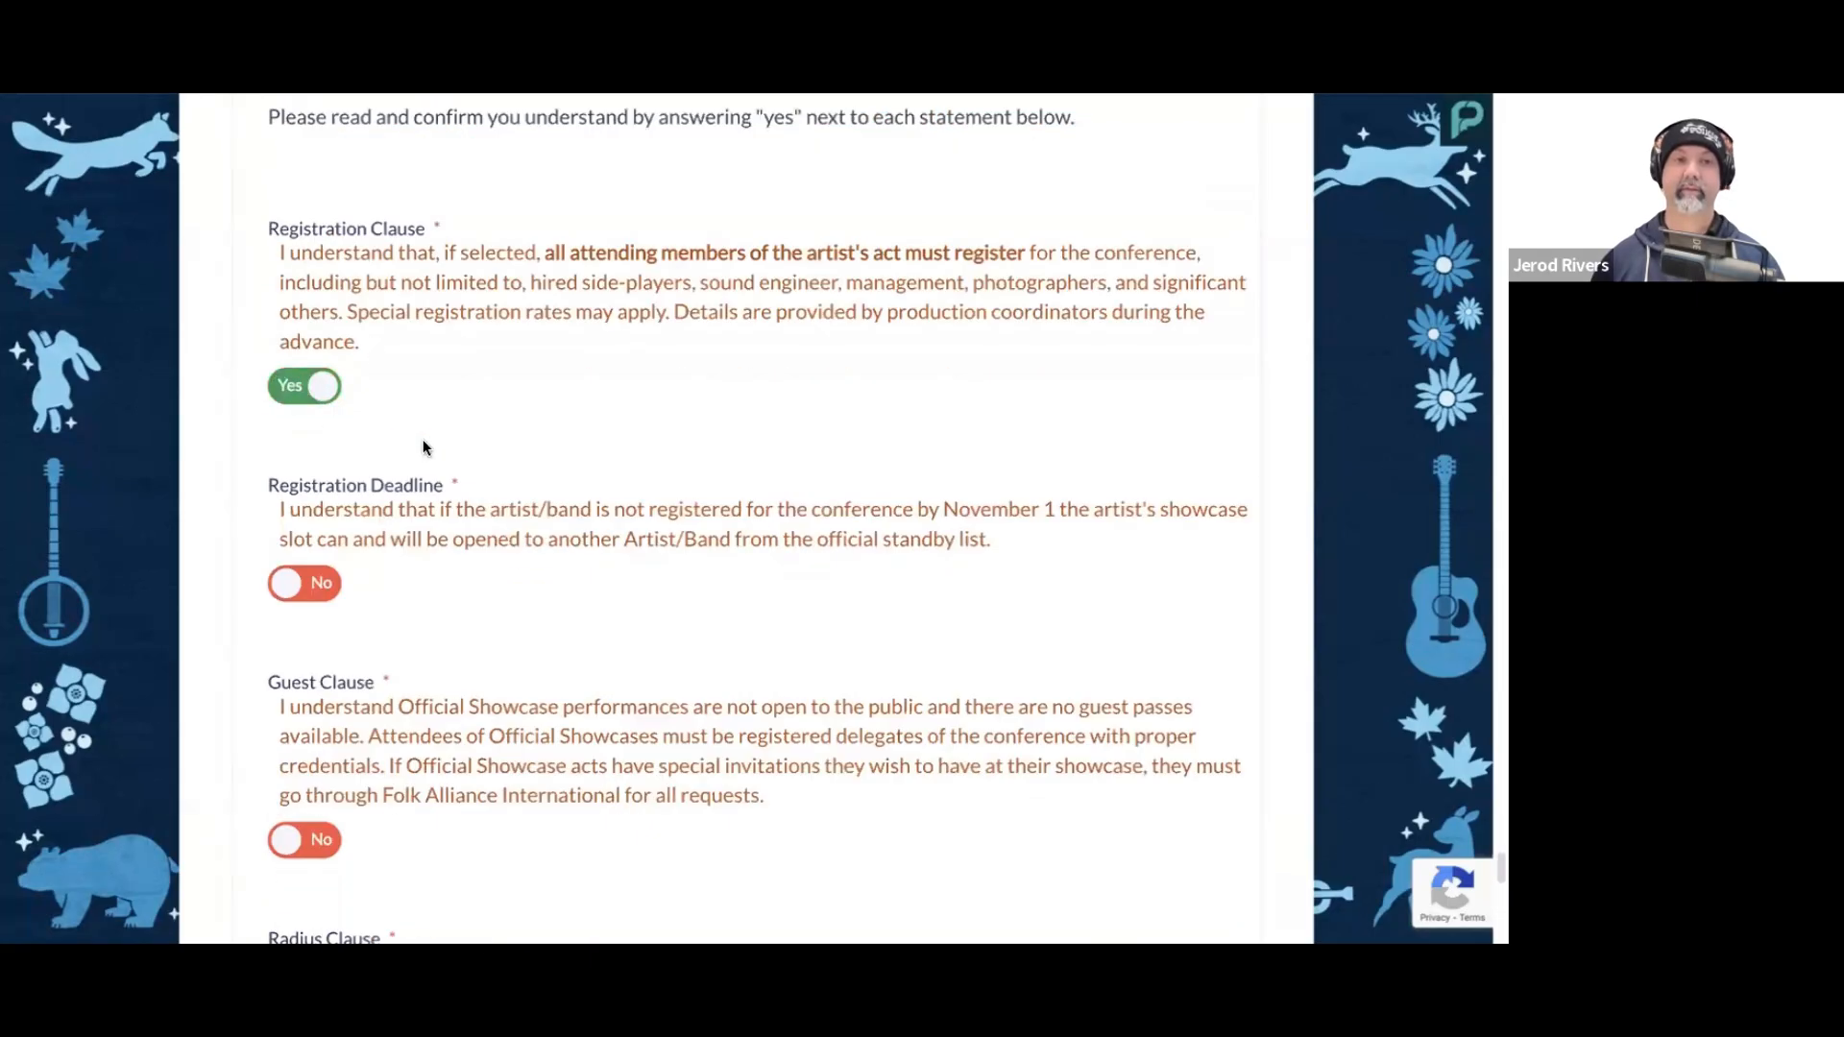
pyautogui.scroll(-1, 423, 445)
pyautogui.click(329, 520)
# Step: Answer Yes to the Guest Clause about Official Showcases not being open to the public
pyautogui.scroll(-3, 450, 507)
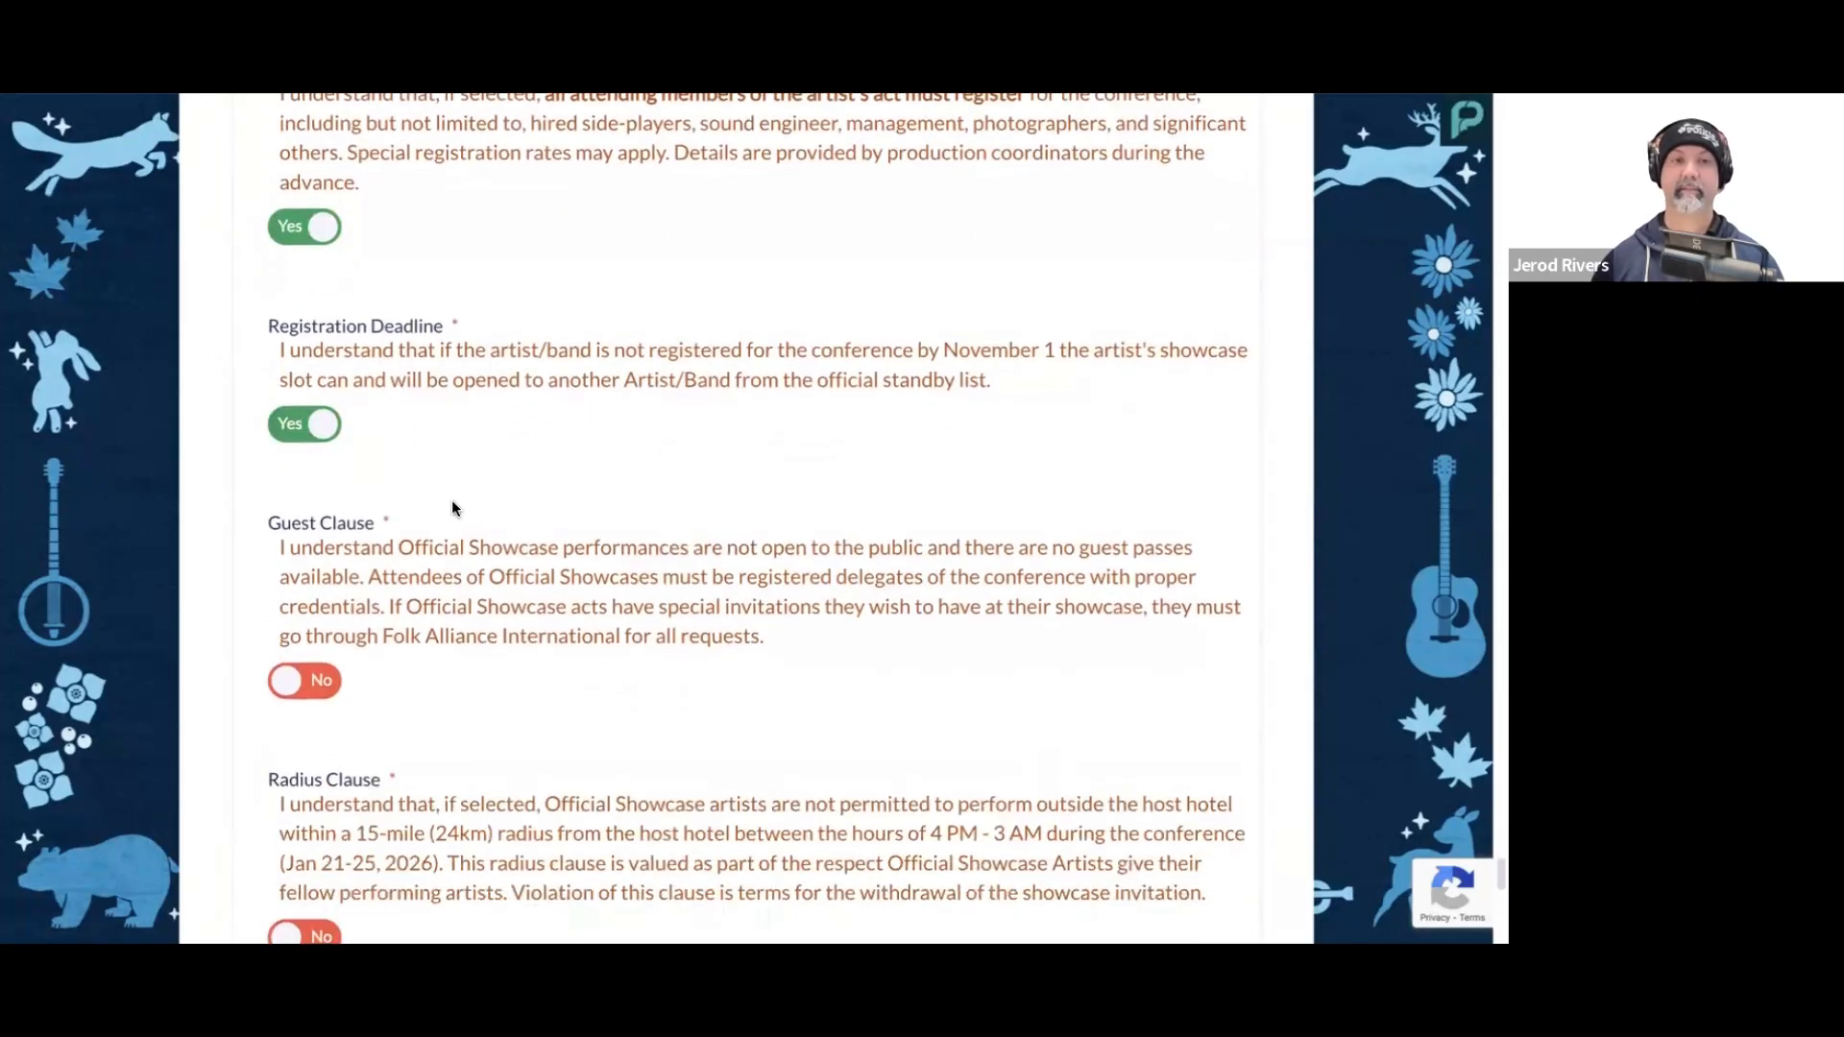
pyautogui.scroll(-1, 452, 506)
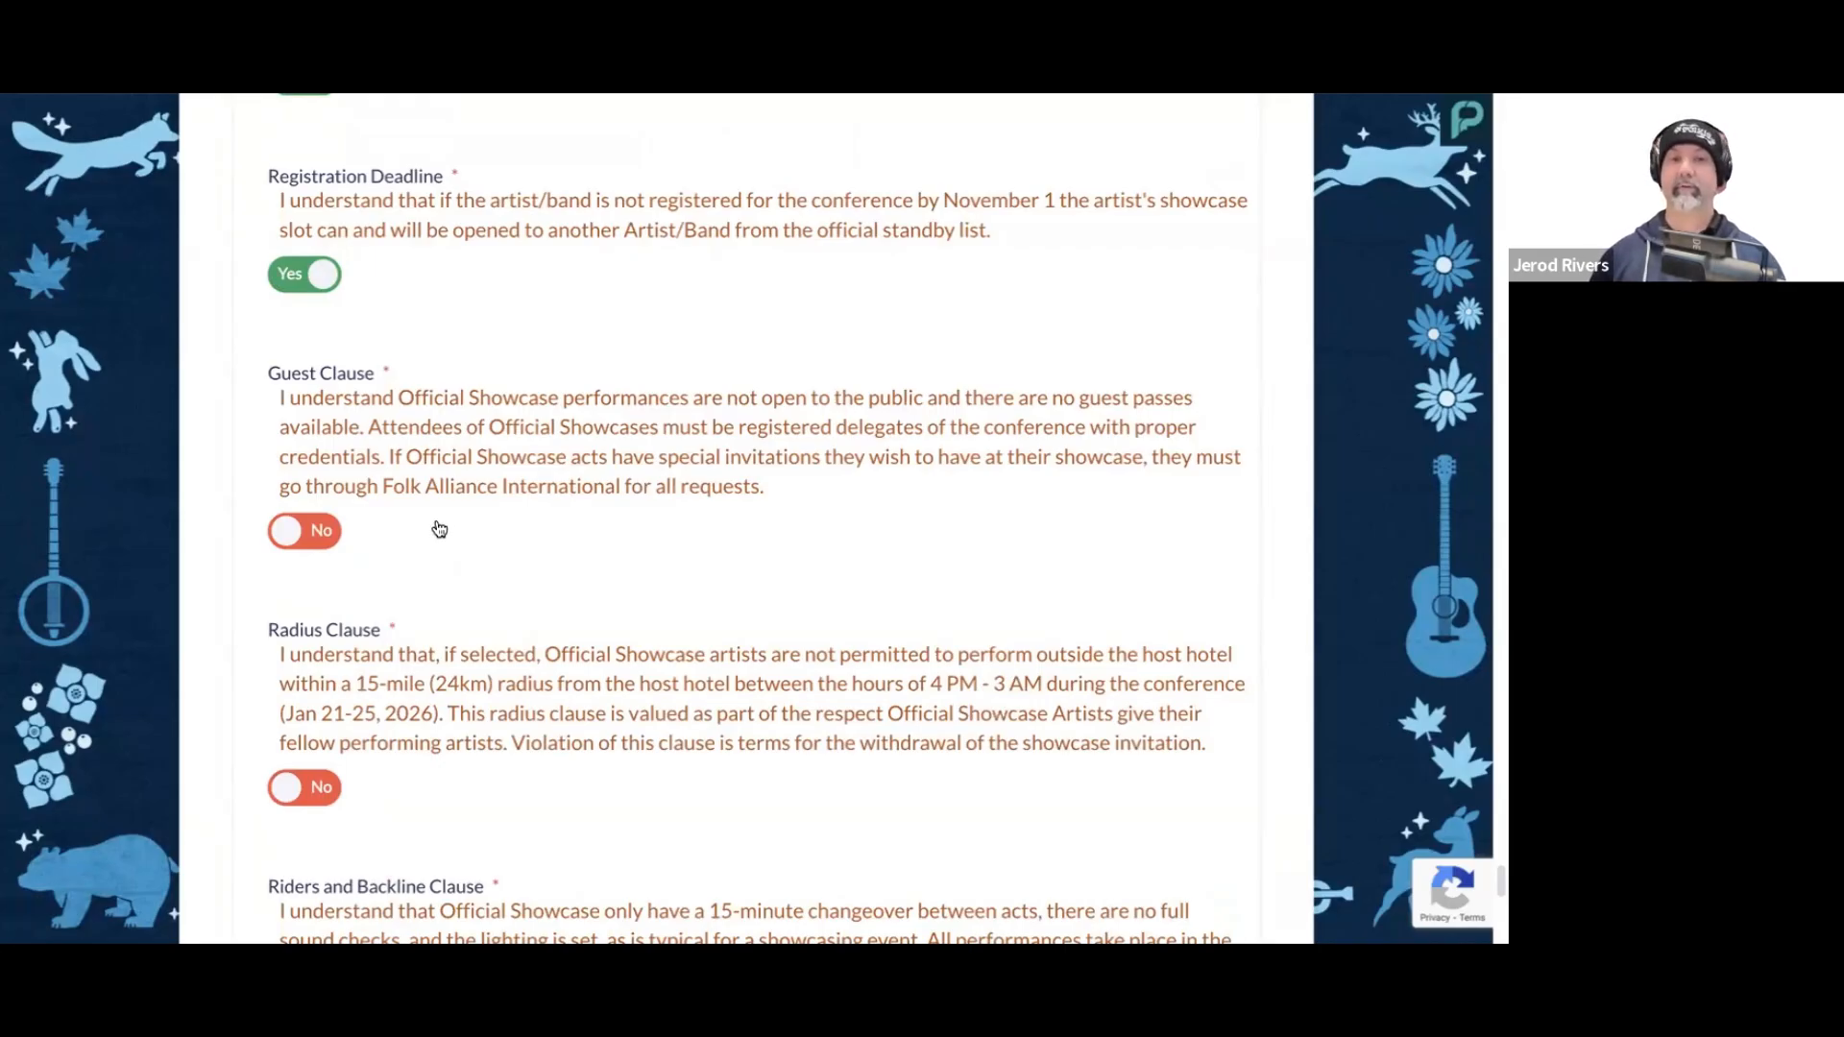
pyautogui.scroll(-1, 439, 530)
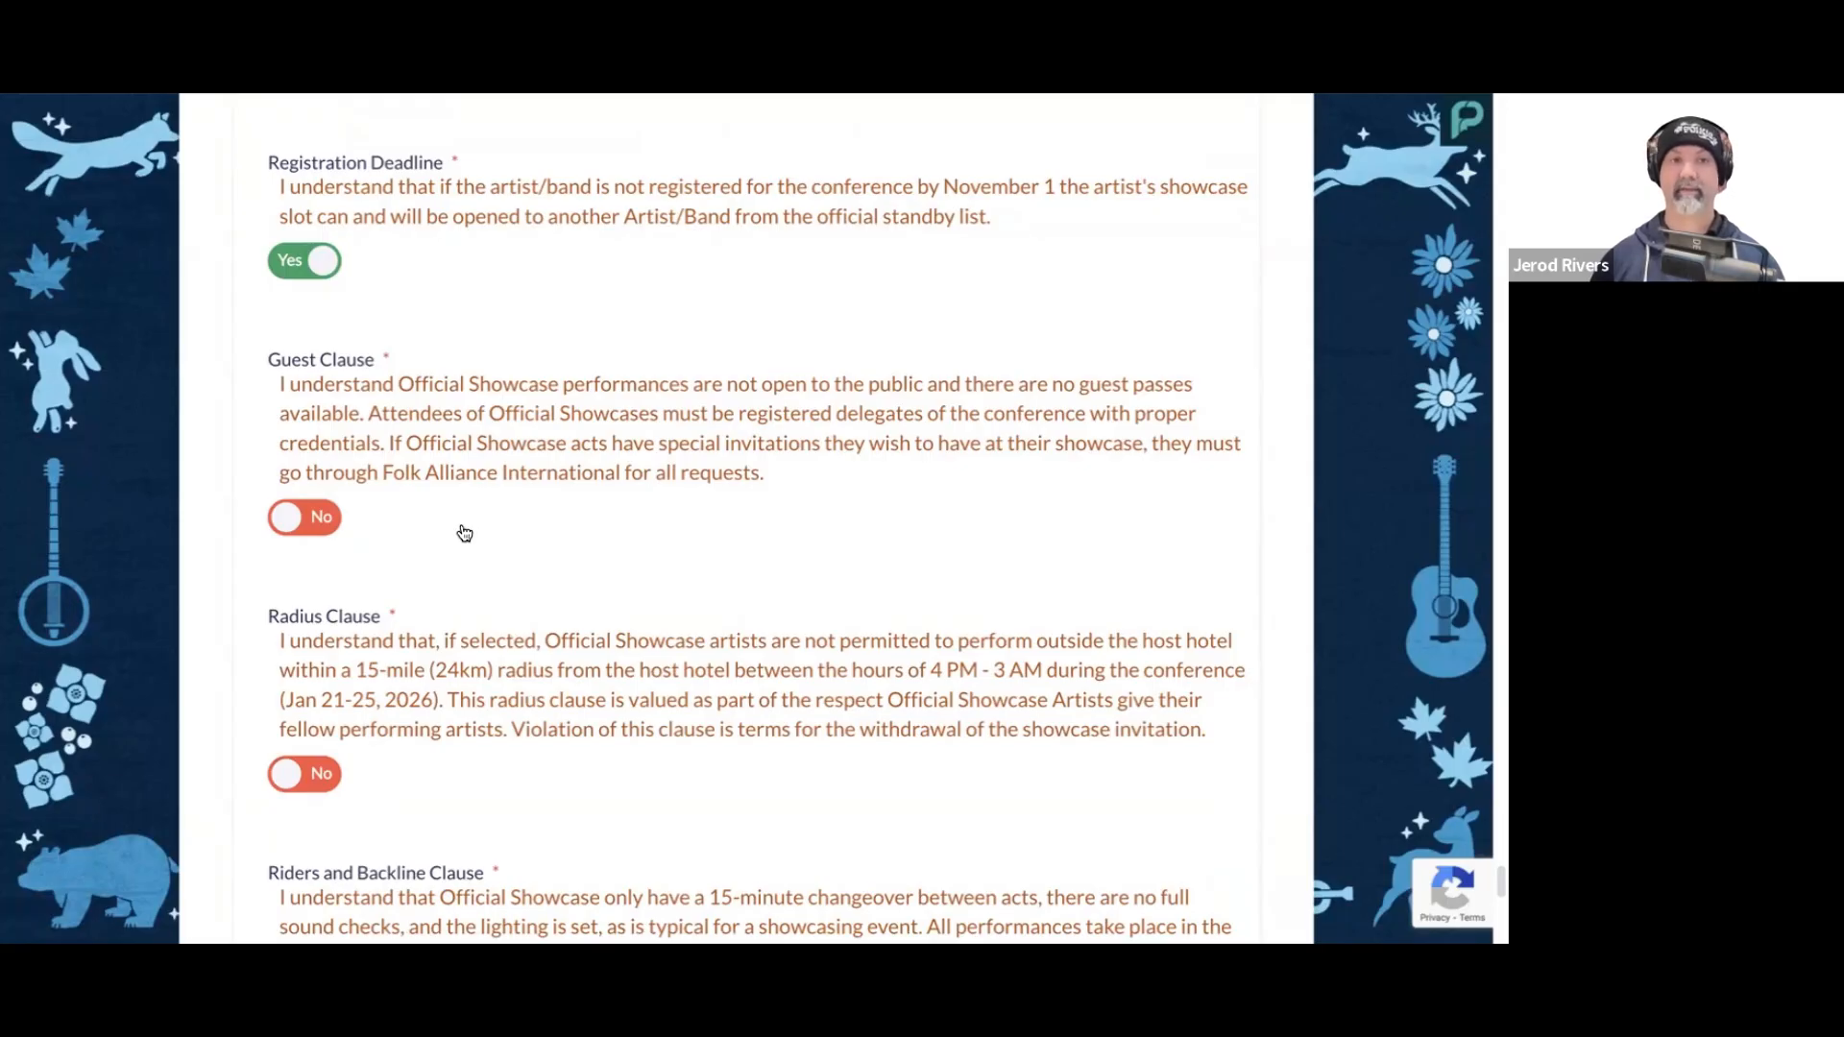
pyautogui.scroll(-1, 481, 533)
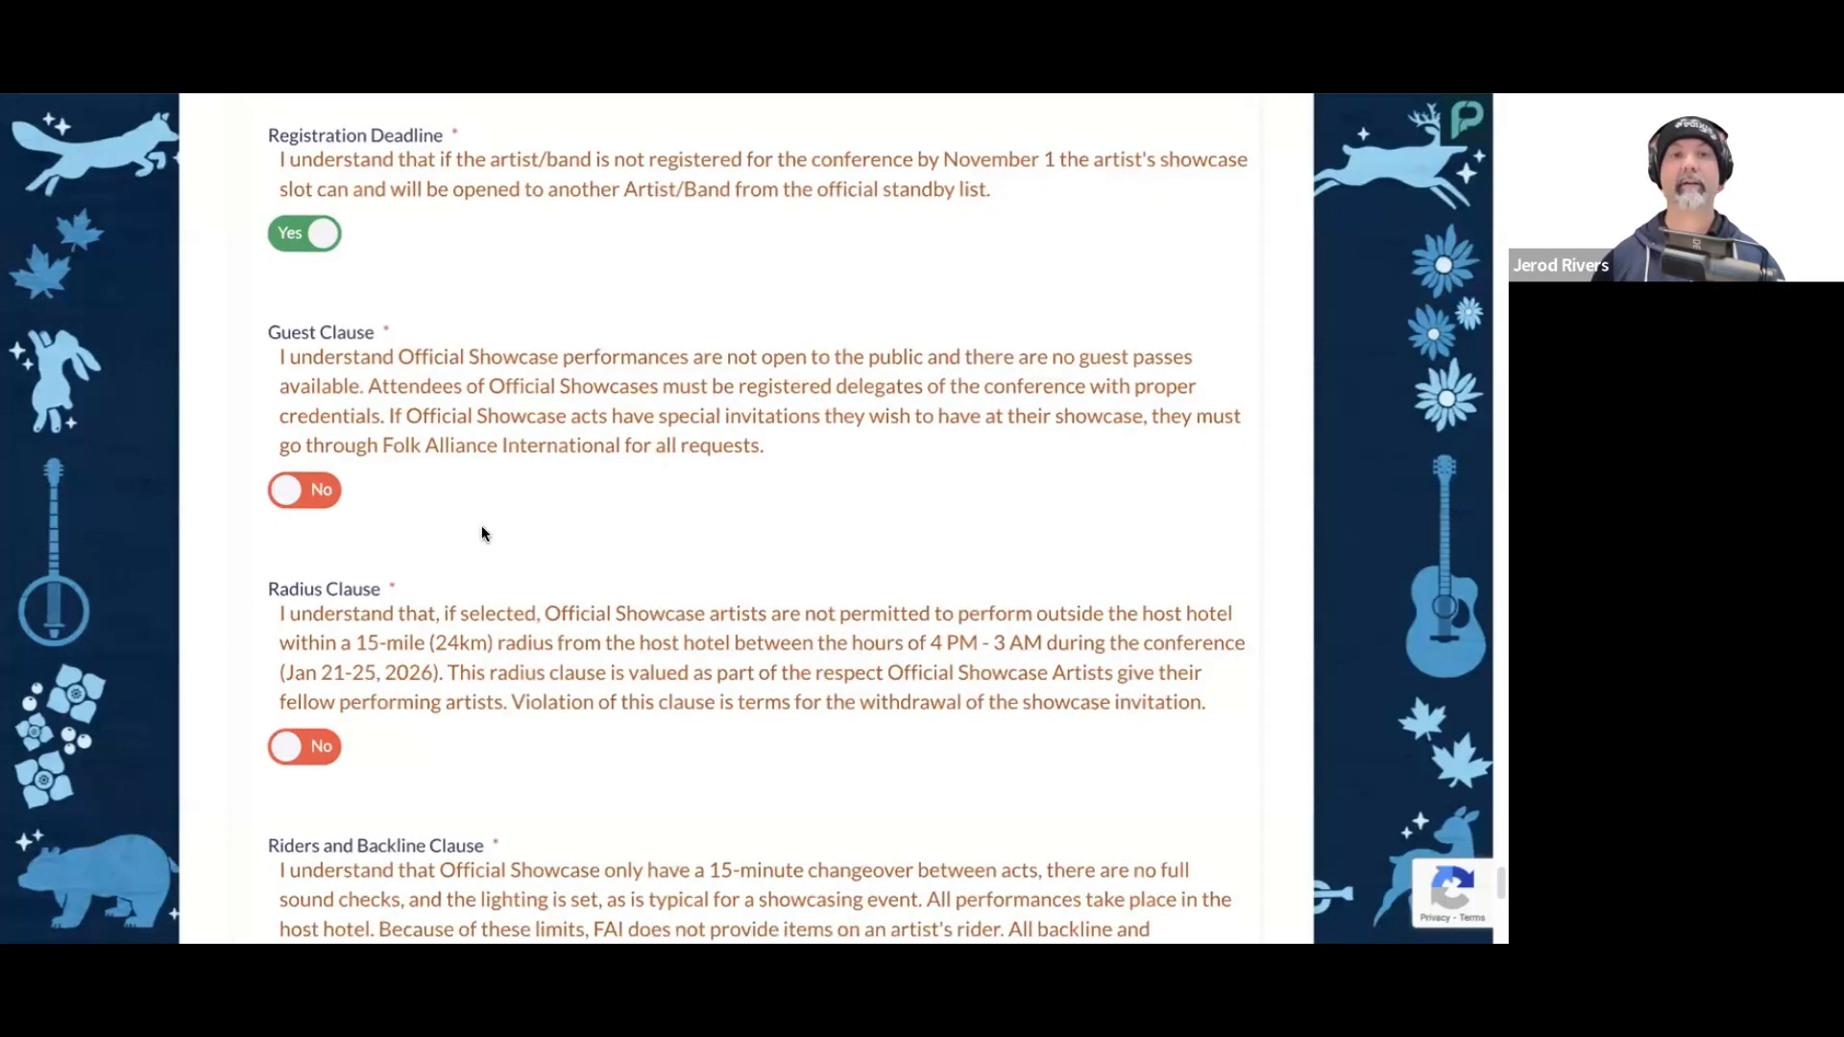
pyautogui.scroll(-1, 482, 534)
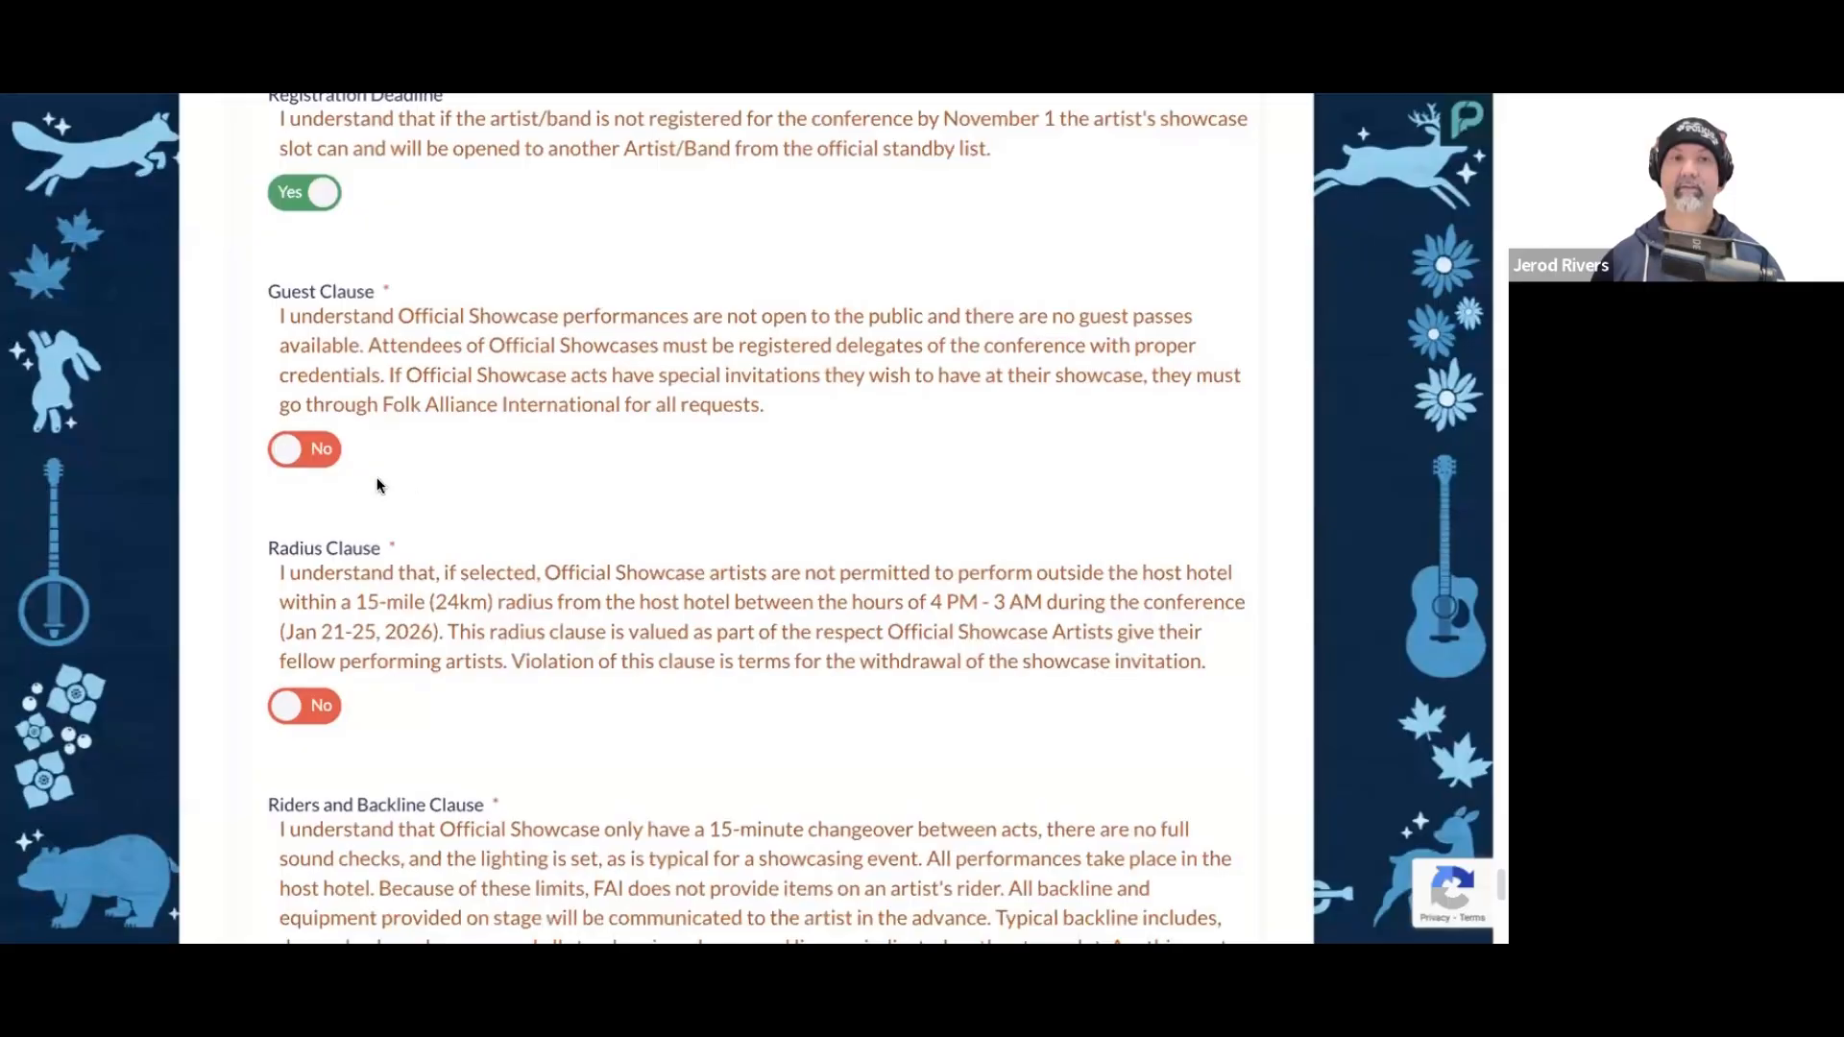
pyautogui.click(306, 450)
# Step: Answer Yes to the Radius Clause restricting performances outside the host hotel
pyautogui.scroll(-3, 515, 512)
pyautogui.scroll(-1, 515, 512)
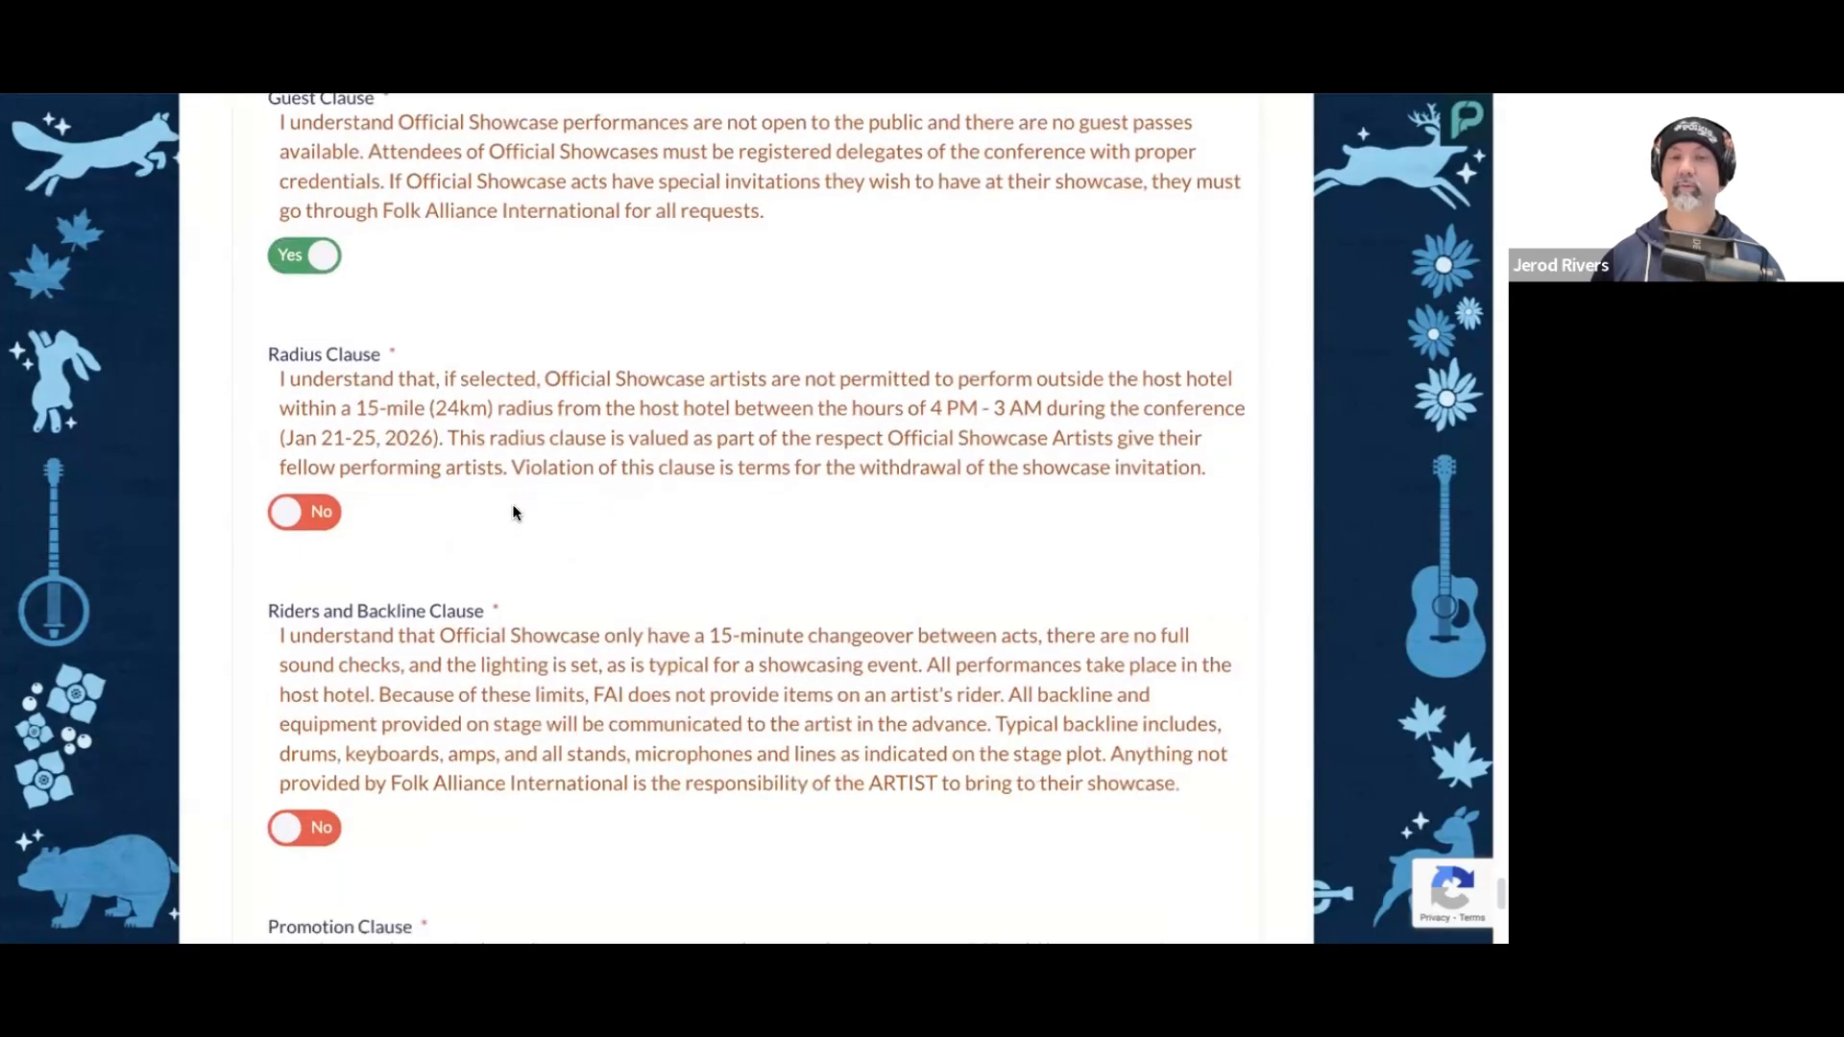
pyautogui.scroll(-1, 517, 512)
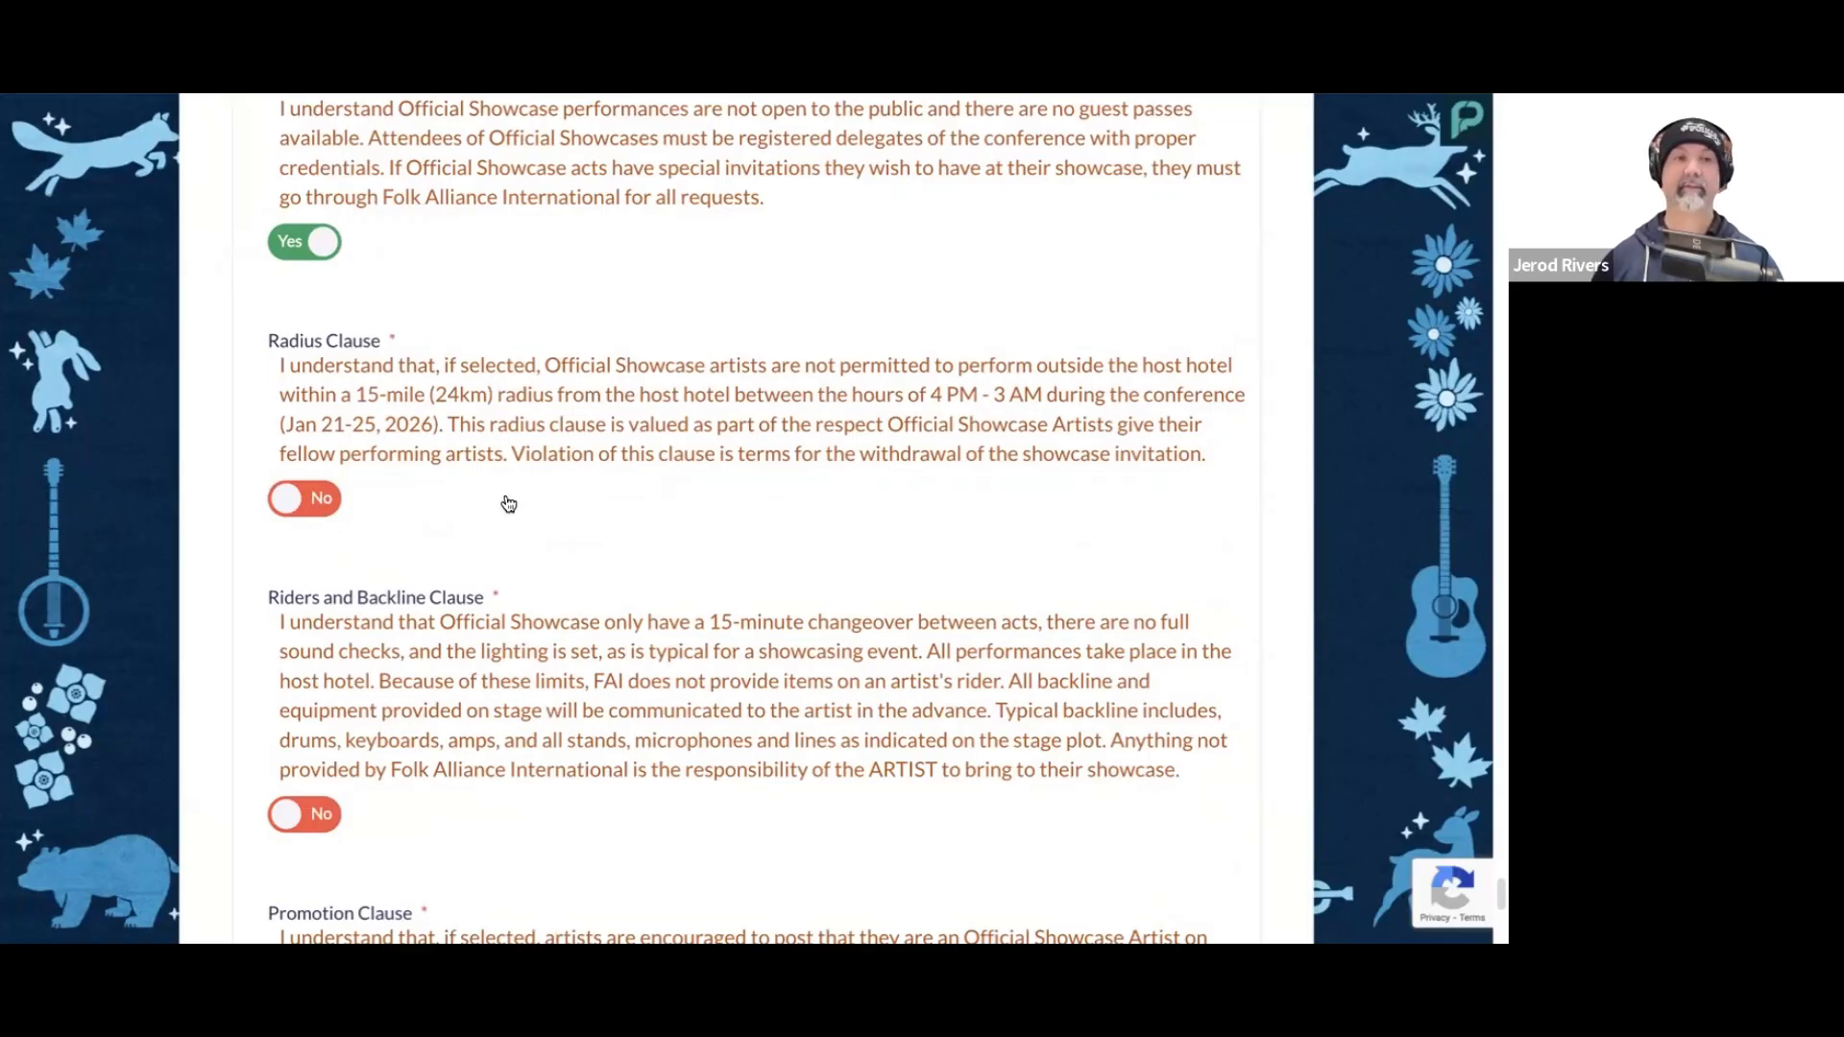
pyautogui.scroll(-1, 524, 497)
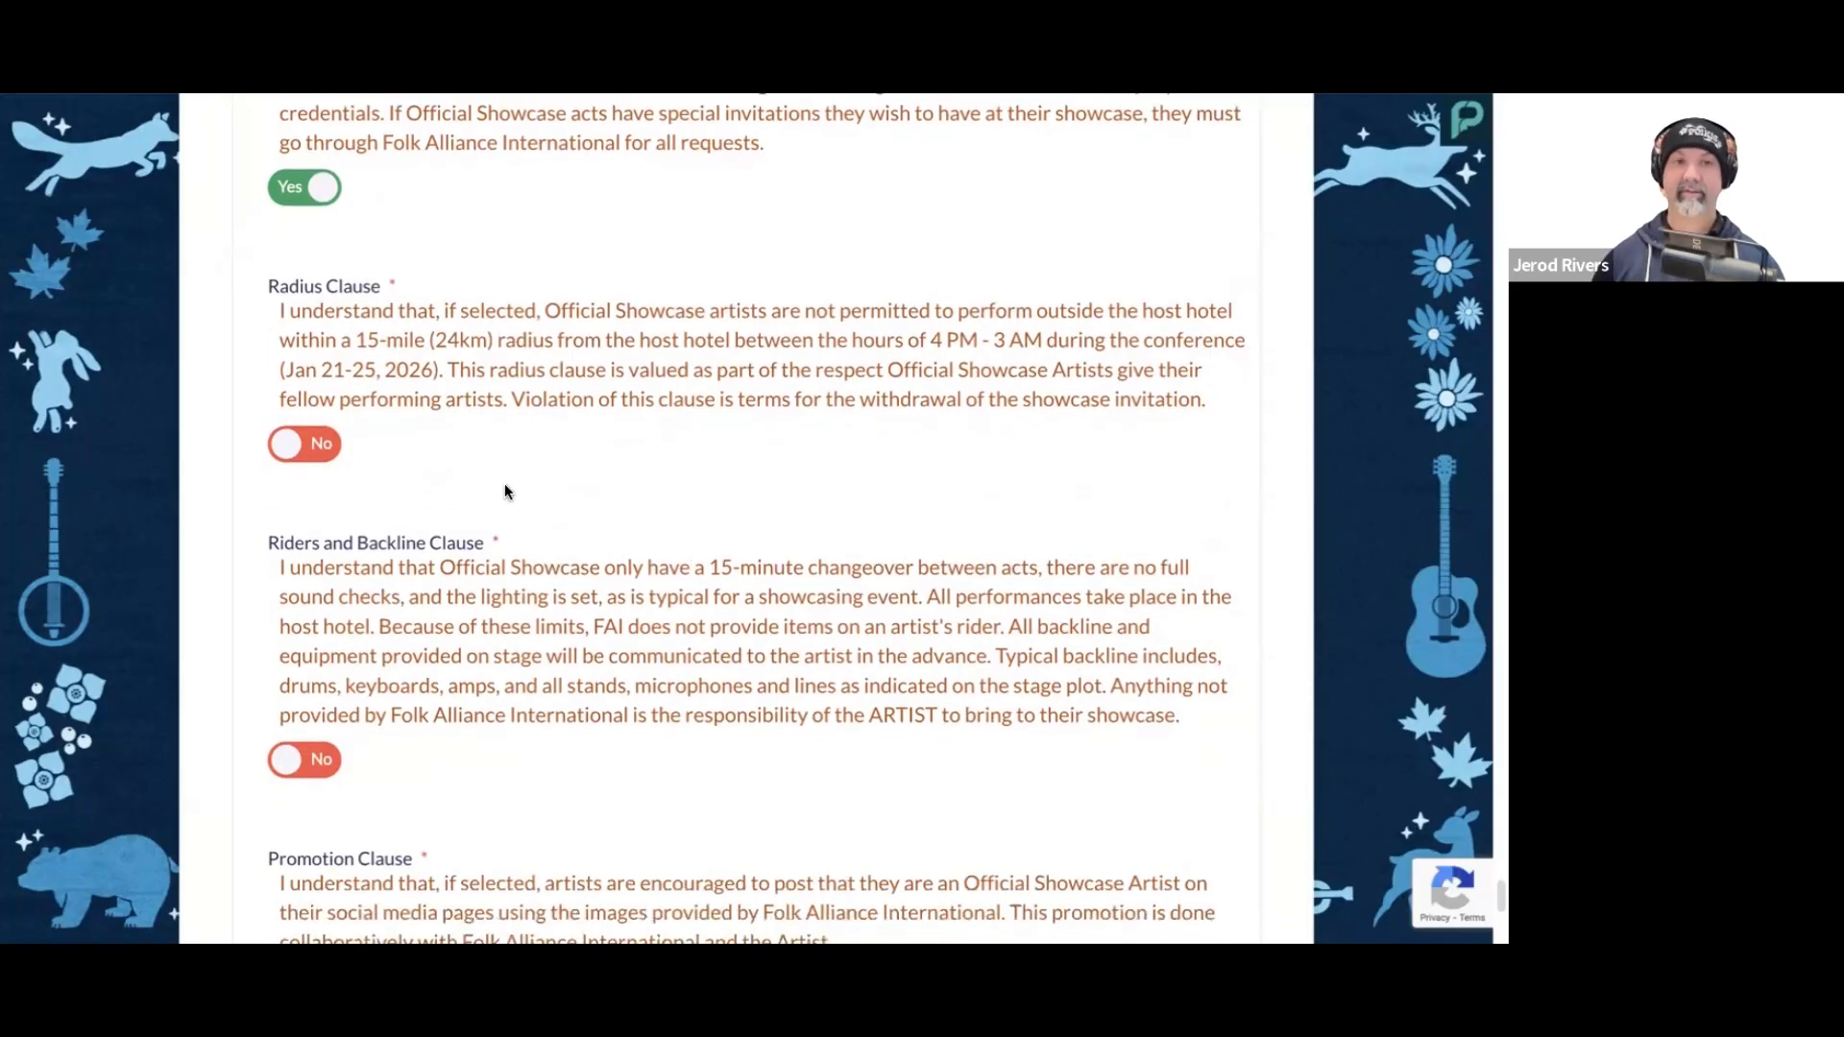
pyautogui.click(292, 453)
# Step: Answer Yes to the Riders and Backline Clause on changeovers and stage equipment
pyautogui.scroll(-1, 542, 500)
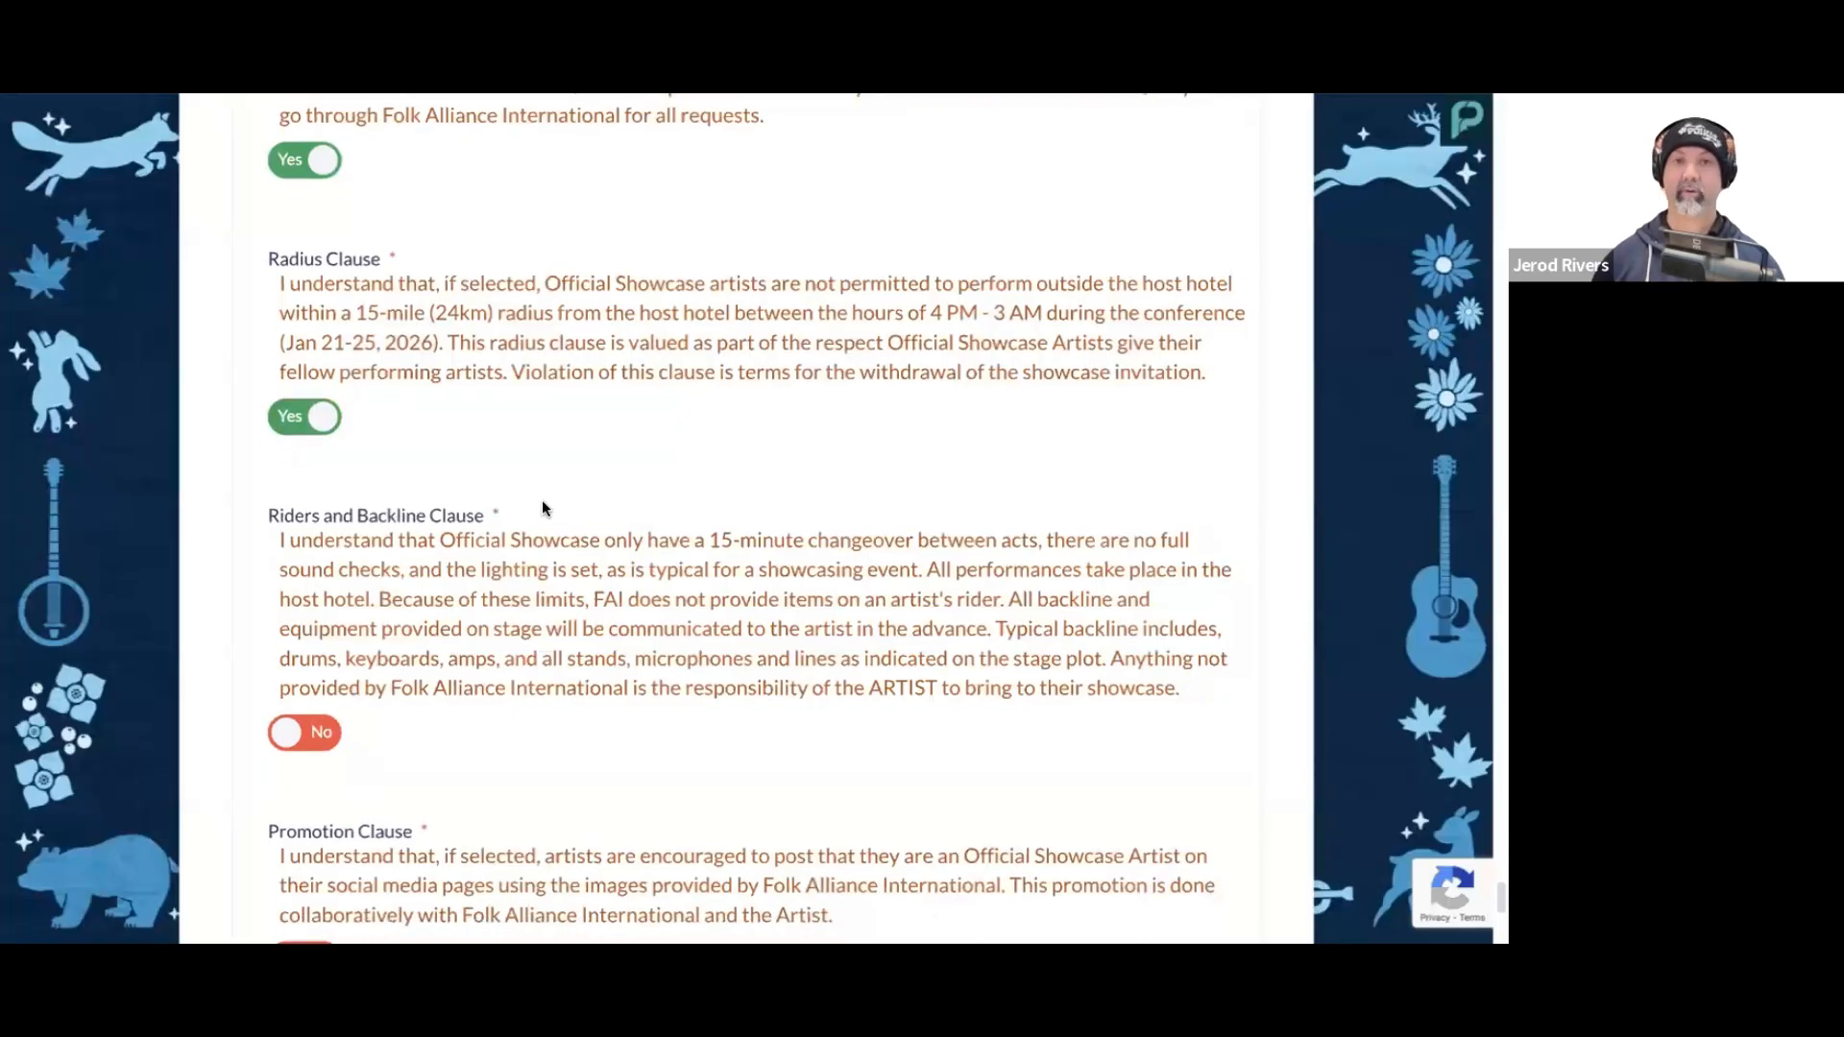
pyautogui.scroll(-2, 557, 507)
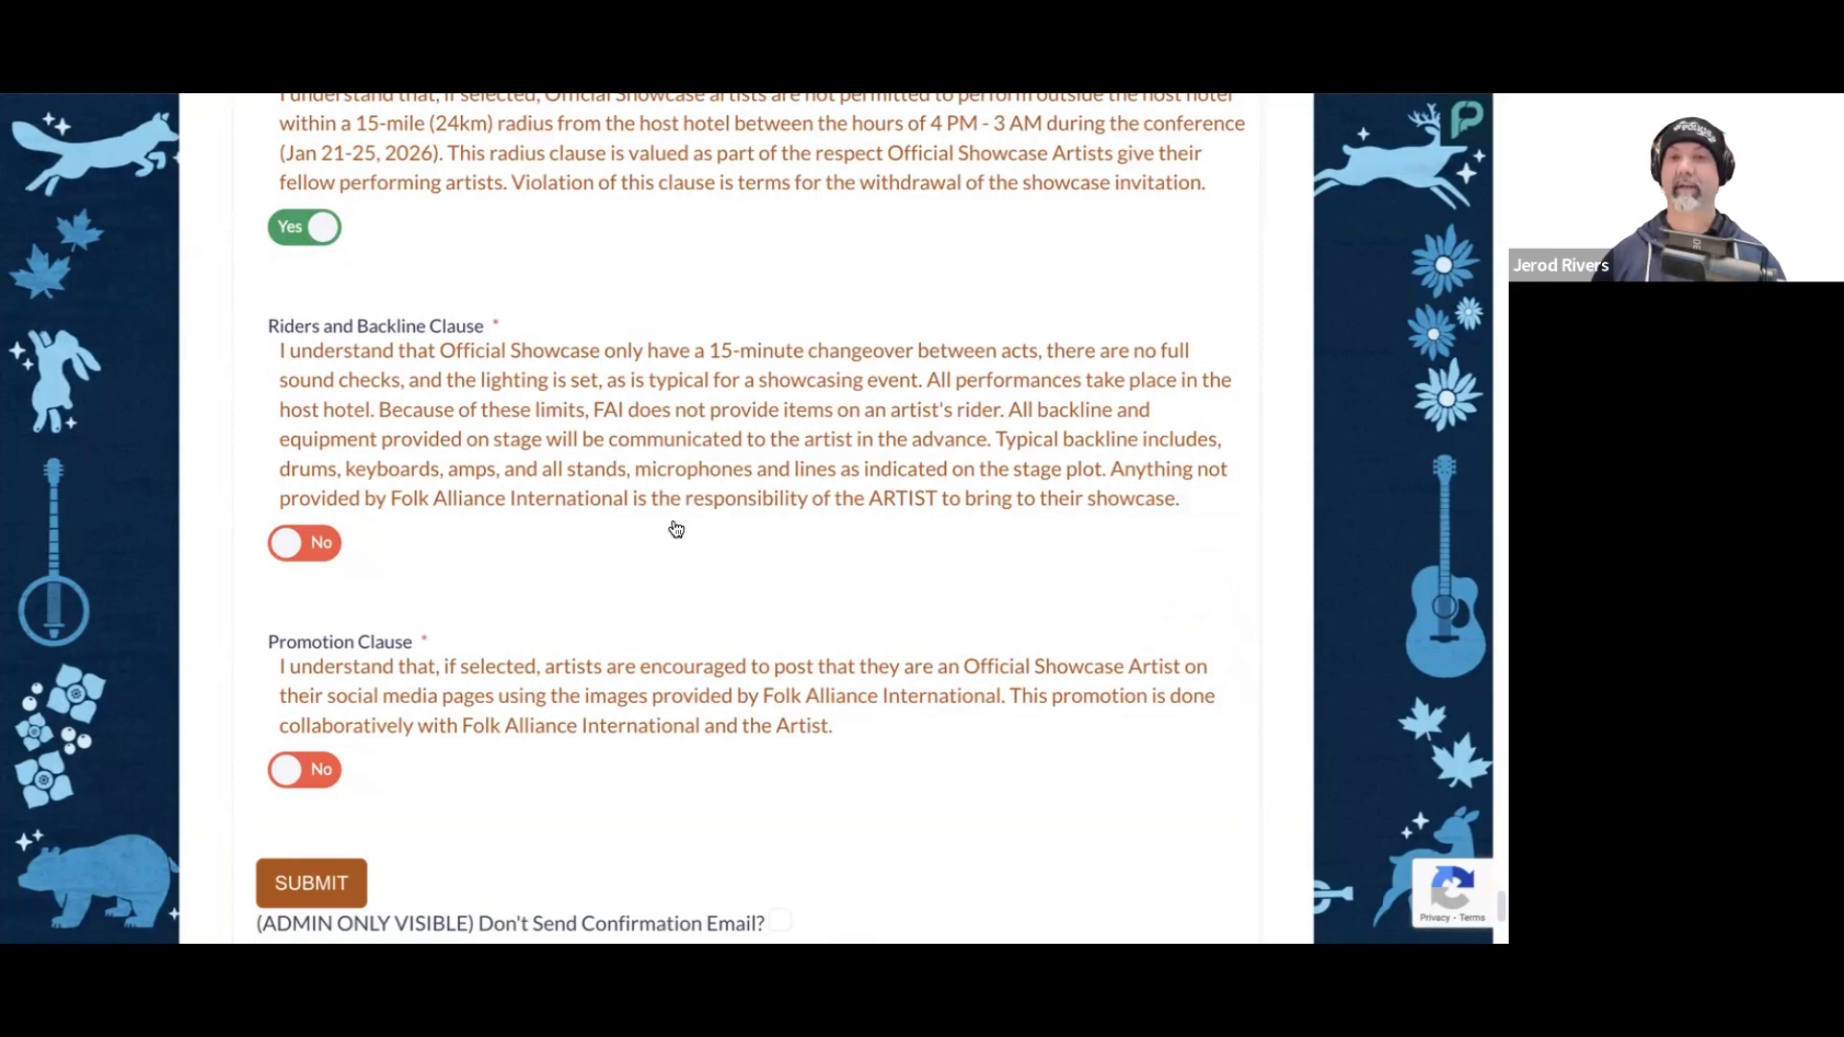
pyautogui.scroll(-1, 672, 531)
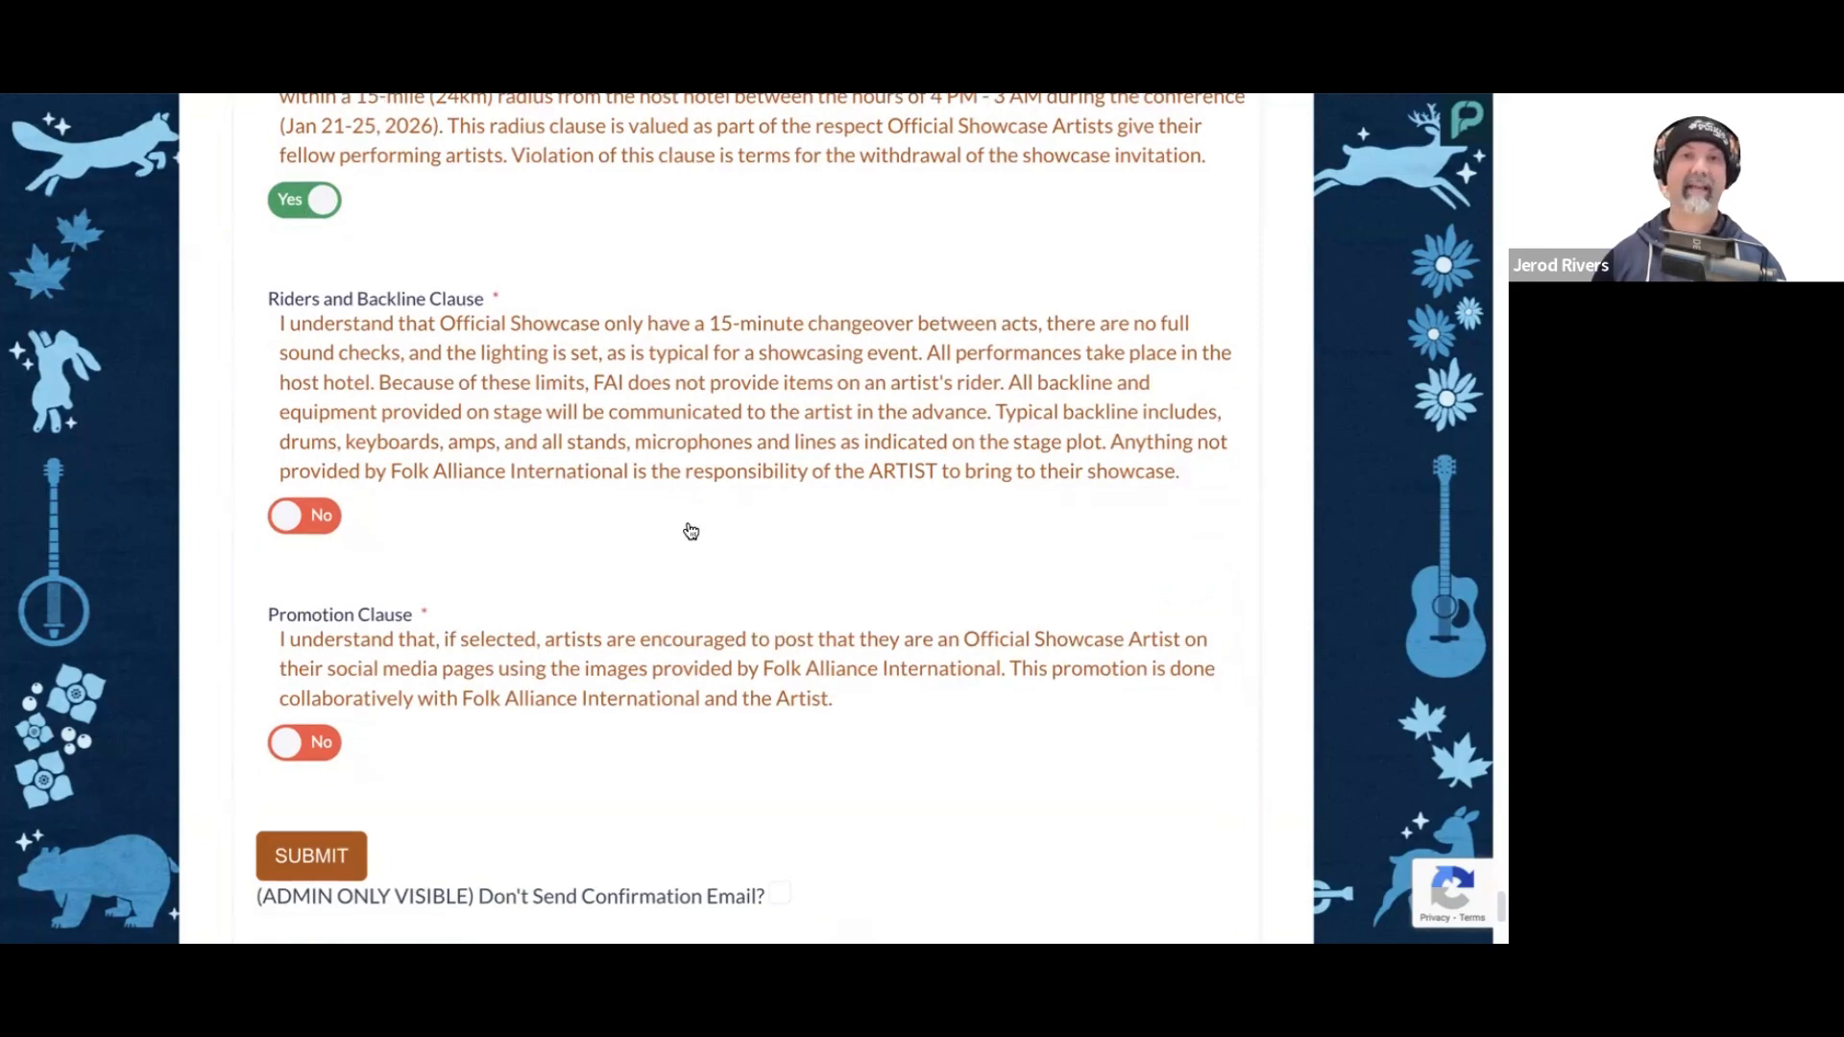
pyautogui.scroll(-1, 691, 531)
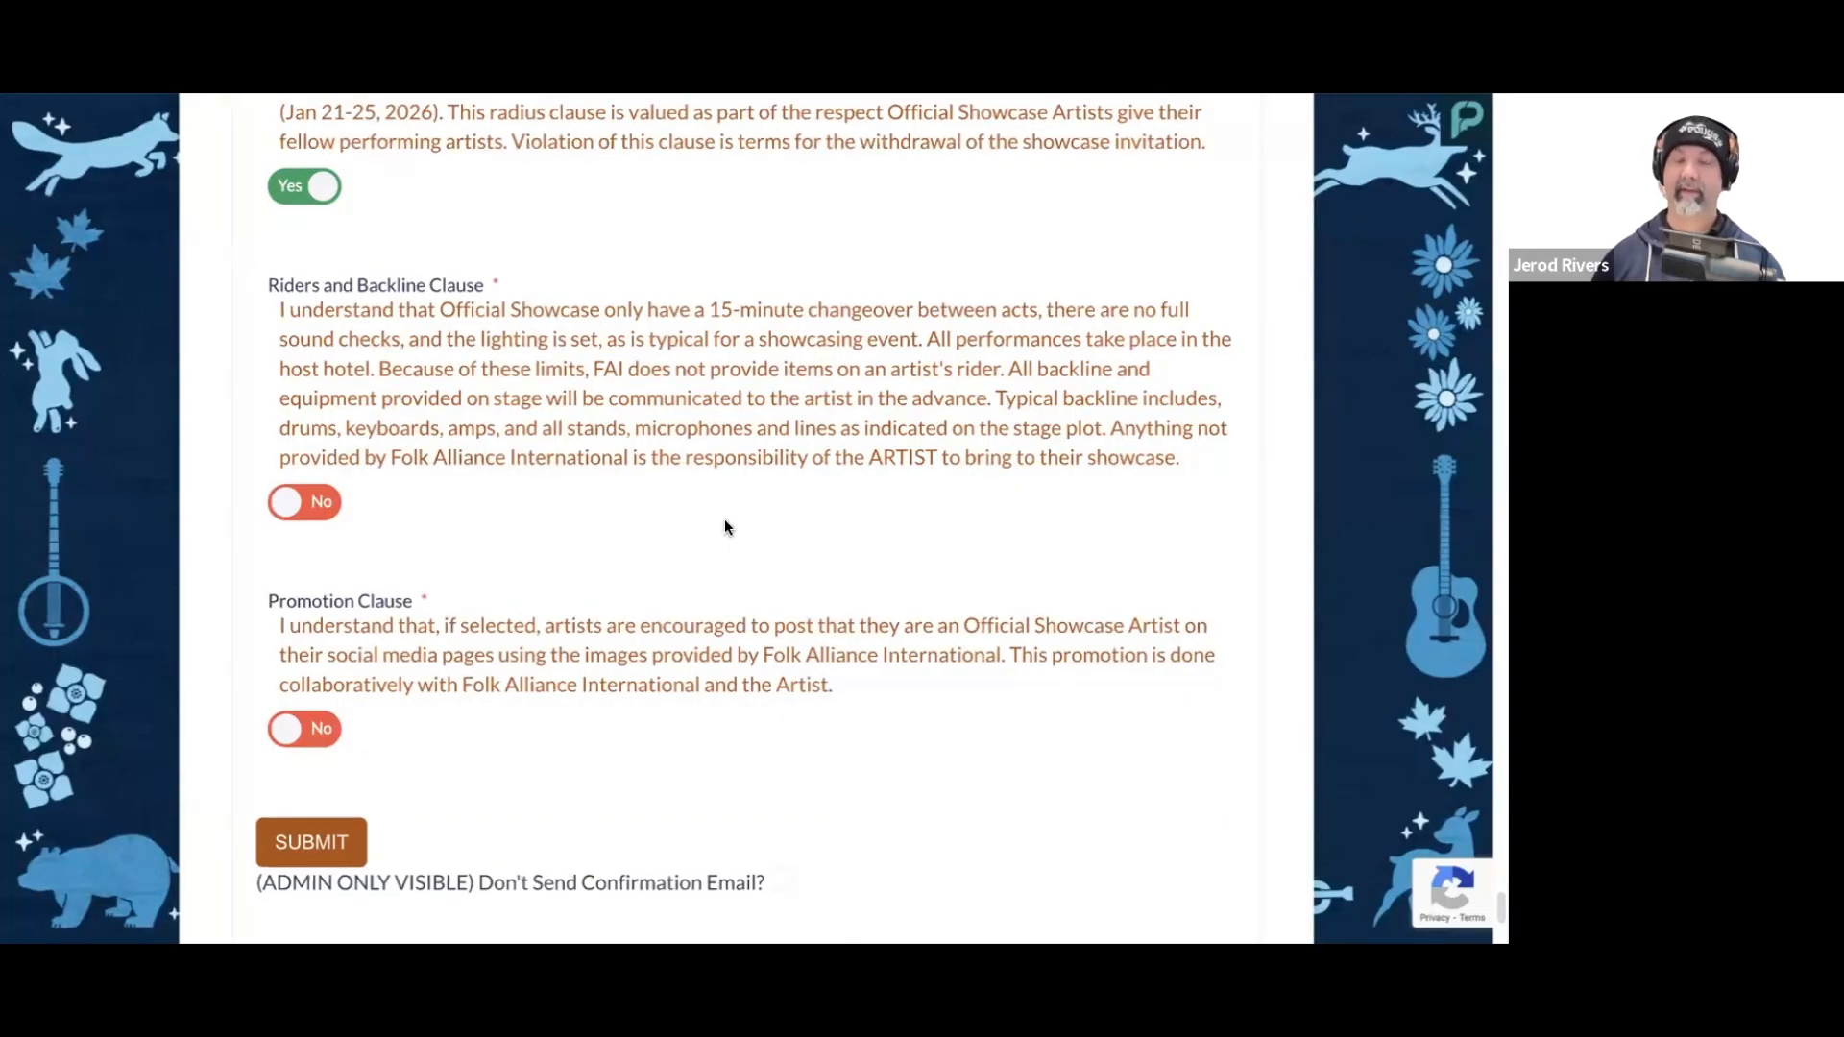
pyautogui.scroll(-1, 707, 524)
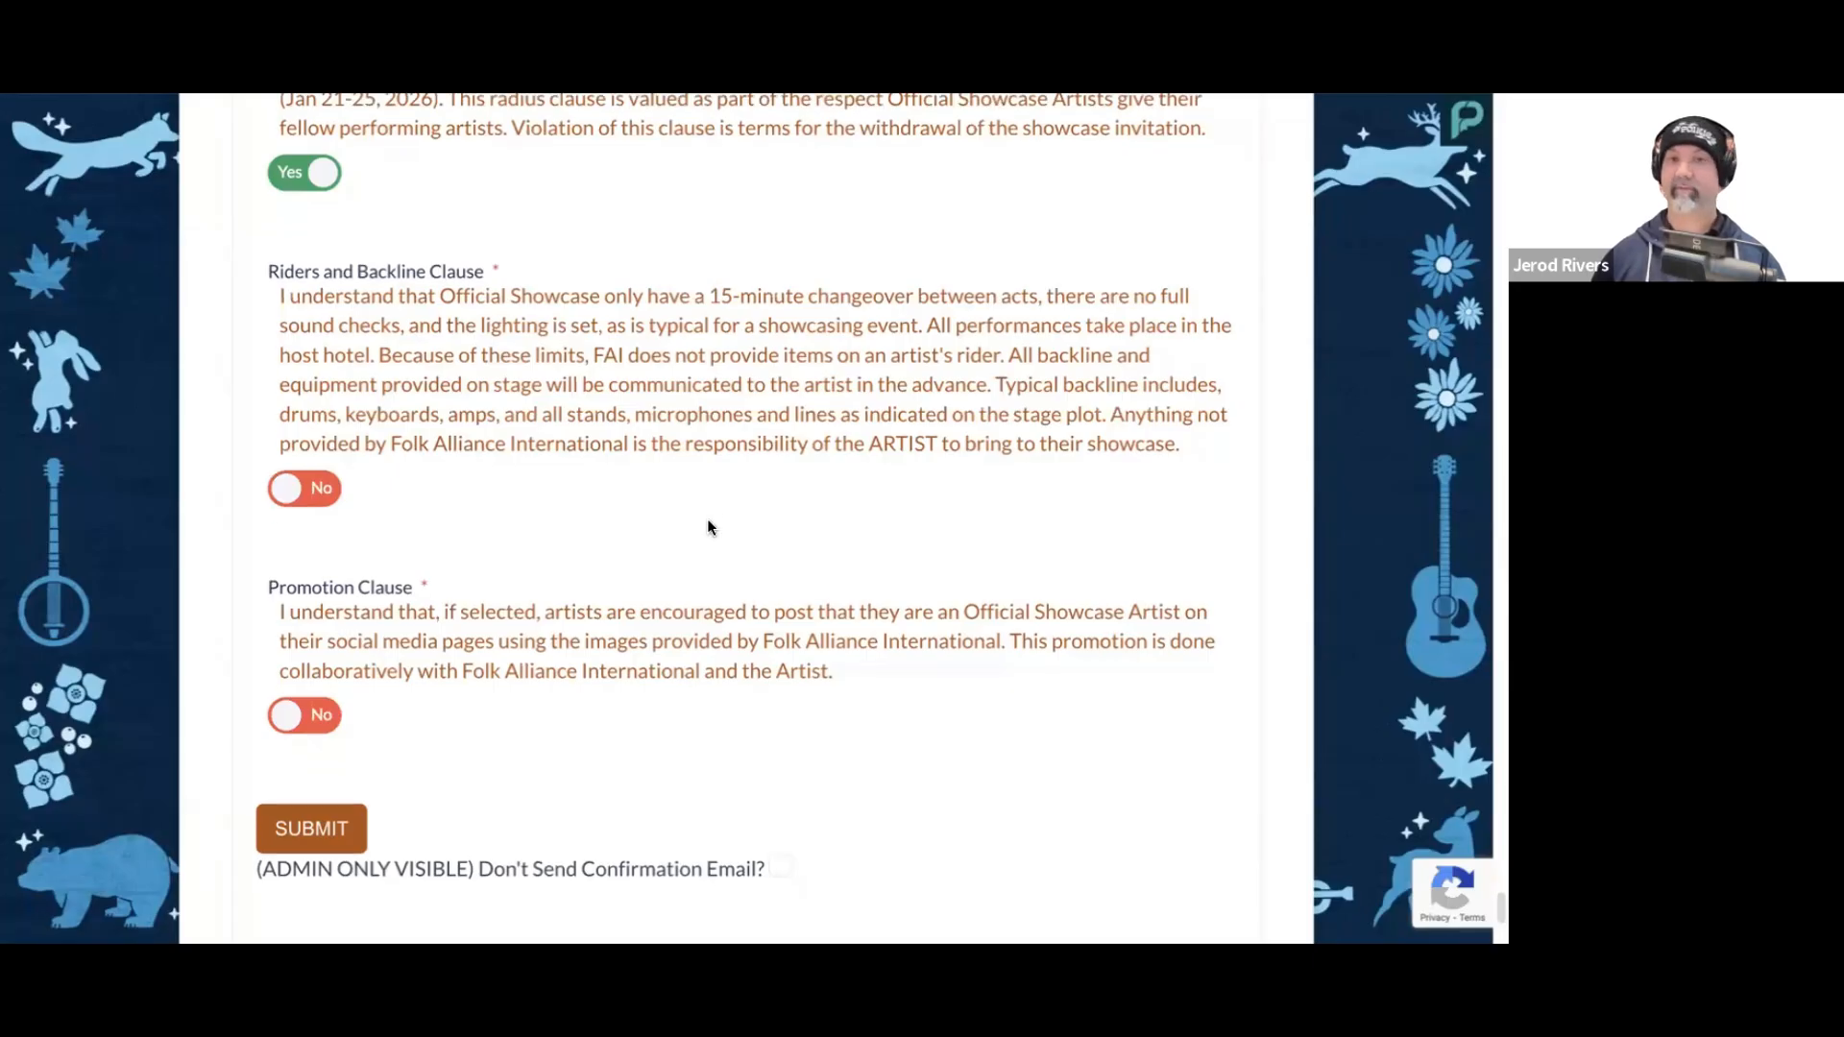
pyautogui.scroll(1, 711, 524)
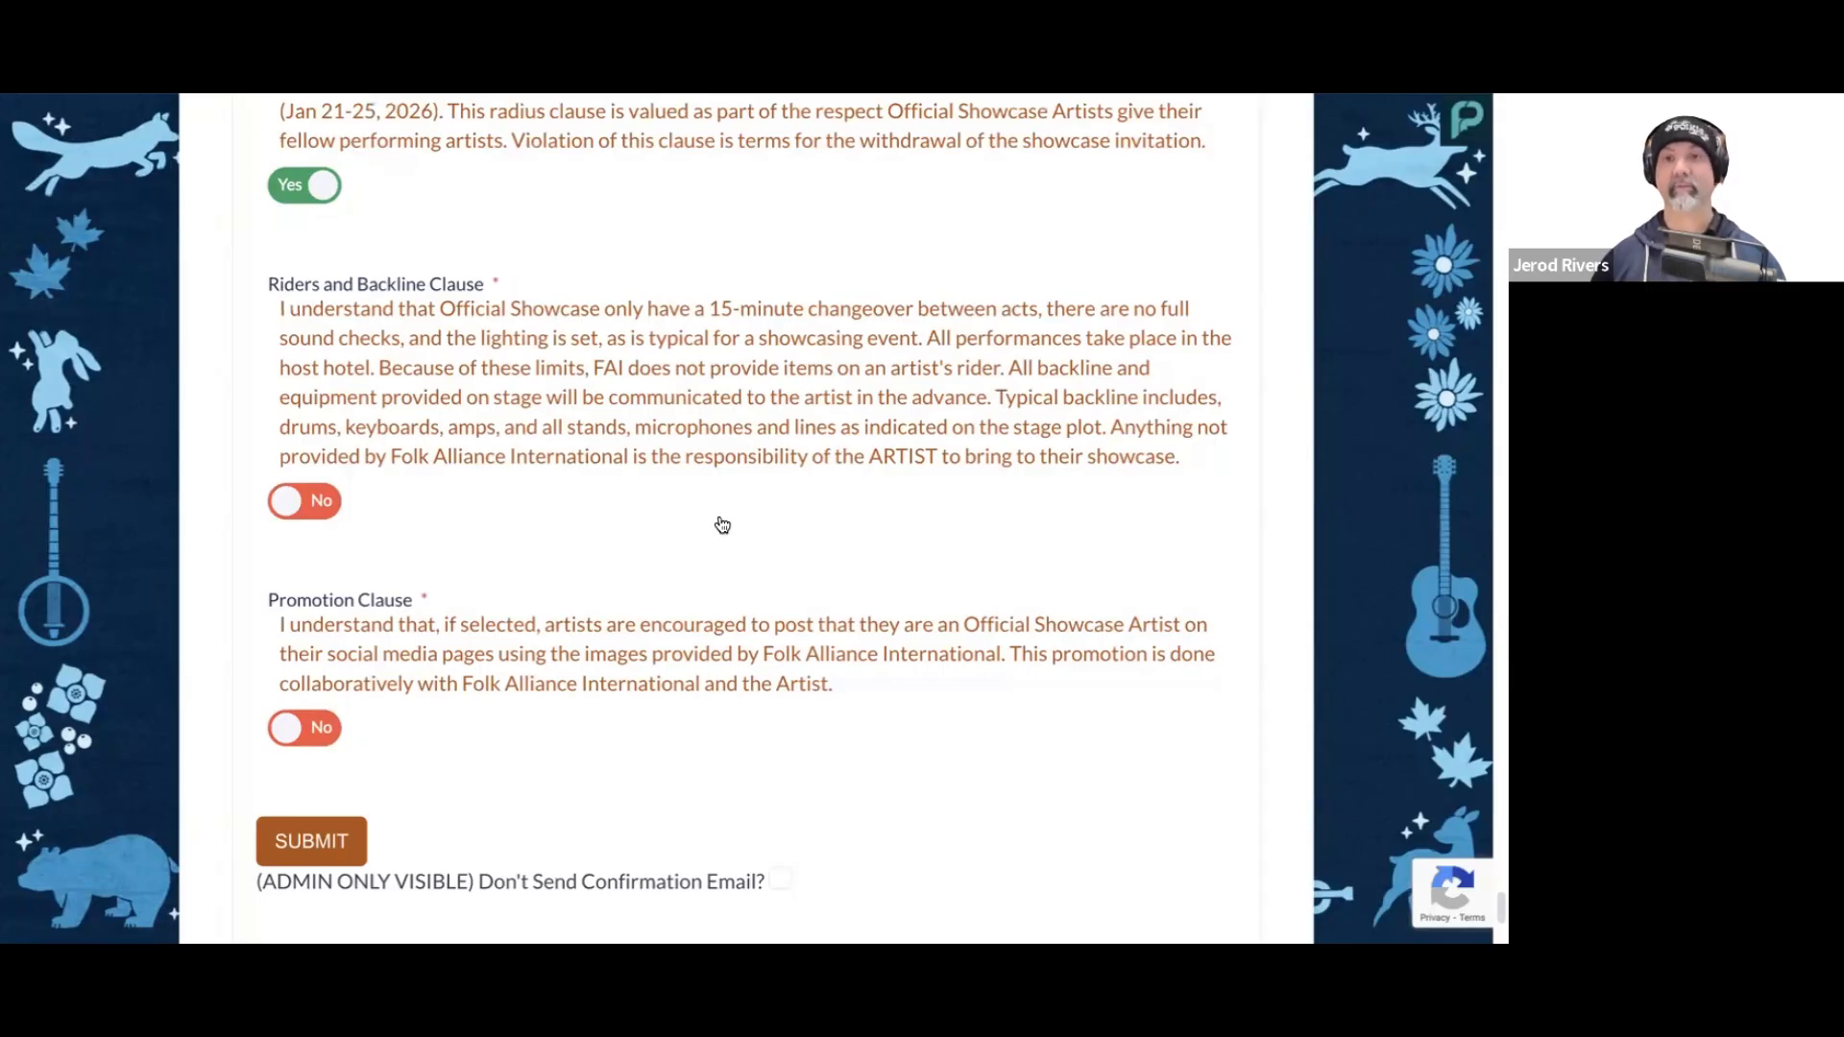
pyautogui.scroll(-3, 726, 511)
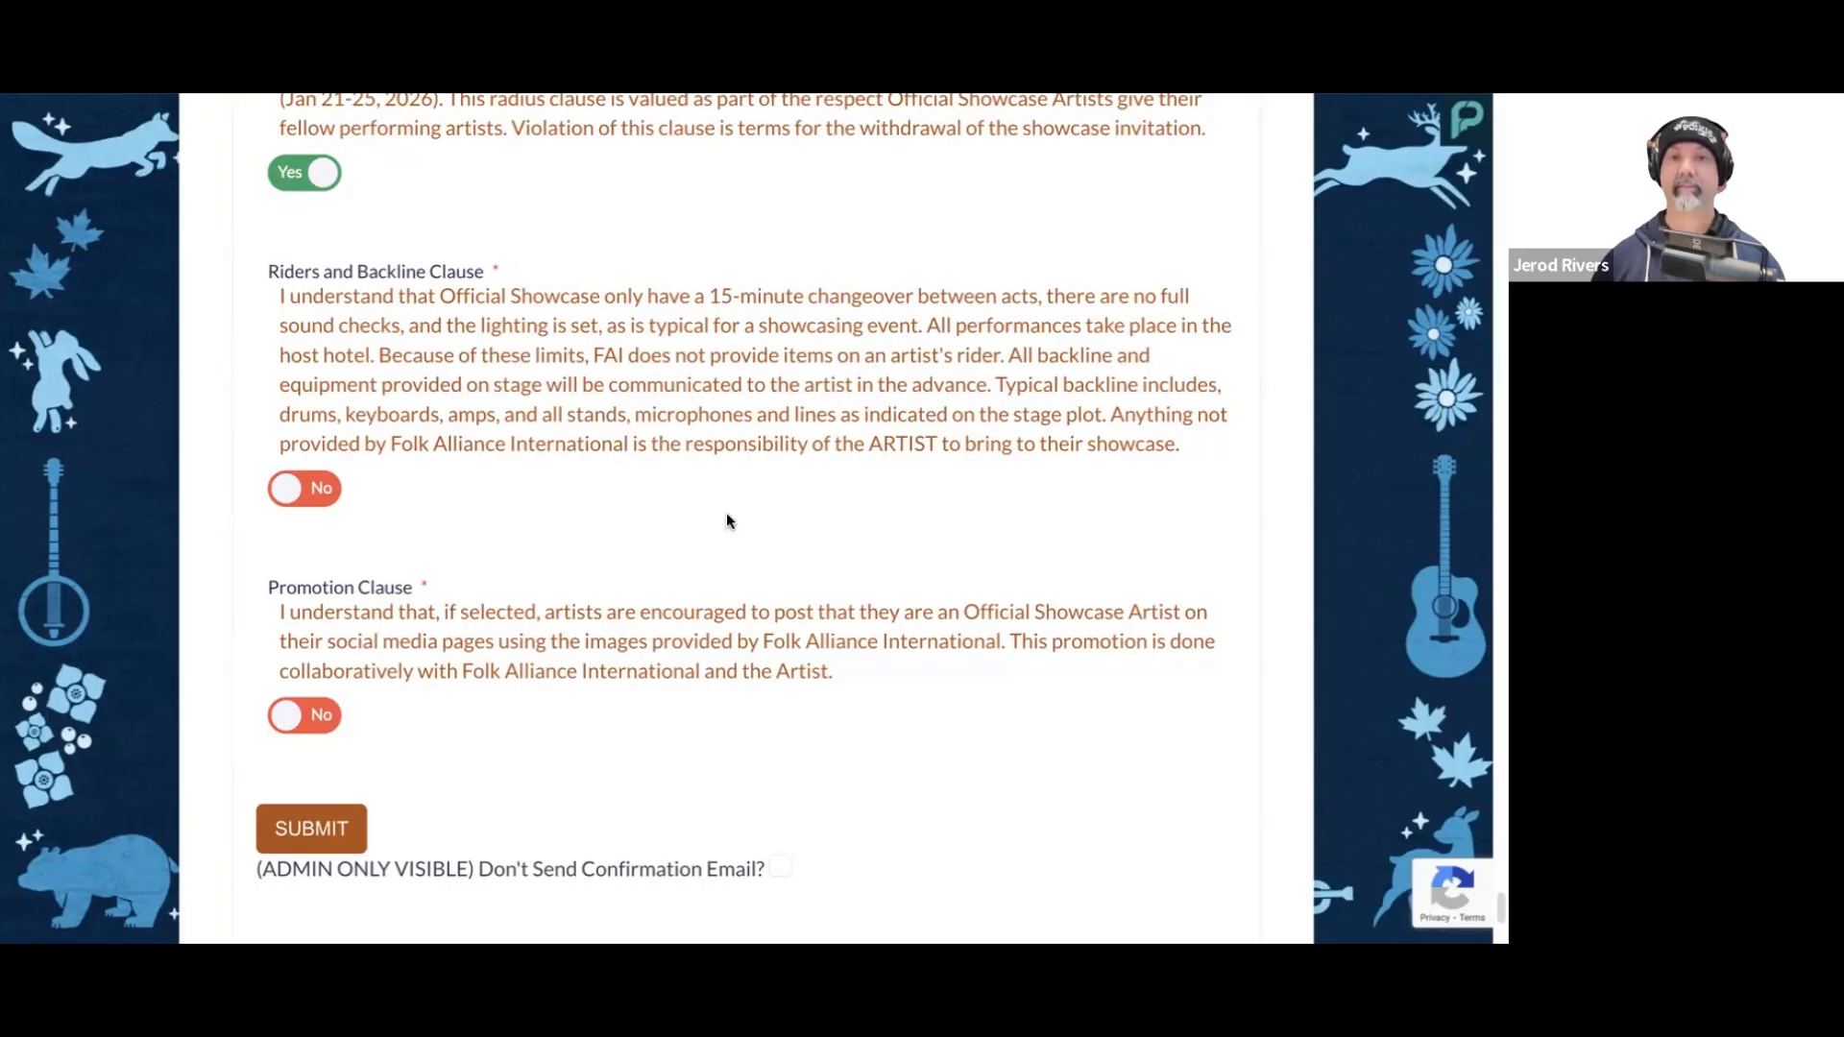
pyautogui.click(296, 470)
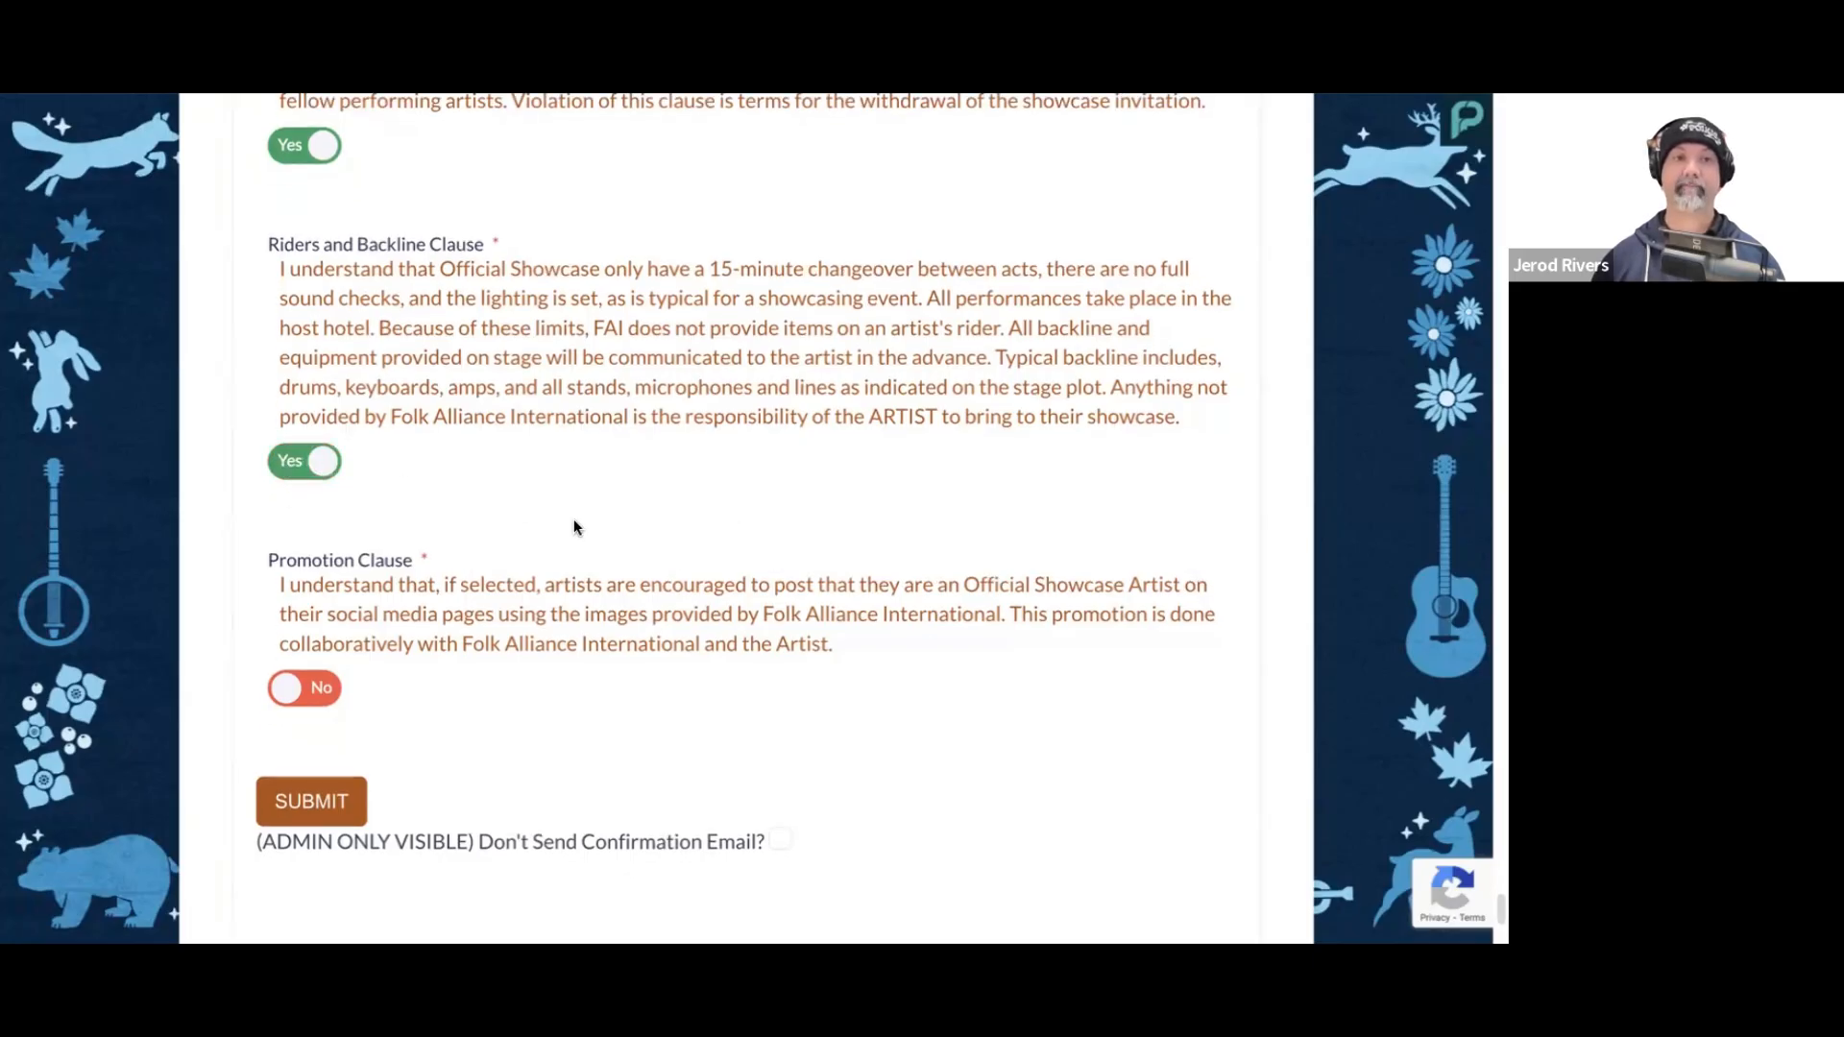
# Step: Answer Yes to the Promotion Clause on posting about the Official Showcase on social media
pyautogui.scroll(-3, 574, 518)
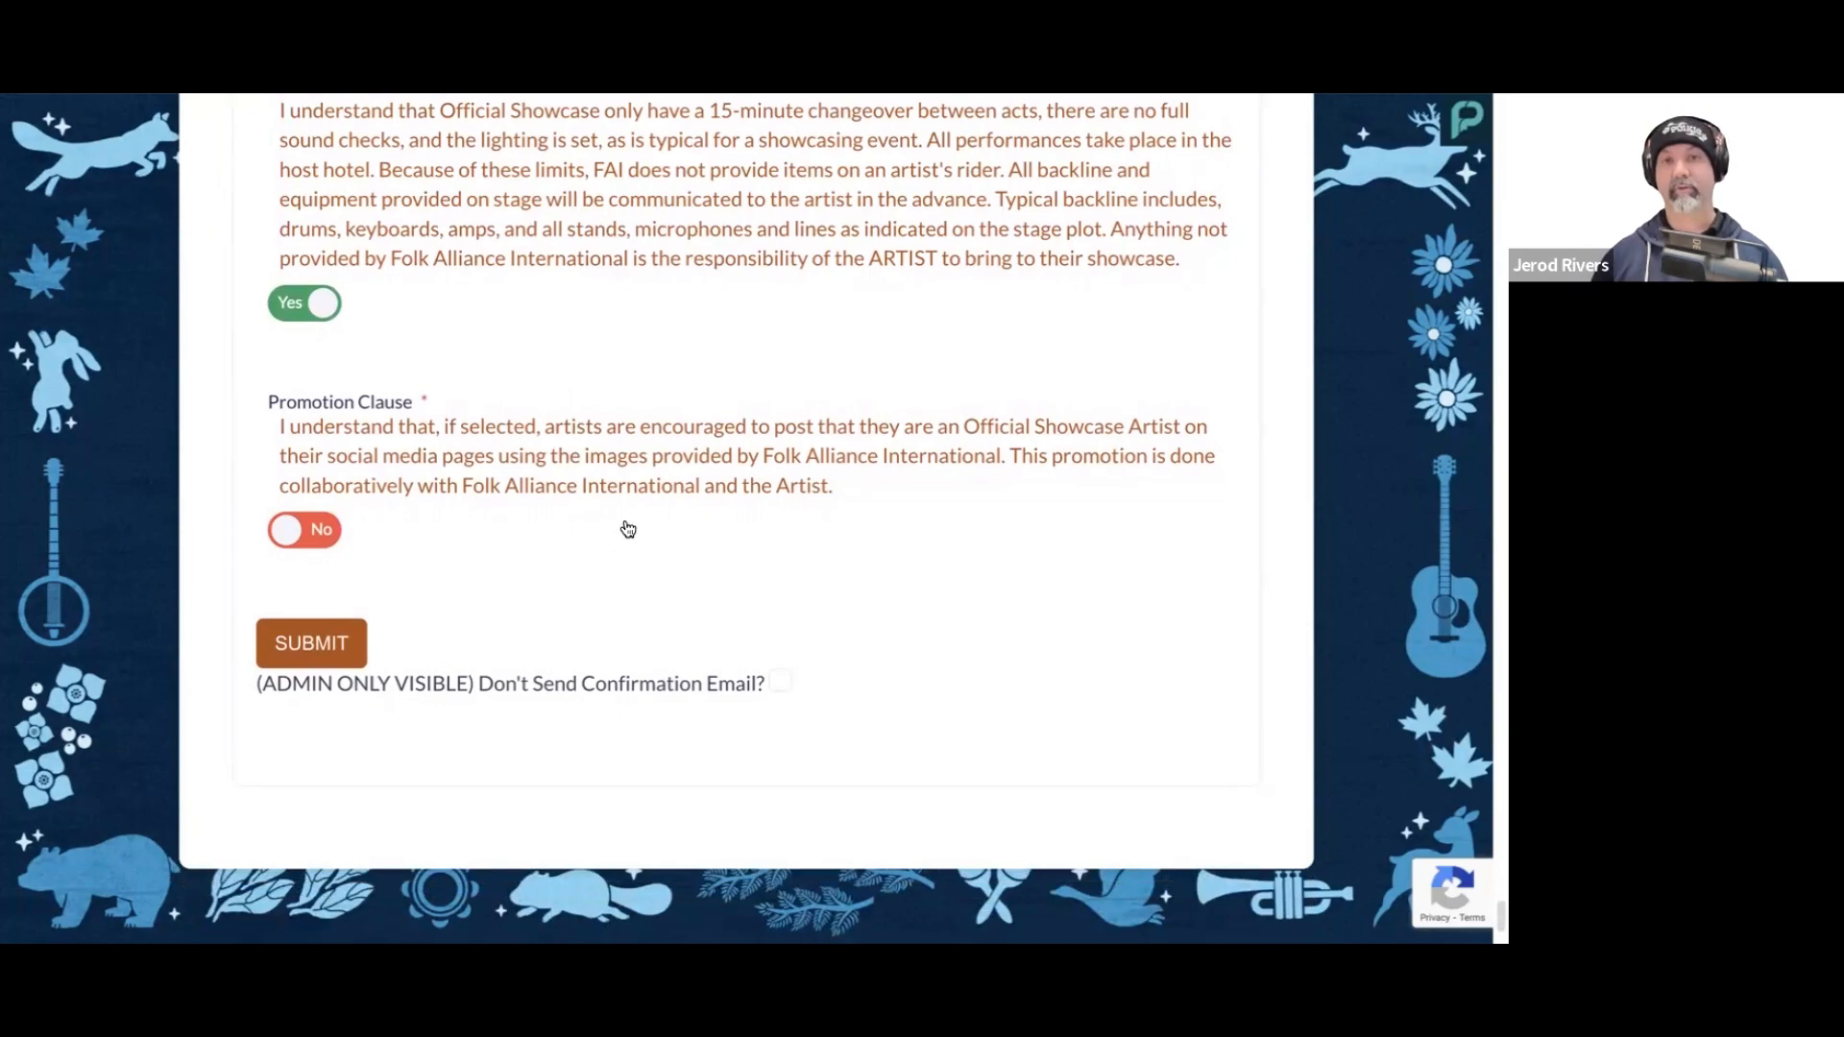
pyautogui.scroll(-1, 626, 528)
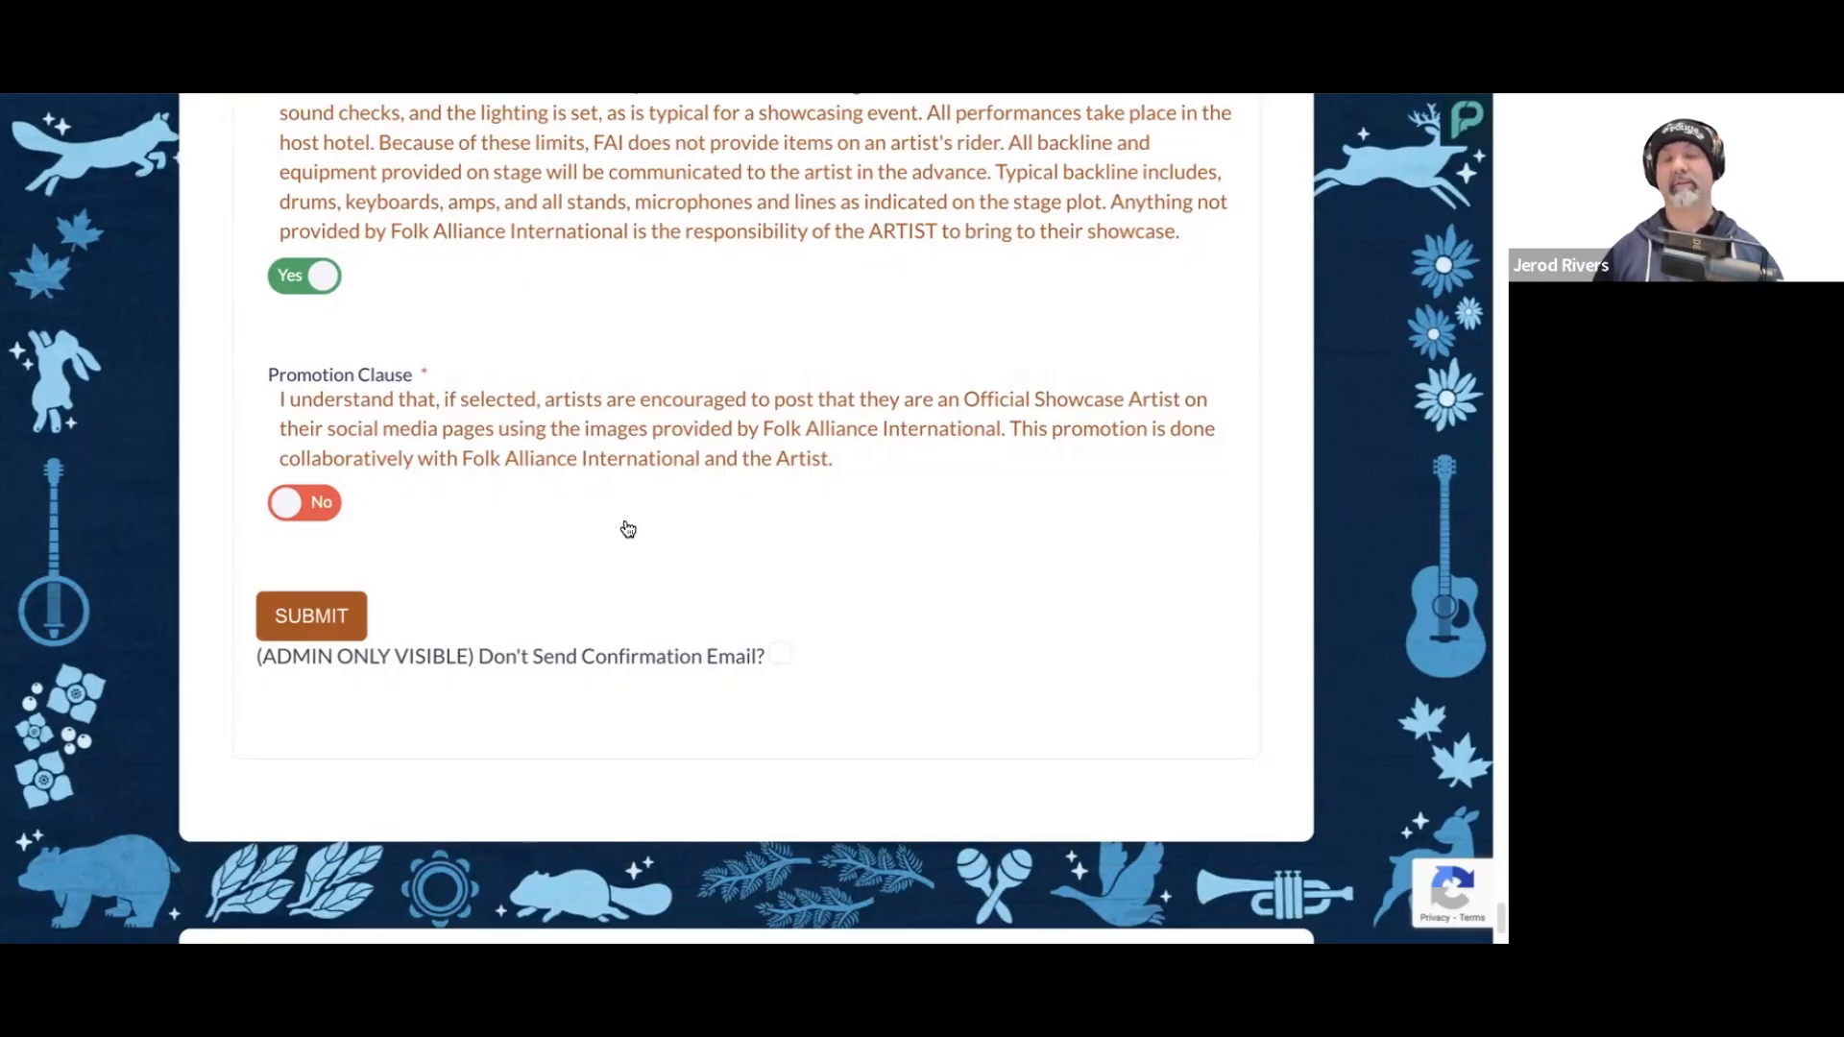
pyautogui.click(628, 529)
pyautogui.scroll(-2, 438, 597)
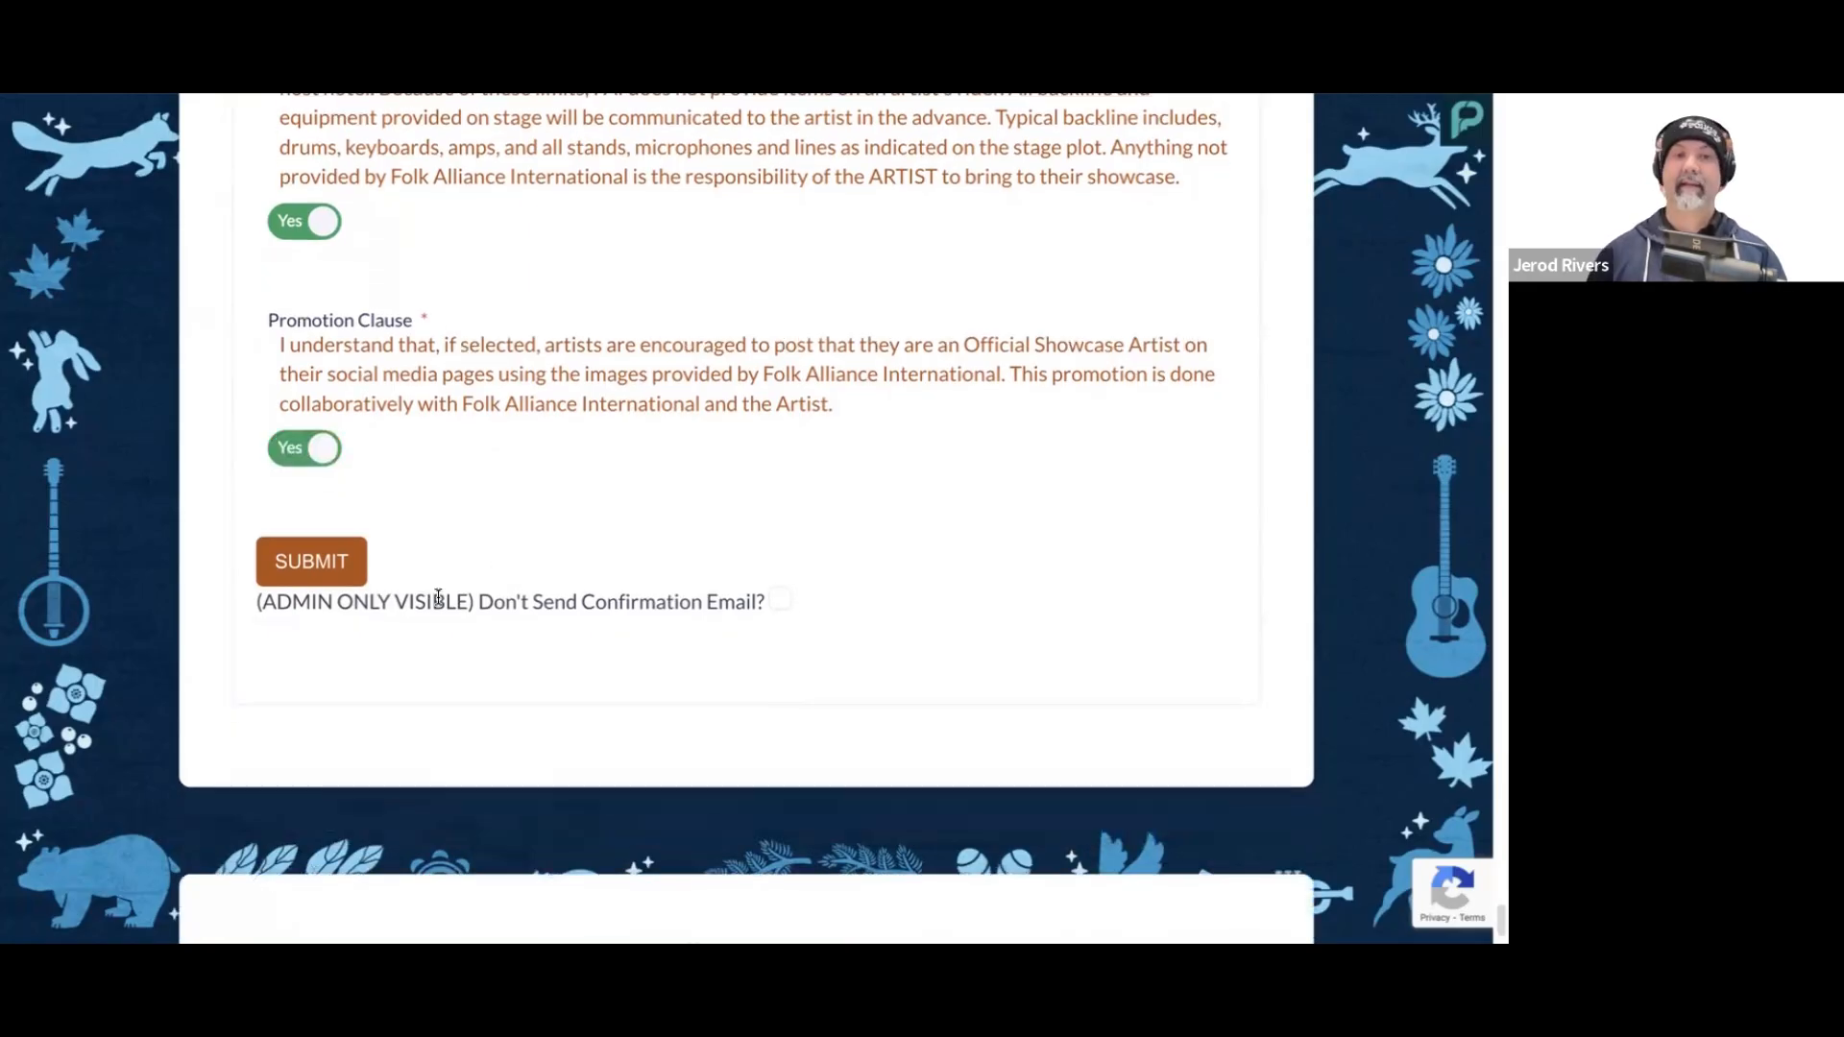
# Step: Look back over the completed application from the disclaimers up to the introduction at its beginning
pyautogui.scroll(-2, 432, 575)
pyautogui.scroll(1, 451, 466)
pyautogui.scroll(15, 564, 490)
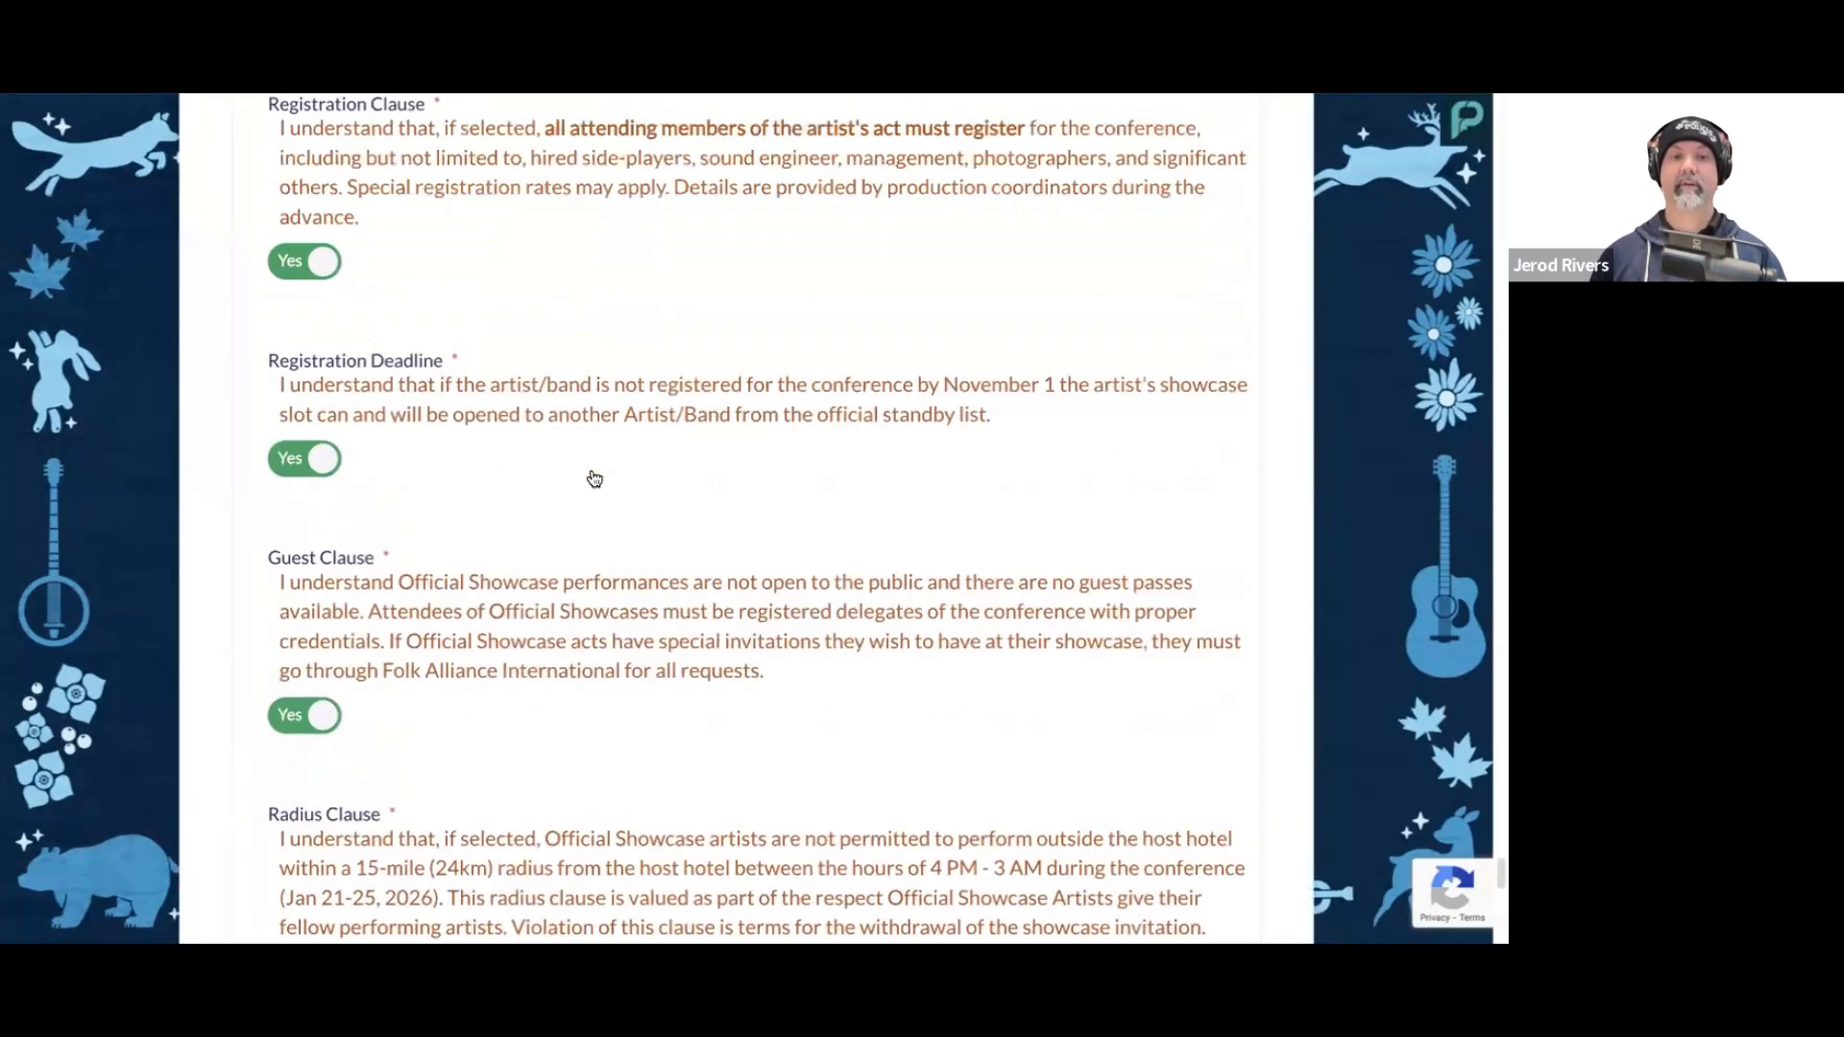
pyautogui.scroll(15, 694, 533)
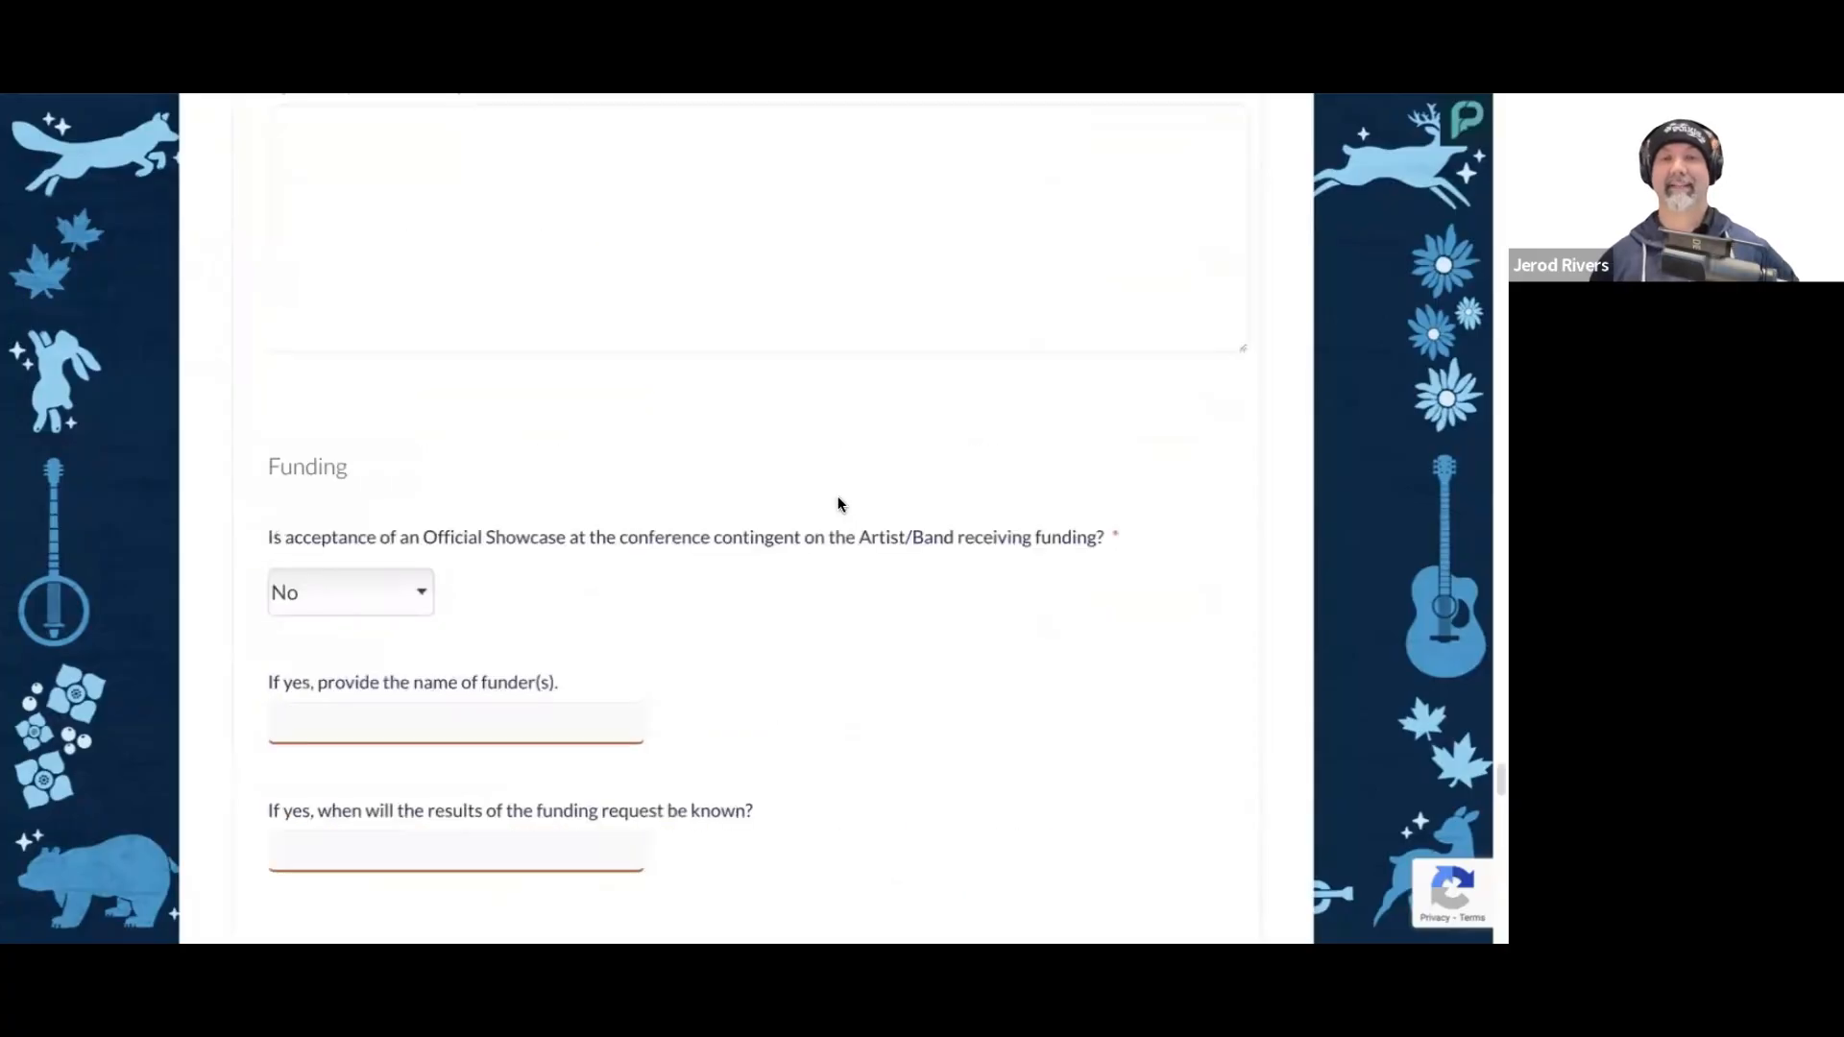
pyautogui.scroll(15, 837, 499)
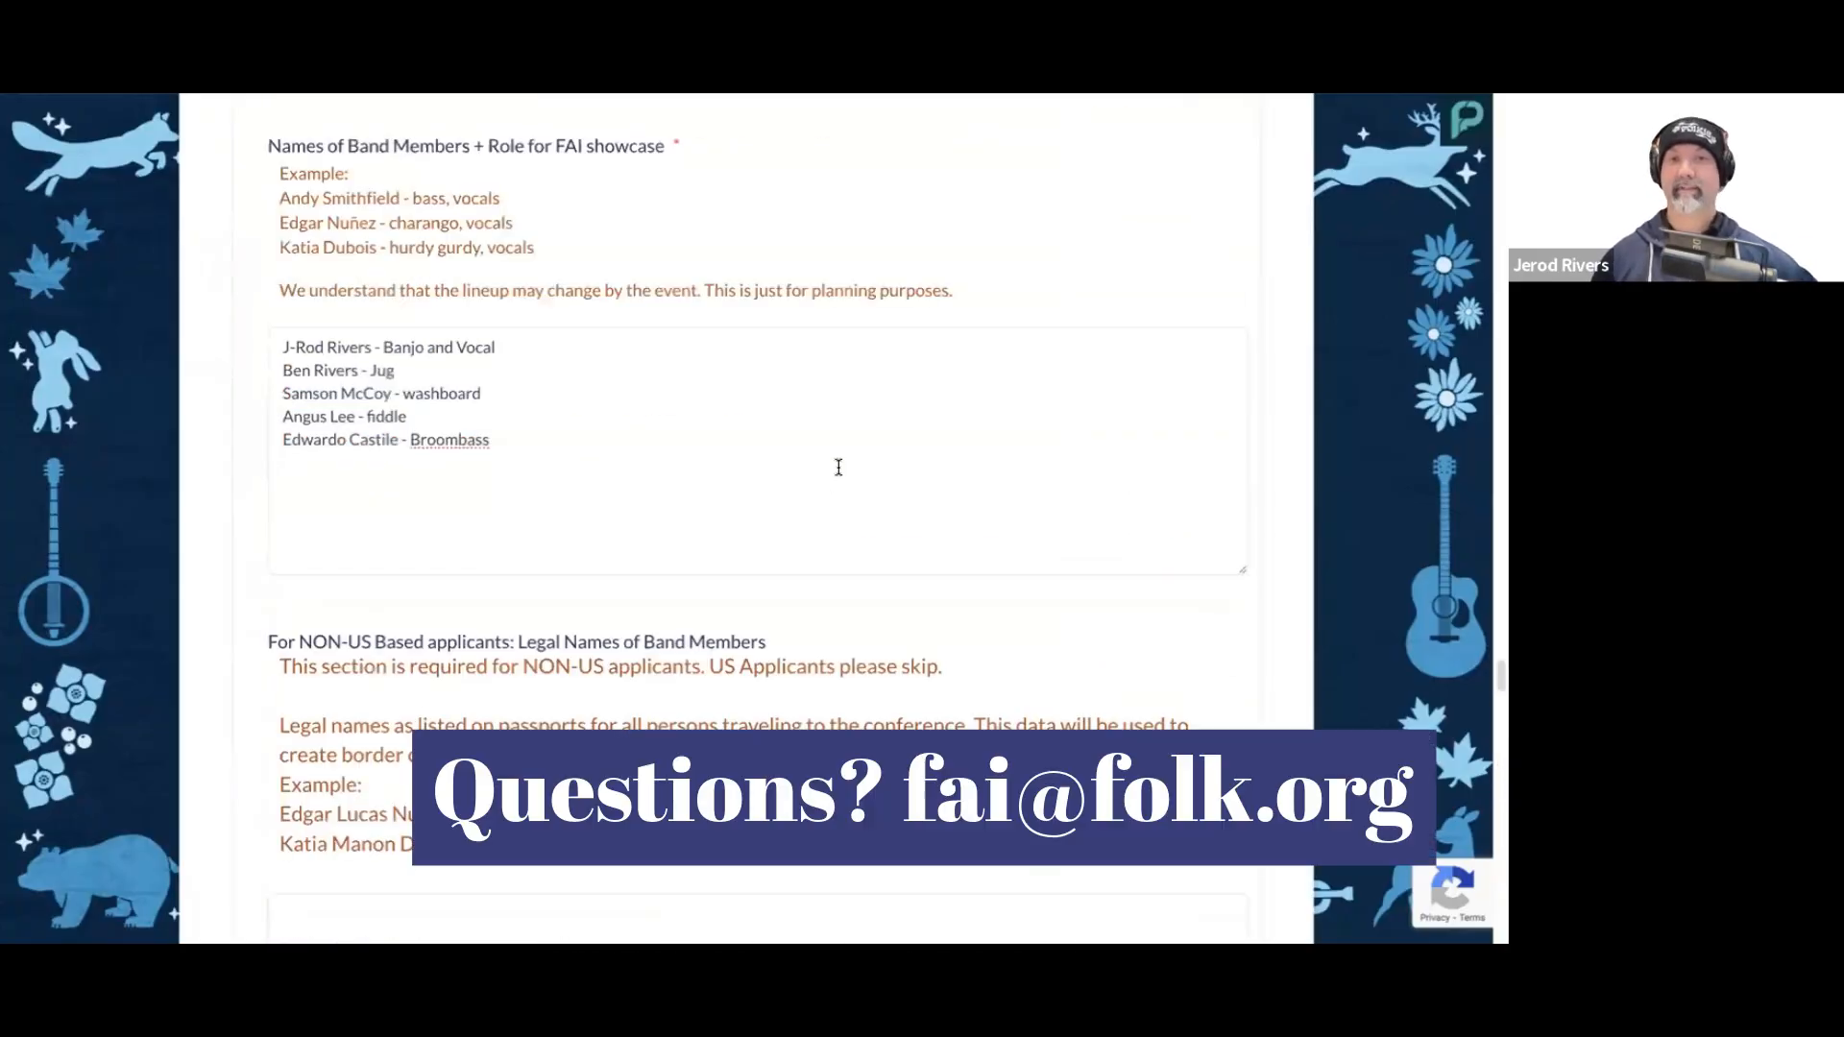
pyautogui.scroll(15, 839, 468)
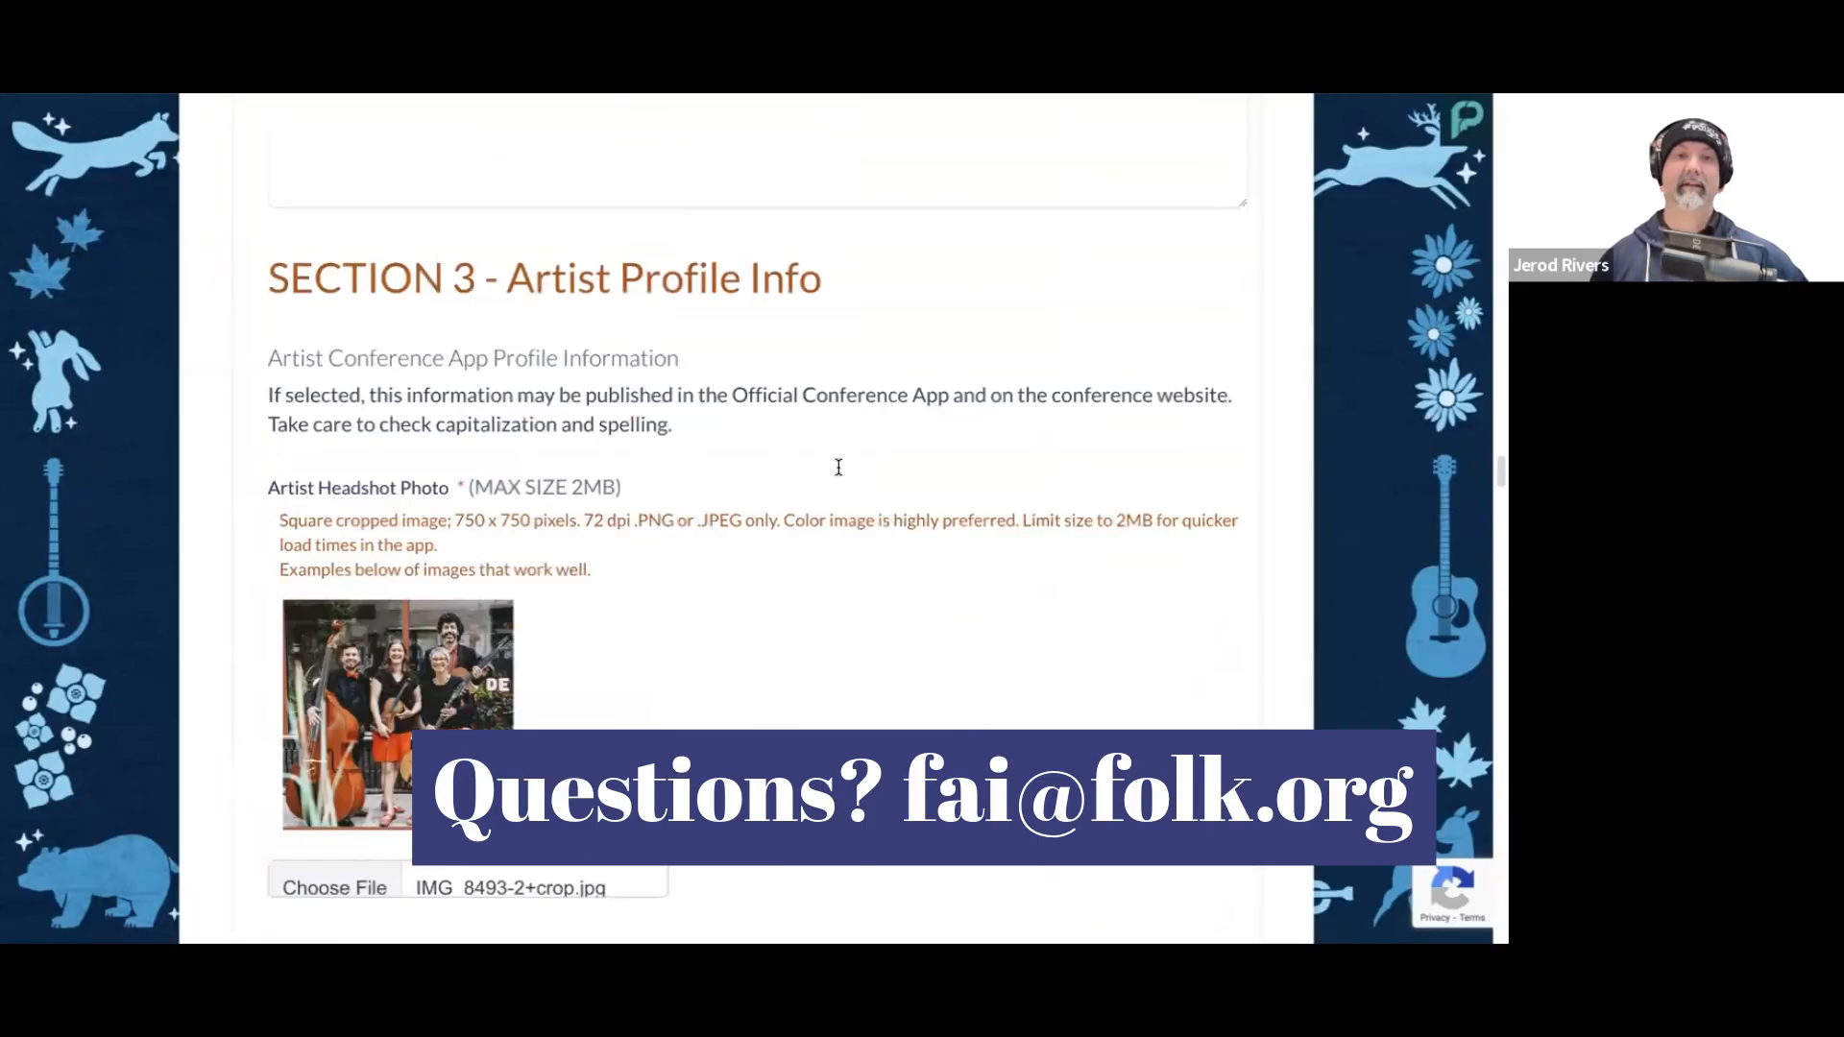
pyautogui.scroll(15, 839, 468)
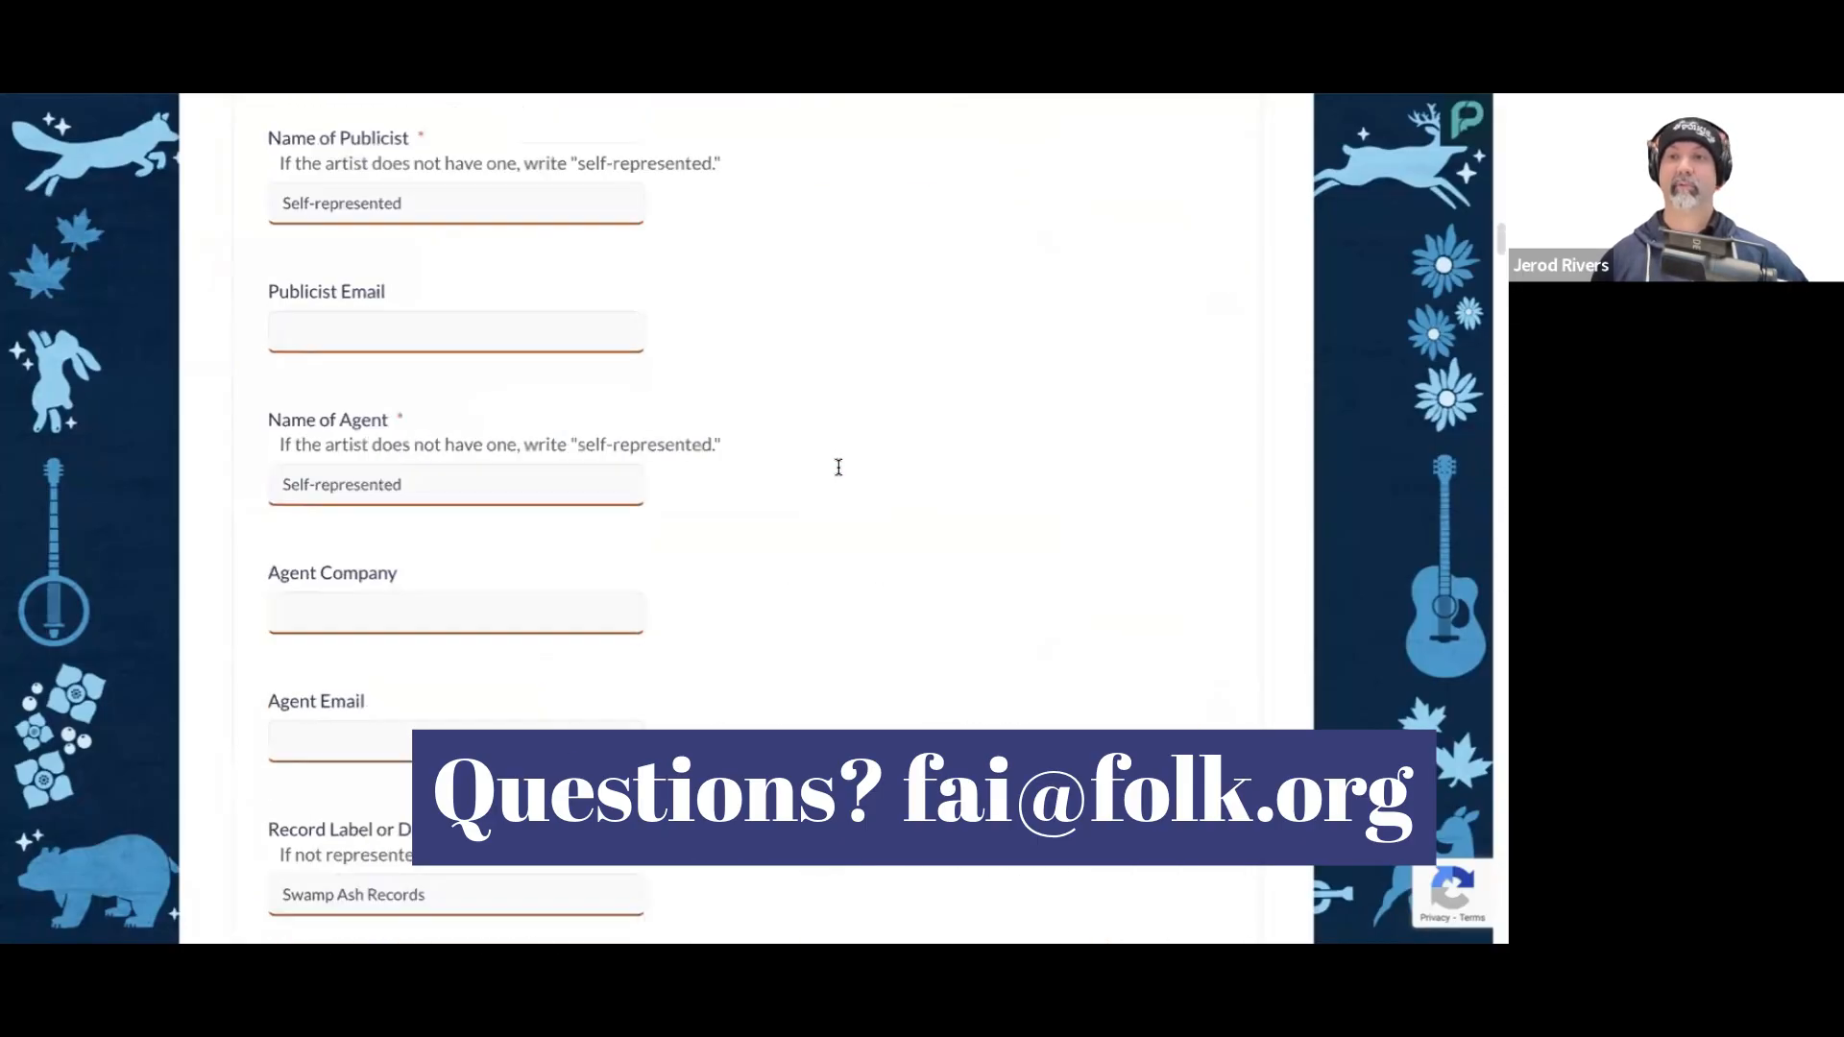
pyautogui.scroll(5, 838, 467)
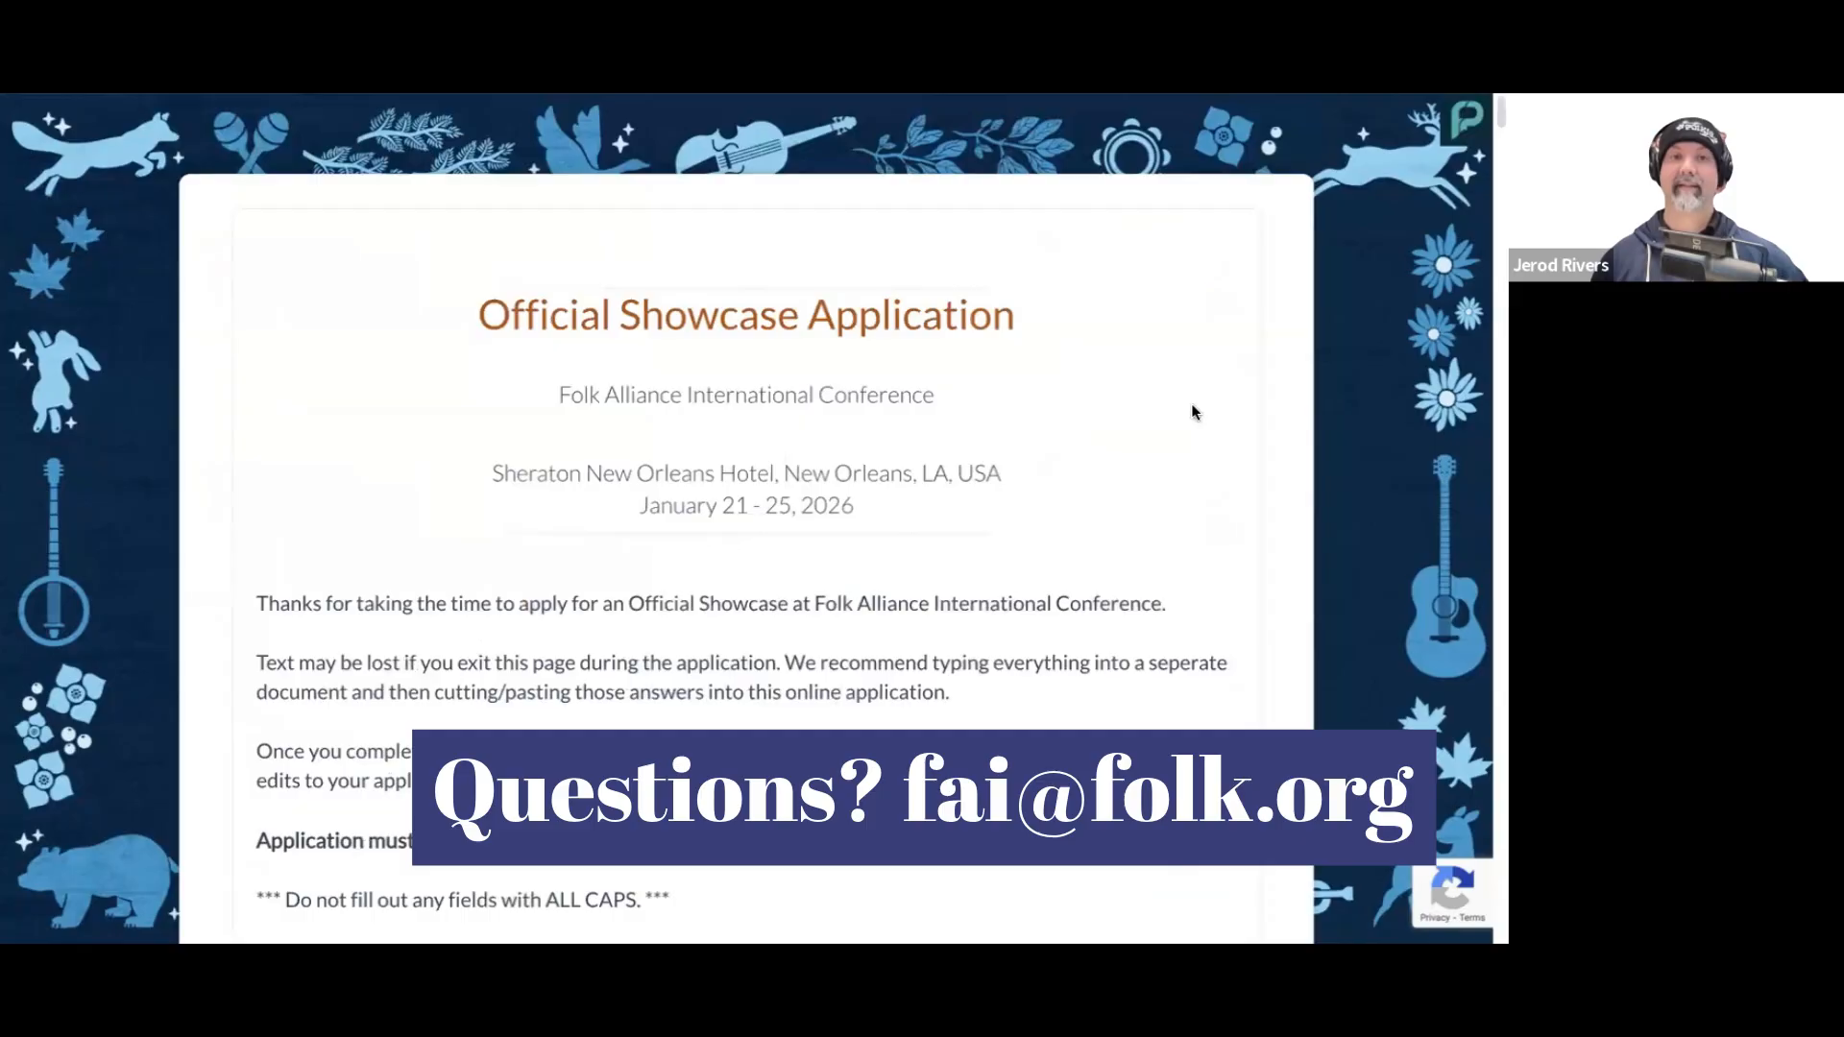